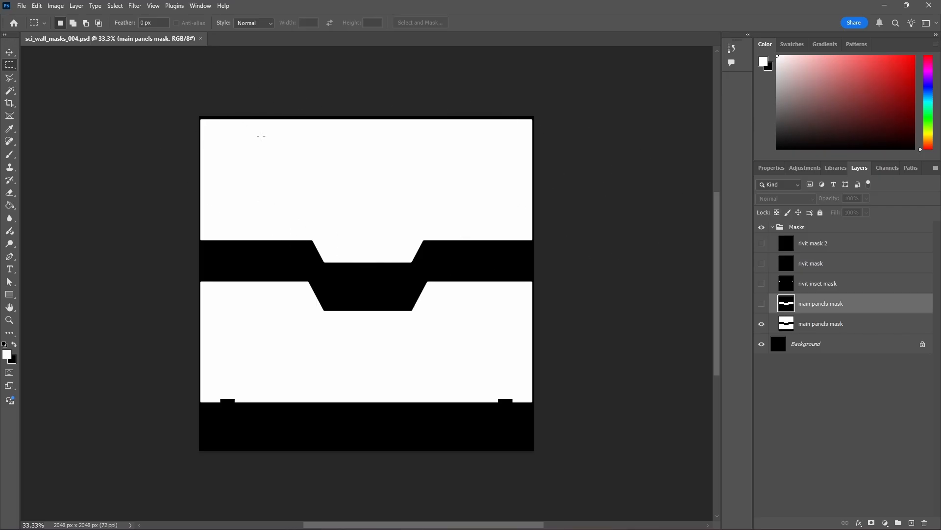
# - Examine the rounded corners and angled edges of the white panels in the visible main panels mask
pyautogui.keyDown('alt'); pyautogui.scroll(8, 183, 244); pyautogui.keyUp('alt')
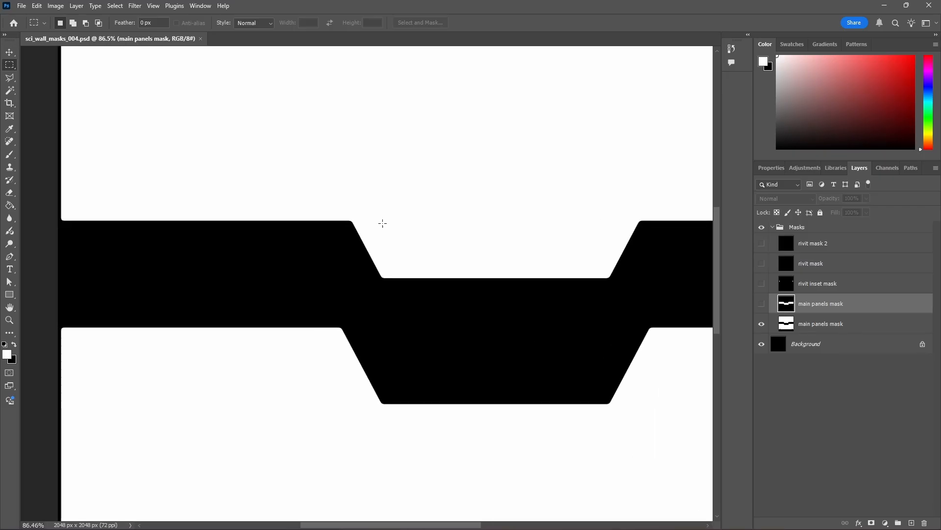
pyautogui.keyDown('alt'); pyautogui.scroll(3, 347, 231); pyautogui.keyUp('alt')
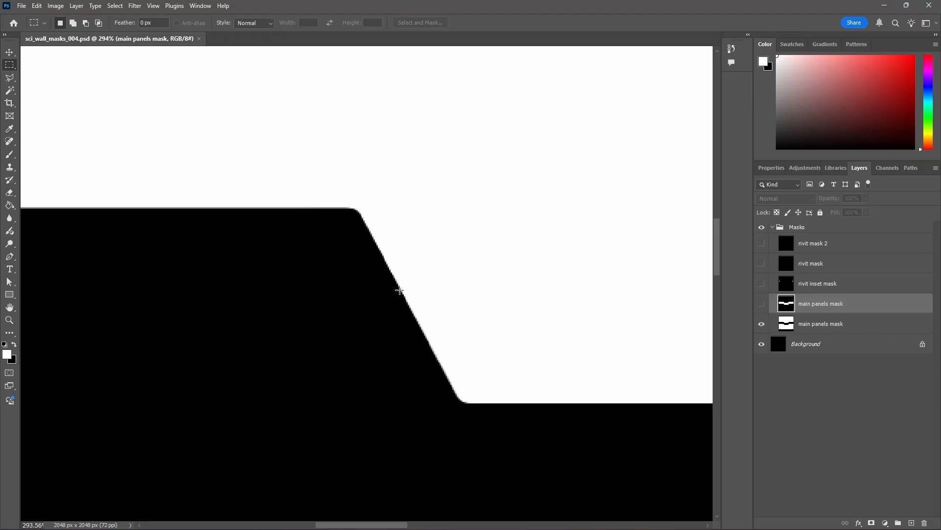
pyautogui.keyDown('alt'); pyautogui.scroll(-10, 349, 252); pyautogui.keyUp('alt')
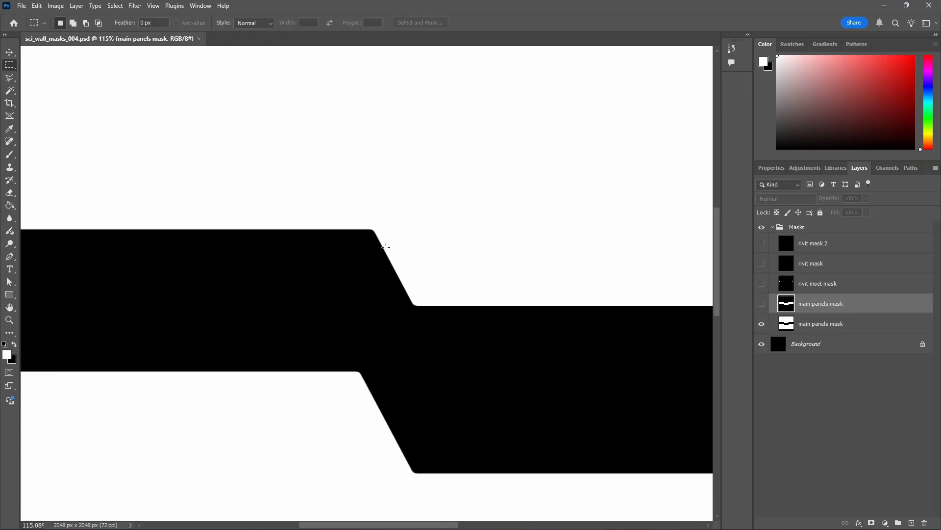
pyautogui.keyDown('alt'); pyautogui.scroll(-2, 378, 253); pyautogui.keyUp('alt')
pyautogui.keyDown('alt'); pyautogui.scroll(1, 256, 100); pyautogui.keyUp('alt')
pyautogui.keyDown('alt'); pyautogui.scroll(1, 256, 101); pyautogui.keyUp('alt')
pyautogui.keyDown('alt'); pyautogui.scroll(-1, 243, 105); pyautogui.keyUp('alt')
pyautogui.keyDown('alt'); pyautogui.scroll(-5, 244, 105); pyautogui.keyUp('alt')
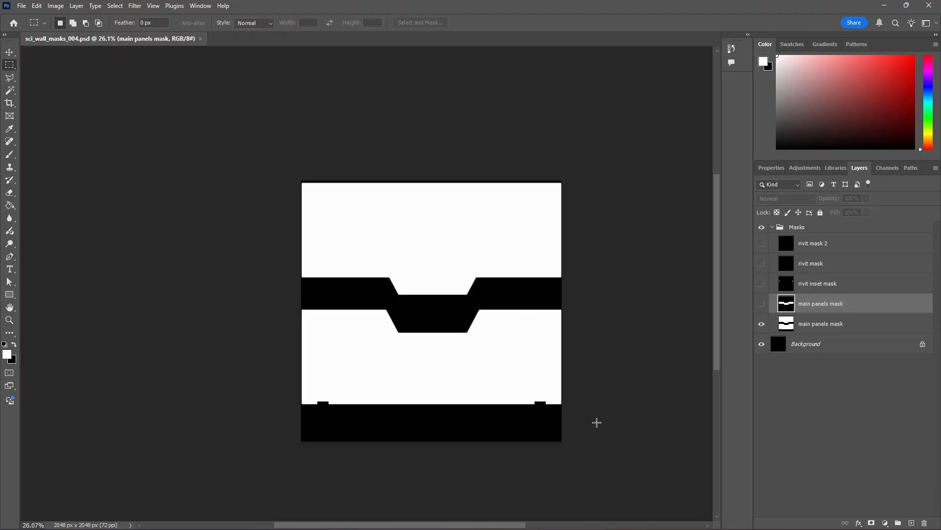
pyautogui.keyDown('alt'); pyautogui.scroll(3, 596, 422); pyautogui.keyUp('alt')
pyautogui.keyDown('alt'); pyautogui.scroll(1, 493, 326); pyautogui.keyUp('alt')
pyautogui.keyDown('alt'); pyautogui.scroll(-1, 387, 204); pyautogui.keyUp('alt')
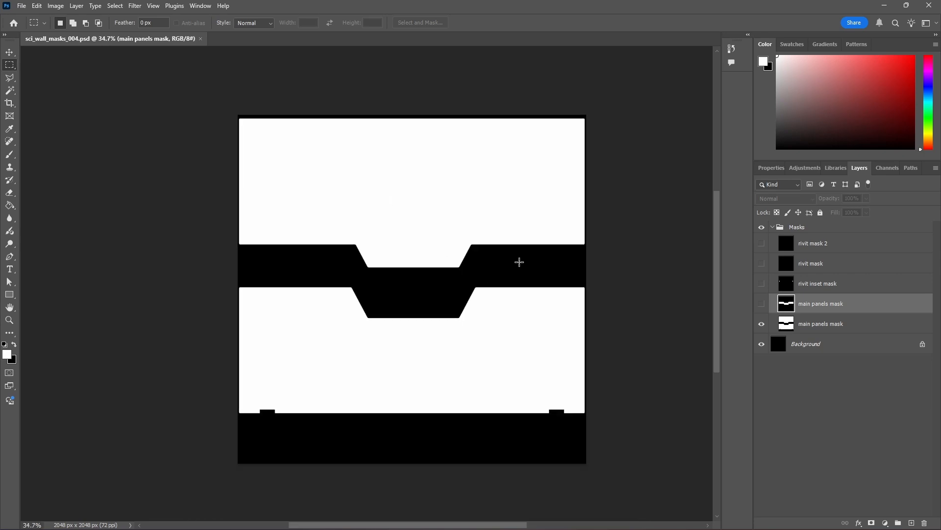
# - Add an empty layer above the visible main panels mask and place a duplicate of the Background layer directly beneath it
pyautogui.click(820, 325)
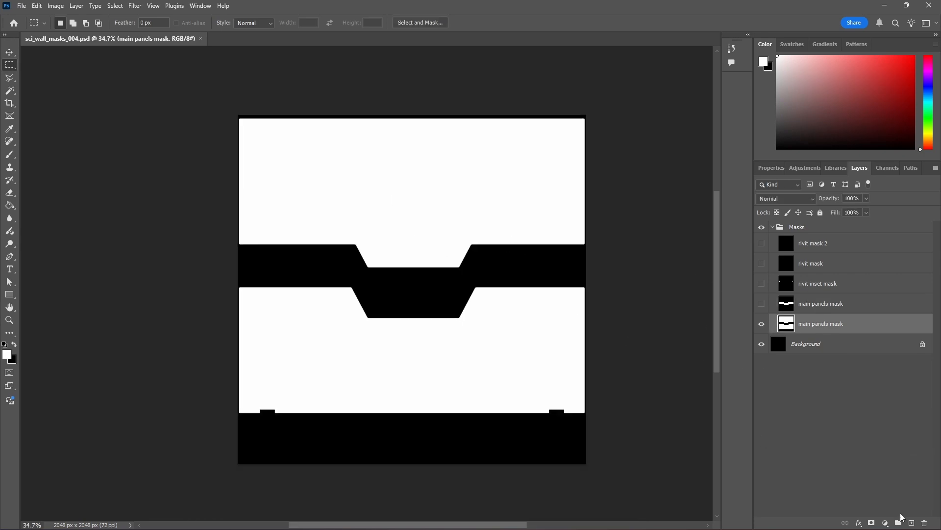
pyautogui.click(911, 522)
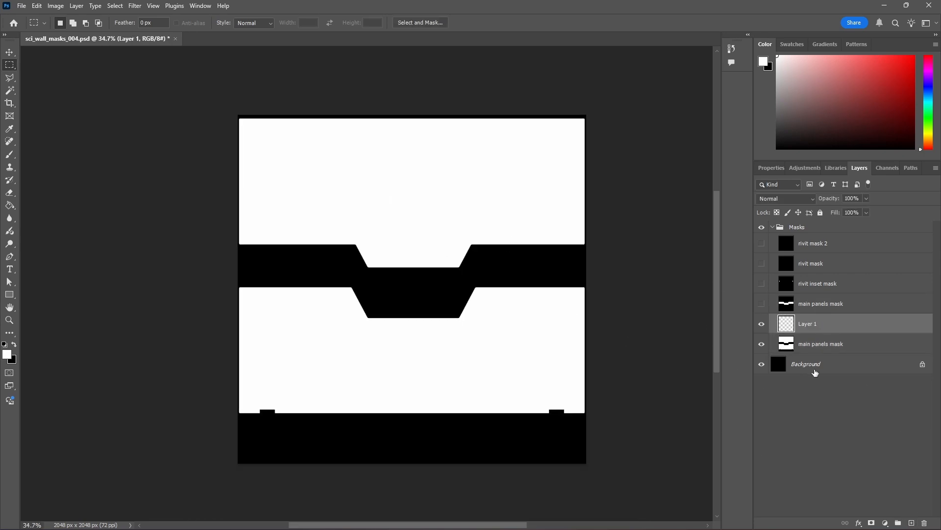
pyautogui.rightClick(819, 366)
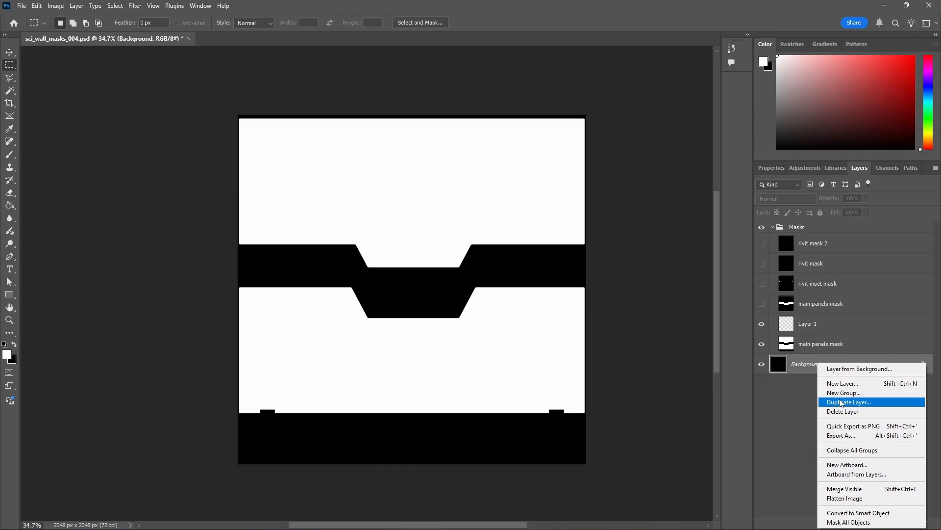
pyautogui.click(851, 402)
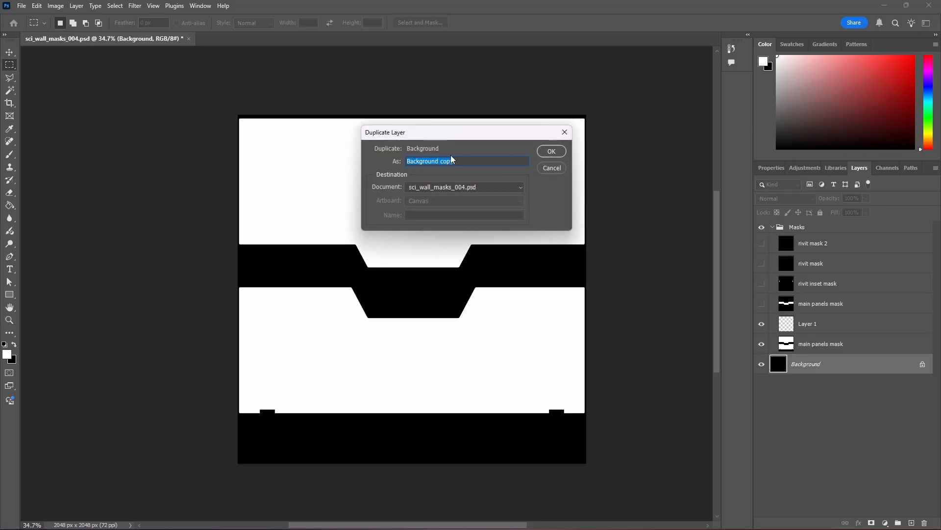
pyautogui.click(549, 151)
pyautogui.moveTo(812, 363); pyautogui.dragTo(824, 335)
pyautogui.click(815, 324)
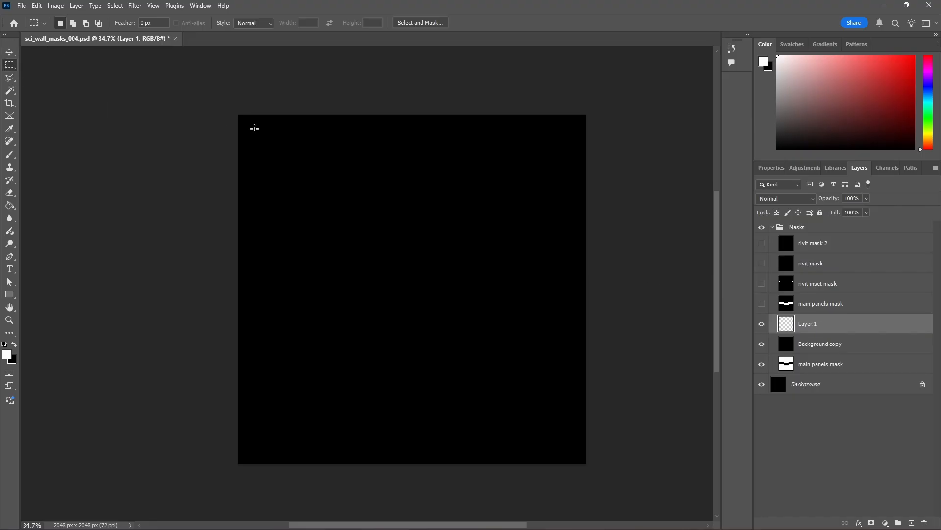
# - Fill a rectangular selection about 2000 × 681 px near the canvas's upper edge with white on Layer 1, then deselect
pyautogui.moveTo(241, 121); pyautogui.dragTo(582, 237)
pyautogui.click(10, 205)
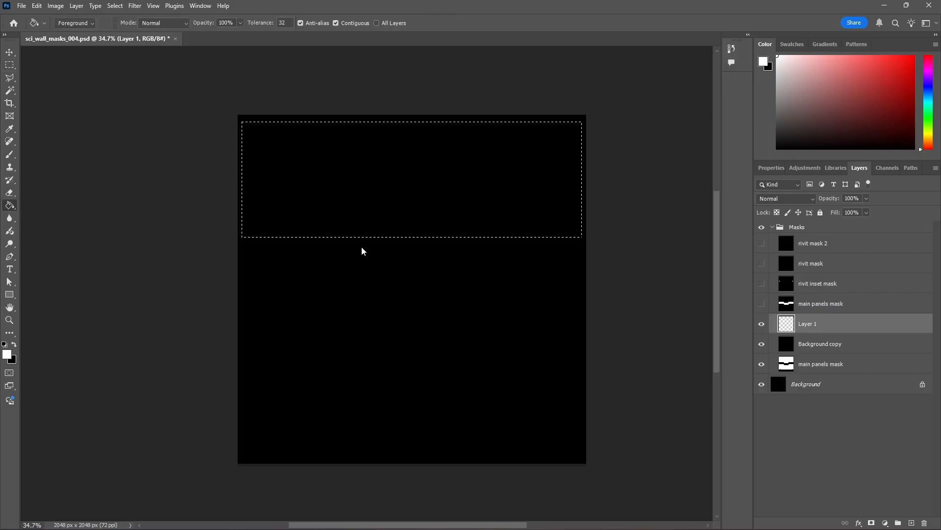
pyautogui.click(362, 249)
pyautogui.click(10, 65)
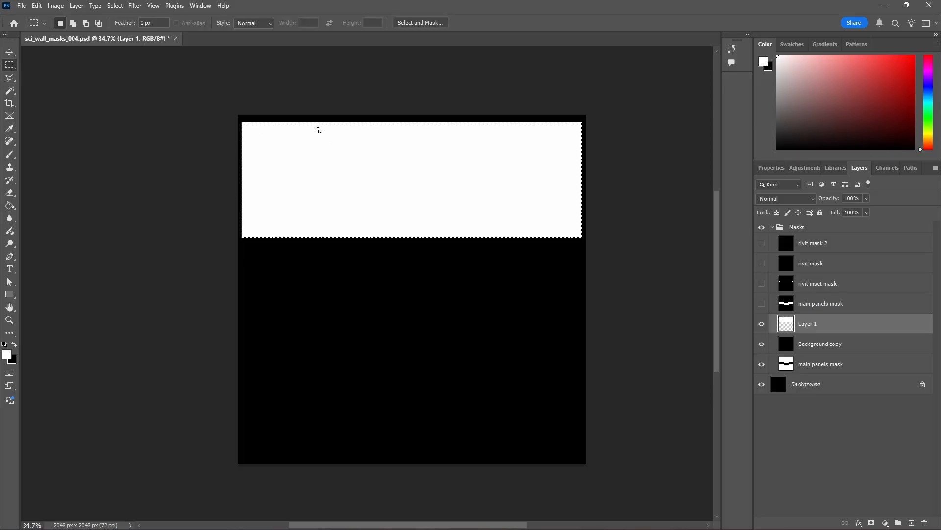
pyautogui.click(334, 99)
# - Try to move the white rectangle lower on the canvas, and undo the move
pyautogui.click(9, 52)
pyautogui.moveTo(398, 175); pyautogui.dragTo(429, 296)
pyautogui.hotkey('ctrl', 'z')
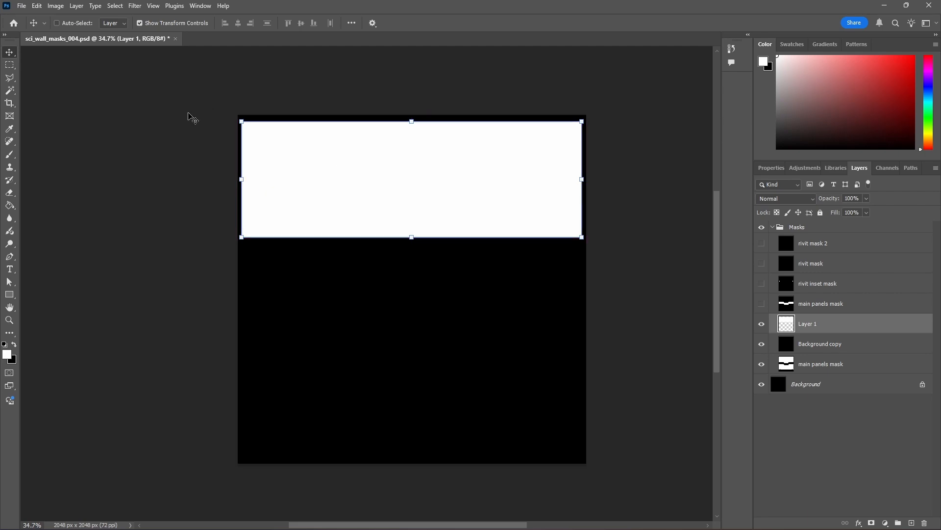
# - Draw a white polygon about 629 × 598 px below the rectangle and set its number of sides to 6
pyautogui.keyDown('alt'); pyautogui.scroll(10, 178, 210); pyautogui.keyUp('alt')
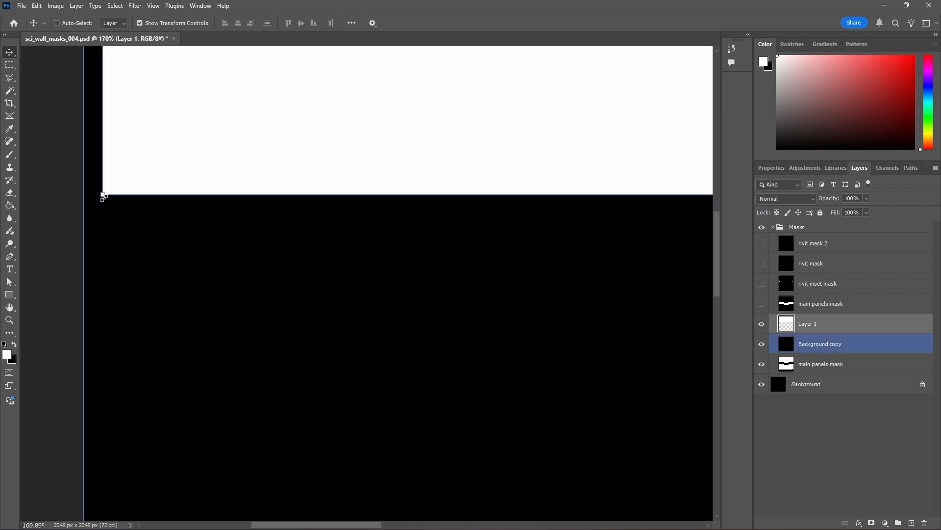
pyautogui.keyDown('alt'); pyautogui.scroll(-10, 220, 217); pyautogui.keyUp('alt')
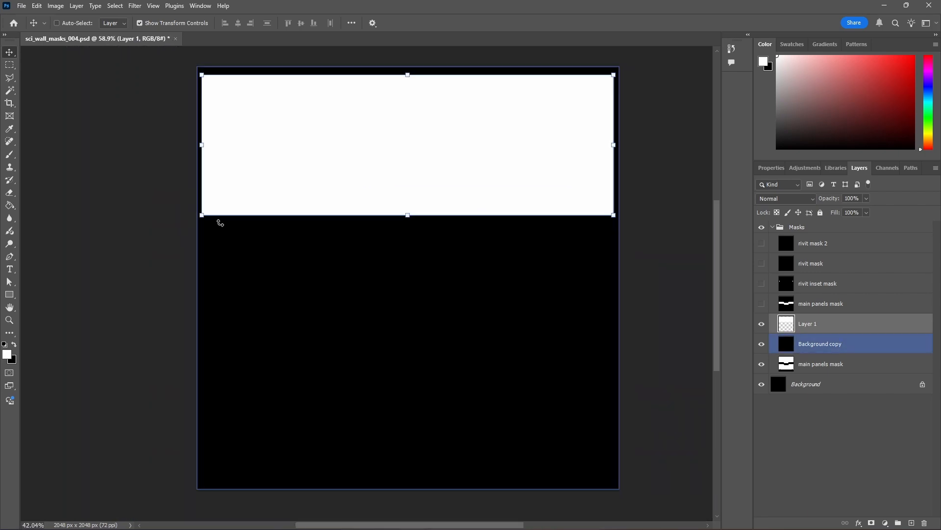
pyautogui.keyDown('alt'); pyautogui.scroll(1, 448, 224); pyautogui.keyUp('alt')
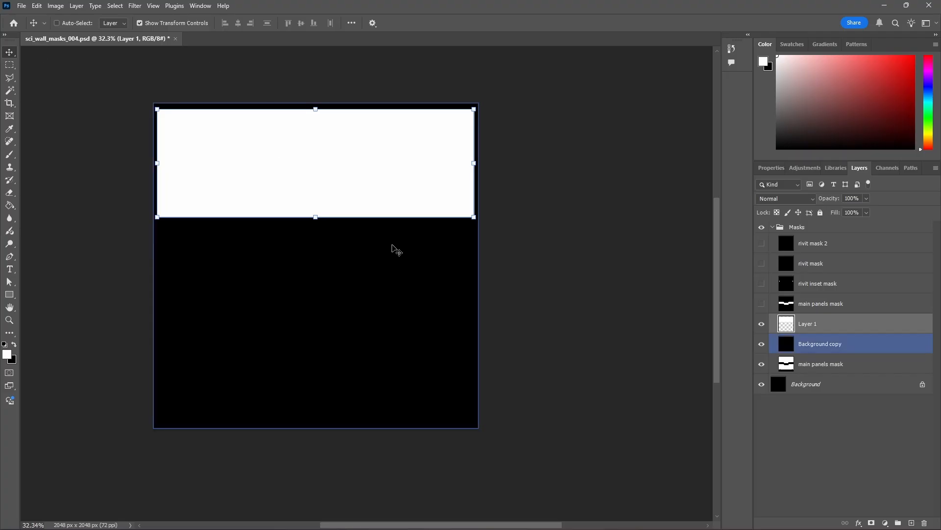
pyautogui.click(10, 295)
pyautogui.rightClick(9, 299)
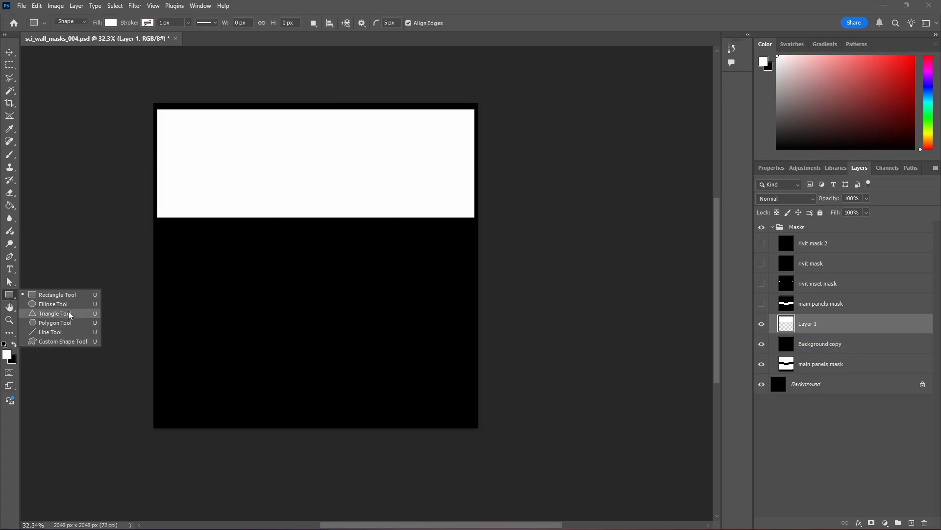
pyautogui.click(53, 323)
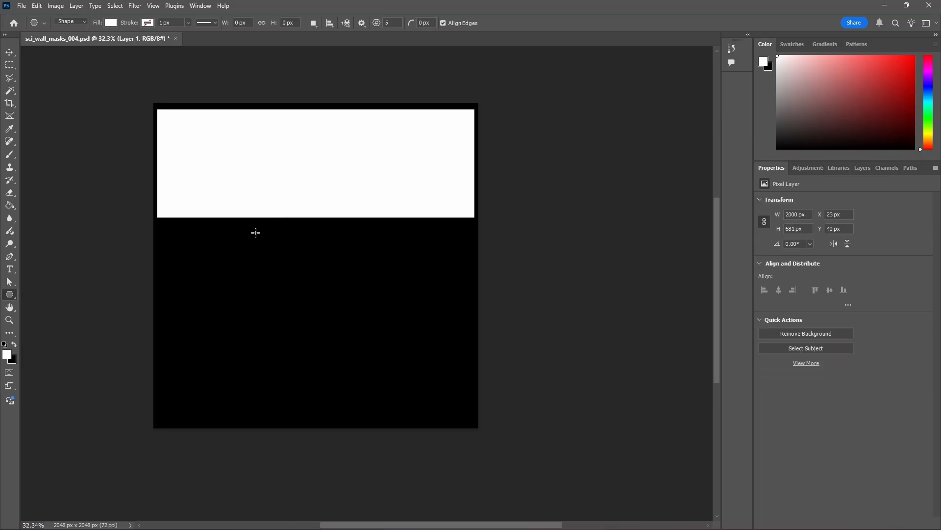
pyautogui.moveTo(257, 232); pyautogui.dragTo(358, 327)
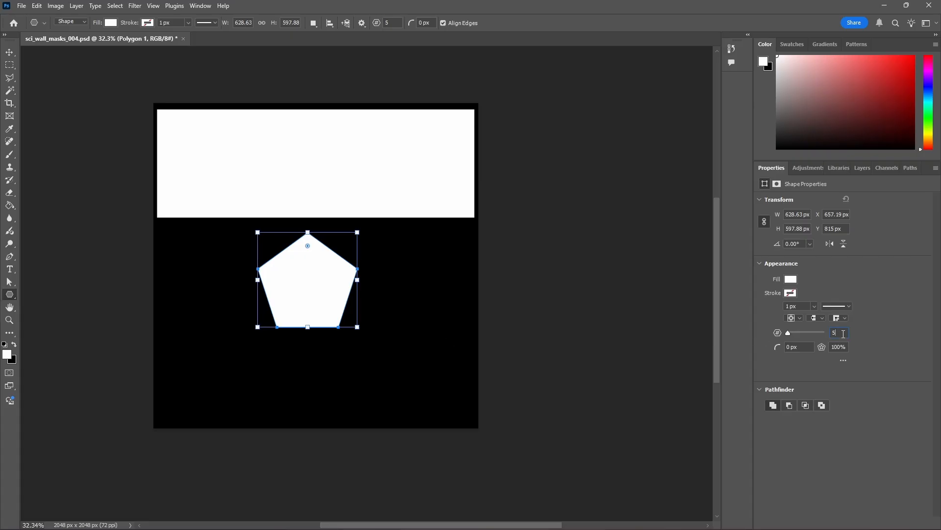
pyautogui.press('Return')
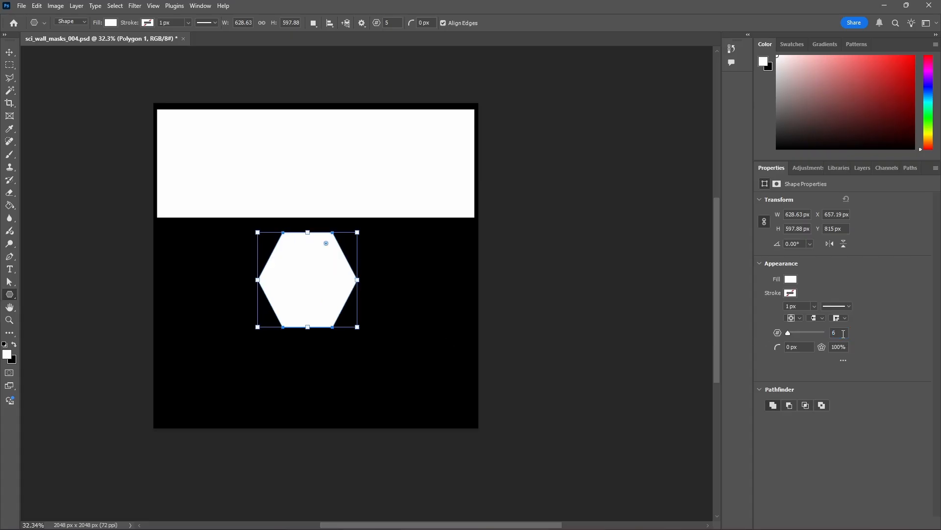
# - Scale the hexagon to about 136% and centre it horizontally so its lower part protrudes below the white rectangle
pyautogui.click(9, 52)
pyautogui.moveTo(301, 264); pyautogui.dragTo(309, 291)
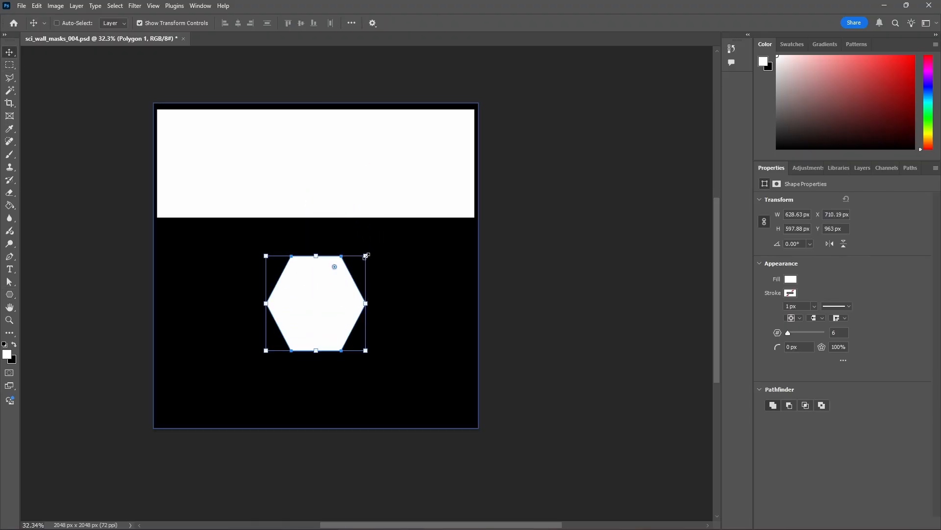
pyautogui.moveTo(367, 256); pyautogui.dragTo(405, 216)
pyautogui.moveTo(363, 289); pyautogui.dragTo(341, 211)
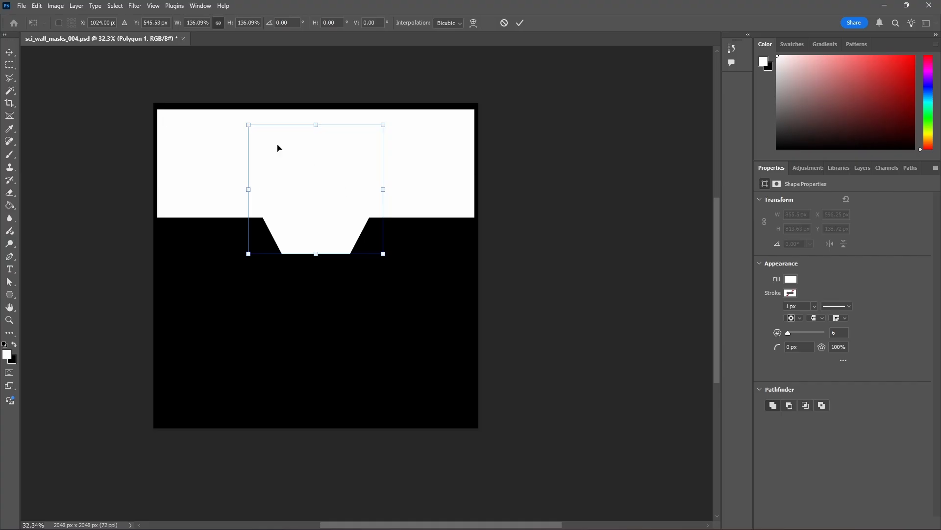
pyautogui.click(9, 65)
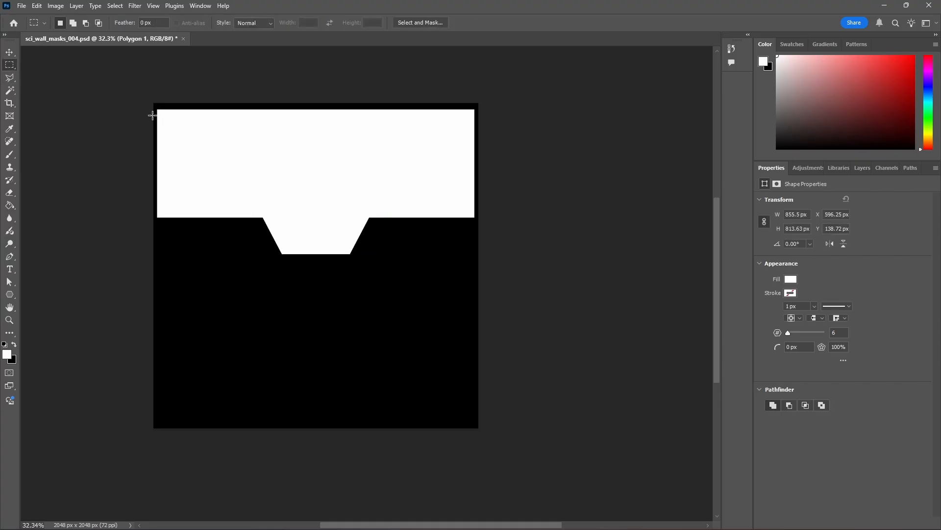
# - Merge the Polygon 1, Layer 1 and Background copy layers into a single layer
pyautogui.click(867, 170)
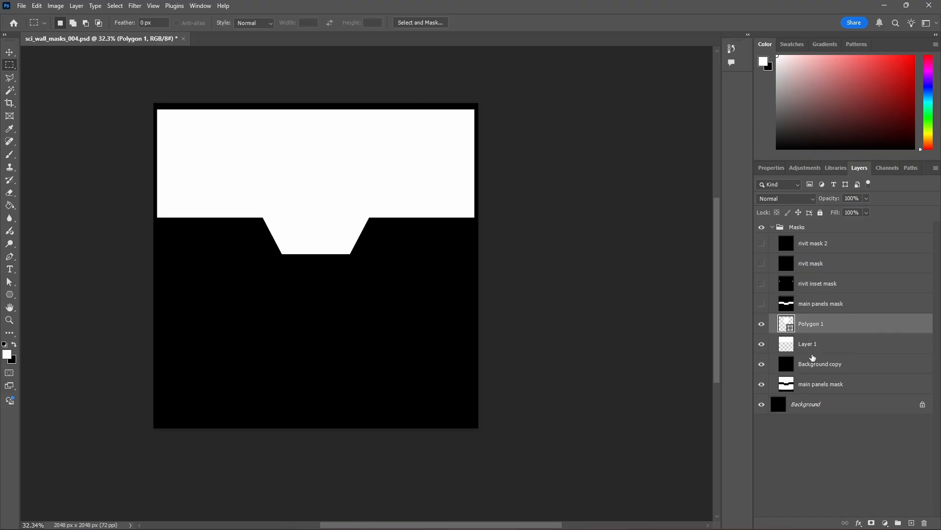
pyautogui.keyDown('shift'); pyautogui.click(820, 343); pyautogui.keyUp('shift')
pyautogui.keyDown('shift'); pyautogui.click(822, 371); pyautogui.keyUp('shift')
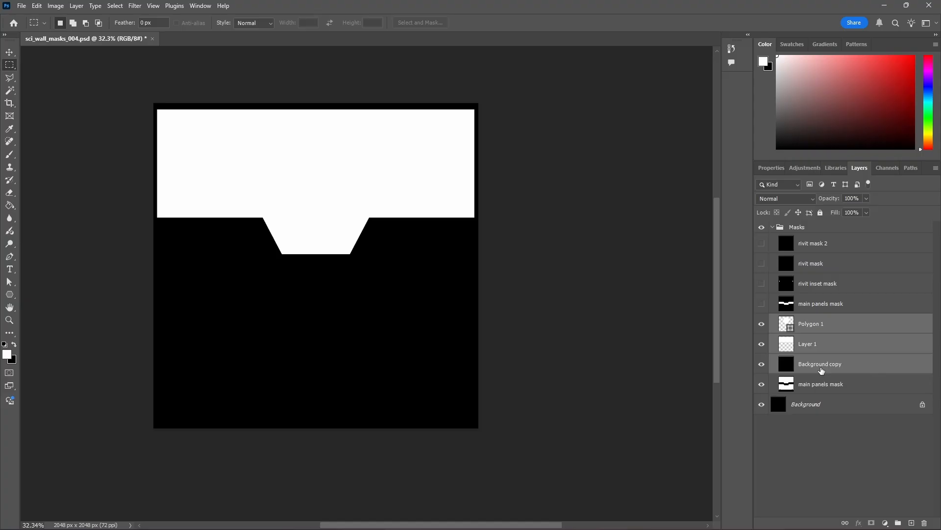
pyautogui.hotkey('ctrl', 'e')
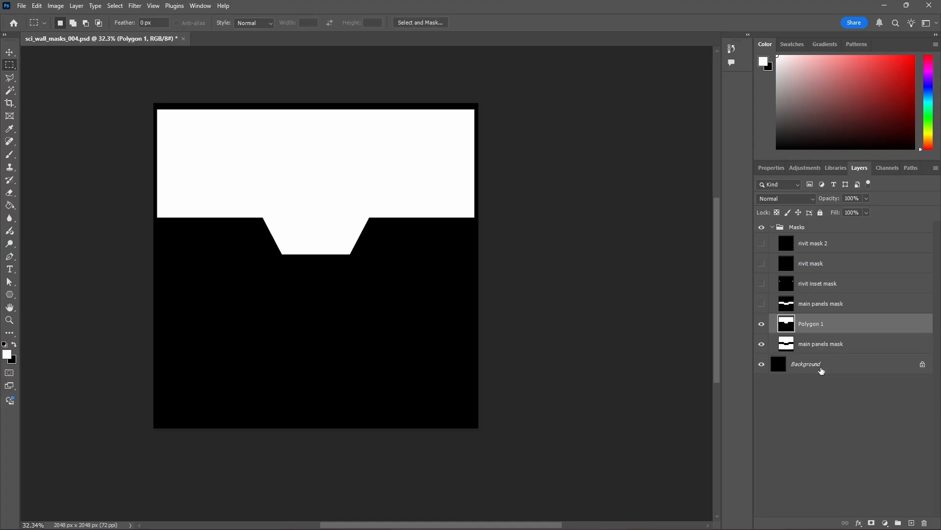
# - Try an irregular polygonal lasso selection across the panel's lower part and the black area, and deselect it
pyautogui.keyDown('alt'); pyautogui.scroll(14, 107, 180); pyautogui.keyUp('alt')
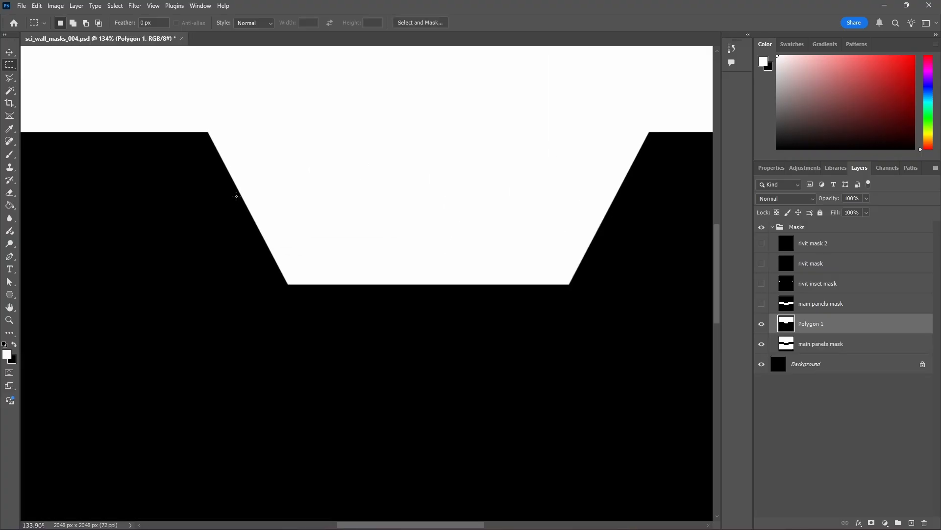
pyautogui.keyDown('alt'); pyautogui.scroll(-13, 353, 233); pyautogui.keyUp('alt')
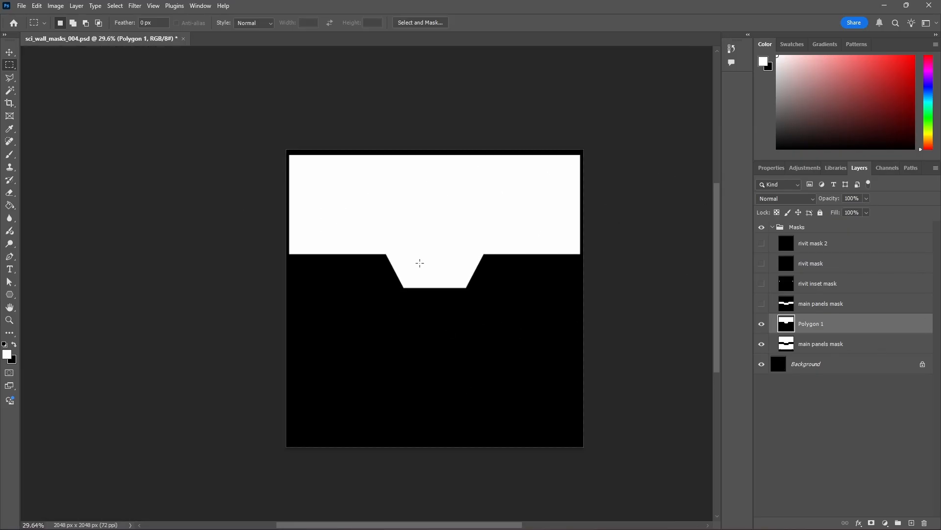
pyautogui.press('l')
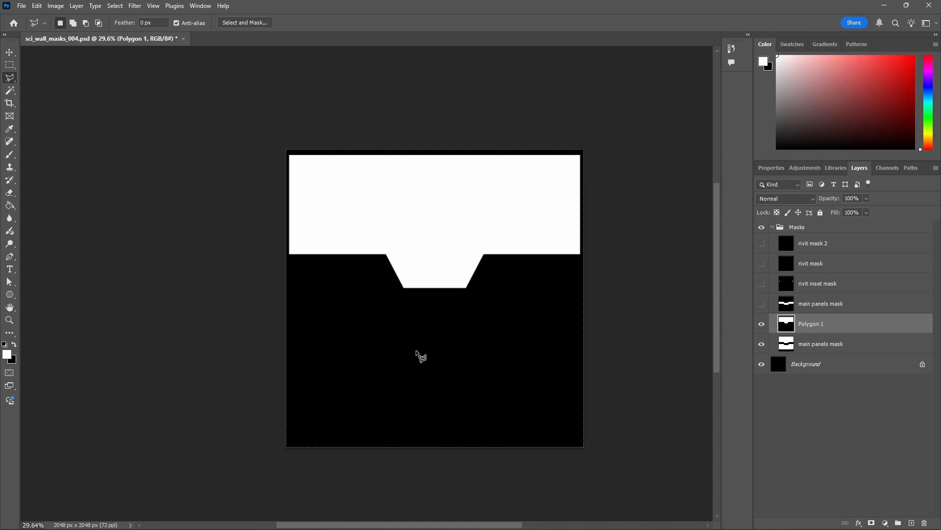
pyautogui.click(392, 360)
pyautogui.click(340, 298)
pyautogui.click(451, 307)
pyautogui.click(448, 223)
pyautogui.click(506, 251)
pyautogui.click(545, 339)
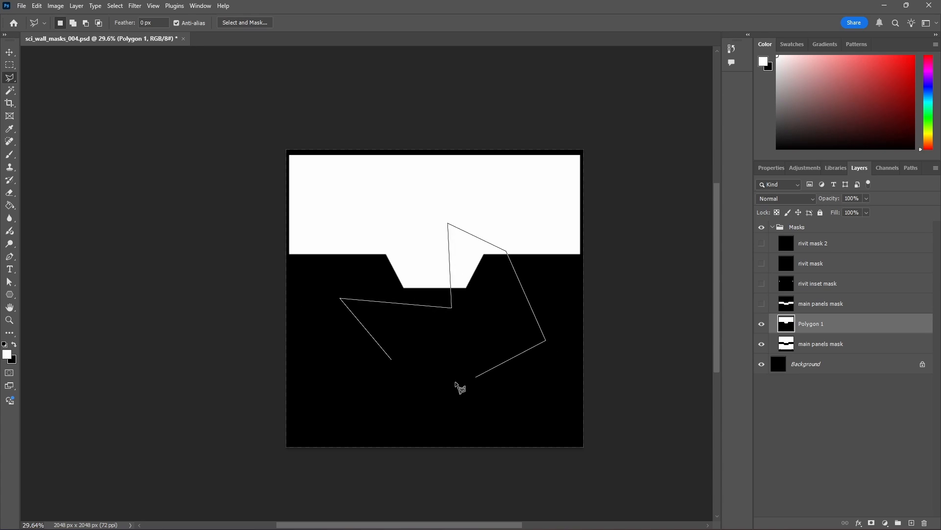
pyautogui.click(455, 382)
pyautogui.click(418, 397)
pyautogui.click(349, 384)
pyautogui.click(392, 359)
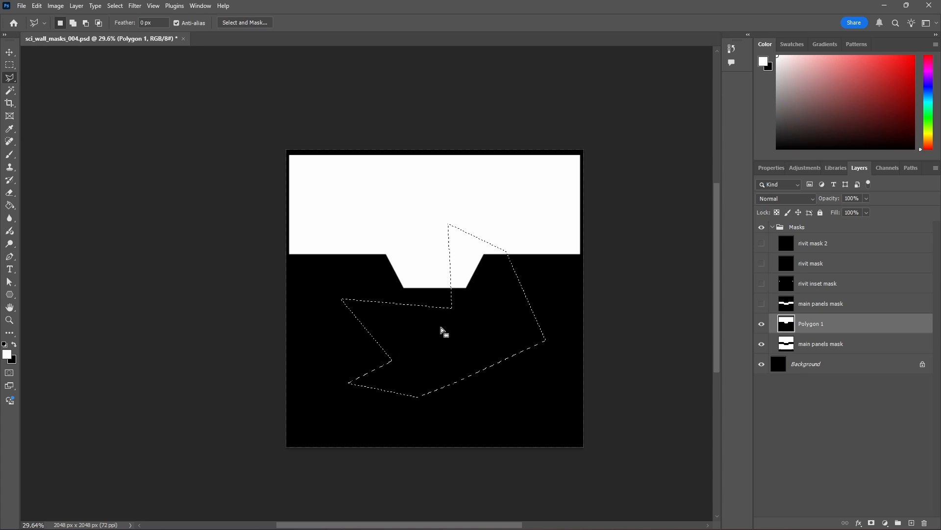
pyautogui.hotkey('ctrl', 'd')
pyautogui.keyDown('alt'); pyautogui.scroll(1, 531, 385); pyautogui.keyUp('alt')
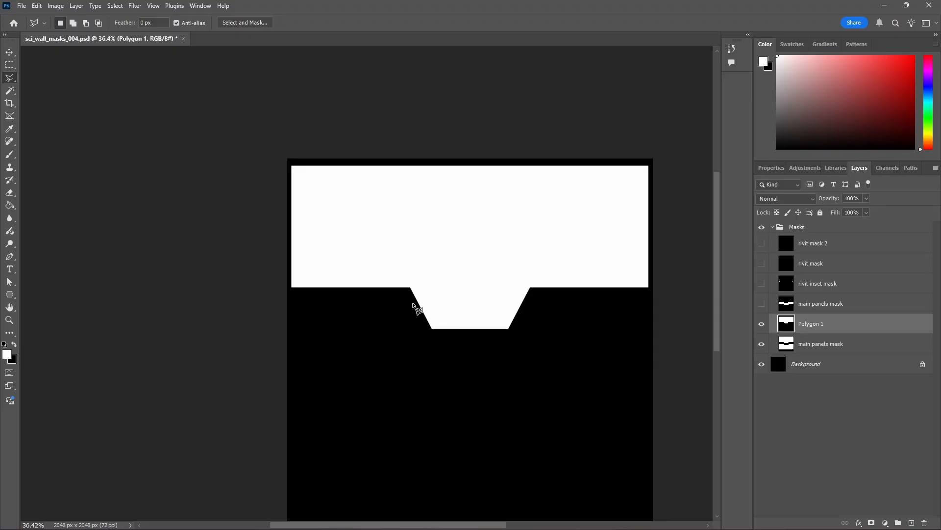
pyautogui.keyDown('alt'); pyautogui.scroll(8, 296, 289); pyautogui.keyUp('alt')
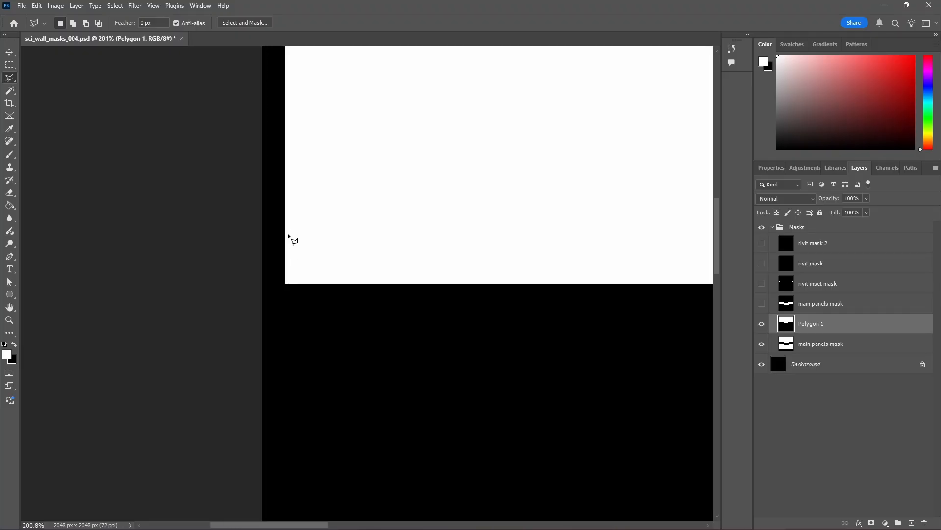
pyautogui.keyDown('alt'); pyautogui.scroll(-8, 301, 273); pyautogui.keyUp('alt')
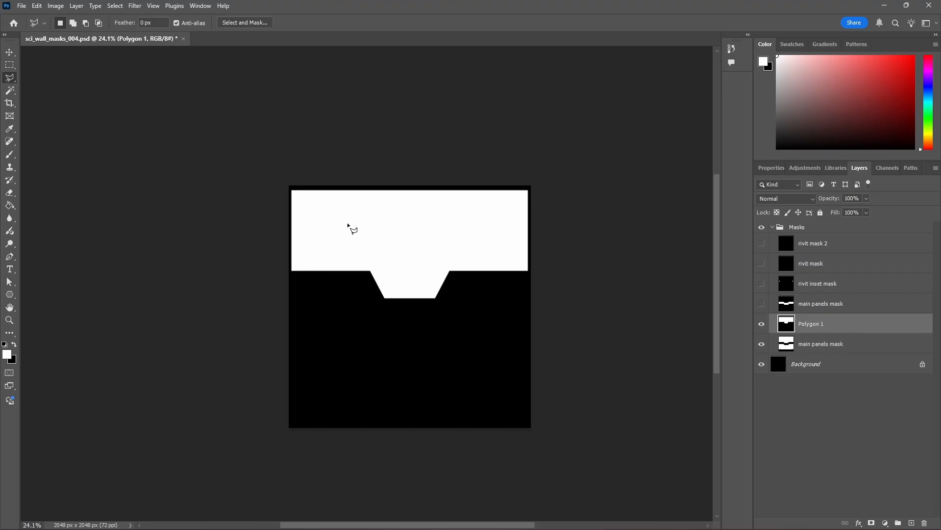
pyautogui.keyDown('alt'); pyautogui.scroll(1, 180, 162); pyautogui.keyUp('alt')
pyautogui.keyDown('alt'); pyautogui.scroll(4, 182, 147); pyautogui.keyUp('alt')
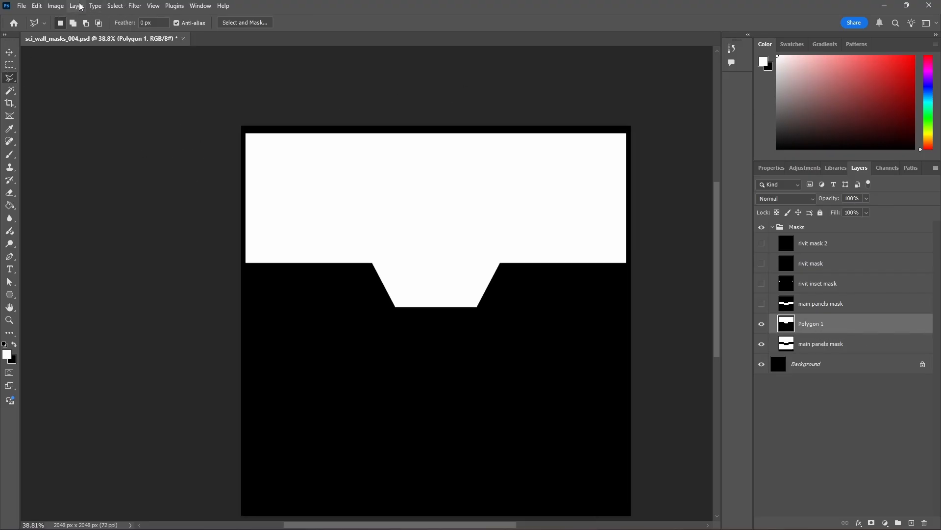
# - Apply a Gaussian Blur with a 3.5-pixel radius to the Polygon 1 layer
pyautogui.click(141, 7)
pyautogui.moveTo(186, 123)
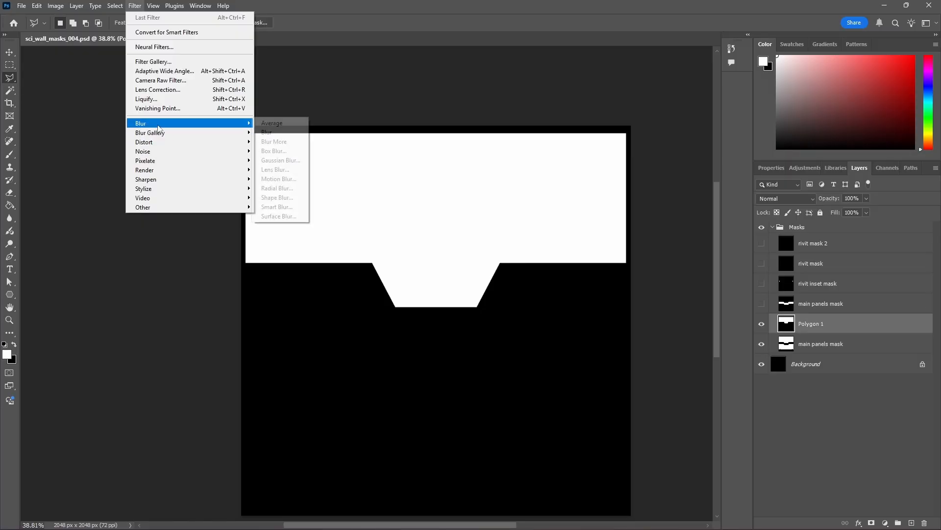
pyautogui.click(280, 160)
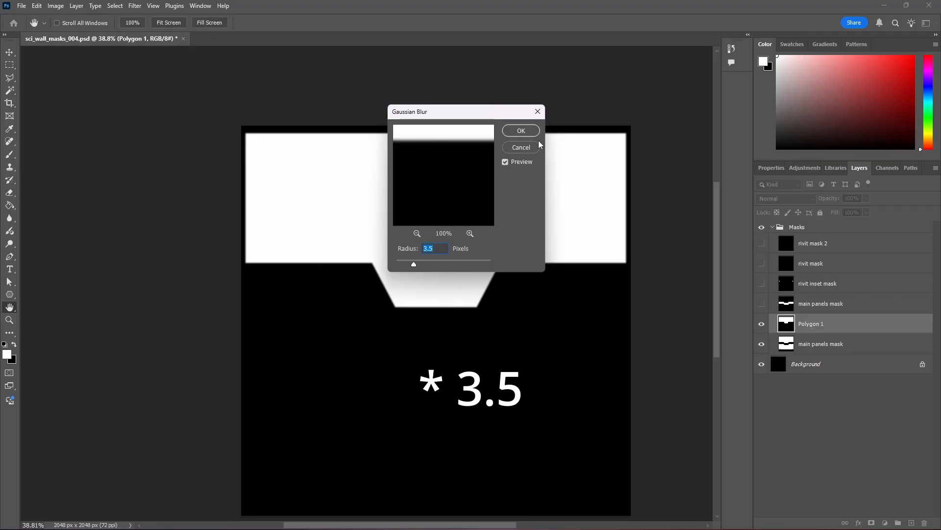
pyautogui.click(521, 130)
pyautogui.press('l')
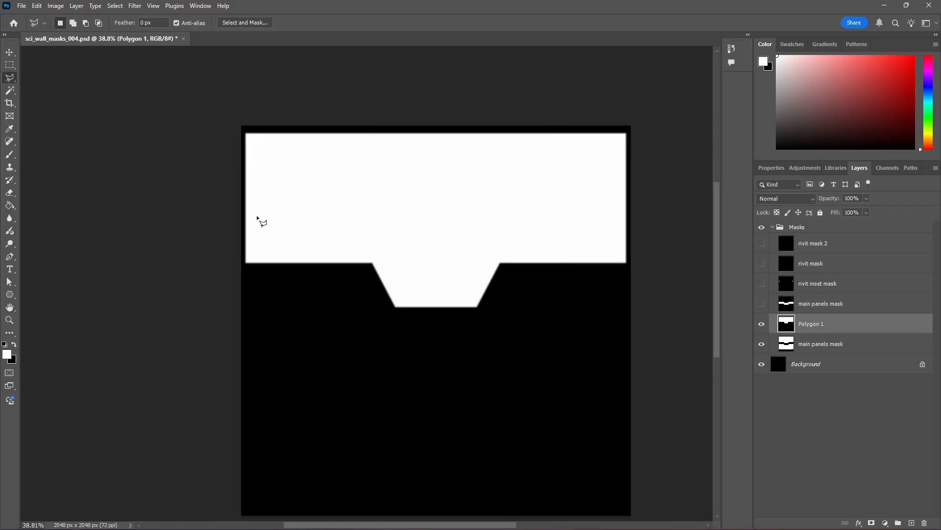
# - Sharpen the blurred edges of the Polygon 1 layer with Levels, setting the input levels to 109, 1.13 and 143
pyautogui.keyDown('alt'); pyautogui.scroll(3, 319, 259); pyautogui.keyUp('alt')
pyautogui.keyDown('alt'); pyautogui.scroll(5, 385, 263); pyautogui.keyUp('alt')
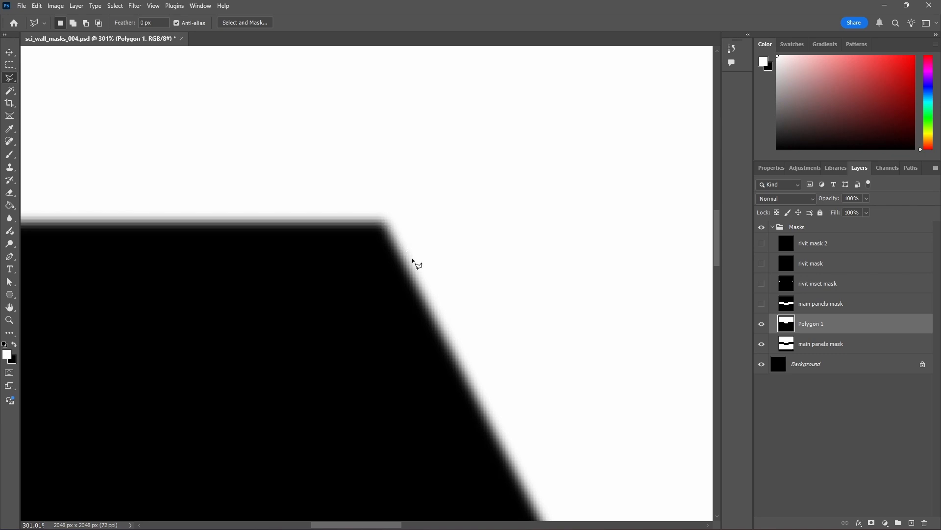
pyautogui.keyDown('alt'); pyautogui.scroll(-5, 491, 258); pyautogui.keyUp('alt')
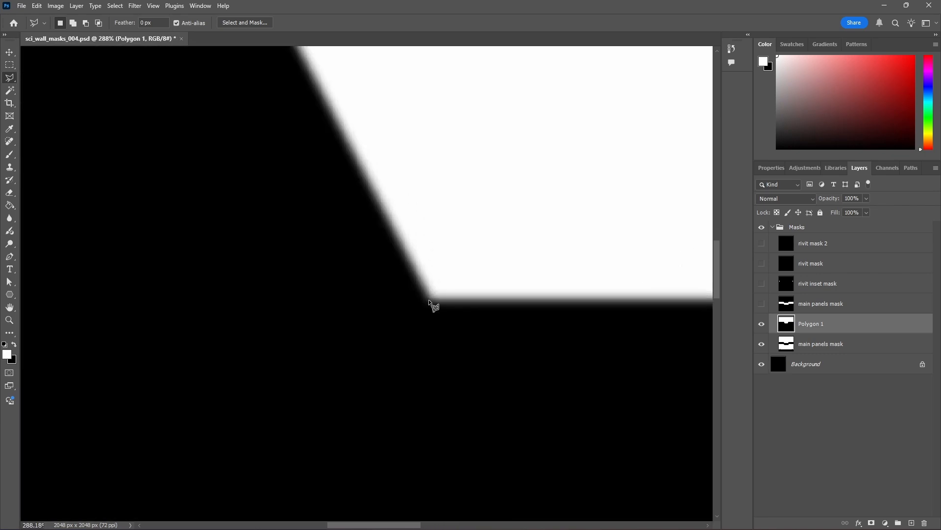
pyautogui.keyDown('alt'); pyautogui.scroll(-5, 445, 284); pyautogui.keyUp('alt')
pyautogui.keyDown('alt'); pyautogui.scroll(6, 451, 280); pyautogui.keyUp('alt')
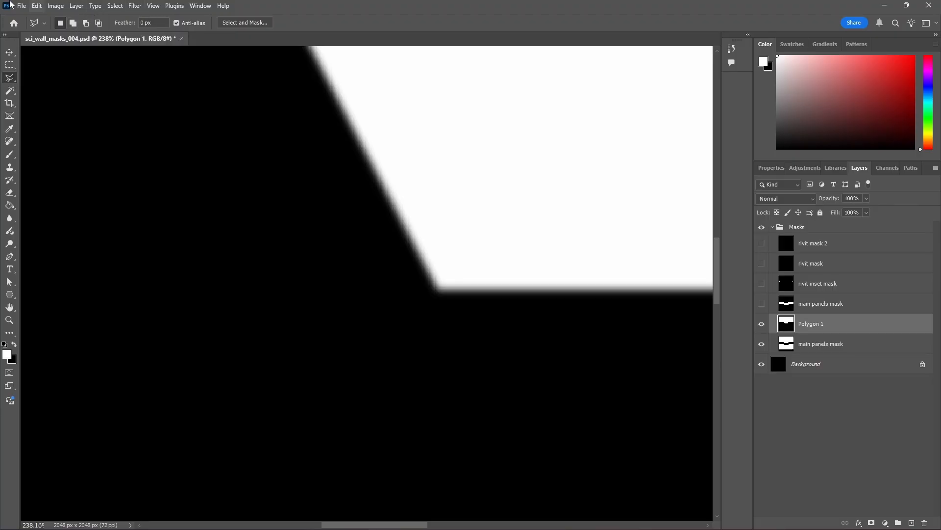
pyautogui.click(55, 6)
pyautogui.moveTo(72, 32)
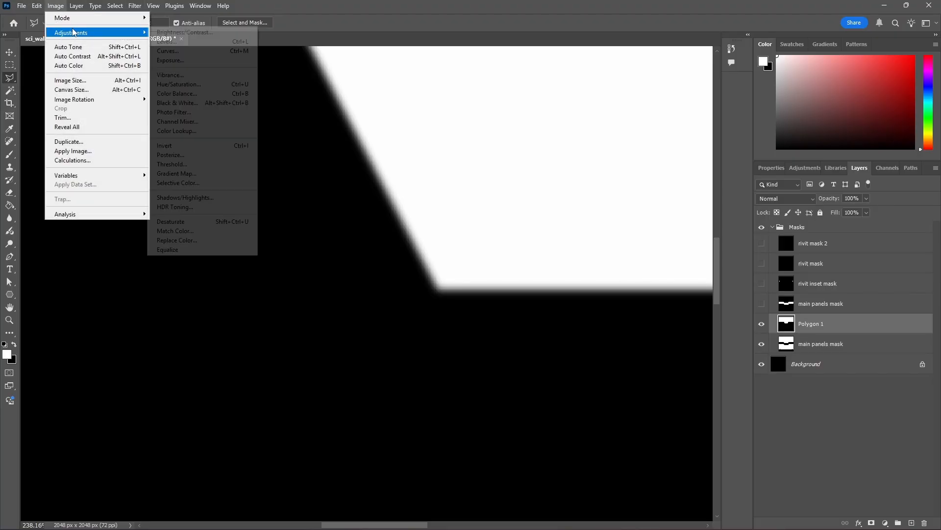
pyautogui.click(180, 42)
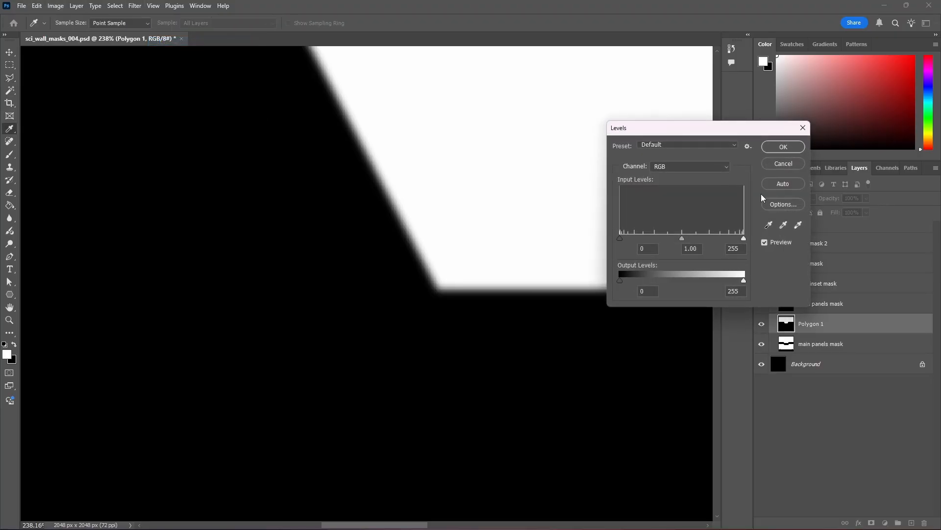
pyautogui.moveTo(620, 238); pyautogui.dragTo(671, 239)
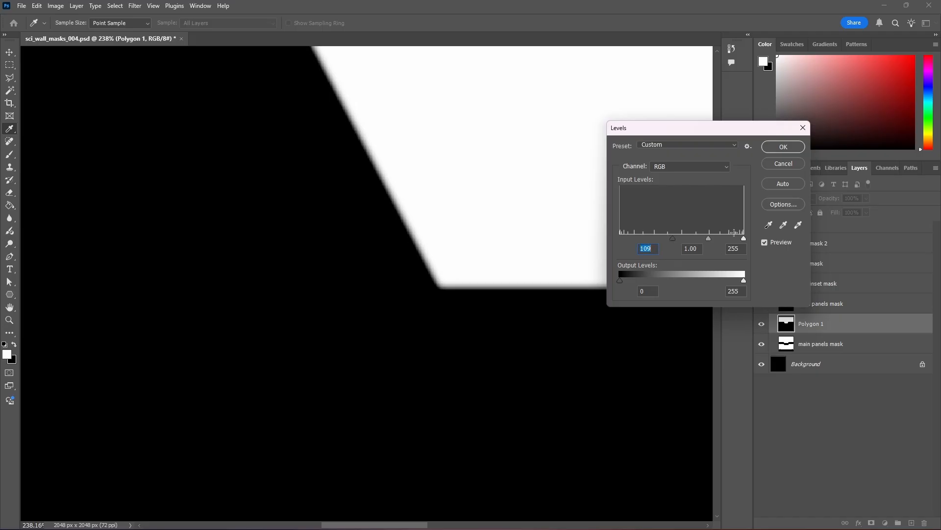
pyautogui.moveTo(742, 238); pyautogui.dragTo(691, 242)
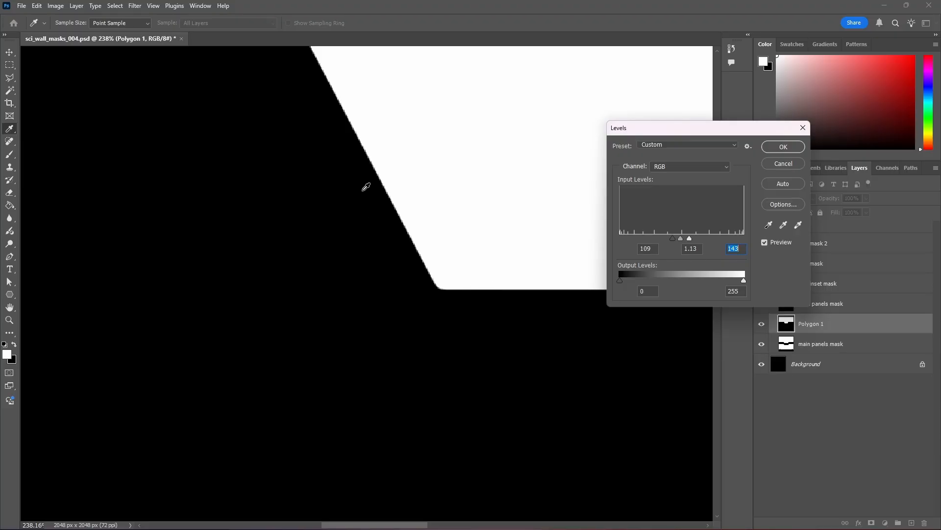
pyautogui.click(774, 146)
# - Delete the Polygon 1 layer
pyautogui.scroll(-6, 479, 343)
pyautogui.scroll(5, 364, 196)
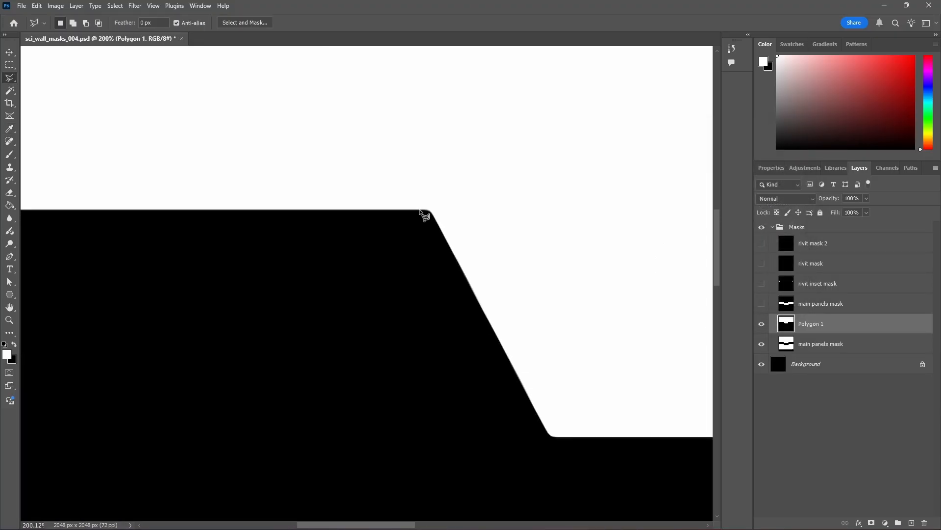
pyautogui.scroll(-5, 515, 240)
pyautogui.scroll(3, 73, 210)
pyautogui.scroll(-5, 164, 206)
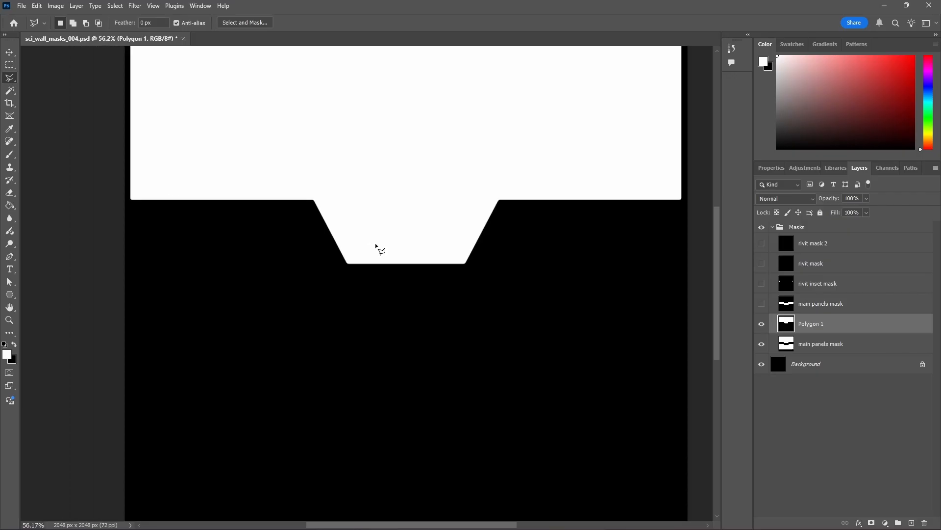
pyautogui.rightClick(809, 325)
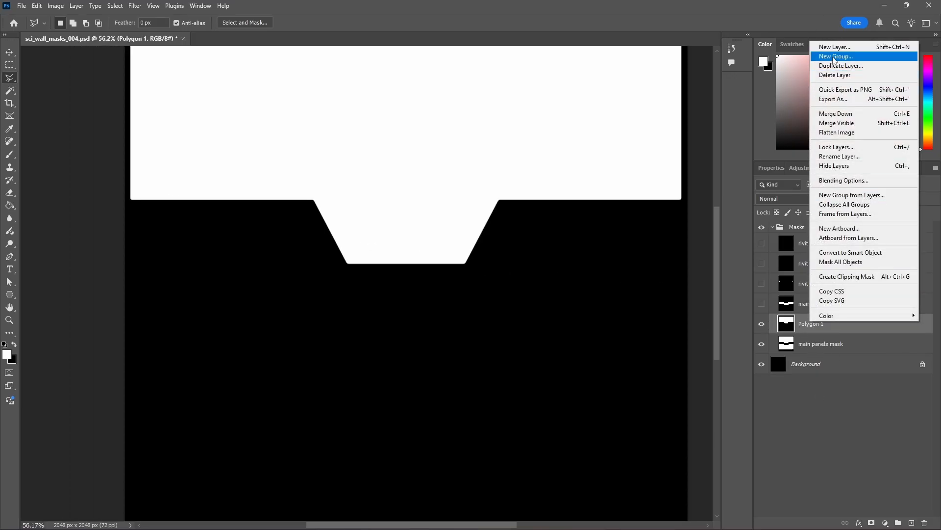
pyautogui.click(840, 76)
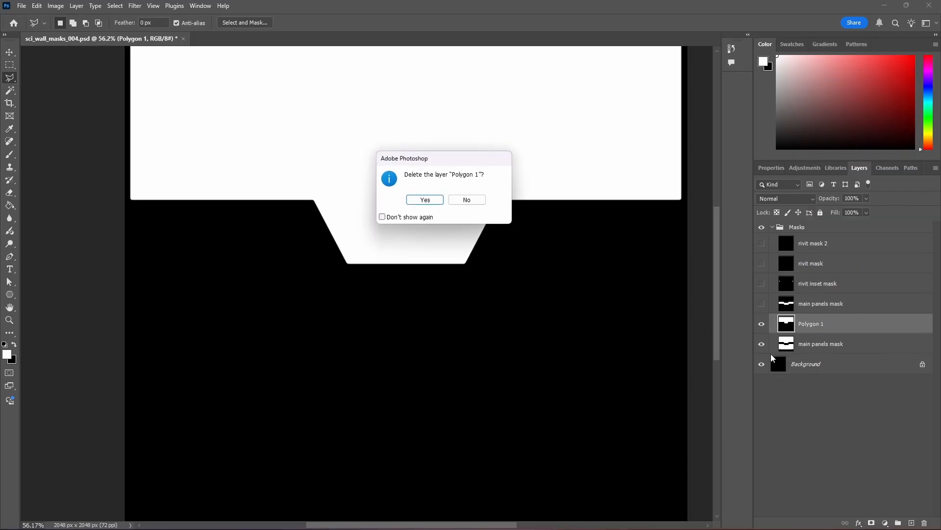
pyautogui.click(428, 201)
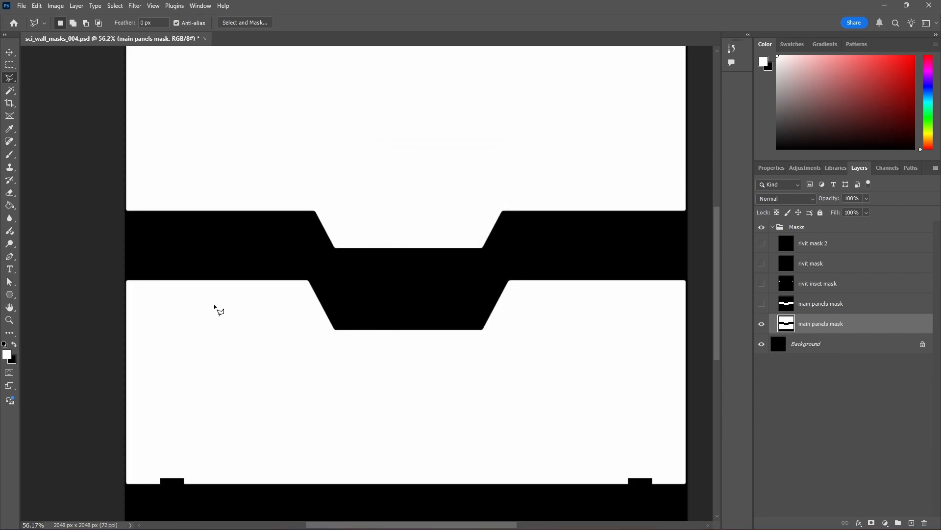
# - Save the changes to the sci_wall_masks_004.psd document
pyautogui.keyDown('alt'); pyautogui.scroll(-2, 323, 182); pyautogui.keyUp('alt')
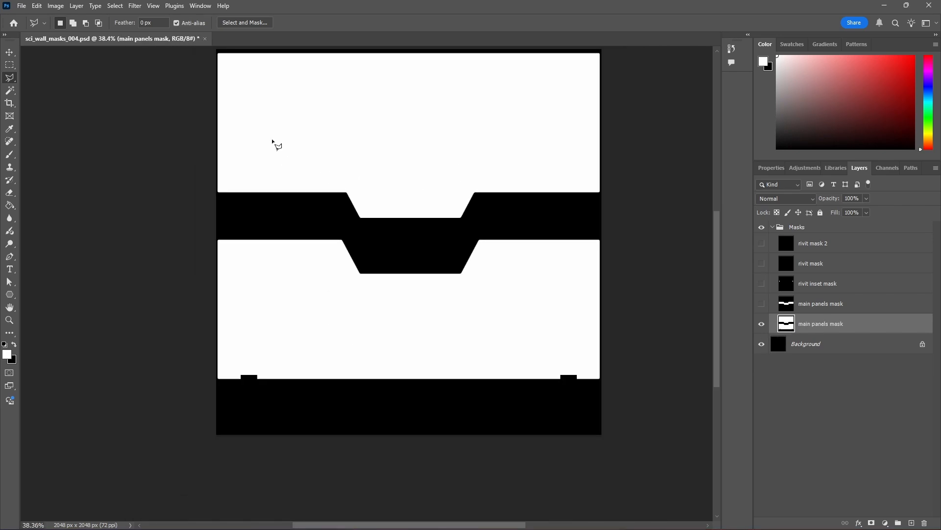
pyautogui.keyDown('alt'); pyautogui.scroll(6, 223, 392); pyautogui.keyUp('alt')
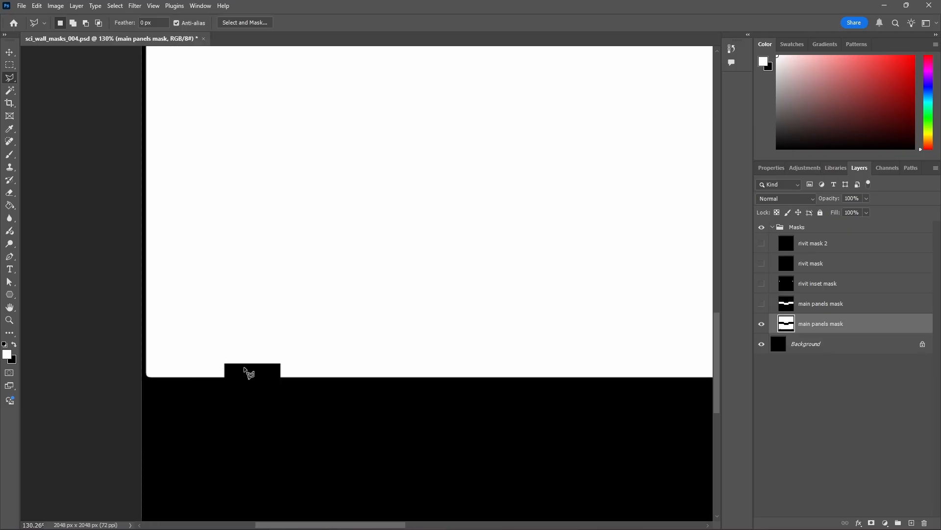
pyautogui.keyDown('alt'); pyautogui.scroll(-6, 220, 353); pyautogui.keyUp('alt')
pyautogui.keyDown('alt'); pyautogui.scroll(2, 517, 348); pyautogui.keyUp('alt')
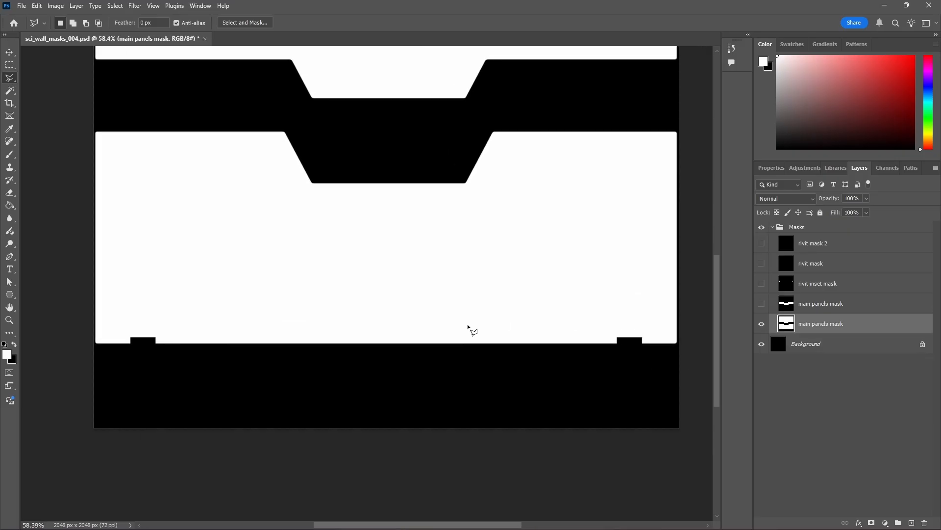
pyautogui.keyDown('alt'); pyautogui.scroll(-3, 323, 289); pyautogui.keyUp('alt')
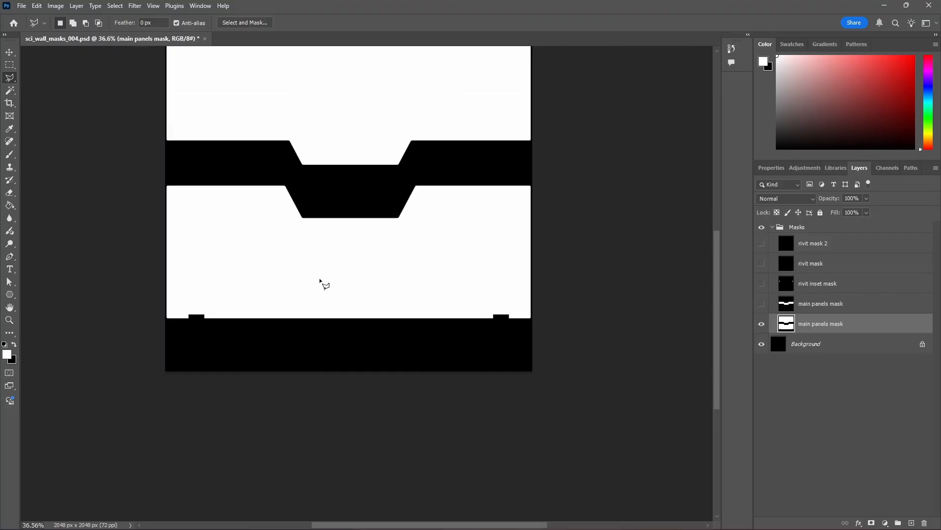
pyautogui.keyDown('alt'); pyautogui.scroll(3, 248, 197); pyautogui.keyUp('alt')
pyautogui.keyDown('alt'); pyautogui.scroll(-1, 245, 199); pyautogui.keyUp('alt')
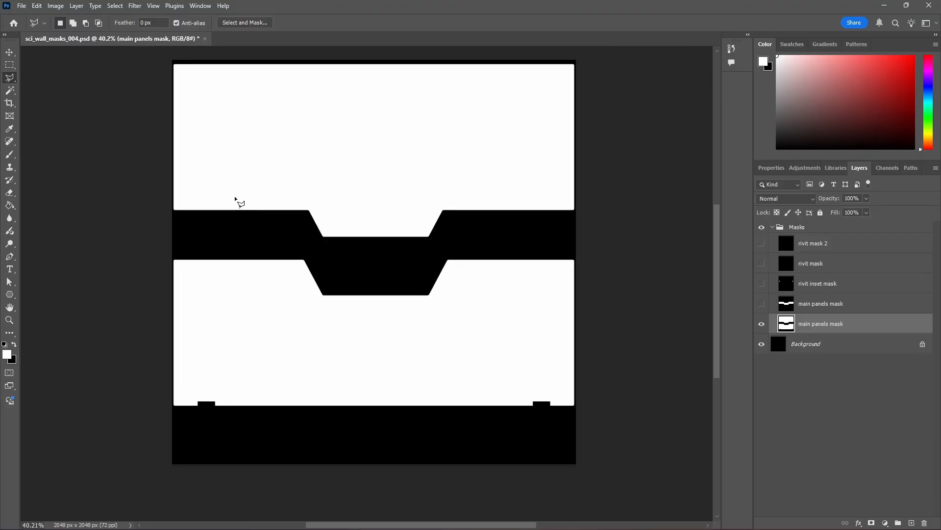
pyautogui.click(21, 6)
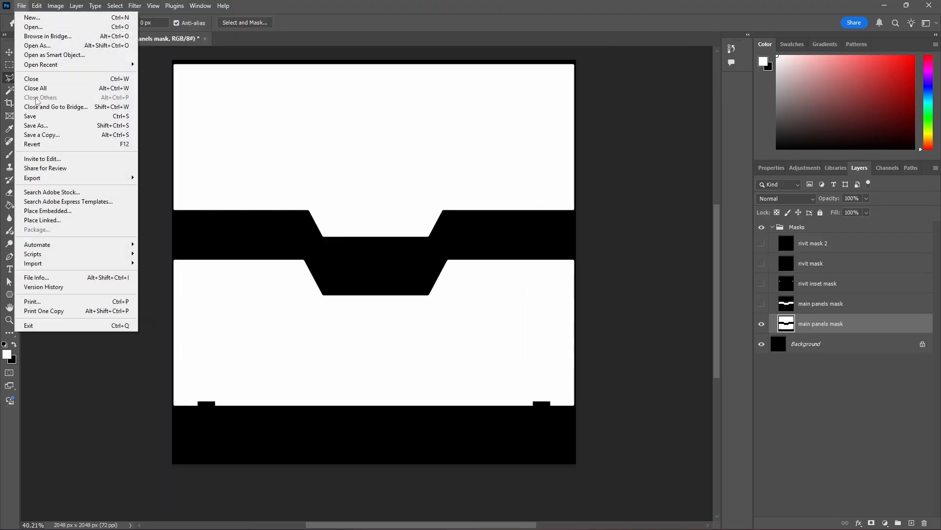
pyautogui.click(35, 117)
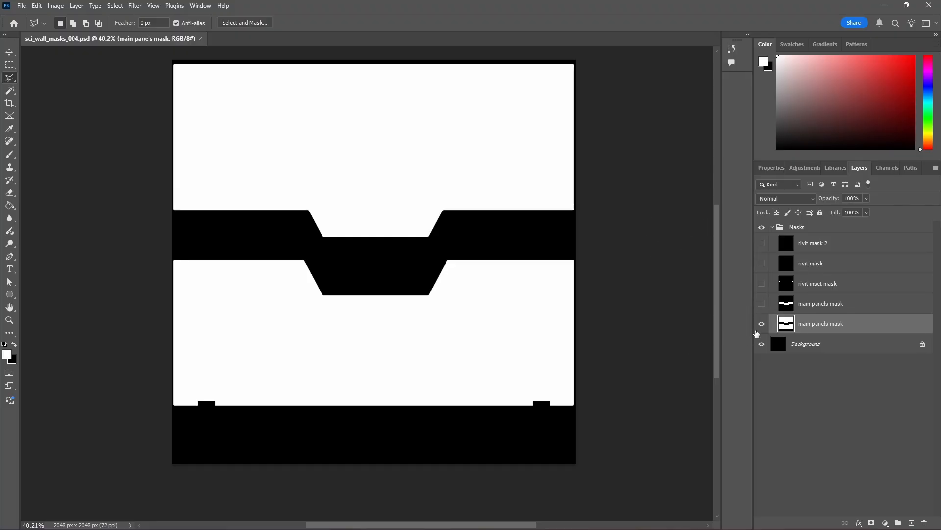
# - Show the hidden upper main panels mask layer, rename it "inset mask" and hide it again
pyautogui.click(762, 304)
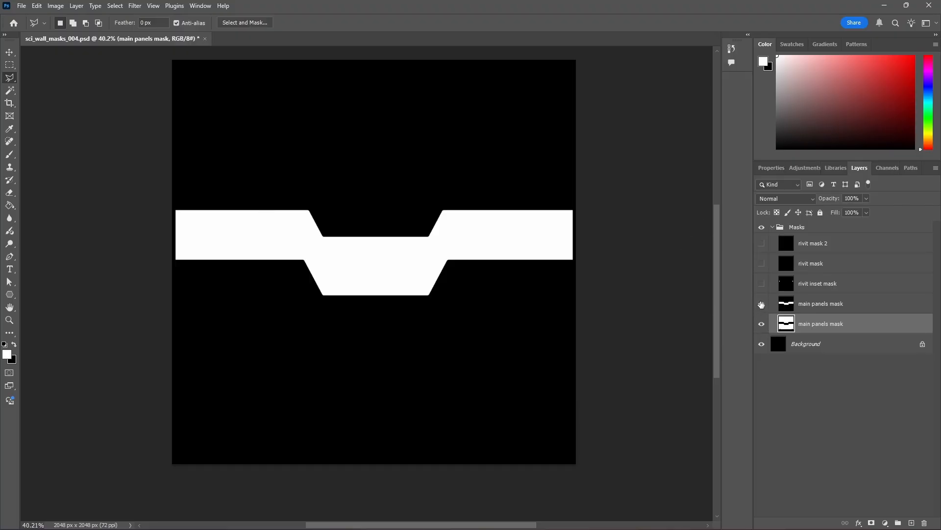
pyautogui.click(800, 311)
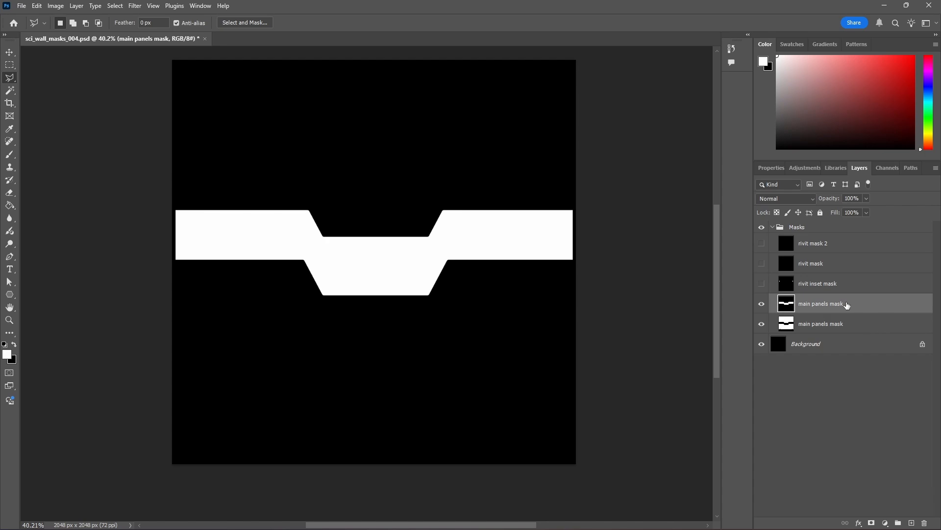
pyautogui.doubleClick(818, 307)
pyautogui.write('in')
pyautogui.press('Return')
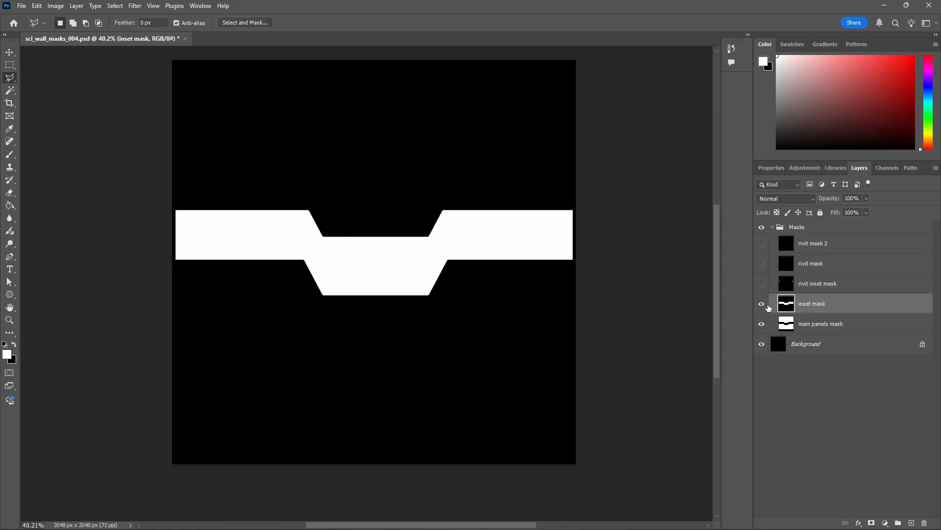
pyautogui.click(761, 305)
# - Duplicate the main panels mask layer and invert the colours of the copy
pyautogui.rightClick(820, 321)
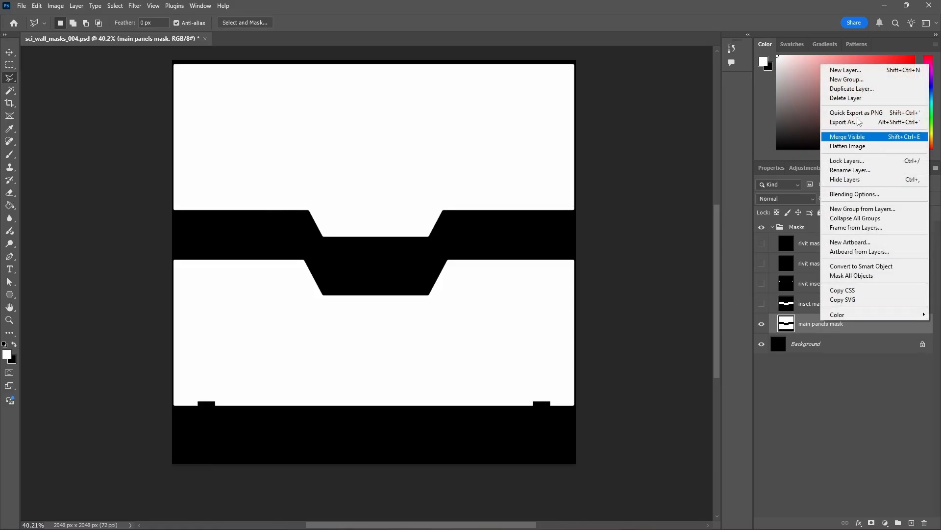
pyautogui.click(857, 91)
pyautogui.press('Return')
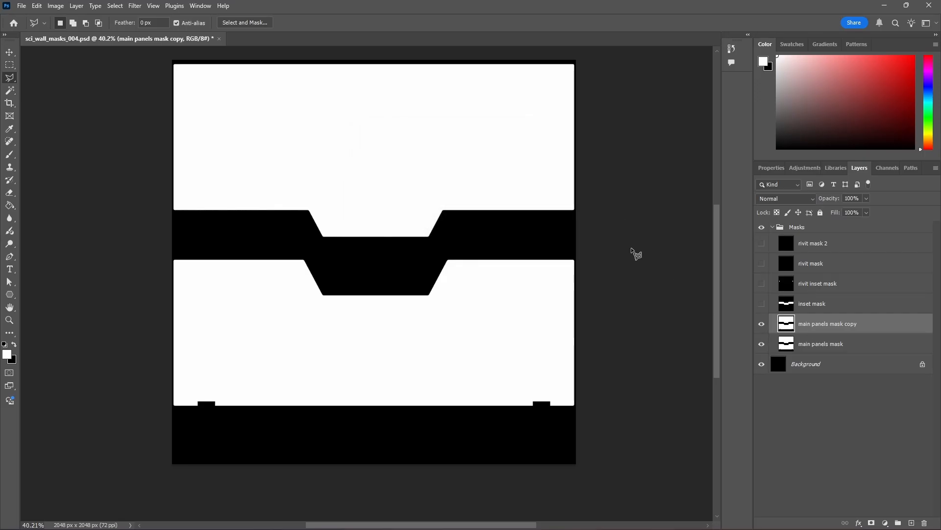
pyautogui.click(55, 5)
pyautogui.moveTo(69, 33)
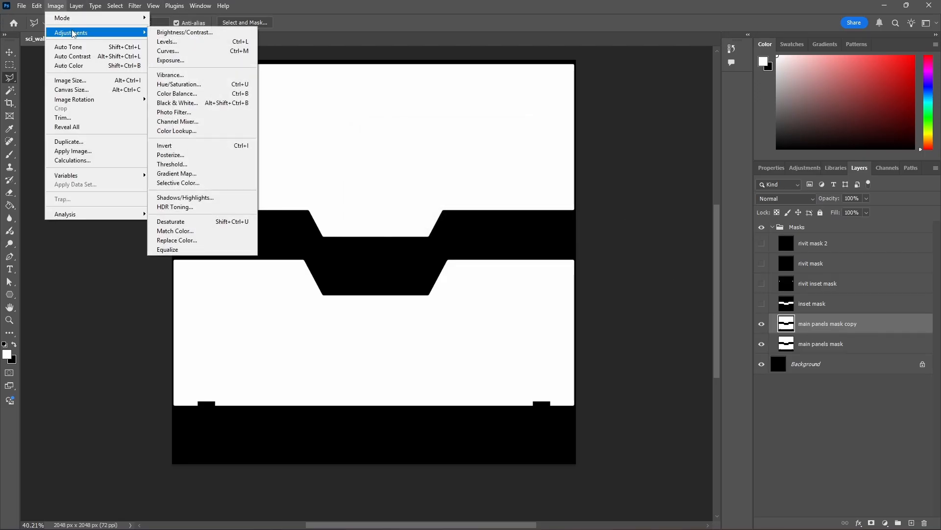
pyautogui.click(169, 145)
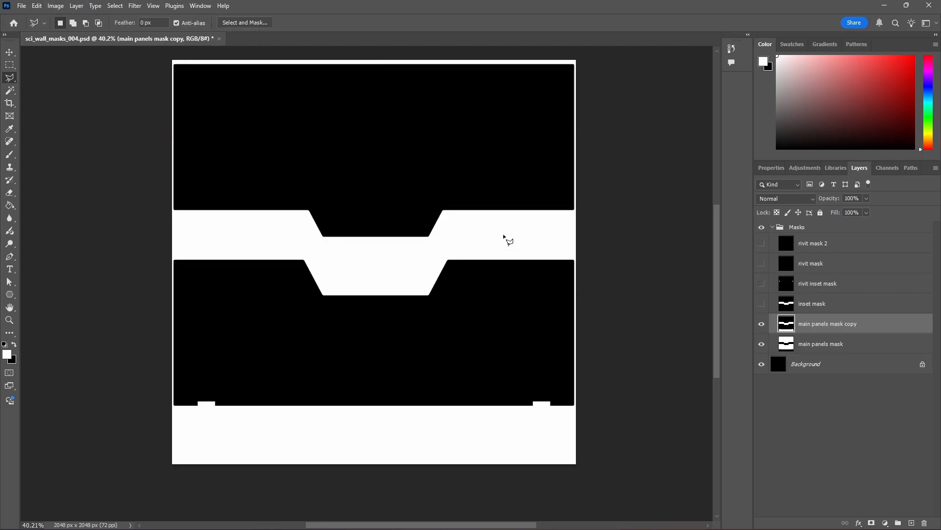
# - Select two full-width rectangular areas together, one over most of the upper black panel and one from mid lower panel to the canvas bottom
pyautogui.click(9, 64)
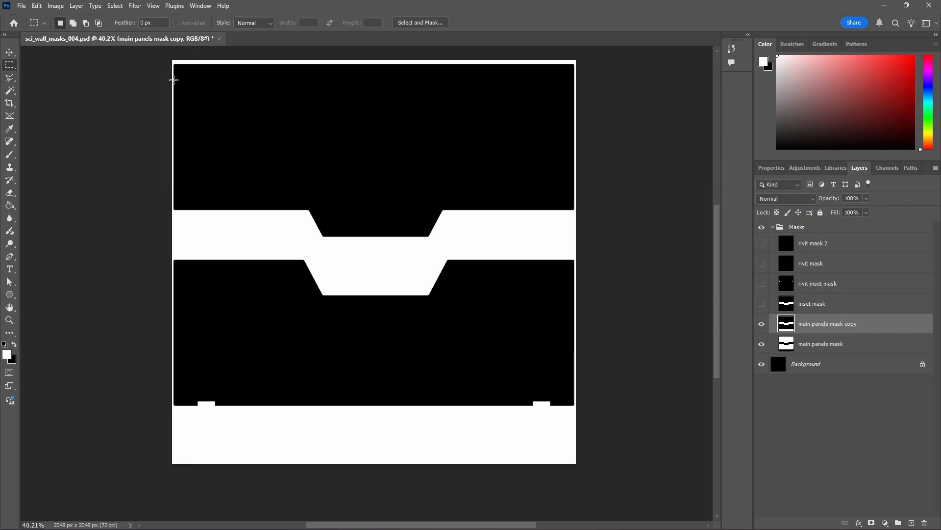
pyautogui.moveTo(155, 57); pyautogui.dragTo(553, 187)
pyautogui.keyDown('alt'); pyautogui.scroll(-3, 305, 321); pyautogui.keyUp('alt')
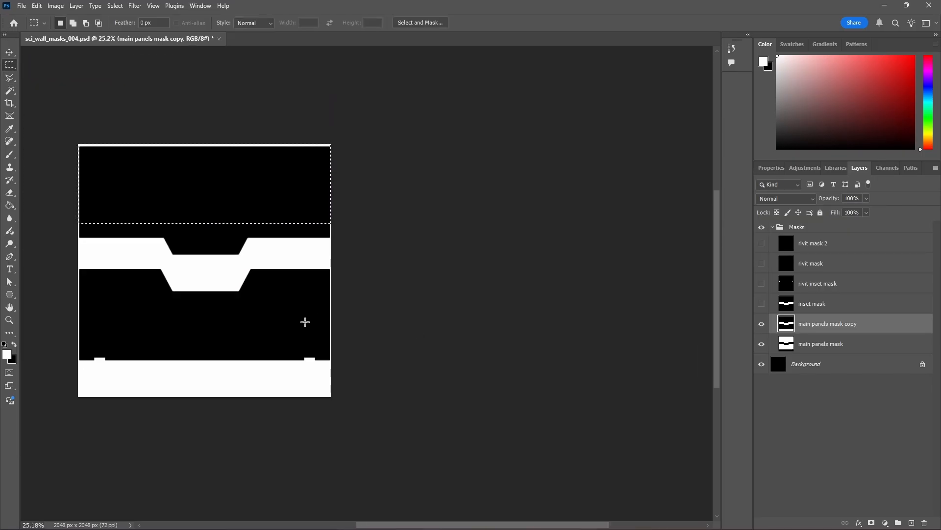
pyautogui.keyDown('alt'); pyautogui.scroll(1, 93, 362); pyautogui.keyUp('alt')
pyautogui.keyDown('alt'); pyautogui.scroll(-2, 189, 337); pyautogui.keyUp('alt')
pyautogui.keyDown('alt'); pyautogui.scroll(3, 113, 415); pyautogui.keyUp('alt')
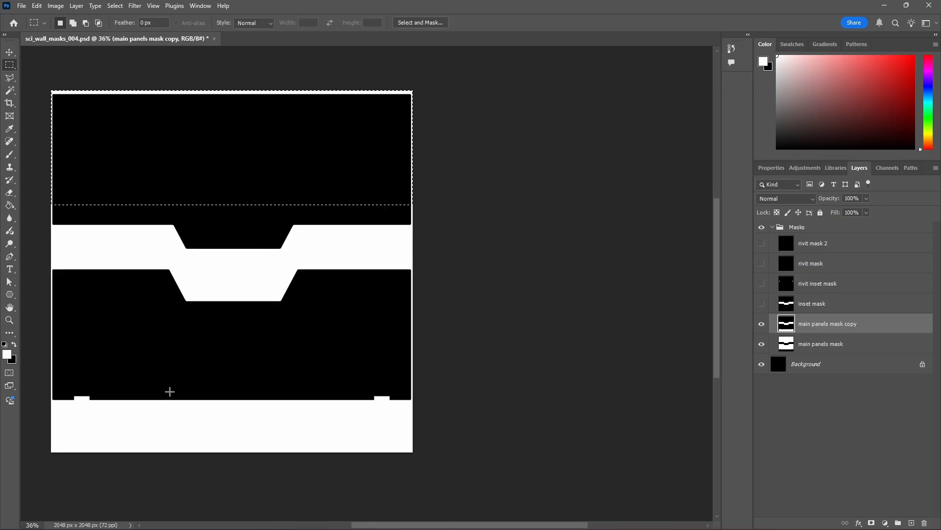
pyautogui.press('h')
pyautogui.moveTo(253, 277); pyautogui.dragTo(513, 255)
pyautogui.keyDown('alt'); pyautogui.scroll(1, 510, 242); pyautogui.keyUp('alt')
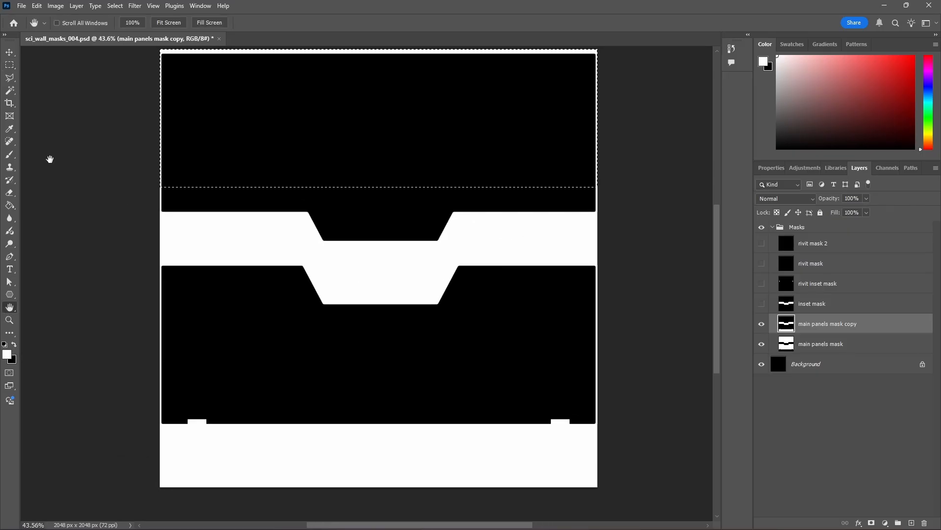
pyautogui.click(9, 65)
pyautogui.moveTo(144, 497); pyautogui.dragTo(643, 357)
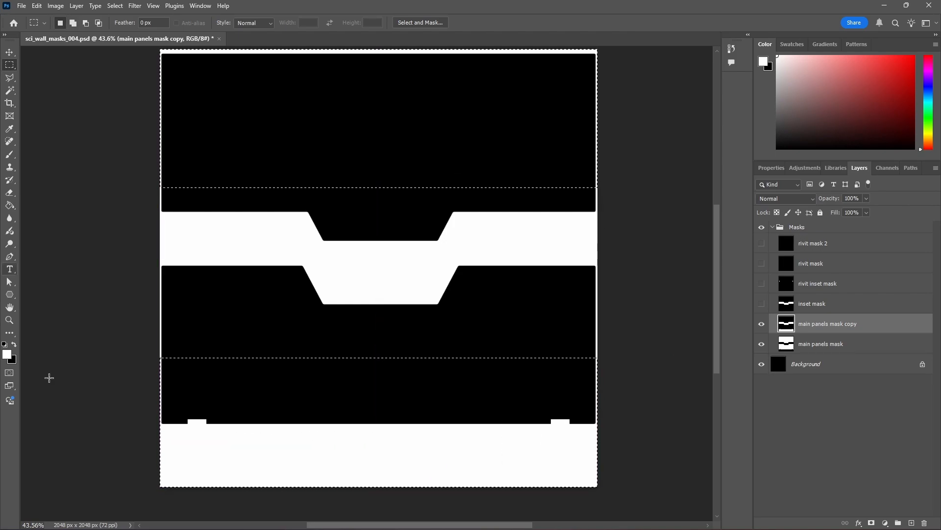
# - Fill the two selected areas of the main panels mask copy with black and clear the selection
pyautogui.click(14, 344)
pyautogui.click(9, 205)
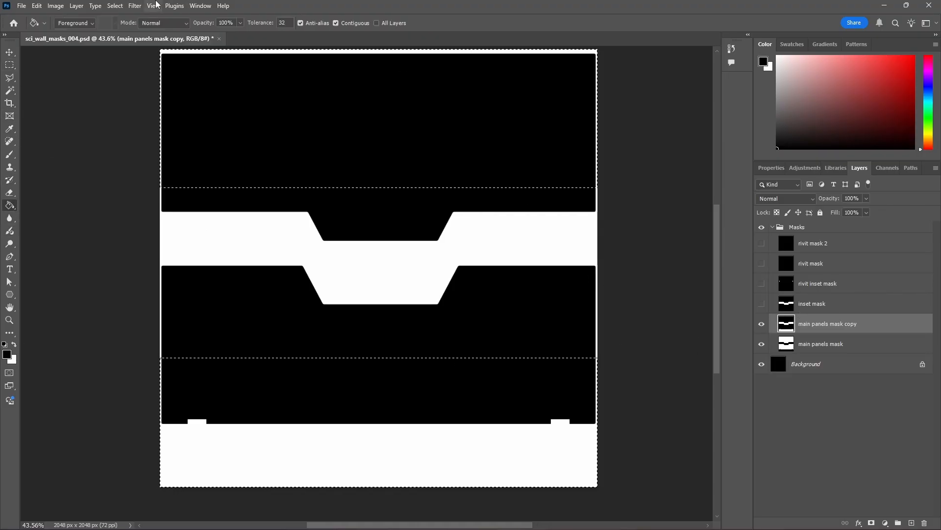
pyautogui.click(37, 5)
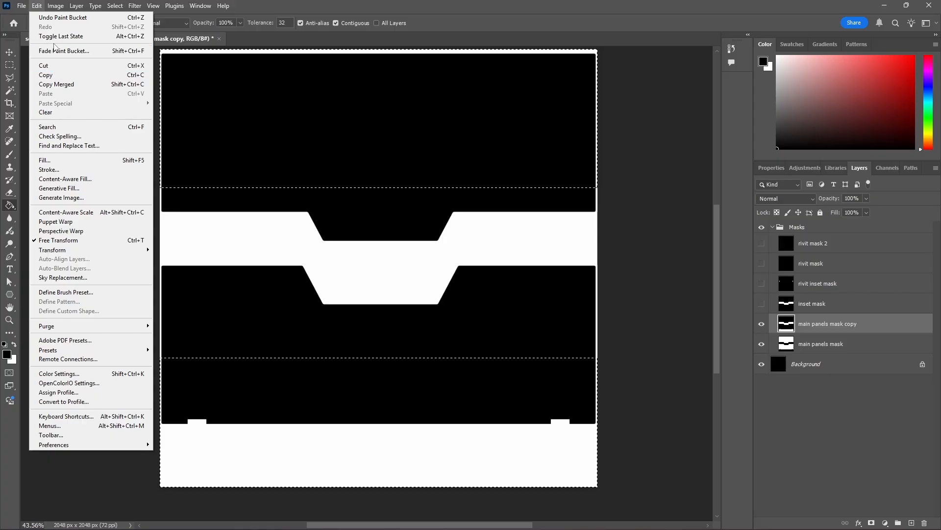
pyautogui.click(49, 161)
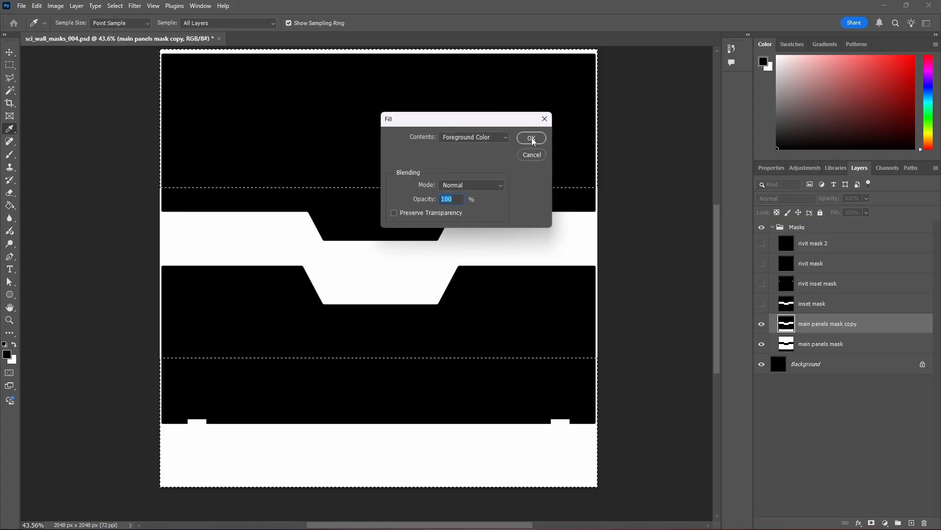
pyautogui.click(531, 138)
pyautogui.press('g')
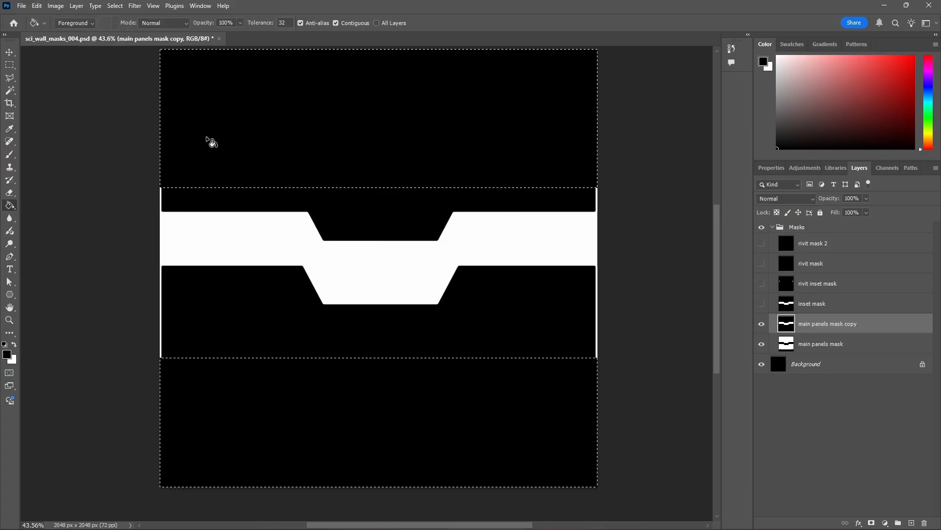
pyautogui.click(10, 65)
pyautogui.click(293, 182)
# - Select a narrow strip over the white line along the canvas's left edge, fill it with black and deselect
pyautogui.keyDown('alt'); pyautogui.scroll(3, 679, 277); pyautogui.keyUp('alt')
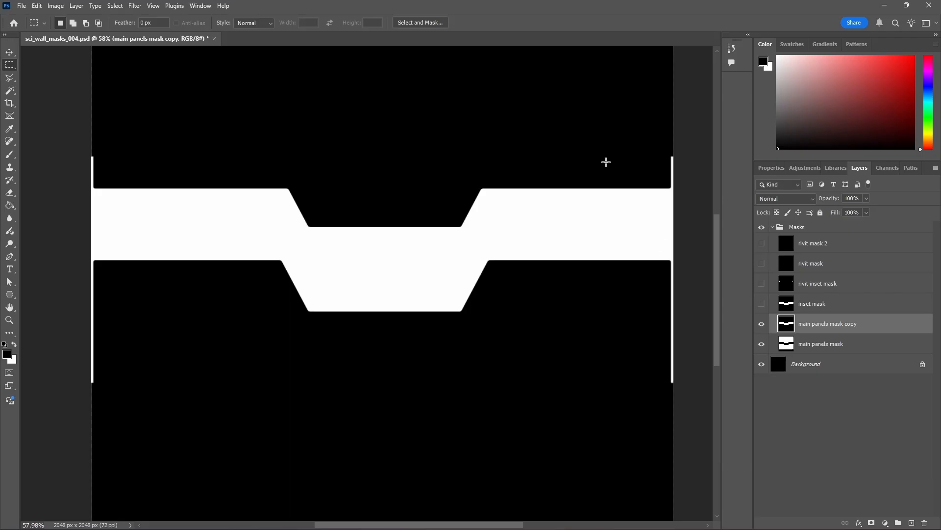
pyautogui.keyDown('alt'); pyautogui.scroll(-4, 606, 162); pyautogui.keyUp('alt')
pyautogui.keyDown('alt'); pyautogui.scroll(5, 701, 174); pyautogui.keyUp('alt')
pyautogui.keyDown('alt'); pyautogui.scroll(-5, 382, 182); pyautogui.keyUp('alt')
pyautogui.keyDown('alt'); pyautogui.scroll(5, 38, 169); pyautogui.keyUp('alt')
pyautogui.keyDown('alt'); pyautogui.scroll(-4, 81, 137); pyautogui.keyUp('alt')
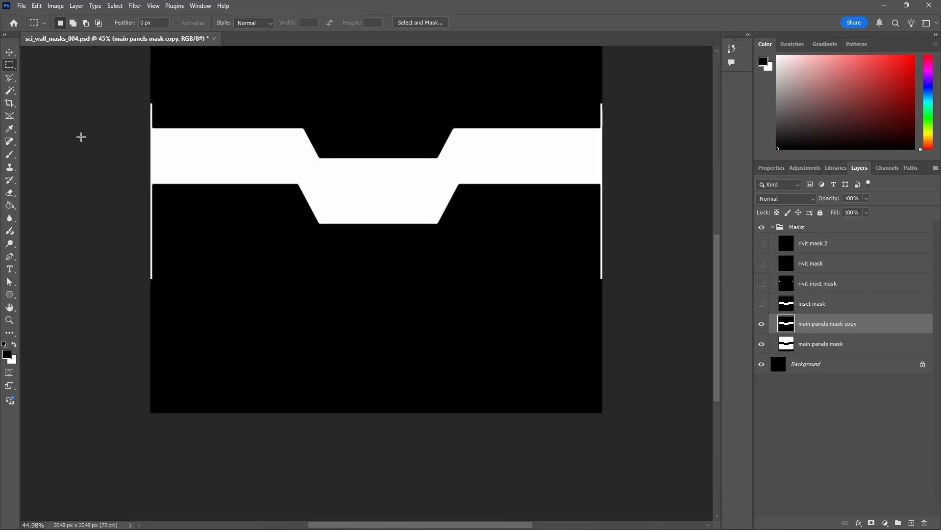
pyautogui.keyDown('alt'); pyautogui.scroll(4, 34, 203); pyautogui.keyUp('alt')
pyautogui.click(11, 312)
pyautogui.moveTo(110, 243); pyautogui.dragTo(270, 351)
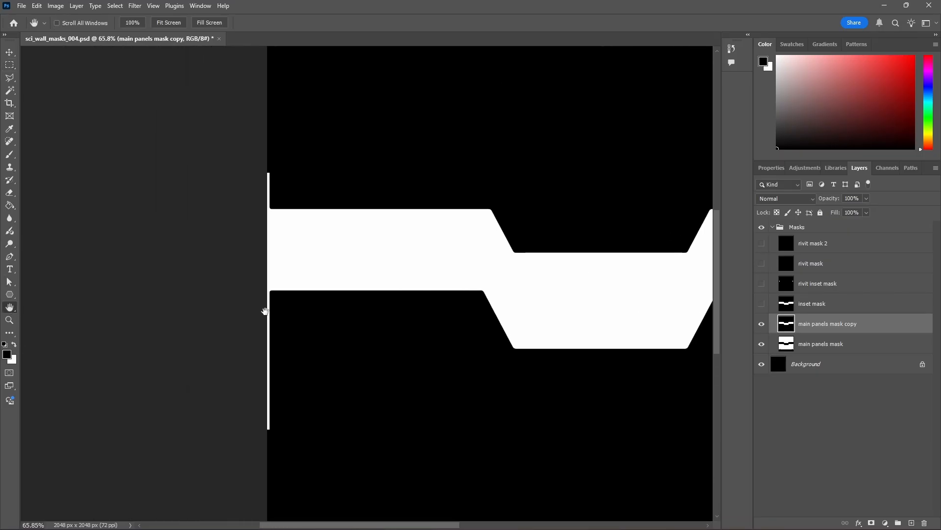
pyautogui.keyDown('alt'); pyautogui.scroll(3, 247, 245); pyautogui.keyUp('alt')
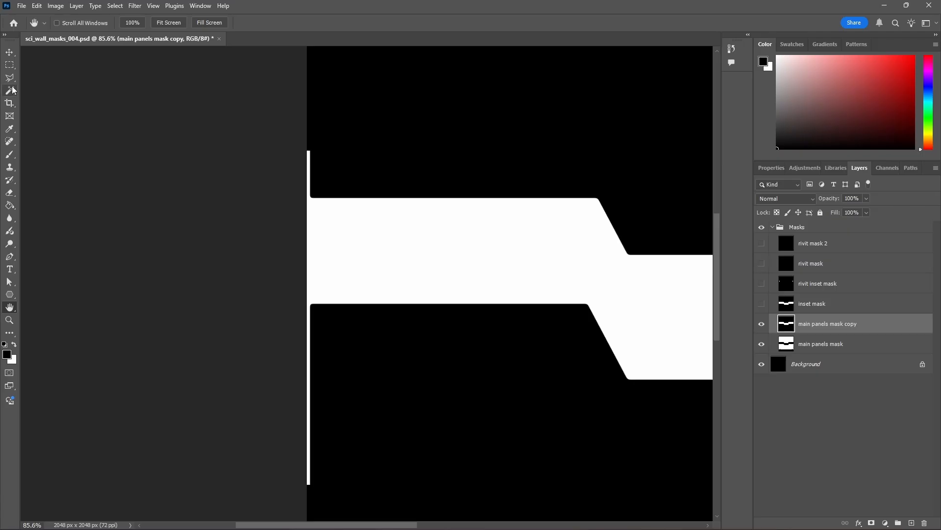
pyautogui.click(9, 65)
pyautogui.moveTo(309, 149); pyautogui.dragTo(312, 493)
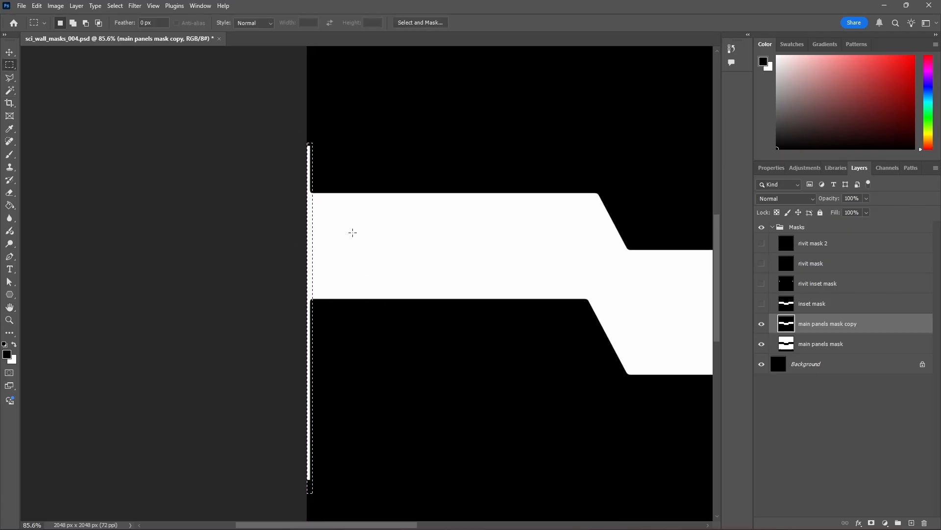
pyautogui.keyDown('alt'); pyautogui.scroll(5, 316, 199); pyautogui.keyUp('alt')
pyautogui.keyDown('alt'); pyautogui.scroll(2, 311, 198); pyautogui.keyUp('alt')
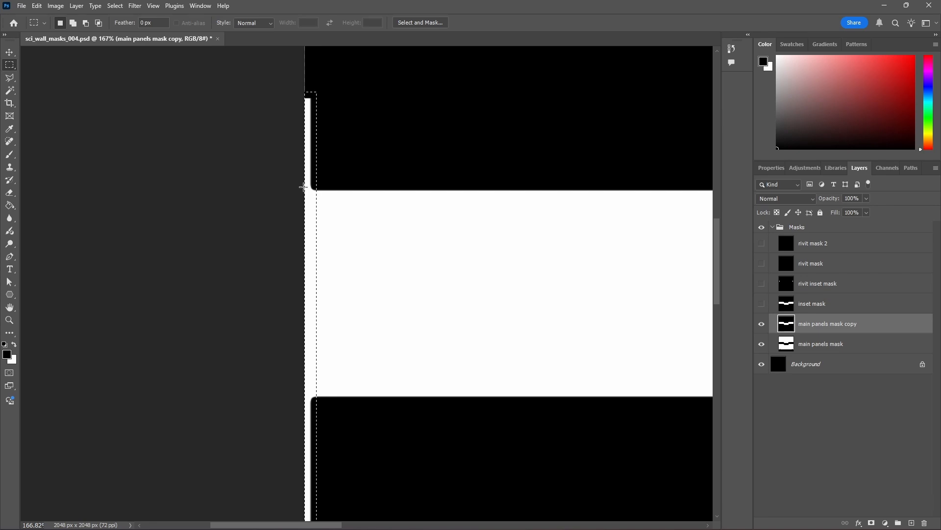
pyautogui.click(37, 5)
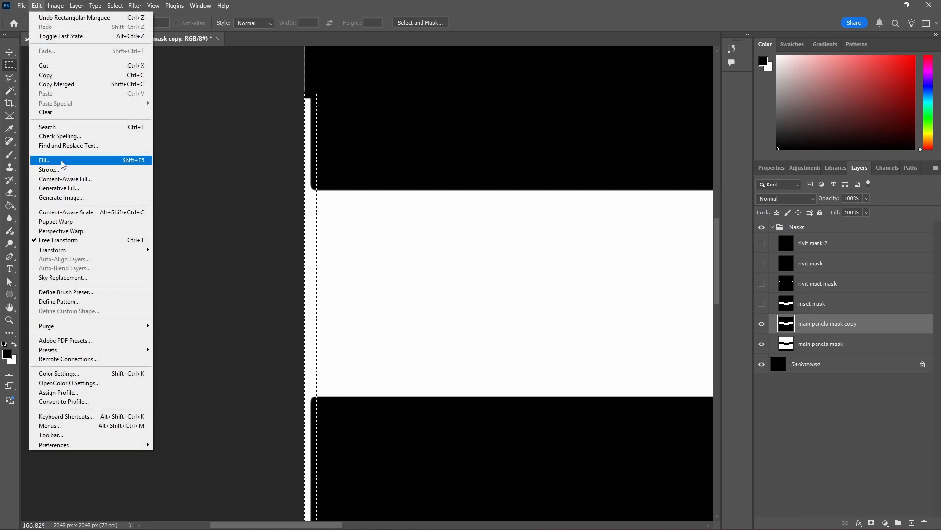
pyautogui.click(39, 162)
pyautogui.click(528, 141)
pyautogui.click(177, 127)
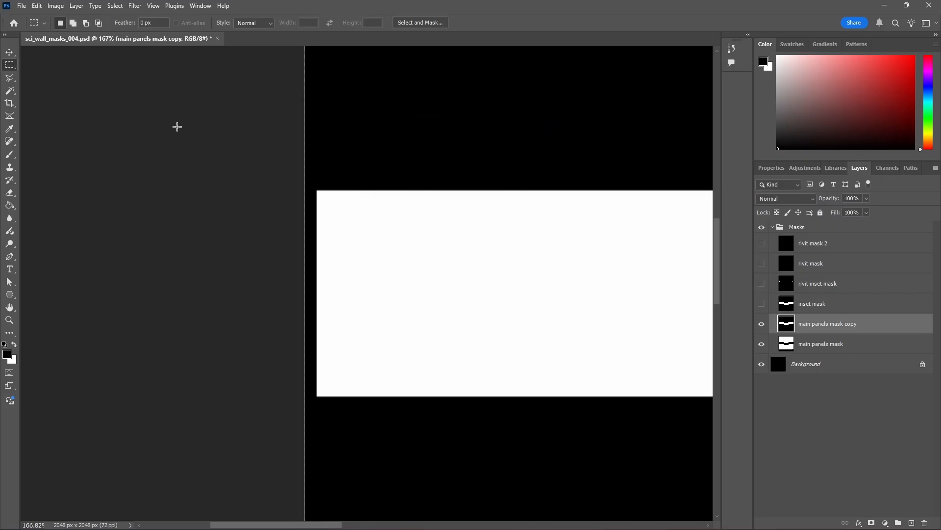
pyautogui.keyDown('alt'); pyautogui.scroll(-13, 196, 162); pyautogui.keyUp('alt')
pyautogui.keyDown('alt'); pyautogui.scroll(-4, 478, 280); pyautogui.keyUp('alt')
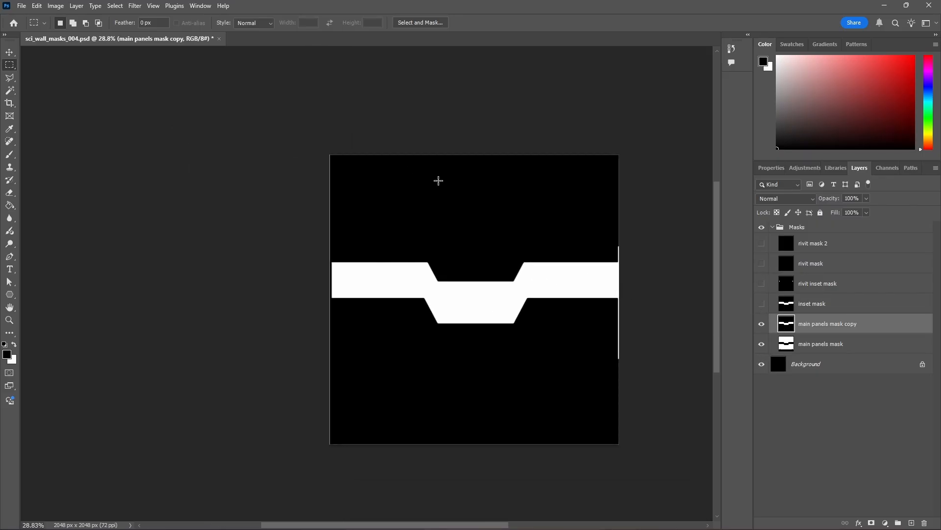
# - Delete the main panels mask copy layer and show the inset mask layer
pyautogui.rightClick(829, 324)
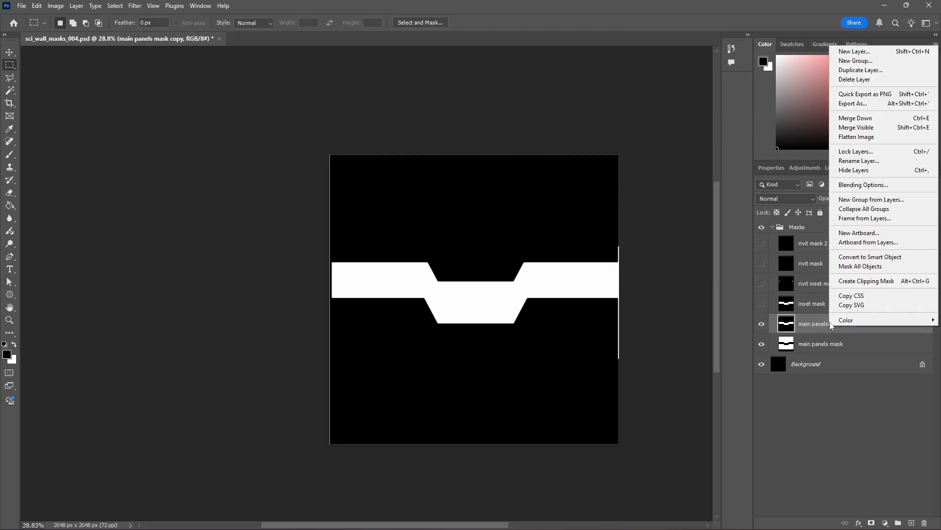
pyautogui.click(853, 78)
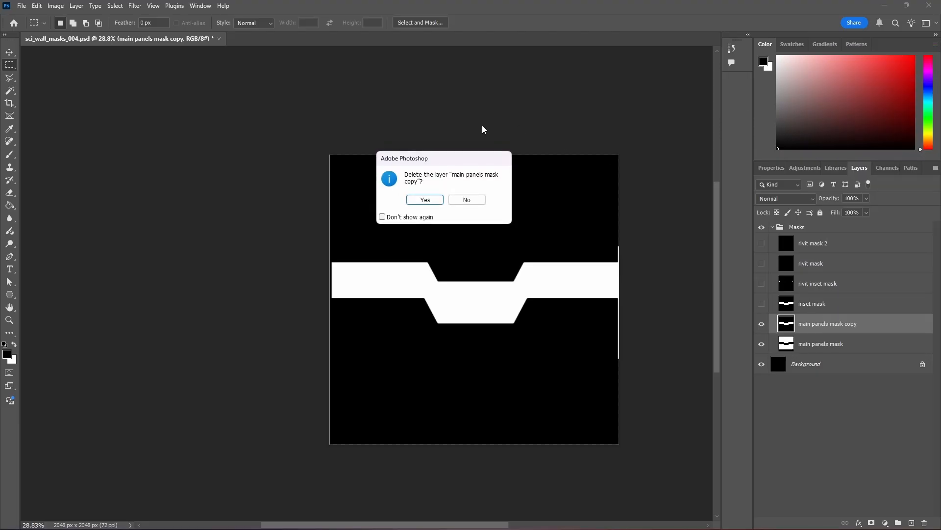
pyautogui.click(429, 205)
pyautogui.click(761, 304)
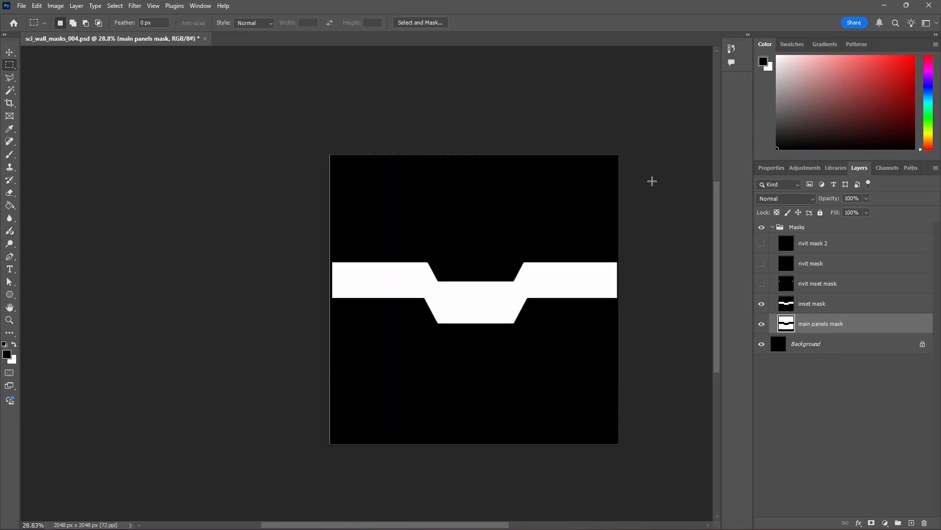
# - Show the rivit inset mask layer, make it active and compare the canvas with it hidden and shown
pyautogui.keyDown('alt'); pyautogui.scroll(3, 523, 276); pyautogui.keyUp('alt')
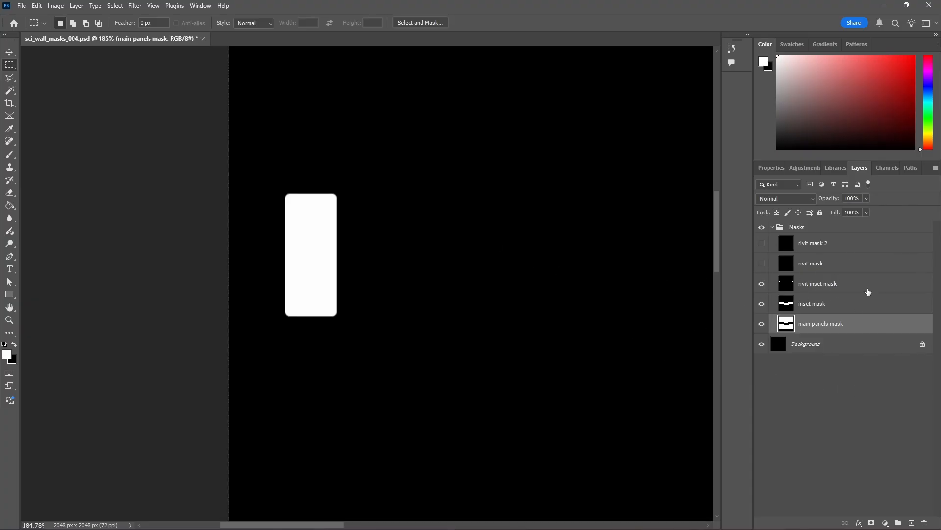
pyautogui.click(833, 290)
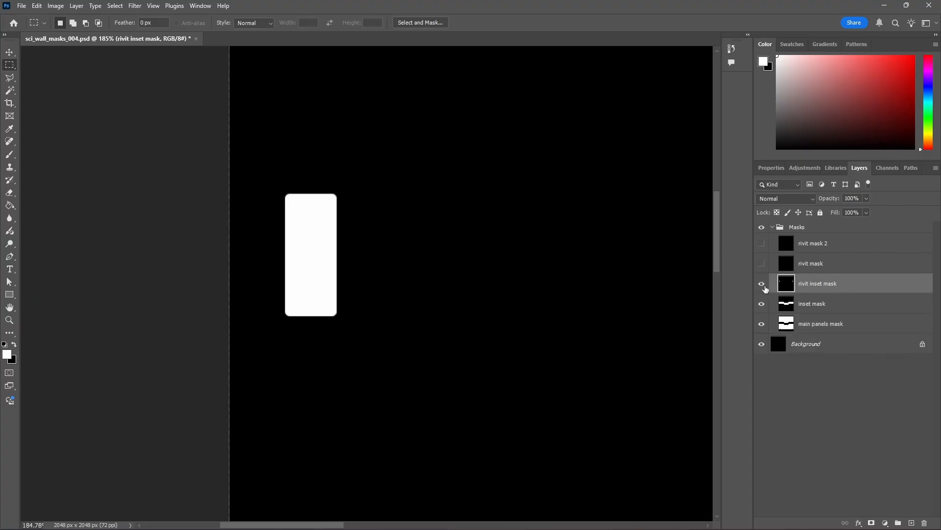
pyautogui.click(762, 285)
pyautogui.click(762, 284)
# - On a new layer, draw a white rounded rectangle about 61 by 132 px with 5 px corners beside the existing white slot
pyautogui.click(912, 522)
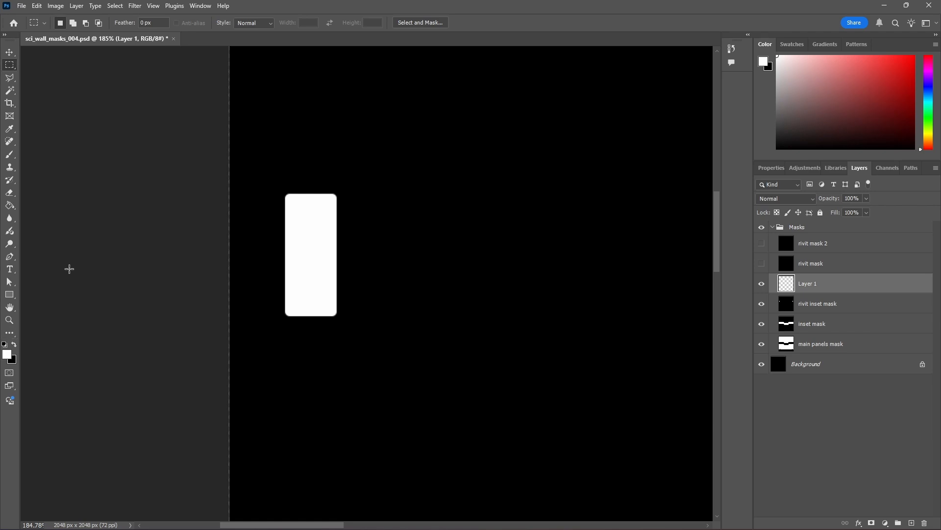
pyautogui.click(11, 297)
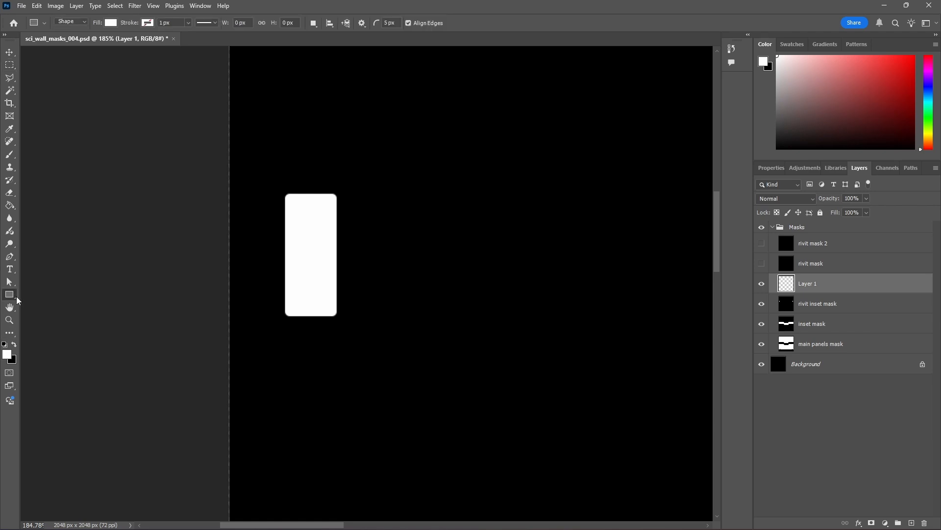
pyautogui.rightClick(14, 296)
pyautogui.click(67, 296)
pyautogui.moveTo(389, 188); pyautogui.dragTo(443, 306)
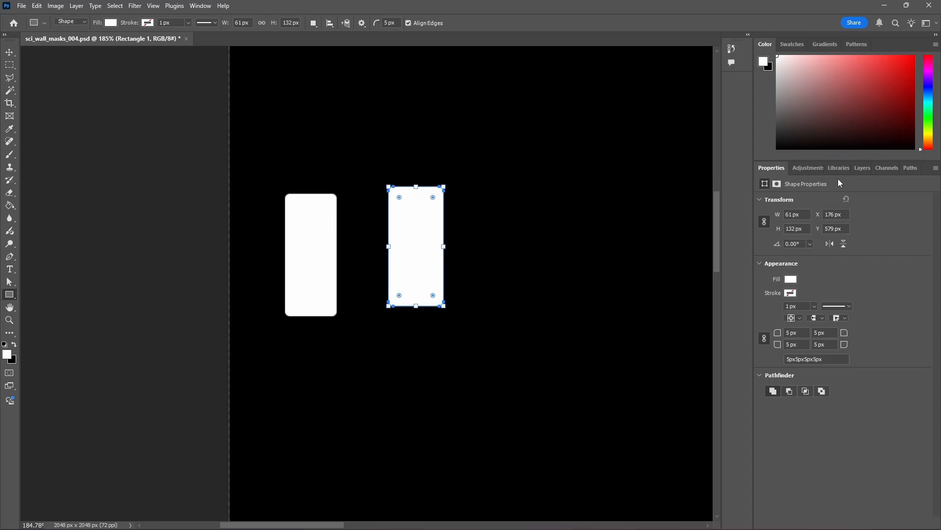
pyautogui.click(862, 168)
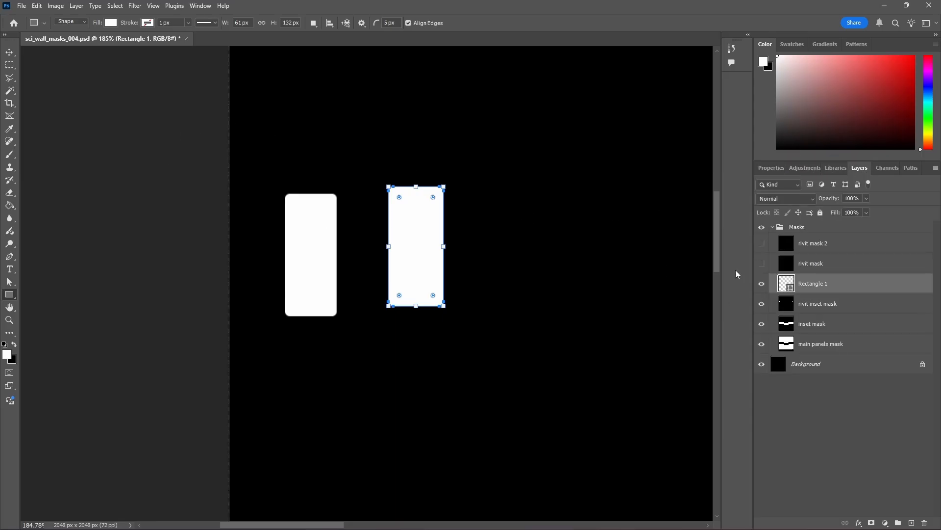
# - Load the new rectangle's outline as a selection and delete its shape layer
pyautogui.keyDown('ctrl'); pyautogui.click(787, 288); pyautogui.keyUp('ctrl')
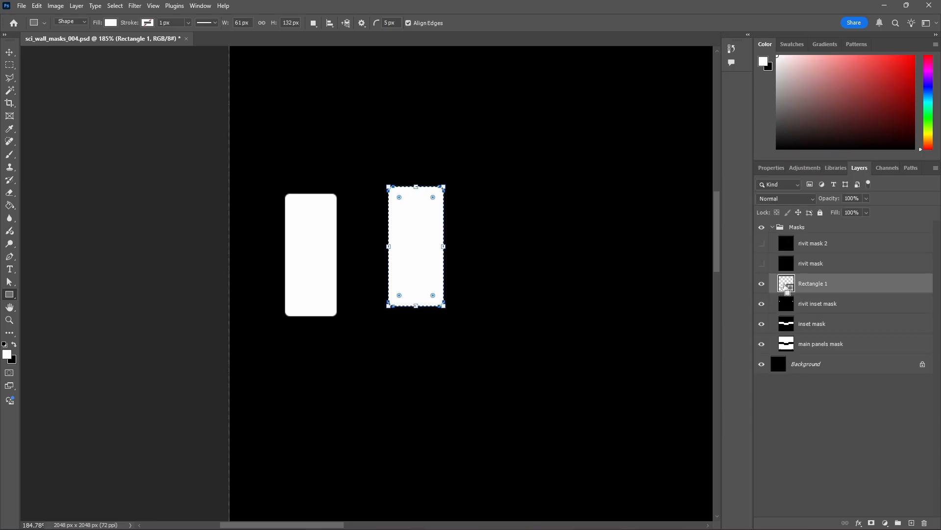
pyautogui.rightClick(818, 285)
pyautogui.click(834, 254)
pyautogui.press('Return')
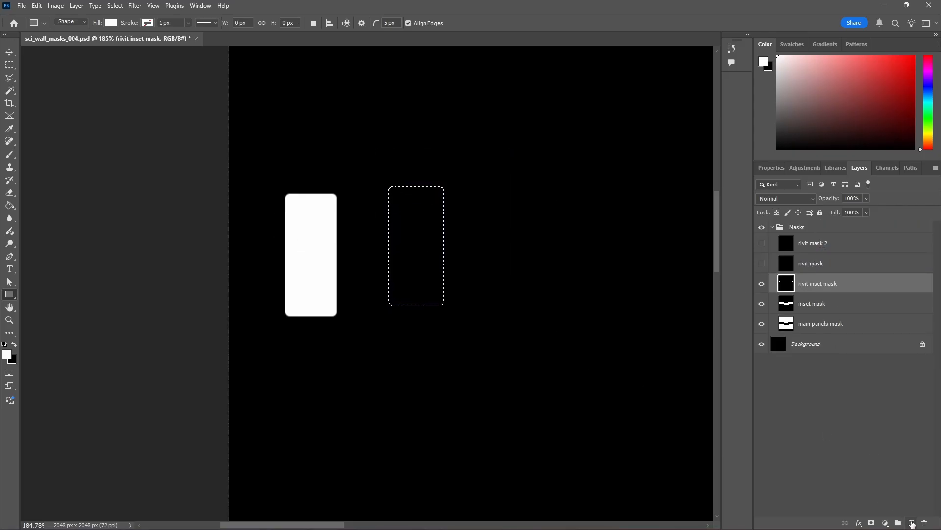
# - Fill the rounded rectangular selection with white on a new layer and clear the selection
pyautogui.click(912, 523)
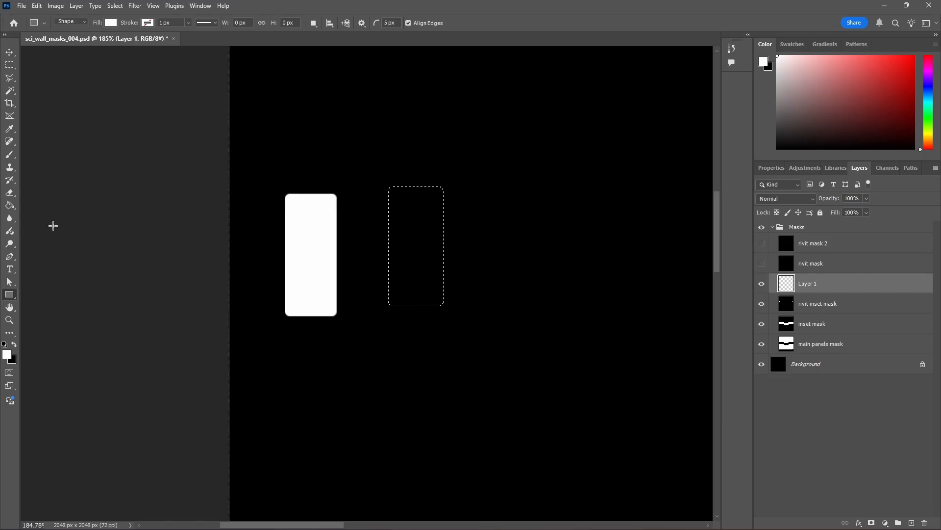
pyautogui.click(9, 205)
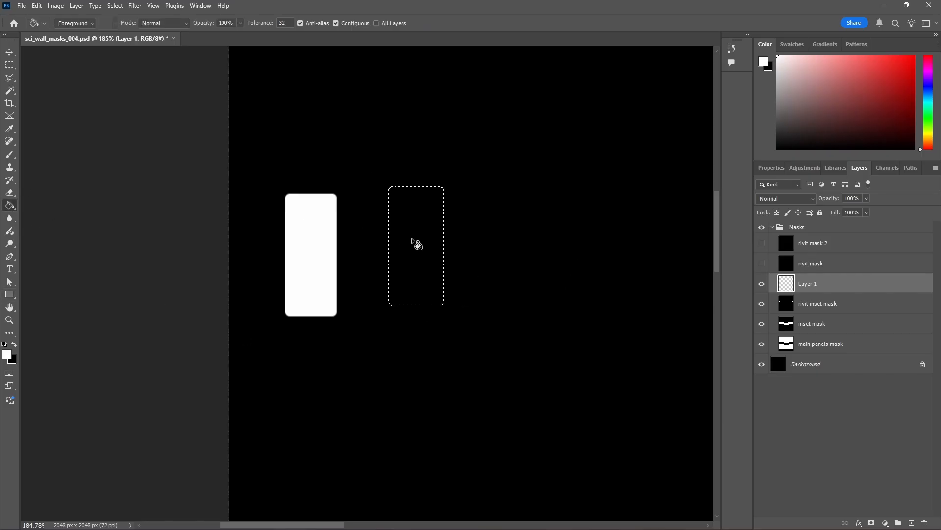
pyautogui.click(421, 230)
pyautogui.click(12, 66)
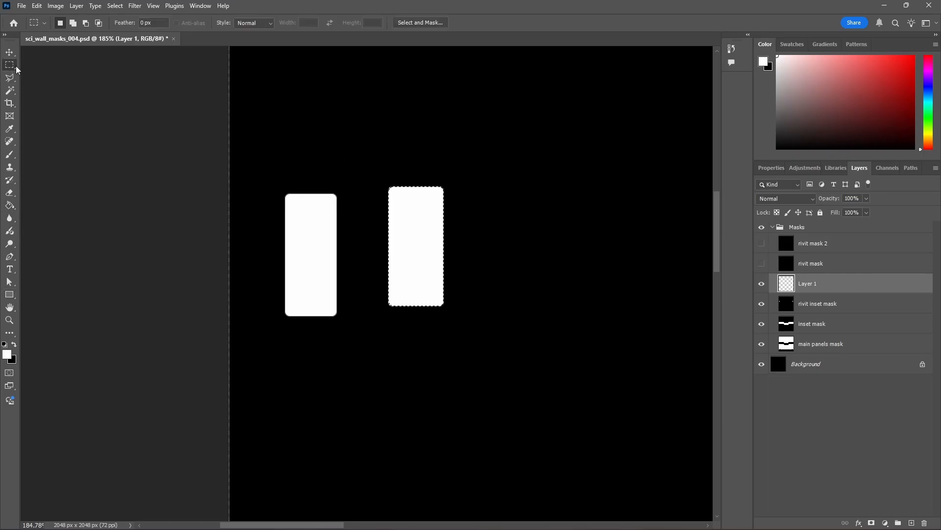
pyautogui.click(136, 132)
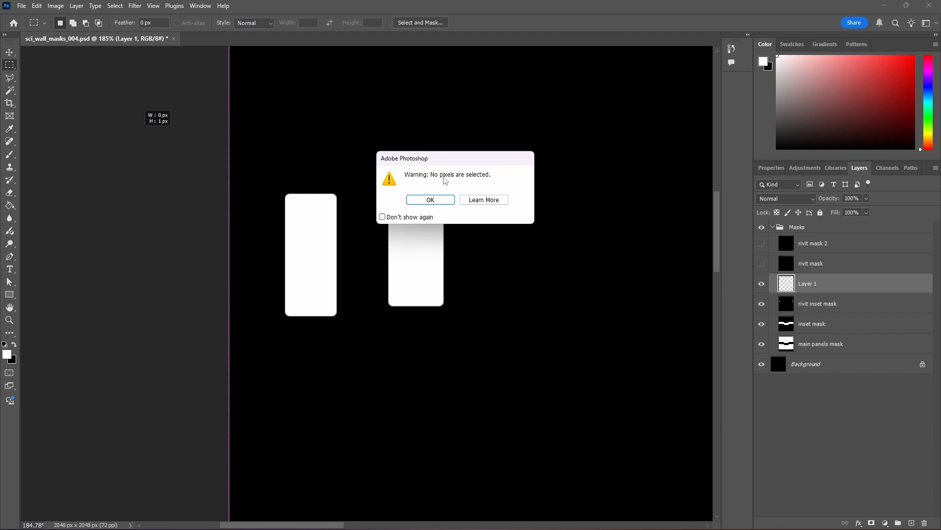
pyautogui.click(438, 202)
# - Move the new white rounded rectangle so it sits beside the existing slot at about the same height
pyautogui.click(9, 52)
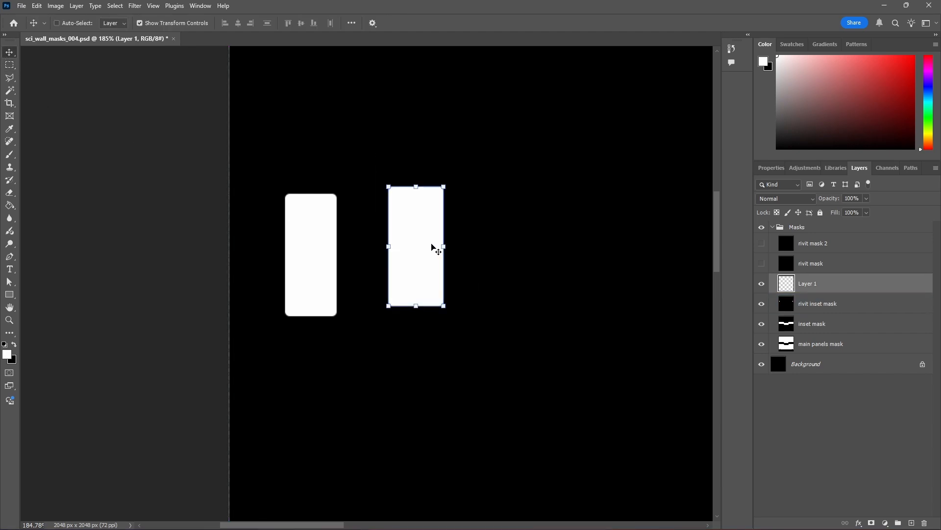
pyautogui.moveTo(451, 258); pyautogui.dragTo(433, 178)
pyautogui.keyDown('alt'); pyautogui.scroll(-5, 393, 241); pyautogui.keyUp('alt')
pyautogui.keyDown('alt'); pyautogui.scroll(2, 540, 292); pyautogui.keyUp('alt')
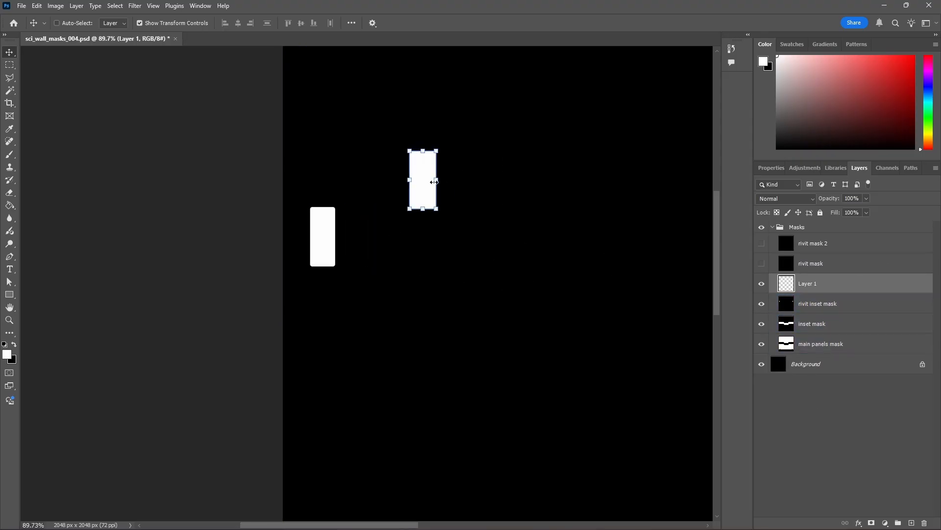
pyautogui.moveTo(436, 180); pyautogui.dragTo(364, 221)
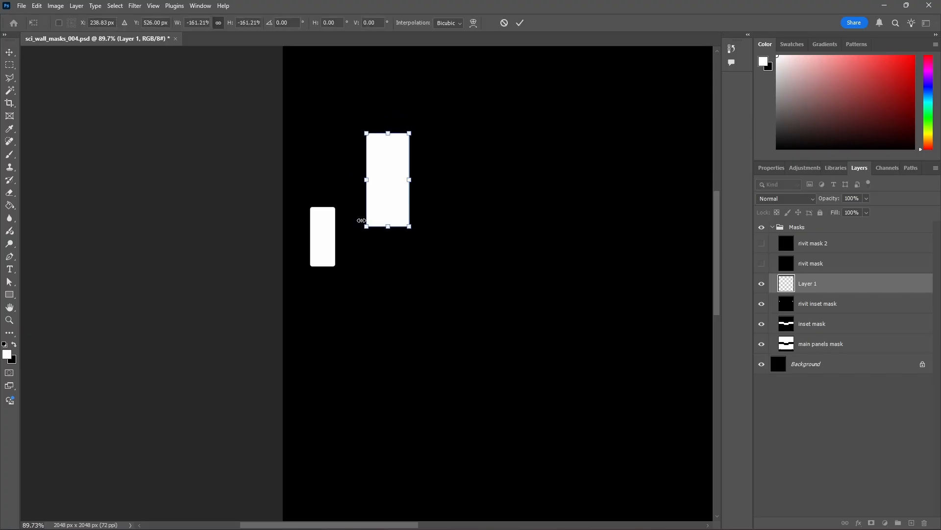
pyautogui.hotkey('ctrl', 'z')
pyautogui.moveTo(426, 181); pyautogui.dragTo(392, 240)
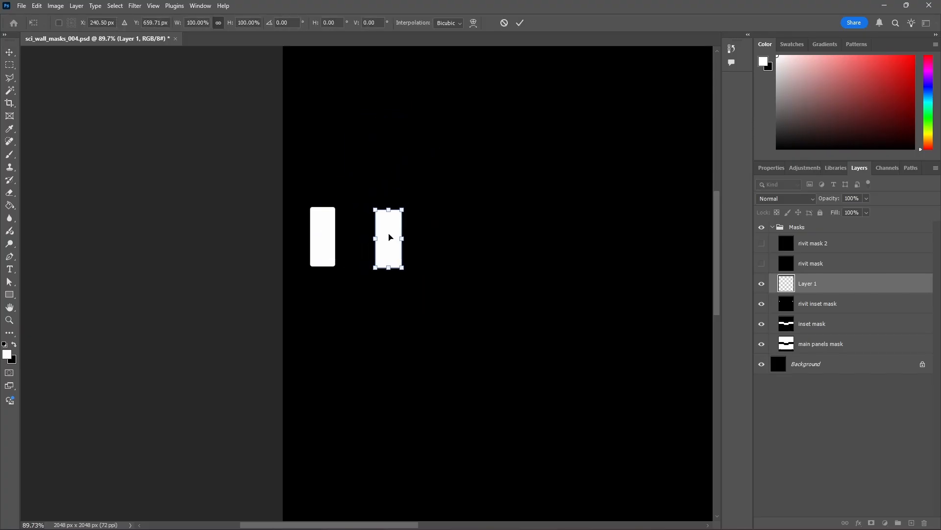
pyautogui.keyDown('alt'); pyautogui.scroll(-3, 448, 241); pyautogui.keyUp('alt')
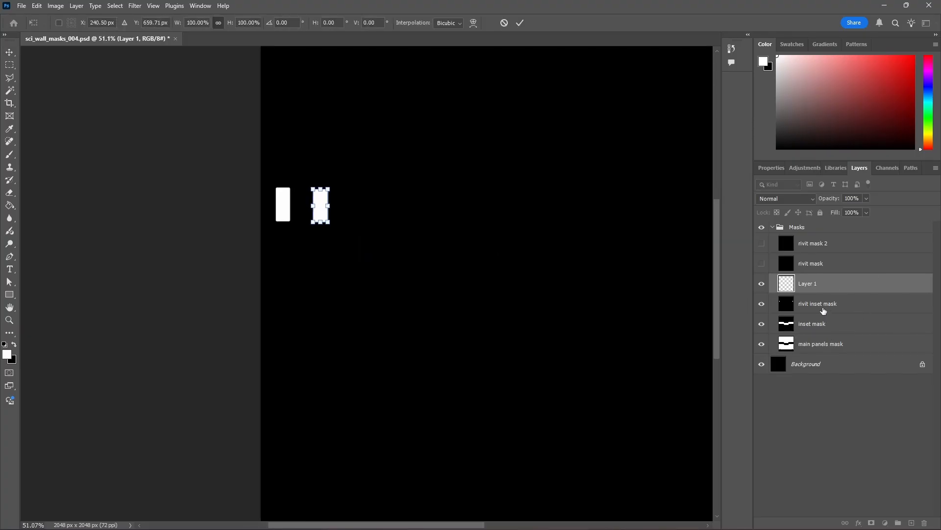
# - Hide the rivit inset mask and inset mask layers and make Layer 1 the active layer
pyautogui.click(823, 306)
pyautogui.click(761, 303)
pyautogui.click(762, 324)
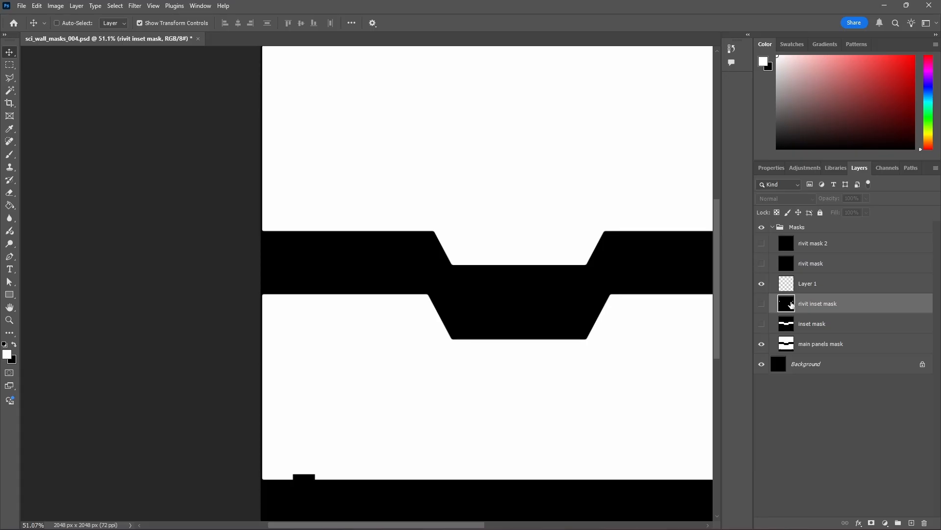
pyautogui.click(809, 284)
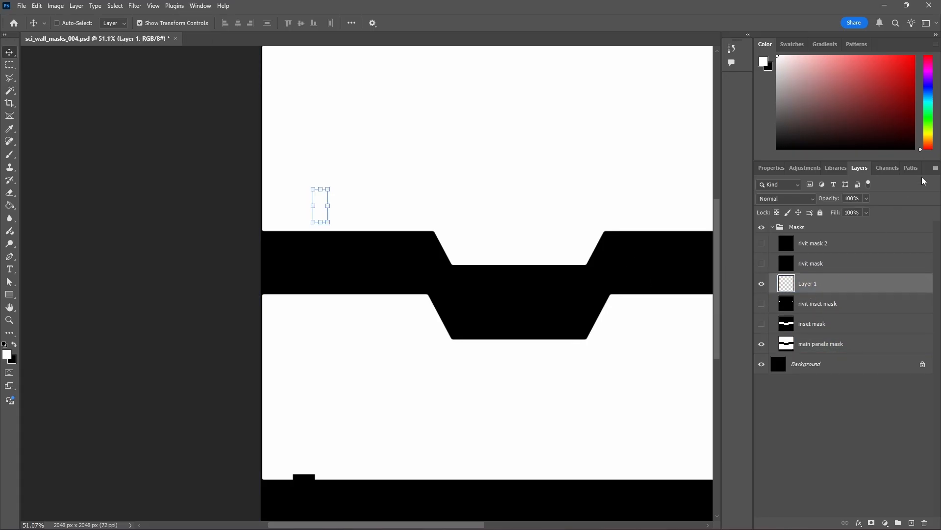
# - Lower the main panels mask layer's fill to 30% to reveal the white rounded rectangle, and restore the fill to 100%
pyautogui.click(807, 343)
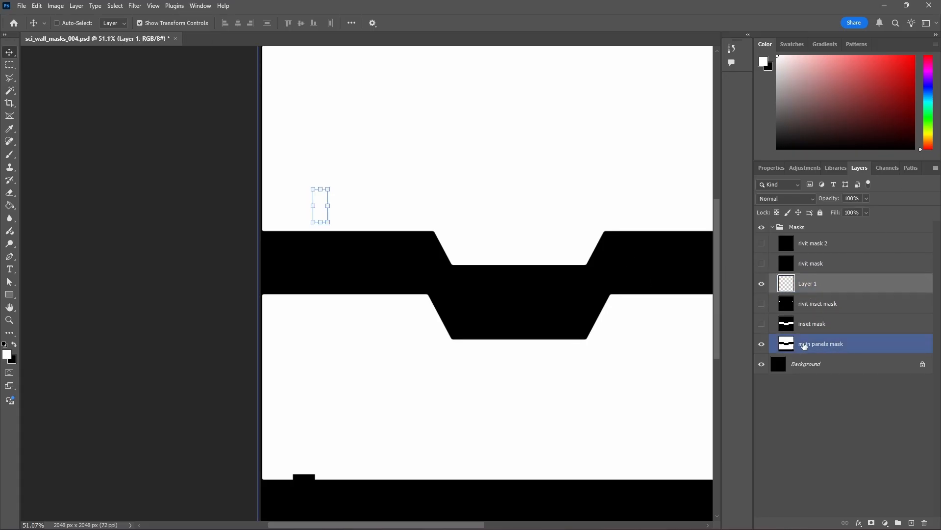
pyautogui.click(867, 212)
pyautogui.moveTo(869, 224); pyautogui.dragTo(832, 236)
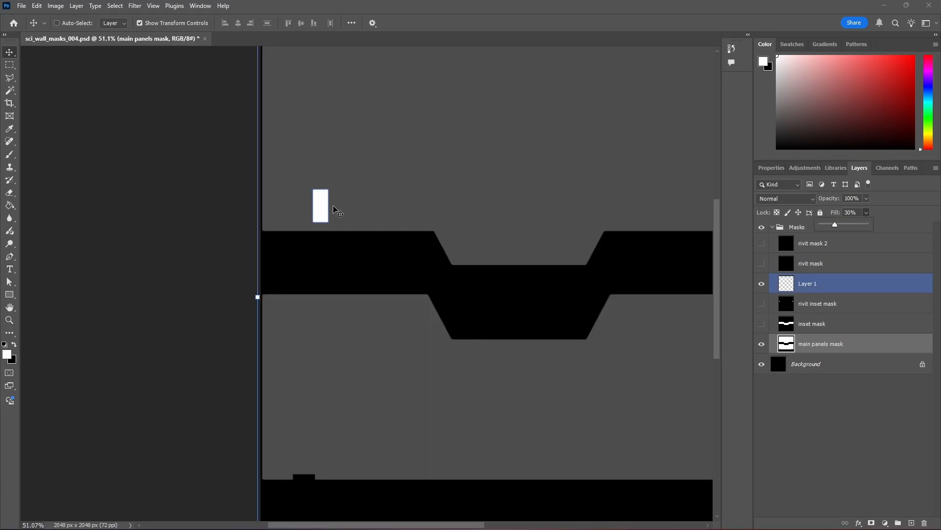
pyautogui.moveTo(834, 227); pyautogui.dragTo(919, 229)
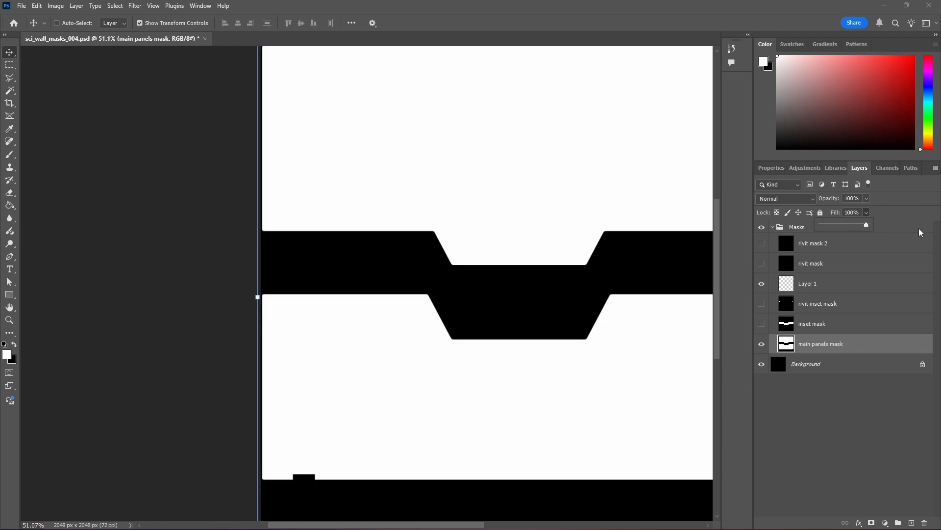
# - Show the rivit inset mask layer and move Layer 1's white rounded rectangle directly below the existing slot
pyautogui.click(806, 285)
pyautogui.click(763, 304)
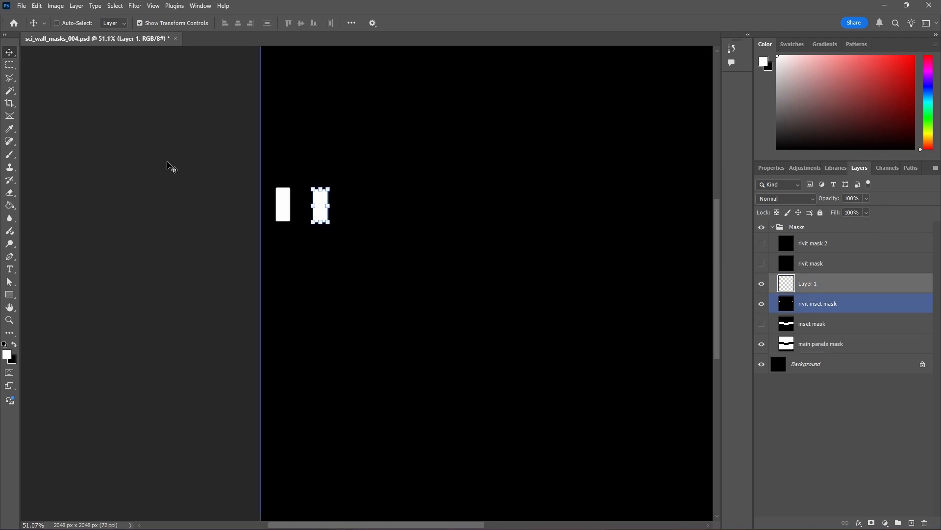
pyautogui.moveTo(317, 205); pyautogui.dragTo(287, 246)
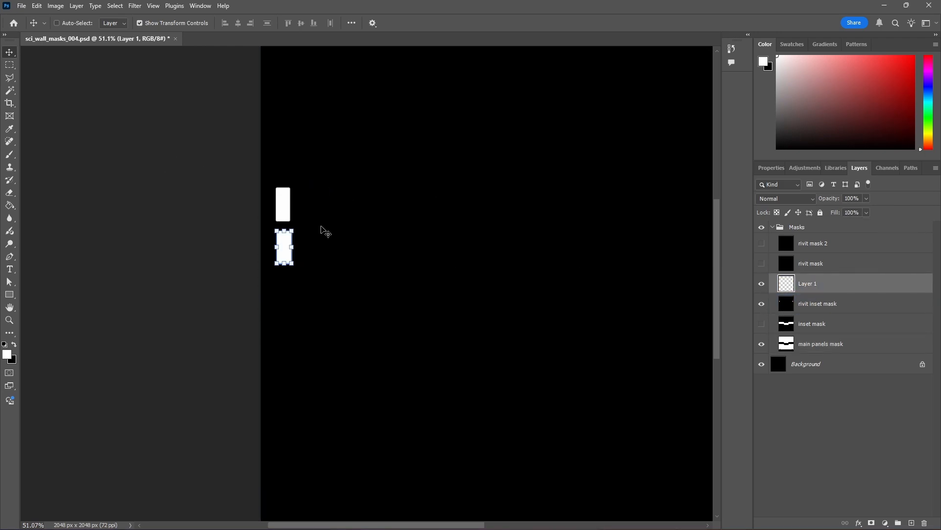
# - Delete Layer 1 with the extra white rounded rectangle
pyautogui.hotkey('ctrl', '0')
pyautogui.keyDown('alt'); pyautogui.scroll(-1, 294, 226); pyautogui.keyUp('alt')
pyautogui.keyDown('alt'); pyautogui.scroll(1, 564, 258); pyautogui.keyUp('alt')
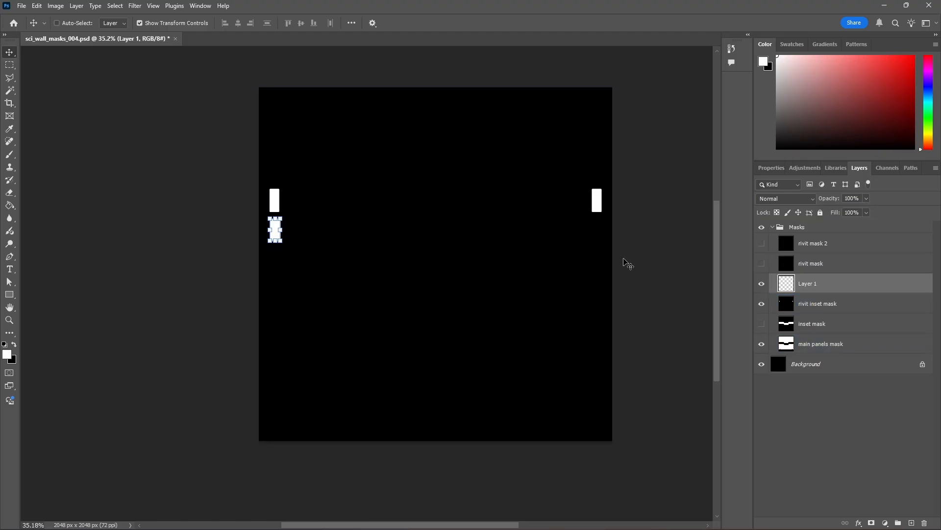
pyautogui.rightClick(797, 286)
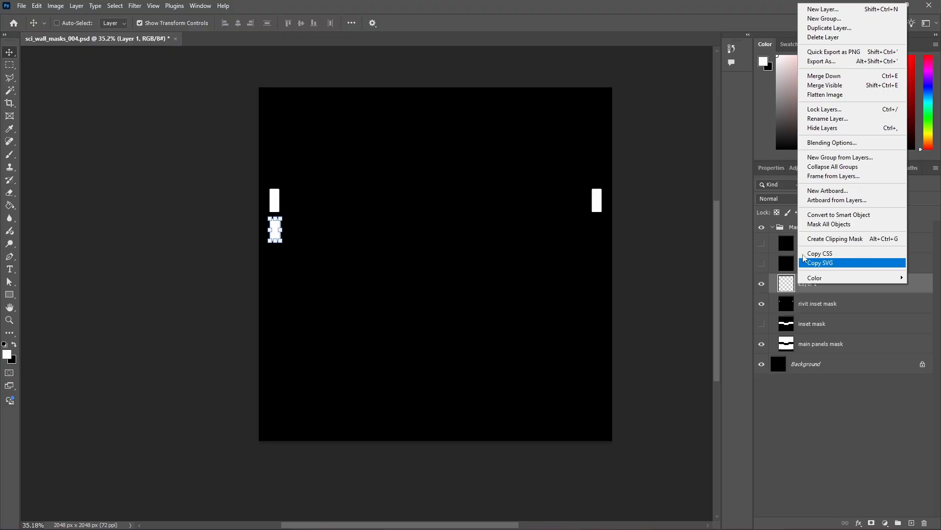
pyautogui.click(824, 38)
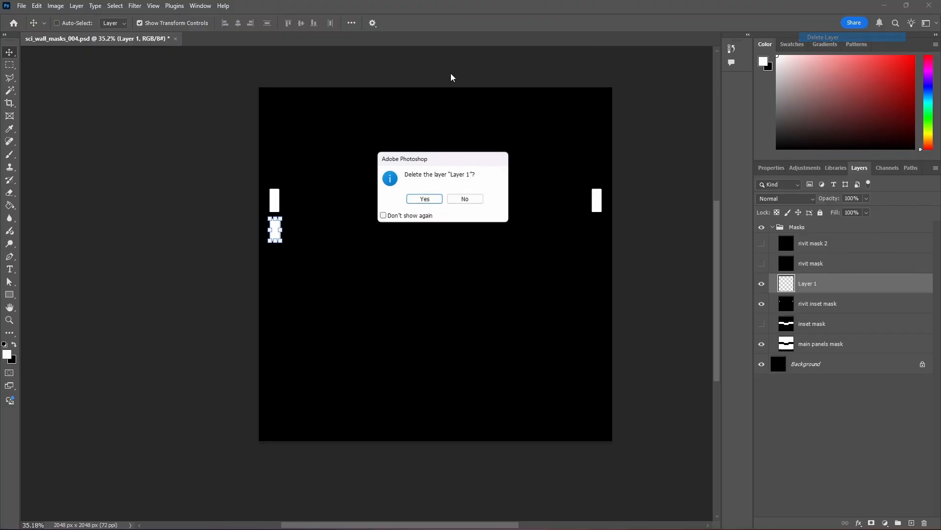
pyautogui.click(439, 200)
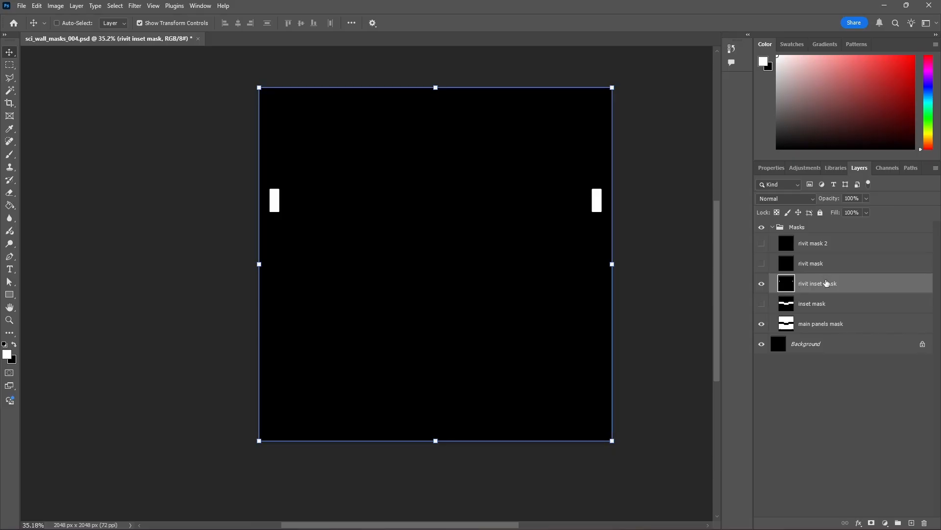
# - Lower the rivit inset mask layer's fill to 37% to compare the slots with the panels, and restore the fill to 100%
pyautogui.click(867, 212)
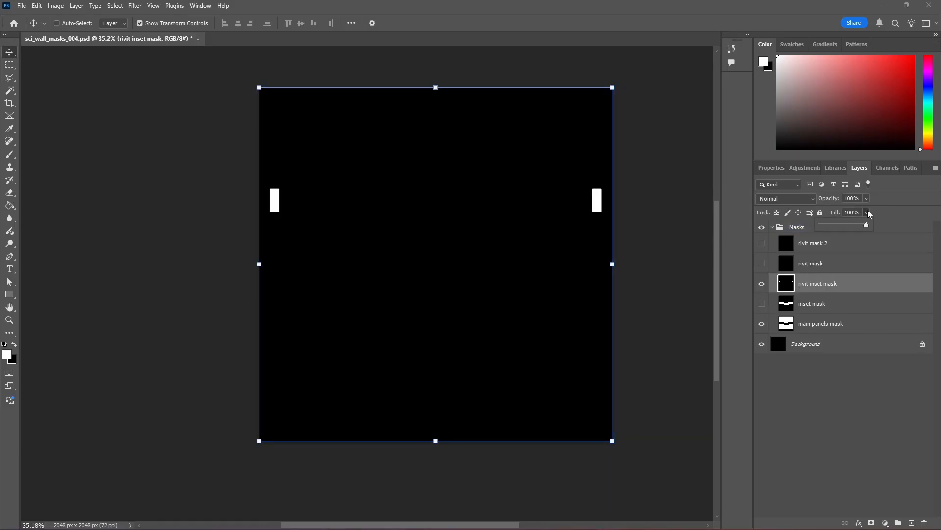
pyautogui.moveTo(831, 227); pyautogui.dragTo(836, 226)
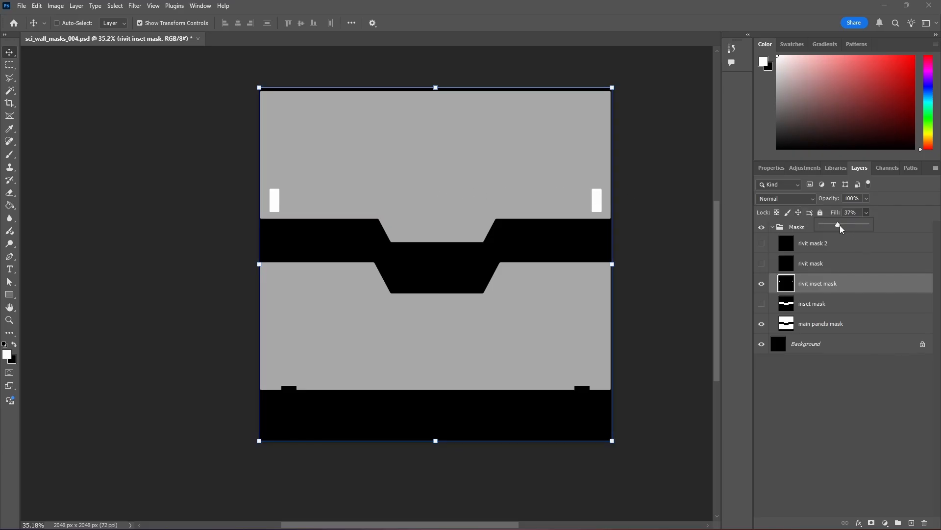
pyautogui.moveTo(840, 227); pyautogui.dragTo(920, 226)
# - Show the rivit mask layer, lower its fill to 21% to check the rivet against its slot, and restore the fill to 100%
pyautogui.click(761, 263)
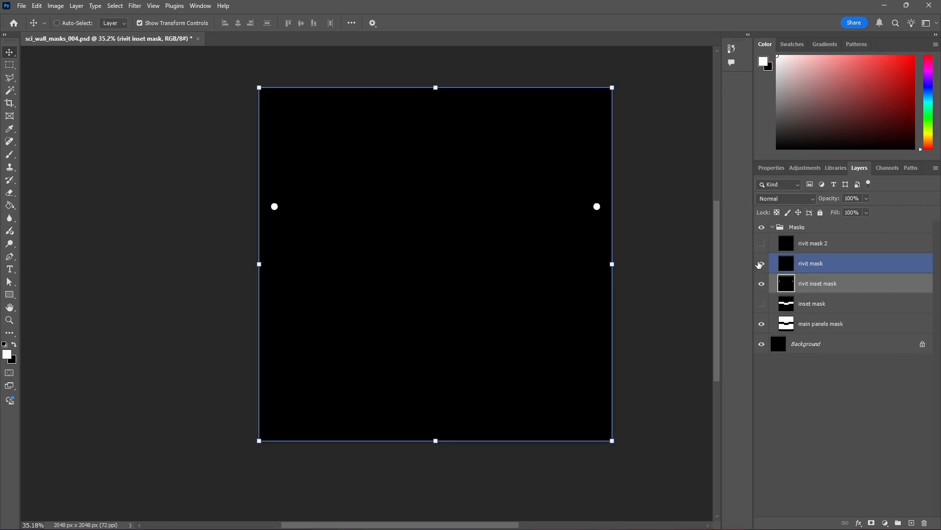
pyautogui.click(826, 265)
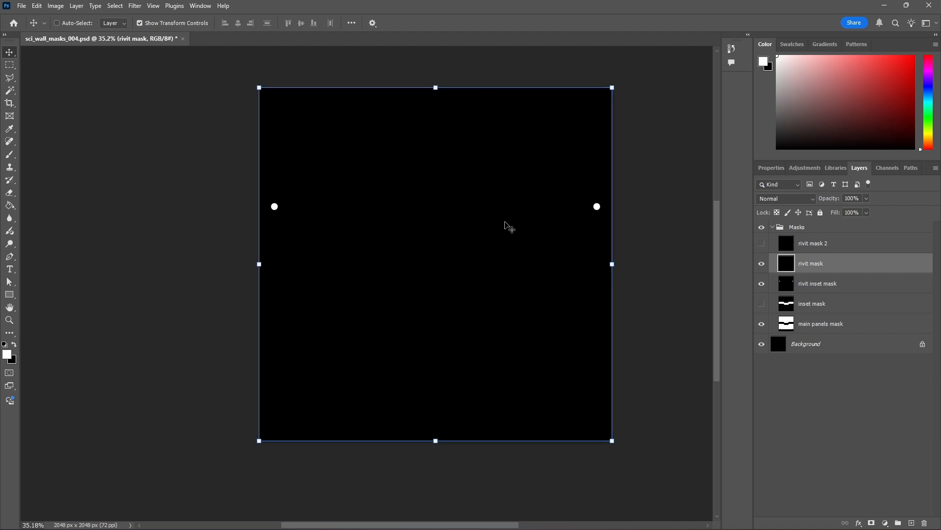
pyautogui.click(867, 213)
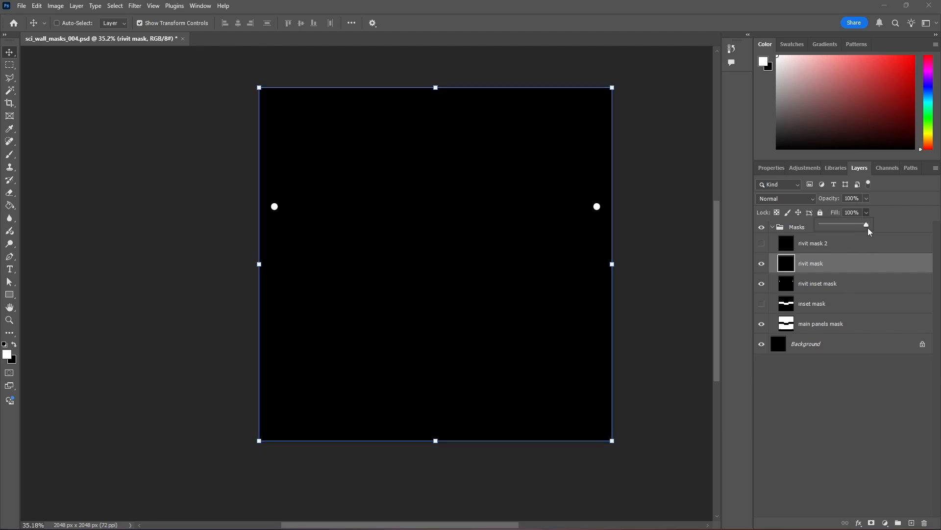
pyautogui.moveTo(868, 227); pyautogui.dragTo(843, 226)
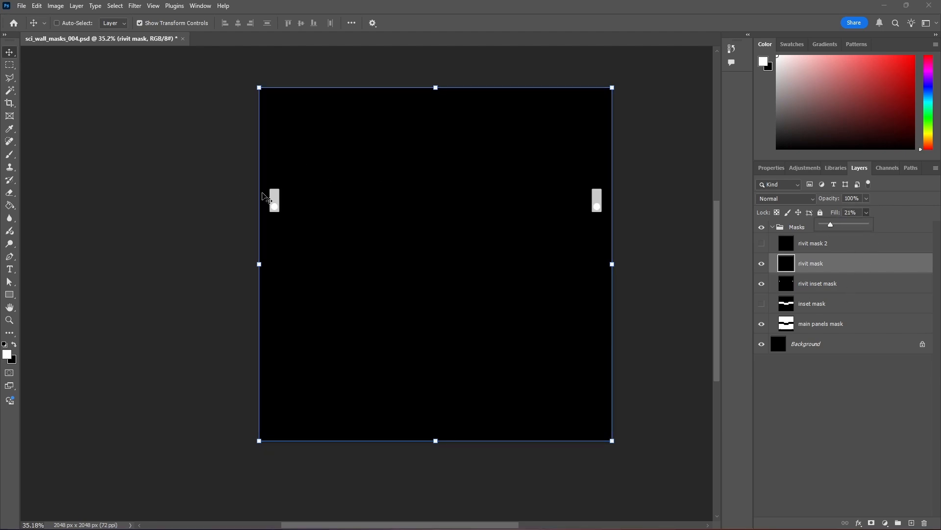
pyautogui.keyDown('alt'); pyautogui.scroll(20, 210, 194); pyautogui.keyUp('alt')
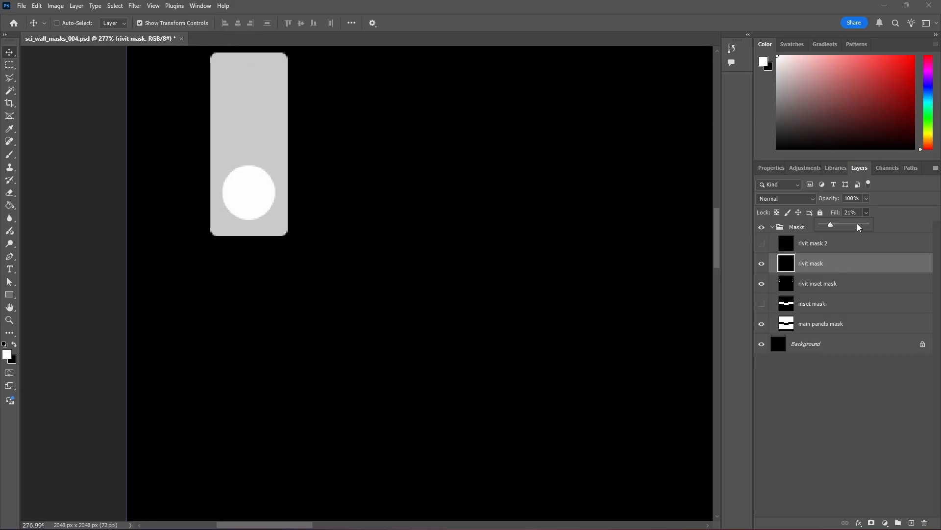
pyautogui.moveTo(832, 225); pyautogui.dragTo(867, 224)
pyautogui.keyDown('alt'); pyautogui.scroll(-8, 355, 252); pyautogui.keyUp('alt')
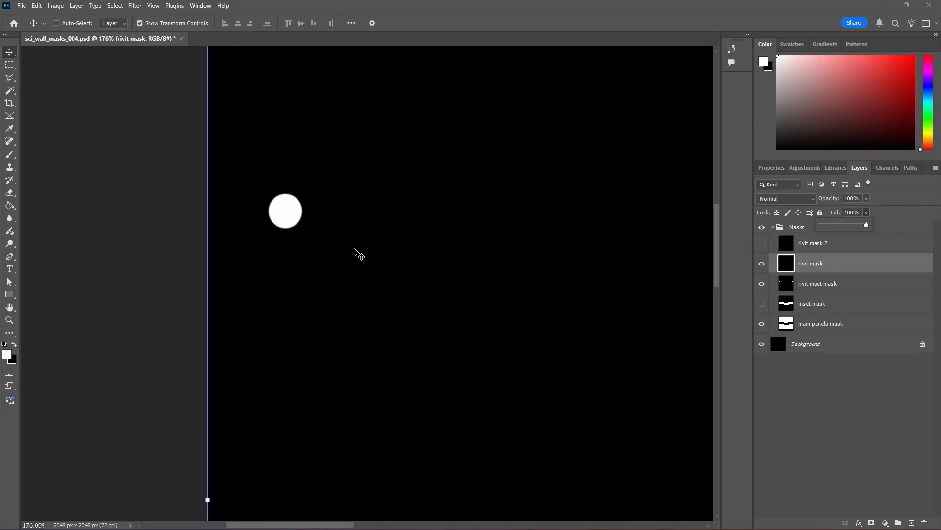
# - Draw a large circular selection beside the existing rivet on a new layer with the Elliptical Marquee tool
pyautogui.click(10, 64)
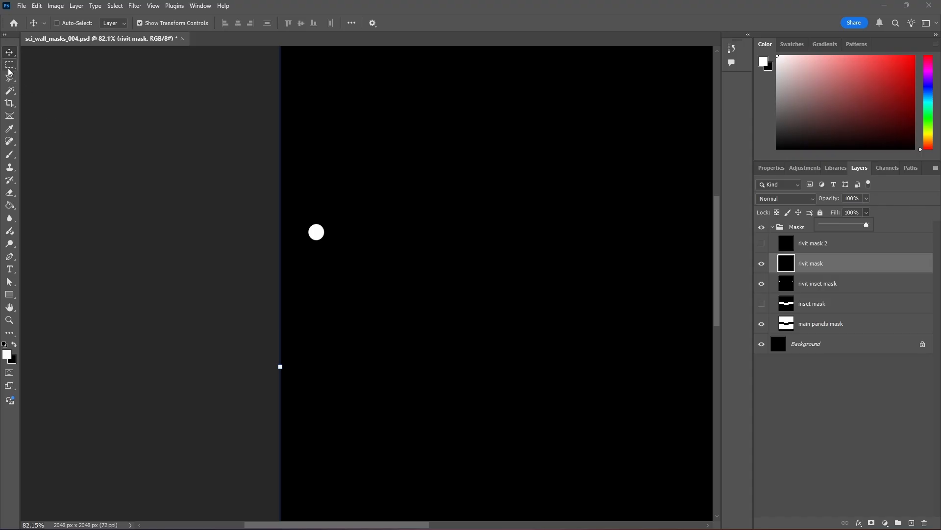
pyautogui.rightClick(10, 67)
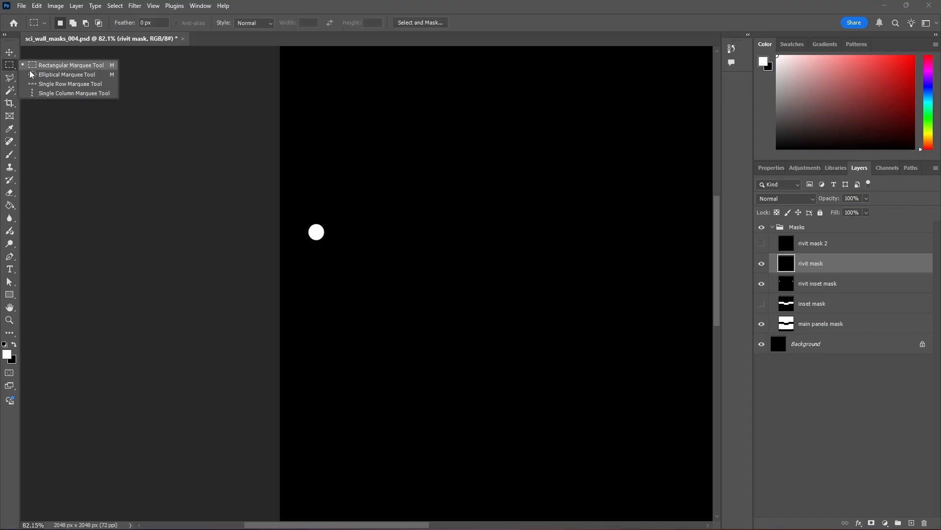
pyautogui.click(49, 75)
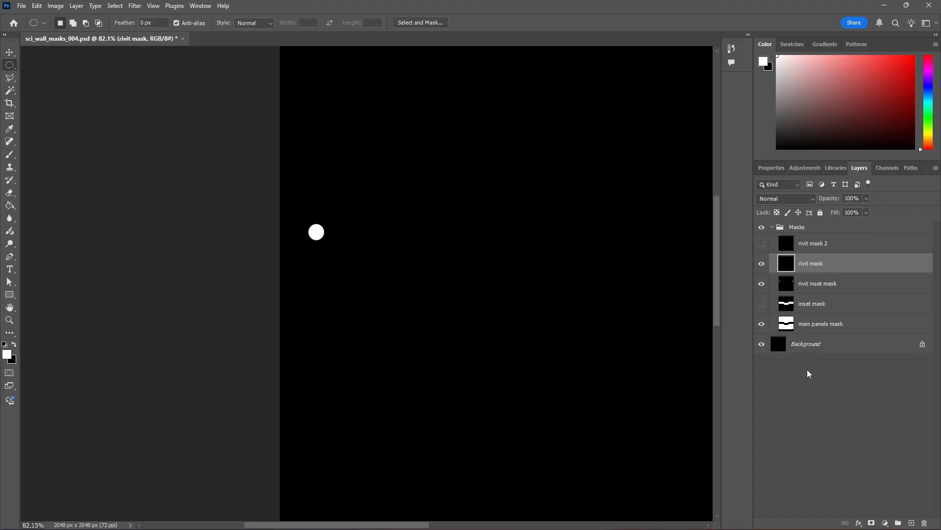
pyautogui.click(911, 523)
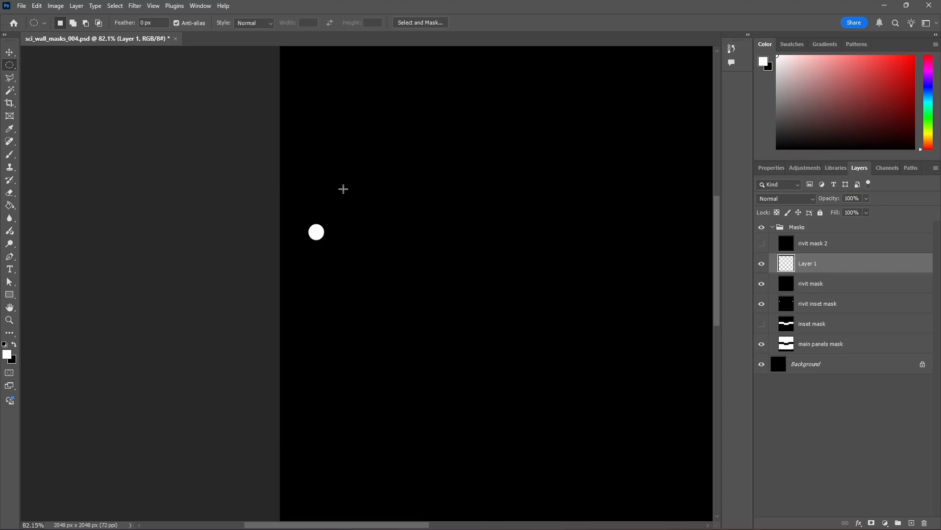
pyautogui.moveTo(362, 183); pyautogui.dragTo(479, 322)
pyautogui.keyDown('alt'); pyautogui.scroll(1, 464, 241); pyautogui.keyUp('alt')
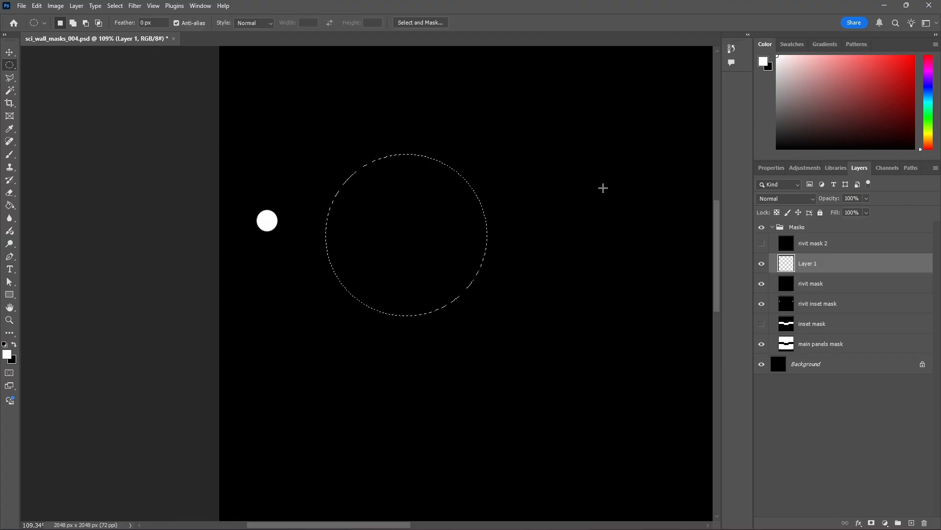
# - Replace the large selection with a circular one about the size of the existing rivet, placed beside it
pyautogui.click(297, 210)
pyautogui.keyDown('shift'); pyautogui.moveTo(308, 201); pyautogui.dragTo(289, 225); pyautogui.keyUp('shift')
pyautogui.keyDown('alt'); pyautogui.scroll(5, 273, 220); pyautogui.keyUp('alt')
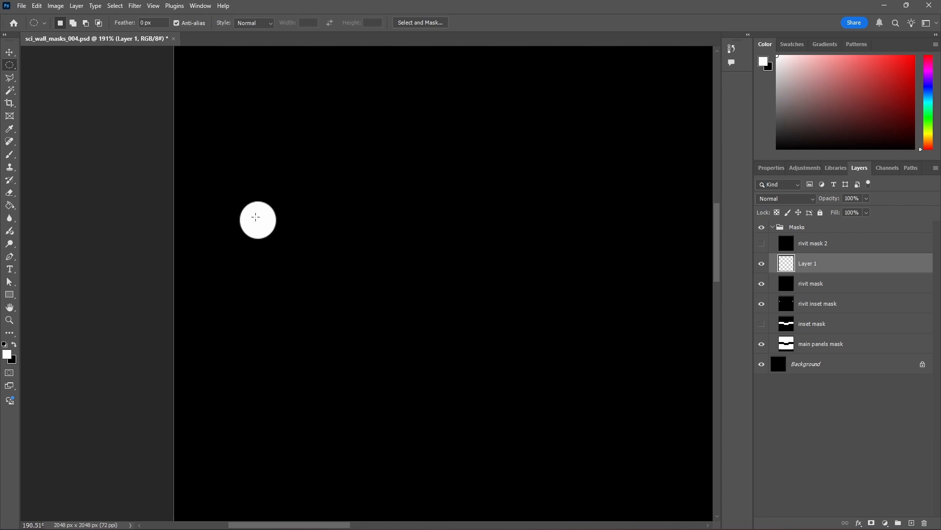
pyautogui.moveTo(345, 206)
pyautogui.keyDown('shift'); pyautogui.mouseDown()
pyautogui.moveTo(387, 250)
pyautogui.moveTo(252, 226)
pyautogui.moveTo(401, 239)
pyautogui.mouseUp(); pyautogui.keyUp('shift')
pyautogui.keyDown('alt'); pyautogui.scroll(-8, 301, 245); pyautogui.keyUp('alt')
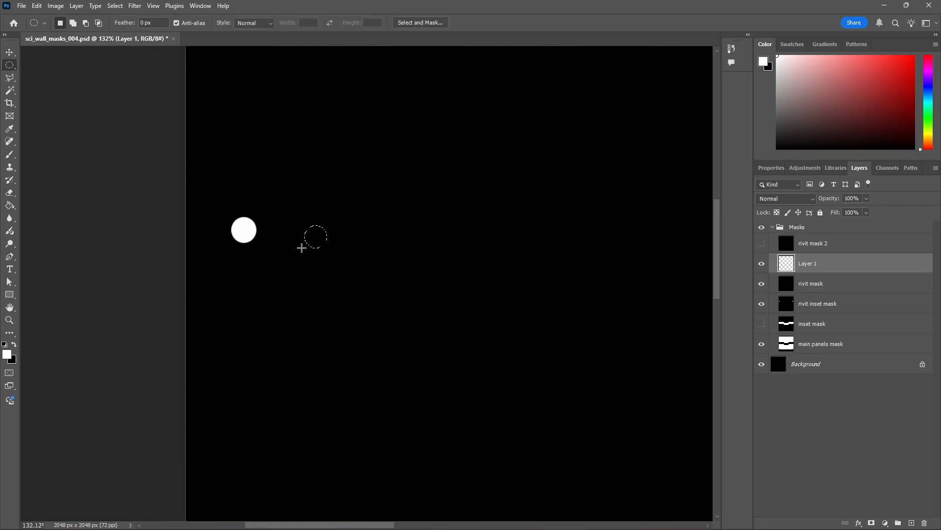
pyautogui.keyDown('alt'); pyautogui.scroll(-2, 469, 259); pyautogui.keyUp('alt')
pyautogui.keyDown('alt'); pyautogui.scroll(2, 458, 281); pyautogui.keyUp('alt')
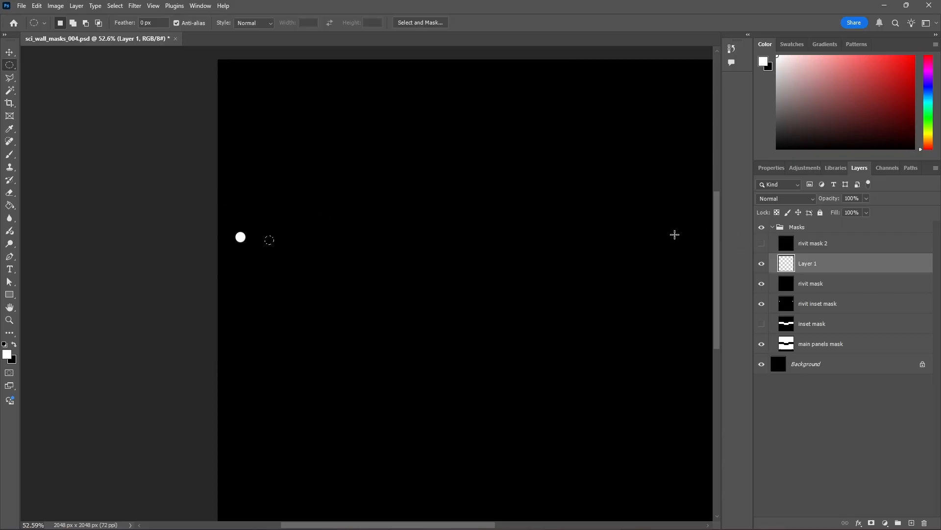
# - Delete the empty Layer 1 above the rivit mask layer
pyautogui.rightClick(816, 265)
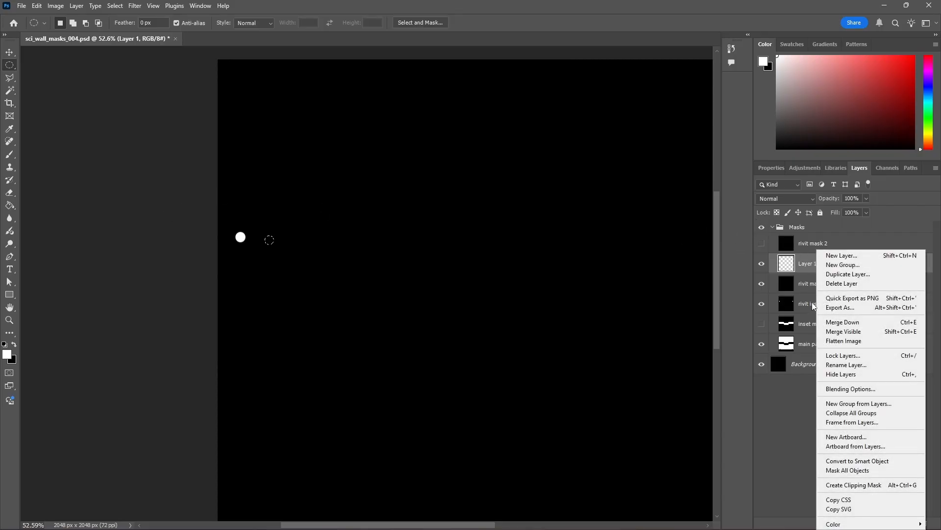
pyautogui.click(842, 284)
pyautogui.click(426, 202)
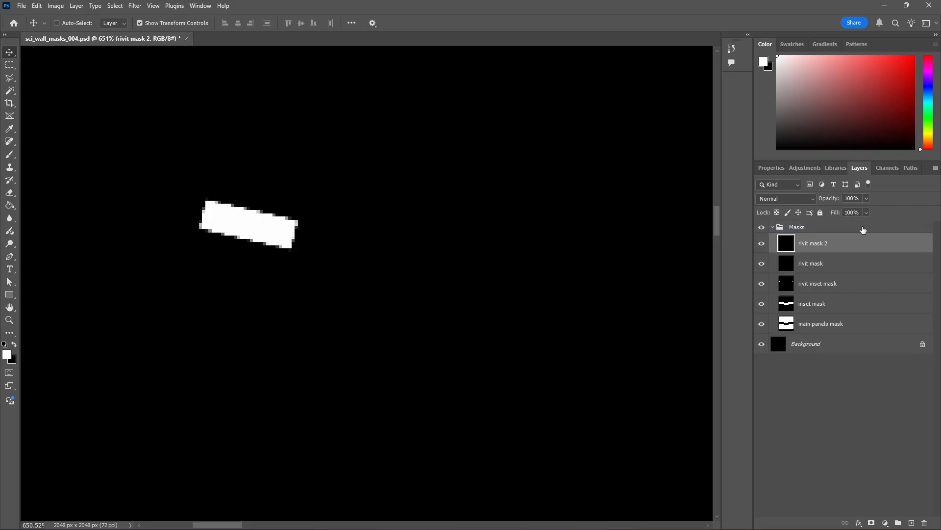
# - Lower the rivit mask 2 layer's fill to 41% to inspect the slanted bar over the rivet, and restore the fill to 100%
pyautogui.click(866, 213)
pyautogui.moveTo(870, 232); pyautogui.dragTo(842, 234)
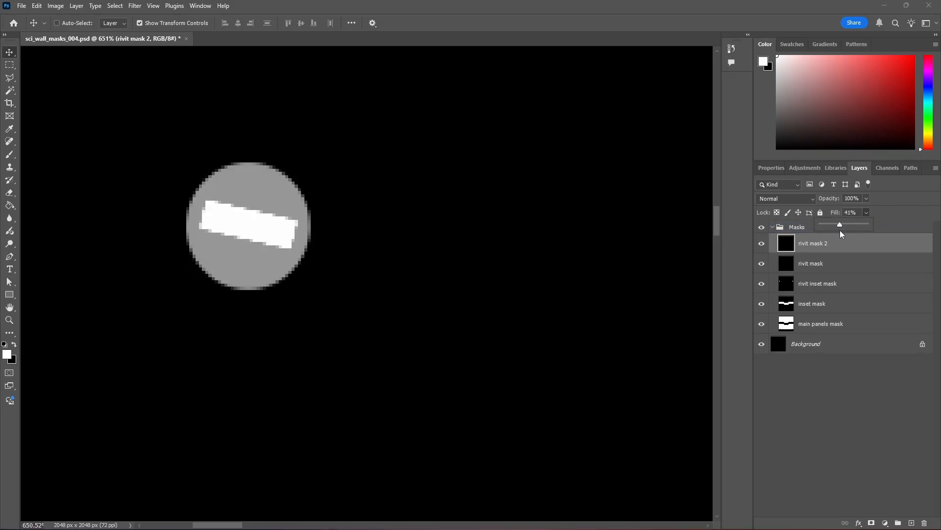
pyautogui.keyDown('alt'); pyautogui.scroll(2, 304, 266); pyautogui.keyUp('alt')
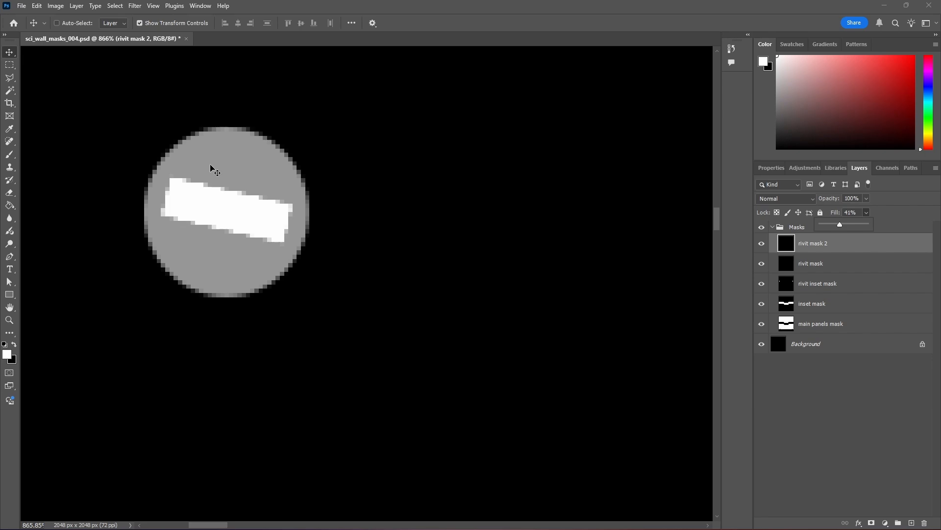
pyautogui.keyDown('alt'); pyautogui.scroll(-2, 383, 216); pyautogui.keyUp('alt')
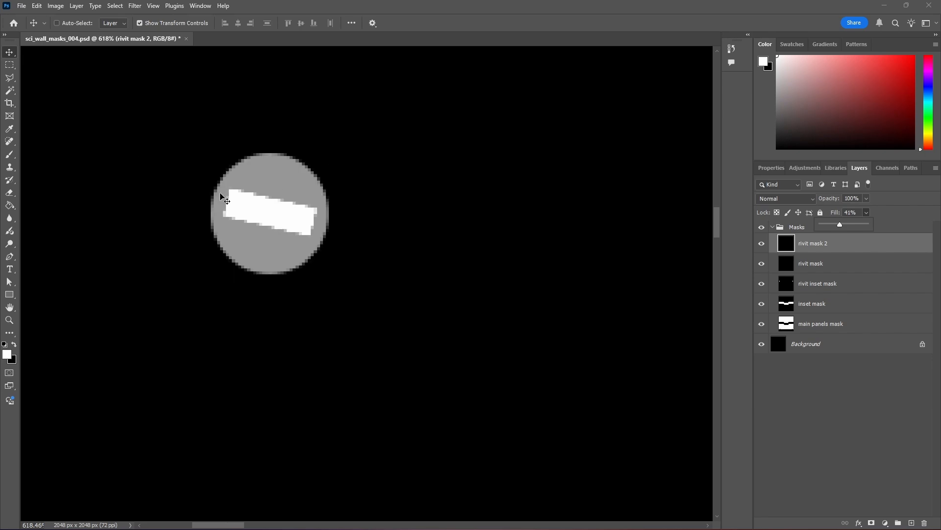
pyautogui.keyDown('alt'); pyautogui.scroll(1, 288, 186); pyautogui.keyUp('alt')
pyautogui.click(845, 246)
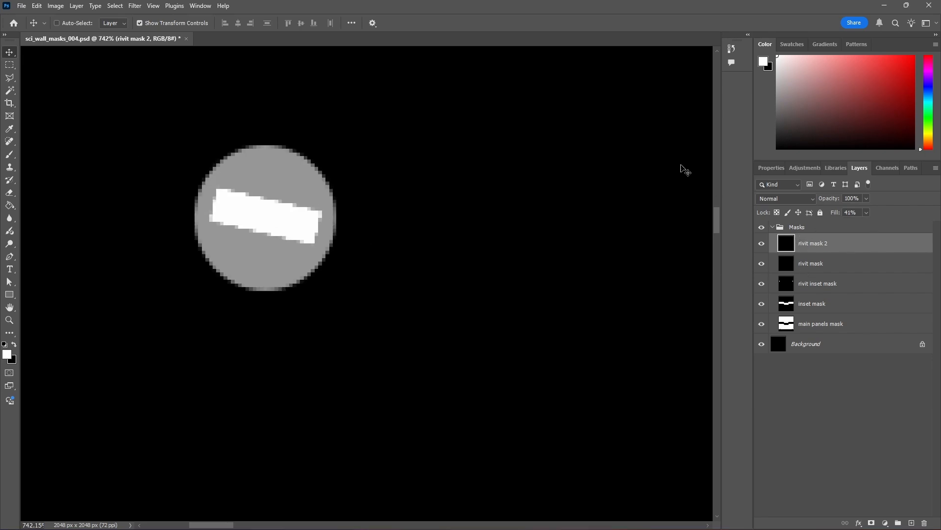
pyautogui.click(22, 6)
pyautogui.click(29, 117)
pyautogui.click(866, 212)
pyautogui.moveTo(865, 224); pyautogui.dragTo(892, 224)
# - On a new layer, select a narrow upright rectangle beside the slanted bar and fill it with the white foreground color
pyautogui.keyDown('alt'); pyautogui.scroll(-2, 404, 235); pyautogui.keyUp('alt')
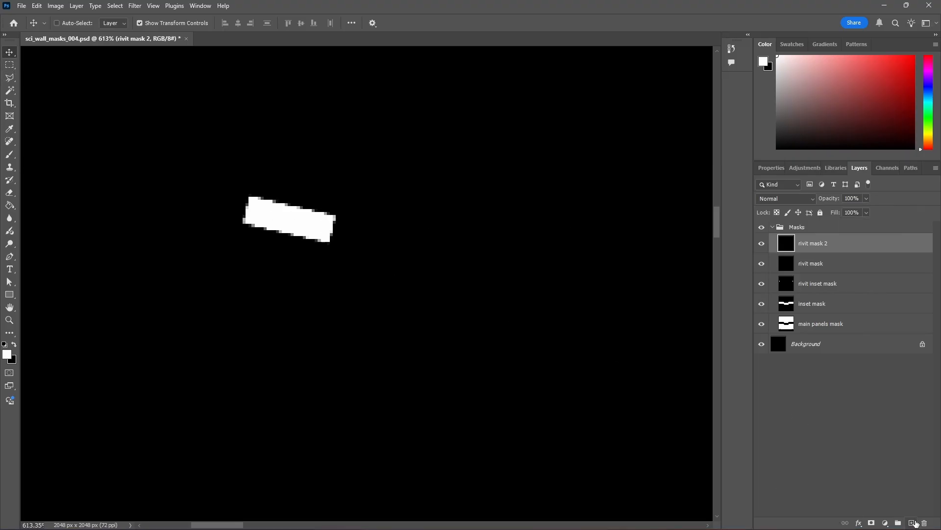
pyautogui.click(915, 523)
pyautogui.press('m')
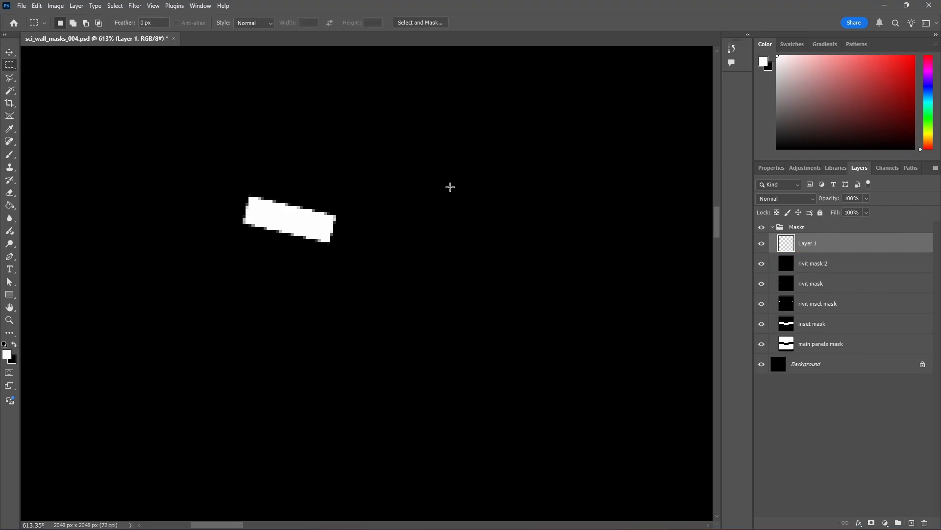
pyautogui.moveTo(435, 175); pyautogui.dragTo(456, 250)
pyautogui.keyDown('alt'); pyautogui.scroll(2, 454, 191); pyautogui.keyUp('alt')
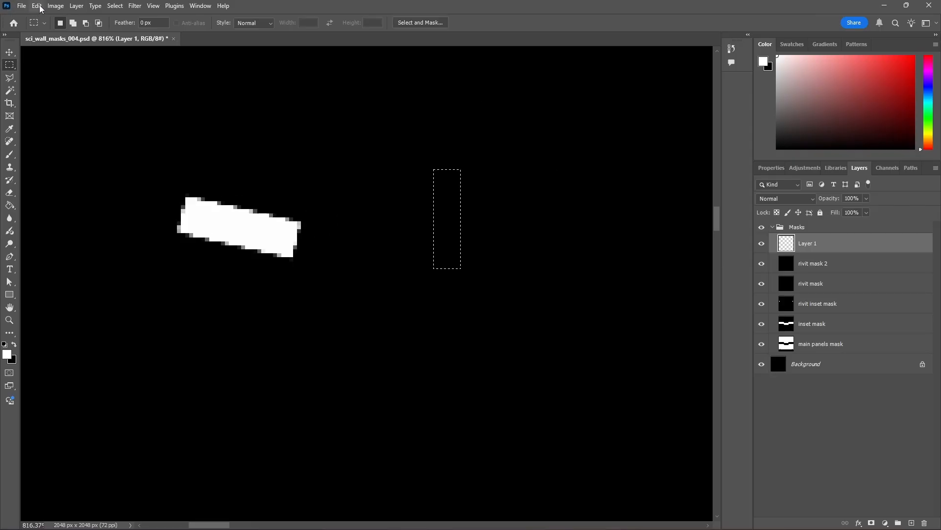
pyautogui.click(40, 6)
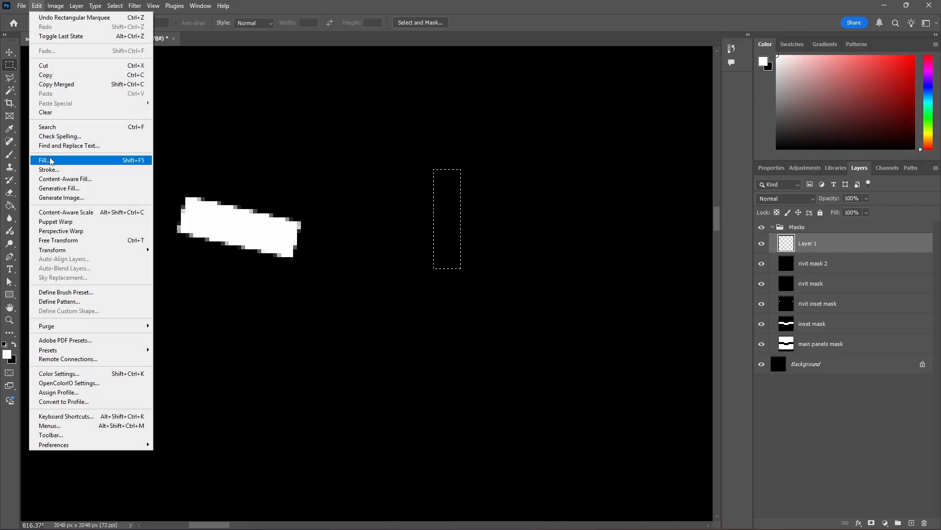
pyautogui.click(51, 161)
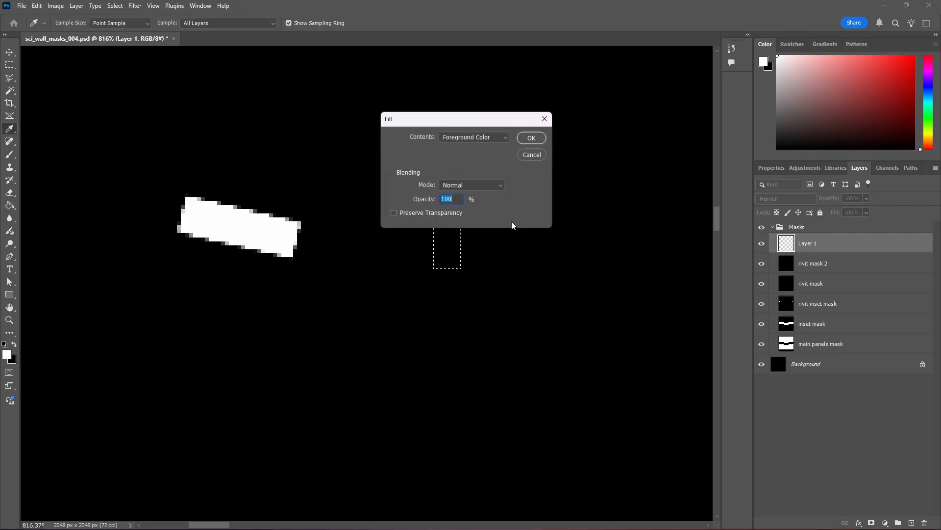
pyautogui.click(532, 138)
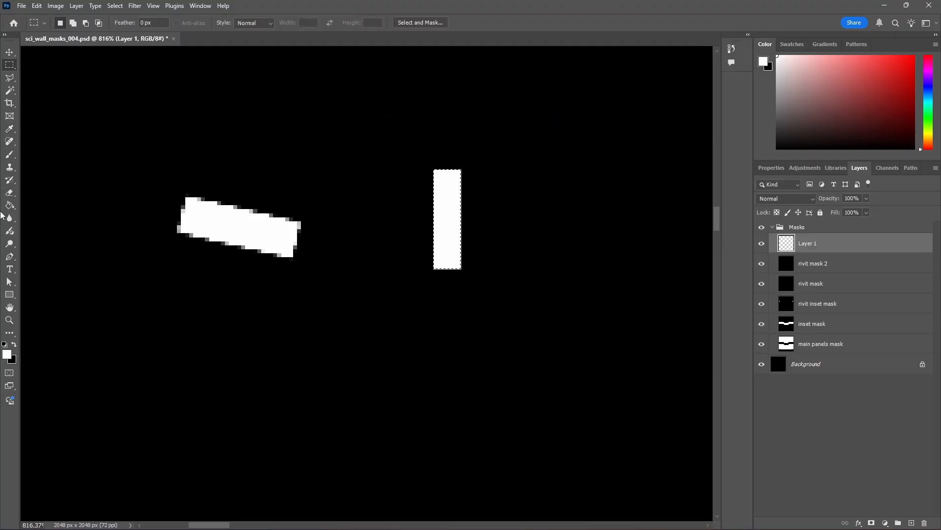
# - Rotate the filled white rectangle on Layer 1 by -44°, apply the transform and deselect
pyautogui.click(37, 6)
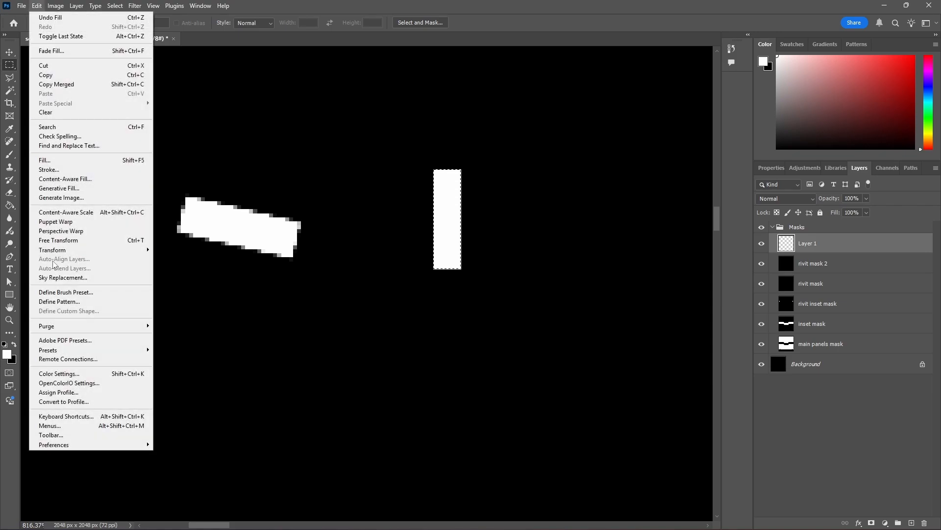
pyautogui.moveTo(59, 253)
pyautogui.click(177, 272)
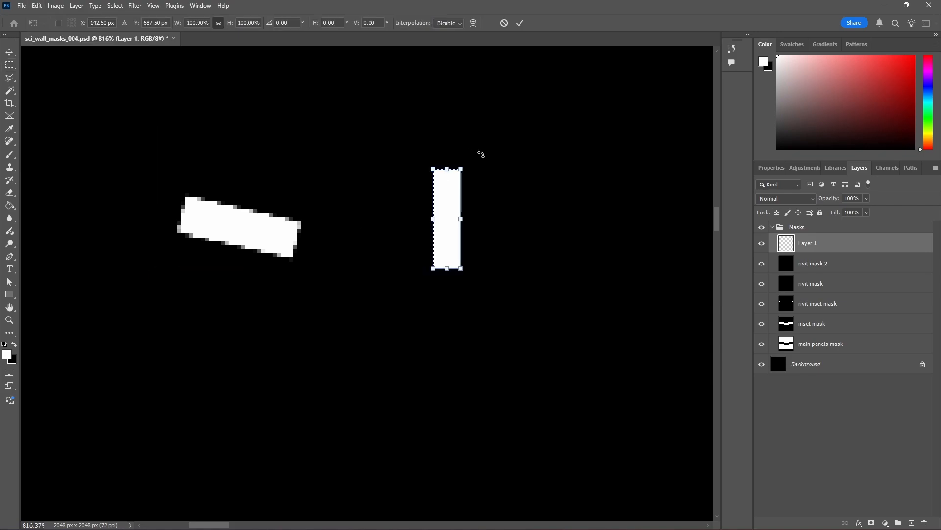
pyautogui.moveTo(481, 153); pyautogui.dragTo(414, 110)
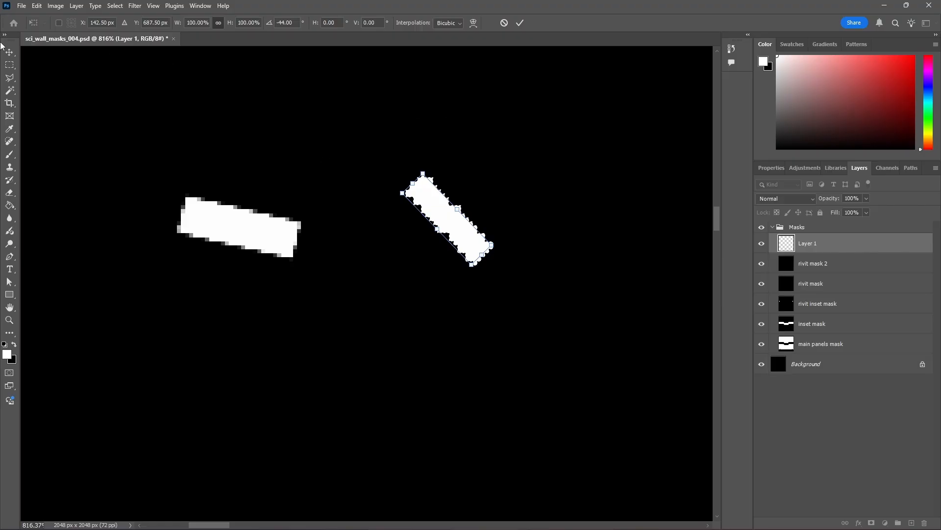
pyautogui.click(10, 65)
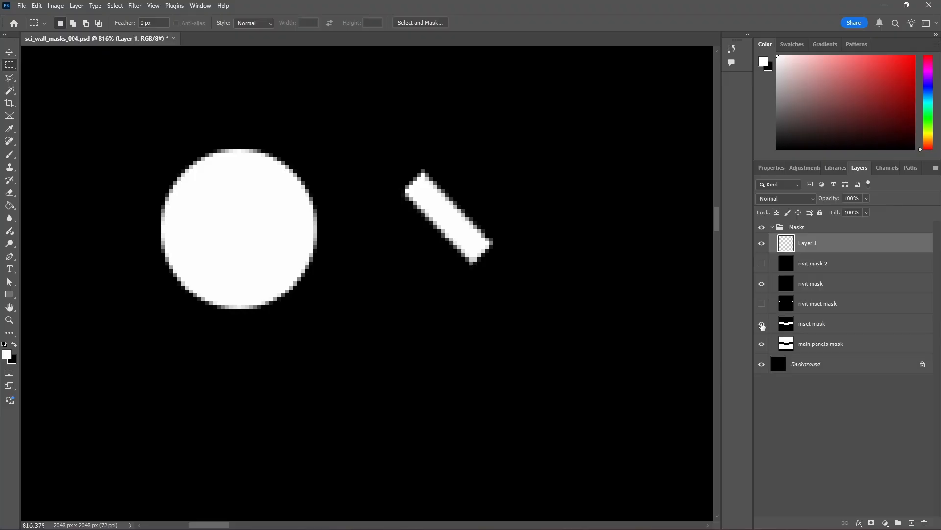
# - With only Layer 1 and rivit mask shown above the background, lower the rivit mask layer's fill to 35% and reselect Layer 1
pyautogui.click(824, 286)
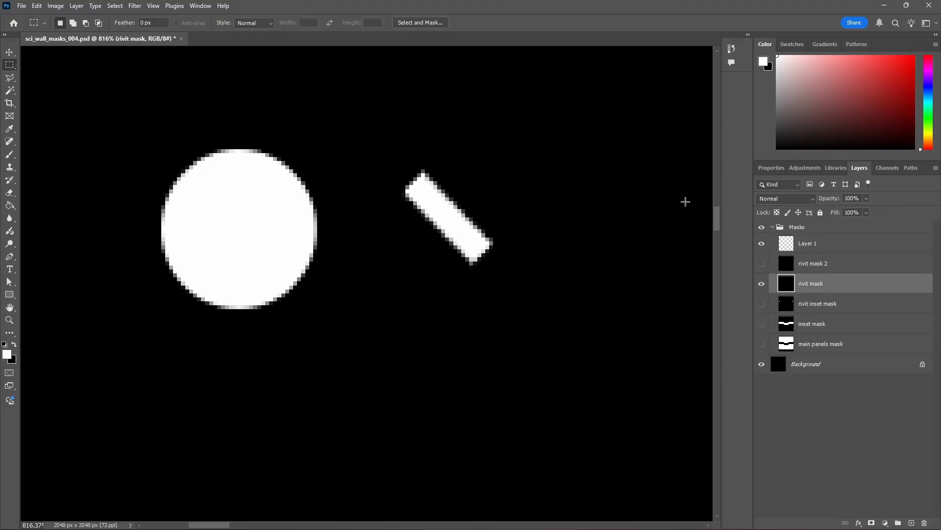
pyautogui.click(808, 243)
pyautogui.click(867, 212)
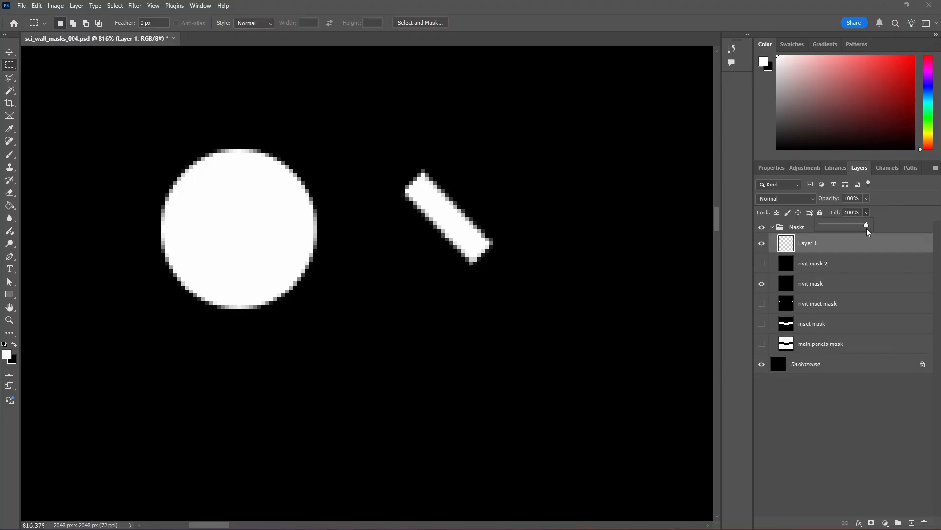
pyautogui.click(812, 288)
pyautogui.click(865, 213)
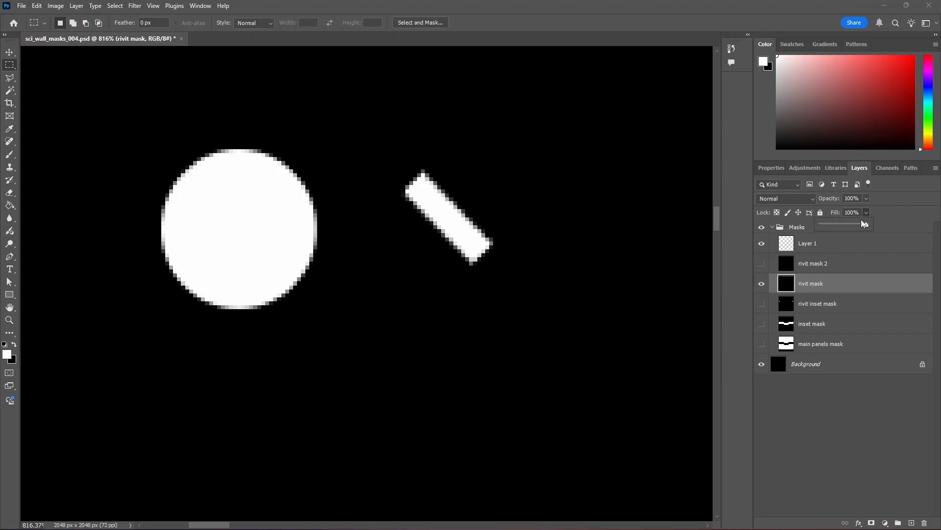
pyautogui.moveTo(833, 229); pyautogui.dragTo(837, 227)
pyautogui.click(805, 248)
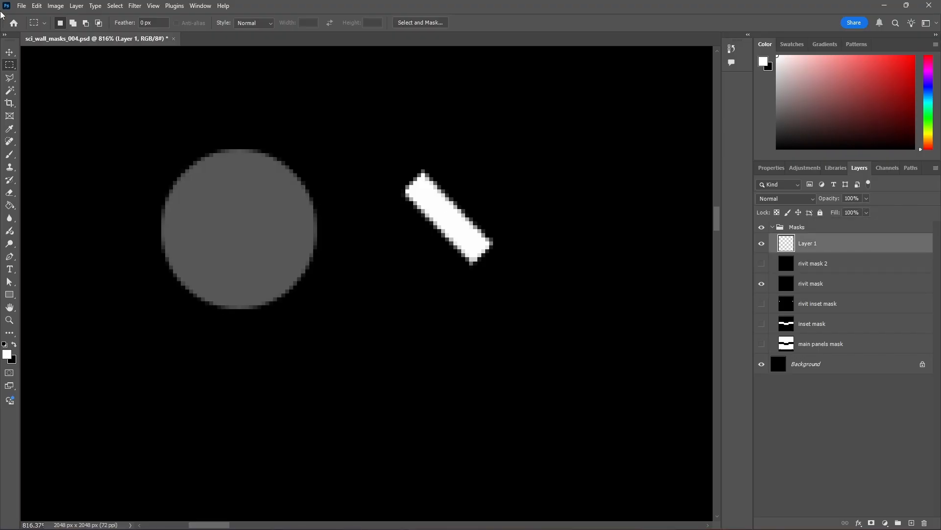
# - Move the rotated bar on Layer 1 onto the center of the grey left-hand rivet
pyautogui.press('v')
pyautogui.moveTo(453, 226); pyautogui.dragTo(243, 234)
pyautogui.keyDown('alt'); pyautogui.scroll(-5, 234, 206); pyautogui.keyUp('alt')
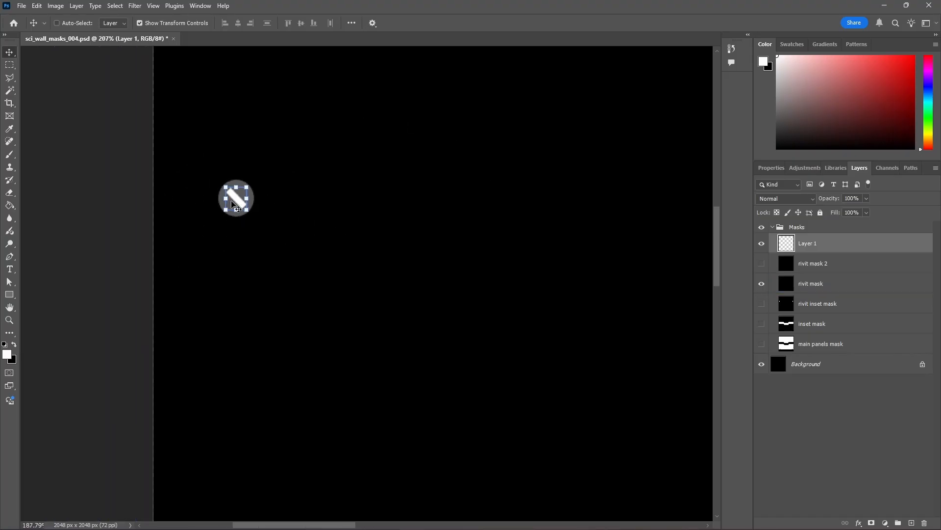
pyautogui.keyDown('alt'); pyautogui.scroll(-6, 233, 206); pyautogui.keyUp('alt')
pyautogui.keyDown('alt'); pyautogui.scroll(3, 513, 215); pyautogui.keyUp('alt')
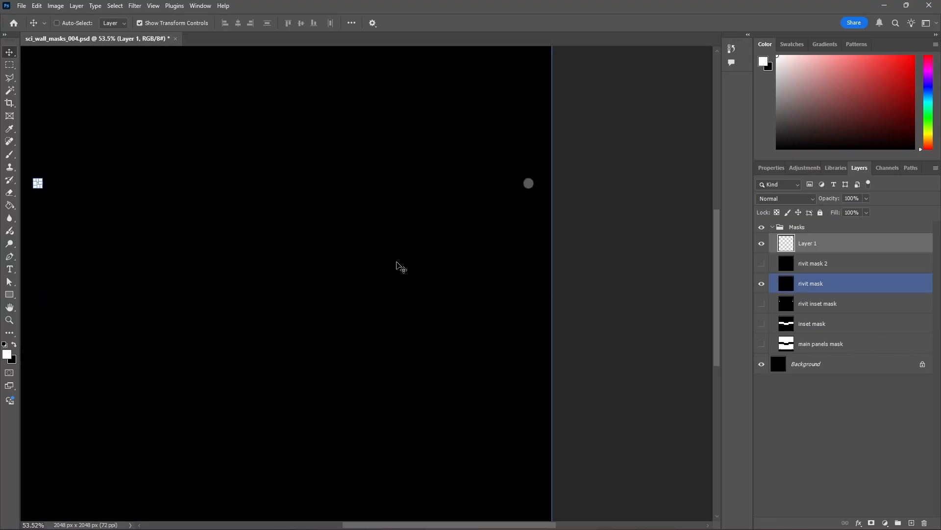
pyautogui.keyDown('alt'); pyautogui.scroll(-1, 392, 257); pyautogui.keyUp('alt')
pyautogui.keyDown('alt'); pyautogui.scroll(9, 110, 182); pyautogui.keyUp('alt')
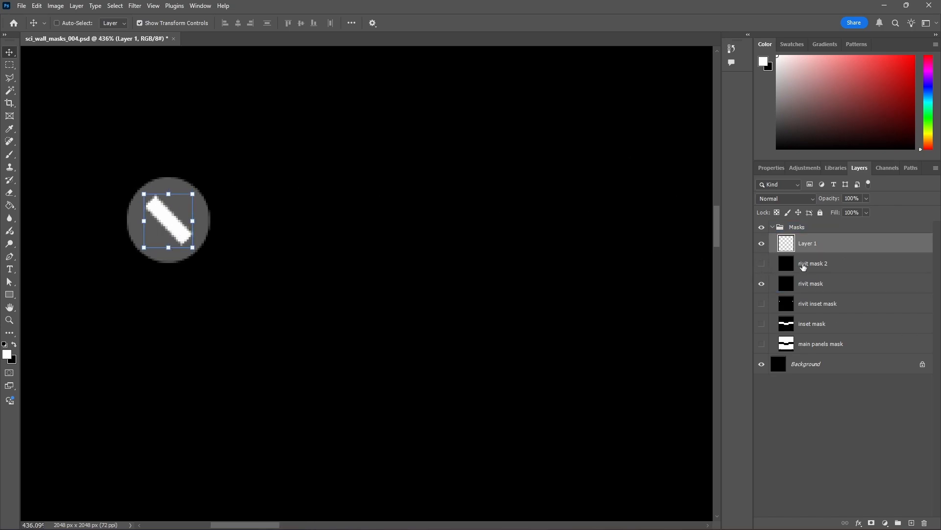
# - Delete Layer 1 with the rotated demonstration bar
pyautogui.rightClick(773, 242)
pyautogui.click(824, 279)
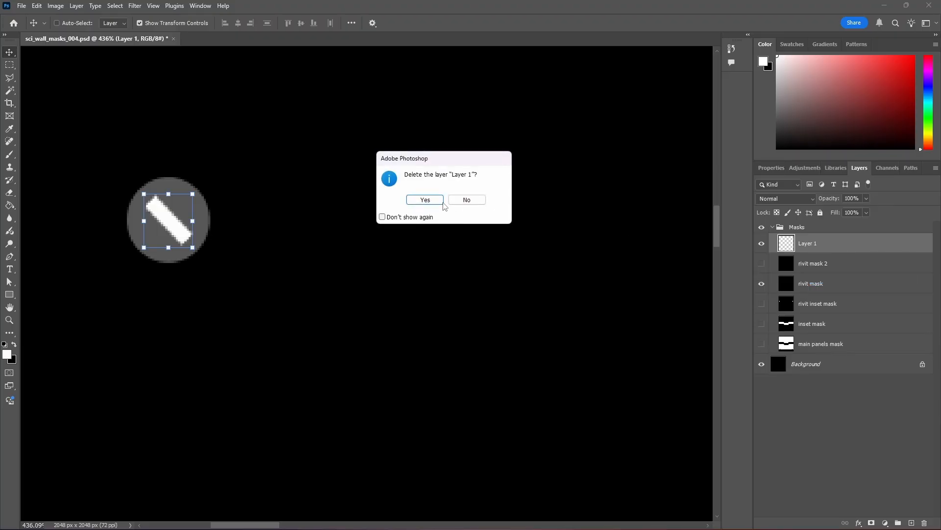
pyautogui.click(424, 198)
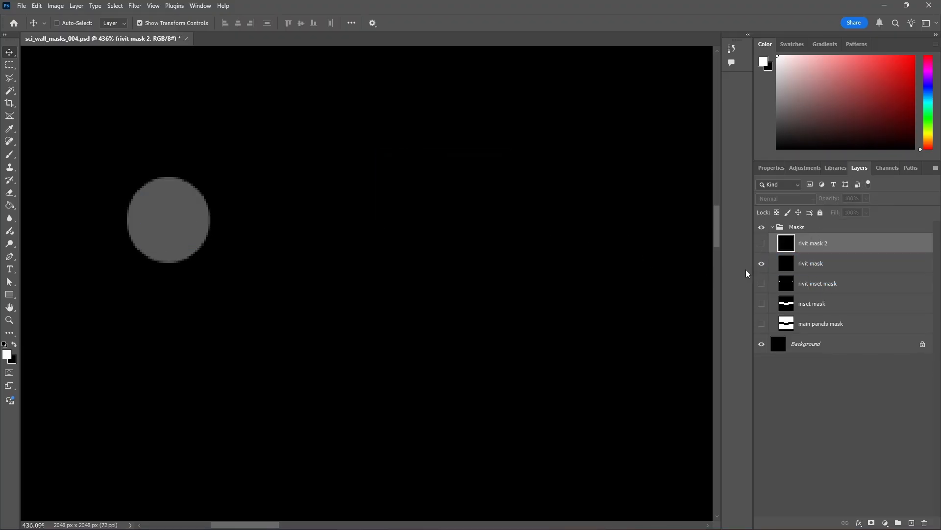
# - Restore the rivit mask layer's fill to 100%
pyautogui.click(822, 255)
pyautogui.click(866, 213)
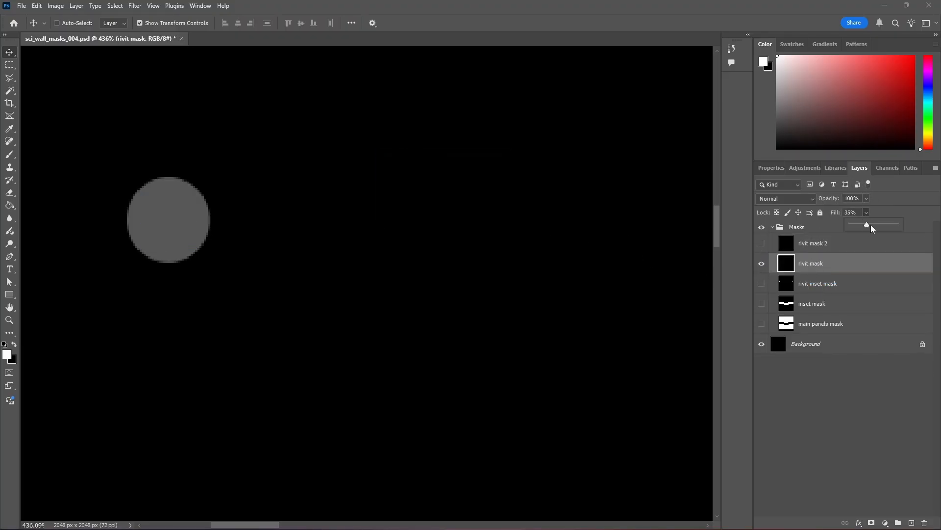
pyautogui.moveTo(872, 226); pyautogui.dragTo(900, 225)
# - Examine the masks one at a time, from rivit mask 2 down to the main panels mask, ending with the whole canvas in view
pyautogui.click(830, 248)
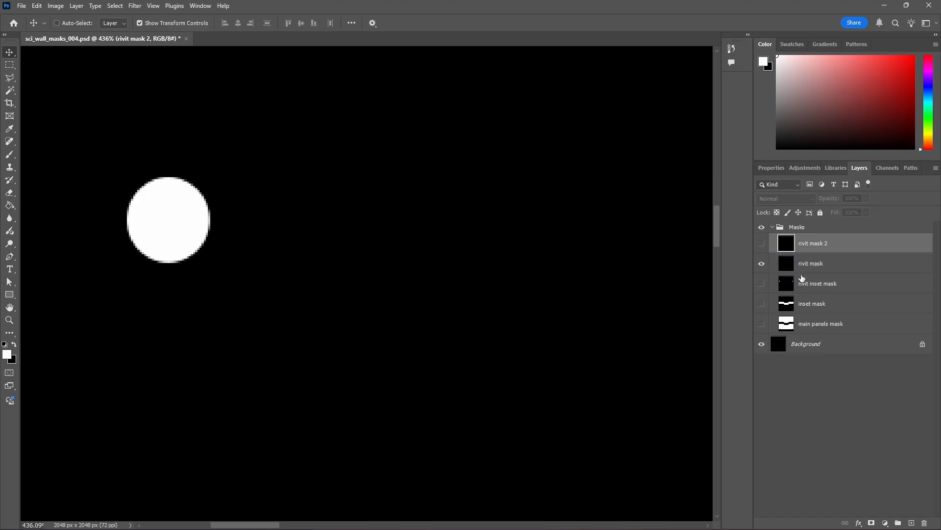
pyautogui.click(762, 243)
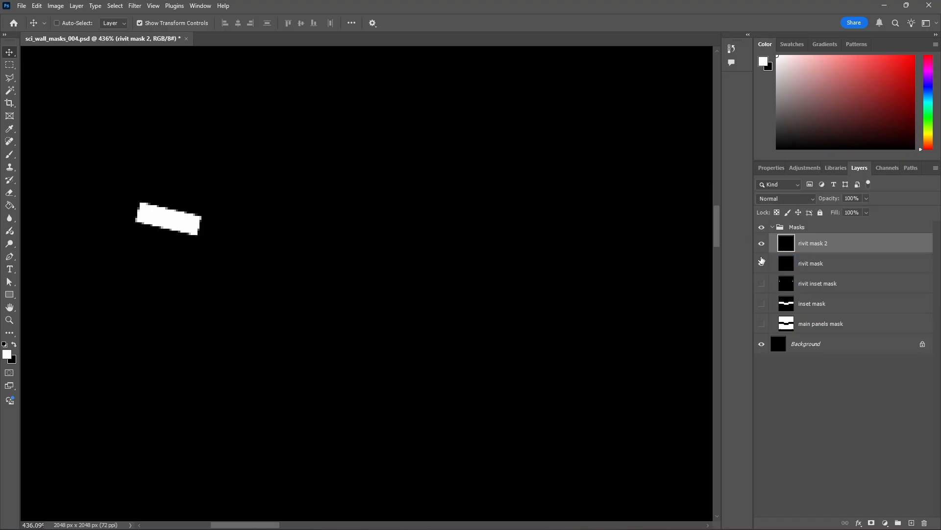
pyautogui.click(761, 264)
pyautogui.click(761, 243)
pyautogui.click(761, 264)
pyautogui.click(762, 284)
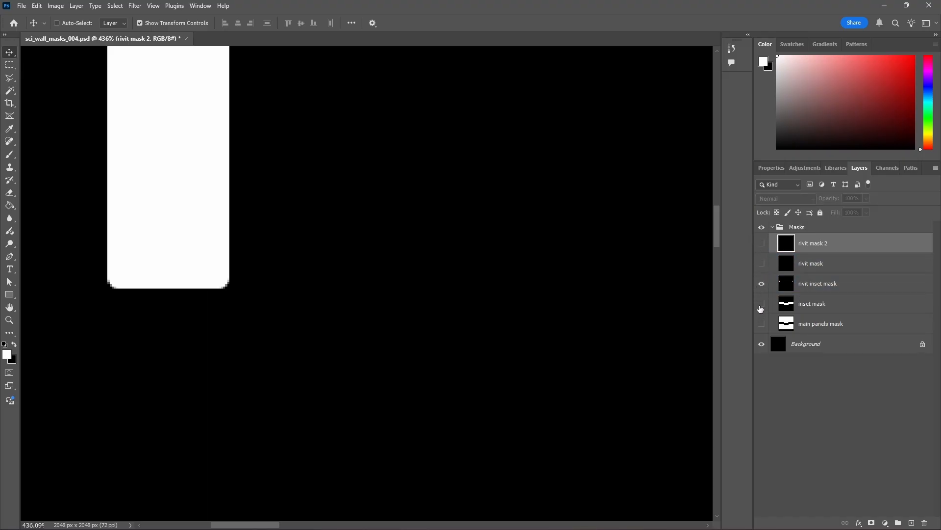
pyautogui.click(761, 283)
pyautogui.click(761, 303)
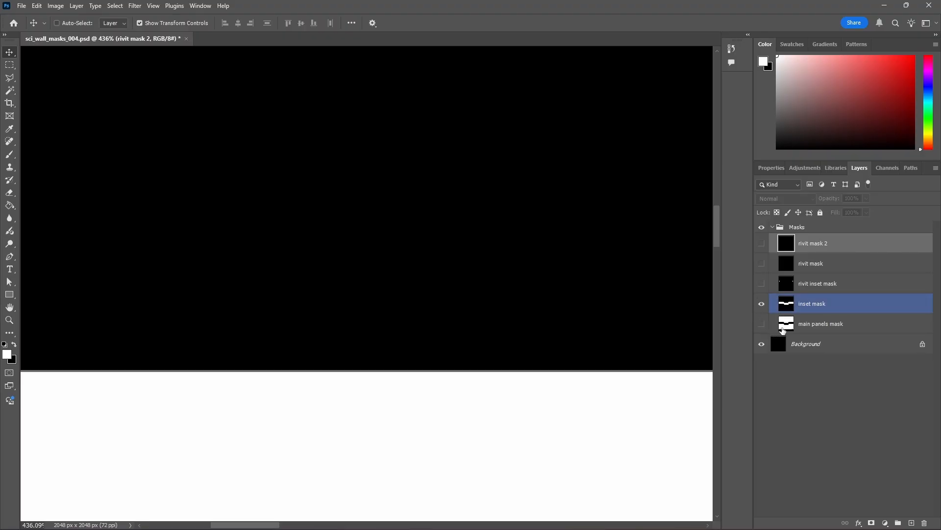
pyautogui.click(762, 324)
pyautogui.click(761, 303)
pyautogui.keyDown('alt'); pyautogui.scroll(-10, 473, 255); pyautogui.keyUp('alt')
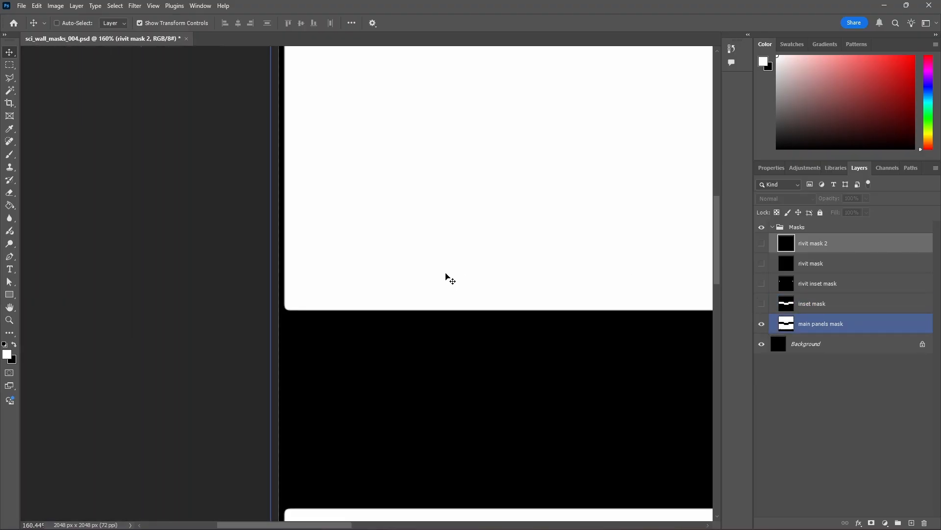
pyautogui.keyDown('alt'); pyautogui.scroll(1, 628, 321); pyautogui.keyUp('alt')
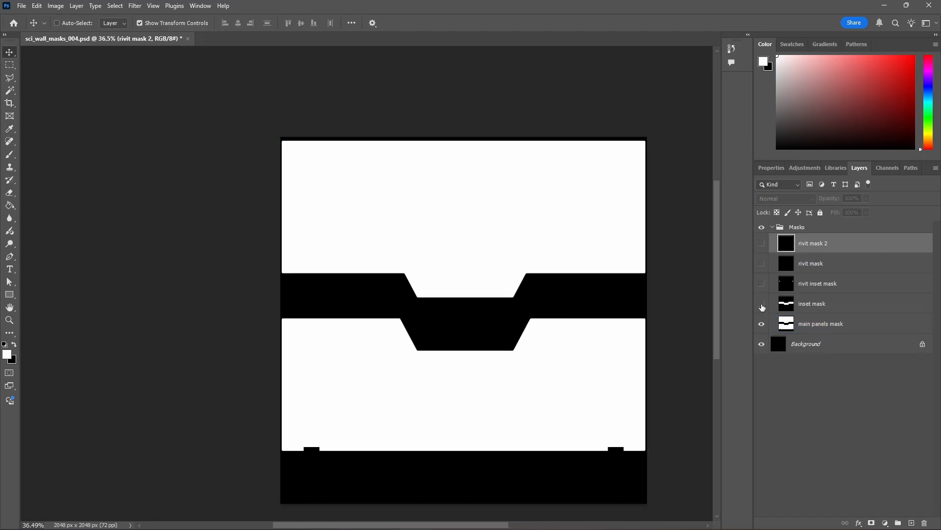
# - Hide the main panels mask and reveal the inset, rivit inset, rivit and rivit 2 masks in turn to inspect each shape
pyautogui.click(759, 304)
pyautogui.click(762, 324)
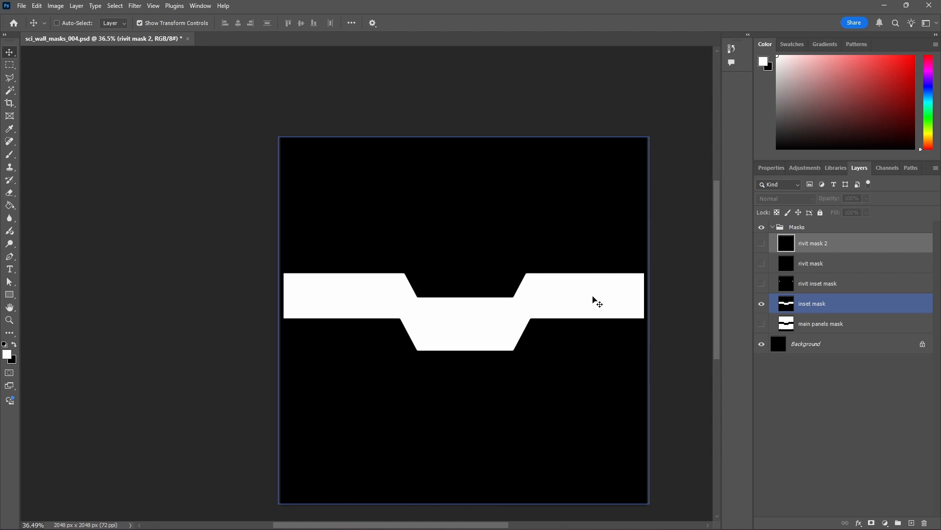
pyautogui.click(761, 285)
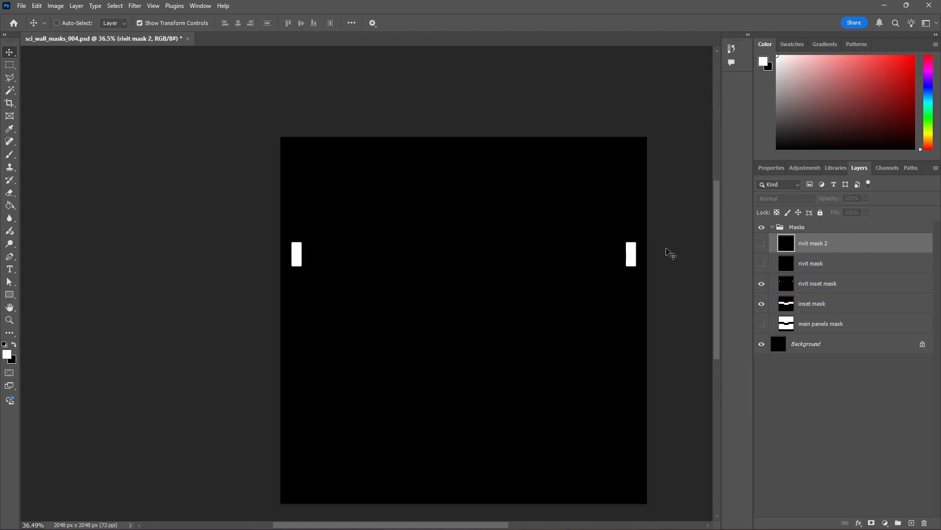
pyautogui.click(762, 265)
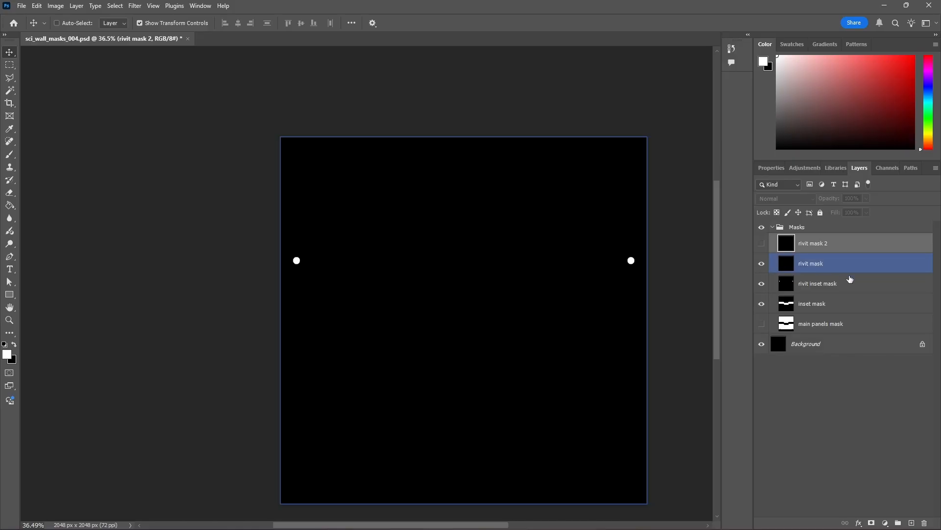
pyautogui.click(836, 270)
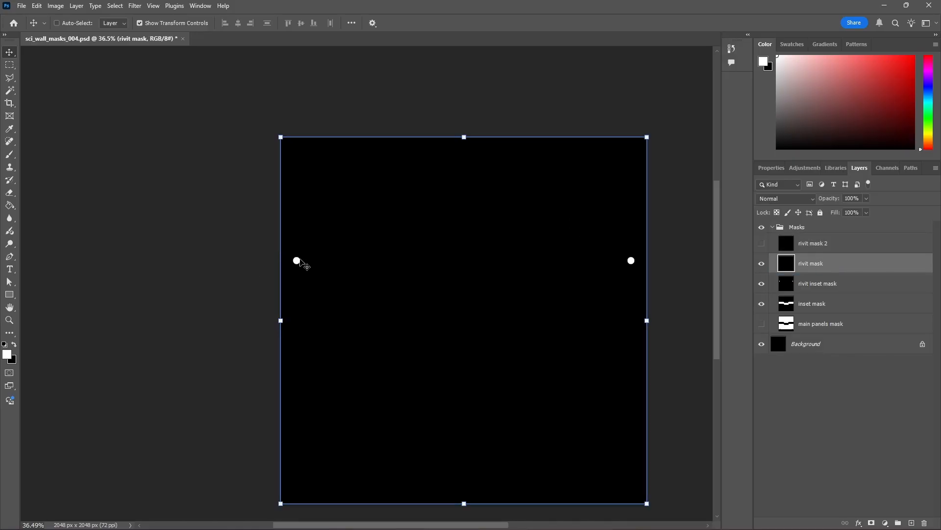
pyautogui.click(762, 243)
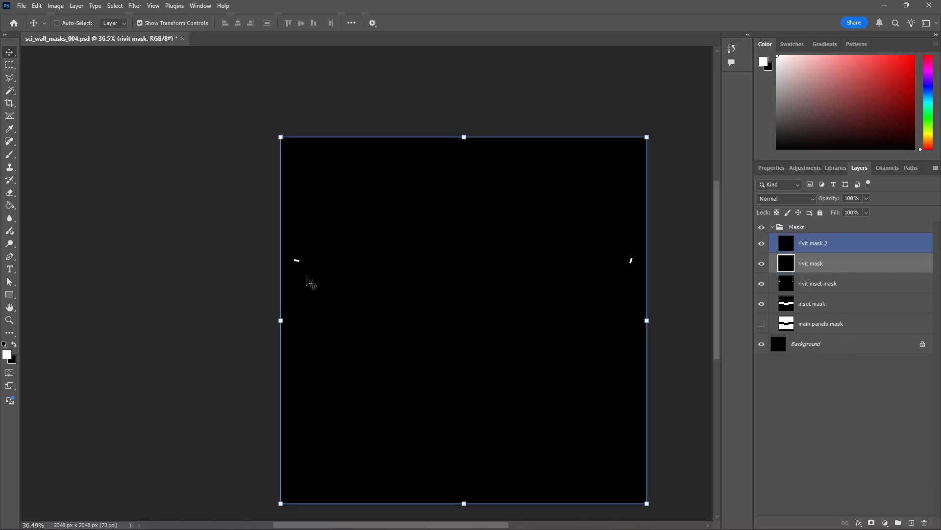
pyautogui.keyDown('alt'); pyautogui.scroll(2, 294, 253); pyautogui.keyUp('alt')
pyautogui.keyDown('alt'); pyautogui.scroll(8, 296, 254); pyautogui.keyUp('alt')
pyautogui.keyDown('alt'); pyautogui.scroll(5, 313, 280); pyautogui.keyUp('alt')
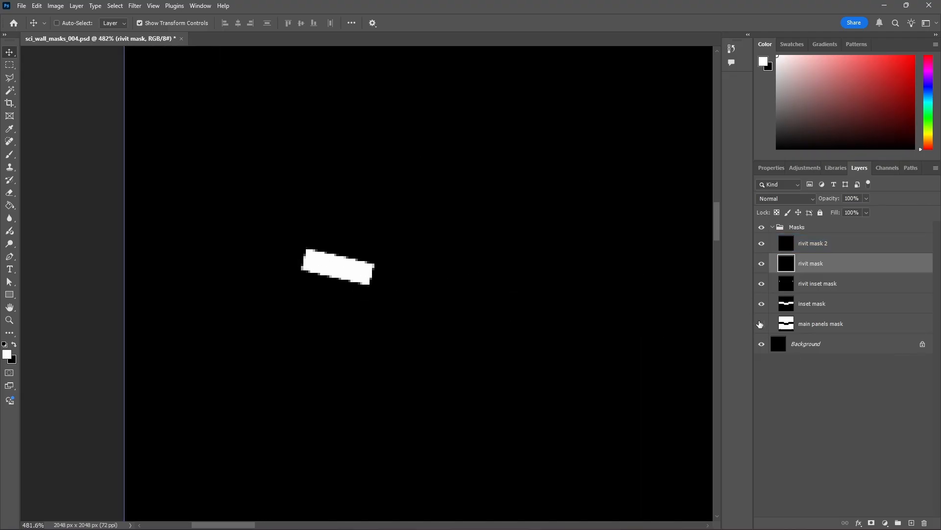
# - Show the main panels mask and hide the inset, rivit inset, rivit and rivit 2 masks above it
pyautogui.moveTo(762, 304); pyautogui.dragTo(784, 257)
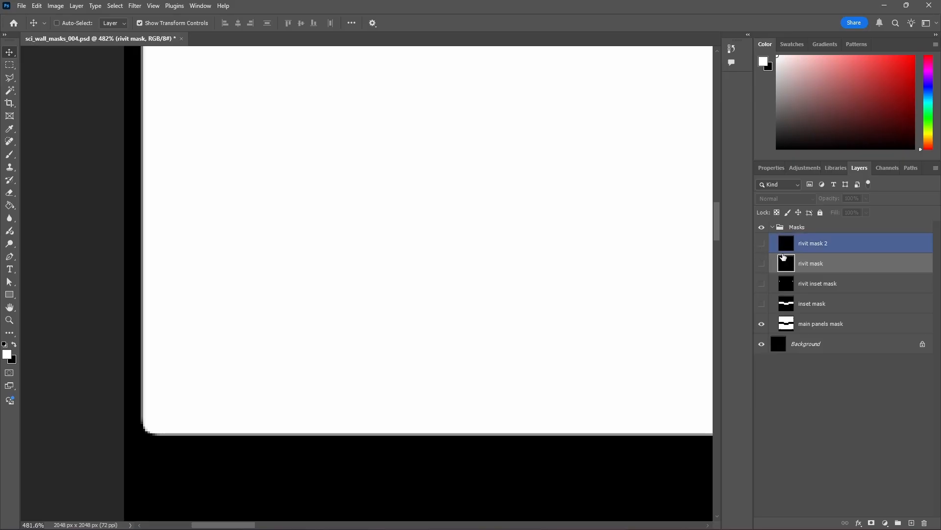
pyautogui.click(794, 324)
pyautogui.keyDown('alt'); pyautogui.scroll(-10, 242, 273); pyautogui.keyUp('alt')
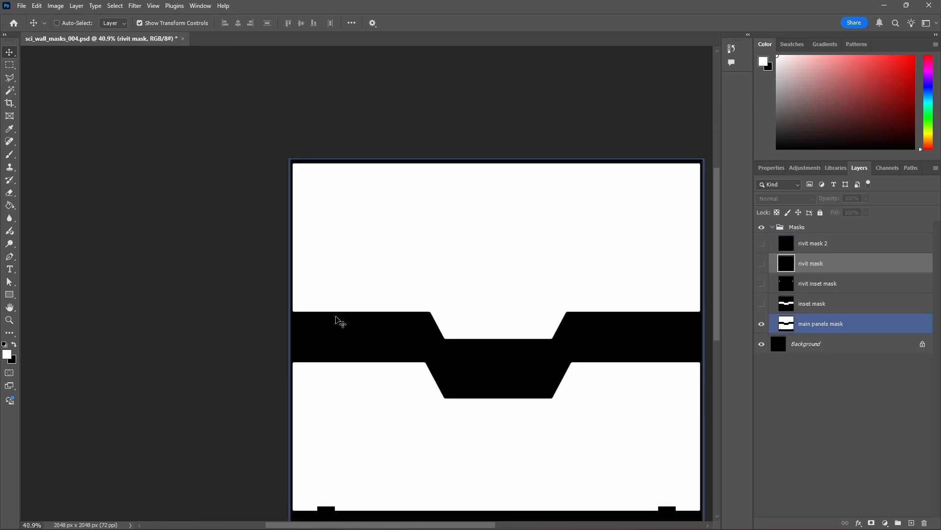
pyautogui.keyDown('alt'); pyautogui.scroll(-2, 340, 322); pyautogui.keyUp('alt')
pyautogui.keyDown('alt'); pyautogui.scroll(1, 471, 368); pyautogui.keyUp('alt')
# - Bring up Save a Copy for the isolated main panels mask with BMP as the file format, and dismiss it without saving
pyautogui.click(22, 6)
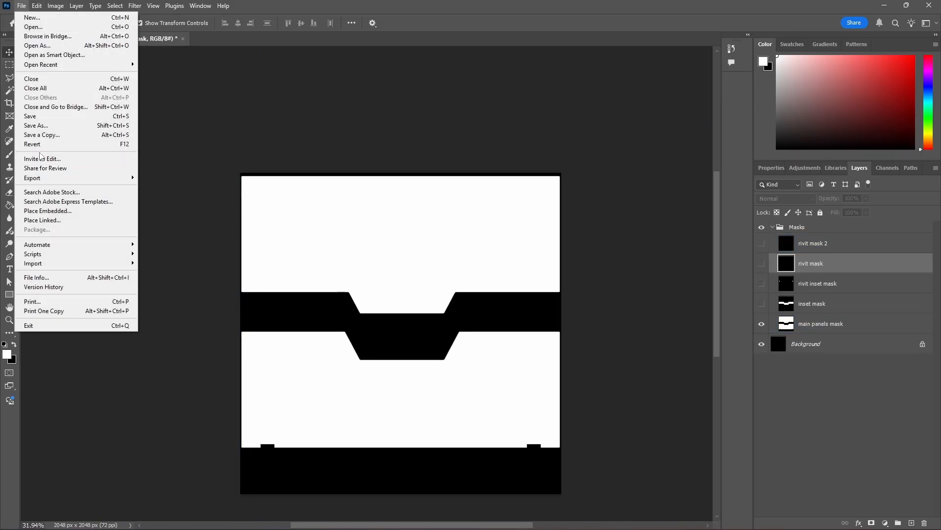
pyautogui.click(42, 134)
pyautogui.click(498, 365)
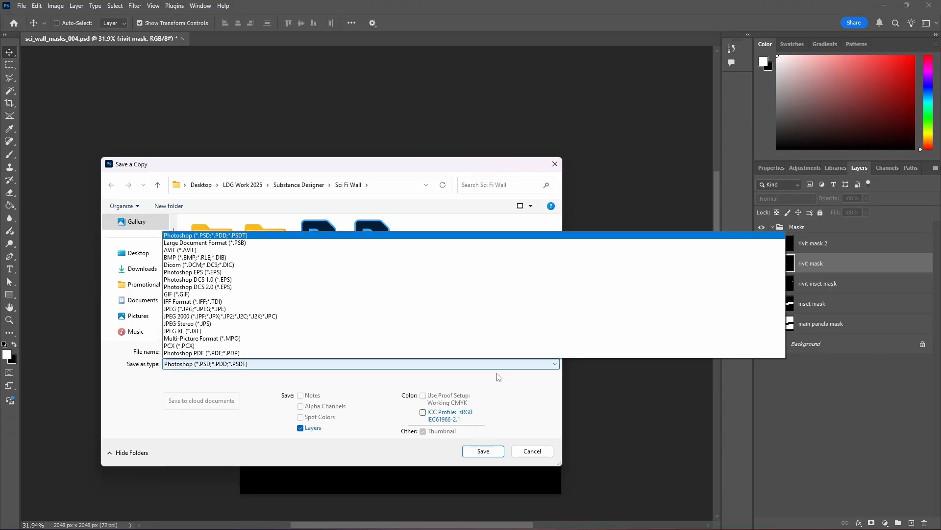
pyautogui.click(208, 192)
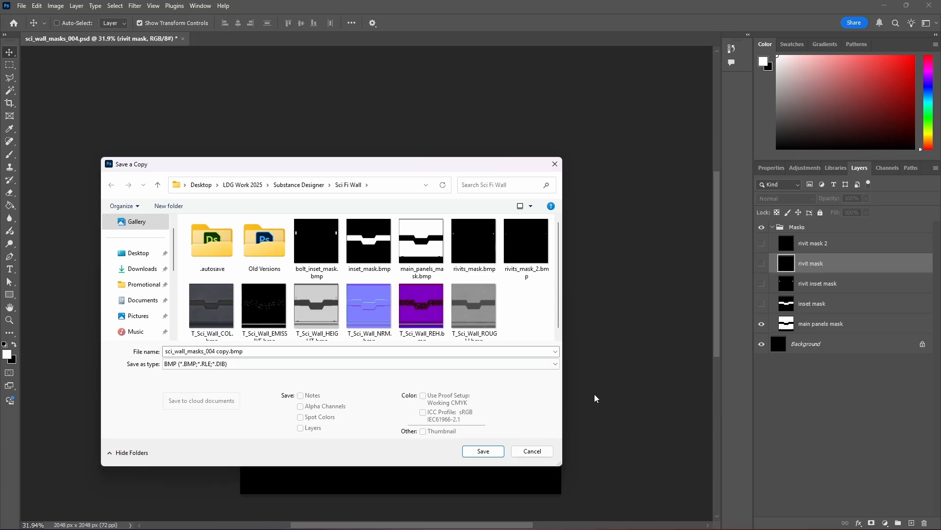
pyautogui.click(555, 164)
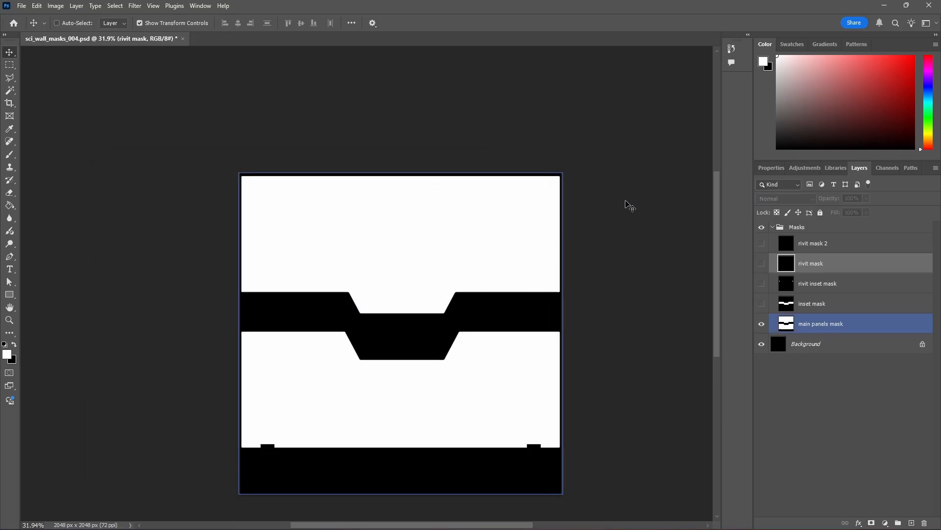
# - Save the sci_wall_masks_004.psd document and switch to Substance 3D Designer
pyautogui.click(21, 5)
pyautogui.click(46, 116)
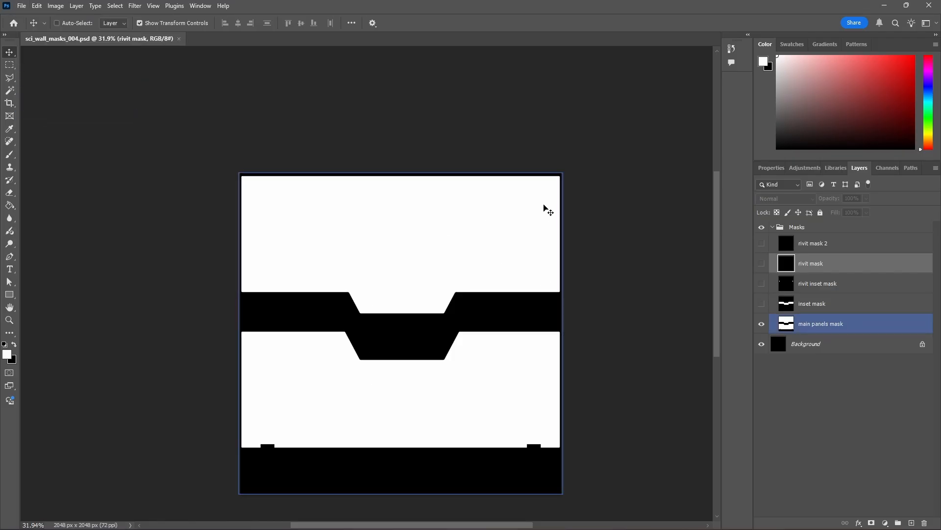
pyautogui.click(885, 5)
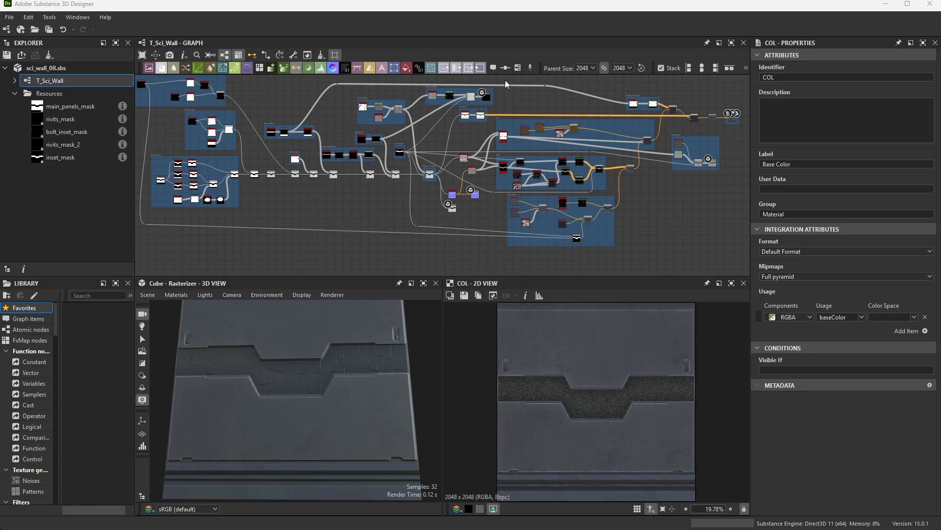
# - View the new Substance graph settings with the Metallic Roughness template, and dismiss them without creating a graph
pyautogui.click(10, 17)
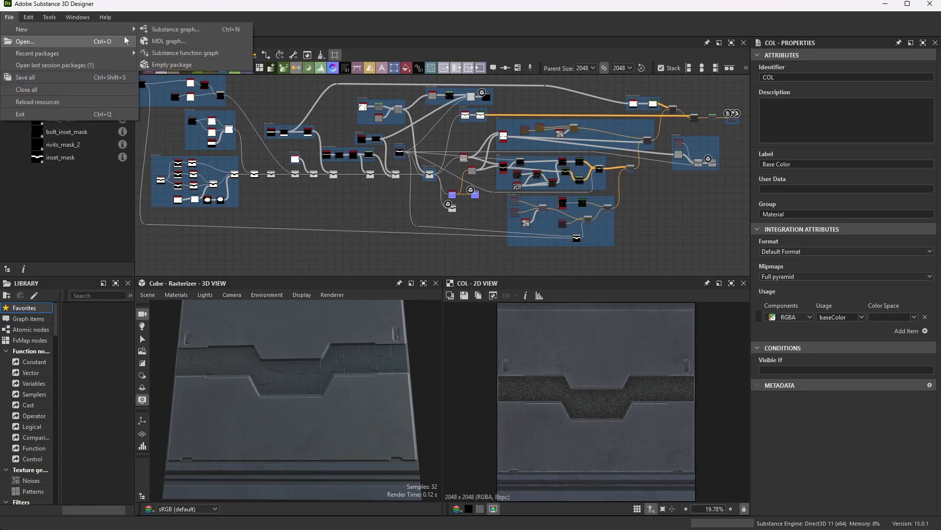
pyautogui.click(176, 29)
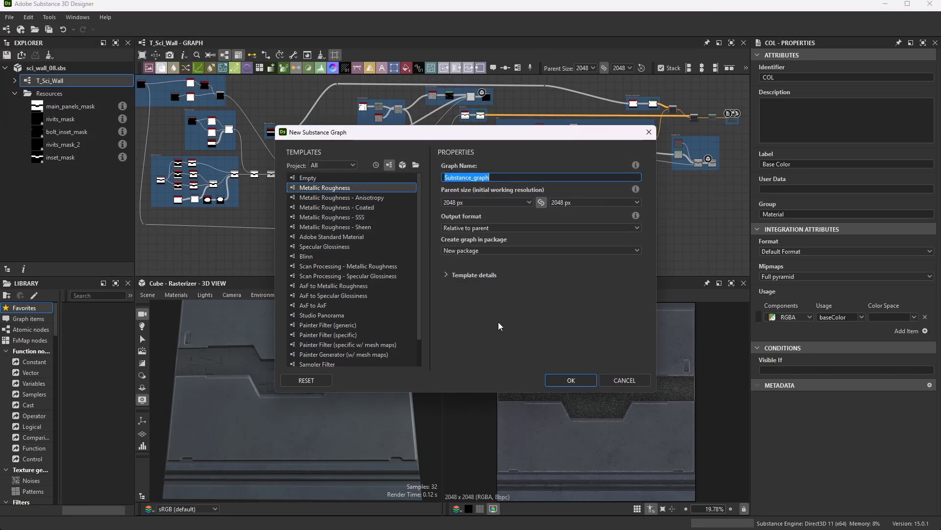
pyautogui.click(649, 132)
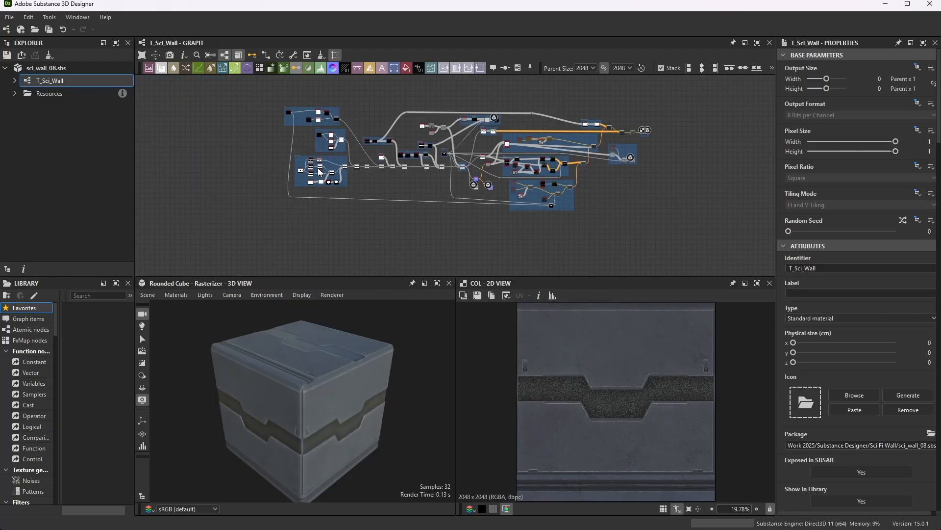
# - Inspect the Main shape group and its source Bitmap node's properties in a slightly enlarged graph area, and list the package's resources
pyautogui.scroll(4, 309, 143)
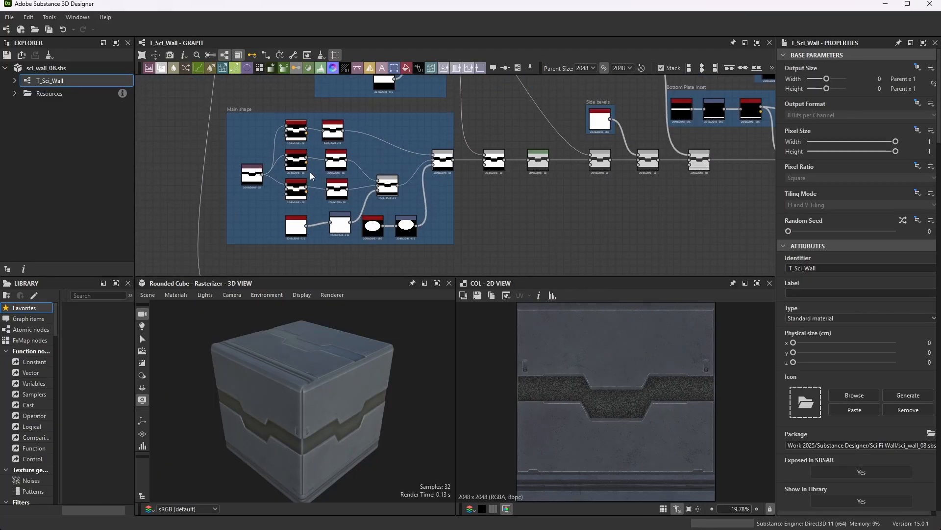
pyautogui.scroll(2, 319, 219)
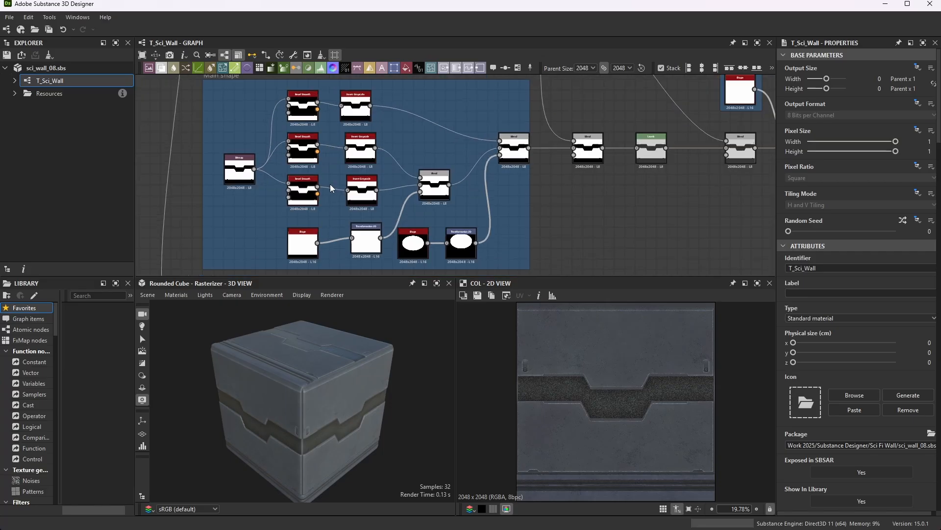
pyautogui.moveTo(567, 276); pyautogui.dragTo(563, 304)
pyautogui.scroll(2, 652, 441)
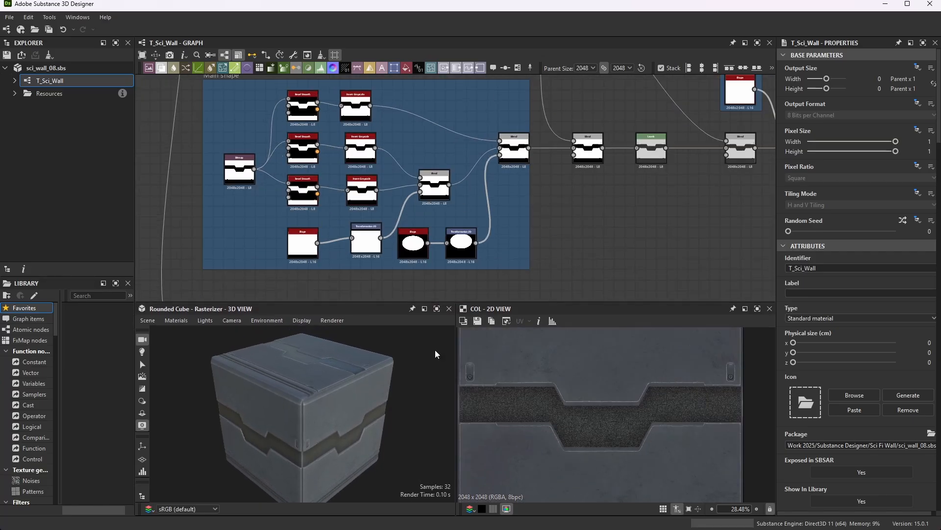
pyautogui.moveTo(463, 302); pyautogui.dragTo(462, 291)
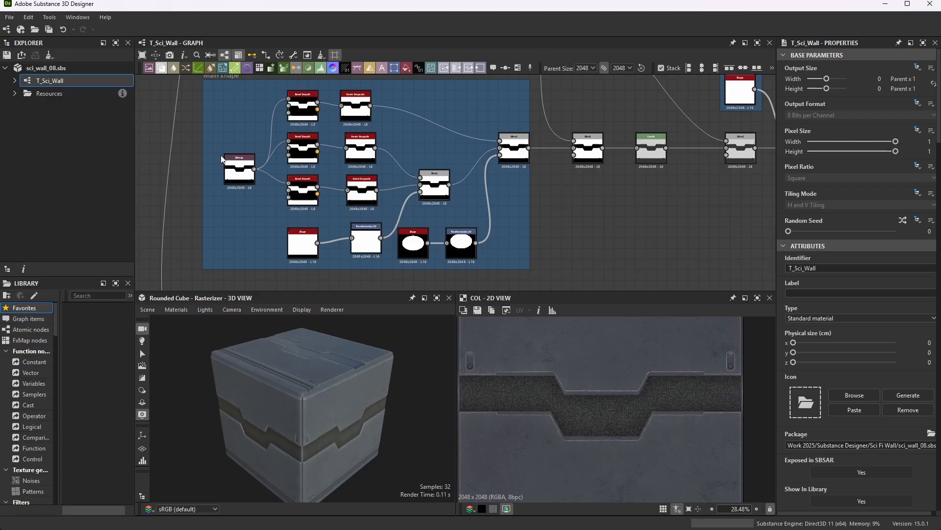
pyautogui.scroll(8, 230, 164)
pyautogui.scroll(-6, 286, 167)
pyautogui.scroll(3, 286, 167)
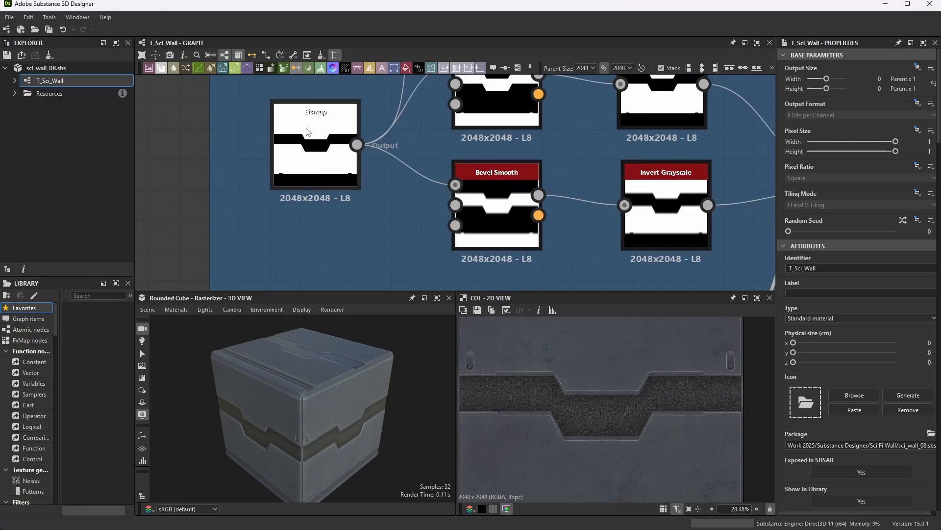
pyautogui.click(295, 126)
pyautogui.scroll(-2, 293, 125)
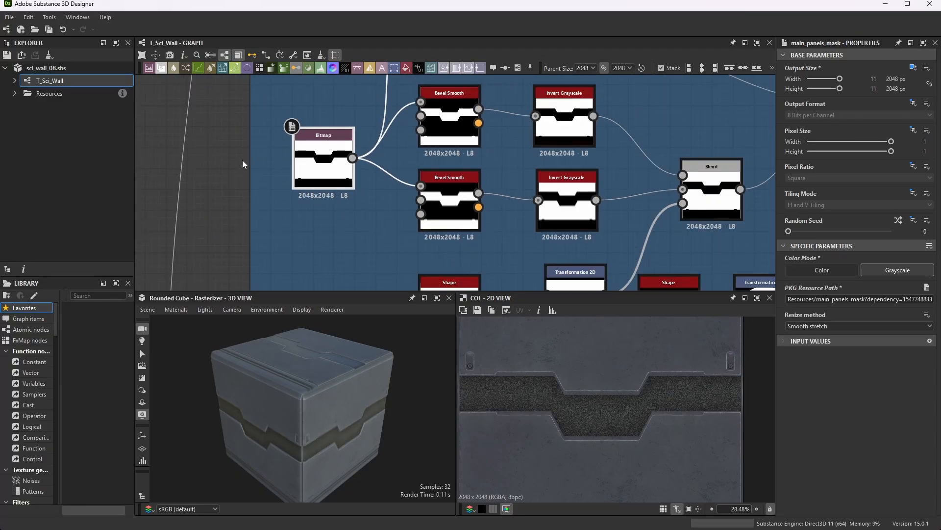
pyautogui.click(15, 93)
# - Start adding a Bitmap node from file, view the mask files in the Sci Fi Wall folder, and cancel the import
pyautogui.click(348, 221)
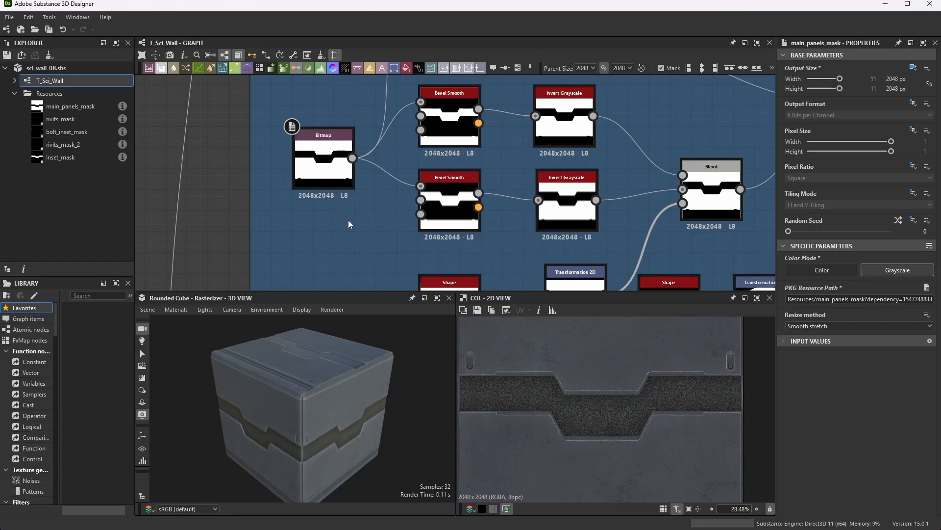
pyautogui.press('space')
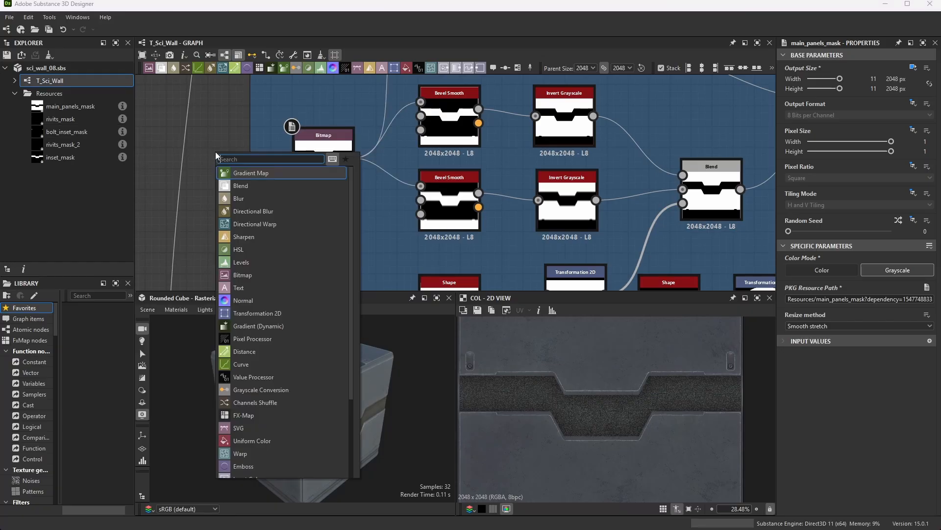
pyautogui.write('bi')
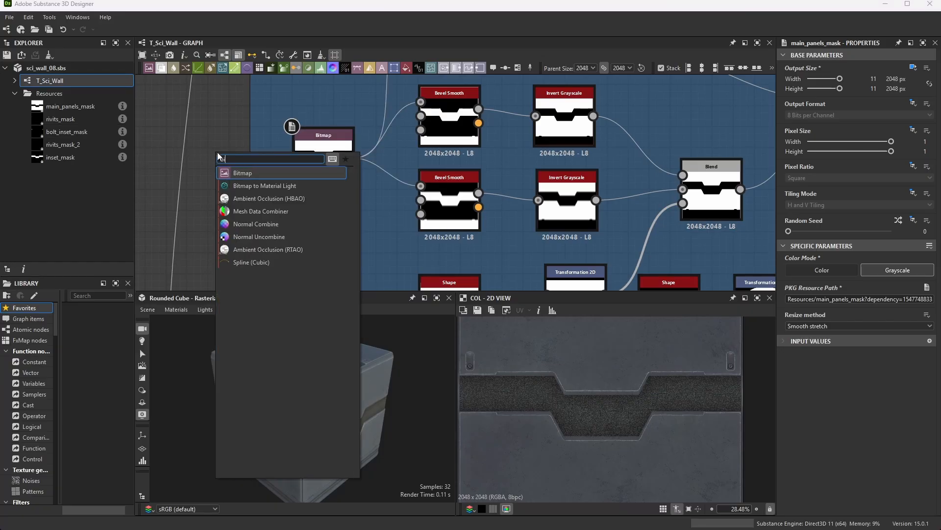
pyautogui.click(252, 174)
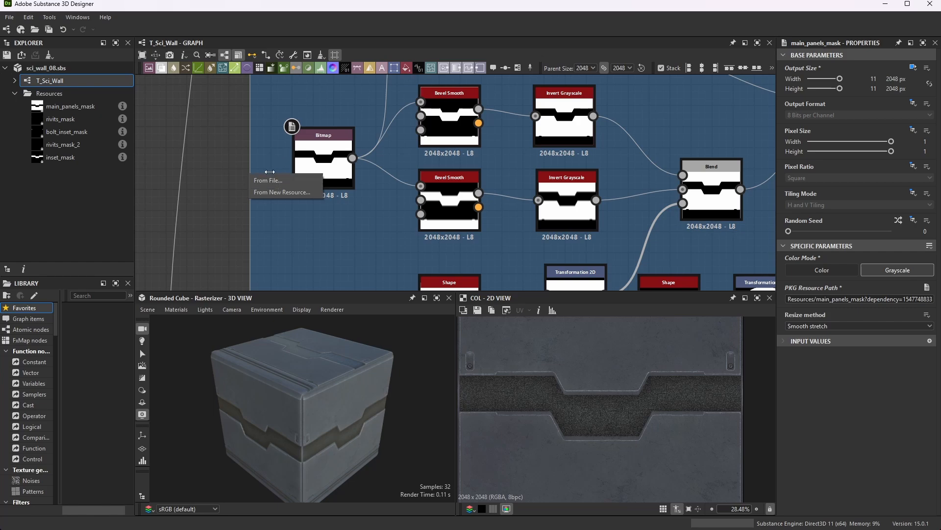
pyautogui.click(273, 181)
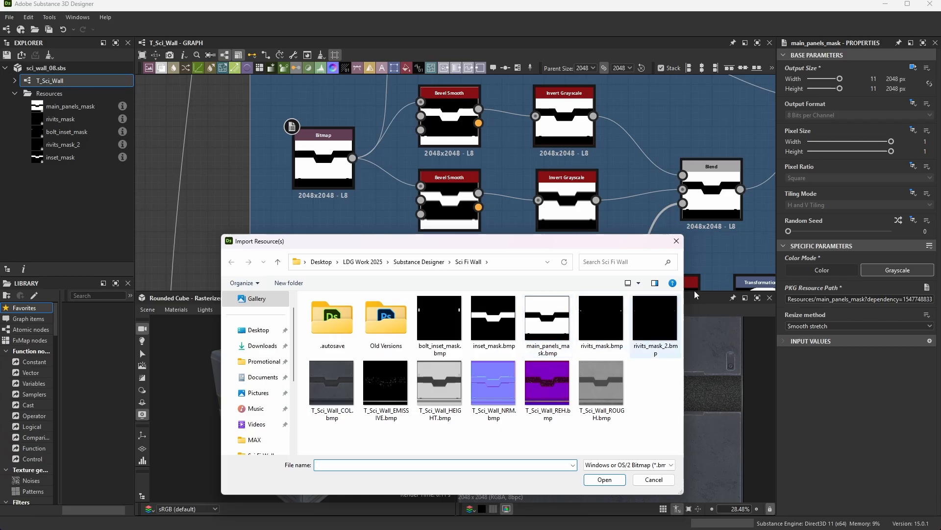
pyautogui.press('Escape')
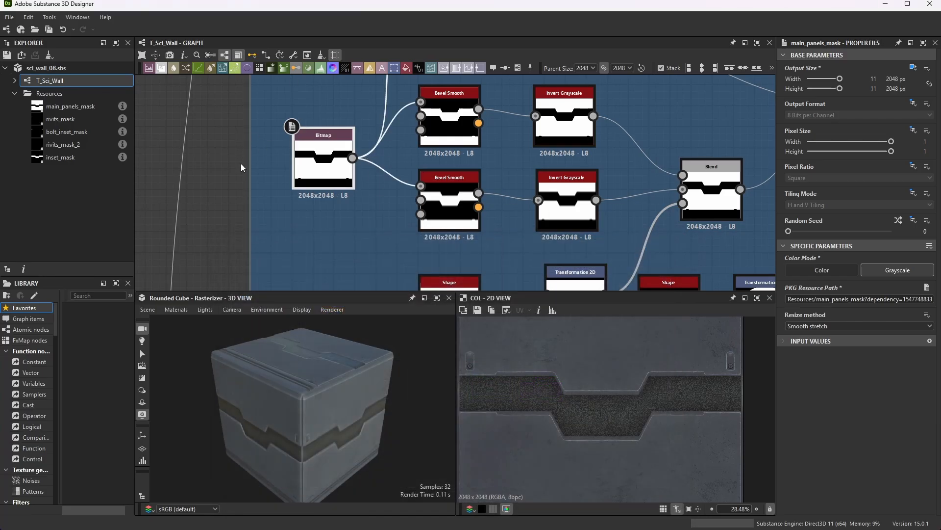
# - Select the main_panels_mask Bitmap node in the Main shape group to review its color mode
pyautogui.scroll(-4, 285, 188)
pyautogui.scroll(2, 363, 153)
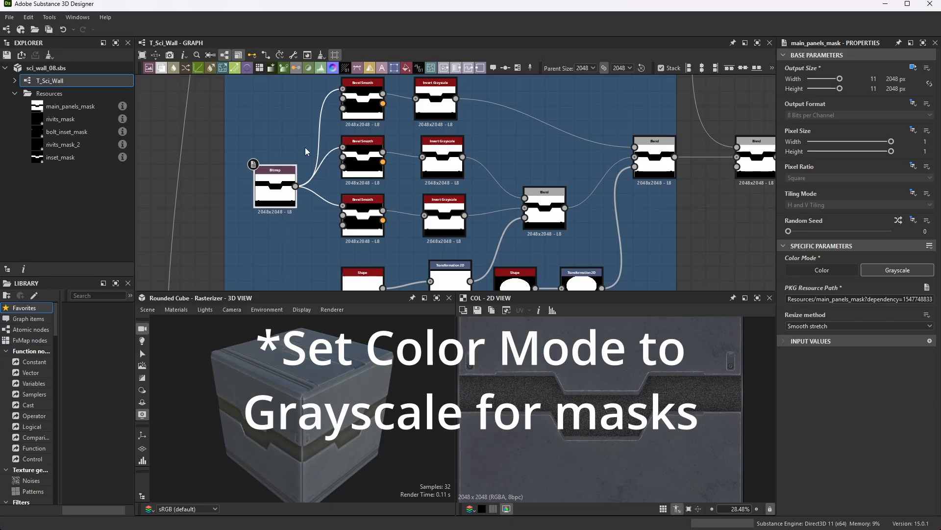
pyautogui.scroll(-2, 351, 166)
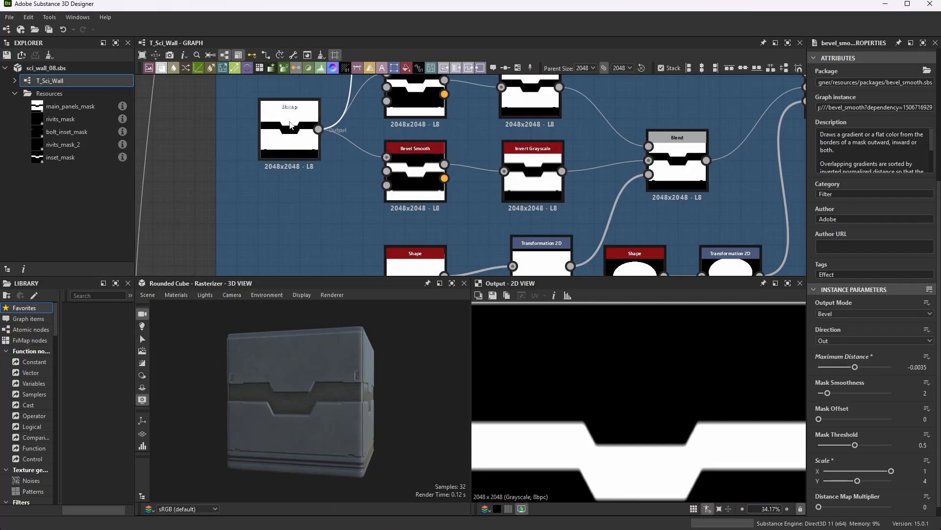
pyautogui.click(289, 109)
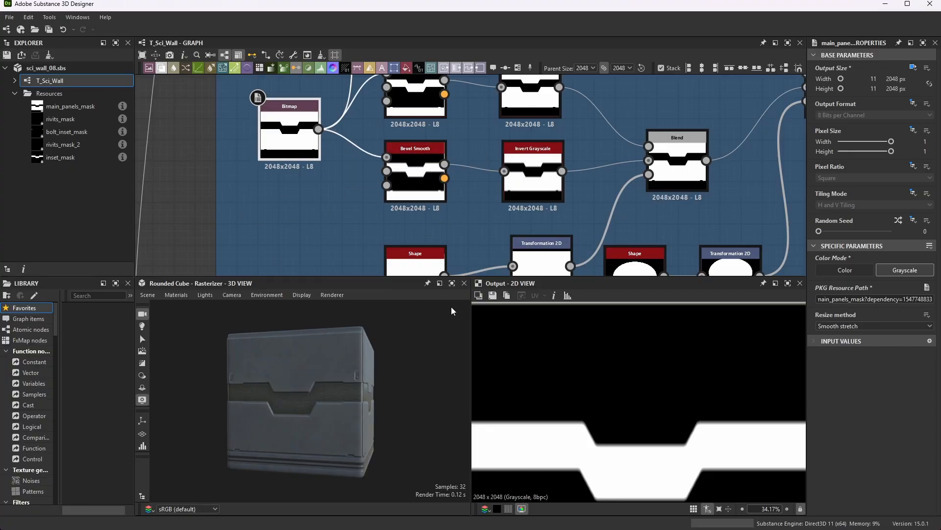
# - Maximize the 3D view and examine the bevelled panel edges, inset and rivets from several sides of the rounded cube
pyautogui.click(451, 282)
pyautogui.scroll(5, 520, 272)
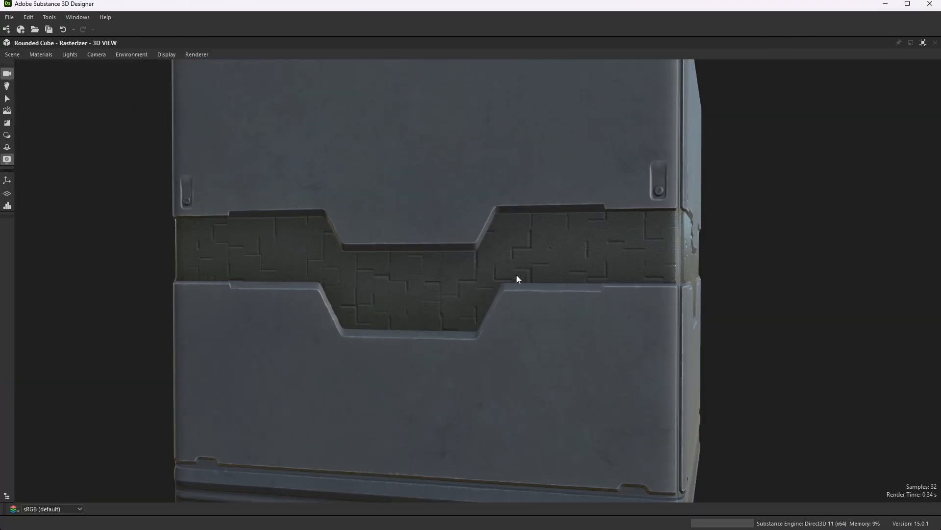
pyautogui.scroll(-5, 518, 279)
pyautogui.moveTo(496, 282); pyautogui.dragTo(472, 293)
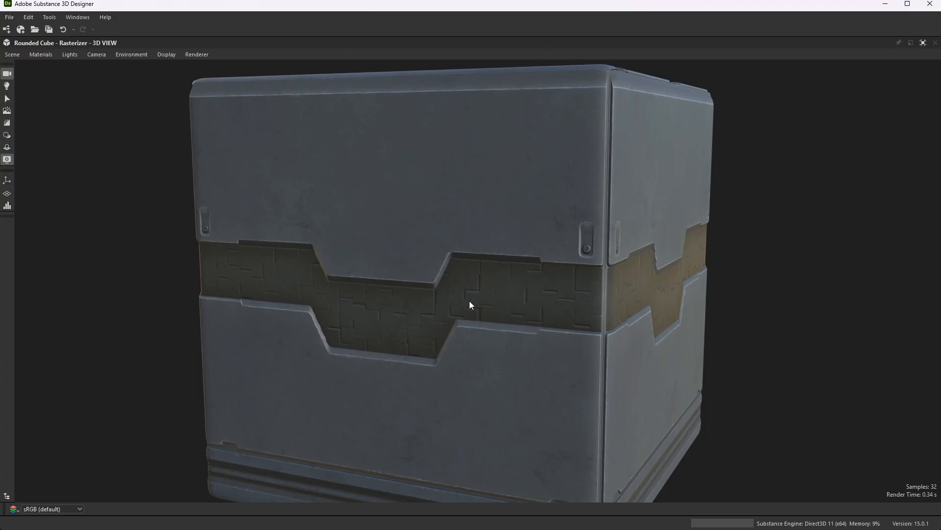
pyautogui.scroll(2, 393, 284)
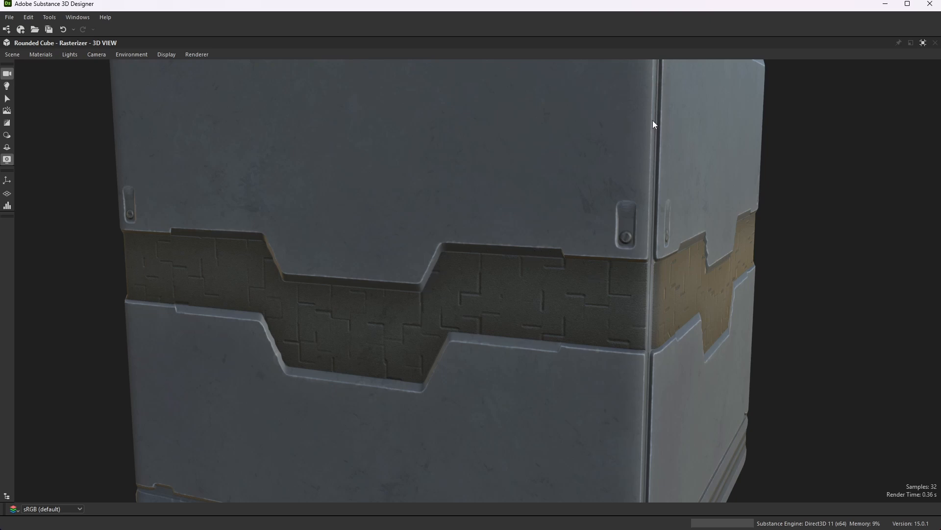
pyautogui.moveTo(419, 249); pyautogui.dragTo(503, 242)
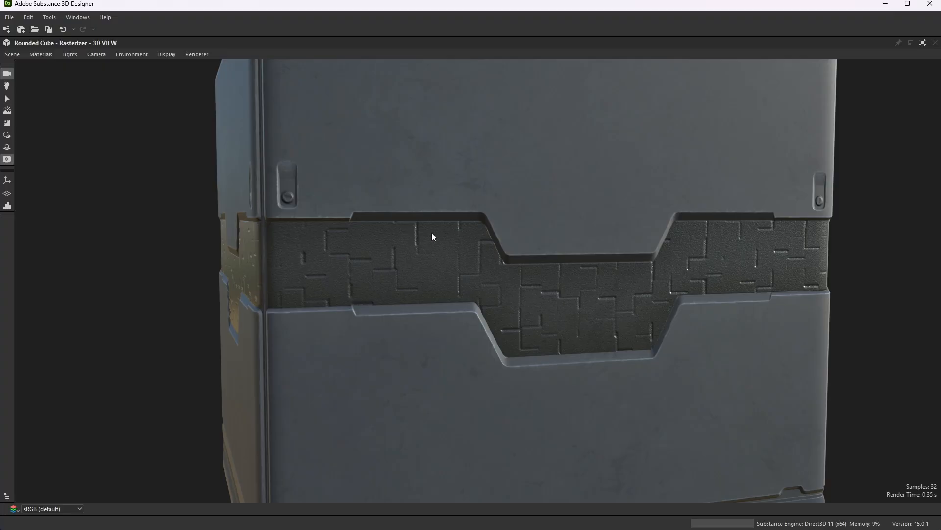
pyautogui.scroll(-5, 468, 322)
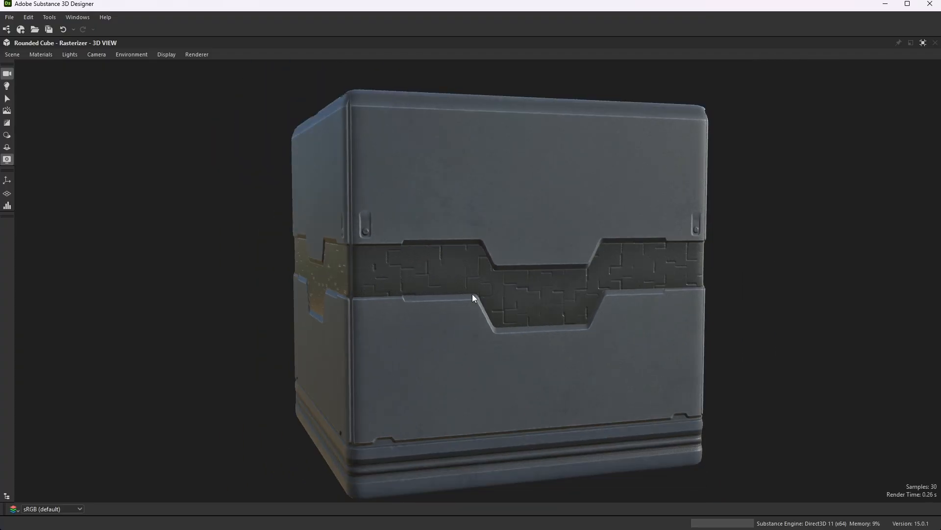
pyautogui.moveTo(472, 293); pyautogui.dragTo(560, 105)
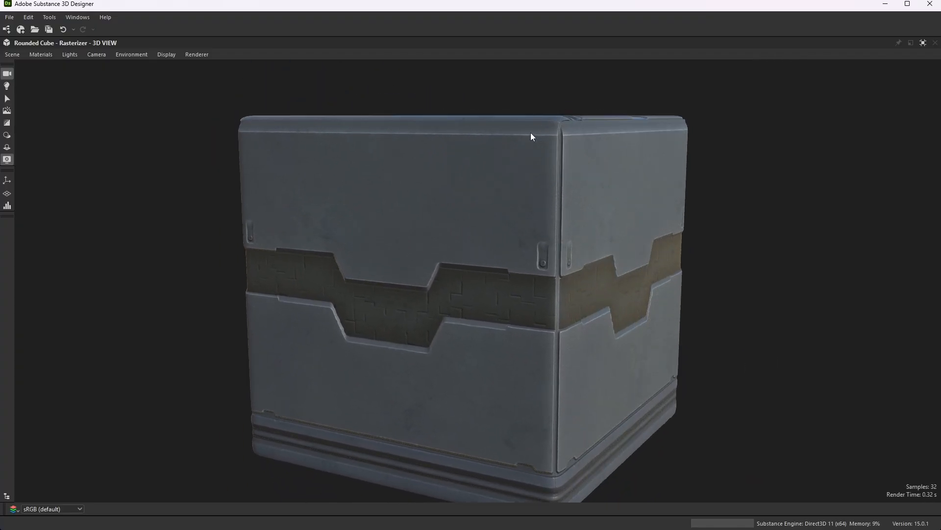
# - Change the 3D preview mesh to Cube, examine the panel bevels on its front face, and restore the multi-pane layout
pyautogui.click(11, 54)
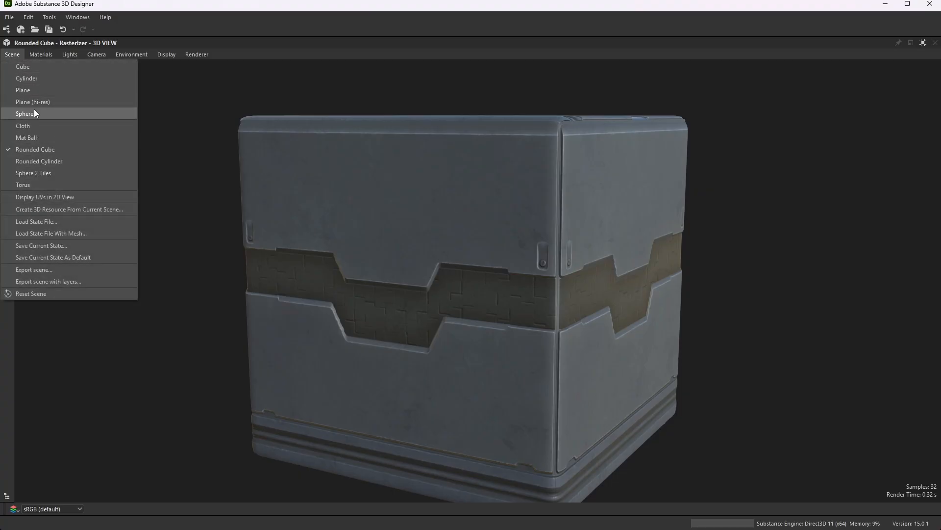
pyautogui.click(28, 66)
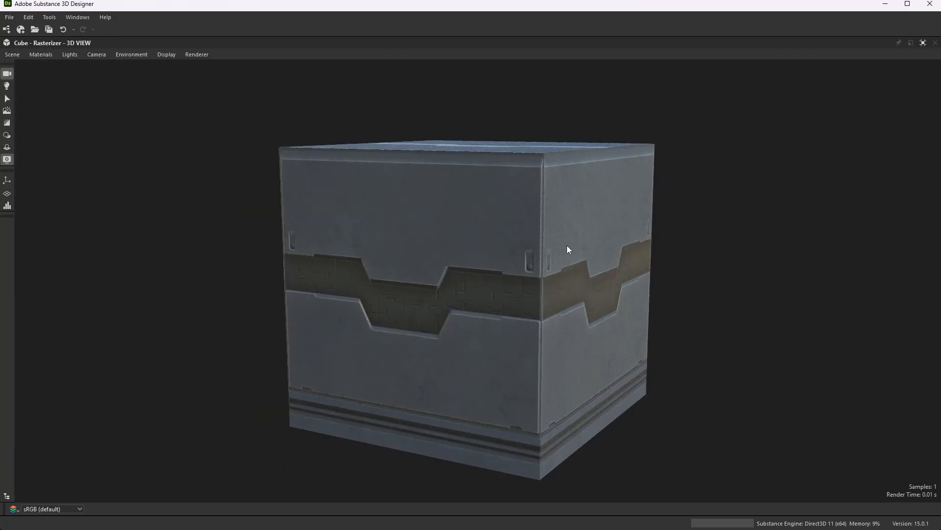
pyautogui.moveTo(566, 245); pyautogui.dragTo(578, 240)
pyautogui.scroll(5, 526, 277)
pyautogui.moveTo(508, 281); pyautogui.dragTo(502, 285)
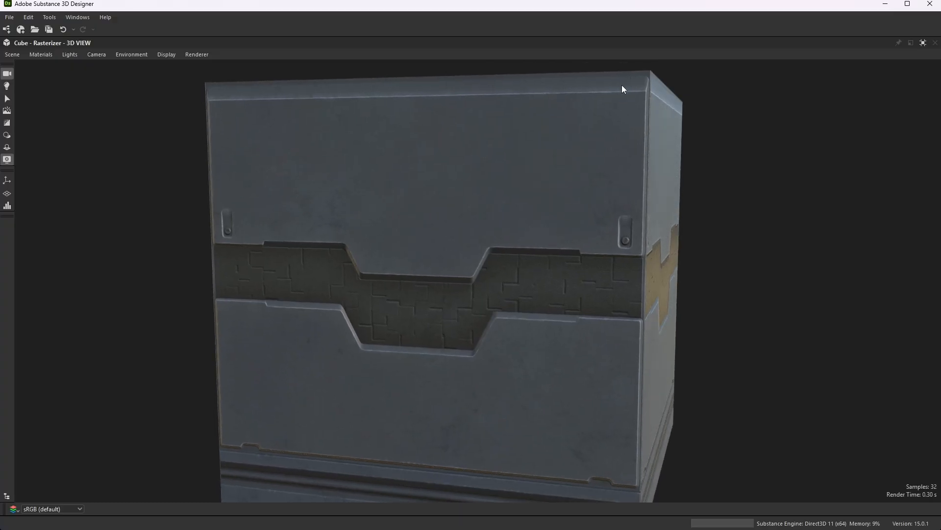
pyautogui.moveTo(378, 276); pyautogui.dragTo(405, 278)
pyautogui.scroll(3, 455, 261)
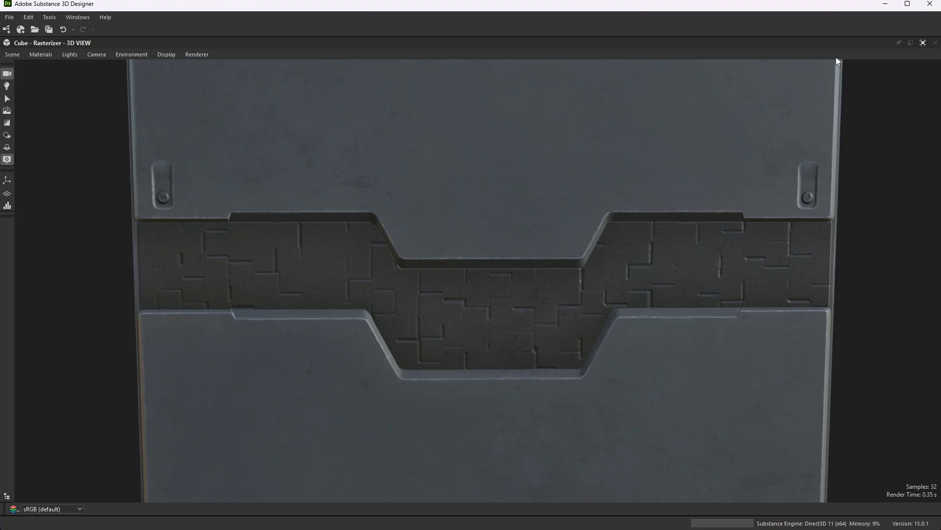
pyautogui.click(923, 43)
pyautogui.scroll(2, 421, 171)
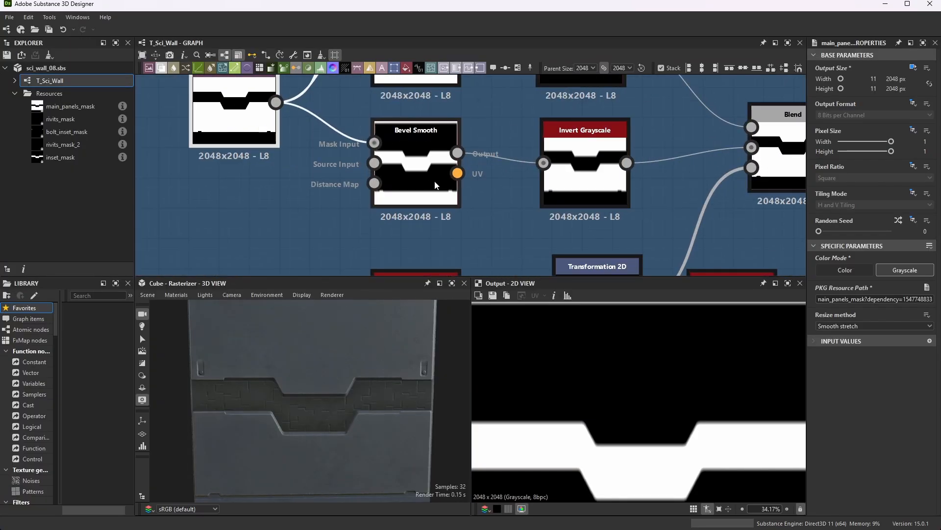
# - Display the lowest Bevel Smooth node in the Main shape group and examine its instance parameters and the gradient along the mask edges
pyautogui.click(441, 132)
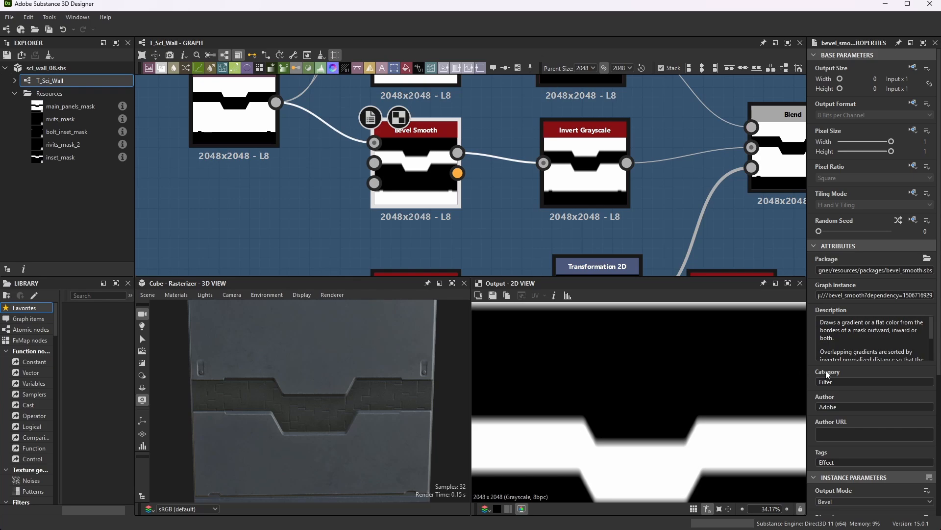
pyautogui.scroll(-4, 828, 374)
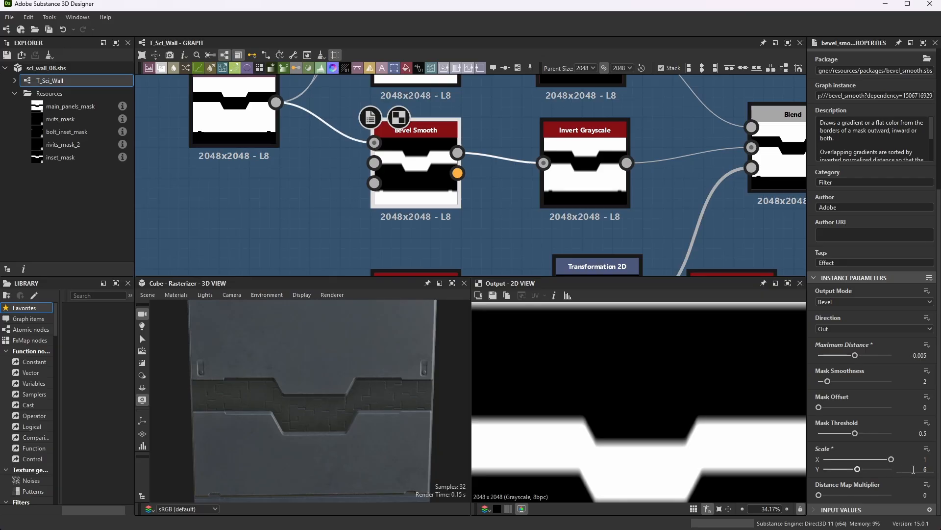
pyautogui.scroll(3, 421, 169)
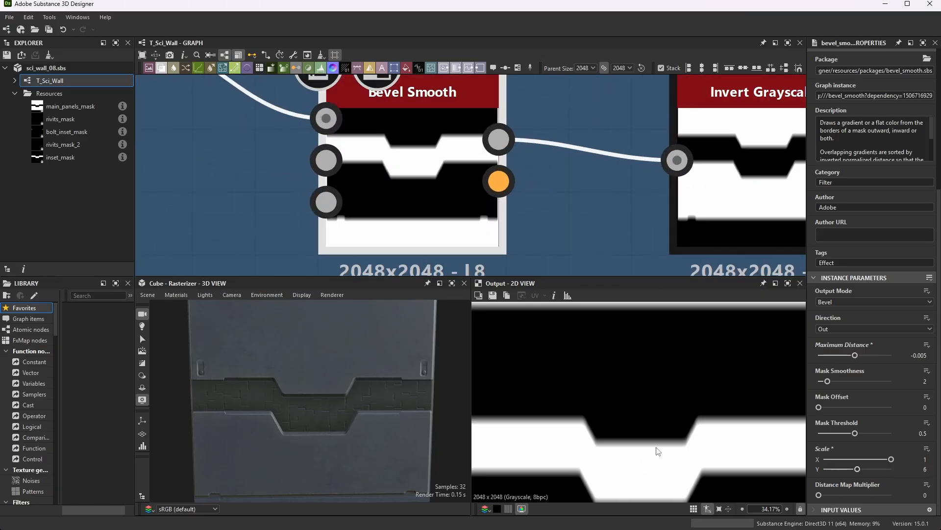
pyautogui.scroll(5, 649, 454)
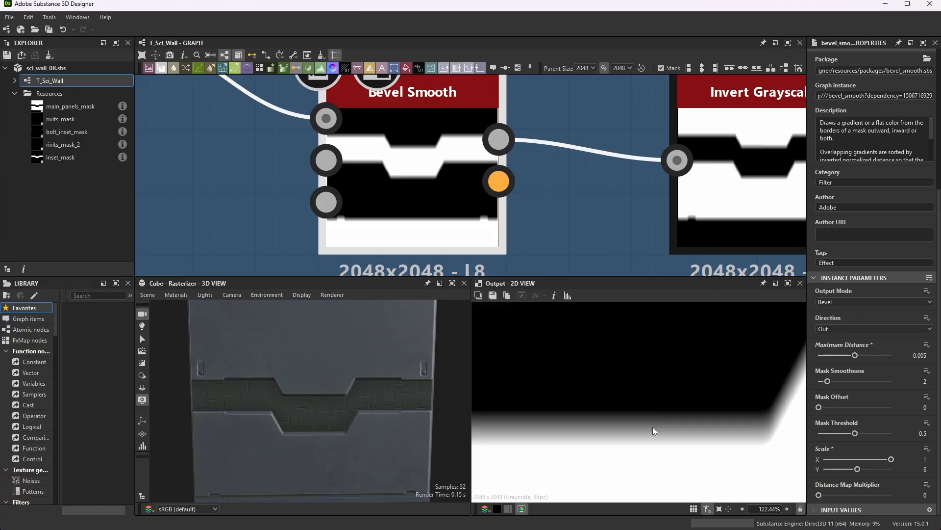
pyautogui.scroll(-6, 549, 362)
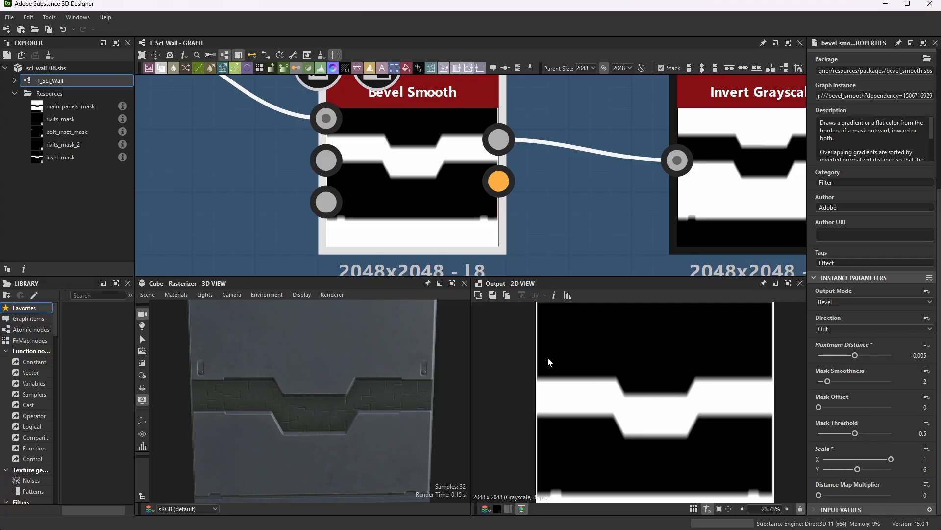
pyautogui.scroll(-4, 471, 174)
pyautogui.scroll(4, 394, 191)
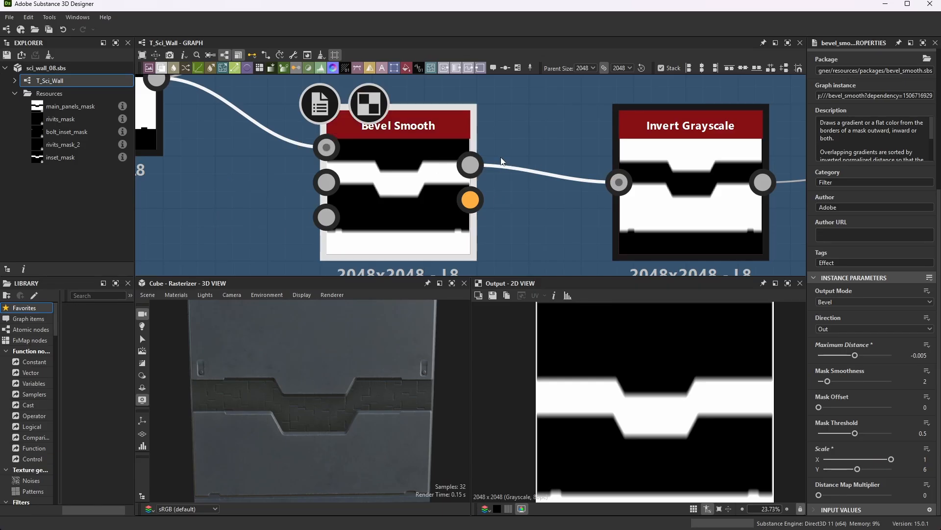
# - Display the Invert Grayscale node fed by the lowest Bevel Smooth and trace its connection into the Blend node
pyautogui.scroll(-3, 432, 148)
pyautogui.scroll(3, 337, 126)
pyautogui.scroll(-2, 338, 125)
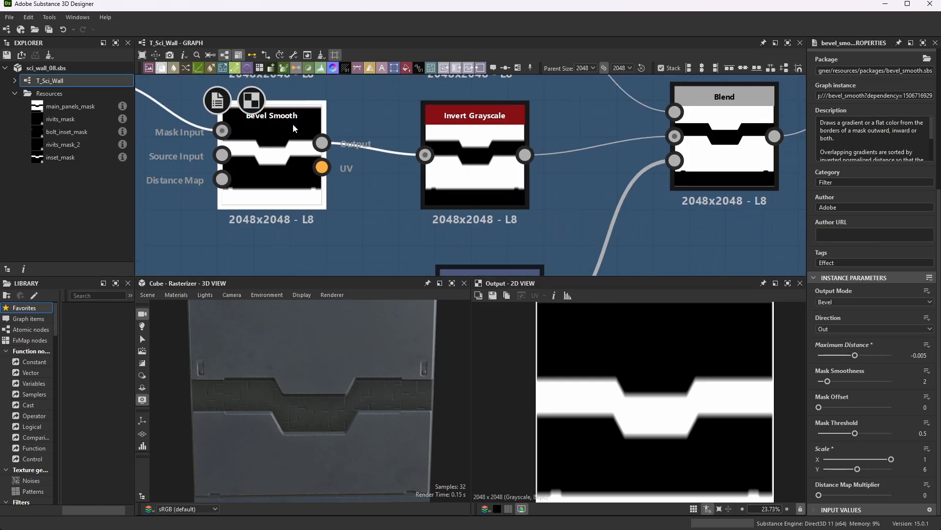
pyautogui.click(497, 122)
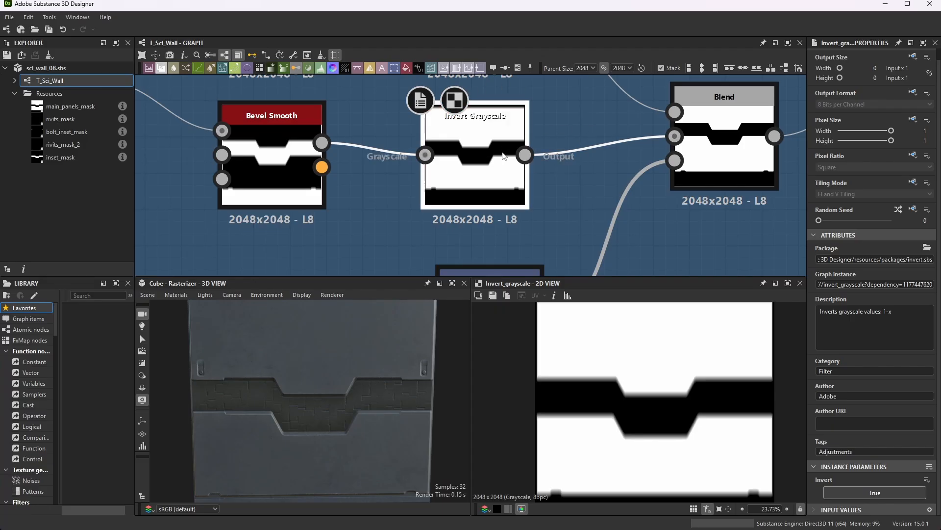
pyautogui.scroll(-2, 550, 142)
pyautogui.scroll(-2, 550, 142)
pyautogui.scroll(2, 535, 118)
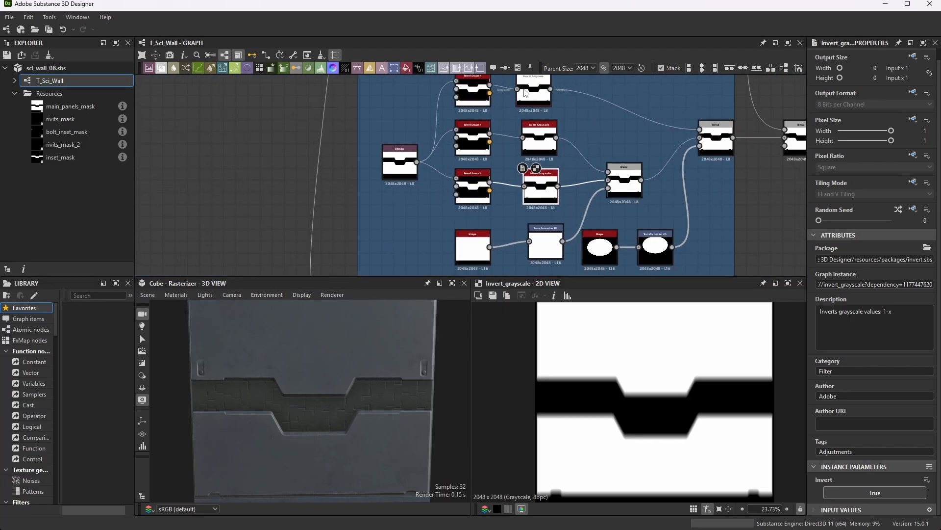
pyautogui.scroll(1, 498, 121)
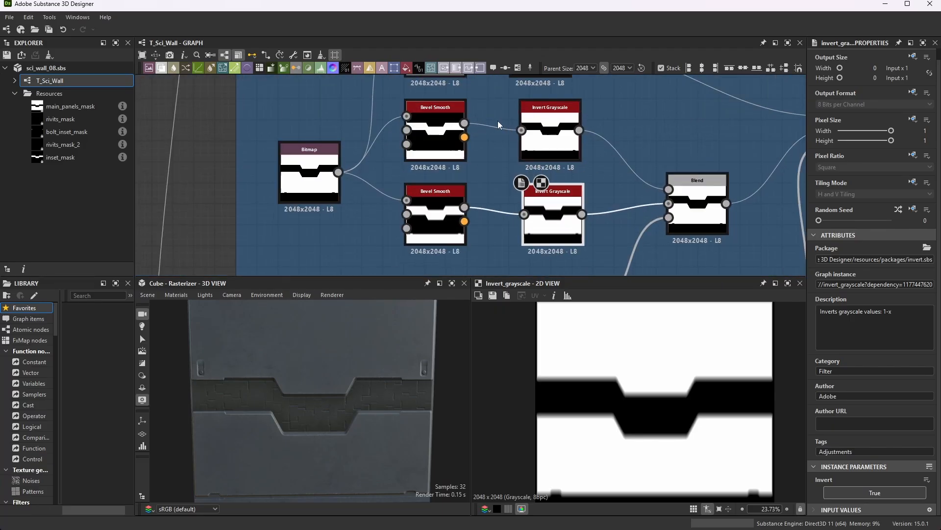
# - Display the middle Bevel Smooth node, review its distance and scale parameters, and compare its edges with the panel bevels on the cube
pyautogui.doubleClick(436, 128)
pyautogui.scroll(-3, 854, 425)
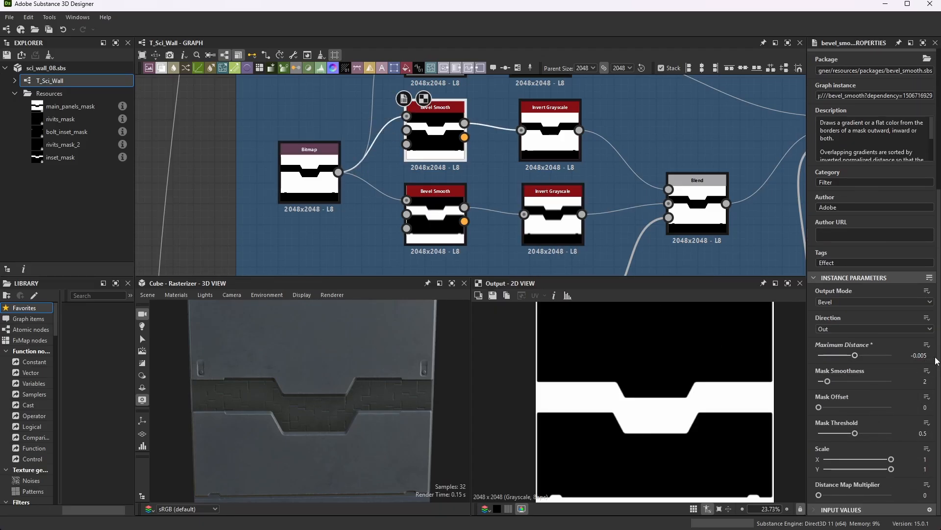
pyautogui.scroll(8, 532, 378)
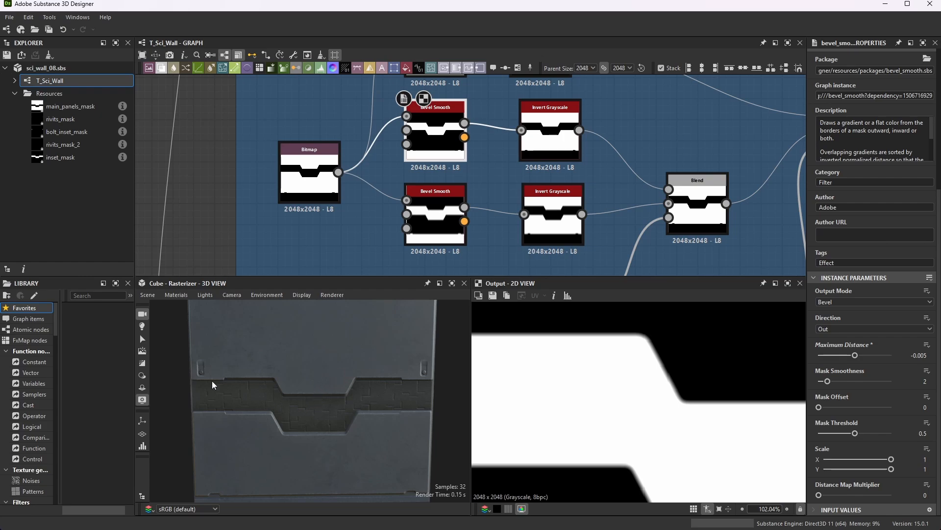
pyautogui.scroll(-3, 436, 130)
pyautogui.scroll(2, 502, 170)
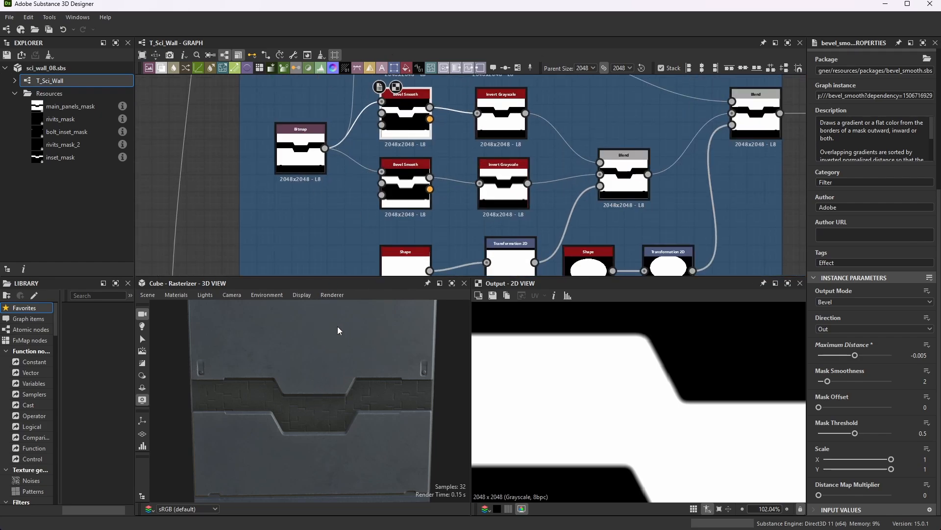
pyautogui.scroll(-2, 379, 378)
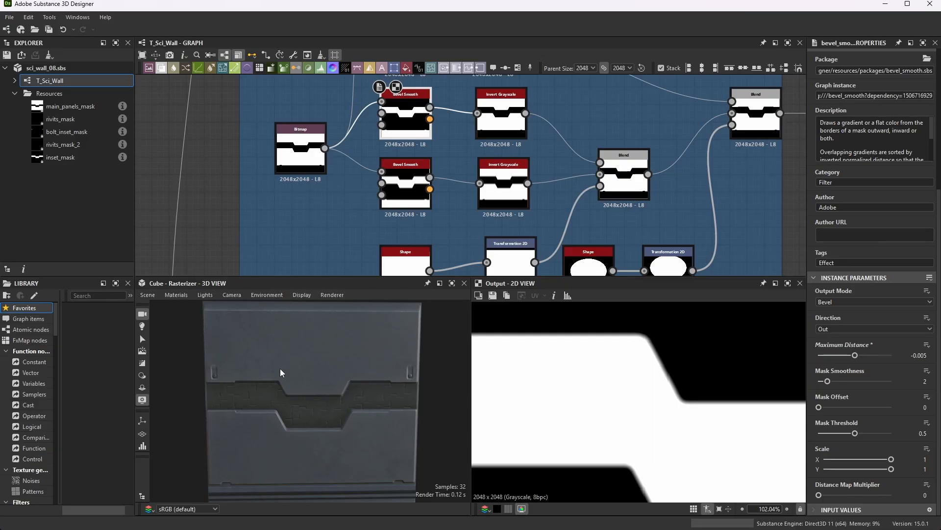
pyautogui.scroll(-2, 391, 110)
pyautogui.scroll(1, 482, 122)
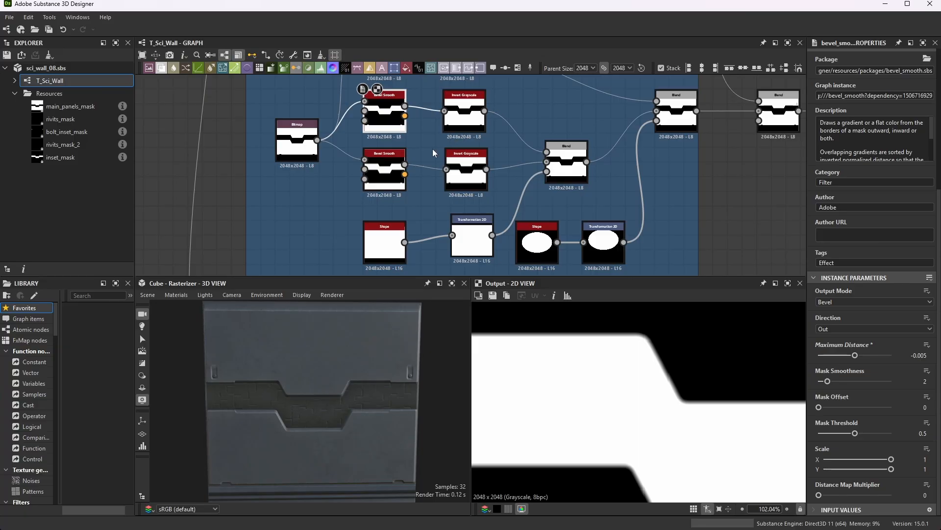
pyautogui.moveTo(399, 333); pyautogui.dragTo(393, 331)
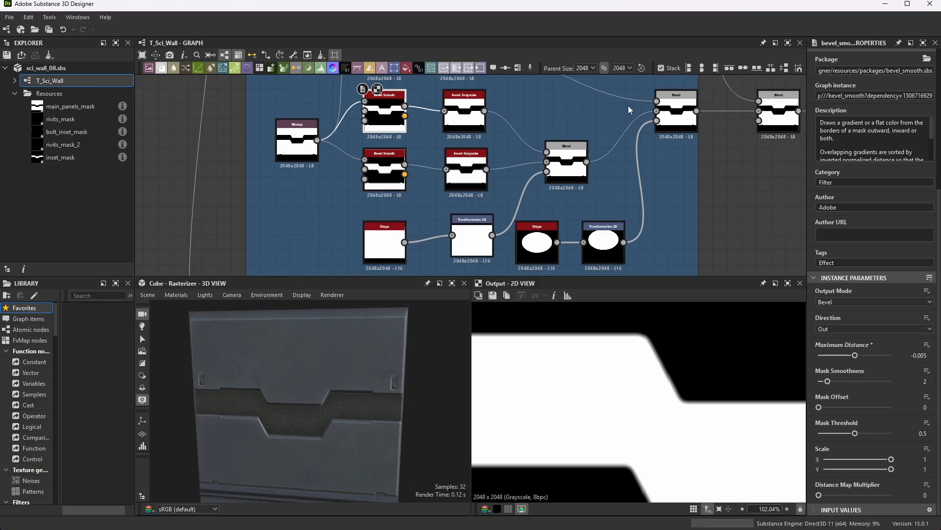
# - Display the square Shape node in full in the 2D view and review its pattern and size parameters
pyautogui.doubleClick(384, 242)
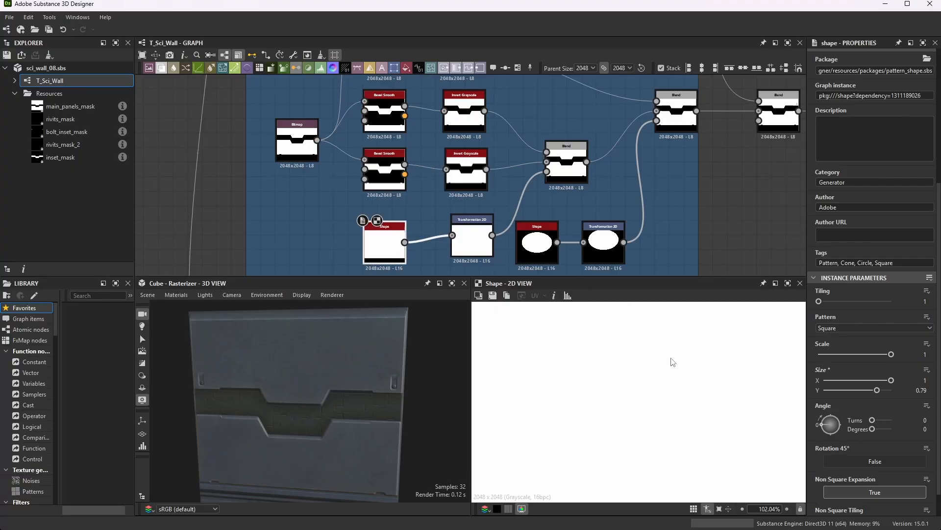
pyautogui.scroll(-3, 669, 364)
pyautogui.scroll(2, 677, 403)
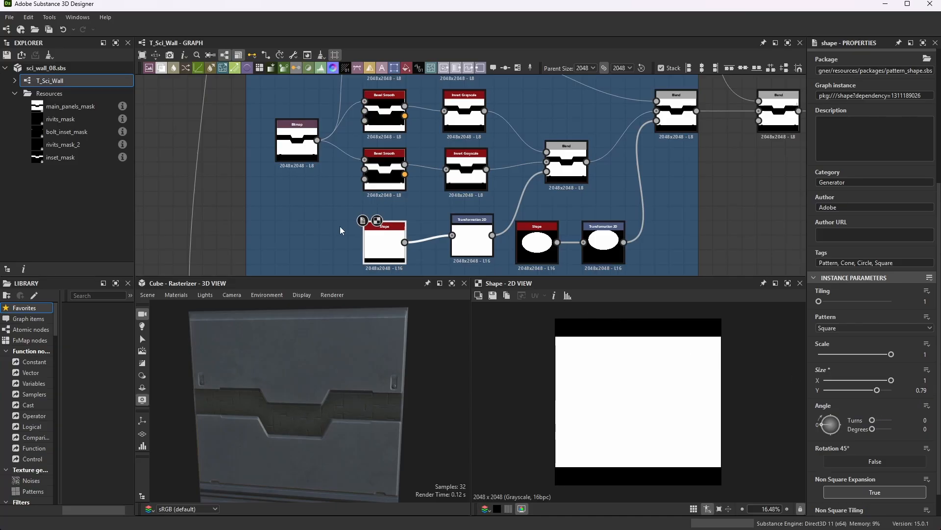
# - Display the Transformation 2D node after the square Shape and set its tiling mode to Absolute with No Tiling
pyautogui.doubleClick(472, 243)
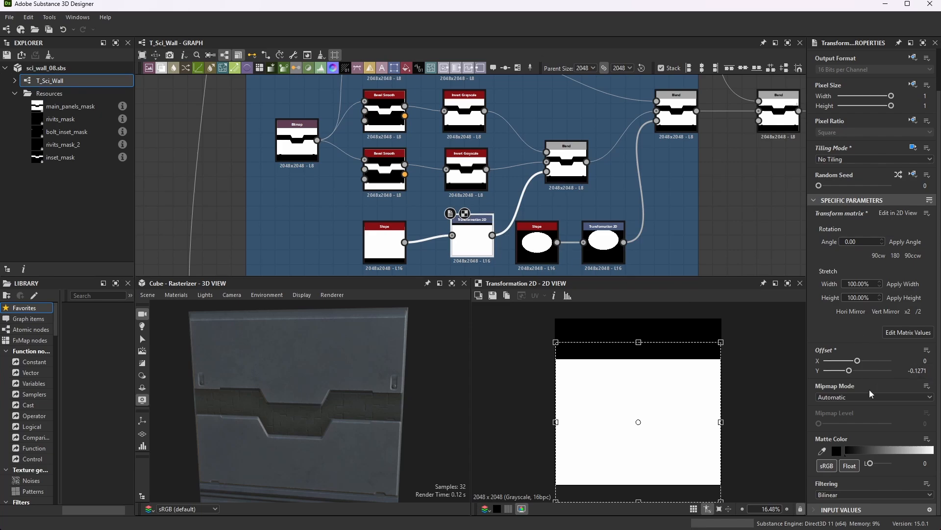
pyautogui.scroll(2, 869, 390)
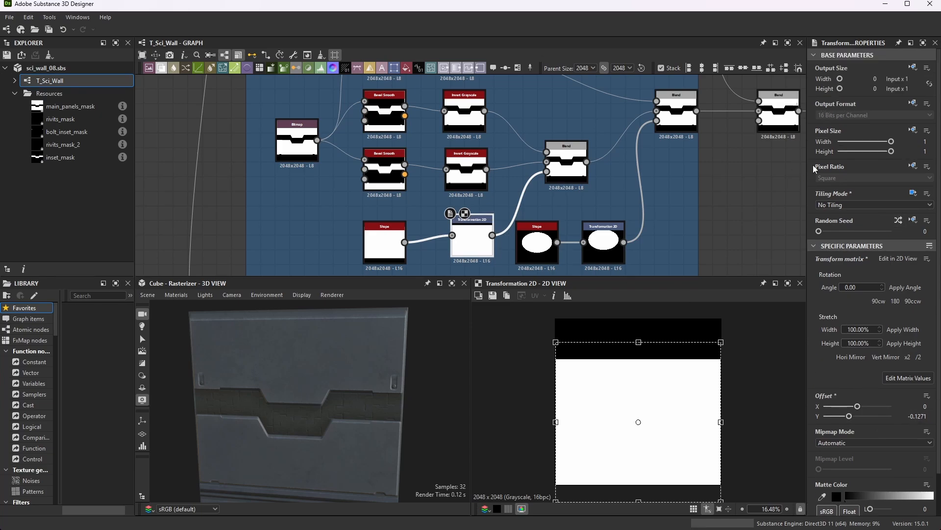
pyautogui.click(913, 194)
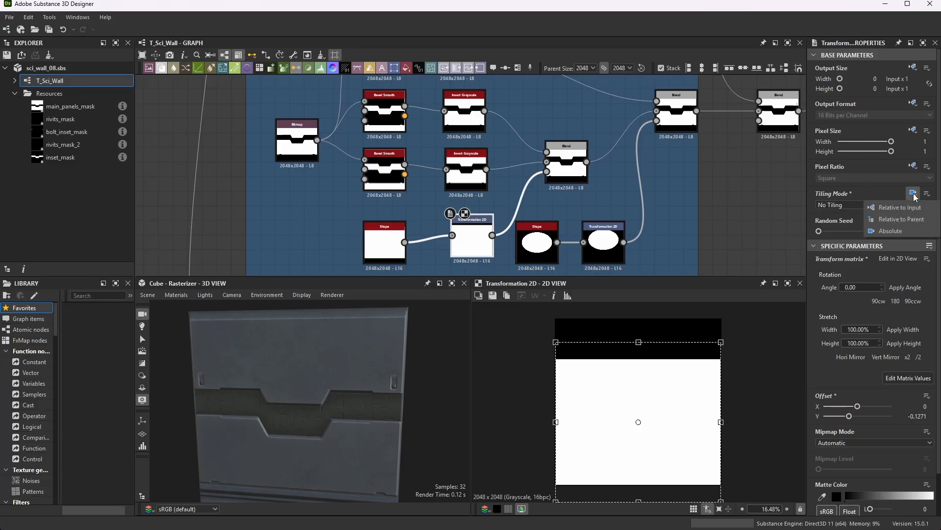
pyautogui.click(891, 230)
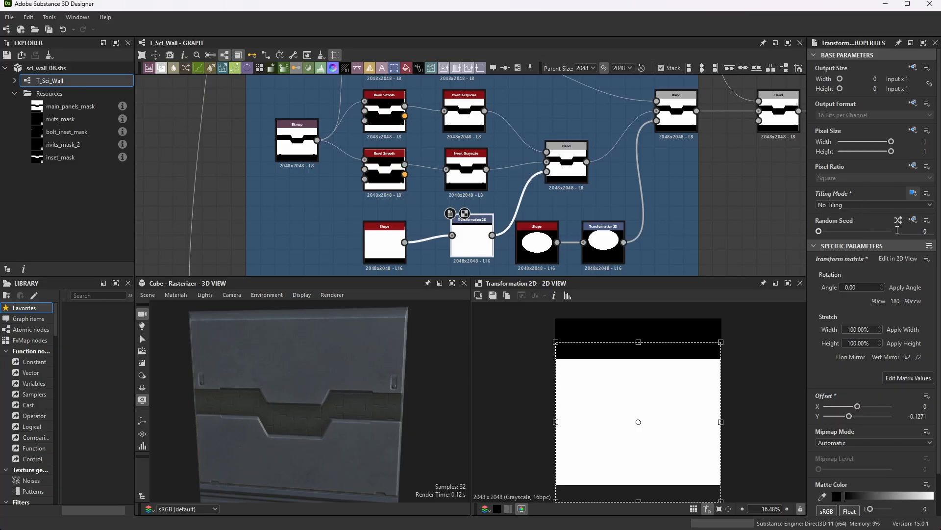
pyautogui.click(851, 206)
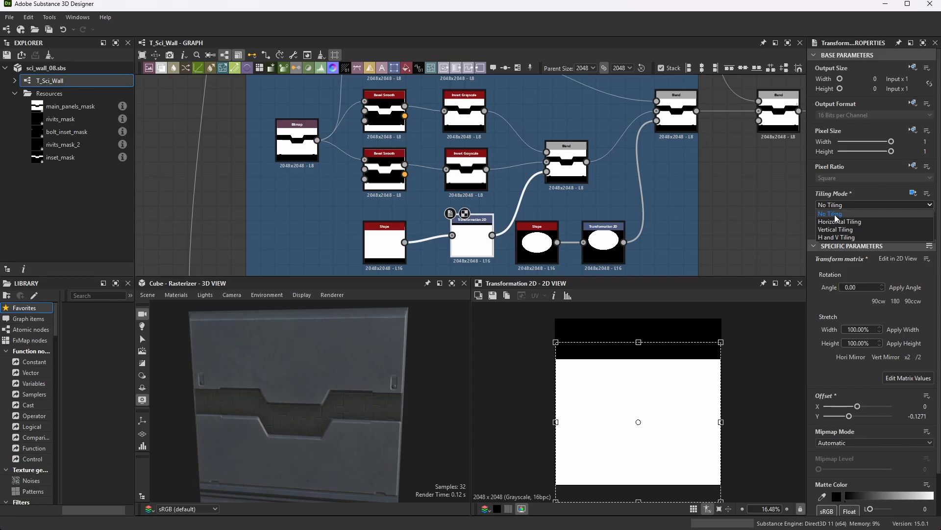
pyautogui.click(837, 214)
pyautogui.scroll(-1, 833, 362)
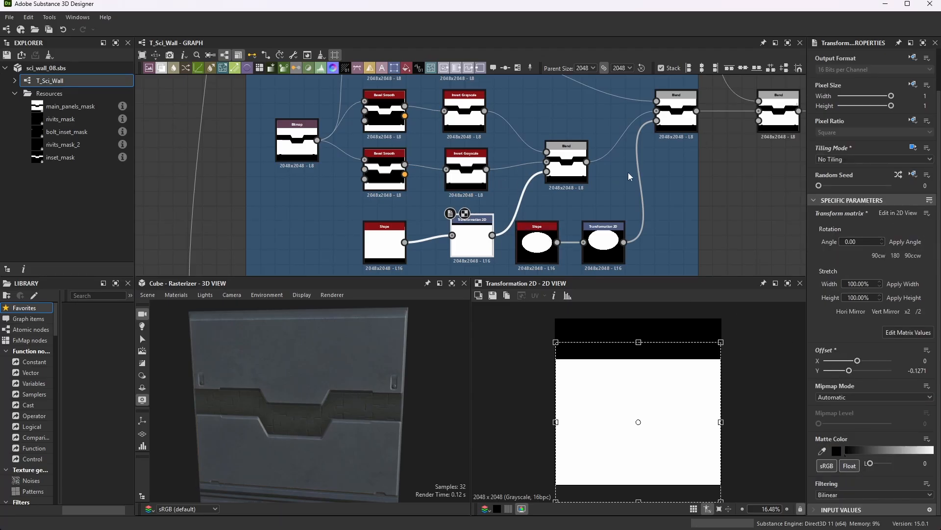
# - Display the Blend node that combines the two inverted bevels and examine its masked result in the 2D view
pyautogui.doubleClick(567, 167)
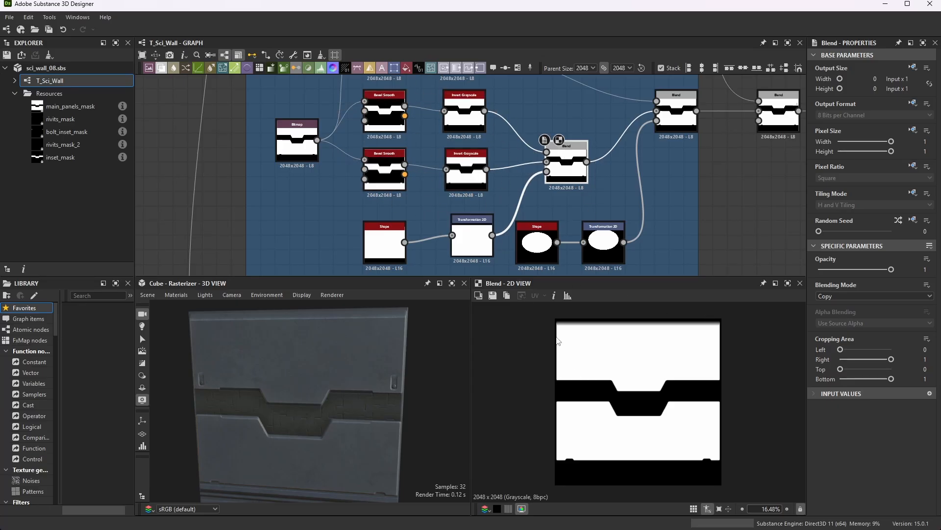
pyautogui.scroll(5, 581, 146)
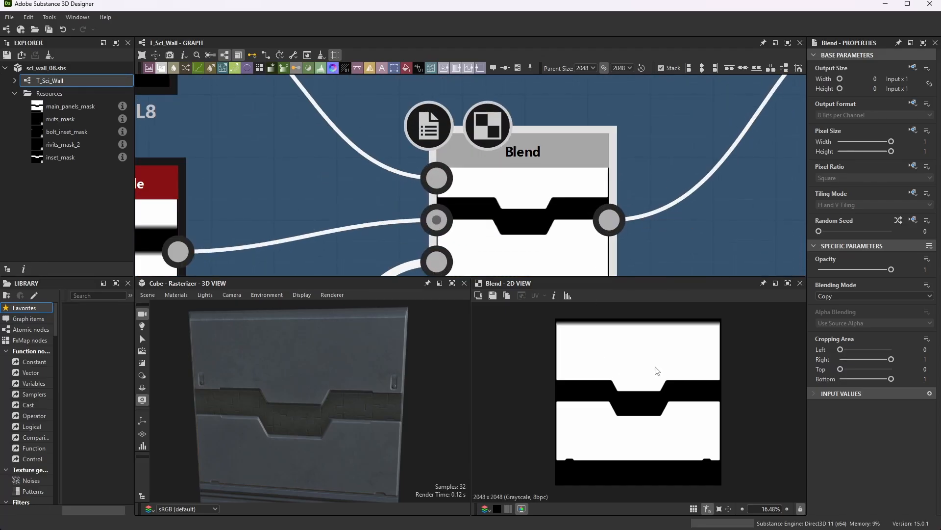
pyautogui.scroll(3, 658, 371)
pyautogui.scroll(-2, 643, 346)
pyautogui.scroll(-6, 513, 168)
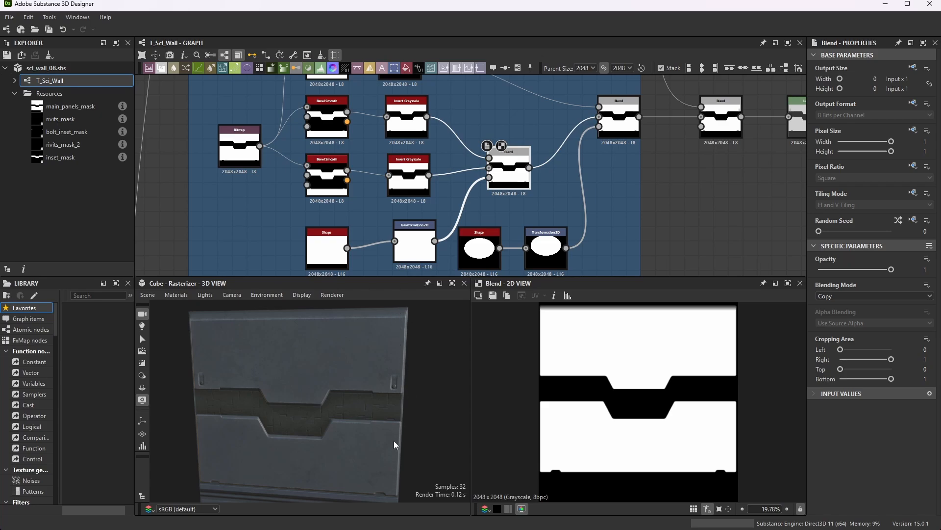
# - Display the uppermost Bevel Smooth node and examine its maximum distance, scale and the resulting edge gradient up close
pyautogui.scroll(-3, 510, 167)
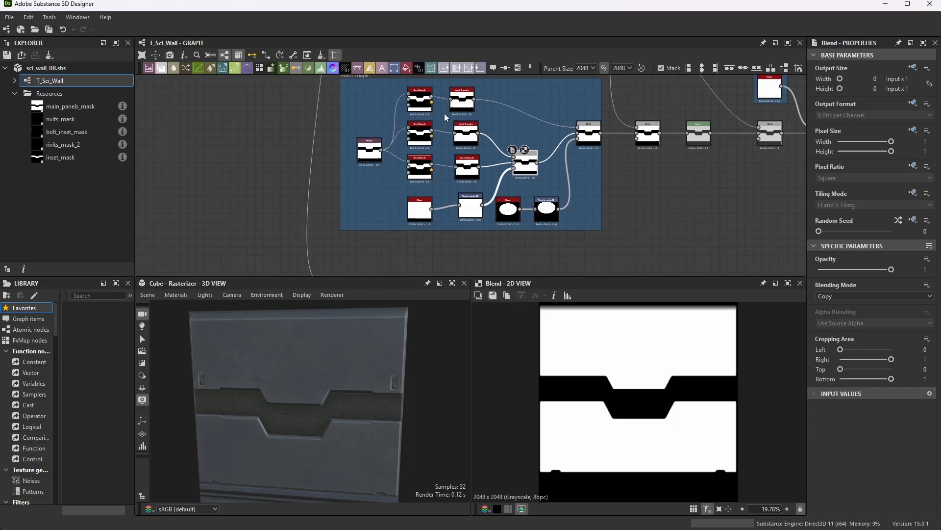
pyautogui.scroll(5, 440, 103)
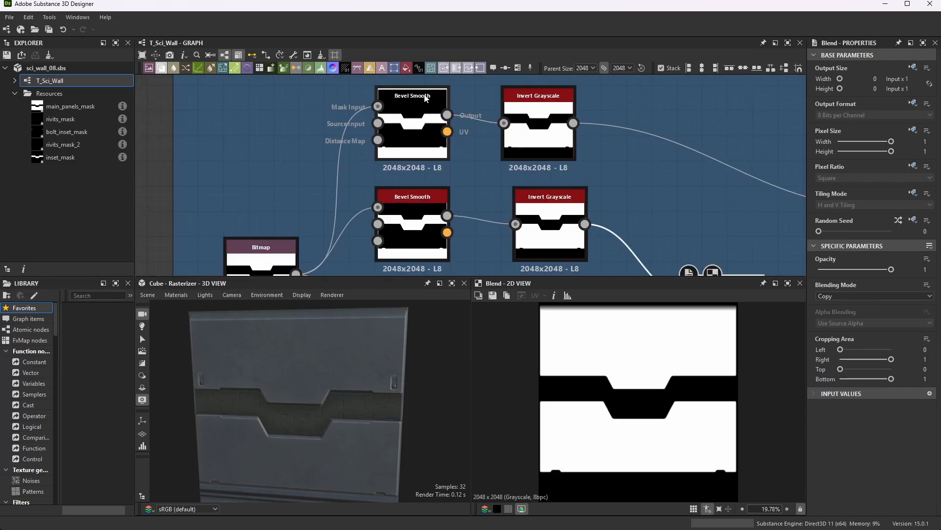
pyautogui.doubleClick(431, 100)
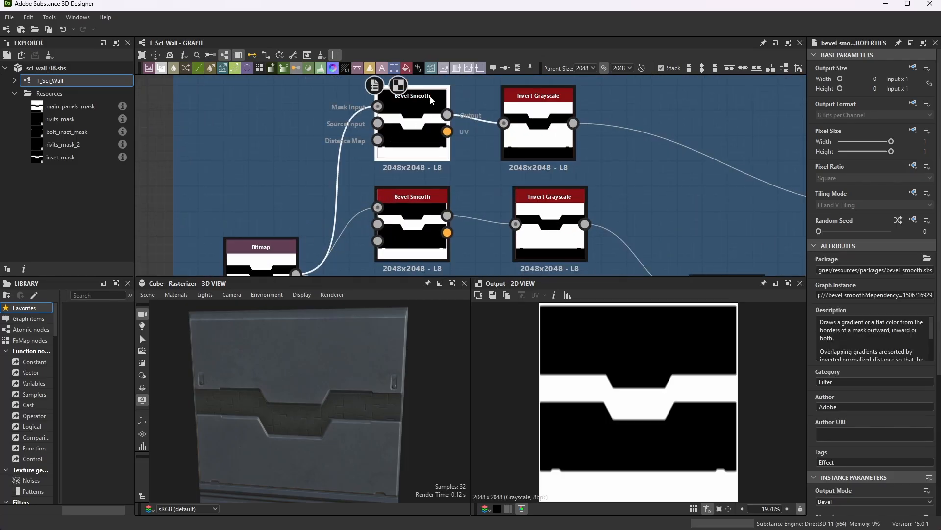
pyautogui.scroll(-5, 840, 417)
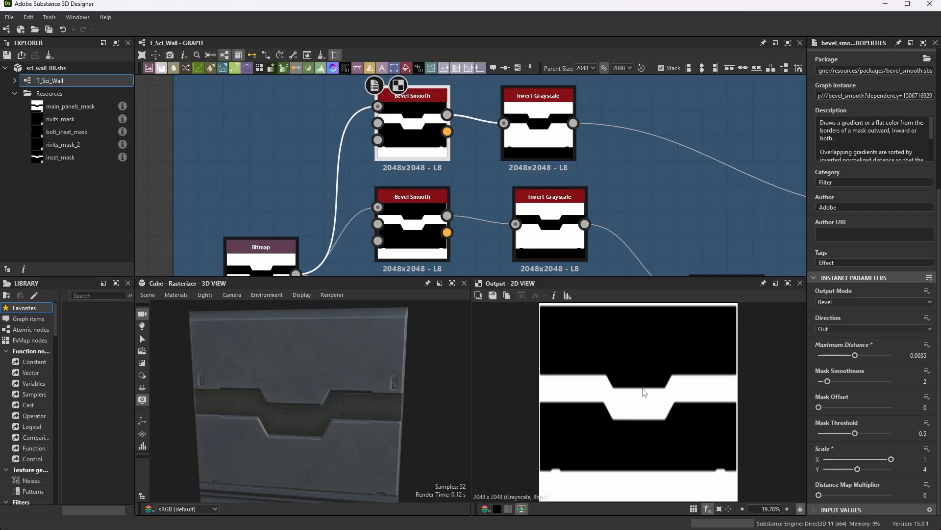
pyautogui.scroll(8, 659, 397)
pyautogui.scroll(3, 557, 382)
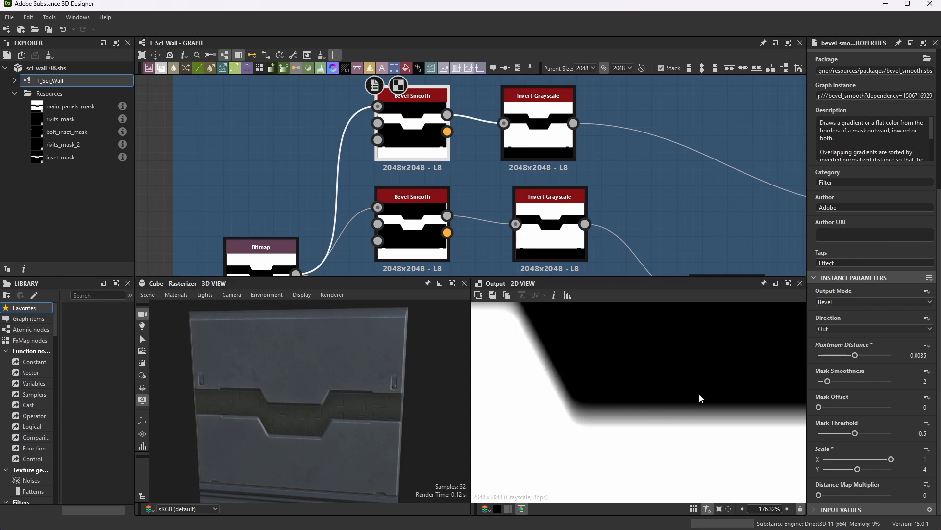
# - Compare the uppermost bevel's gradient at the mask's side border and inset corners with the cube's inset edges
pyautogui.scroll(-10, 700, 393)
pyautogui.scroll(2, 583, 388)
pyautogui.scroll(5, 515, 363)
pyautogui.scroll(3, 456, 355)
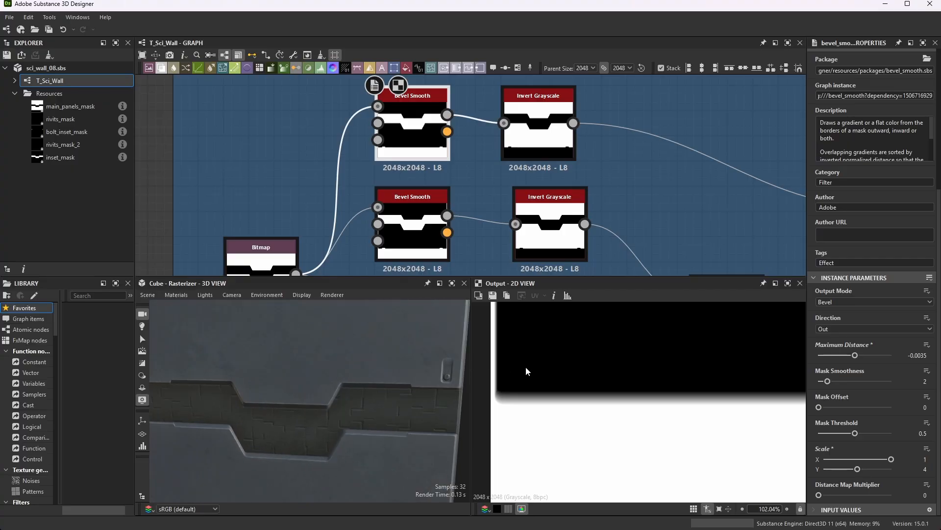
pyautogui.scroll(2, 520, 378)
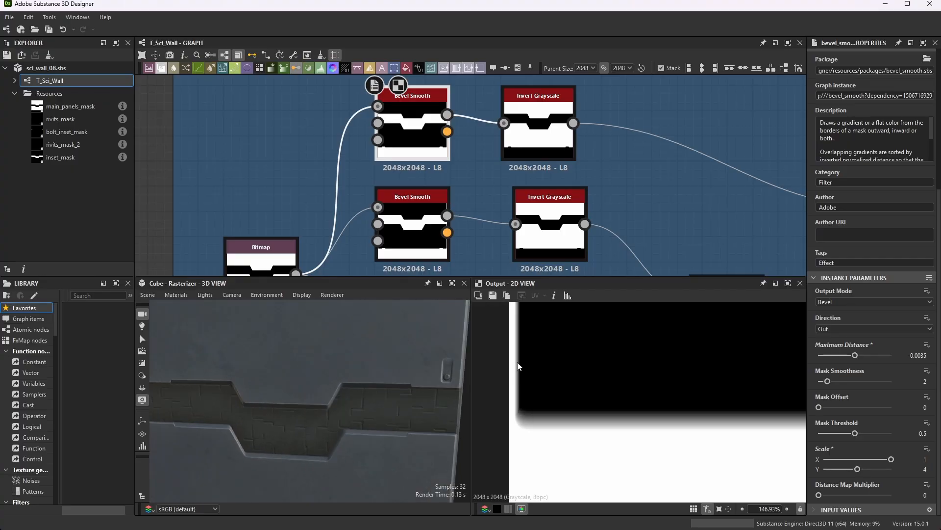
pyautogui.scroll(-3, 522, 384)
pyautogui.scroll(3, 589, 363)
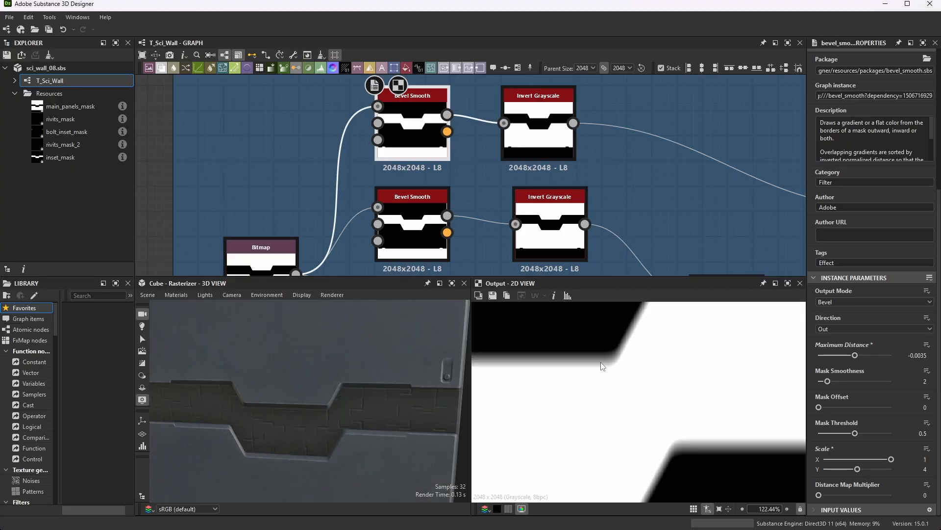
# - Examine the uppermost bevel's gradient around the inset's sloped corners up close in the 2D view
pyautogui.moveTo(514, 163); pyautogui.dragTo(502, 192, button='middle')
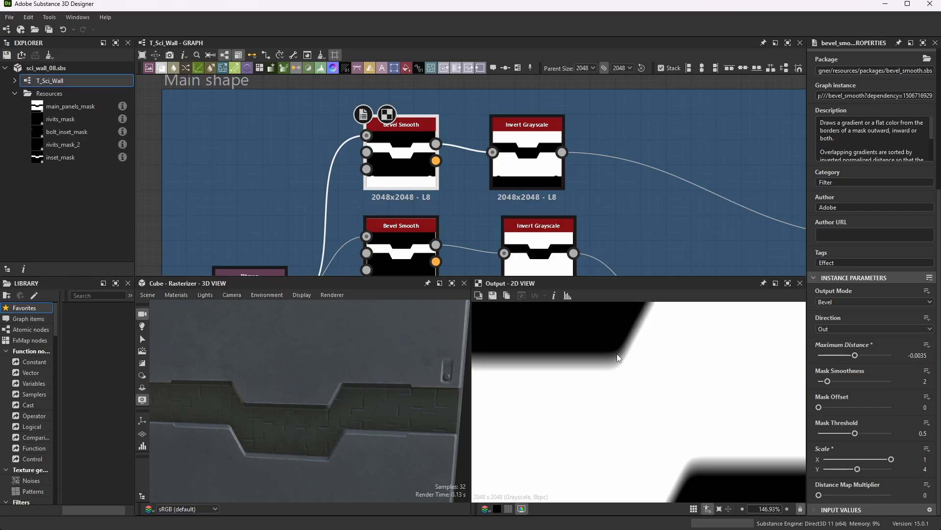
pyautogui.scroll(-1, 653, 343)
pyautogui.scroll(5, 662, 363)
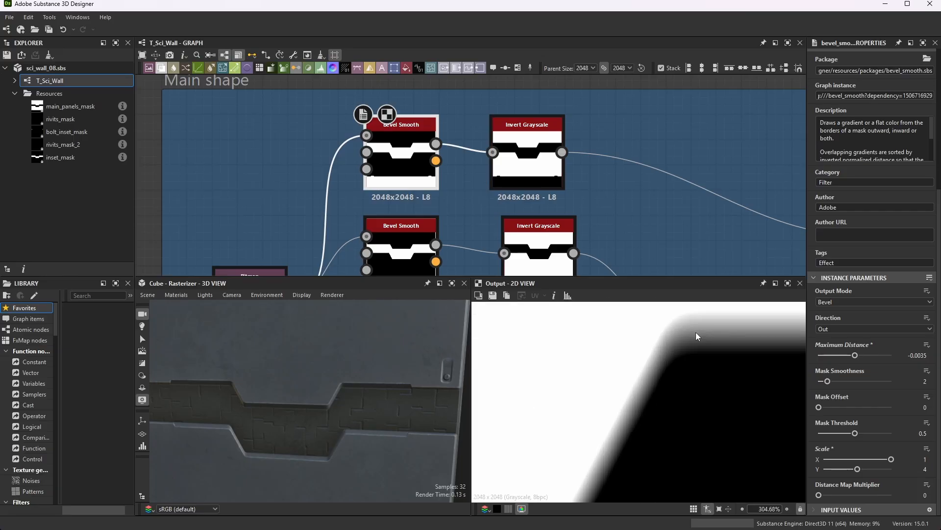
# - Display the Invert Grayscale node after the uppermost Bevel Smooth and examine the whole inverted mask
pyautogui.scroll(-4, 554, 202)
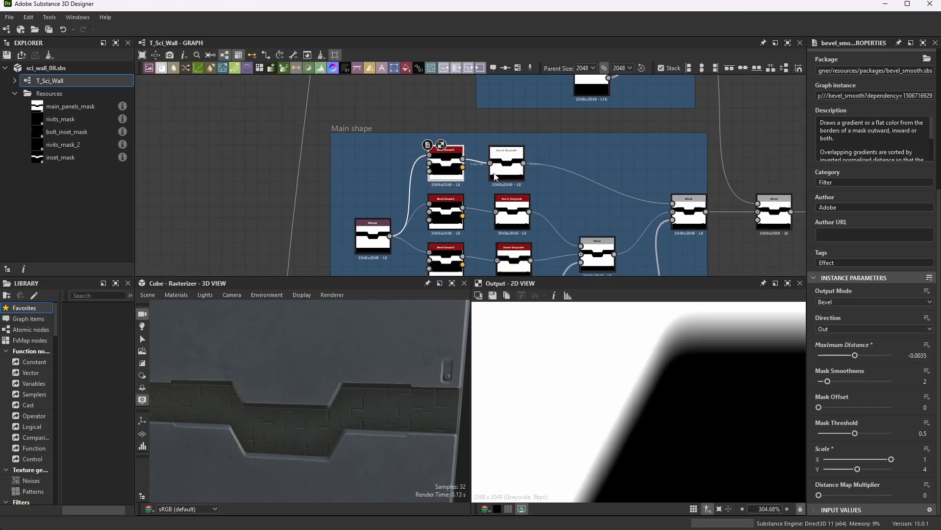
pyautogui.scroll(4, 513, 154)
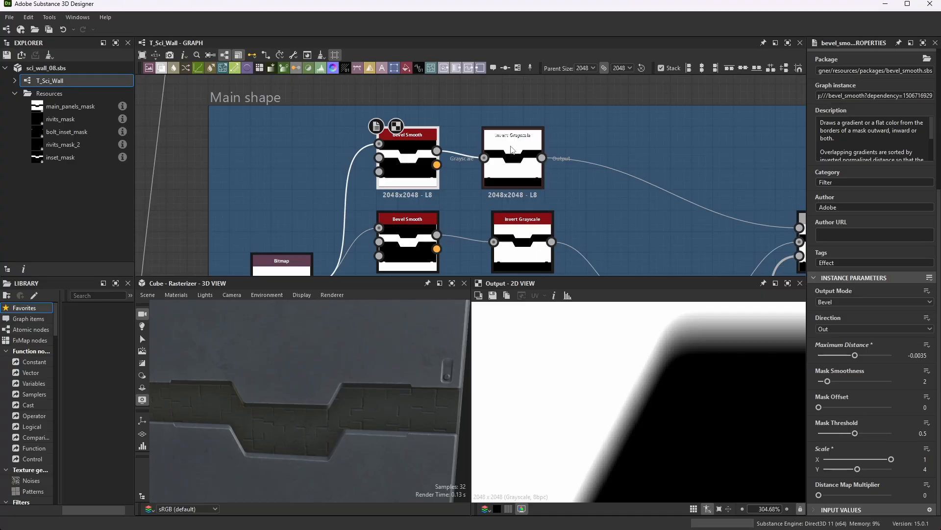
pyautogui.doubleClick(511, 149)
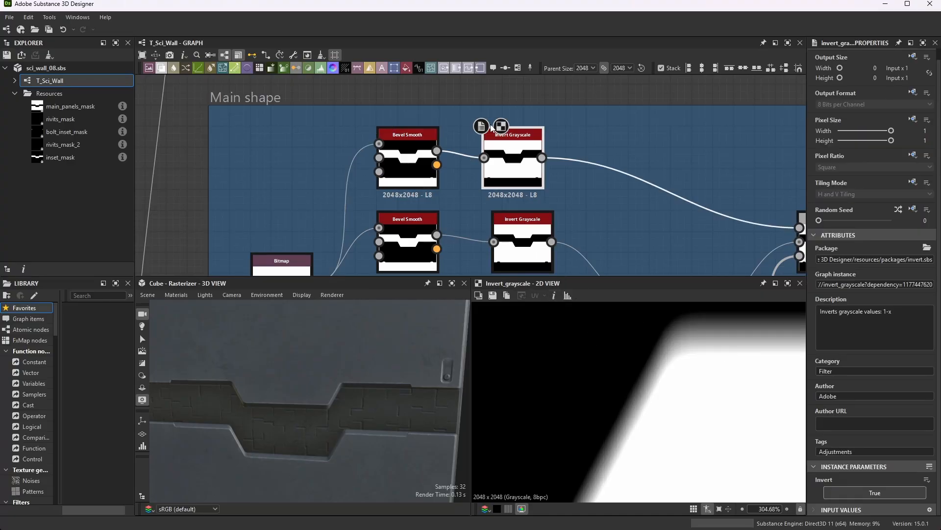
pyautogui.scroll(-5, 656, 355)
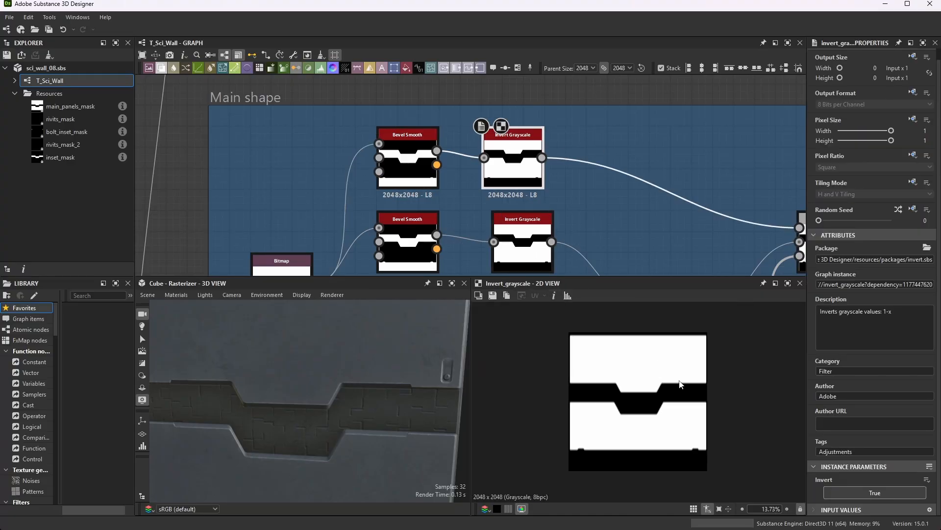
pyautogui.scroll(2, 681, 387)
pyautogui.scroll(-2, 512, 154)
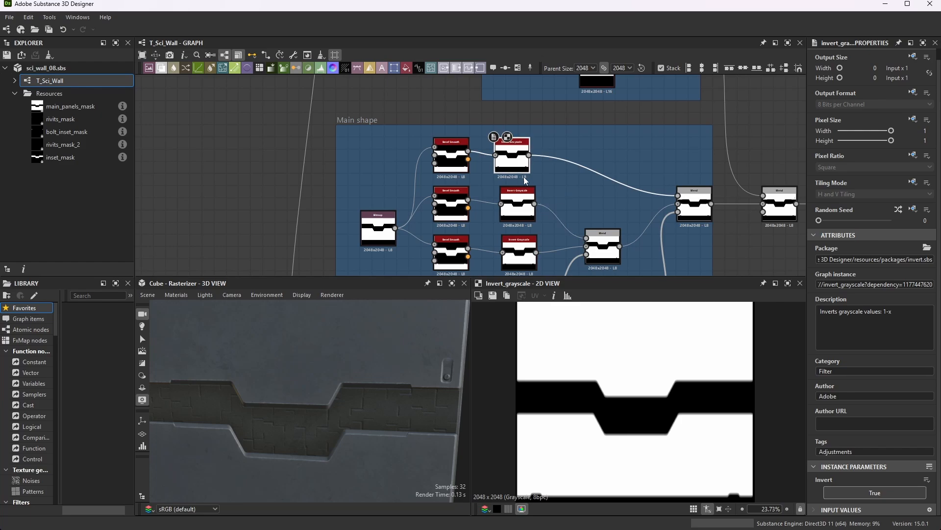
# - Select the Blend node that combines the two lower inverted bevels and review its blending mode and mask input
pyautogui.scroll(-1, 522, 180)
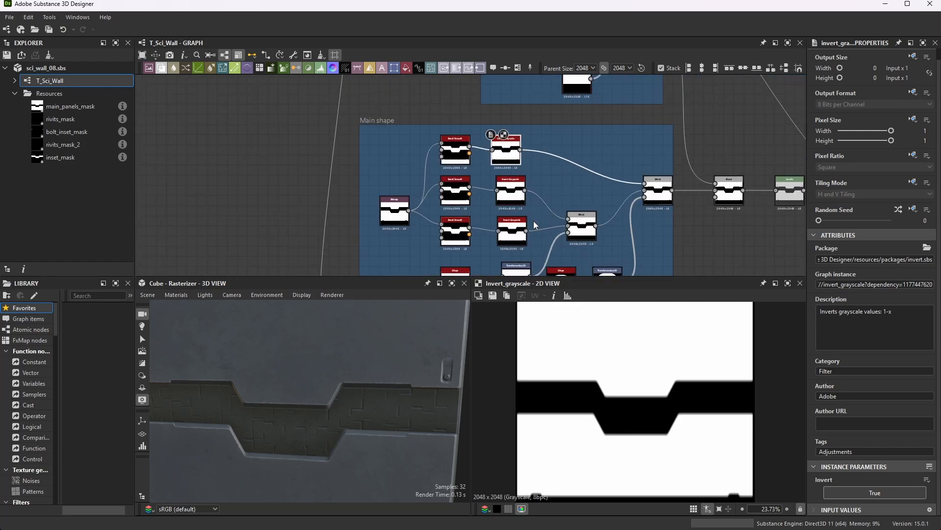
pyautogui.scroll(5, 613, 228)
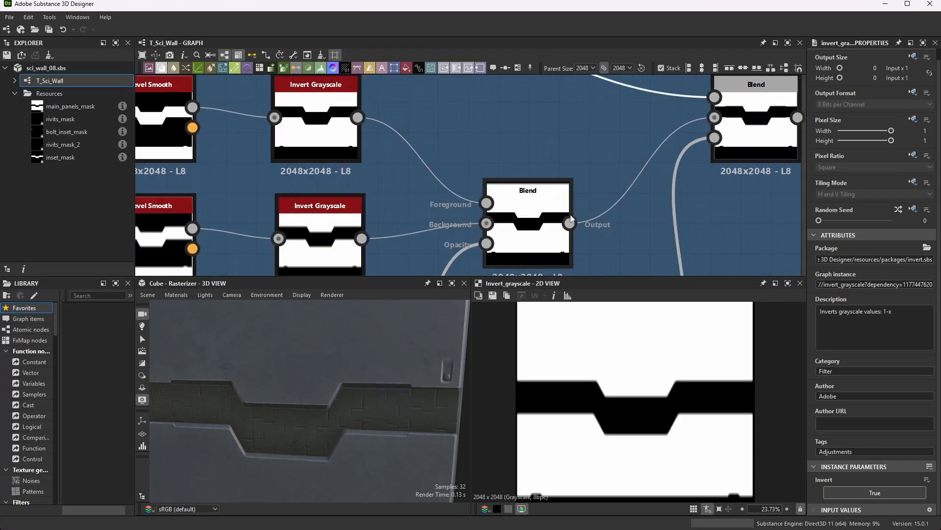
pyautogui.scroll(-2, 531, 206)
pyautogui.click(496, 198)
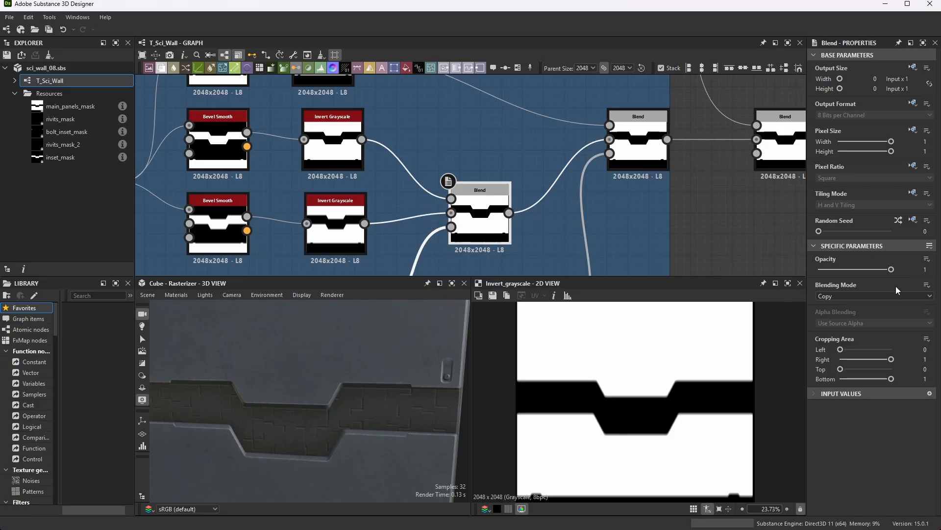
pyautogui.scroll(-4, 599, 170)
pyautogui.scroll(1, 475, 247)
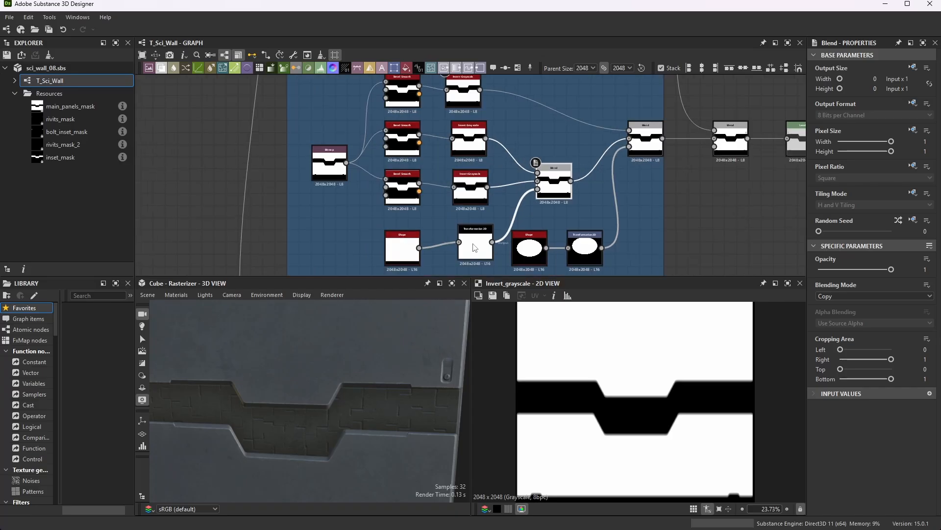
# - Select the final Blend node of the Main shape frame and review its parameters and three inputs
pyautogui.scroll(3, 678, 135)
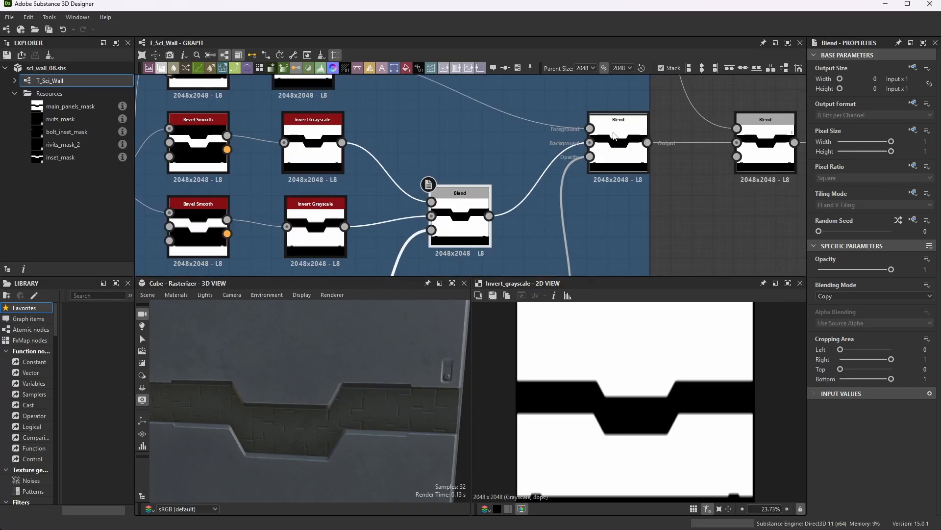
pyautogui.scroll(-5, 411, 239)
pyautogui.scroll(5, 498, 197)
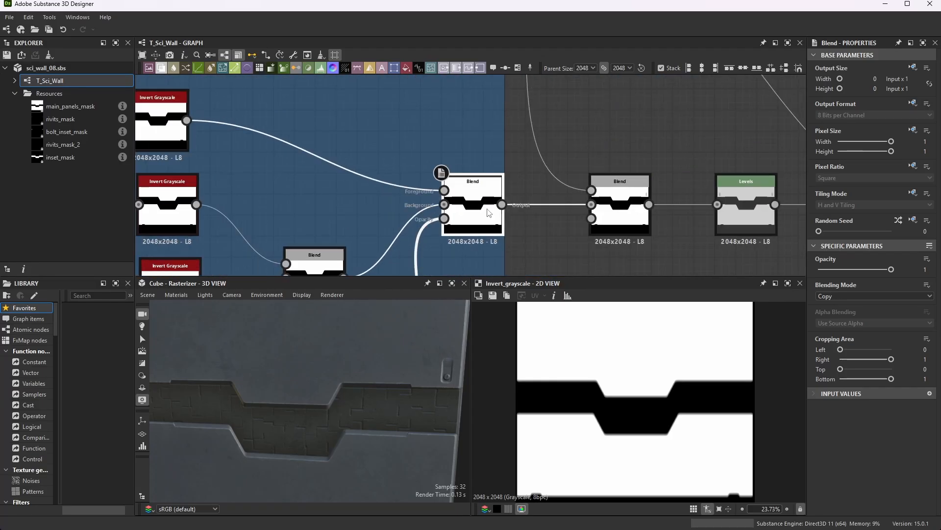
pyautogui.scroll(-5, 485, 147)
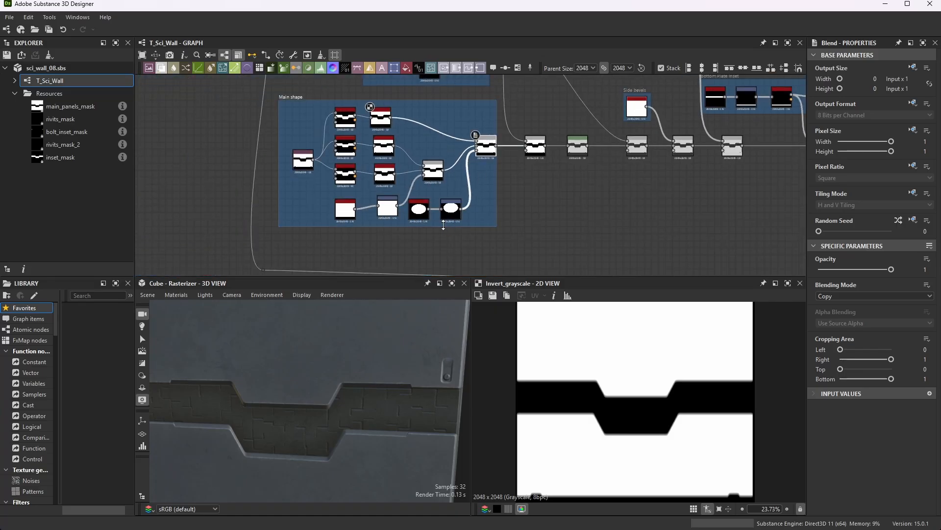
# - Display the disc Shape node and examine its parameters, followed by the Transformation 2D node that offsets it
pyautogui.scroll(6, 375, 219)
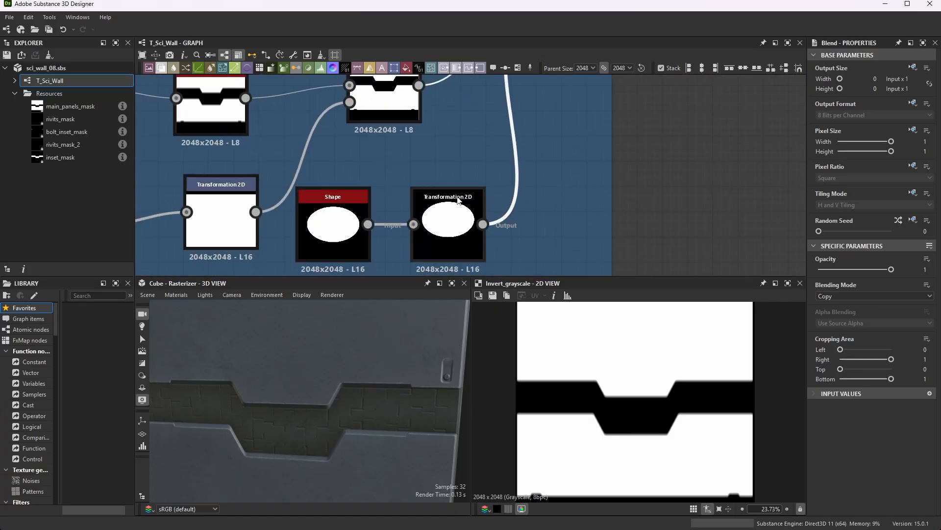
pyautogui.doubleClick(357, 202)
pyautogui.scroll(-3, 875, 445)
pyautogui.scroll(-2, 875, 445)
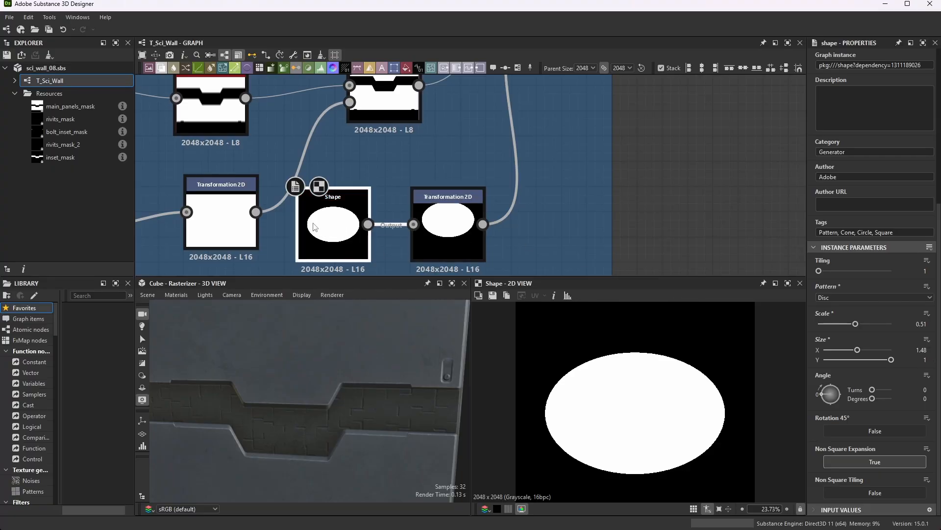
pyautogui.click(474, 202)
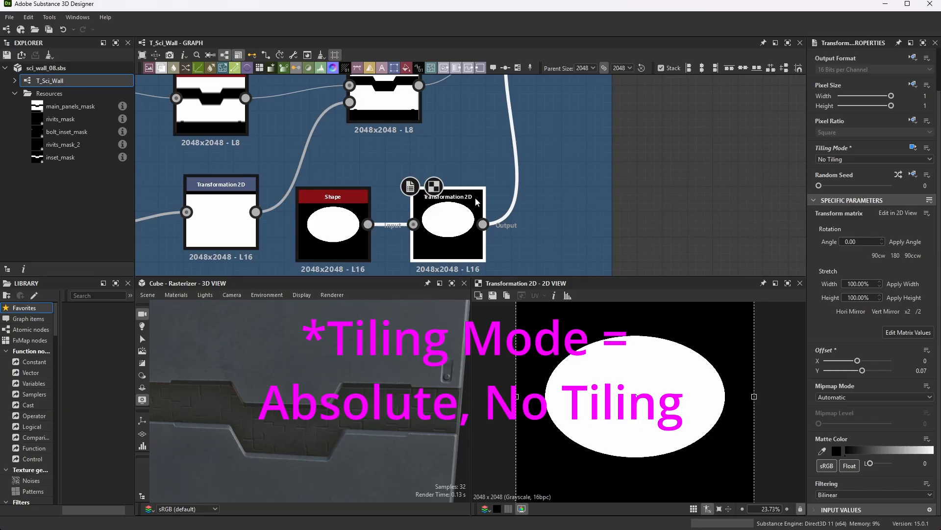
# - Display the Main shape's final Blend node, which uses the disc as its opacity mask, in the 2D view
pyautogui.scroll(-5, 475, 201)
pyautogui.scroll(6, 539, 130)
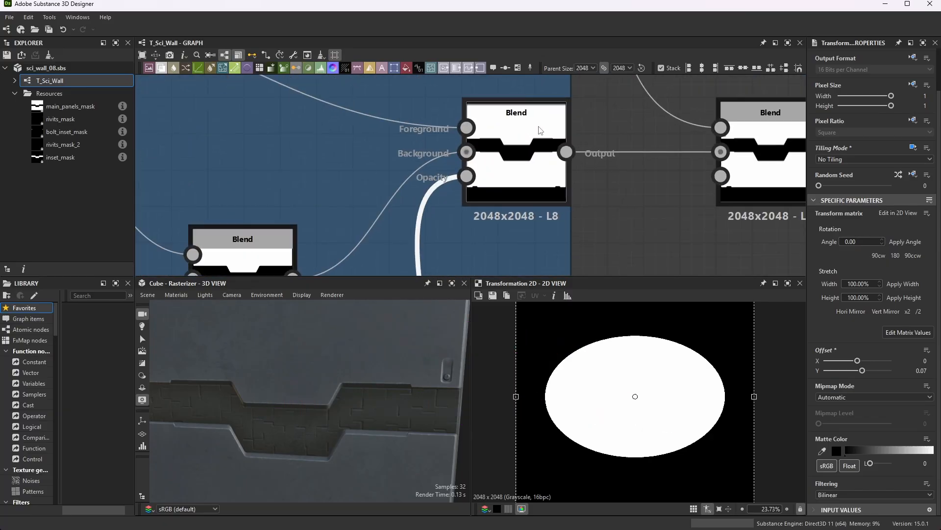
pyautogui.scroll(2, 540, 130)
pyautogui.click(538, 132)
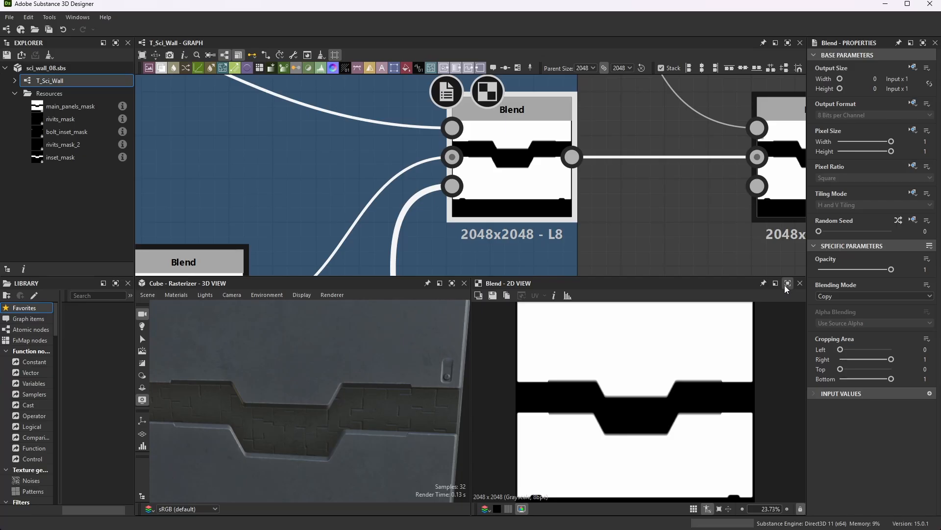
# - Examine the final Blend's stepped inset edges in a maximized 2D view, and restore the layout
pyautogui.scroll(-6, 582, 176)
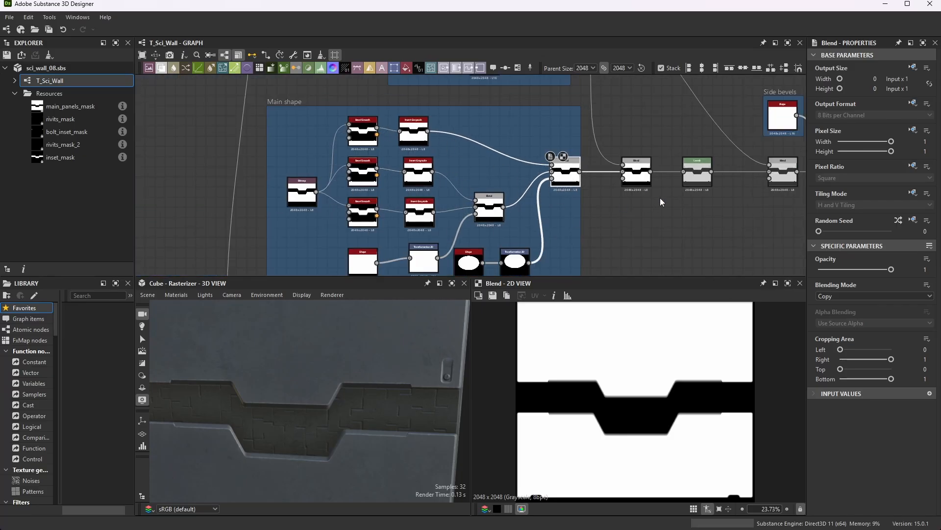
pyautogui.scroll(3, 660, 198)
pyautogui.click(788, 284)
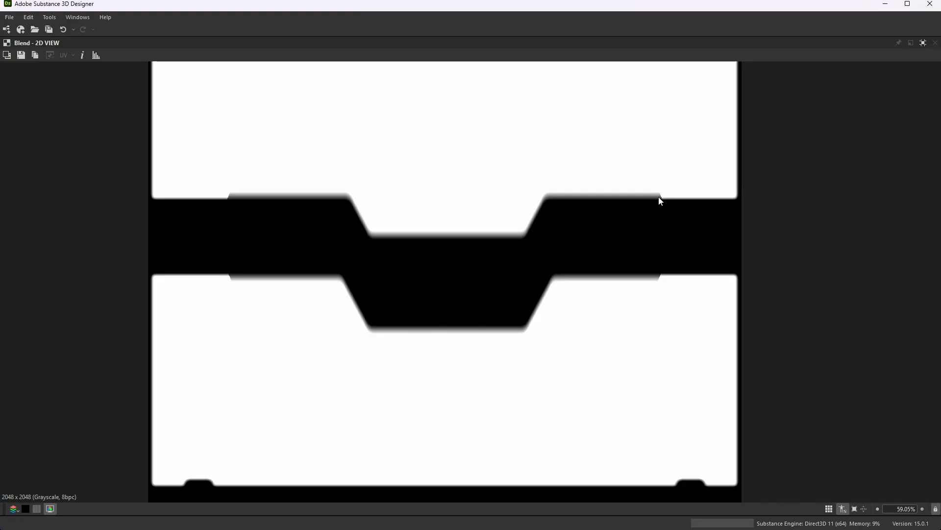
pyautogui.click(923, 42)
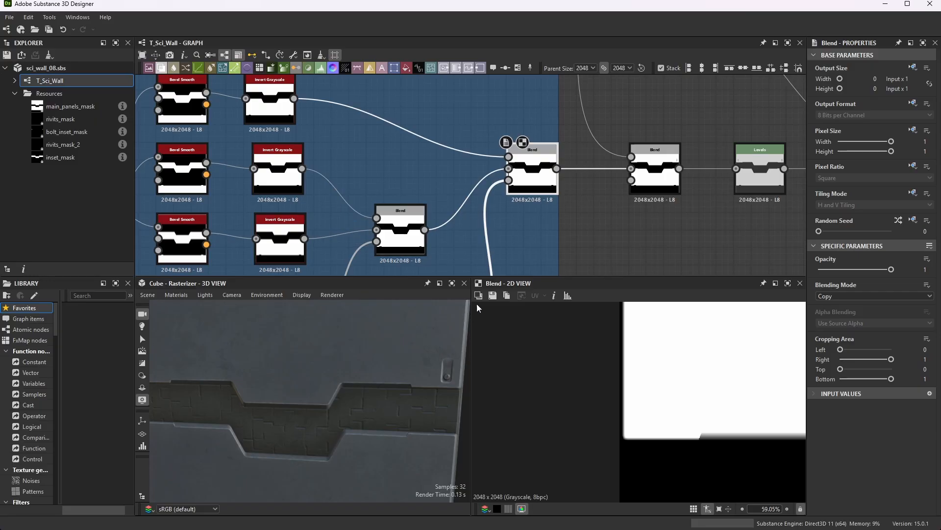
# - Inspect the cube's stepped inset bevels from several angles in a maximized 3D view, and restore the layout
pyautogui.click(451, 283)
pyautogui.moveTo(763, 216); pyautogui.dragTo(671, 192, button='middle')
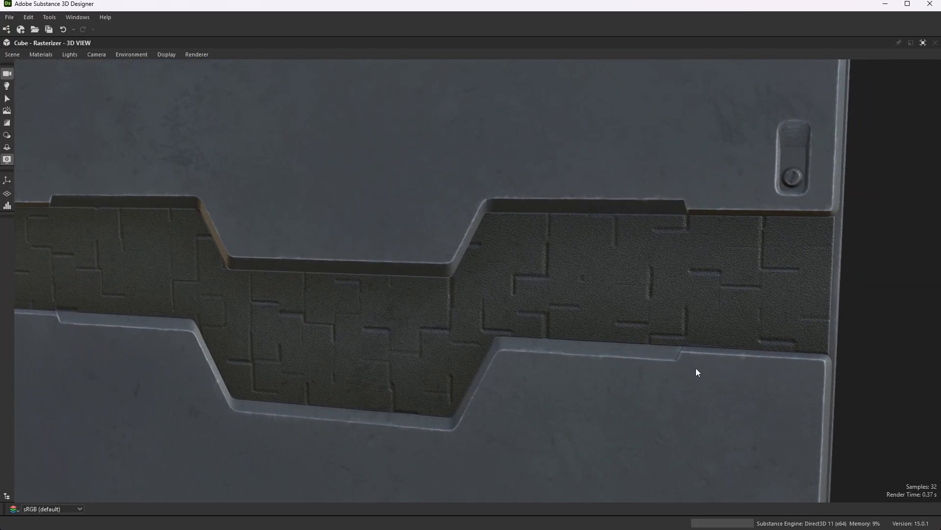
pyautogui.scroll(-3, 678, 352)
pyautogui.moveTo(554, 301); pyautogui.dragTo(285, 246)
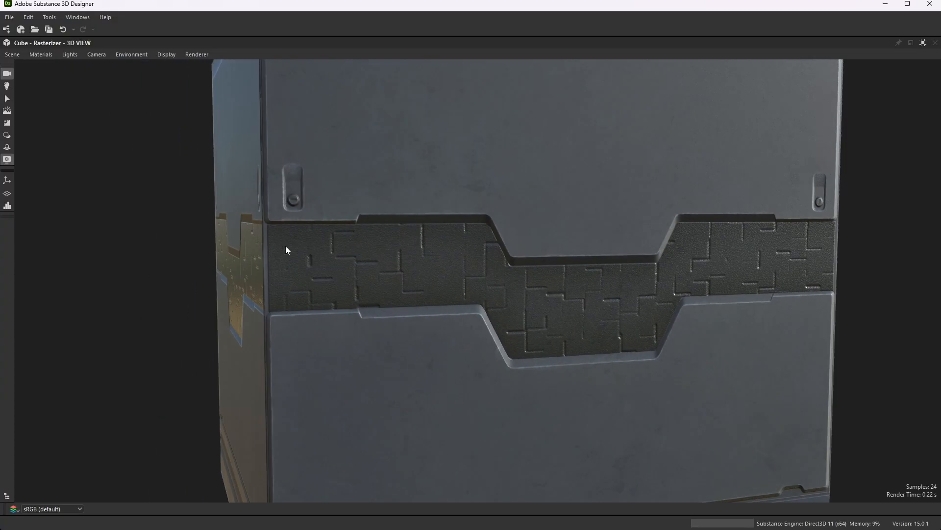
pyautogui.scroll(-3, 368, 306)
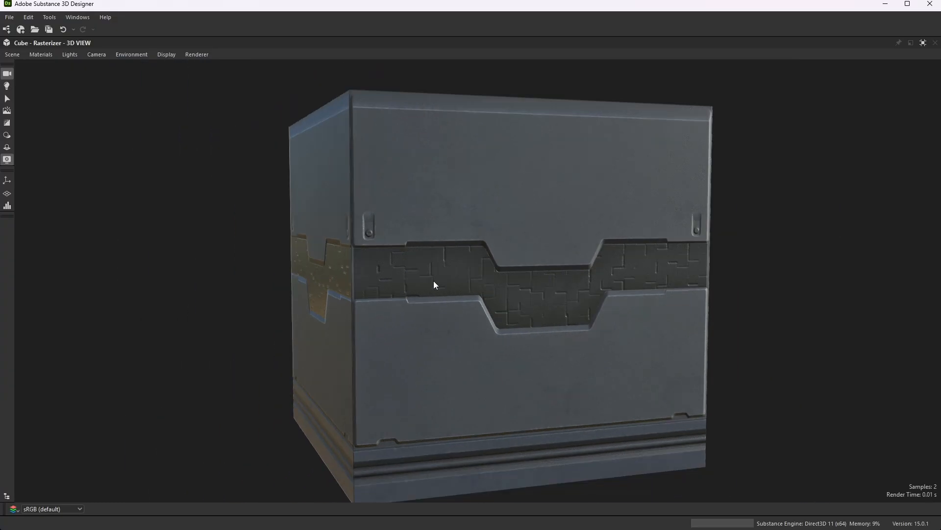
pyautogui.moveTo(435, 284); pyautogui.dragTo(616, 240)
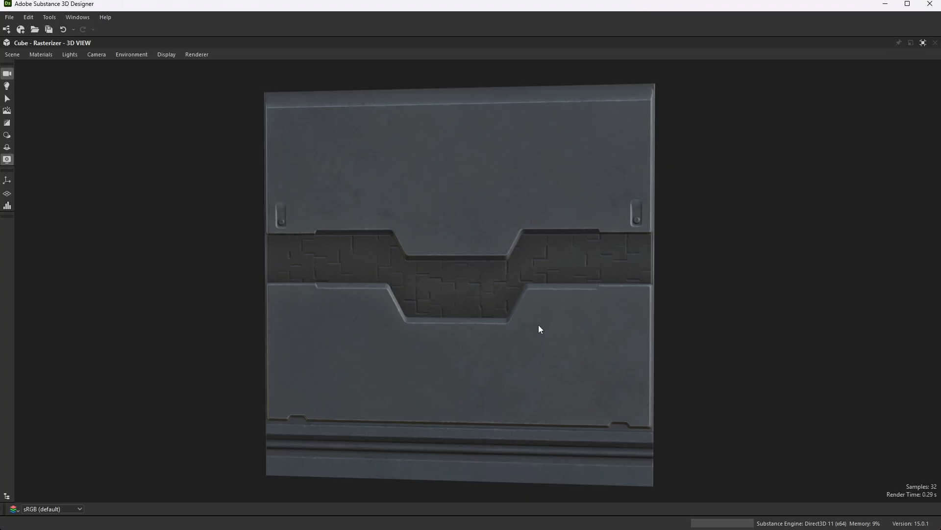
pyautogui.click(924, 43)
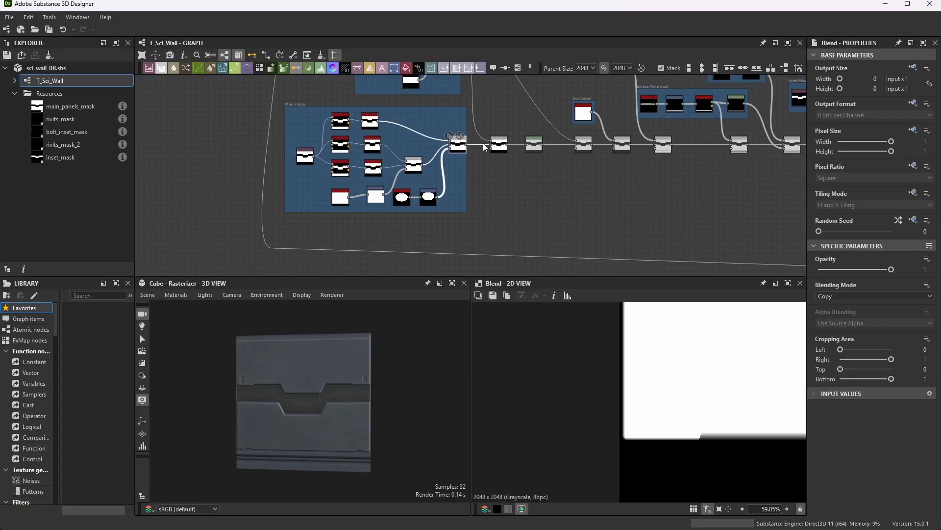
# - Select the bolt_inset_mask Bitmap node in the frame above Main shape and review its Grayscale color mode
pyautogui.scroll(-3, 425, 197)
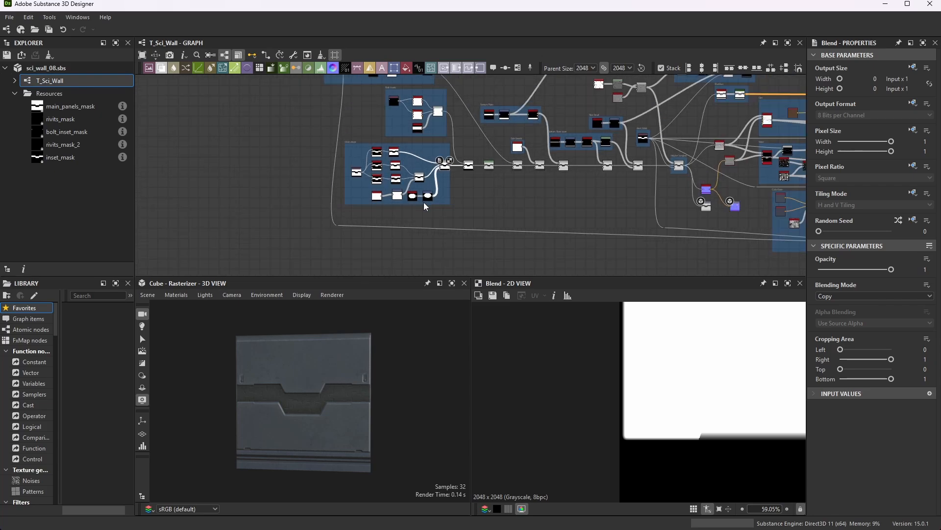
pyautogui.scroll(4, 430, 104)
pyautogui.scroll(-3, 432, 162)
pyautogui.scroll(4, 437, 180)
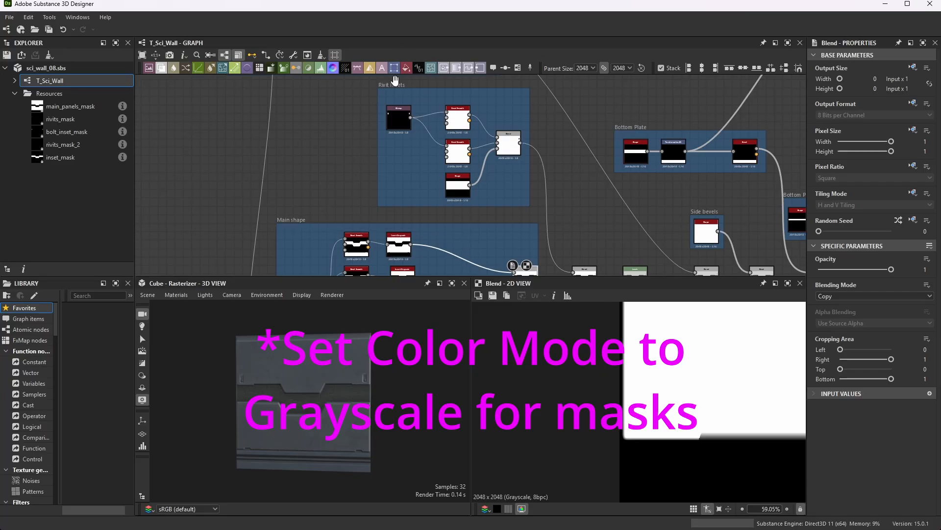
pyautogui.scroll(7, 399, 106)
pyautogui.click(416, 122)
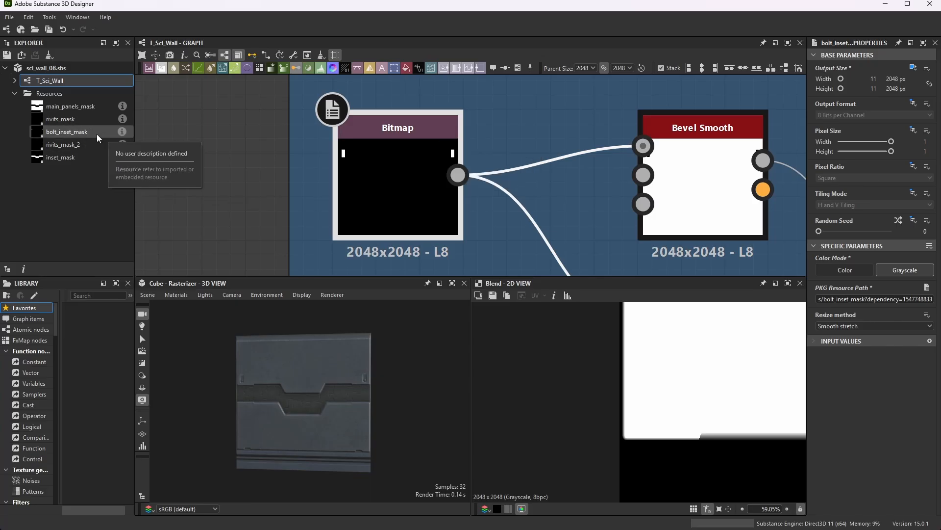
pyautogui.scroll(2, 382, 134)
pyautogui.scroll(-6, 410, 143)
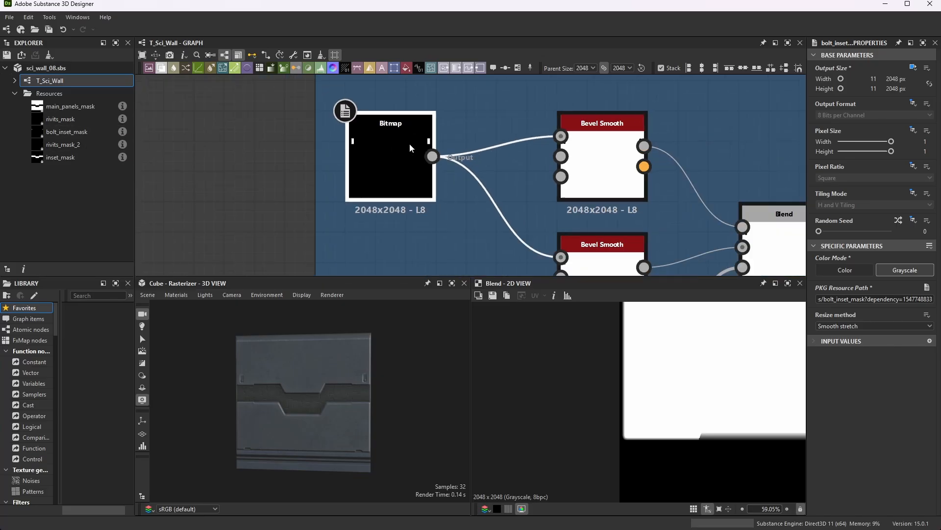
# - Display the upper Bevel Smooth node fed by the bolt inset mask and examine its instance parameters
pyautogui.scroll(2, 493, 189)
pyautogui.scroll(5, 439, 131)
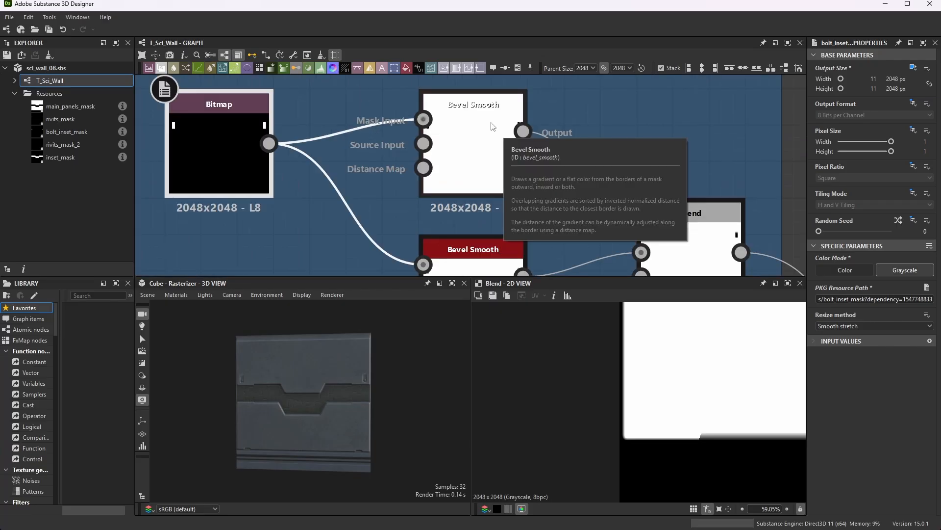
pyautogui.doubleClick(464, 139)
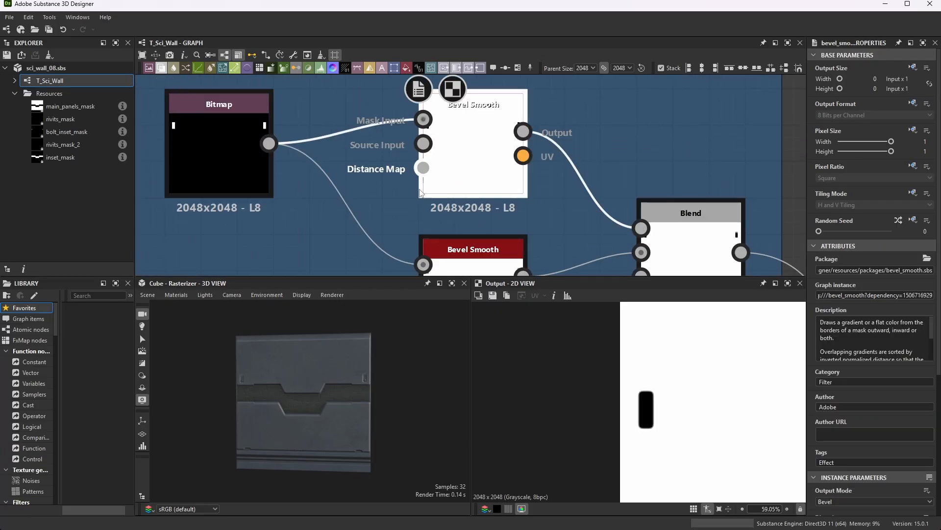
pyautogui.scroll(-4, 868, 413)
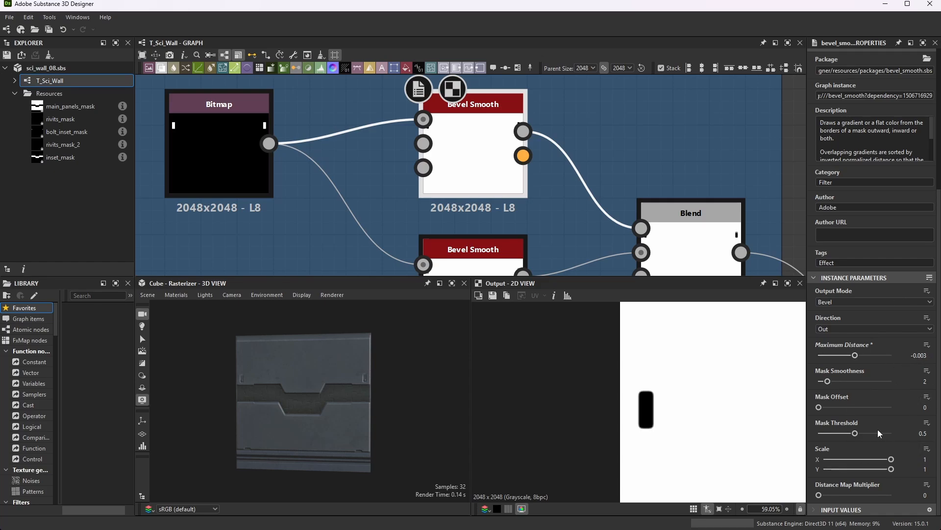
pyautogui.scroll(-3, 636, 183)
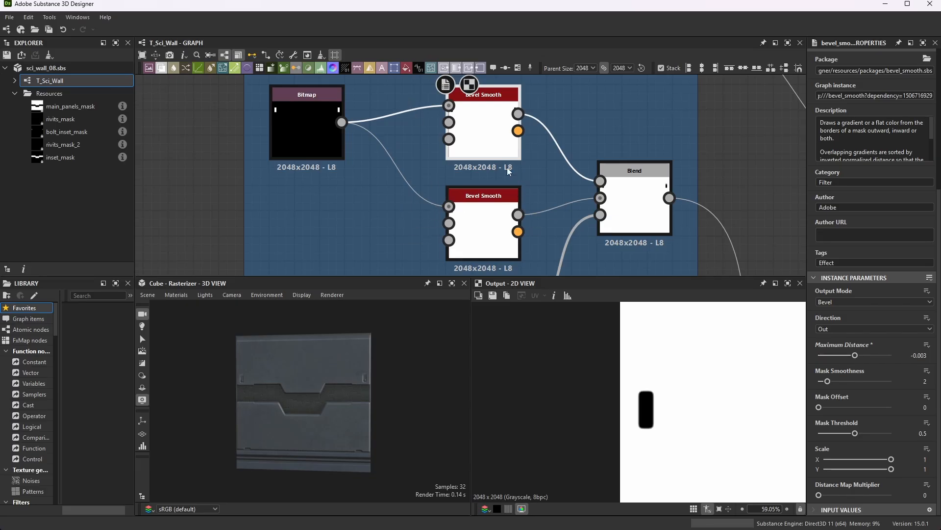
# - Compare the bolt inset edges of the upper and lower Bevel Smooth nodes up close in the 2D view
pyautogui.scroll(1, 481, 99)
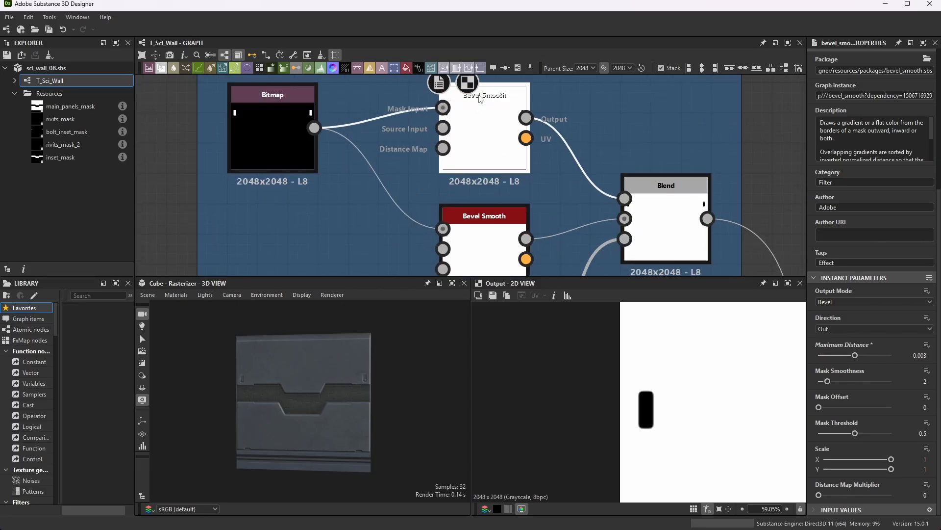
pyautogui.scroll(3, 483, 98)
pyautogui.scroll(5, 640, 405)
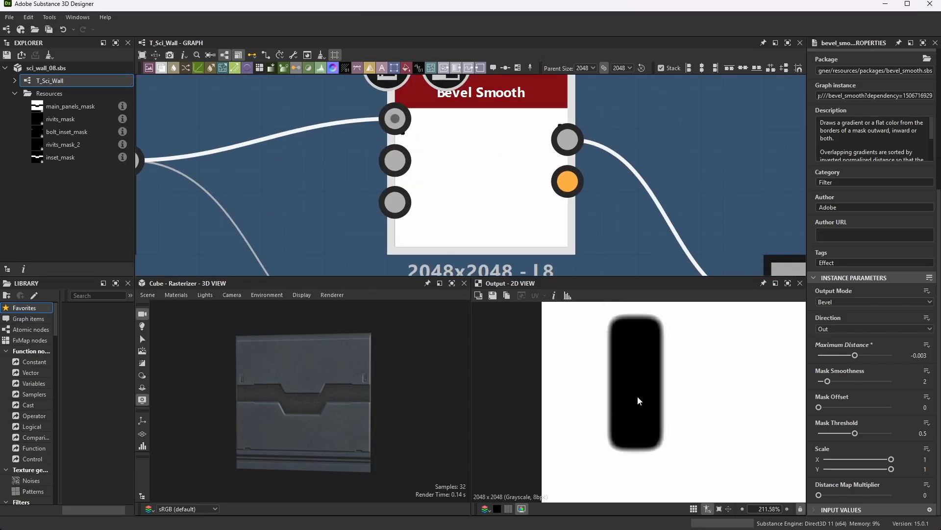
pyautogui.scroll(-4, 583, 167)
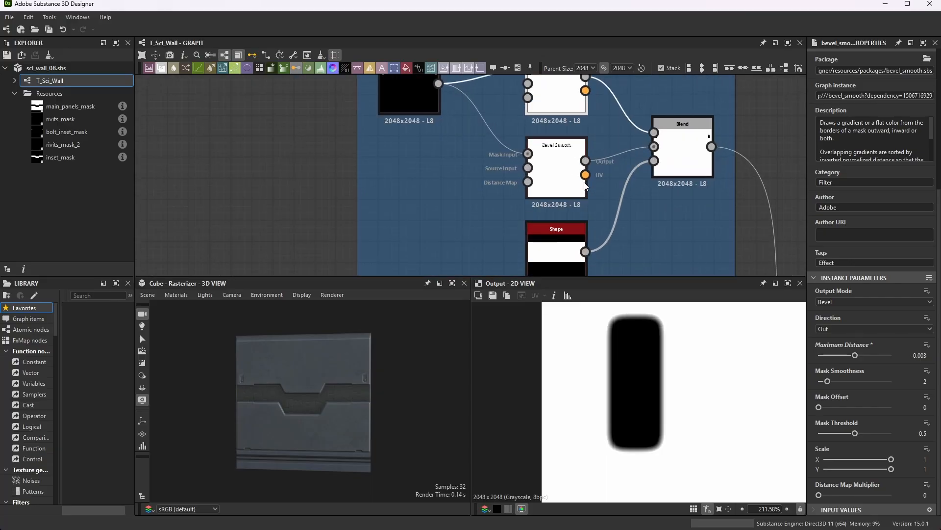
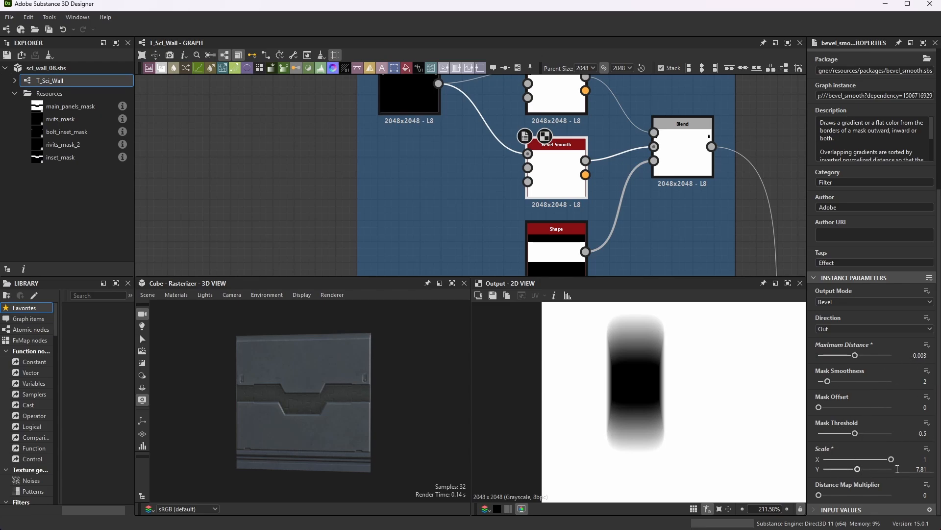
# - Display the Shape node feeding the bolt inset Blend's opacity and examine its pattern, scale and size parameters
pyautogui.scroll(-3, 595, 191)
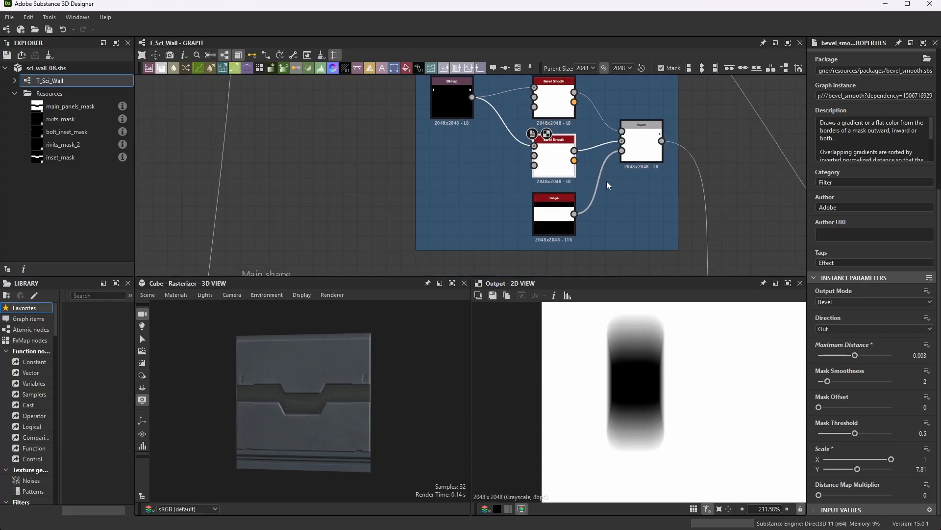
pyautogui.scroll(2, 578, 213)
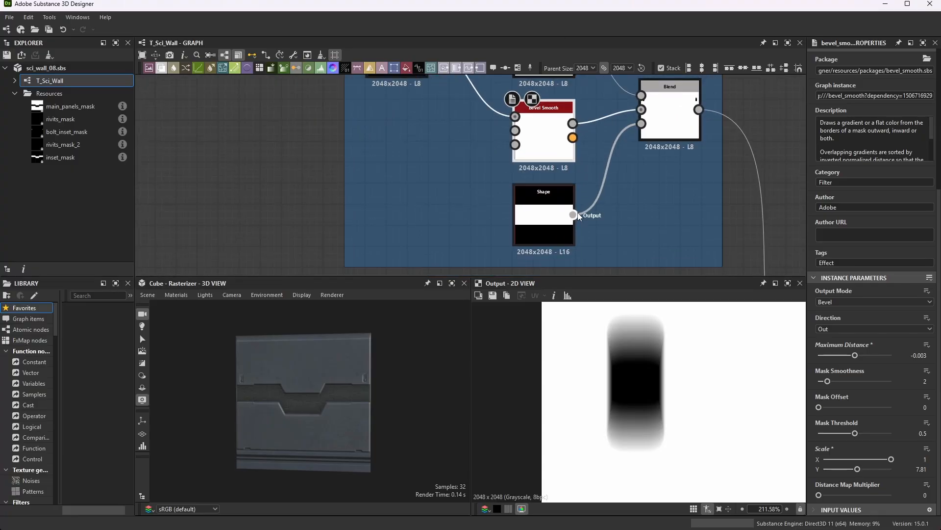
pyautogui.click(564, 191)
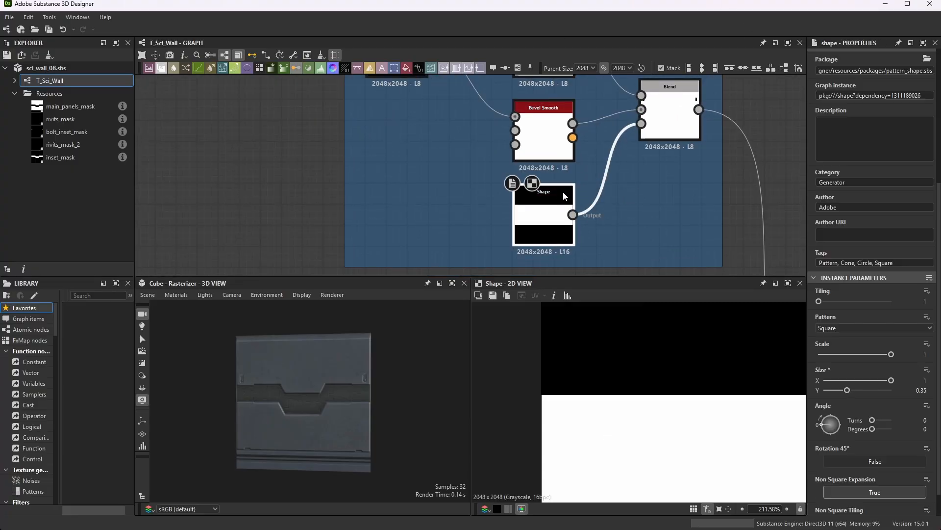
pyautogui.scroll(-2, 652, 233)
pyautogui.scroll(3, 694, 106)
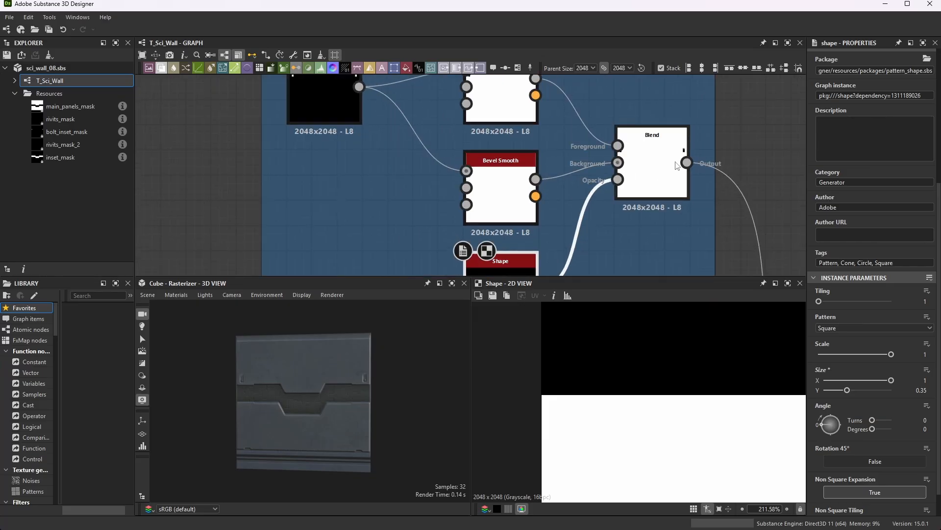
pyautogui.scroll(-3, 662, 108)
pyautogui.scroll(3, 581, 202)
pyautogui.scroll(-2, 578, 198)
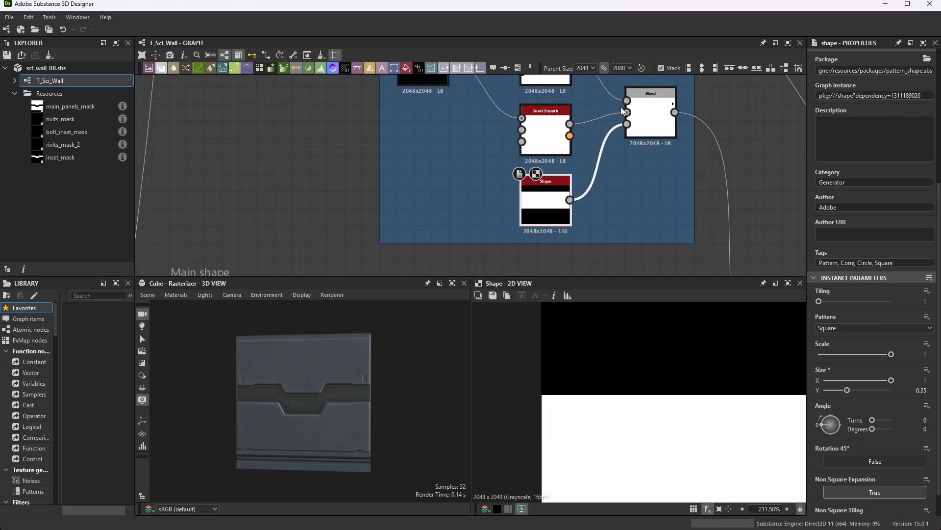
pyautogui.scroll(-1, 850, 373)
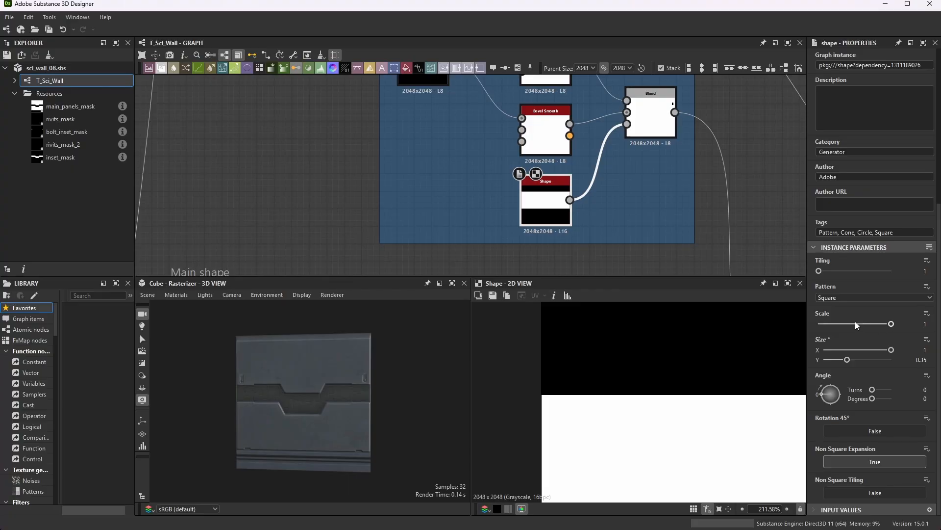
pyautogui.click(923, 324)
# - Display the Blend combining both bolt inset bevels, inspect the insets on the cube in a maximized 3D view, and restore the layout
pyautogui.doubleClick(649, 116)
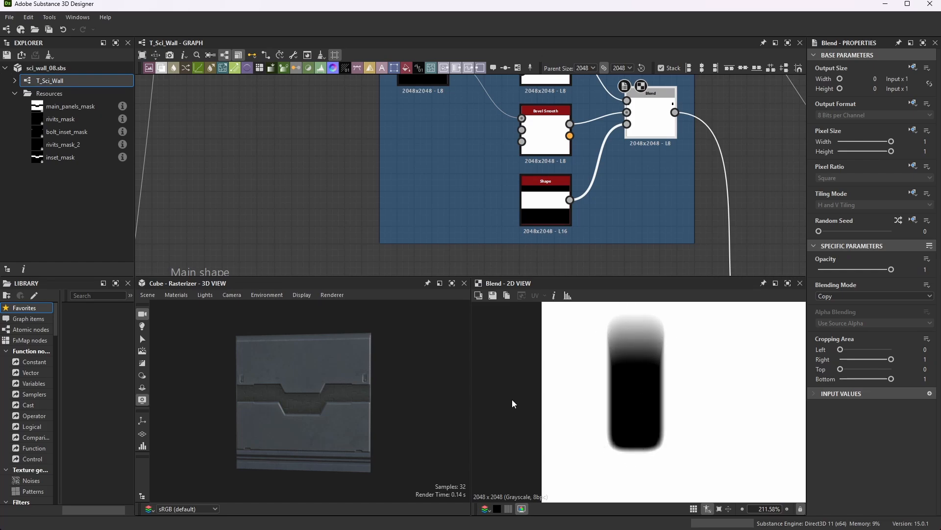
pyautogui.click(451, 283)
pyautogui.moveTo(720, 183); pyautogui.dragTo(662, 206)
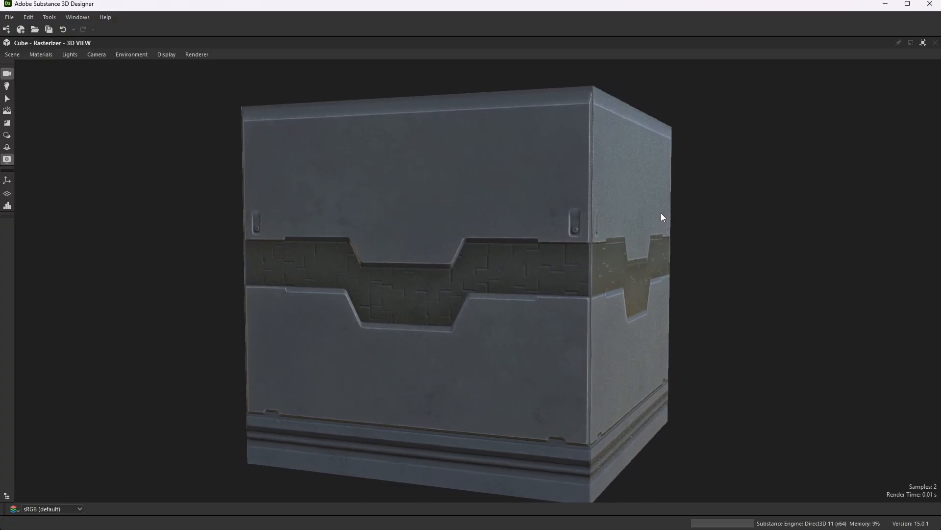
pyautogui.scroll(4, 561, 217)
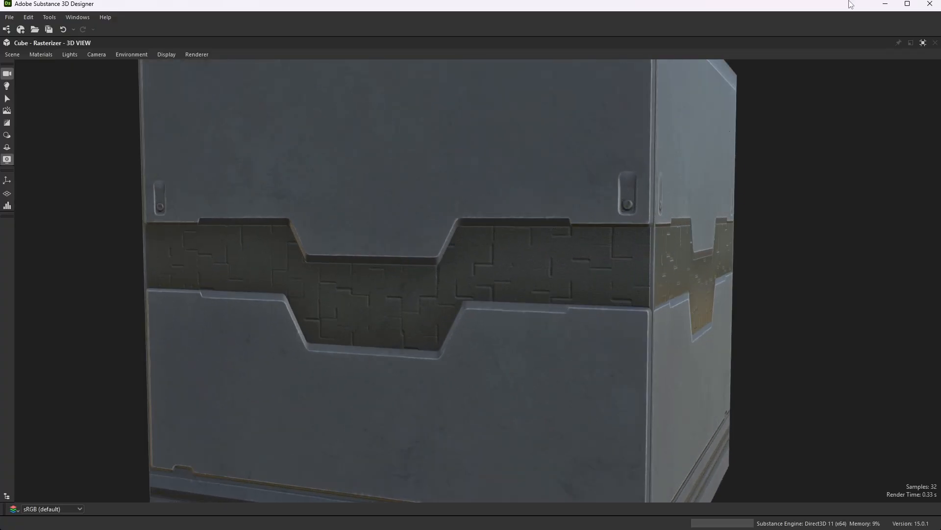
pyautogui.click(922, 44)
# - Display the Blend merging the bolt insets with the Main shape result, and examine its Multiply mode and opacity
pyautogui.scroll(3, 691, 132)
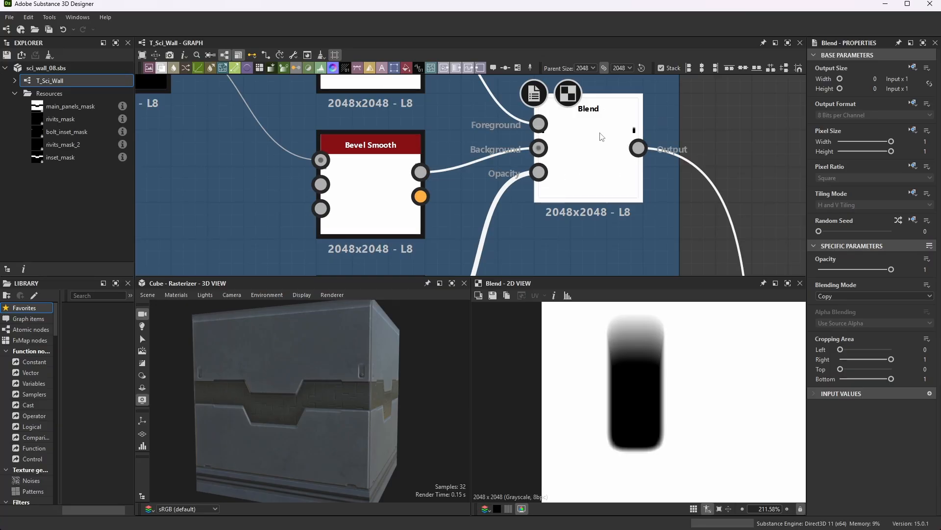
pyautogui.scroll(-6, 659, 210)
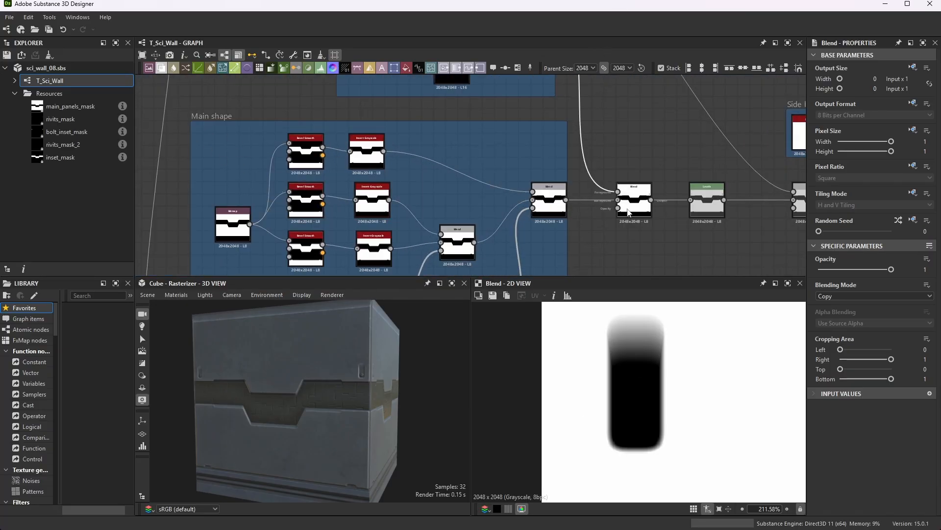
pyautogui.scroll(3, 663, 216)
pyautogui.click(610, 169)
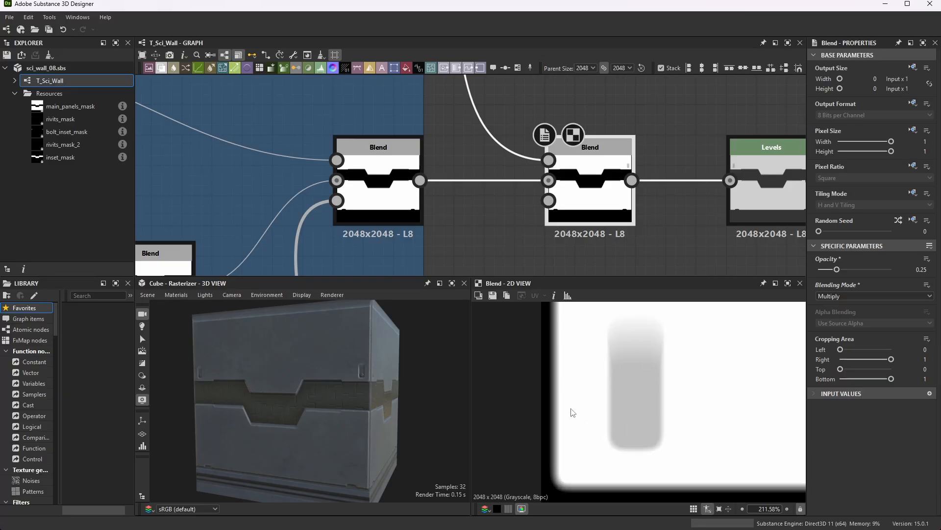
pyautogui.scroll(-5, 609, 206)
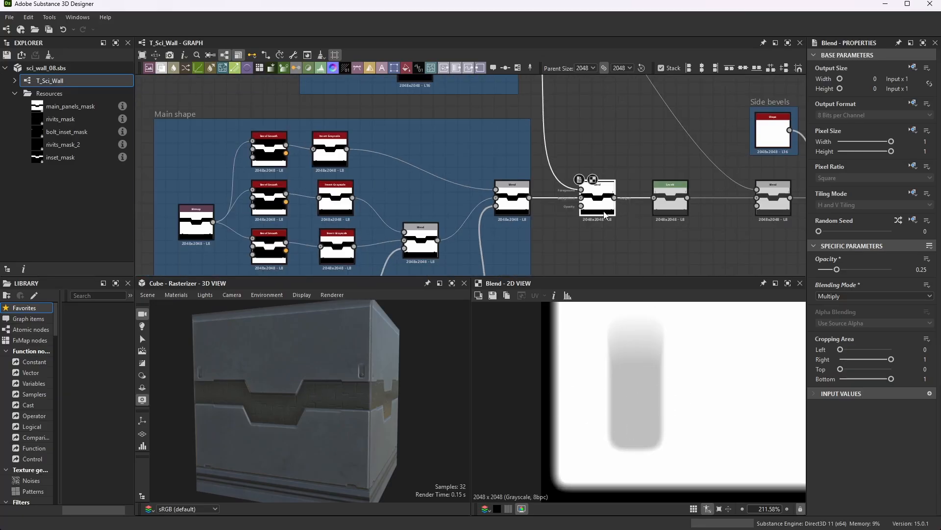
# - Display the Levels node after the Multiply Blend, widen its properties, and examine its output levels as sliders and as a histogram
pyautogui.scroll(8, 628, 195)
pyautogui.scroll(-3, 699, 203)
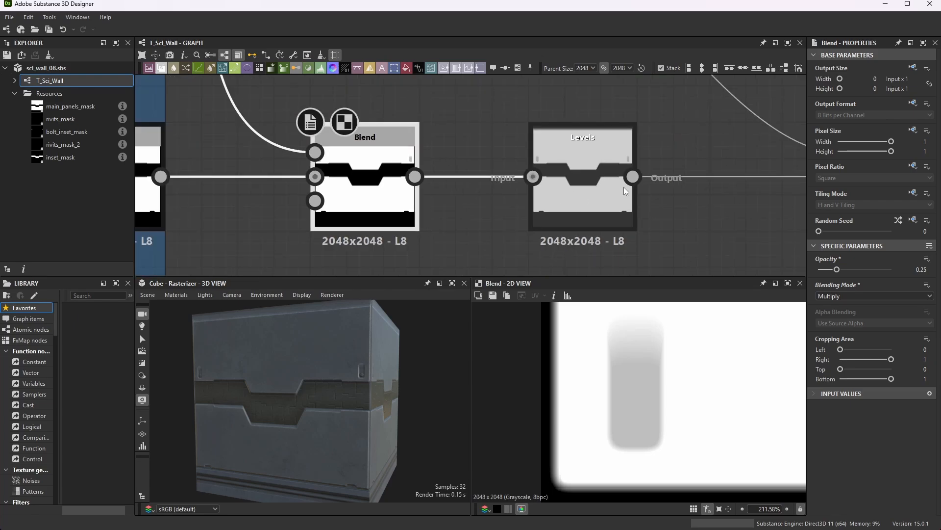
pyautogui.scroll(2, 597, 122)
pyautogui.click(602, 121)
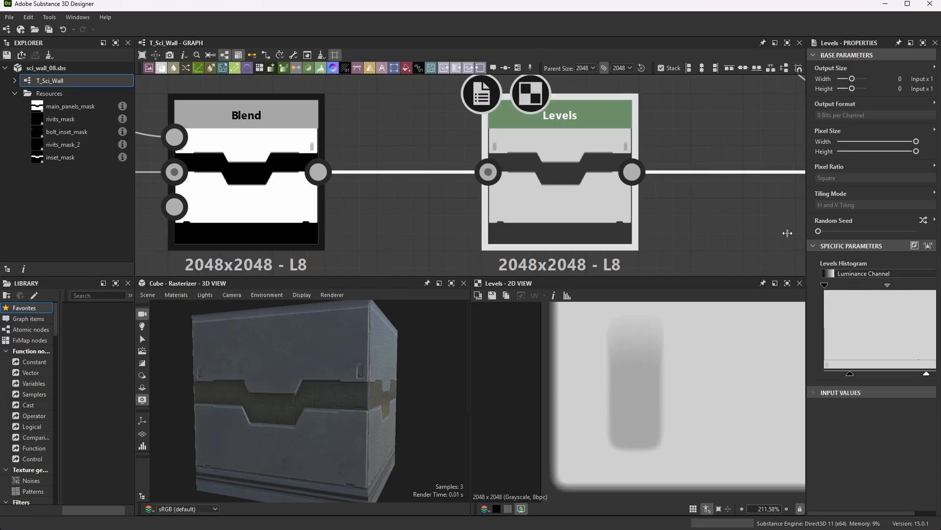
pyautogui.moveTo(807, 231); pyautogui.dragTo(751, 231)
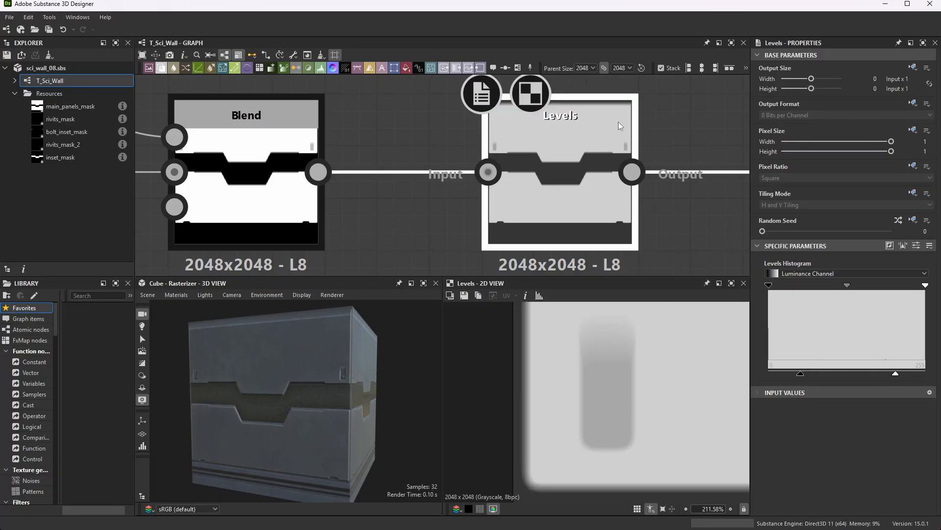
pyautogui.click(929, 246)
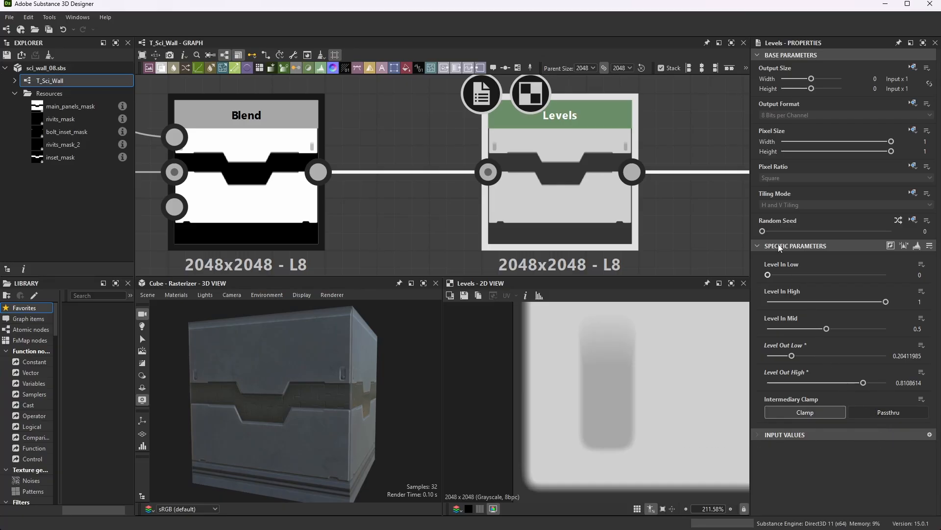
pyautogui.click(904, 244)
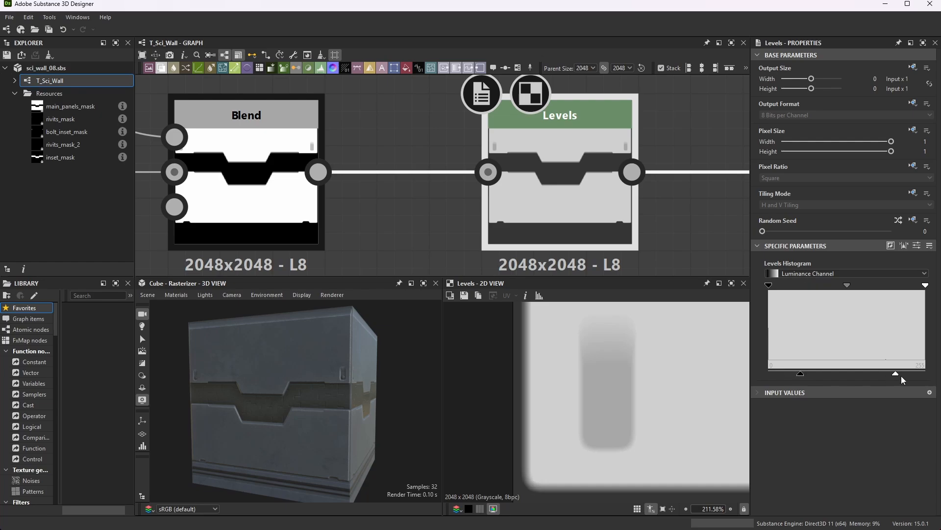
# - Examine the Levels output in the 2D view, the surrounding graph frames, and the bolt inset on the cube up close
pyautogui.scroll(-4, 633, 373)
pyautogui.scroll(1, 654, 354)
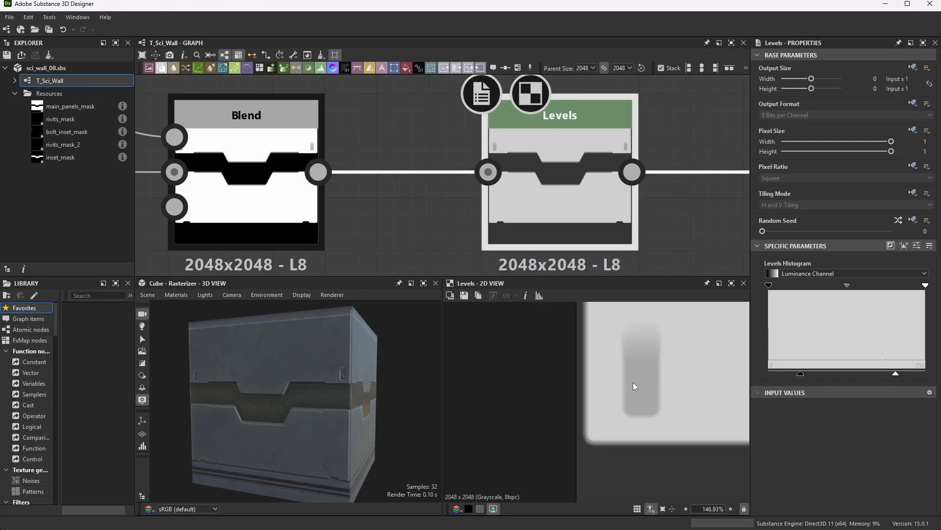
pyautogui.scroll(-8, 638, 376)
pyautogui.scroll(-6, 564, 223)
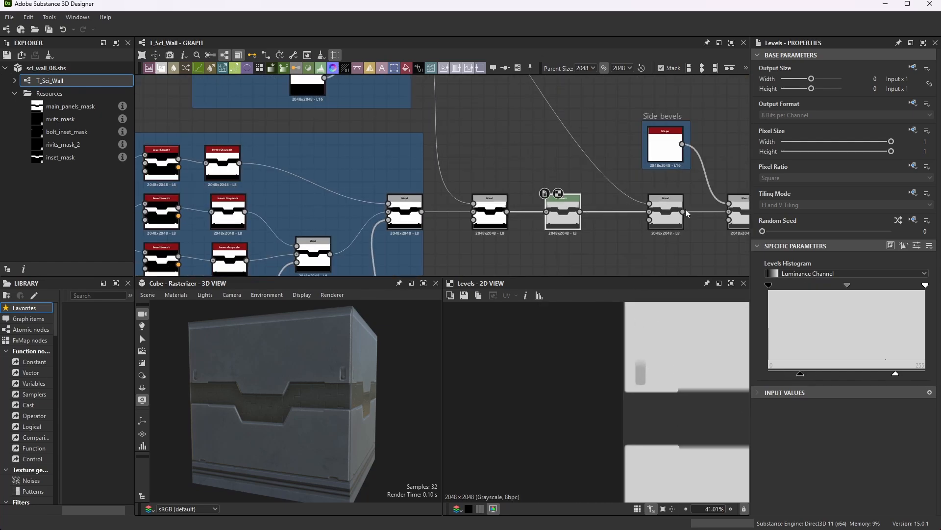
pyautogui.scroll(-3, 618, 187)
pyautogui.scroll(-4, 620, 218)
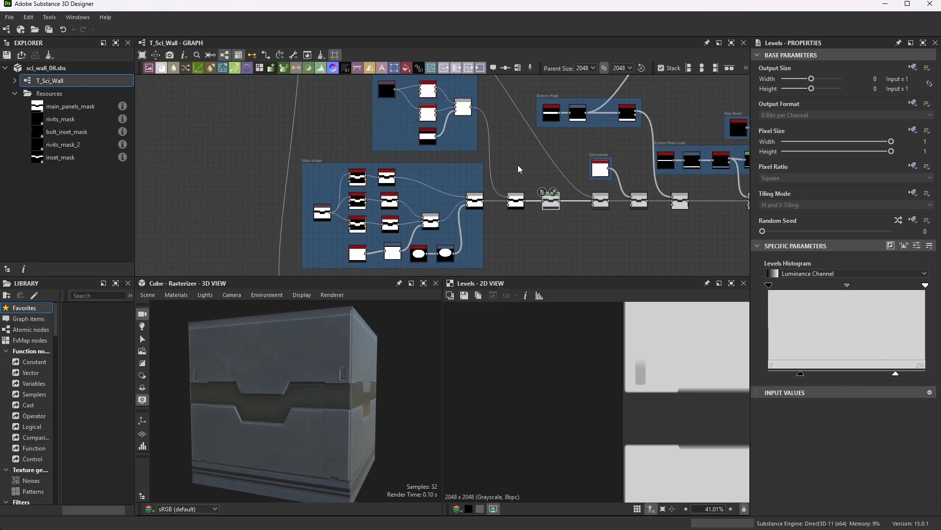
pyautogui.scroll(-3, 519, 169)
pyautogui.scroll(2, 518, 169)
pyautogui.scroll(3, 363, 365)
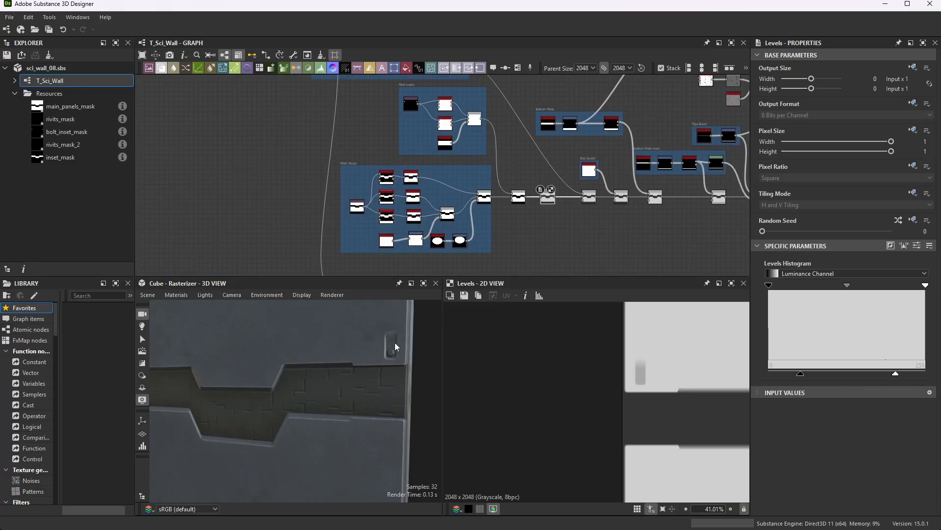
# - Display the rivits_mask Bitmap node in the Rivits frame and review its Grayscale color mode
pyautogui.scroll(-4, 578, 221)
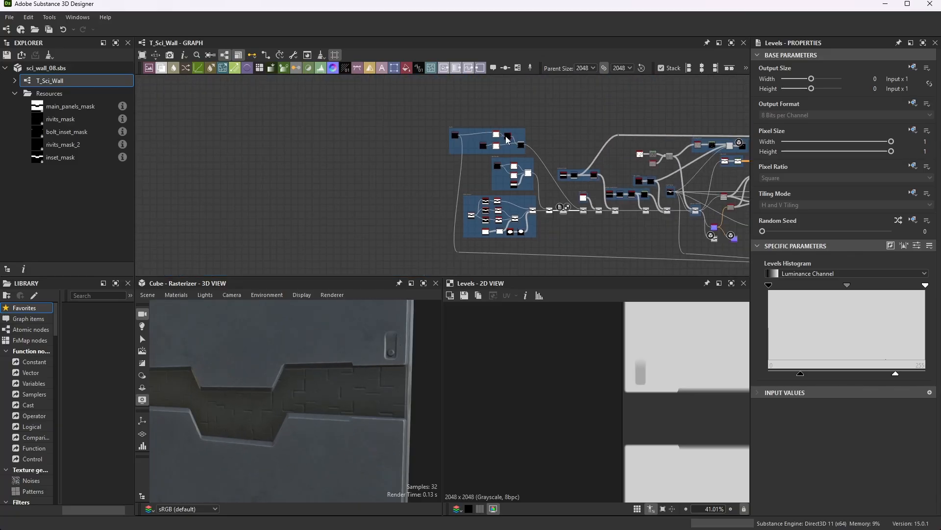
pyautogui.scroll(6, 507, 140)
pyautogui.scroll(1, 351, 149)
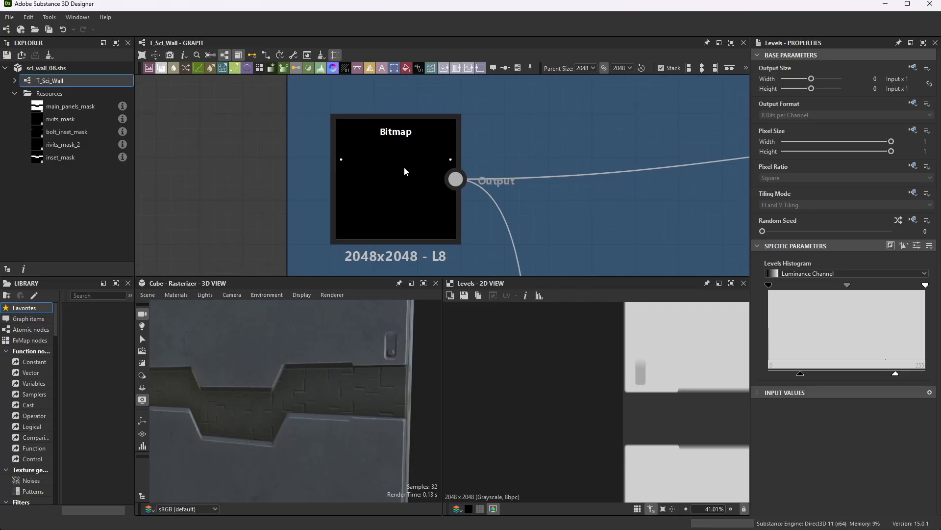
pyautogui.click(392, 139)
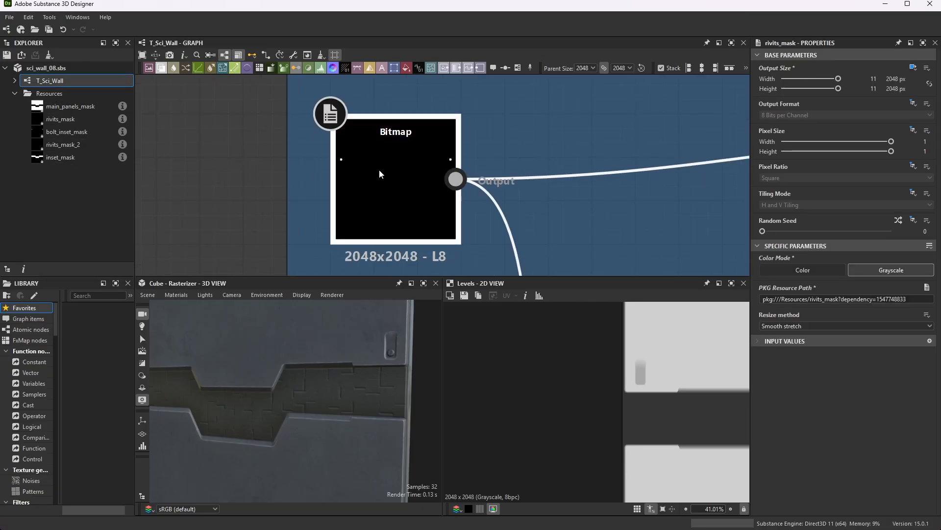
pyautogui.doubleClick(418, 186)
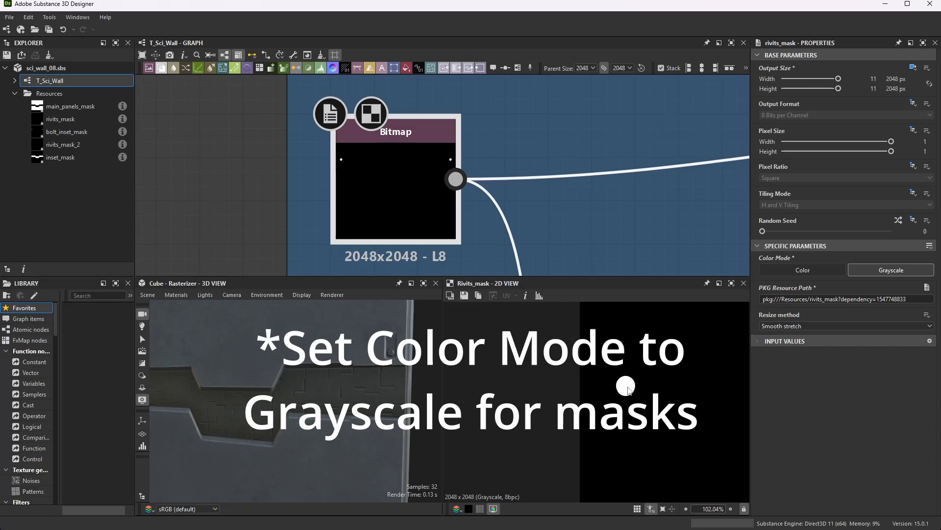
# - Examine the parameters of the upper Bevel Smooth in the Rivits frame, and display the Invert Grayscale node it feeds
pyautogui.scroll(-5, 387, 151)
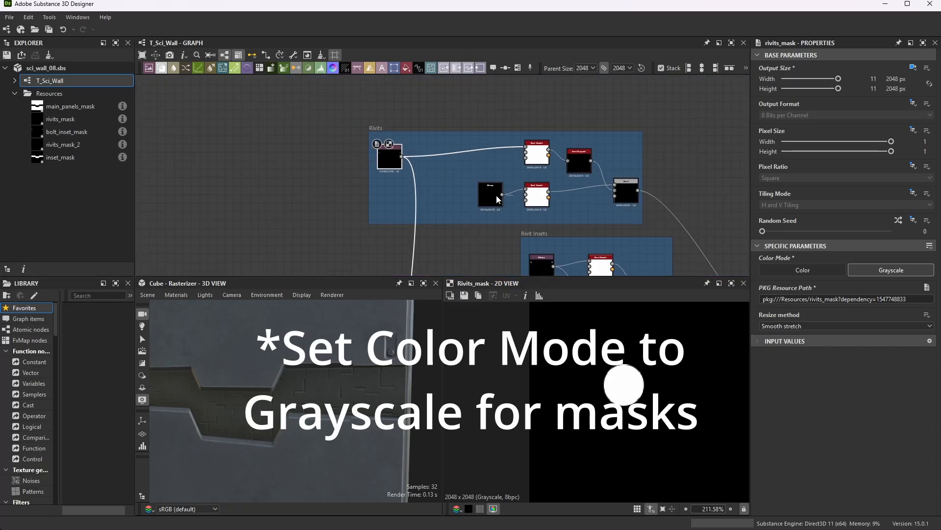
pyautogui.scroll(4, 557, 157)
pyautogui.scroll(2, 558, 156)
pyautogui.scroll(-3, 503, 170)
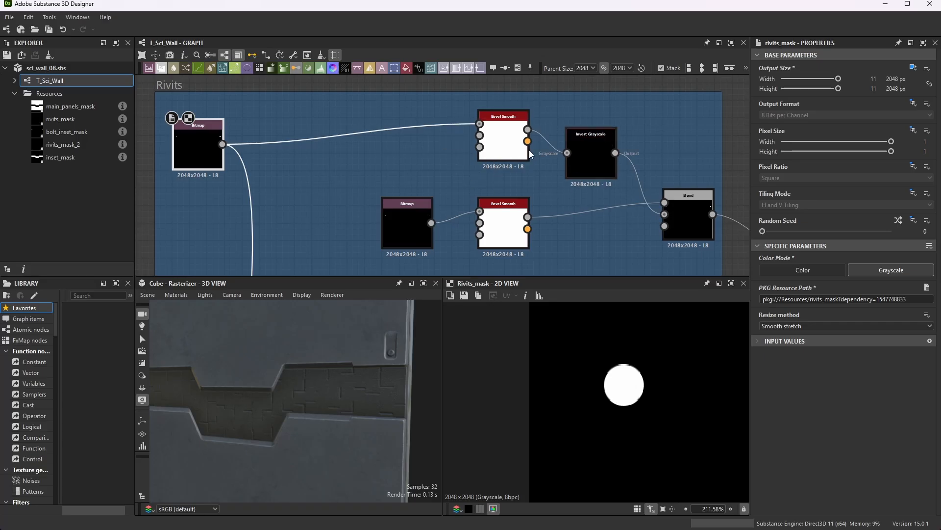
pyautogui.doubleClick(508, 143)
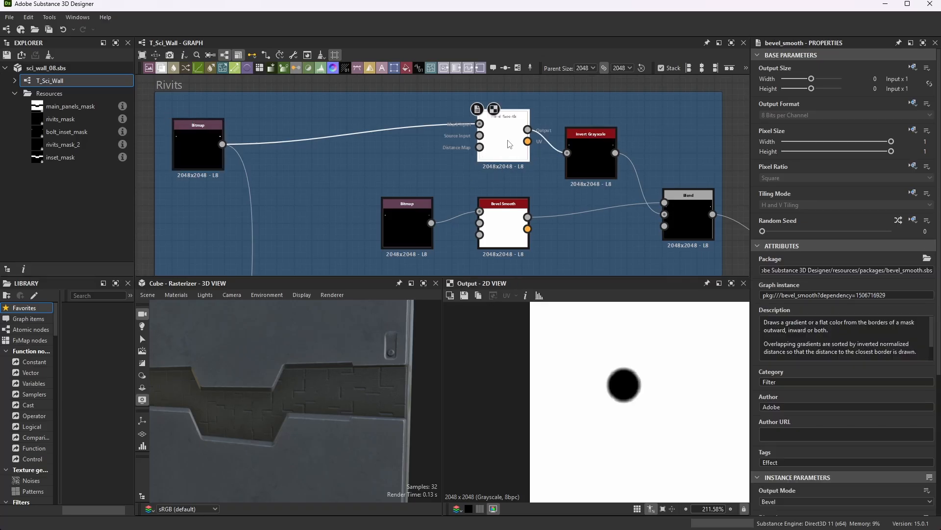
pyautogui.scroll(-4, 812, 384)
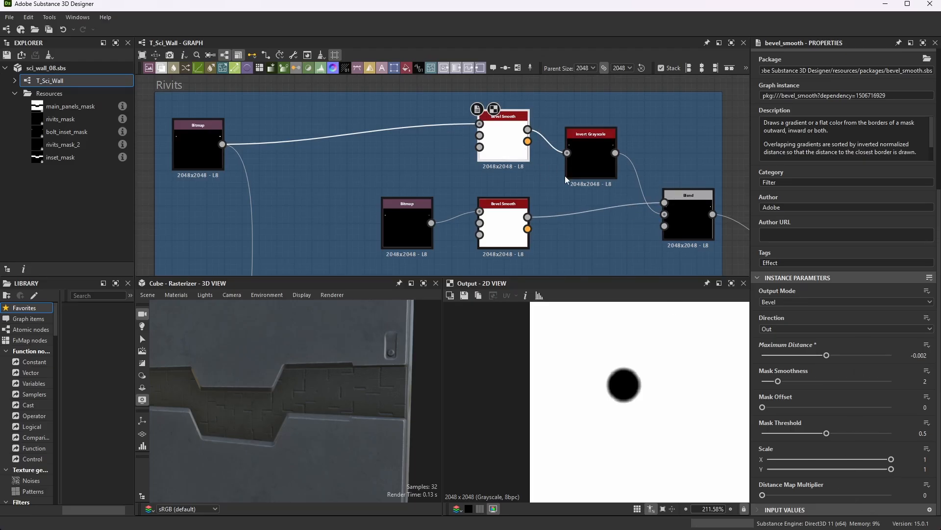
pyautogui.doubleClick(599, 162)
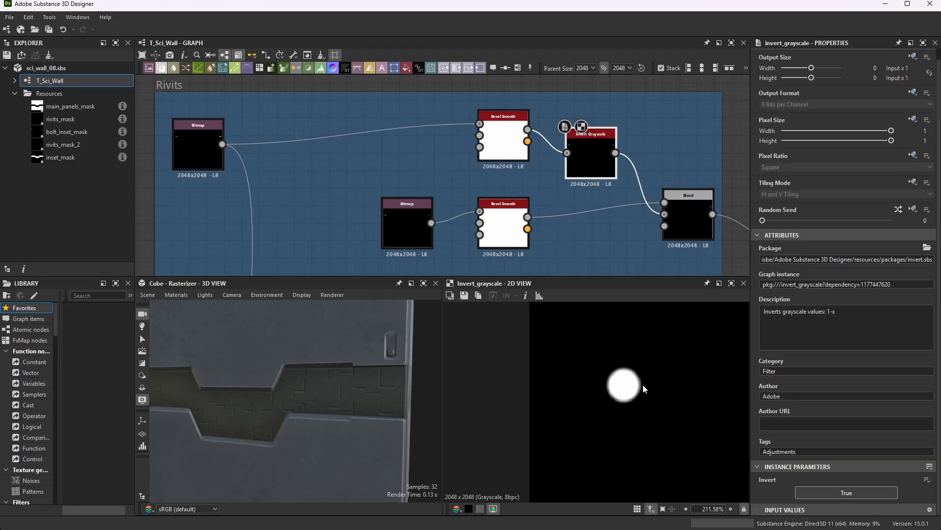
# - Display the rivits_mask_2 Bitmap node in the Rivits frame and review its mask in the 2D view
pyautogui.scroll(-3, 608, 197)
pyautogui.scroll(3, 534, 173)
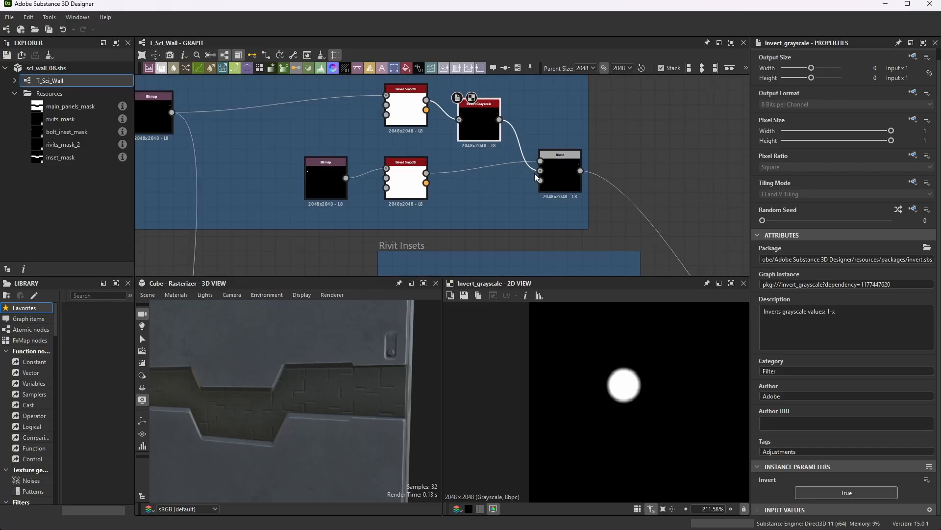
pyautogui.scroll(4, 278, 172)
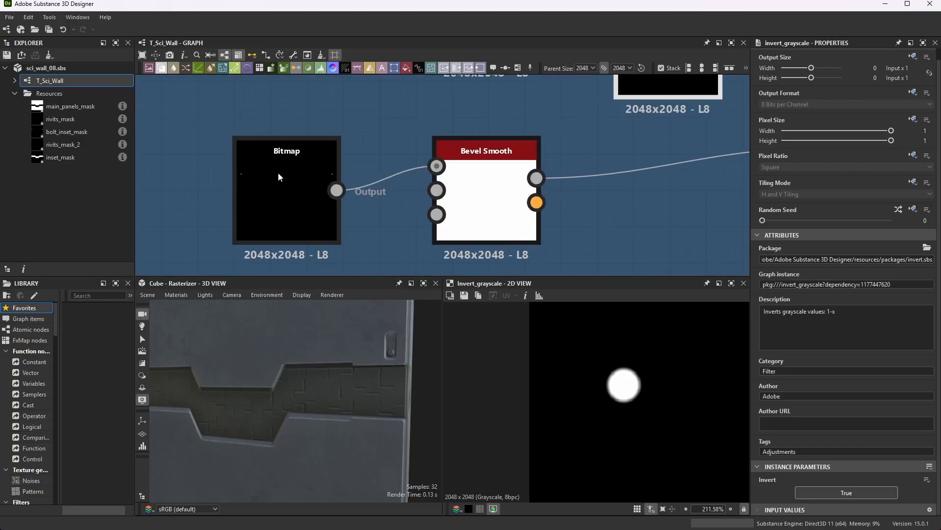
pyautogui.doubleClick(274, 175)
pyautogui.scroll(-4, 426, 208)
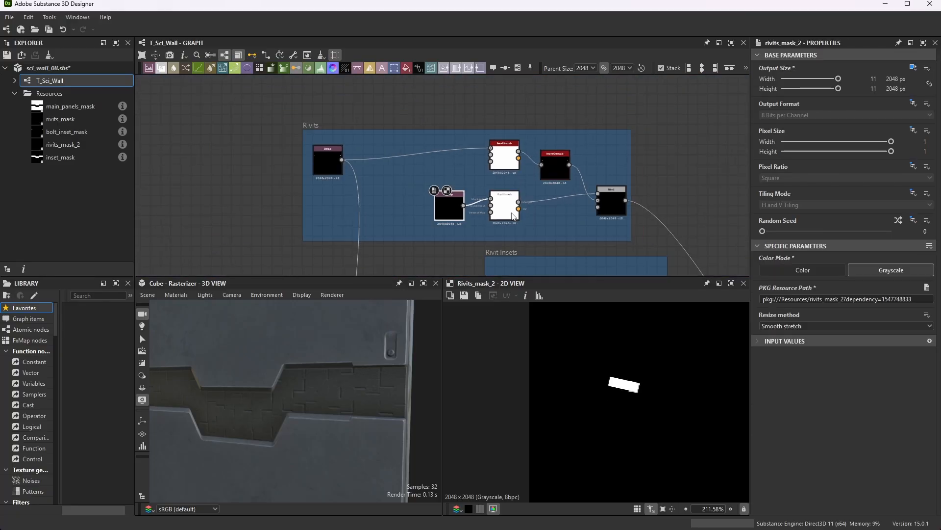
pyautogui.scroll(2, 469, 219)
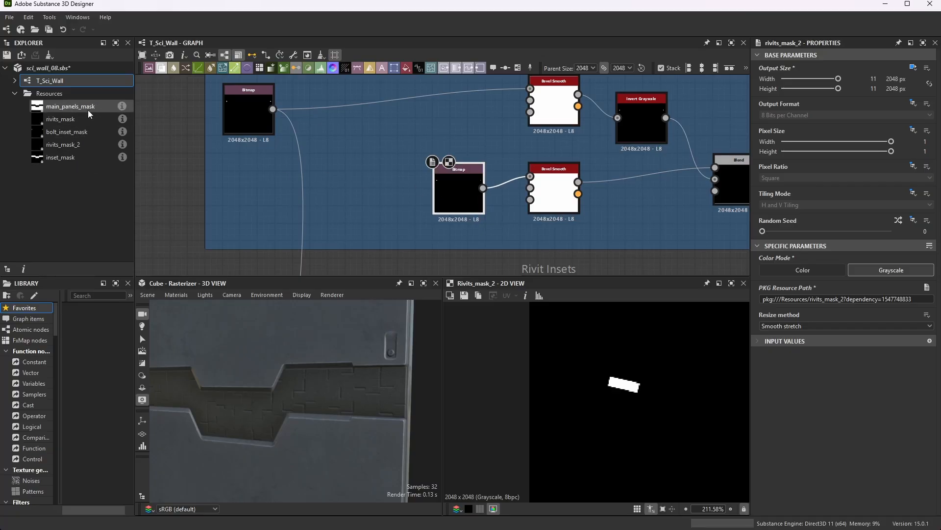
pyautogui.scroll(2, 632, 389)
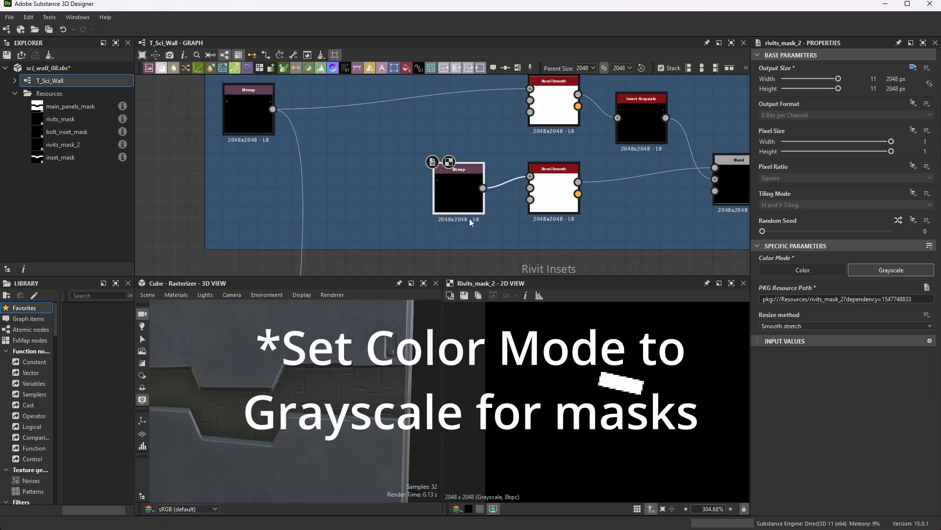
# - Display the lower Bevel Smooth in the Rivits frame and examine its instance parameters and bevelled slot up close
pyautogui.scroll(2, 490, 216)
pyautogui.click(510, 194)
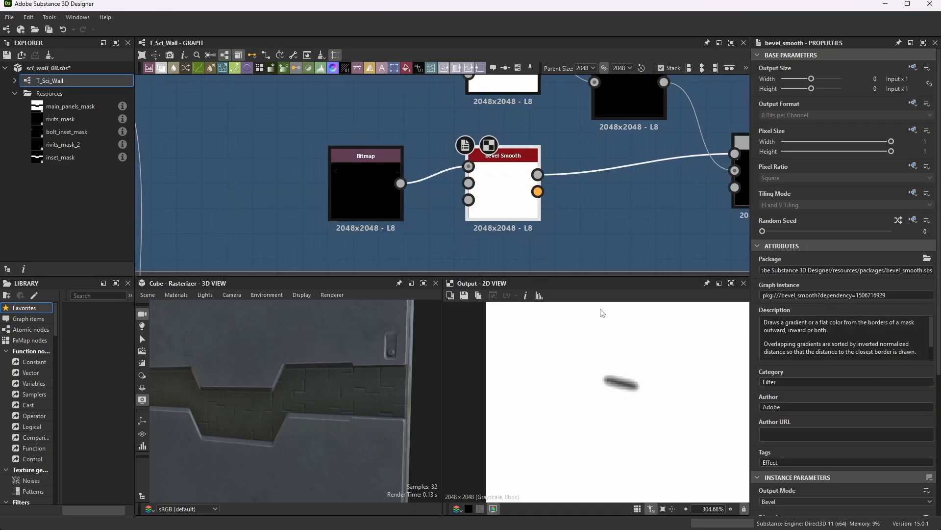
pyautogui.scroll(-5, 852, 434)
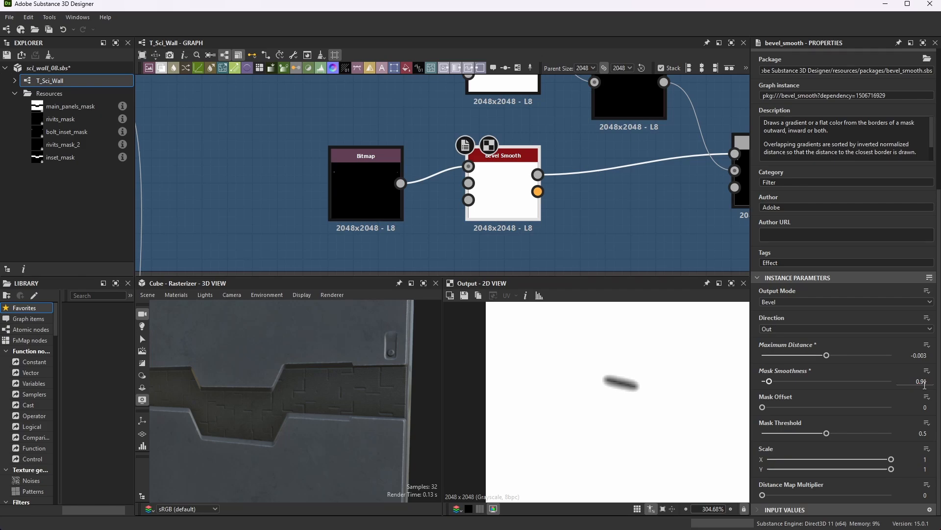
pyautogui.scroll(5, 547, 335)
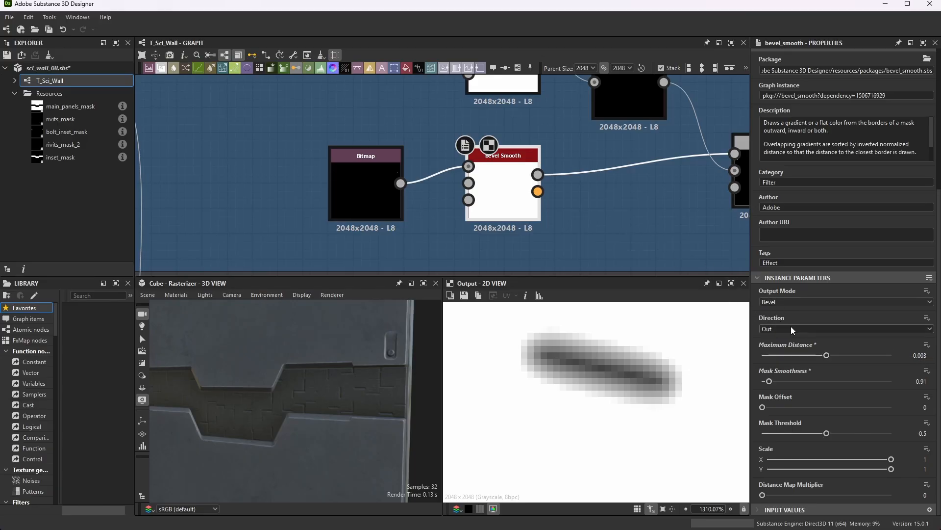
# - Display the Blend node combining the two rivet branches and examine its opacity, blending mode and output
pyautogui.scroll(-4, 597, 224)
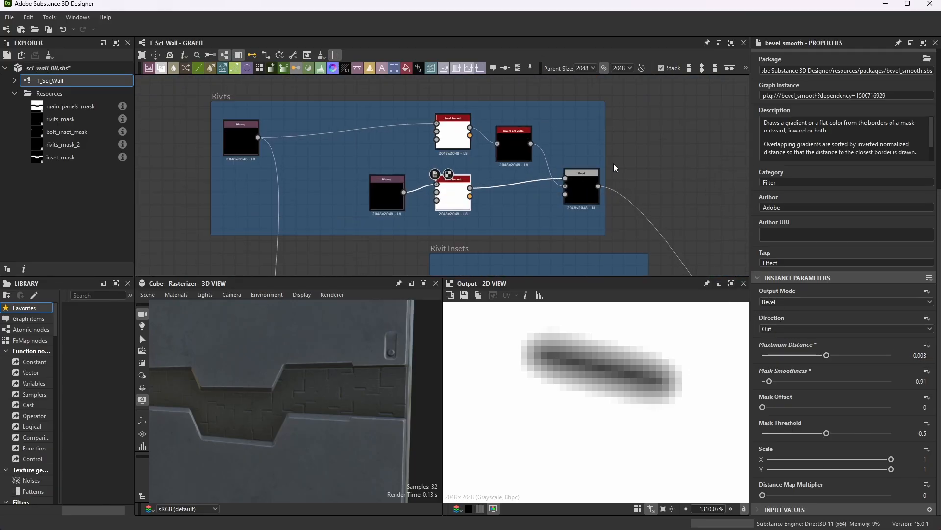
pyautogui.doubleClick(591, 184)
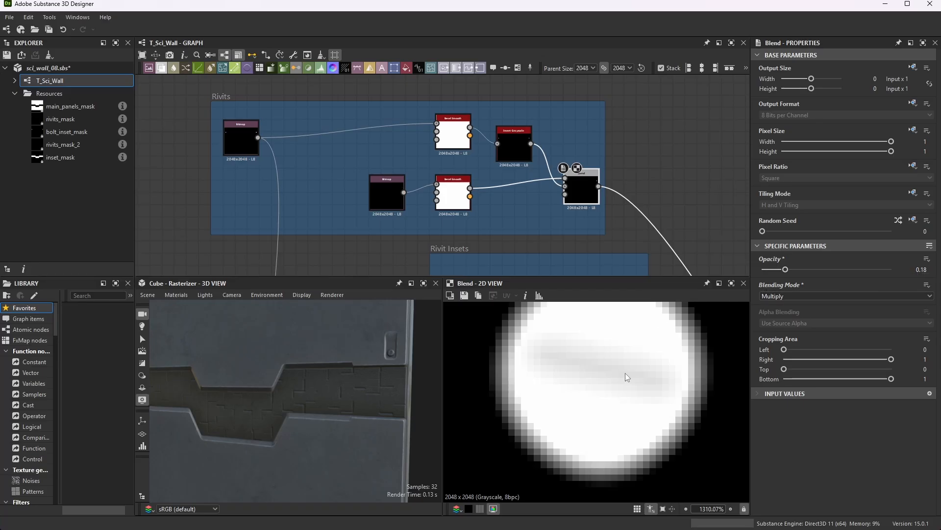
pyautogui.scroll(-4, 588, 357)
pyautogui.scroll(3, 660, 352)
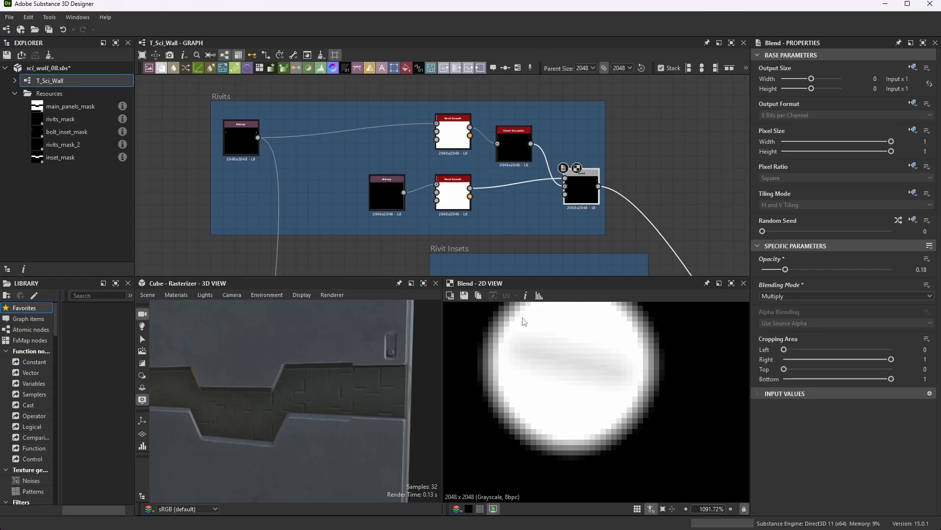
# - Trace the rivet Blend's output connection to the main node chain that follows the Main Shape frame
pyautogui.scroll(-4, 509, 108)
pyautogui.scroll(3, 515, 123)
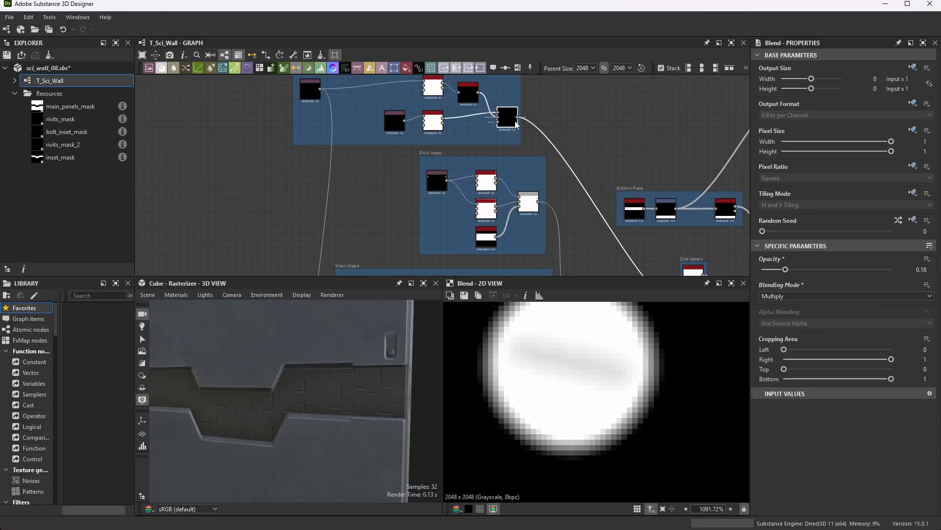
pyautogui.scroll(2, 515, 124)
pyautogui.scroll(-5, 493, 113)
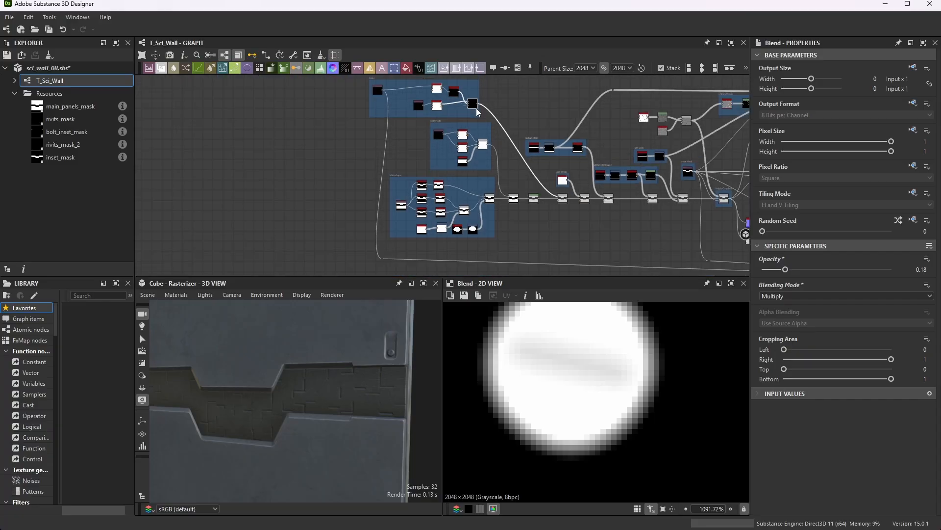
pyautogui.scroll(-1, 477, 109)
pyautogui.scroll(3, 525, 179)
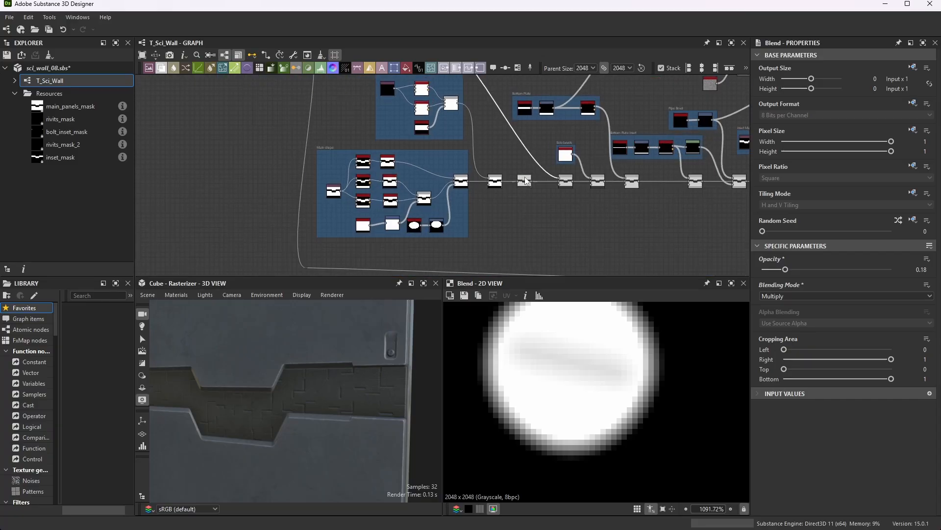
# - Compare the Levels node with the Screen Blend node that follows it, checking the blend's opacity and output around the bolt inset
pyautogui.scroll(5, 525, 180)
pyautogui.doubleClick(525, 180)
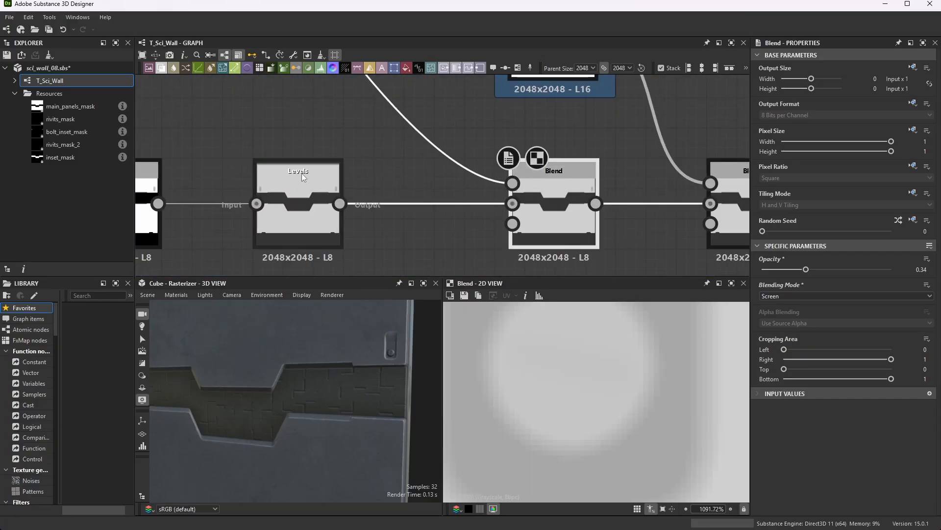
pyautogui.doubleClick(320, 177)
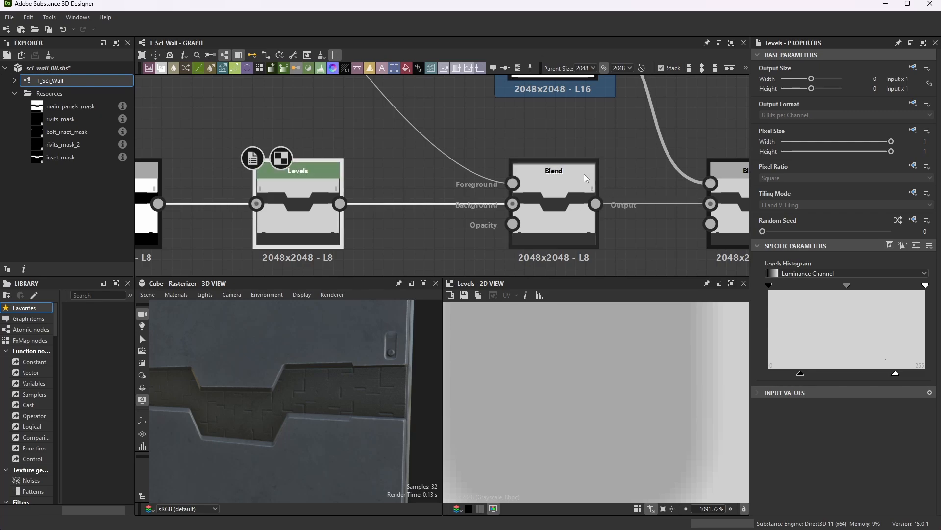
pyautogui.doubleClick(584, 173)
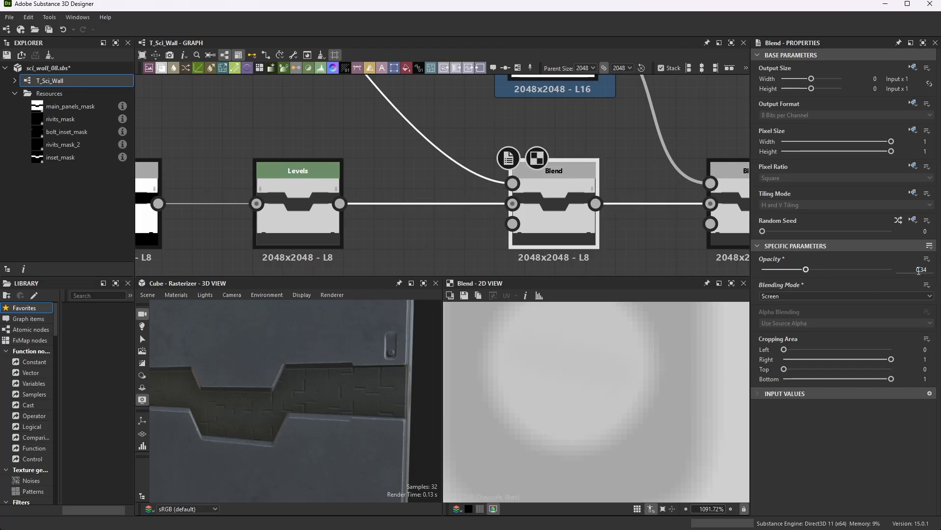
pyautogui.scroll(-3, 584, 384)
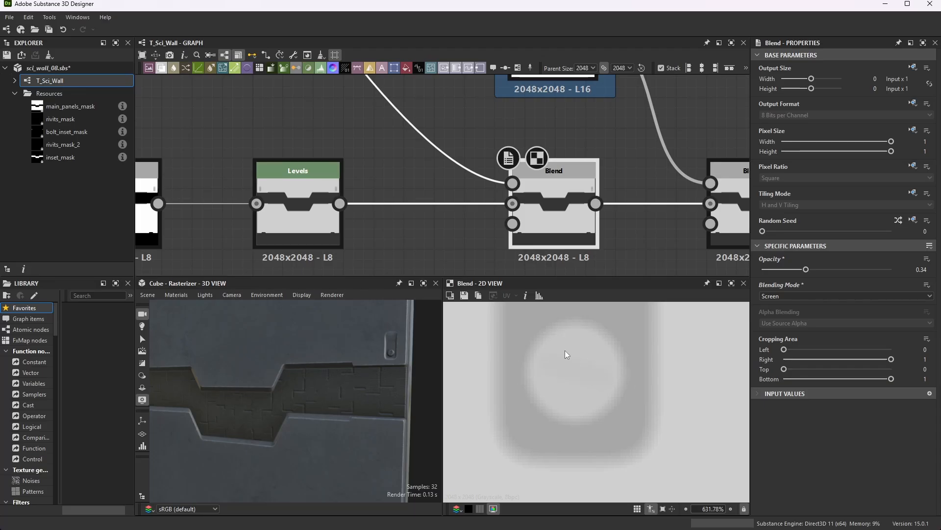
# - Examine the bolt and its recess near the cube's edge in an enlarged 3D view, and restore the layout
pyautogui.click(424, 283)
pyautogui.moveTo(425, 298); pyautogui.dragTo(661, 239)
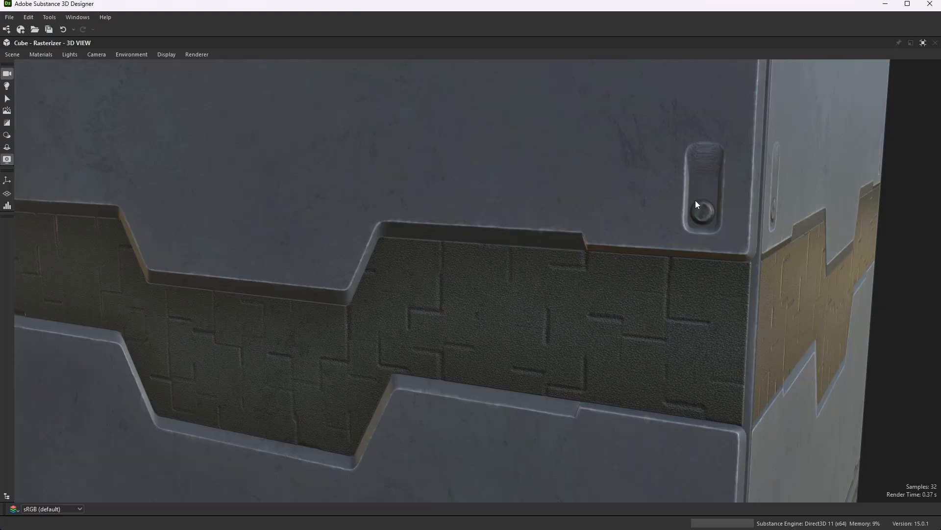
pyautogui.moveTo(675, 270); pyautogui.dragTo(624, 263)
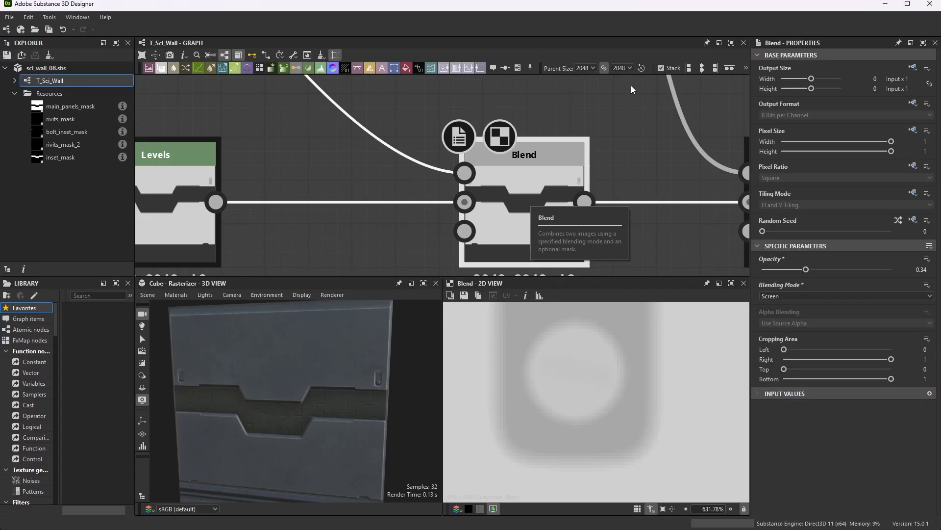
pyautogui.click(923, 43)
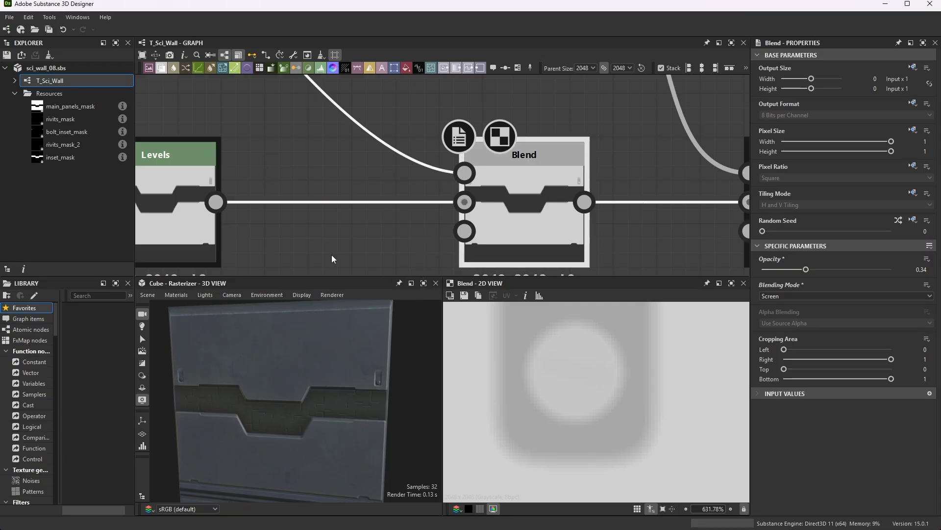
# - Enlarge the 3D view again to inspect the bolt inset on the opposite side of the wall panel up close, and restore the layout
pyautogui.click(9, 17)
pyautogui.press('Escape')
pyautogui.click(423, 284)
pyautogui.moveTo(413, 299); pyautogui.dragTo(465, 296)
pyautogui.scroll(6, 313, 264)
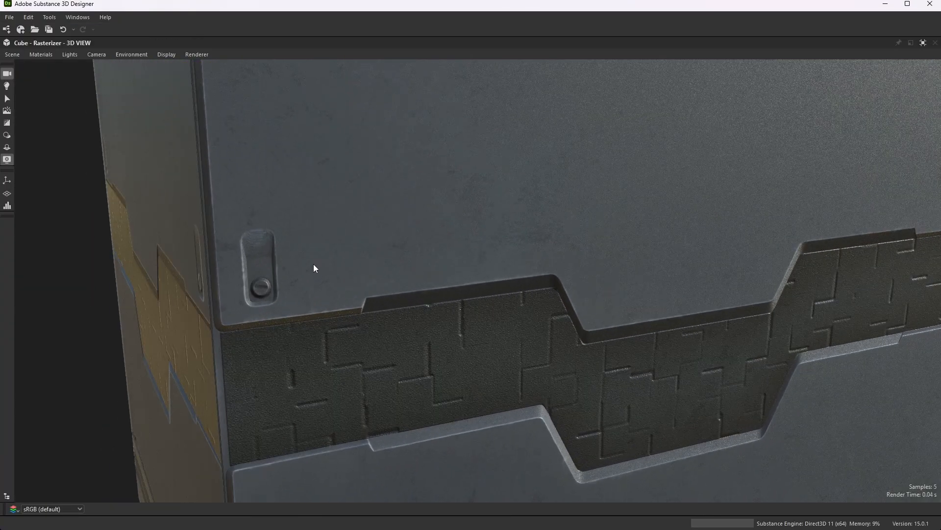
pyautogui.moveTo(231, 242); pyautogui.dragTo(404, 218)
pyautogui.scroll(4, 363, 187)
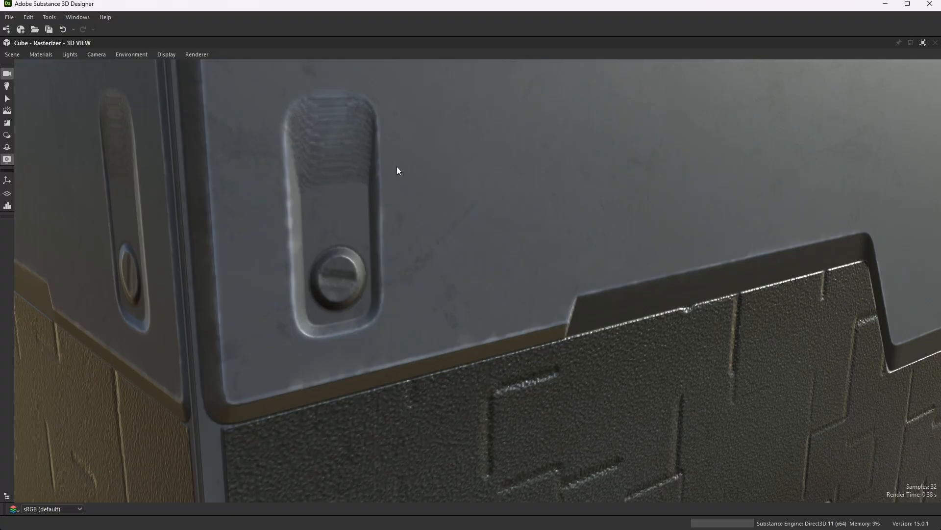
pyautogui.scroll(-5, 396, 168)
pyautogui.moveTo(376, 210); pyautogui.dragTo(526, 222)
pyautogui.scroll(-3, 550, 215)
pyautogui.scroll(-3, 526, 223)
pyautogui.click(923, 43)
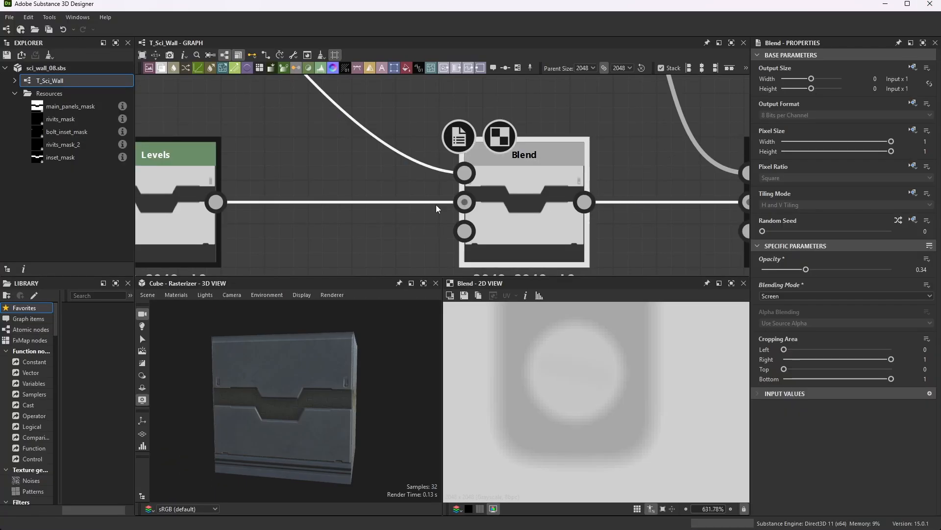
# - Inspect the Side bevels Shape node, examining its output at the image edge and its pattern and size parameters
pyautogui.scroll(-5, 432, 197)
pyautogui.scroll(3, 422, 172)
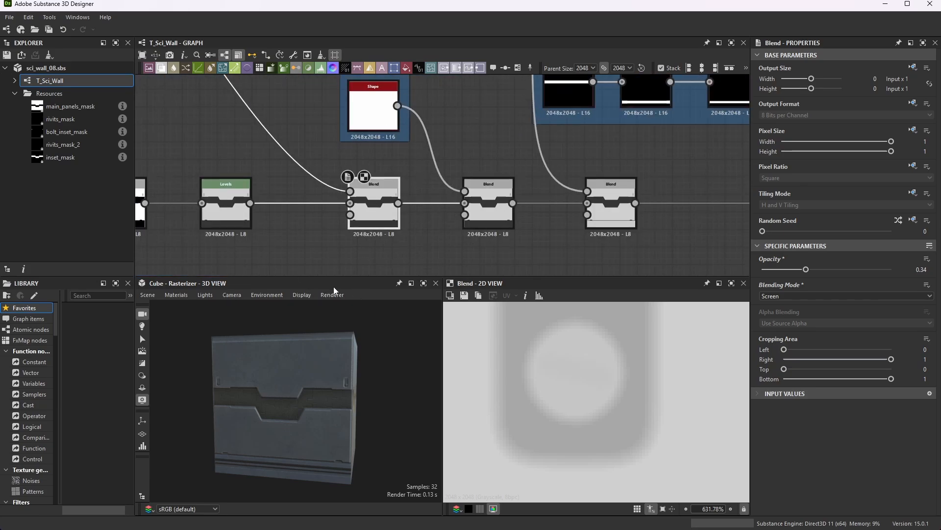
pyautogui.scroll(3, 351, 379)
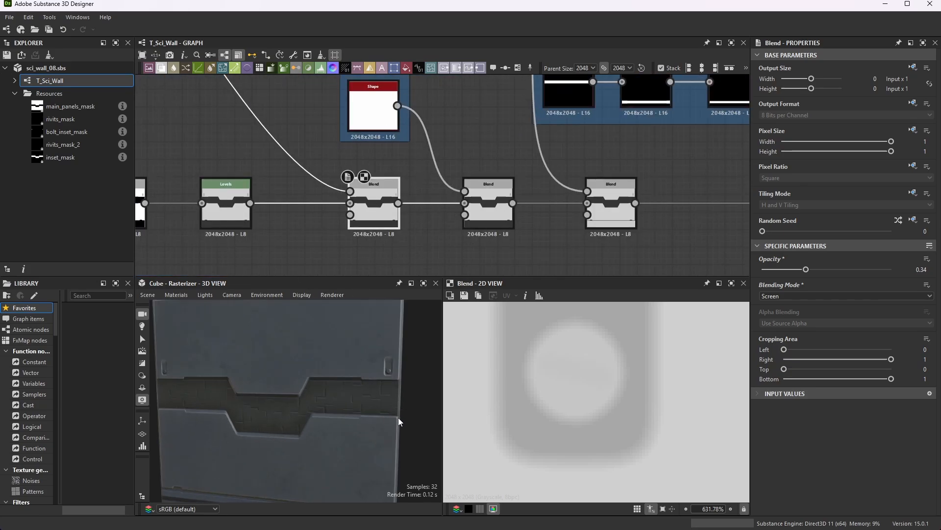
pyautogui.scroll(5, 390, 118)
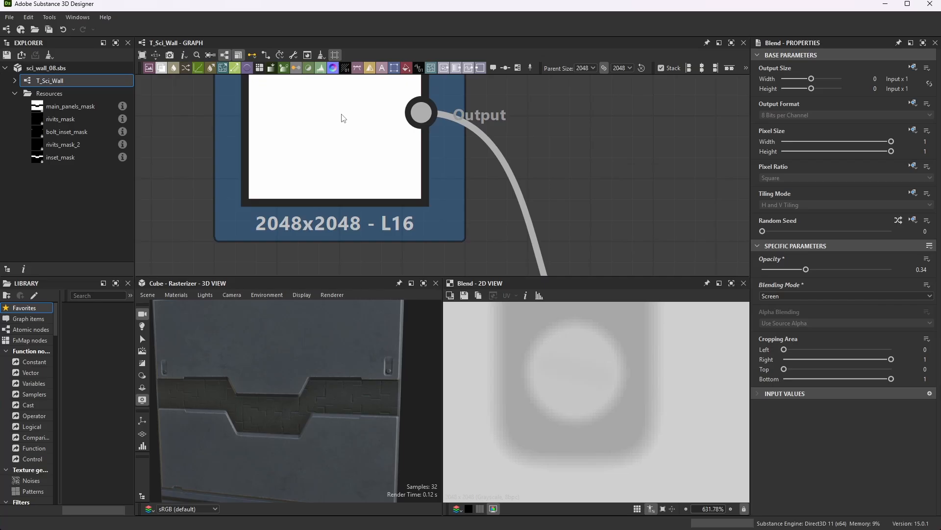
pyautogui.click(385, 139)
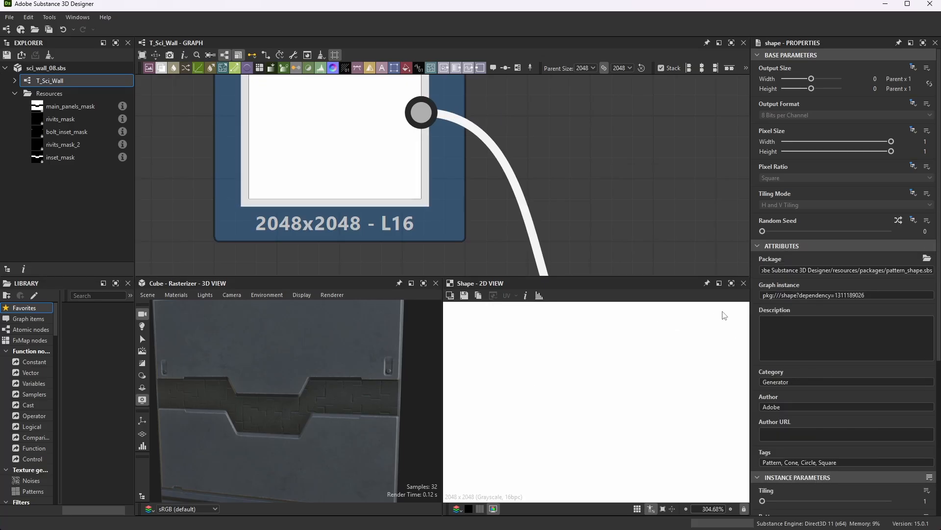
pyautogui.scroll(-5, 635, 359)
pyautogui.scroll(10, 559, 370)
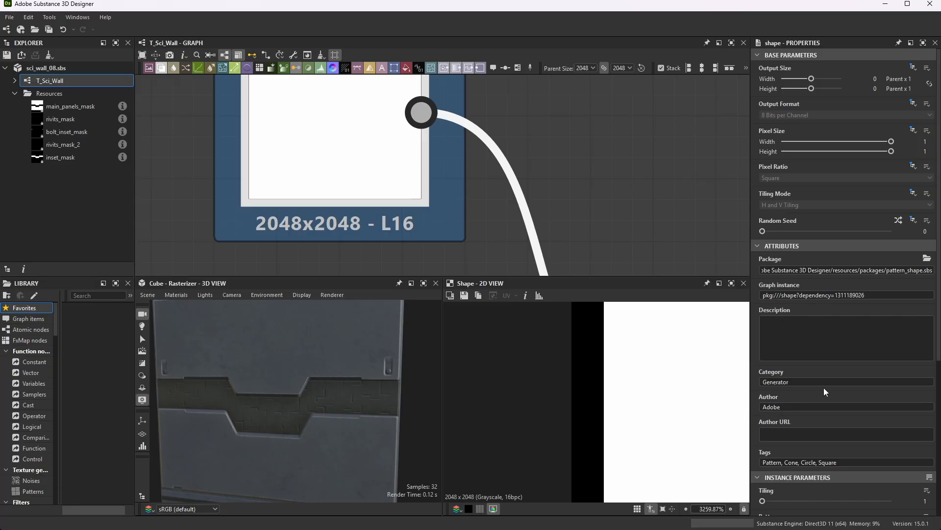
pyautogui.scroll(-5, 824, 387)
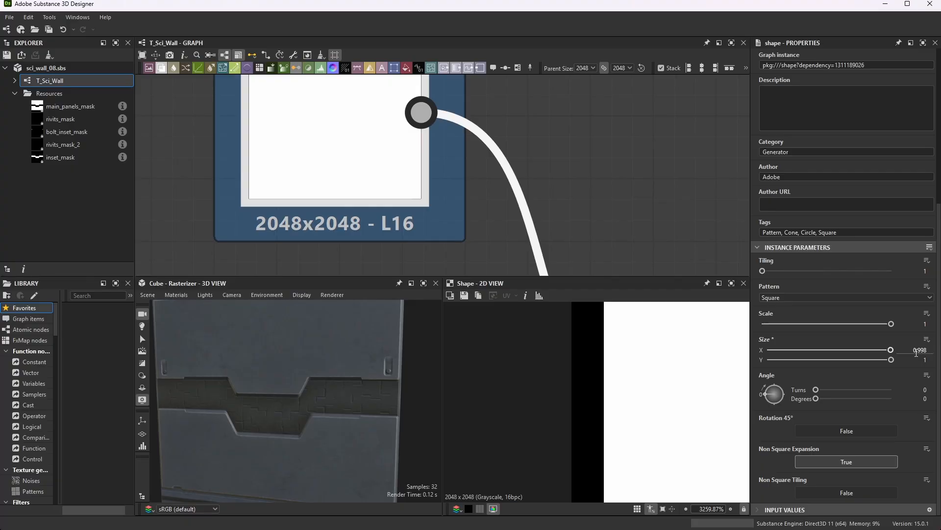
# - Inspect the Blend node that receives the Side bevels shape, checking its blending mode and output at the panel edge
pyautogui.scroll(-8, 387, 178)
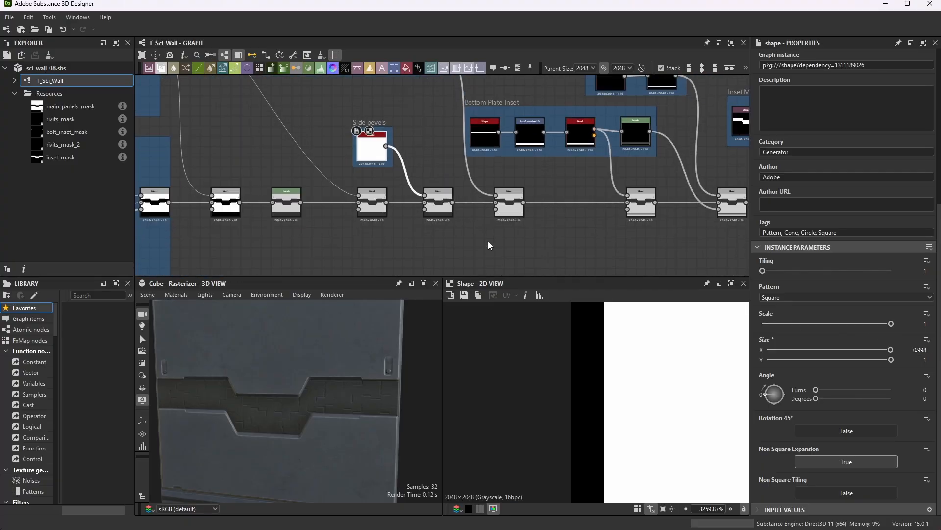
pyautogui.scroll(3, 488, 242)
pyautogui.scroll(-3, 388, 160)
pyautogui.scroll(1, 300, 80)
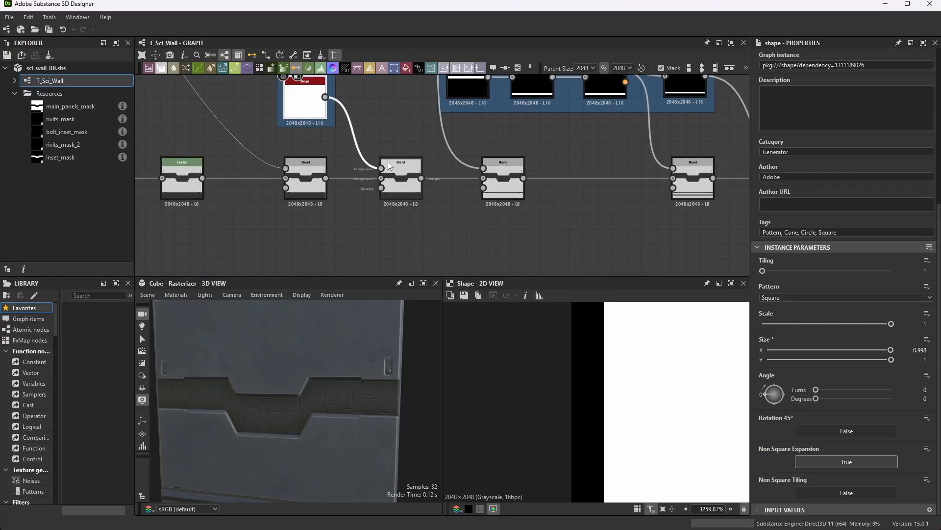
pyautogui.scroll(3, 314, 173)
pyautogui.doubleClick(477, 157)
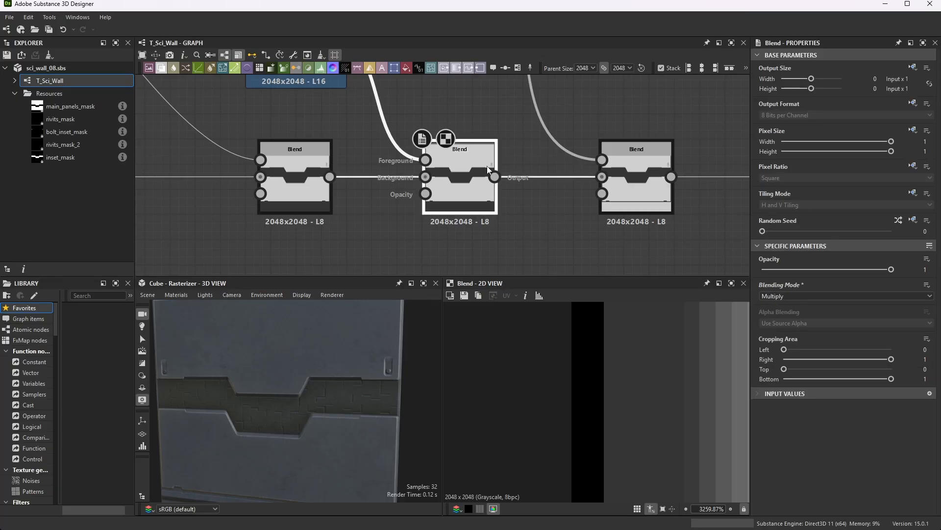
pyautogui.scroll(-5, 585, 351)
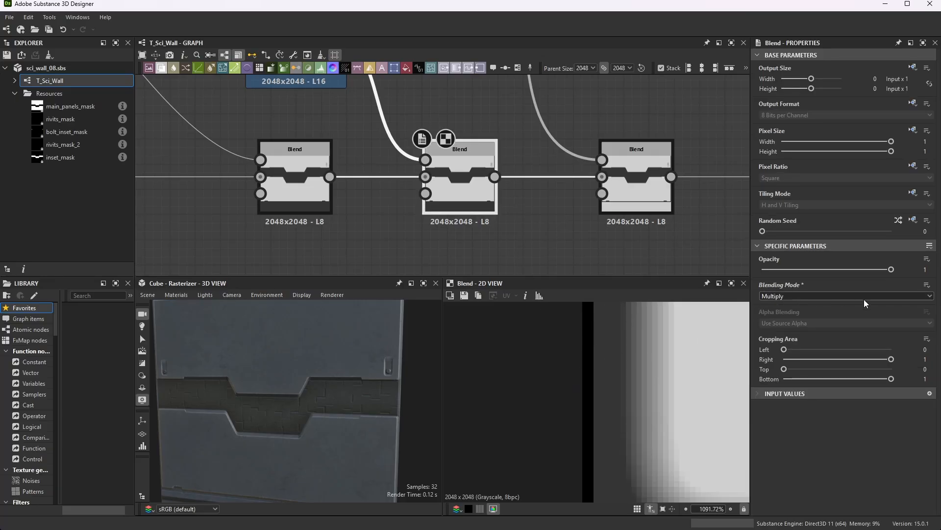
pyautogui.scroll(-1, 608, 344)
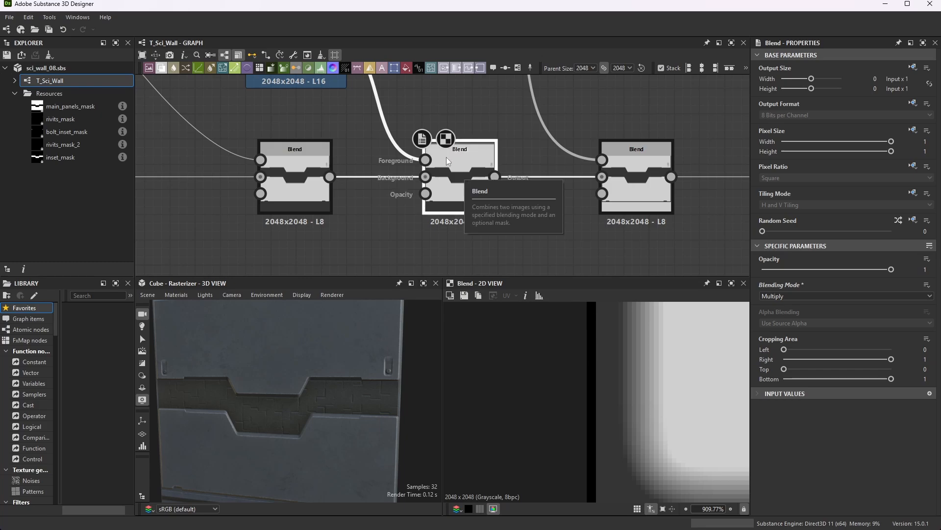
# - Inspect the Shape node in the Bottom Plate frame, checking its tiling mode, pattern and size parameters
pyautogui.scroll(-6, 490, 184)
pyautogui.scroll(-1, 533, 179)
pyautogui.scroll(7, 535, 179)
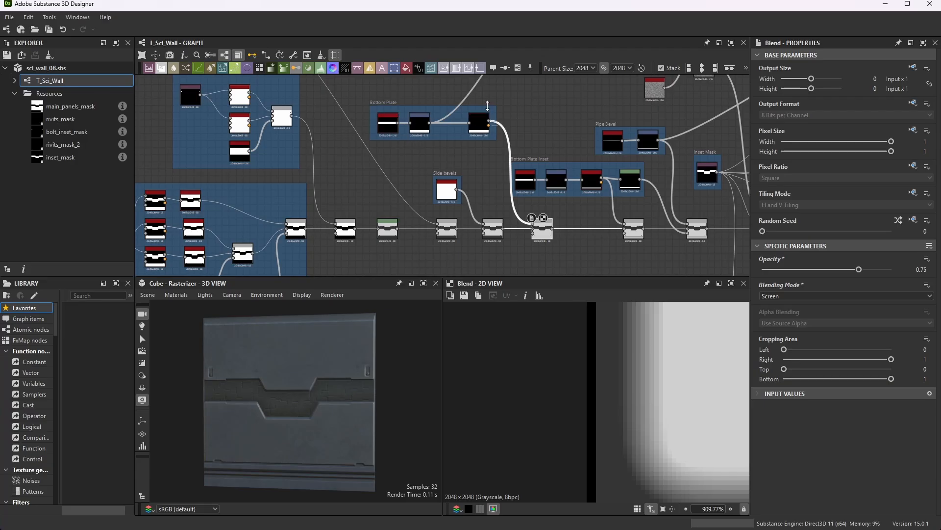
pyautogui.scroll(5, 459, 104)
pyautogui.click(295, 134)
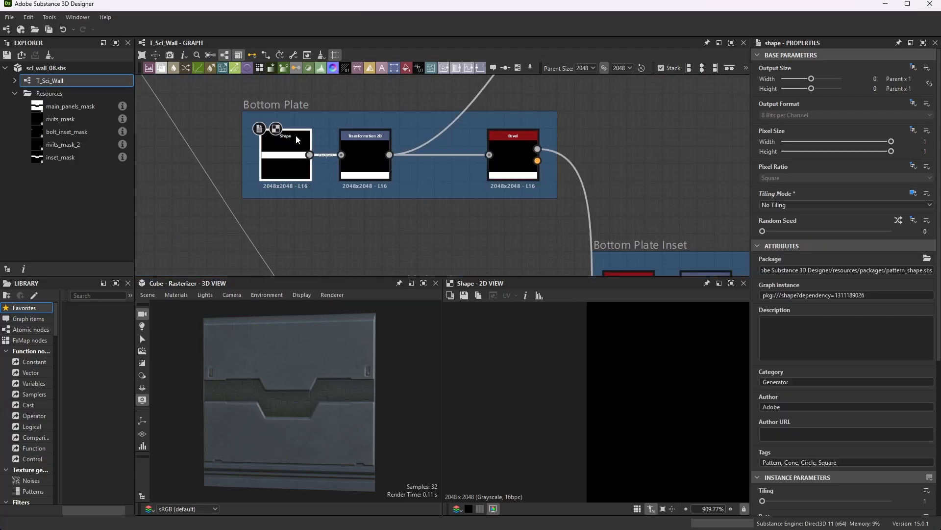
pyautogui.scroll(-5, 888, 338)
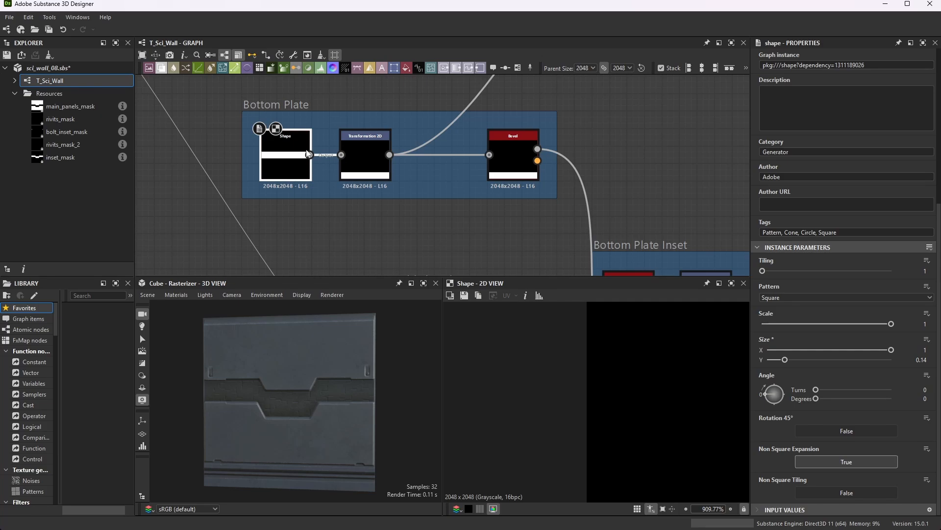
pyautogui.scroll(2, 878, 393)
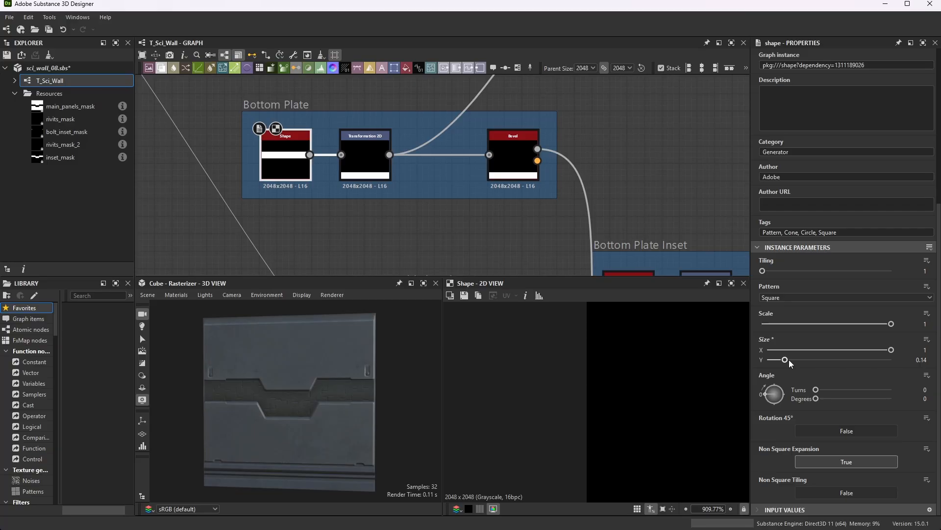
# - Review the Bottom Plate's Transformation 2D offset and its Bevel node's distance, corner type and height output
pyautogui.click(376, 147)
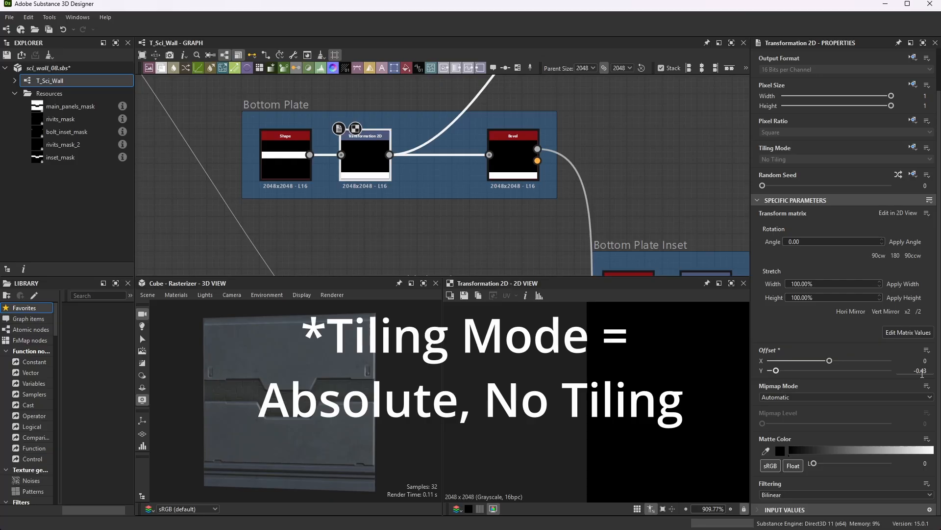
pyautogui.scroll(-2, 430, 140)
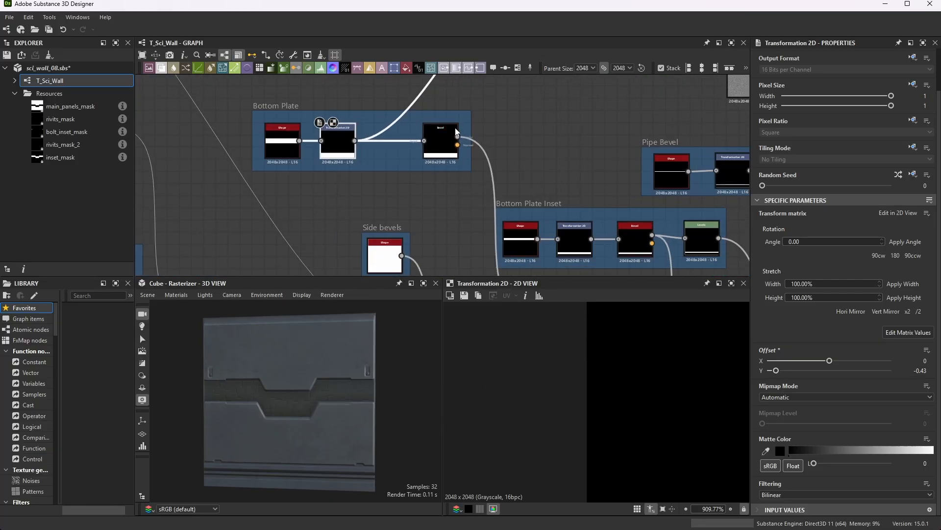
pyautogui.click(450, 138)
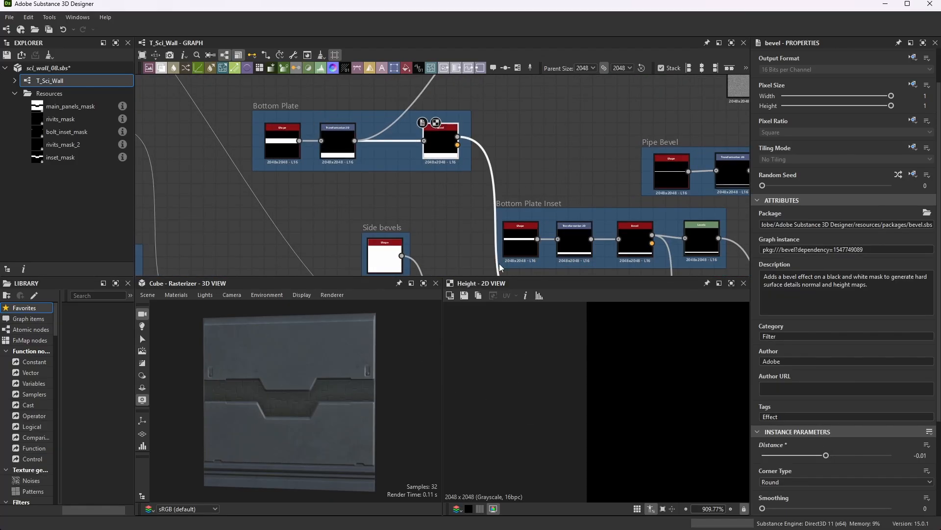
pyautogui.scroll(-1, 587, 449)
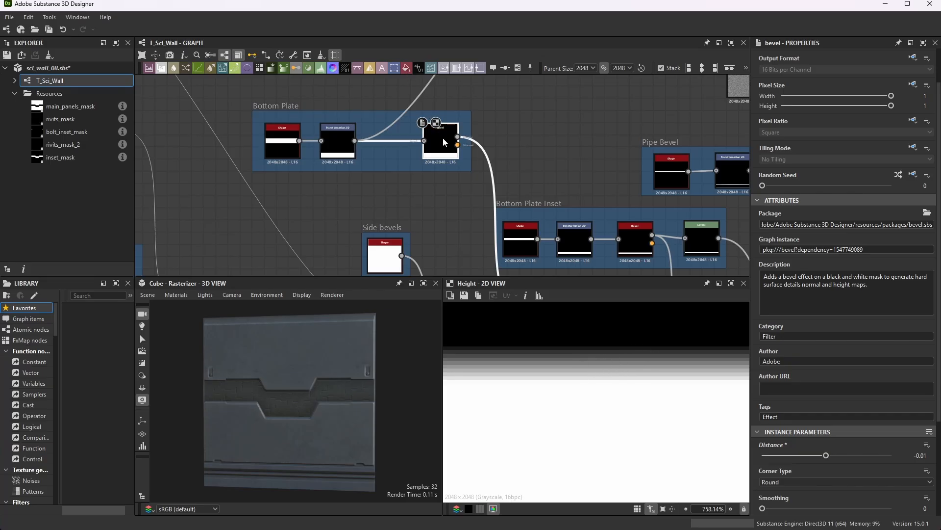
pyautogui.scroll(-2, 881, 415)
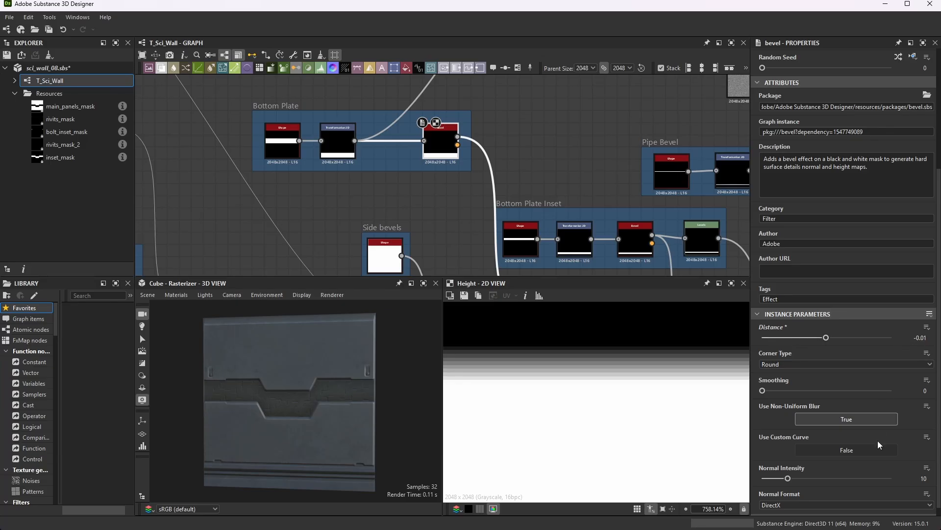
pyautogui.scroll(-1, 881, 445)
pyautogui.scroll(-4, 458, 120)
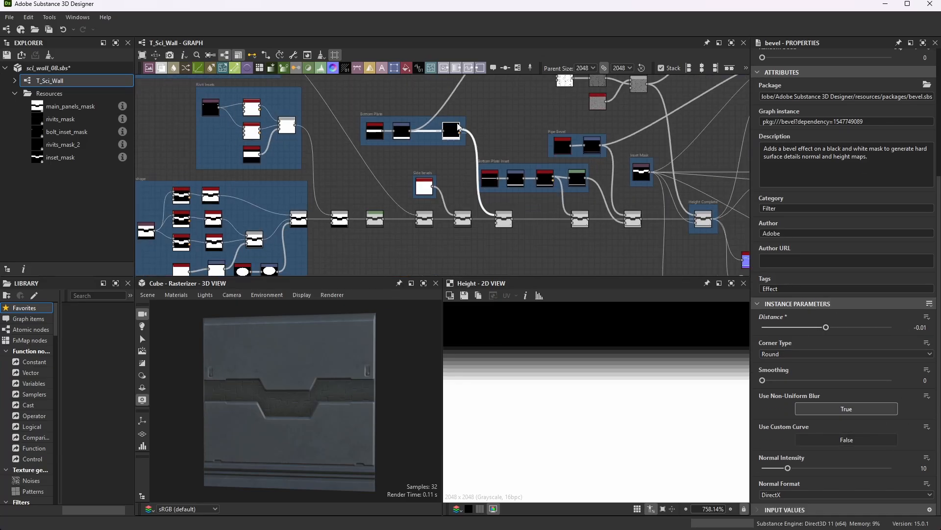
# - Inspect the Blend node that adds the beveled bottom plate, checking its opacity, blending mode and whole output
pyautogui.scroll(2, 460, 130)
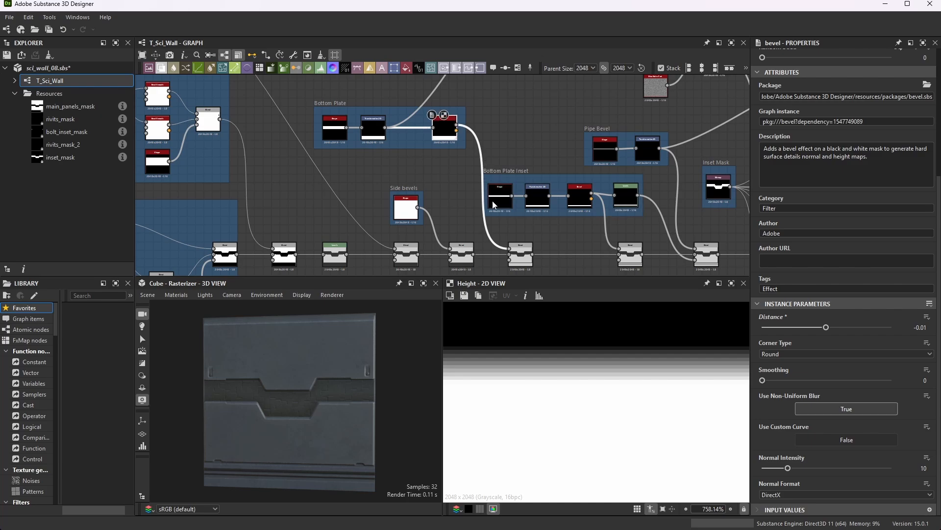
pyautogui.scroll(4, 530, 255)
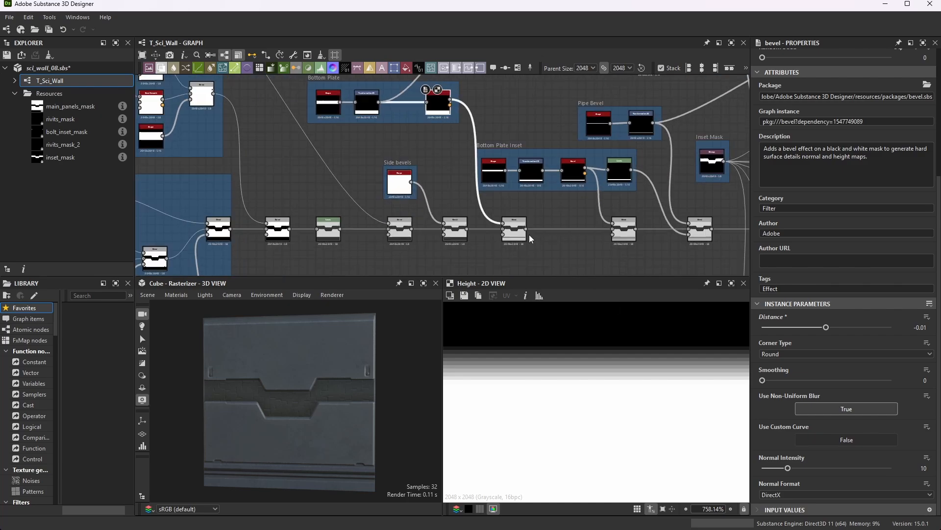
pyautogui.doubleClick(520, 228)
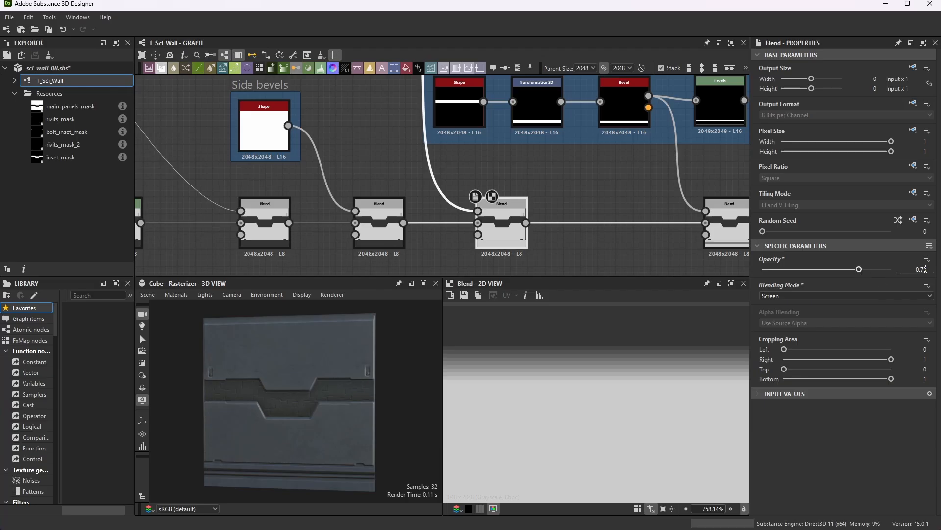
pyautogui.scroll(-10, 504, 336)
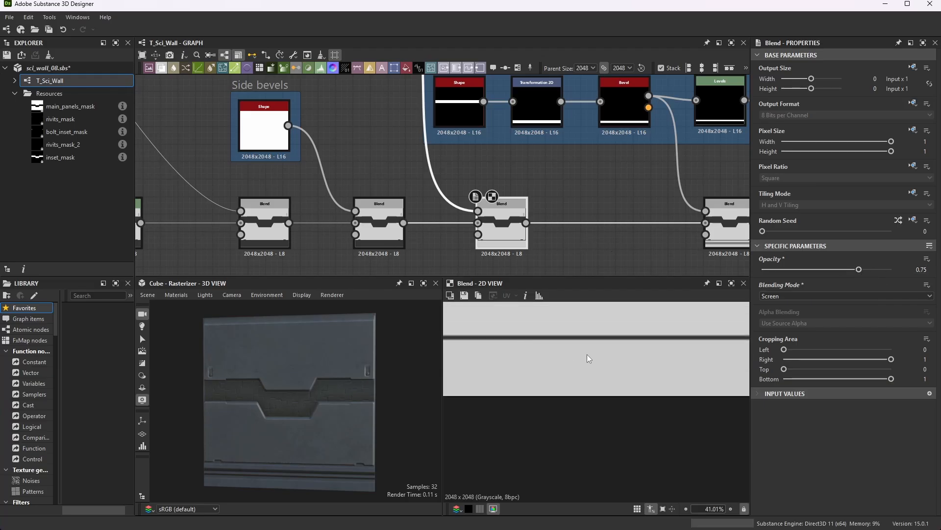
# - Examine the bottom plate Blend's output both close up at the plate seam and as a whole height map
pyautogui.scroll(-5, 587, 355)
pyautogui.scroll(5, 558, 457)
pyautogui.scroll(-5, 559, 435)
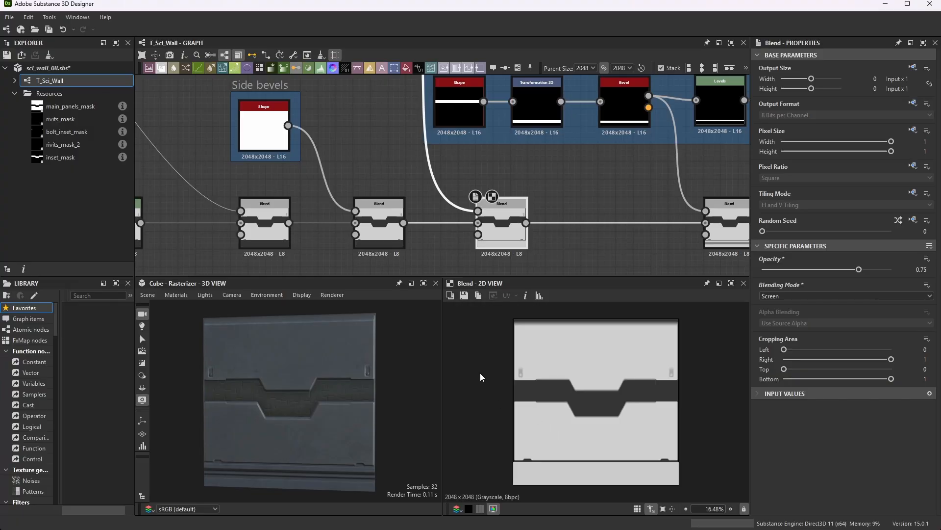
pyautogui.scroll(5, 657, 444)
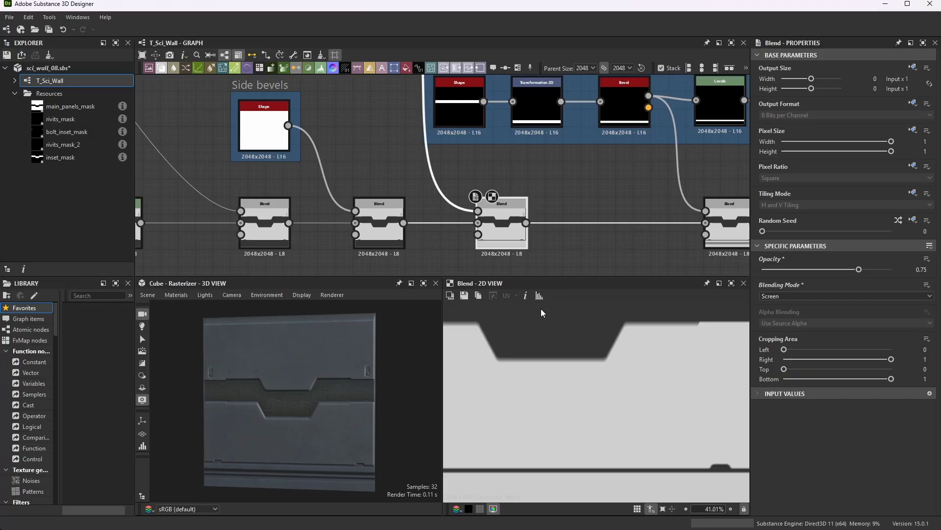
pyautogui.scroll(-7, 546, 323)
# - Locate the Bottom Plate Inset frame in the graph and examine the grooves along the cube's lower edge in 3D
pyautogui.scroll(-6, 546, 226)
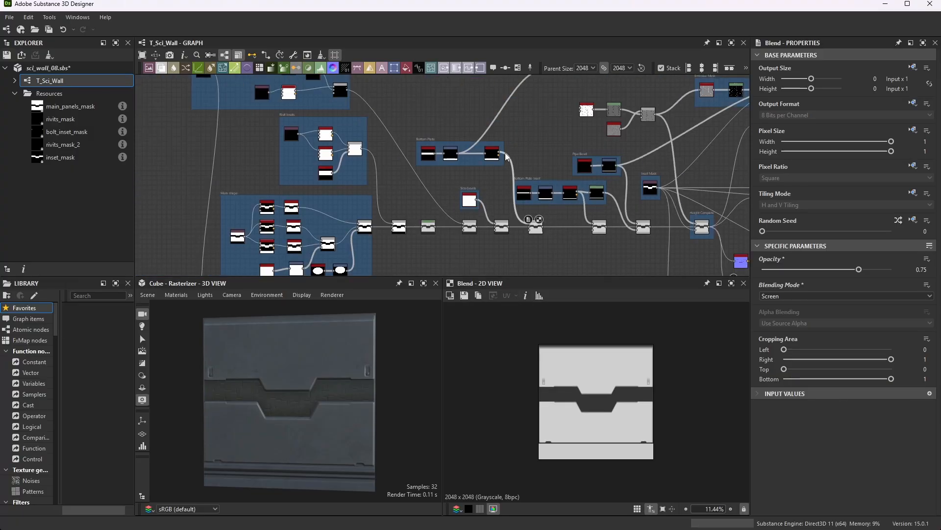
pyautogui.scroll(6, 588, 192)
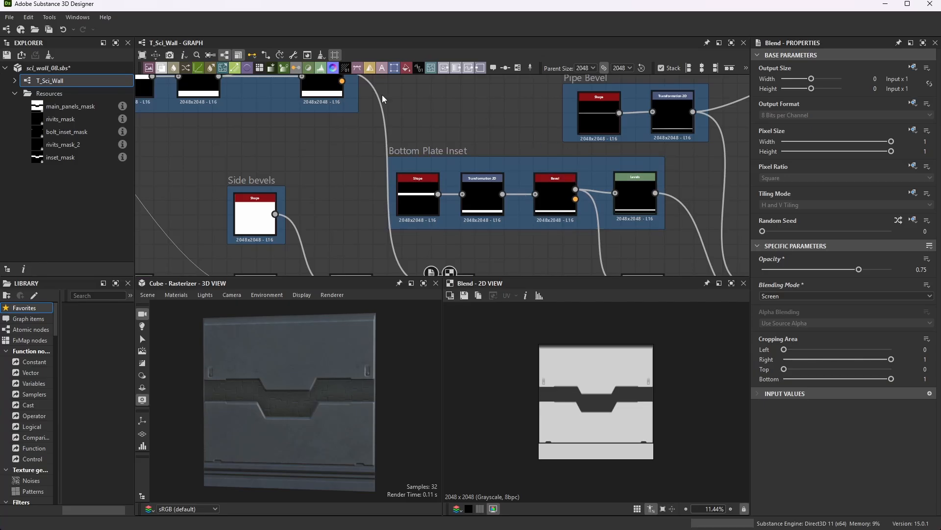
pyautogui.moveTo(389, 419); pyautogui.dragTo(391, 427)
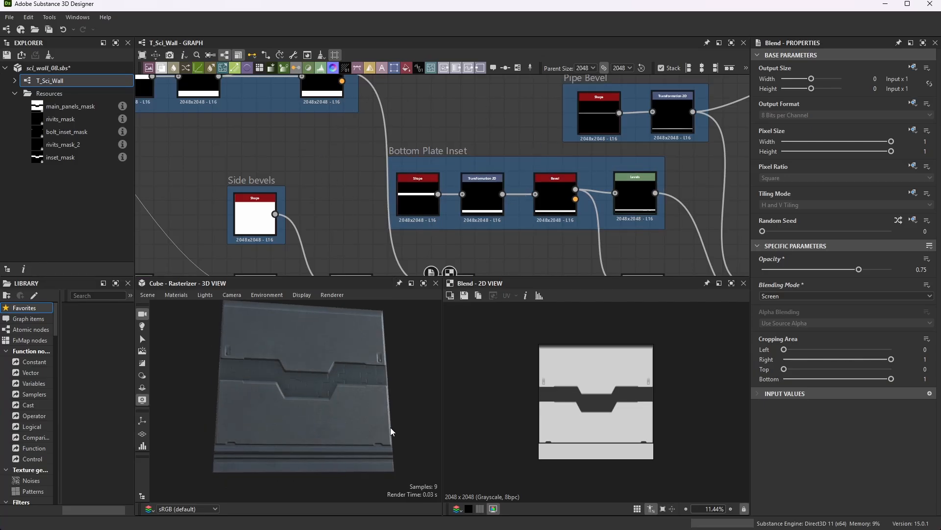
pyautogui.scroll(4, 345, 488)
pyautogui.moveTo(345, 488); pyautogui.dragTo(358, 403)
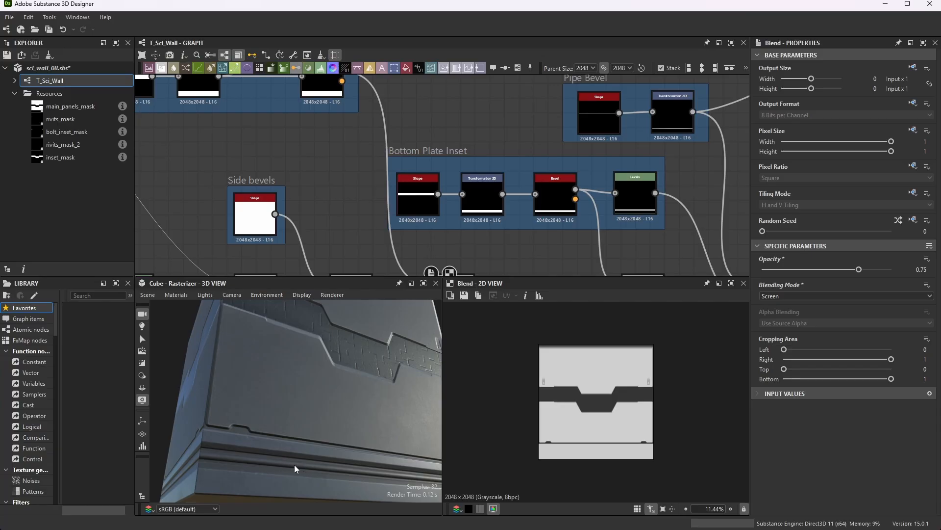
# - Review the Bottom Plate Inset's Shape size, Transformation 2D offset and Bevel distance and corner type
pyautogui.click(417, 190)
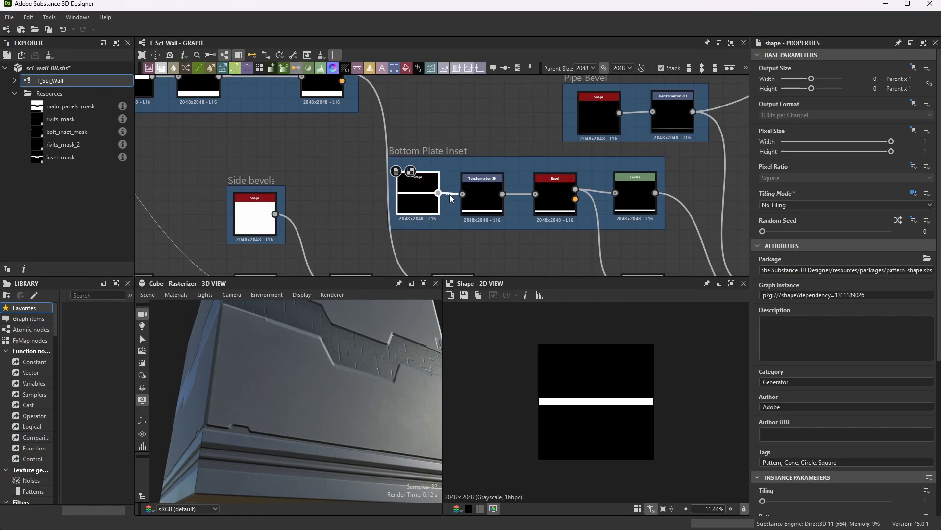
pyautogui.scroll(-5, 795, 388)
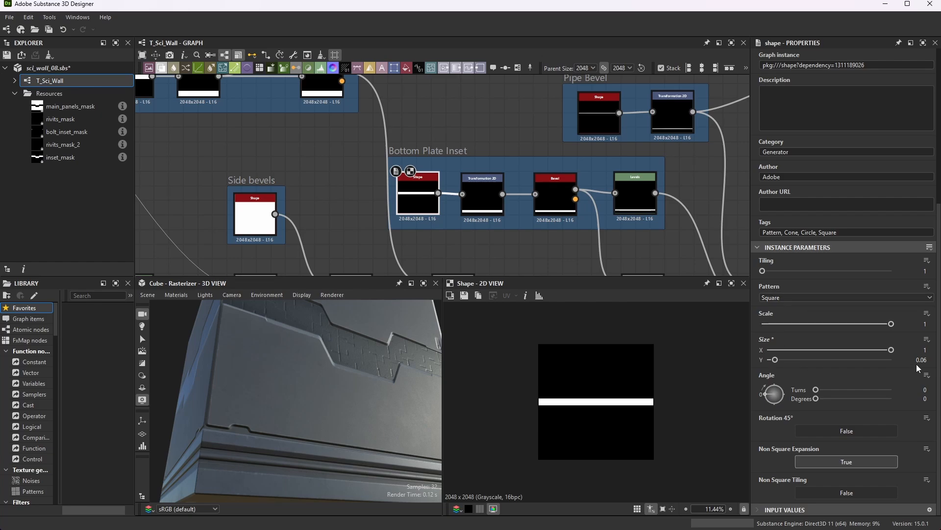
pyautogui.click(485, 199)
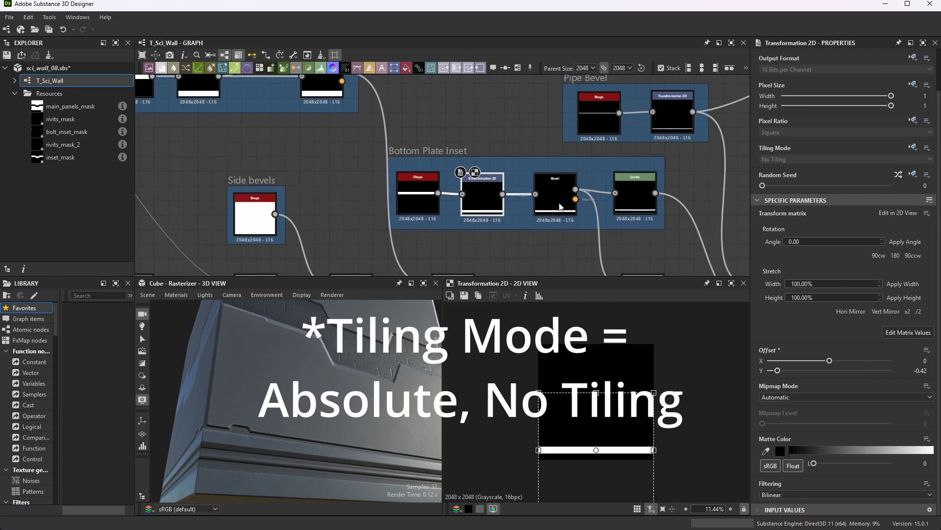
pyautogui.click(561, 207)
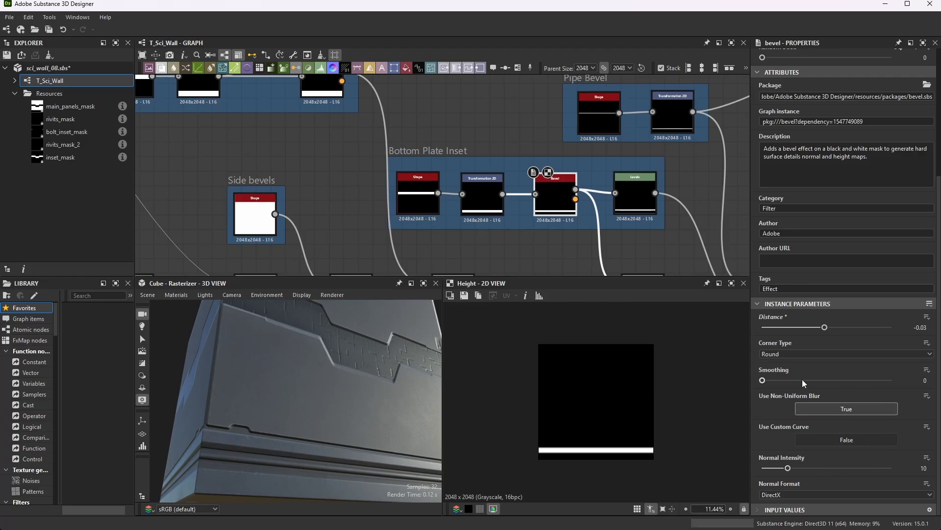
pyautogui.scroll(1, 784, 385)
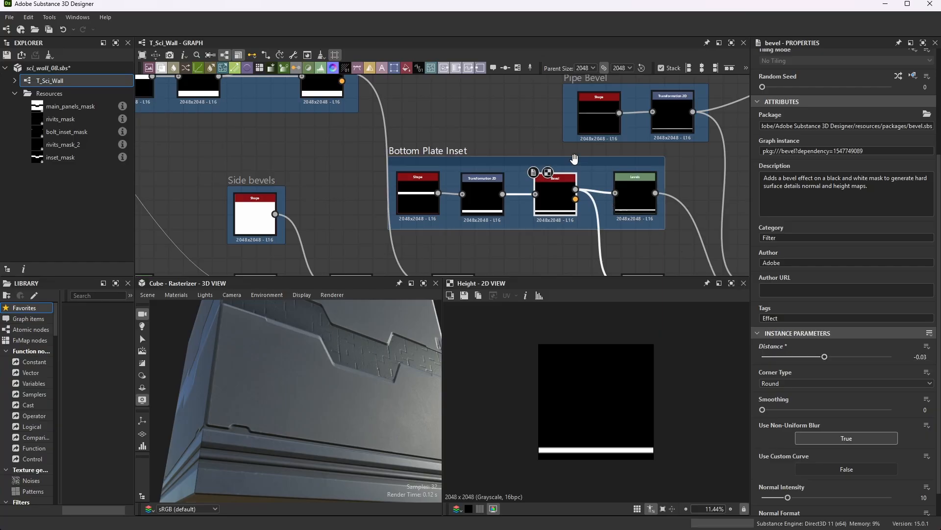
# - Inspect the Blend node fed by the Bottom Plate Inset's Bevel, checking its opacity, blending mode and output
pyautogui.scroll(-3, 575, 160)
pyautogui.scroll(2, 639, 258)
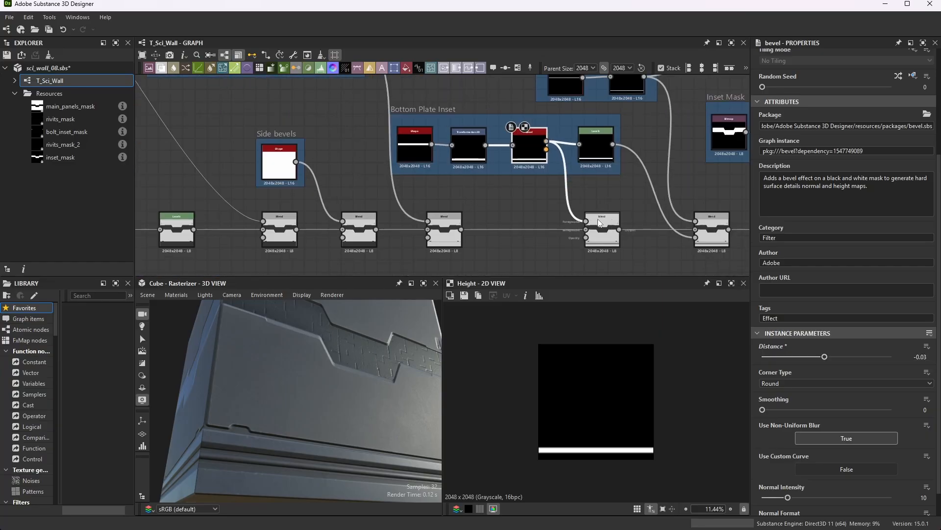
pyautogui.doubleClick(617, 221)
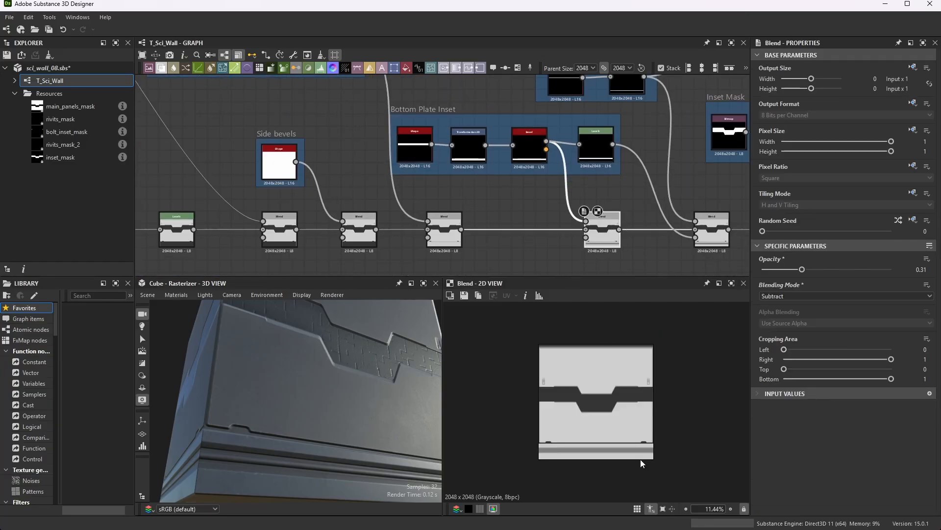
pyautogui.scroll(2, 640, 459)
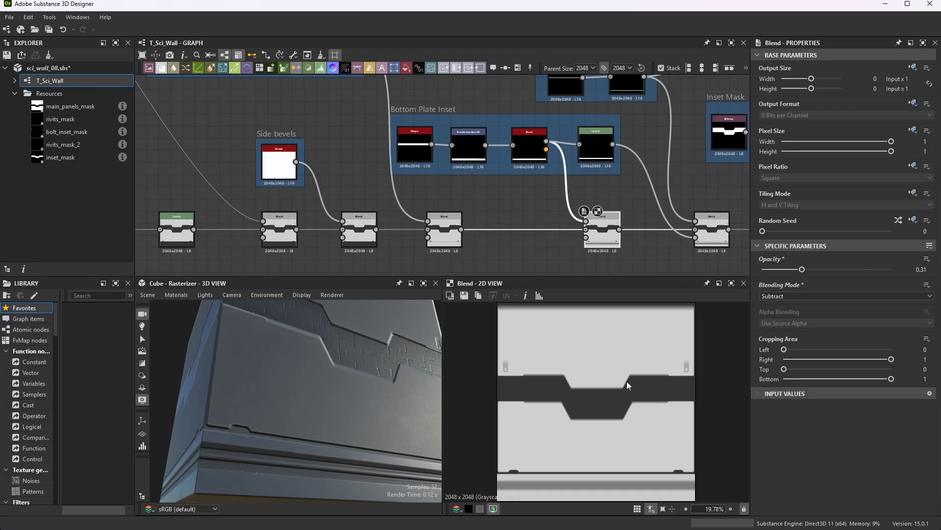
pyautogui.scroll(-2, 626, 381)
pyautogui.scroll(2, 590, 445)
pyautogui.scroll(-2, 536, 237)
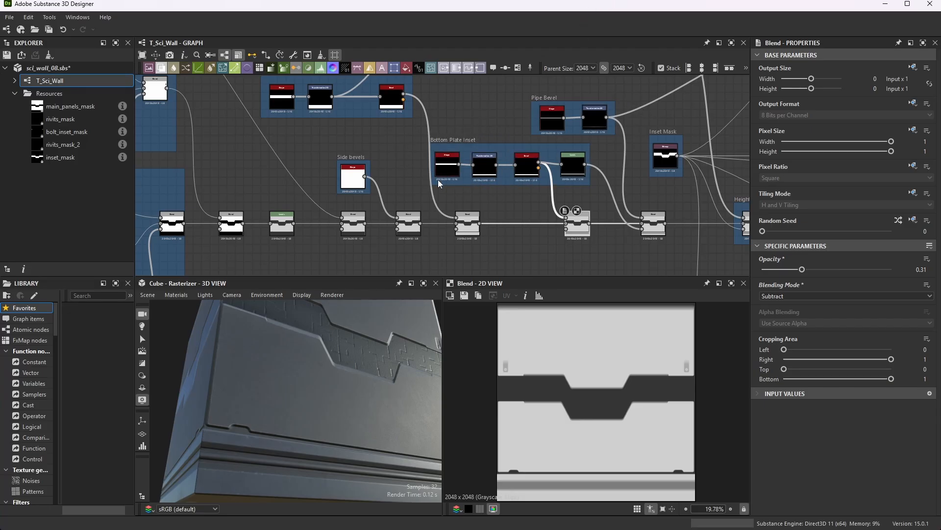
# - Inspect the Levels node in the Bottom Plate Inset frame, checking its output, numeric level values and histogram
pyautogui.scroll(3, 556, 151)
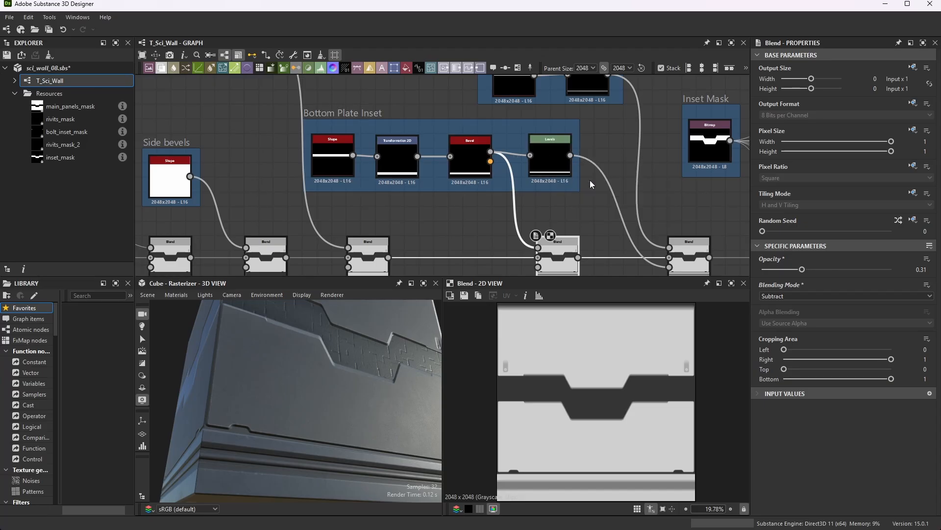
pyautogui.scroll(-3, 556, 189)
pyautogui.scroll(5, 556, 189)
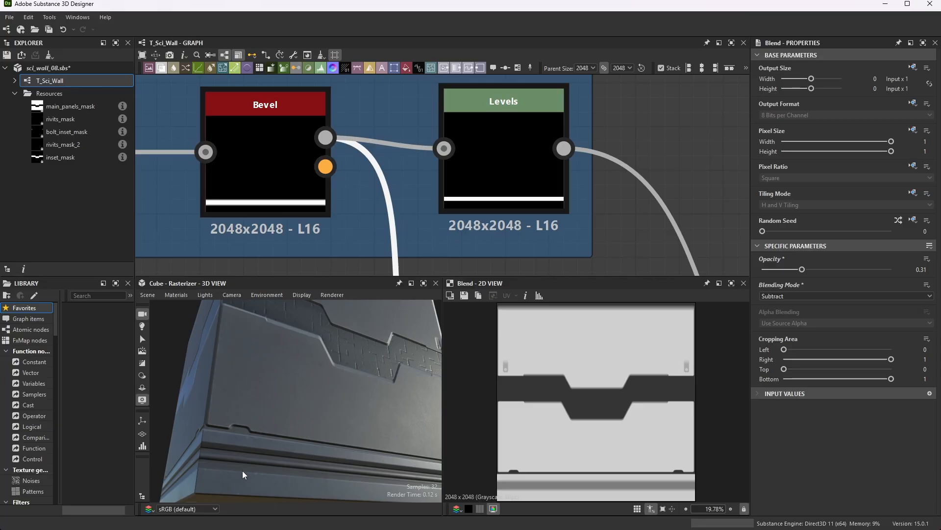
pyautogui.click(508, 160)
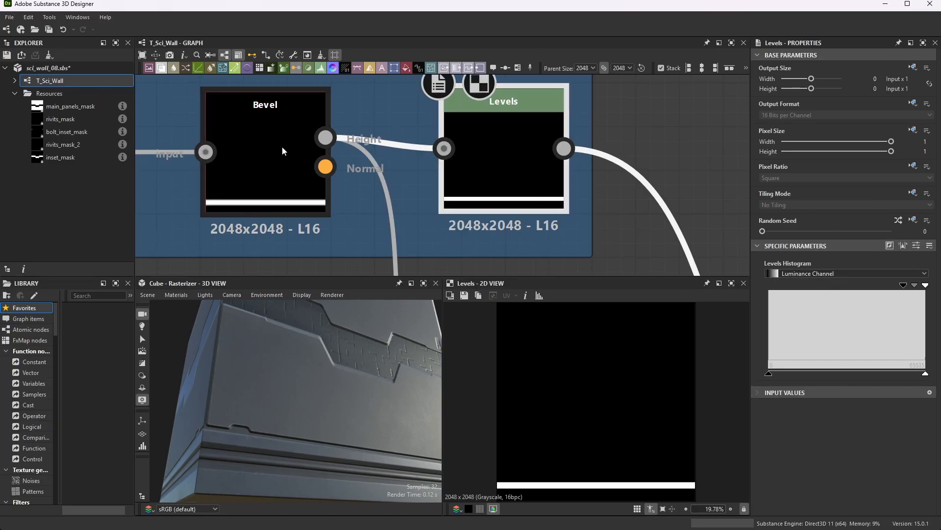
pyautogui.click(917, 247)
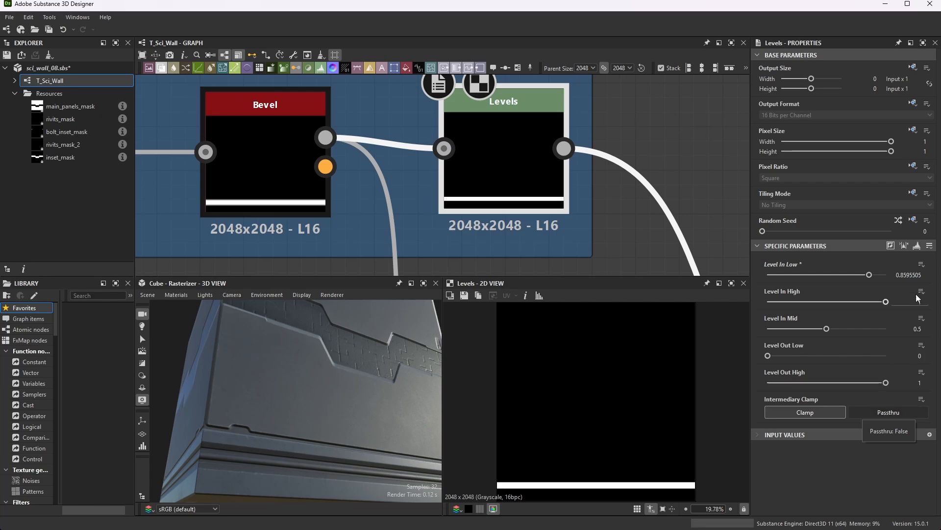
pyautogui.click(918, 247)
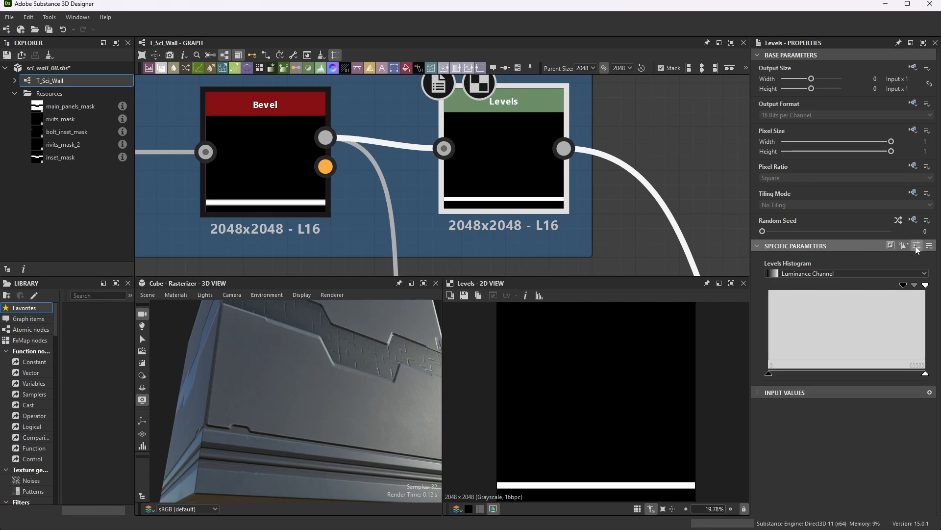
# - Examine the Blend node fed by the inset Levels, checking its three input connections, opacity and blending mode
pyautogui.scroll(-2, 567, 127)
pyautogui.scroll(-4, 566, 126)
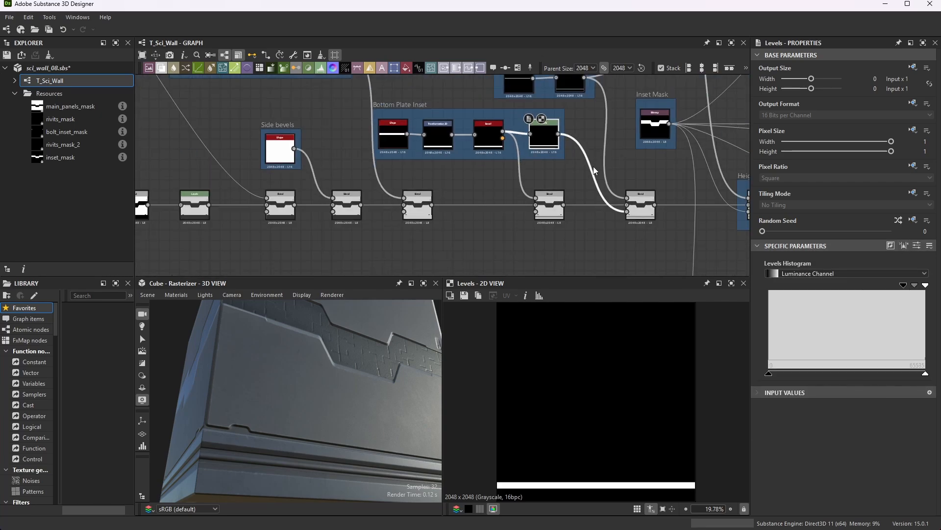
pyautogui.scroll(1, 550, 130)
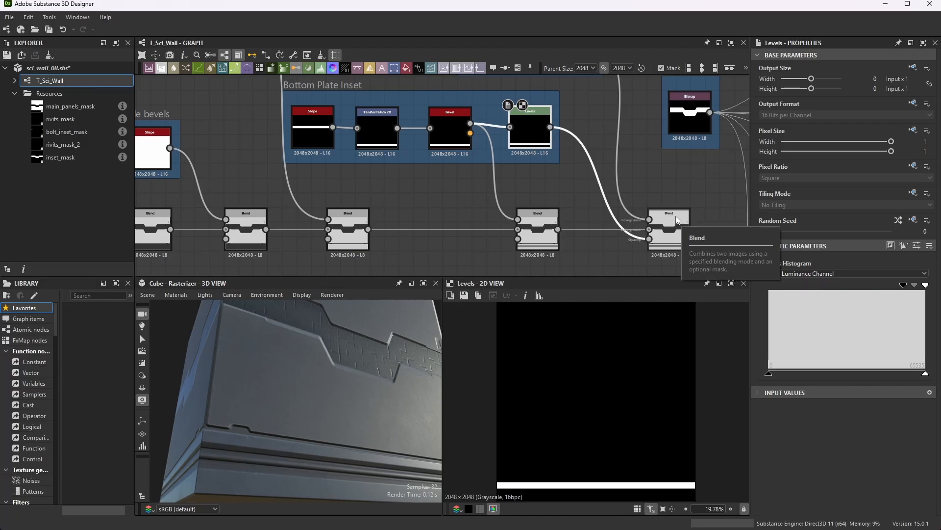
pyautogui.click(674, 222)
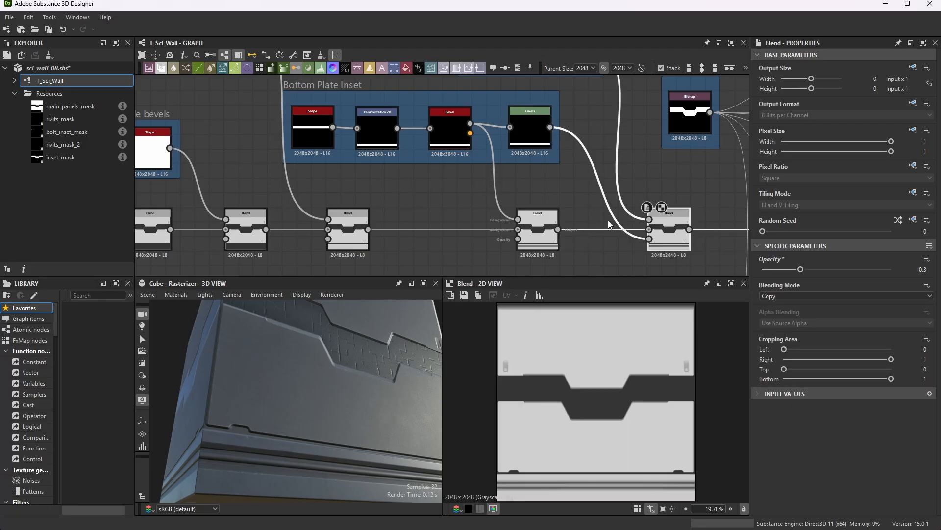
pyautogui.scroll(4, 694, 230)
pyautogui.scroll(-3, 652, 223)
pyautogui.scroll(4, 645, 226)
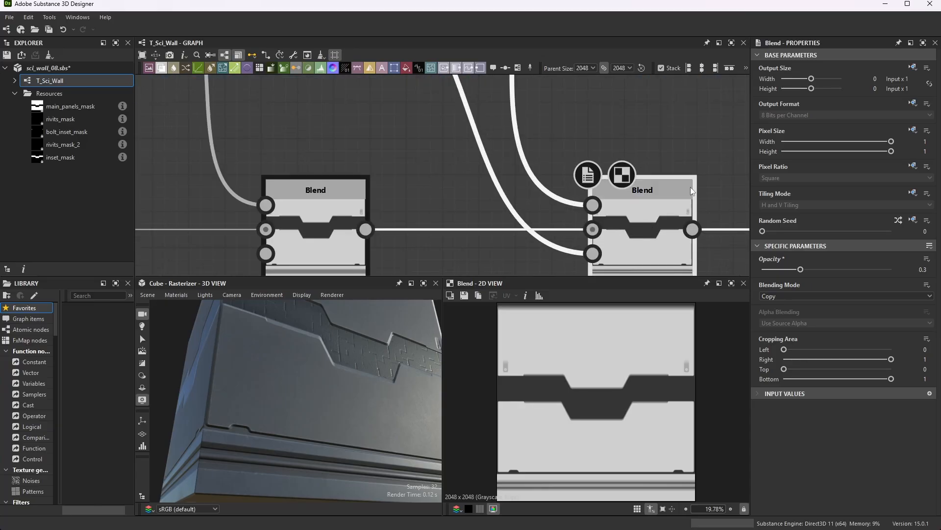
pyautogui.scroll(-3, 595, 191)
pyautogui.scroll(3, 603, 197)
pyautogui.scroll(-7, 615, 192)
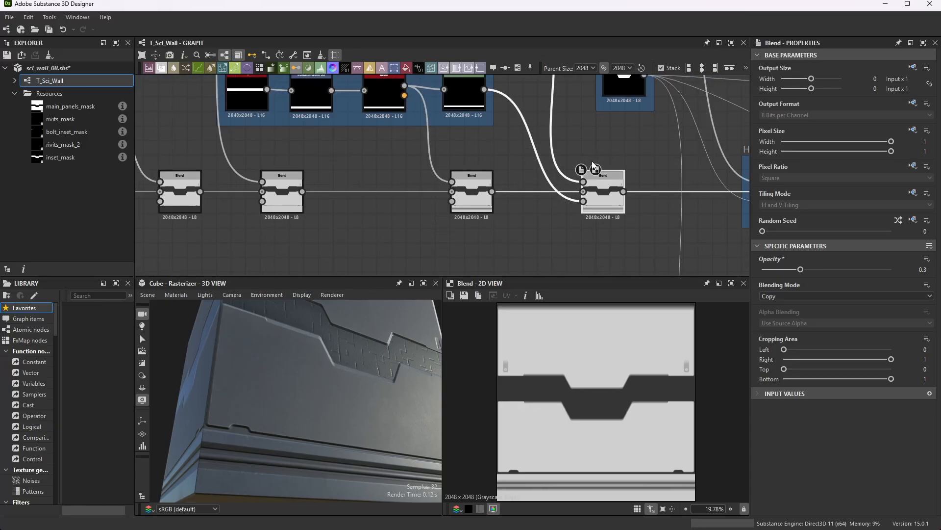
# - Review the Pipe Bevel frame's Shape pattern, scale and size, and its Transformation 2D tiling mode and offset
pyautogui.scroll(8, 587, 131)
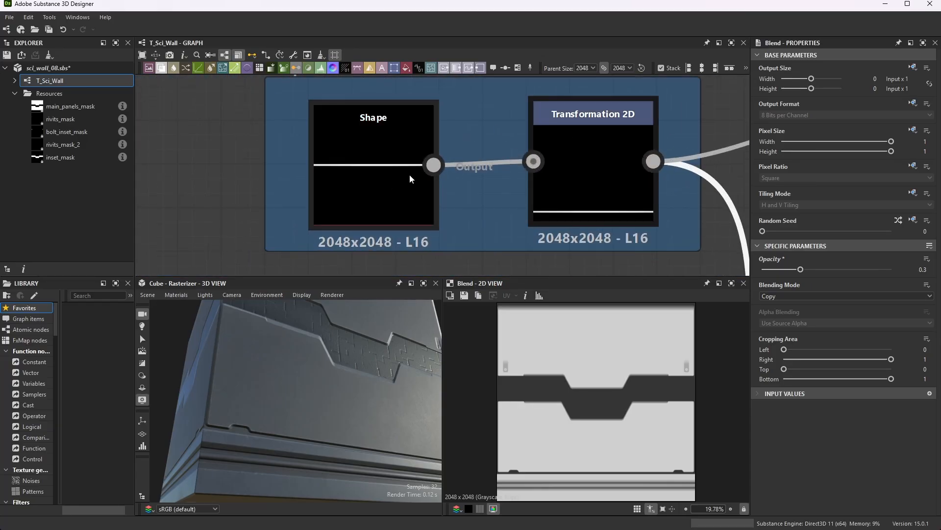
pyautogui.click(394, 147)
pyautogui.scroll(-5, 873, 398)
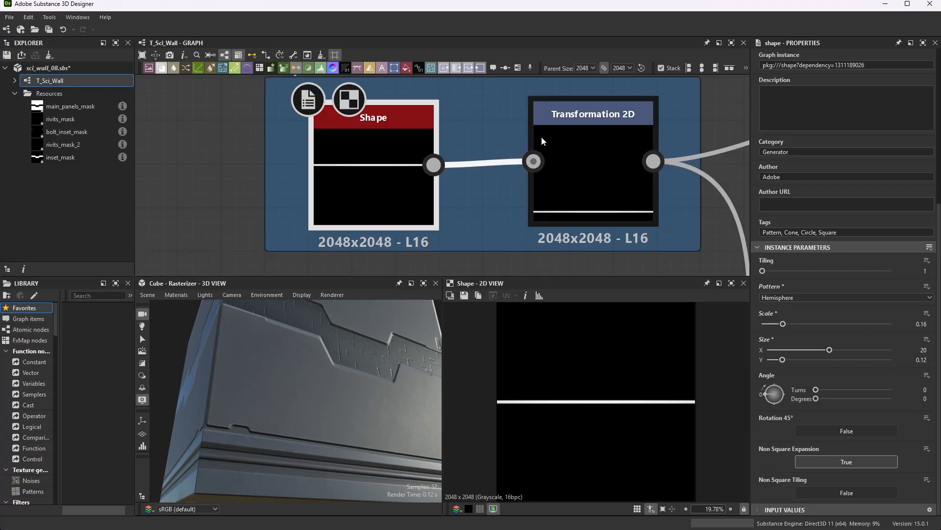
pyautogui.click(581, 151)
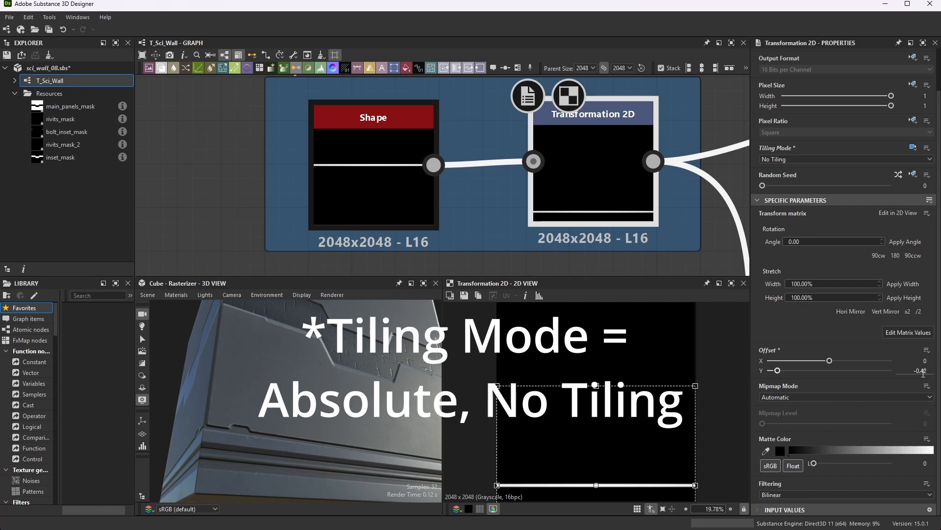
# - Recheck the opacity, blending mode and output of the Blend node that adds the pipe bevel
pyautogui.scroll(-8, 432, 152)
pyautogui.scroll(4, 522, 261)
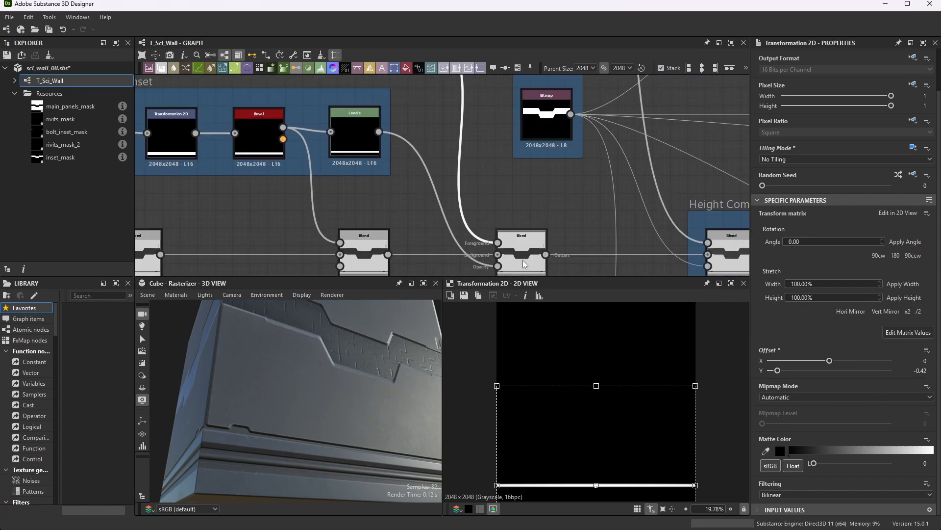
pyautogui.scroll(3, 525, 263)
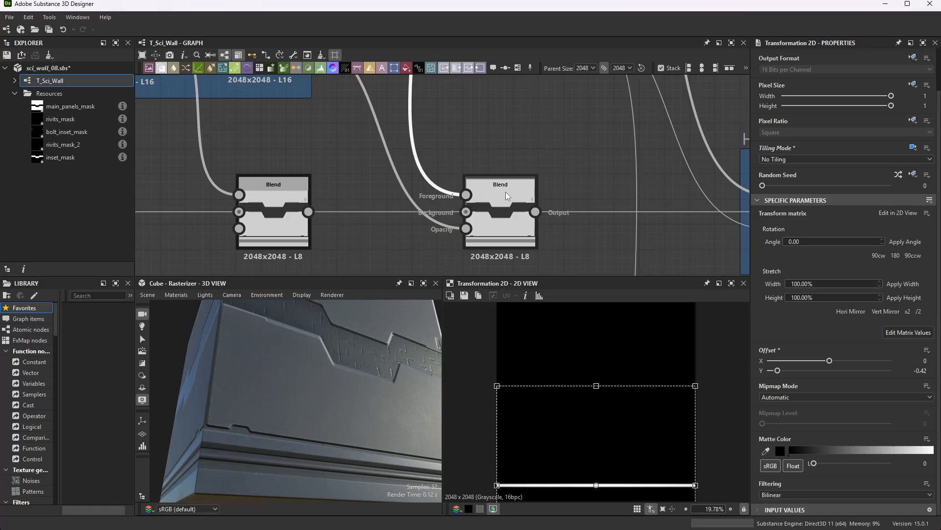
pyautogui.click(512, 193)
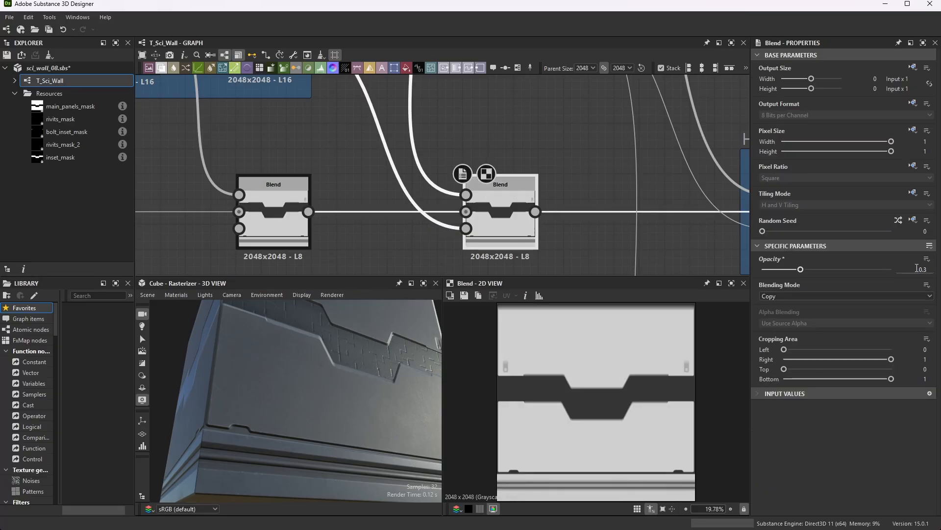
pyautogui.scroll(2, 496, 230)
pyautogui.scroll(-2, 484, 185)
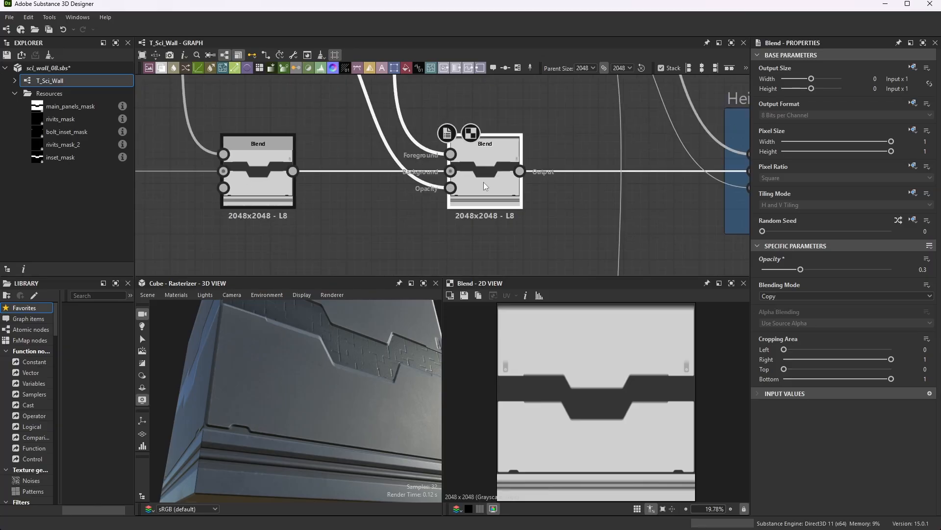
# - Trace the Bottom Plate Inset's Levels connection to the pipe Blend's opacity input and onward to Height Complete
pyautogui.scroll(2, 483, 186)
pyautogui.scroll(-4, 490, 258)
pyautogui.scroll(1, 372, 126)
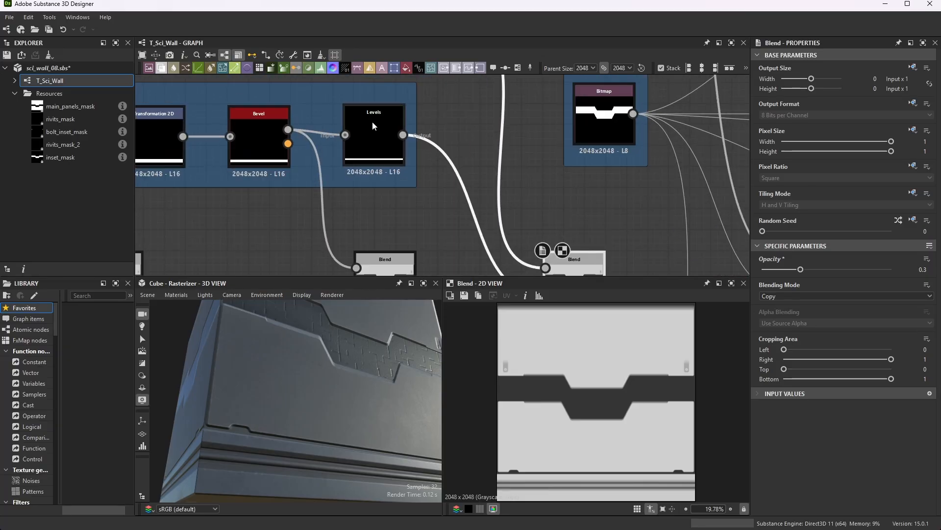
pyautogui.scroll(-2, 372, 126)
pyautogui.scroll(1, 286, 124)
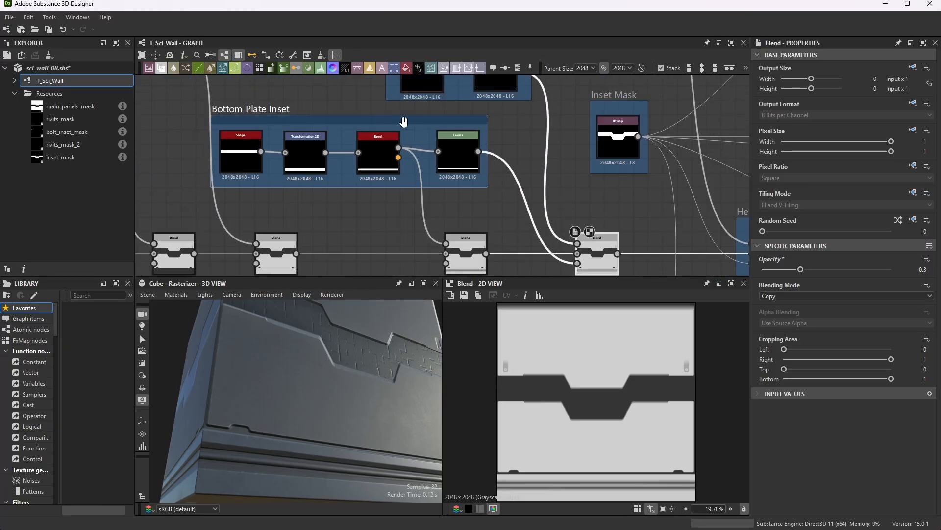
pyautogui.scroll(2, 454, 151)
pyautogui.scroll(-4, 458, 142)
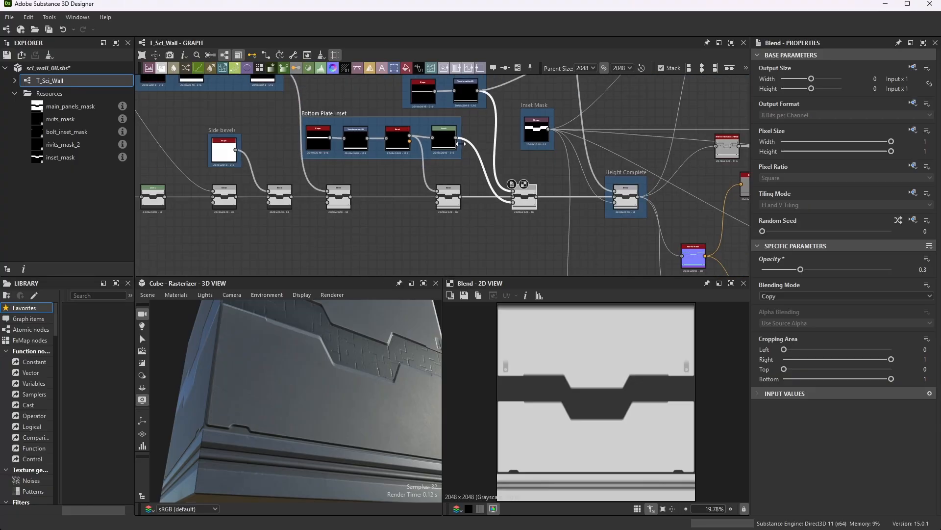
# - Recheck how the Pipe Bevel and the Bottom Plate Inset's Levels feed the Blend node before Height Complete
pyautogui.scroll(2, 514, 201)
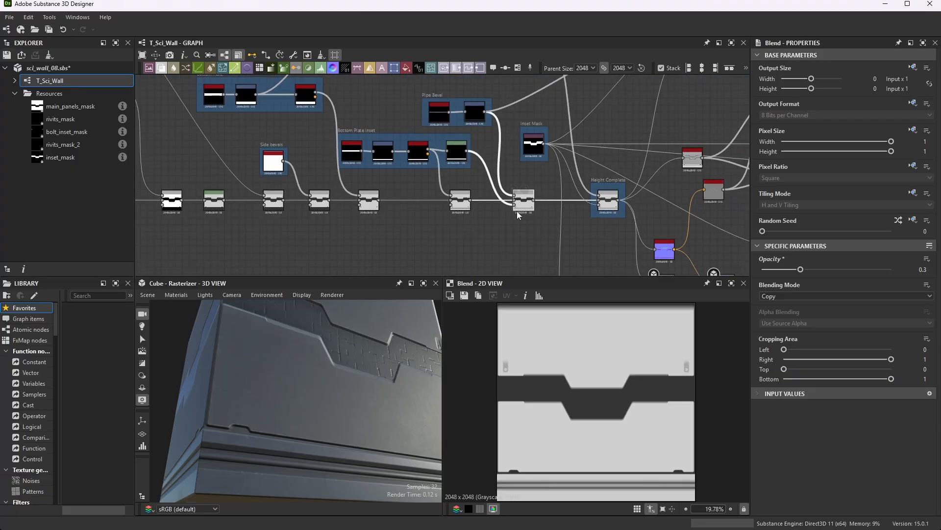
pyautogui.scroll(5, 462, 143)
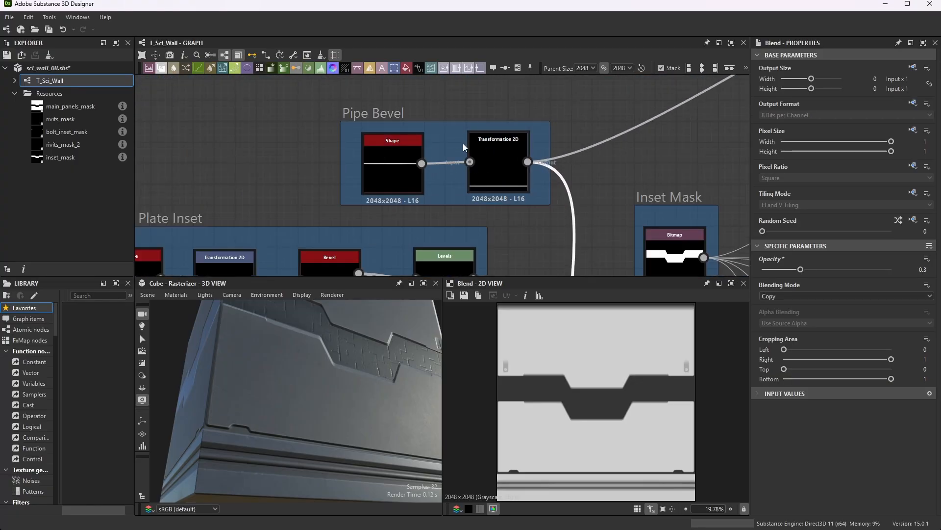
pyautogui.scroll(-5, 551, 225)
pyautogui.scroll(3, 530, 237)
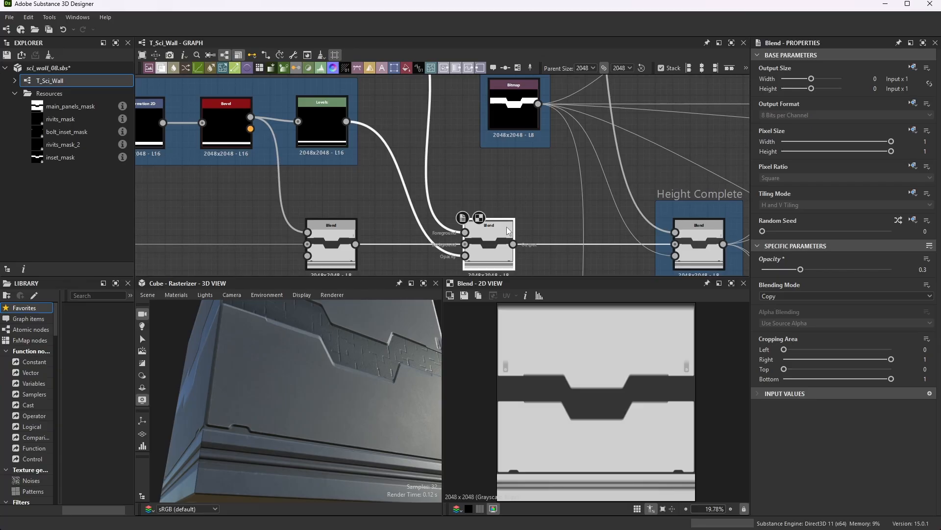
pyautogui.scroll(-3, 528, 172)
pyautogui.scroll(4, 525, 202)
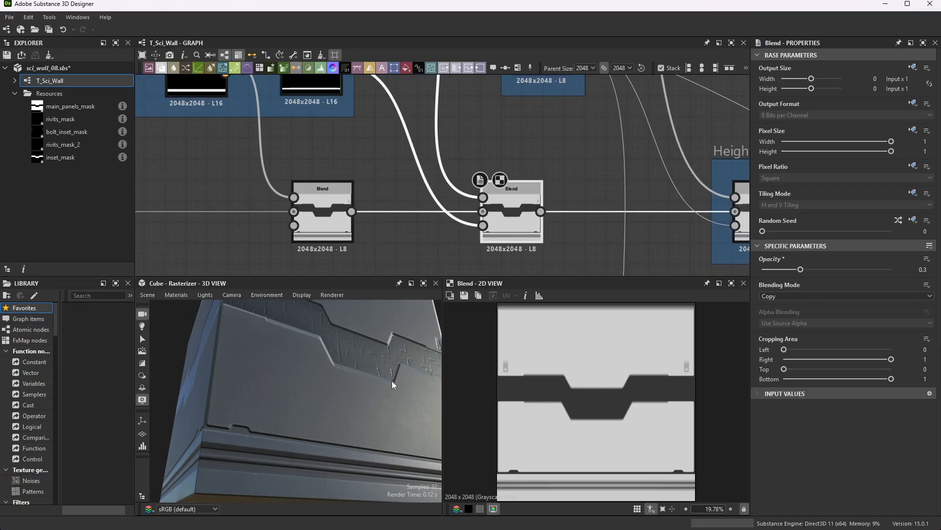
# - Save the sci_wall_08.sbs package
pyautogui.moveTo(392, 380); pyautogui.dragTo(350, 412)
pyautogui.scroll(-4, 349, 408)
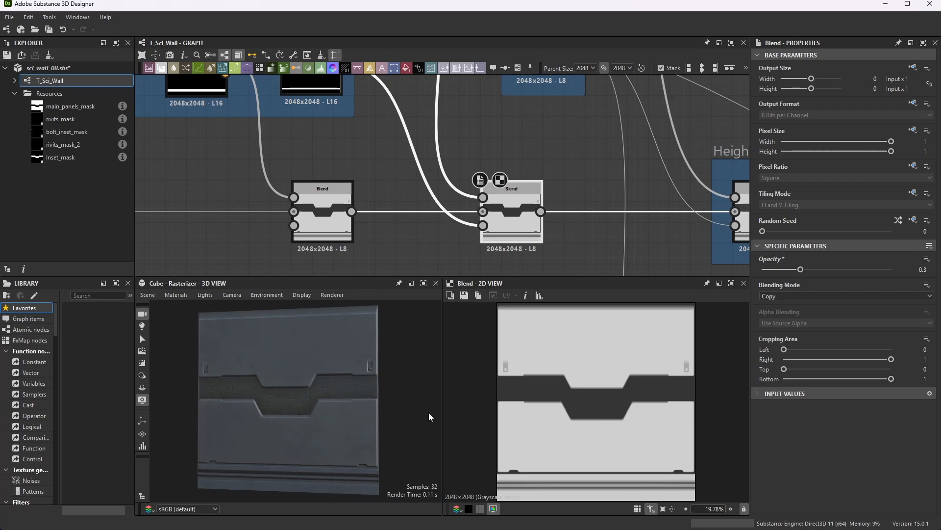
pyautogui.click(10, 18)
pyautogui.click(87, 90)
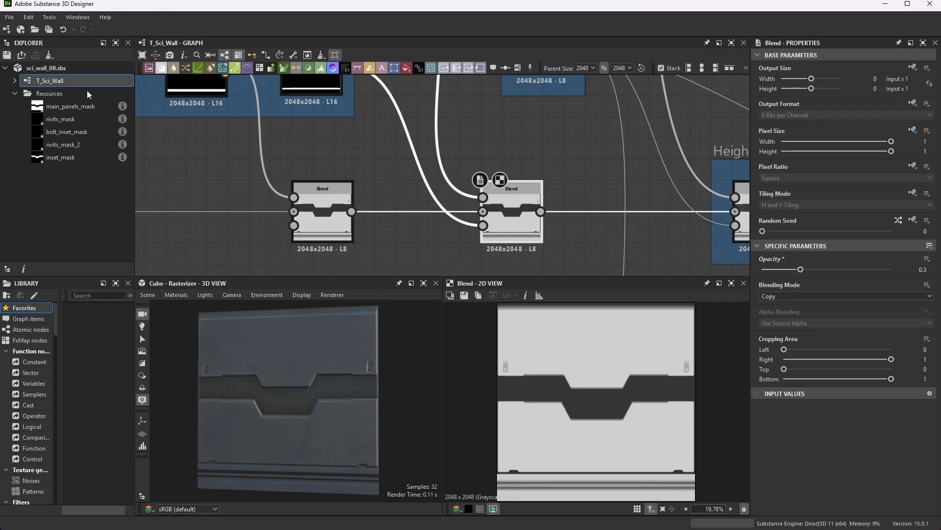
# - Inspect the brick-like line detail inside the wall's recessed inset up close in the 3D preview
pyautogui.scroll(-3, 533, 164)
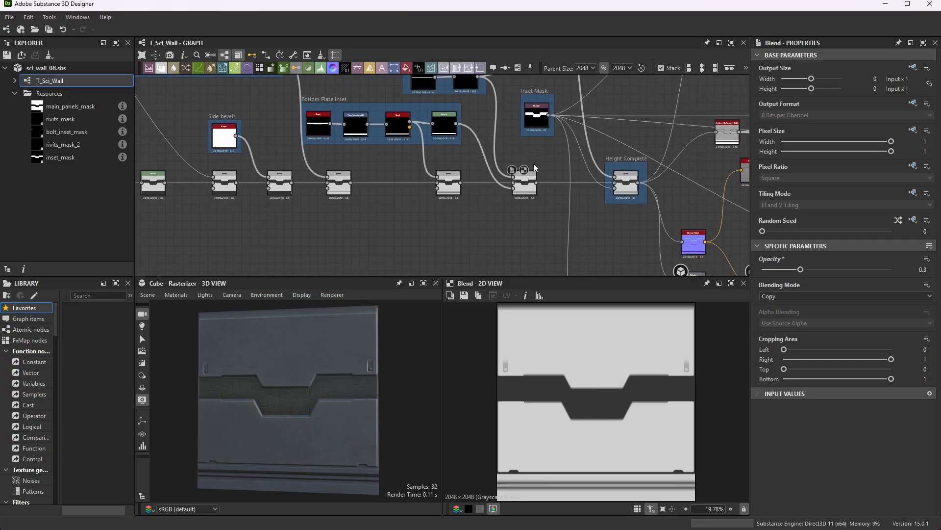
pyautogui.scroll(-3, 539, 164)
pyautogui.scroll(10, 539, 165)
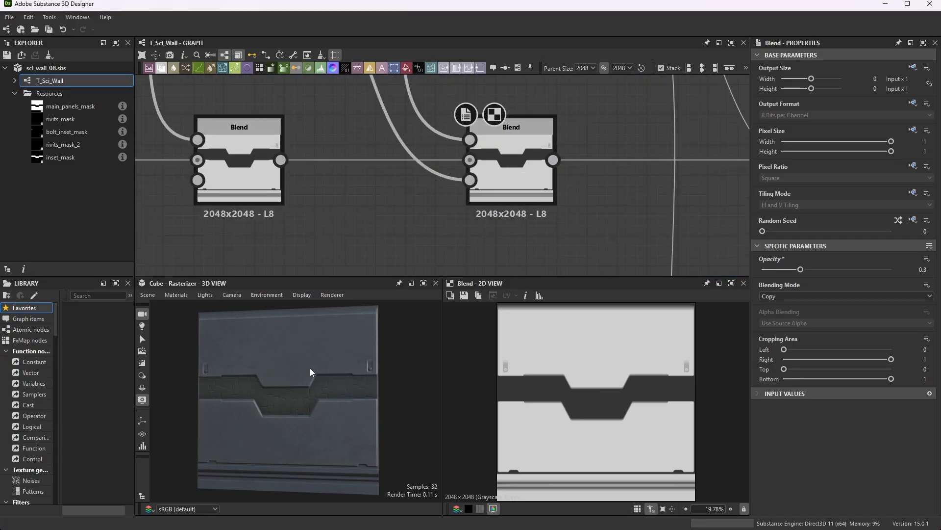
pyautogui.scroll(8, 310, 368)
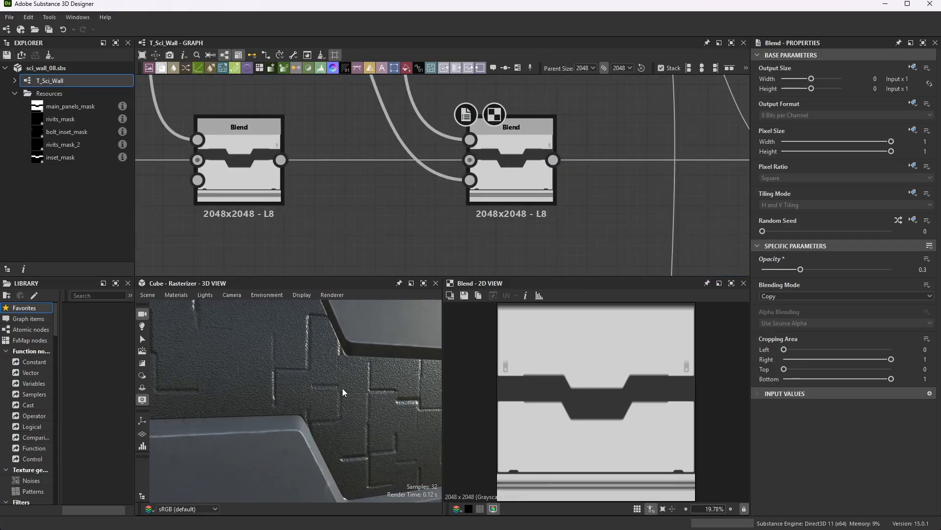
pyautogui.moveTo(355, 385); pyautogui.dragTo(331, 363)
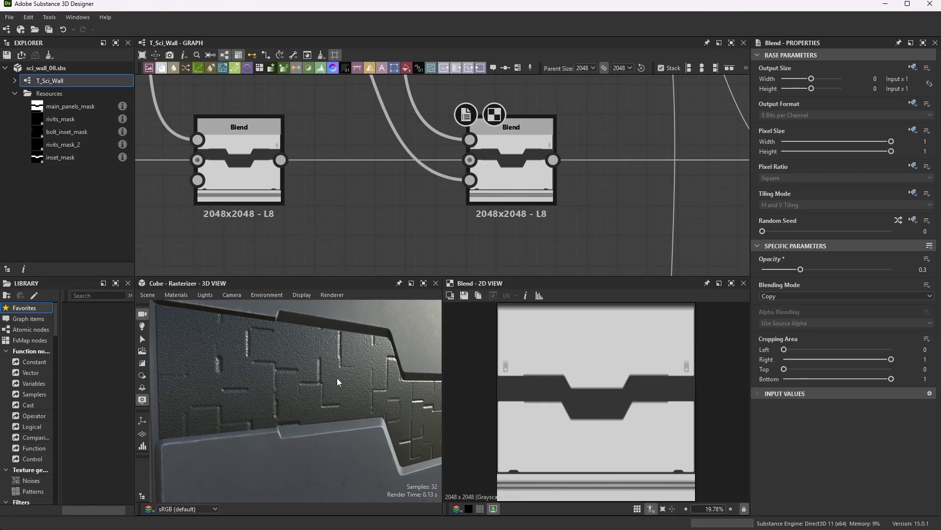
# - Frame the Tile Generator Grayscale, Levels, noise and Blend nodes above Pipe Bevel and title the frame "Inset Details"
pyautogui.scroll(-10, 424, 206)
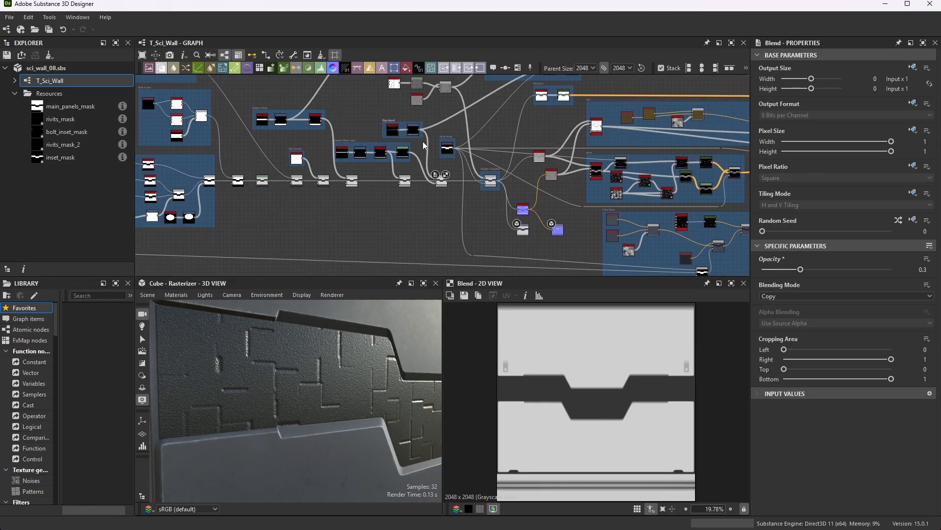
pyautogui.scroll(8, 401, 117)
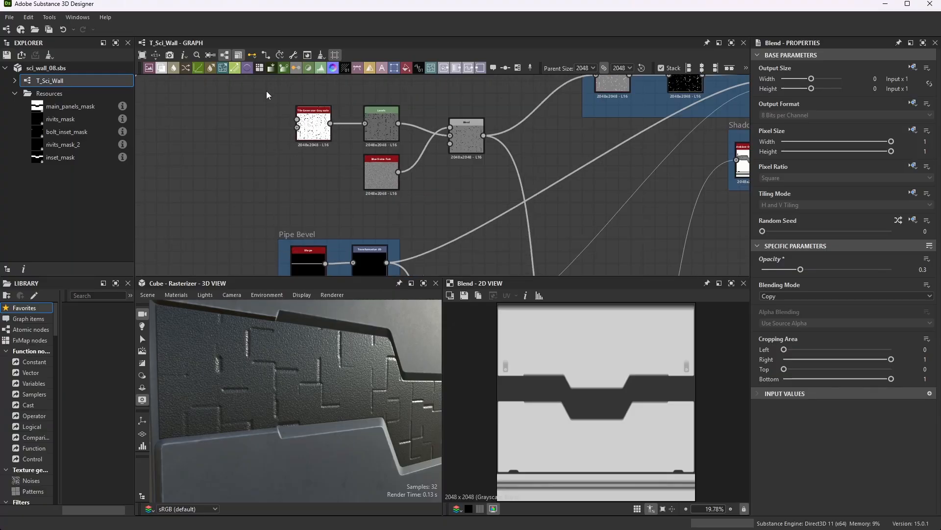
pyautogui.moveTo(266, 91); pyautogui.dragTo(522, 207)
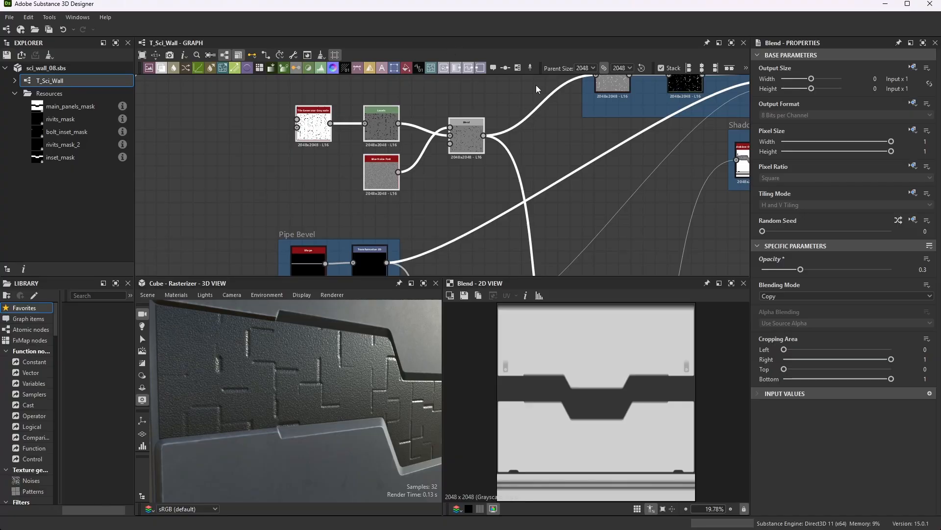
pyautogui.click(519, 67)
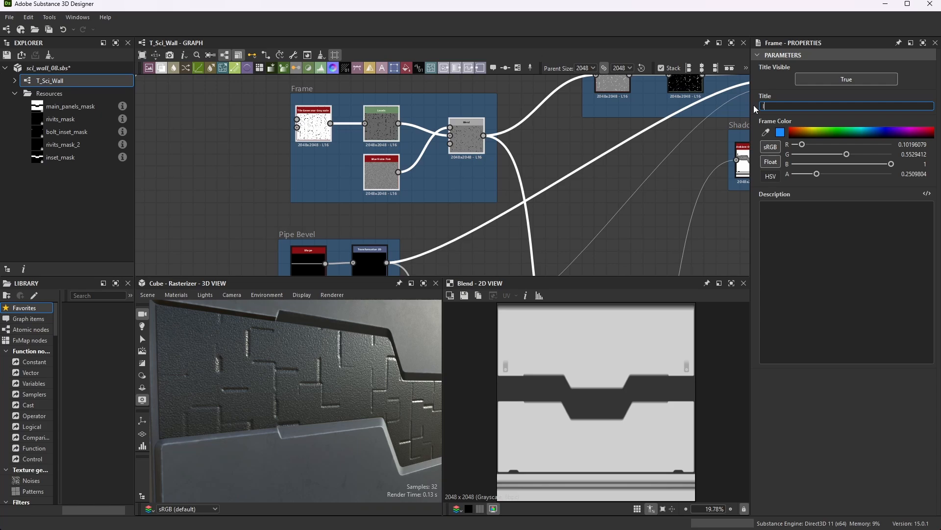
pyautogui.write('Inset Details')
pyautogui.press('Return')
# - Display the Tile Generator Grayscale node of Inset Details and examine its X and Y amounts and pattern settings
pyautogui.scroll(5, 308, 130)
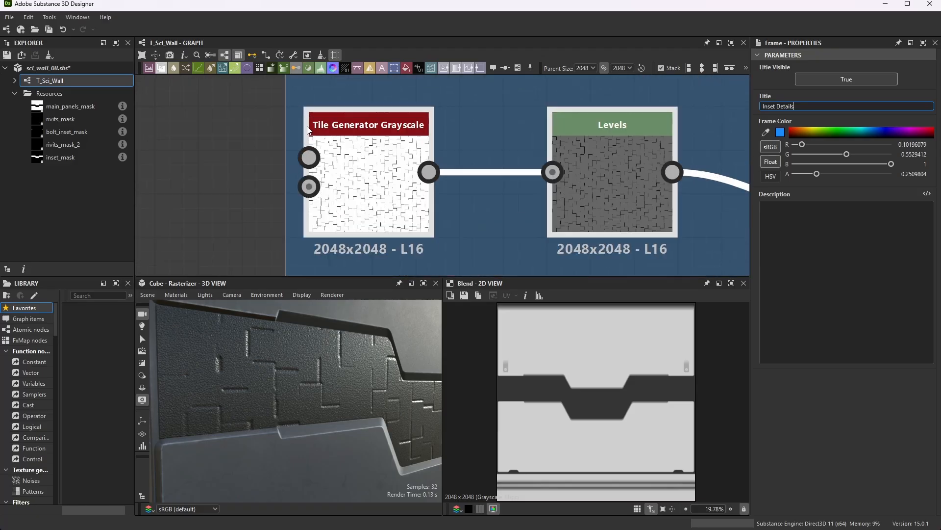
pyautogui.click(396, 140)
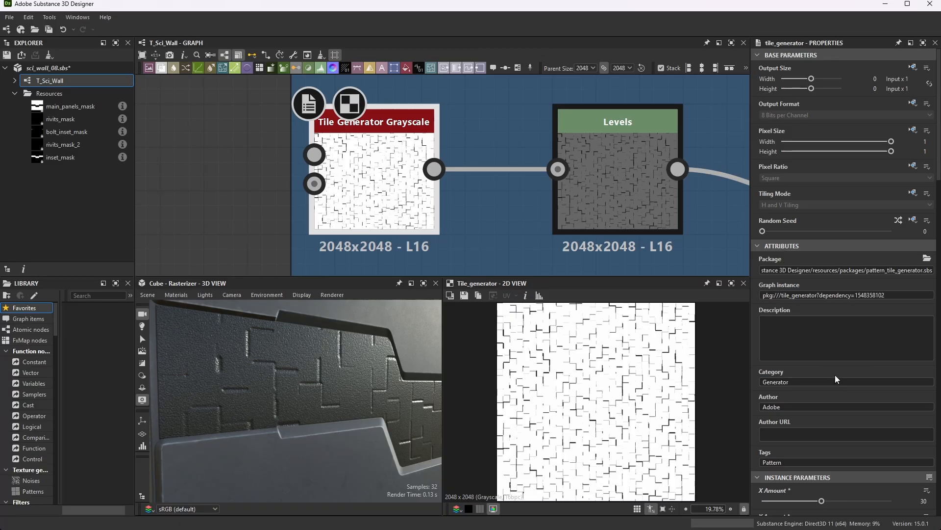
pyautogui.scroll(-4, 854, 340)
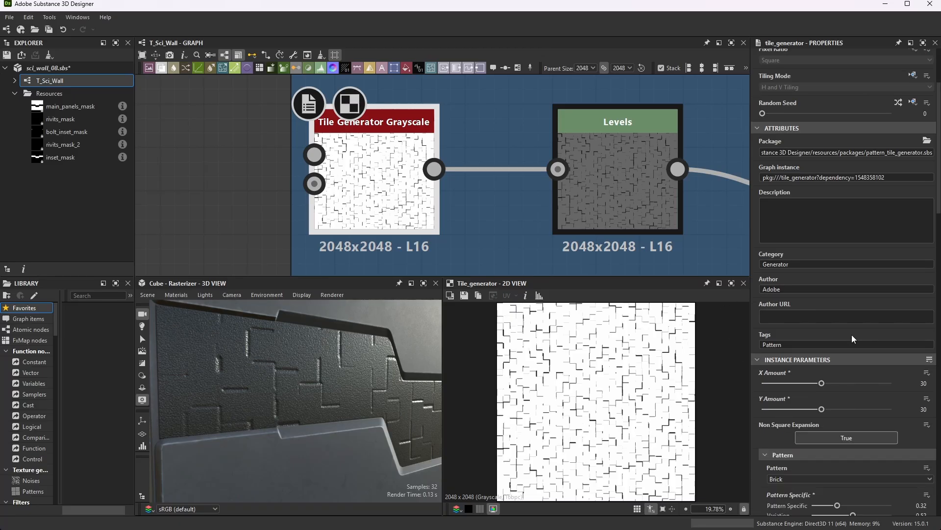
pyautogui.scroll(-8, 852, 334)
pyautogui.scroll(-1, 852, 334)
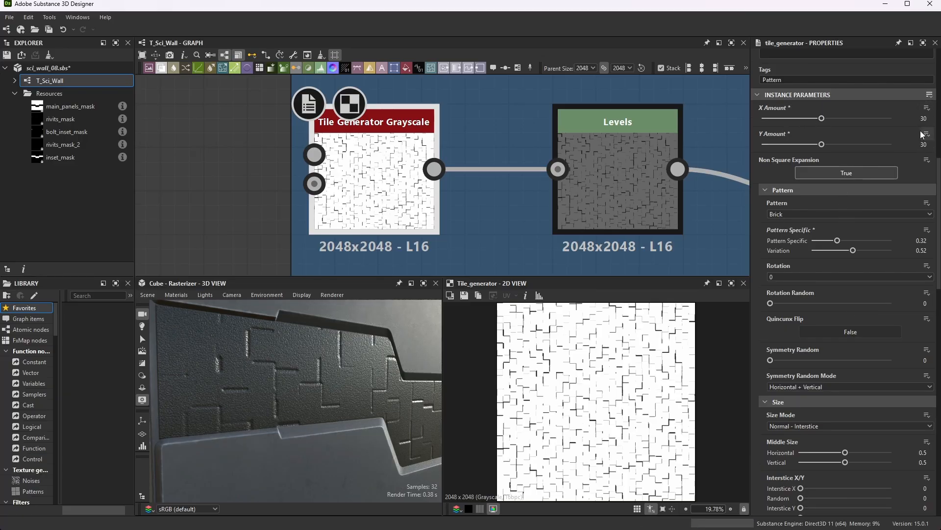
pyautogui.scroll(-1, 831, 257)
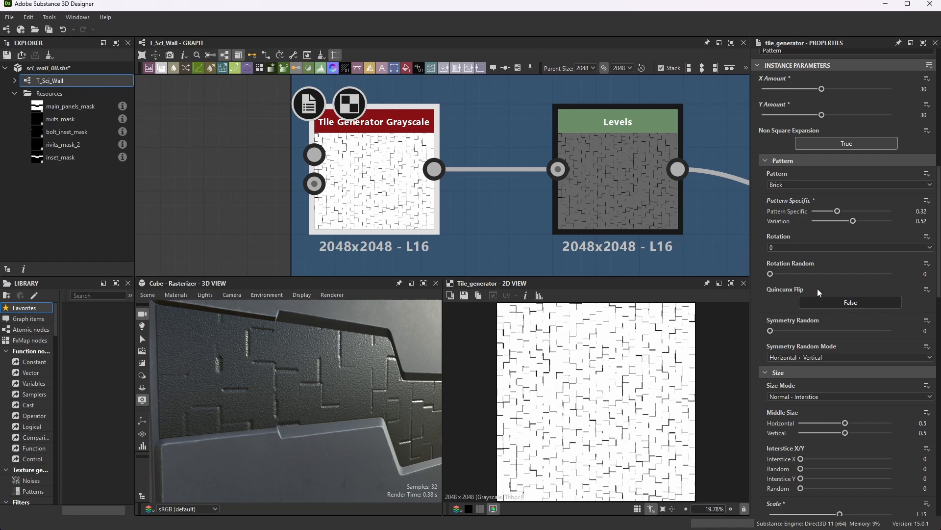
# - Review the Tile Generator's size mode, scale, random offset and seed, vertical offset and random position settings
pyautogui.scroll(-4, 818, 259)
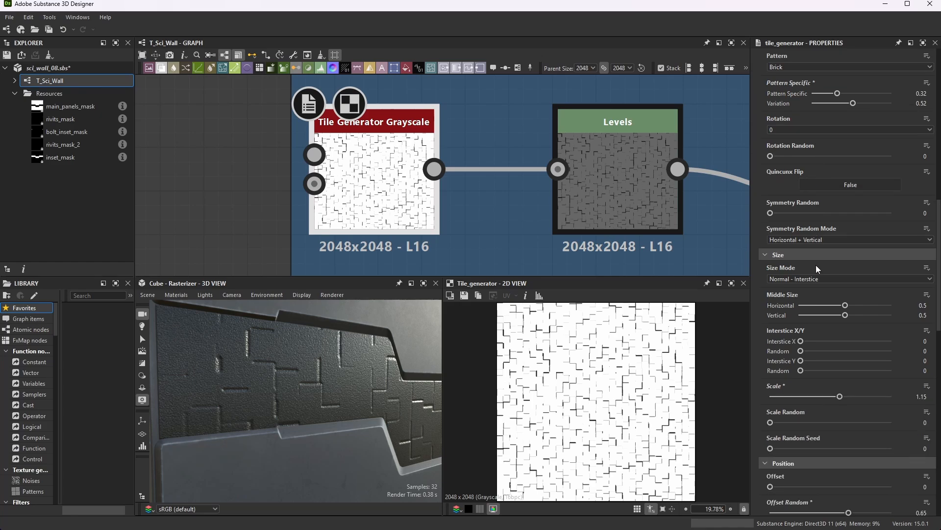
pyautogui.scroll(-2, 818, 269)
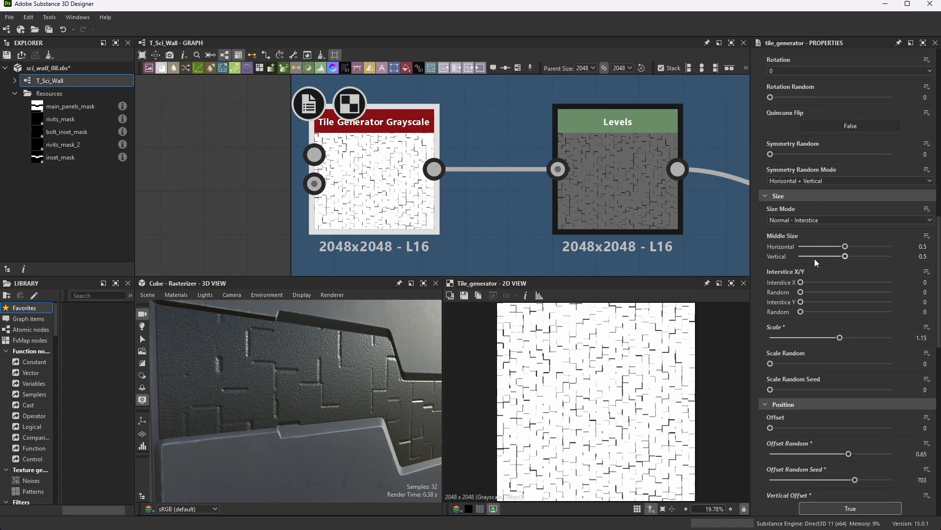
pyautogui.scroll(-2, 811, 253)
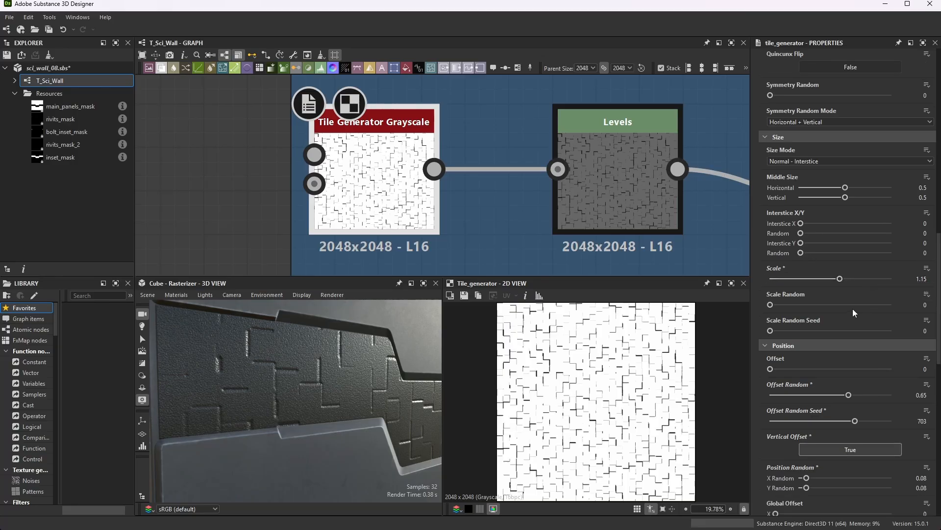
pyautogui.scroll(-3, 852, 308)
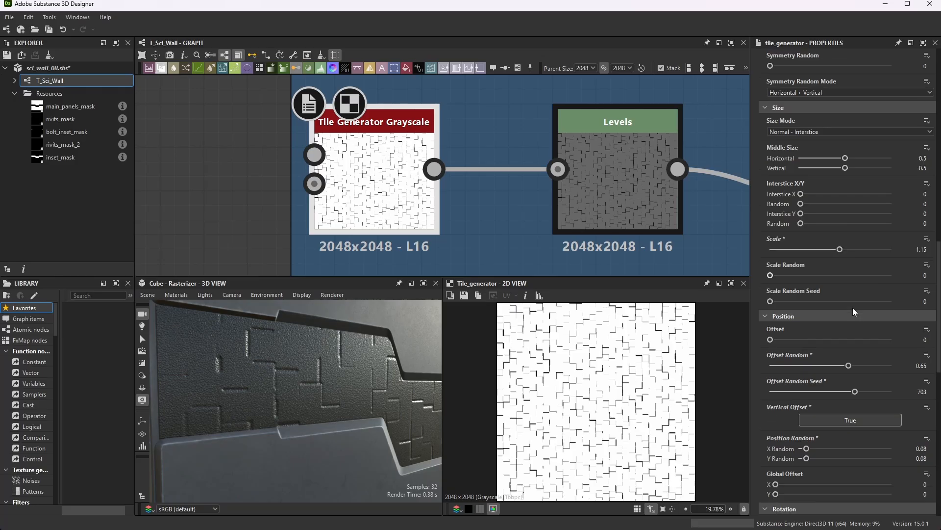
pyautogui.scroll(-2, 839, 296)
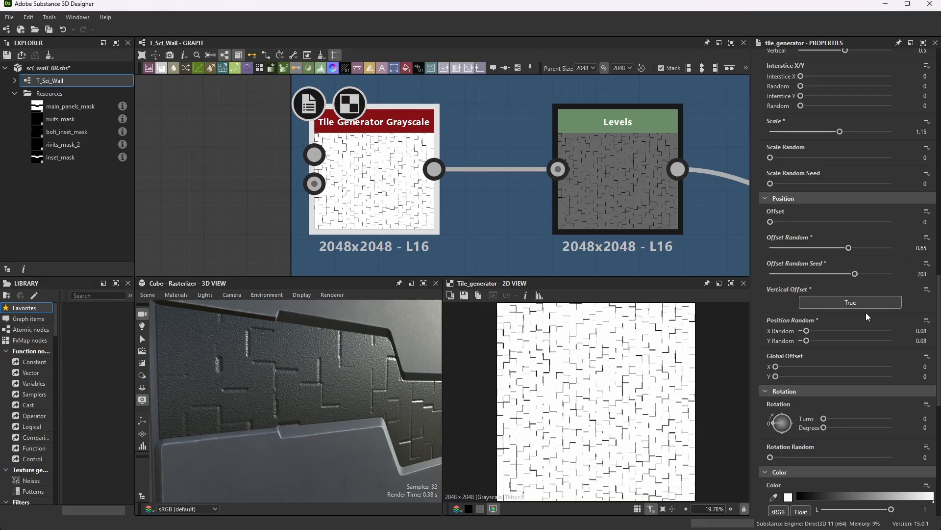
pyautogui.scroll(-1, 867, 316)
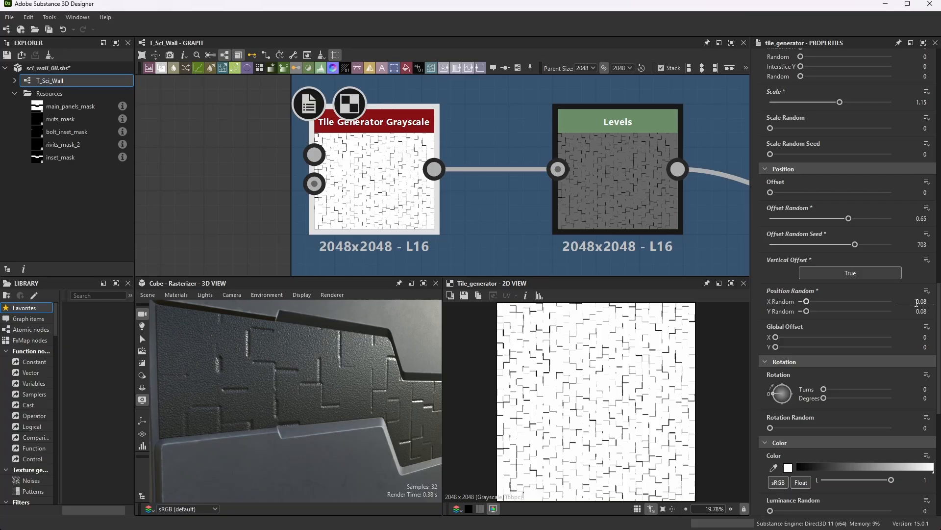
# - Check the Tile Generator's rotation, color, mask and blending mode settings
pyautogui.scroll(-3, 842, 321)
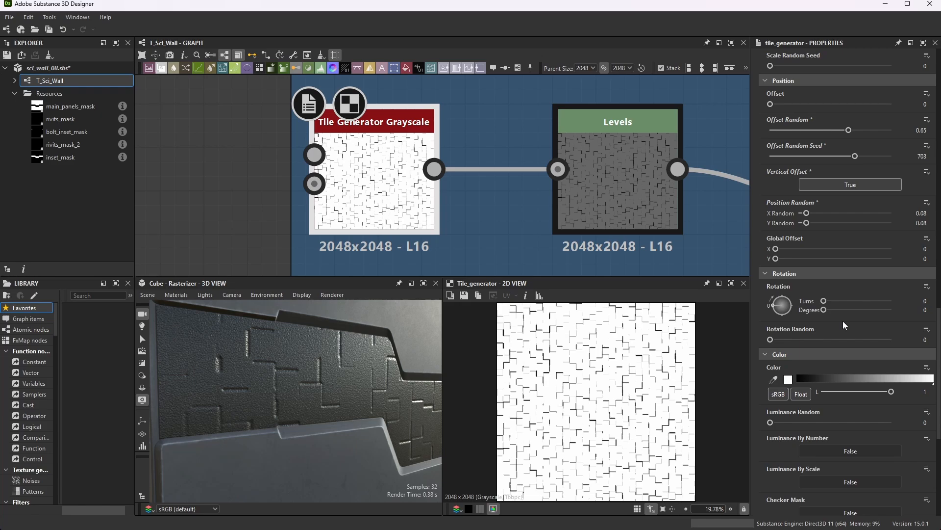
pyautogui.scroll(-1, 844, 323)
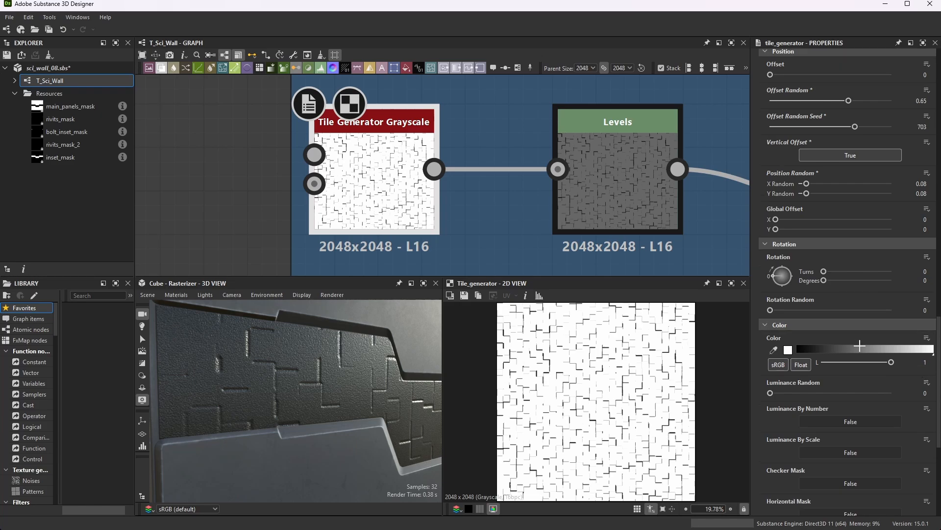
pyautogui.scroll(-8, 859, 346)
pyautogui.scroll(-1, 860, 345)
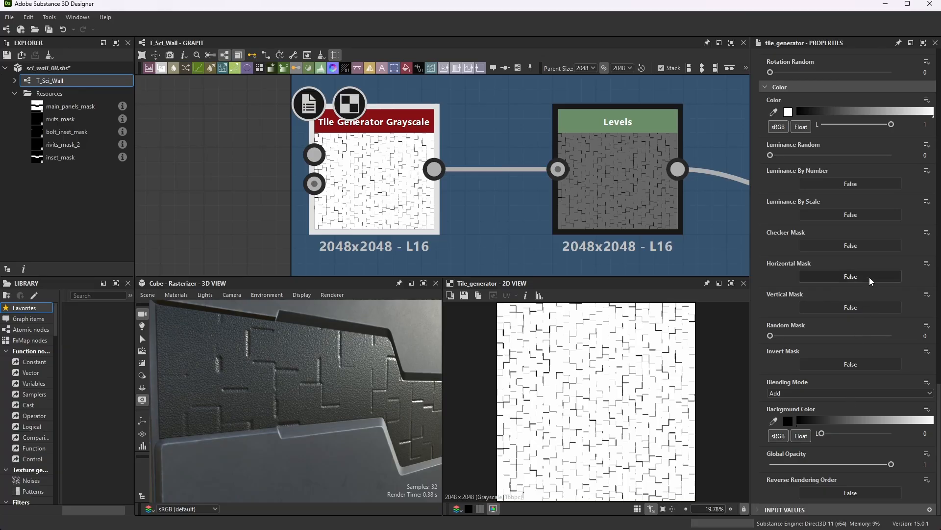
# - Recheck the Tile Generator's customized parameters, from tile amounts and pattern variation through scale to random offset and position
pyautogui.scroll(15, 865, 413)
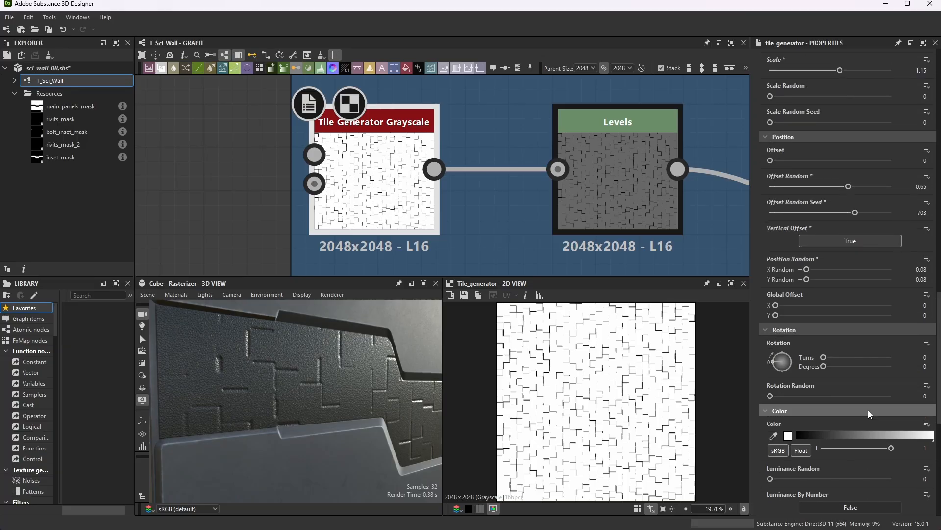
pyautogui.scroll(8, 869, 409)
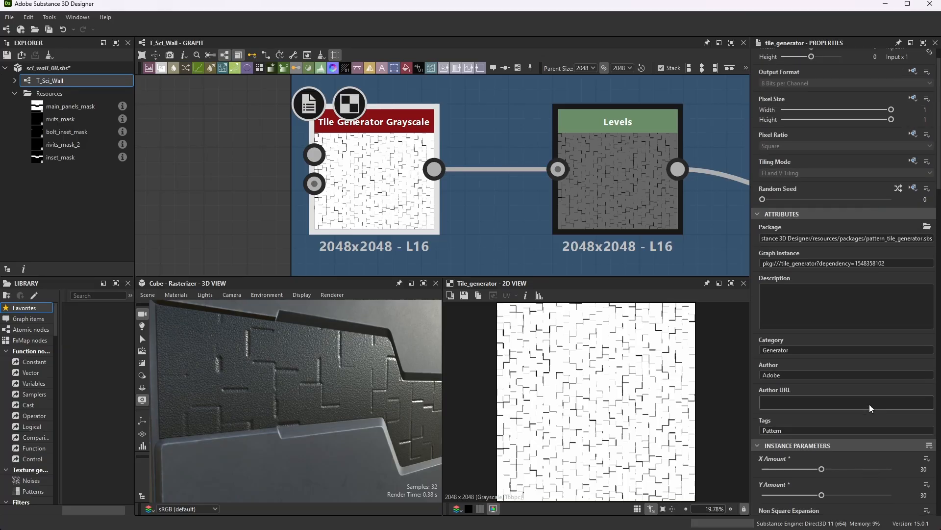
pyautogui.scroll(-6, 860, 278)
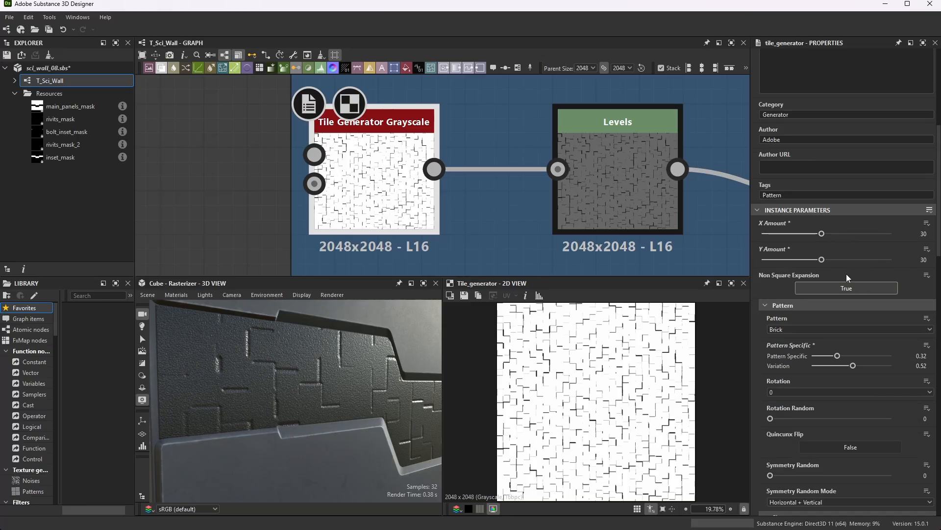
pyautogui.scroll(-2, 845, 289)
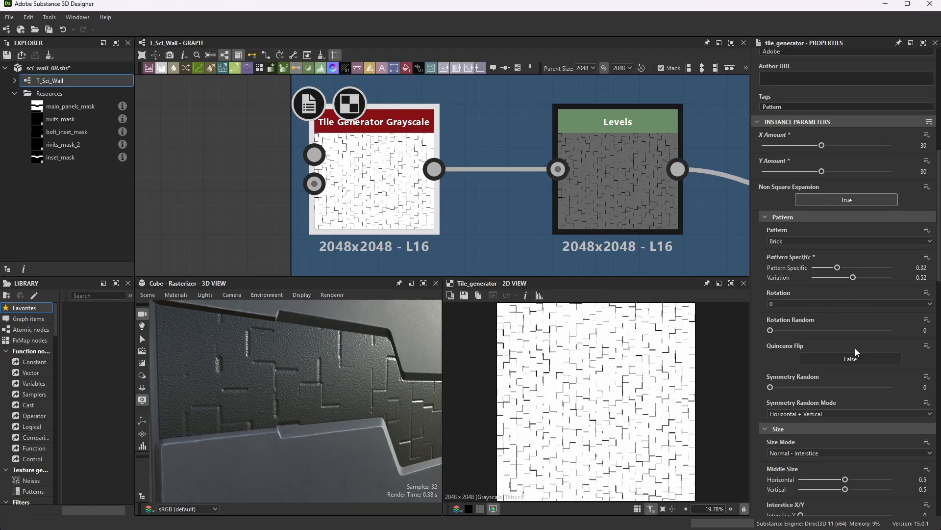
pyautogui.scroll(-6, 855, 348)
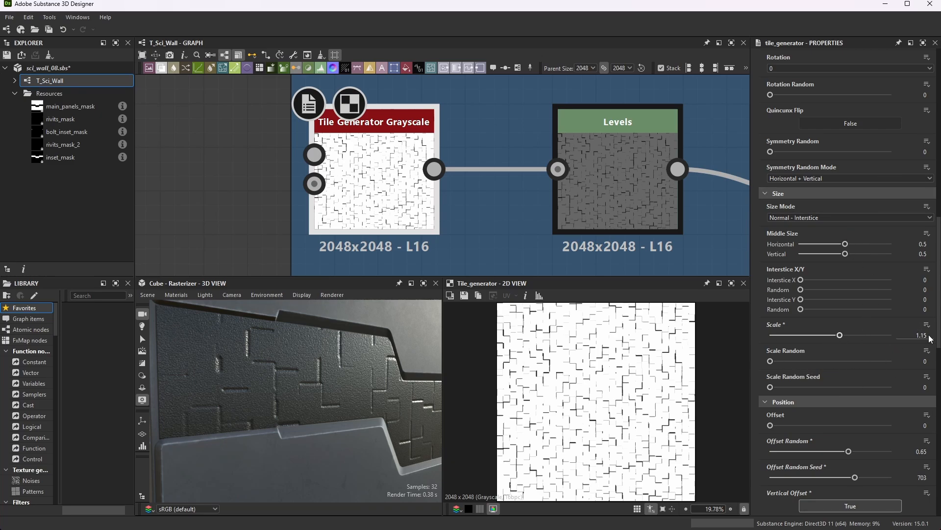
pyautogui.scroll(-3, 858, 399)
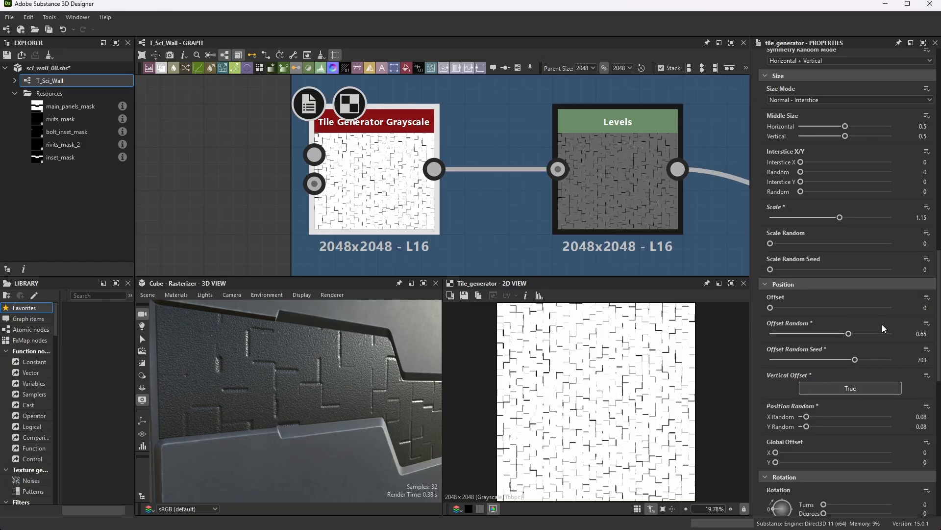
pyautogui.scroll(-2, 859, 382)
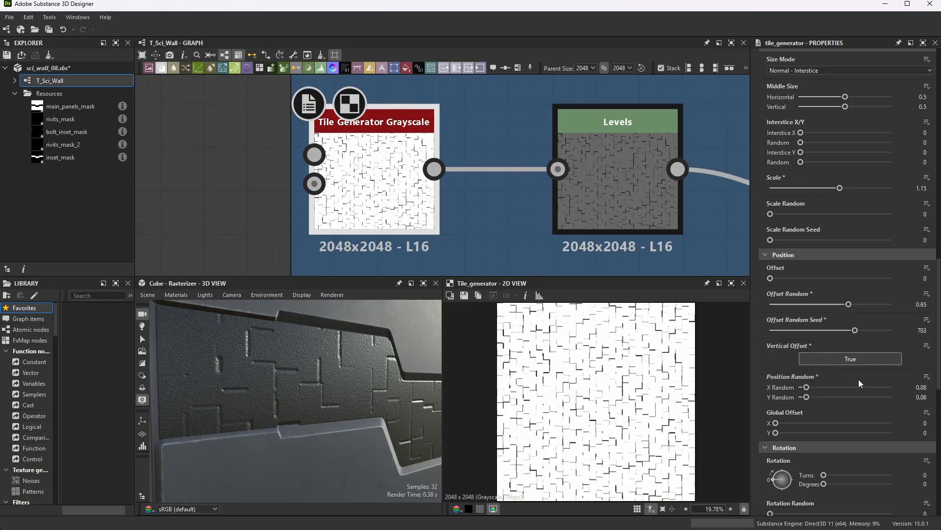
# - Check the Tile Generator's remaining rotation, color and mask settings, and inspect the Levels node's output and numeric level parameters
pyautogui.scroll(-9, 859, 383)
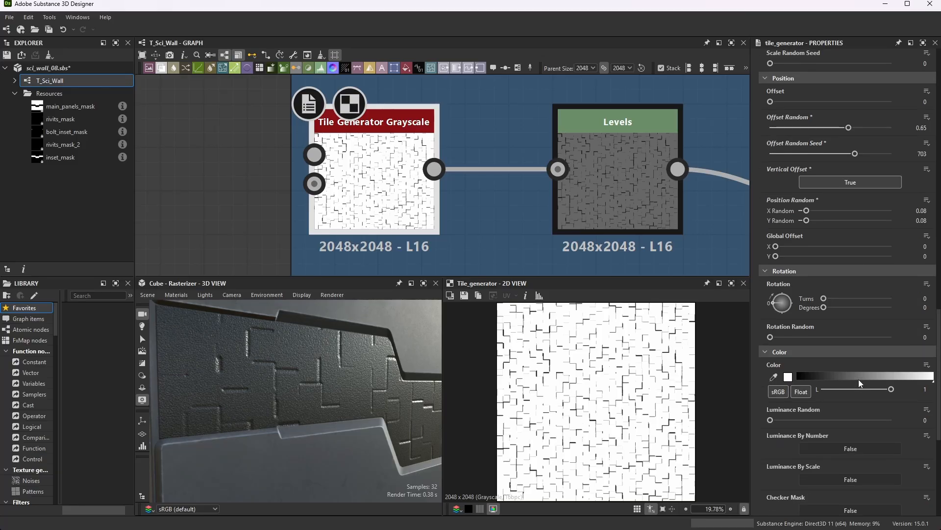
pyautogui.scroll(-1, 858, 378)
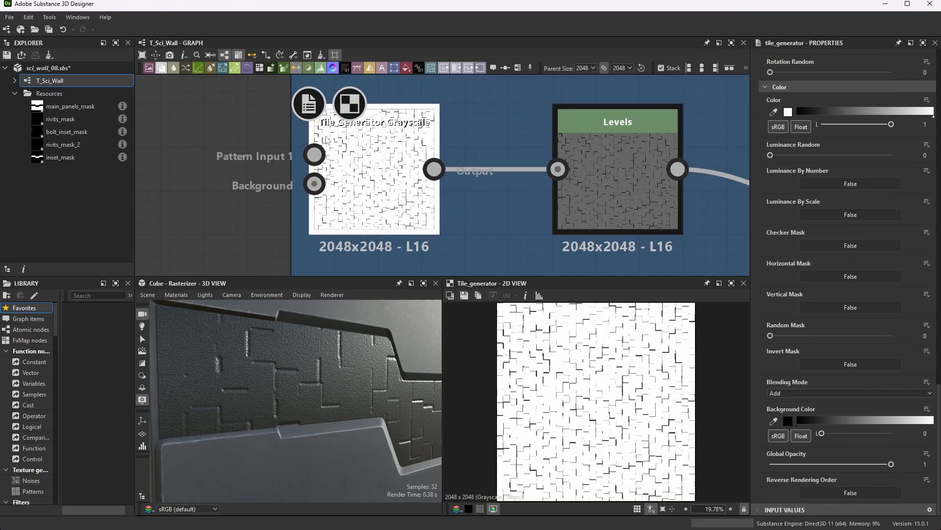
pyautogui.doubleClick(589, 158)
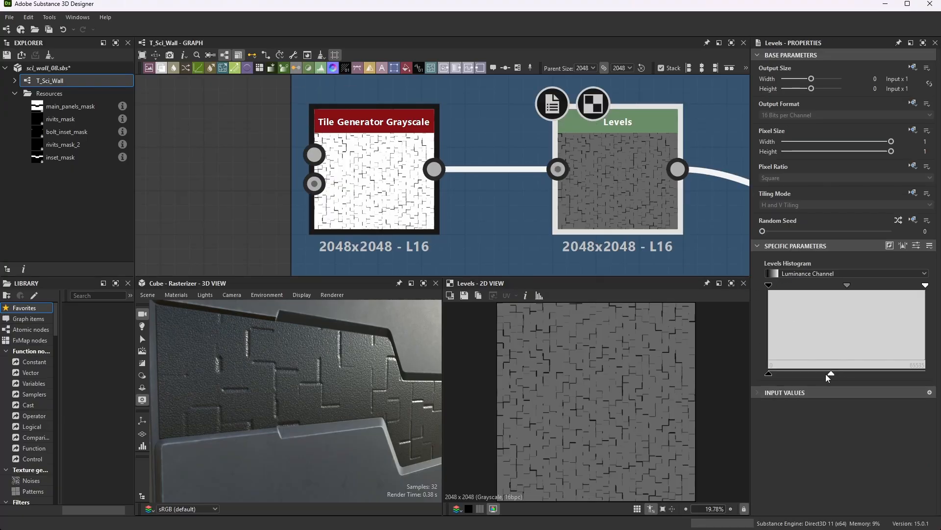
pyautogui.click(916, 245)
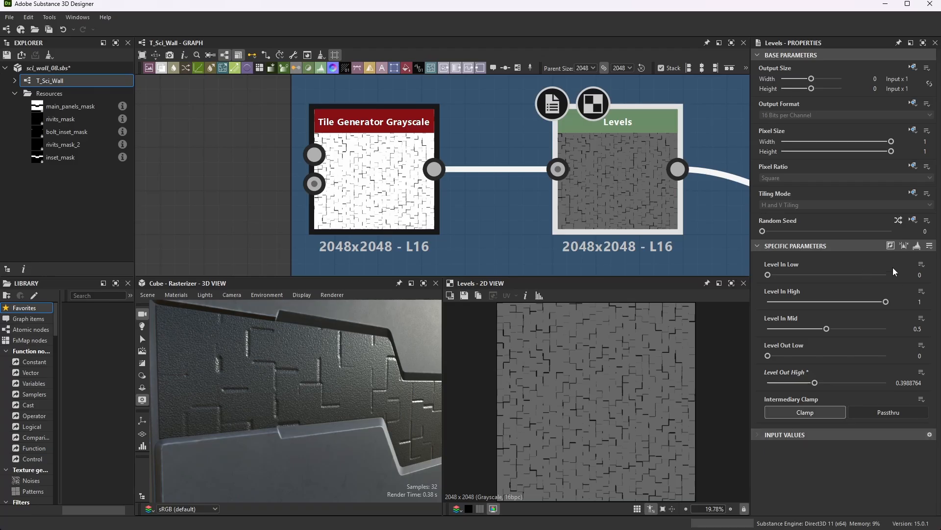
pyautogui.click(916, 245)
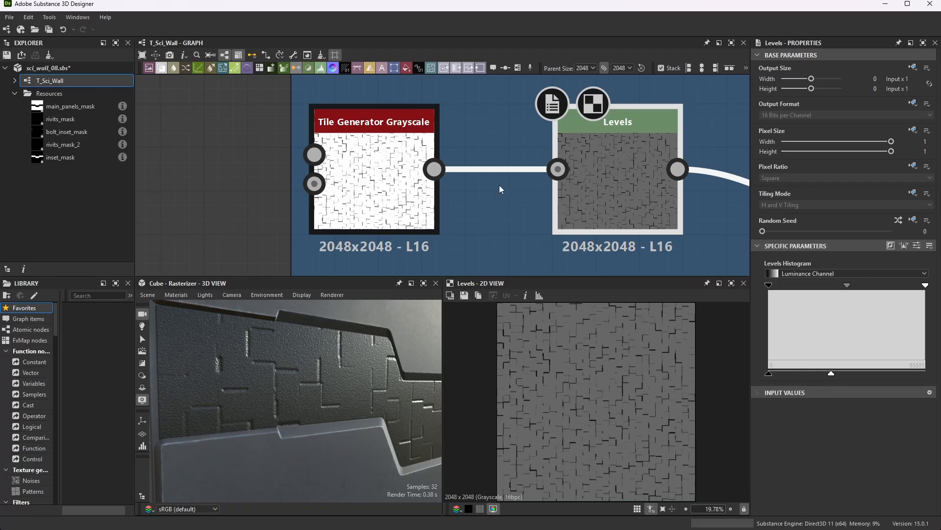
# - Display the Blue Noise Fast node of Inset Details and examine its noise output and instance parameters
pyautogui.scroll(-7, 501, 183)
pyautogui.scroll(2, 636, 201)
pyautogui.scroll(3, 606, 156)
pyautogui.scroll(-3, 545, 152)
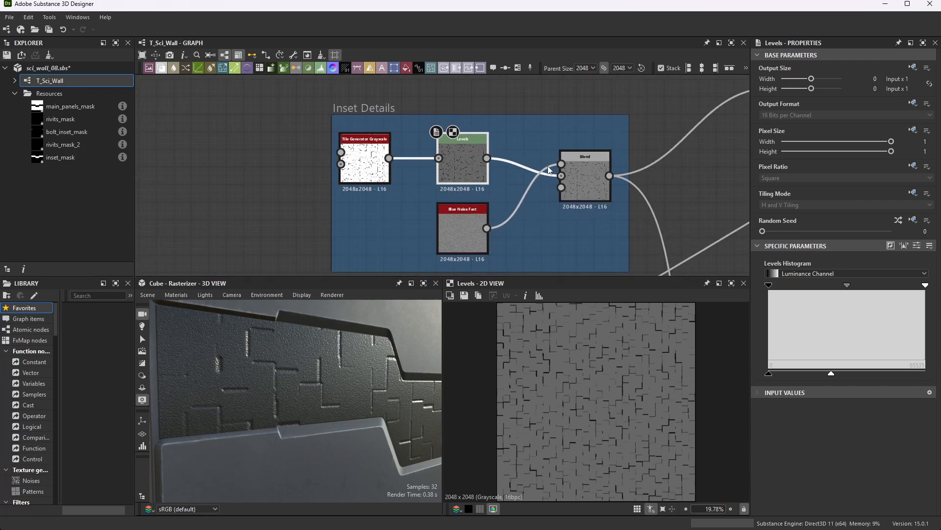
pyautogui.scroll(1, 549, 170)
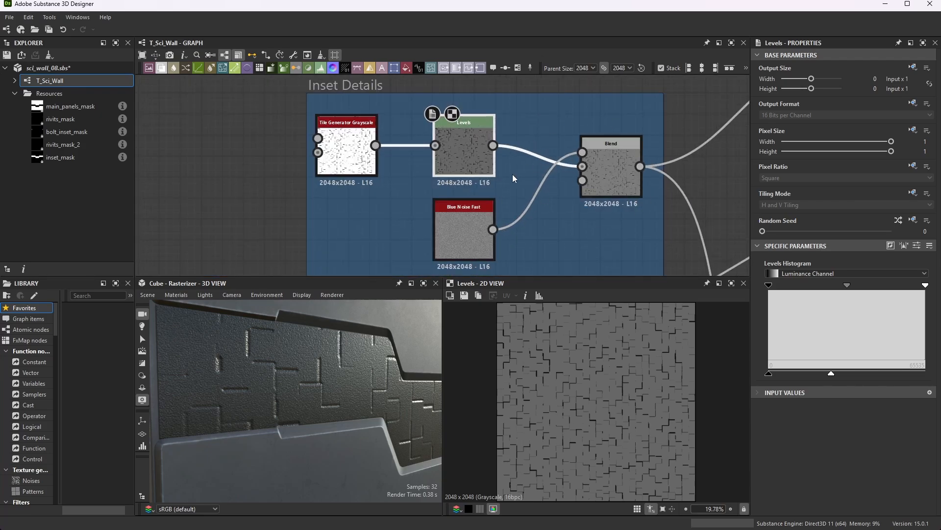
pyautogui.doubleClick(469, 206)
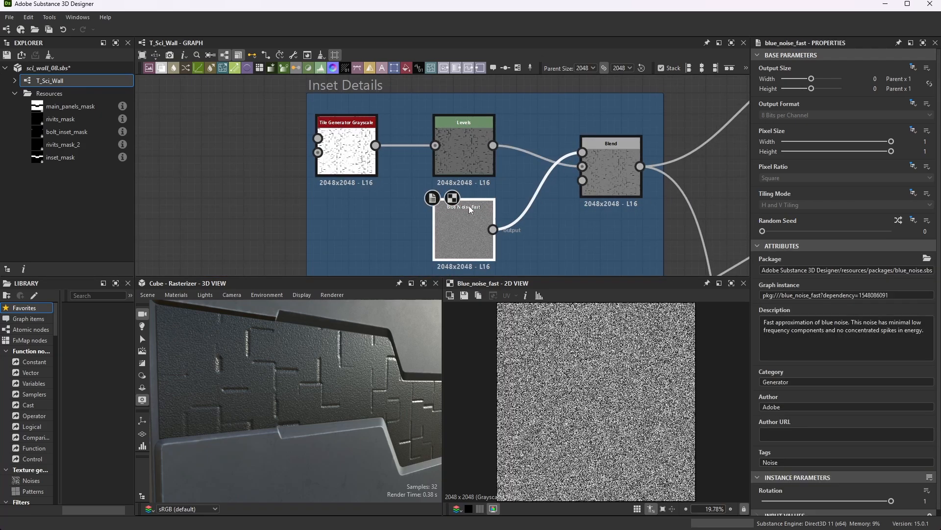
pyautogui.scroll(4, 469, 240)
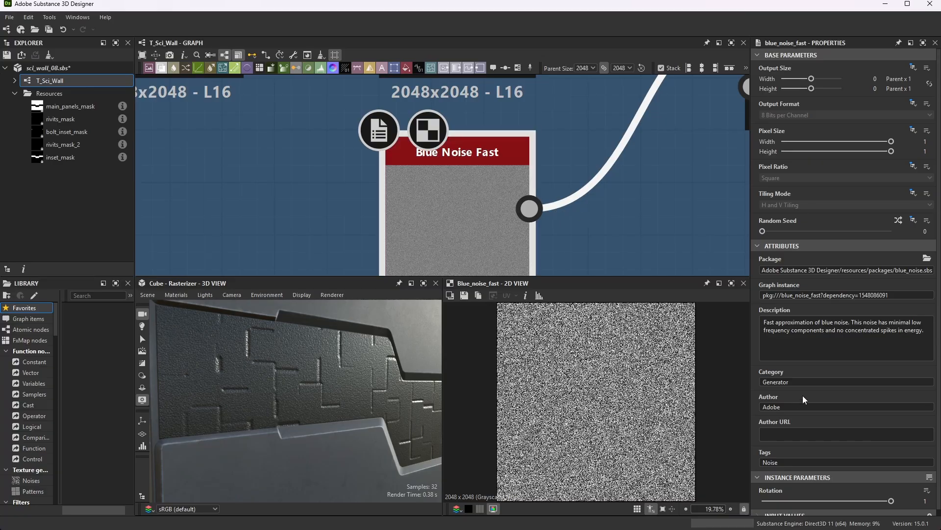
pyautogui.scroll(-1, 804, 393)
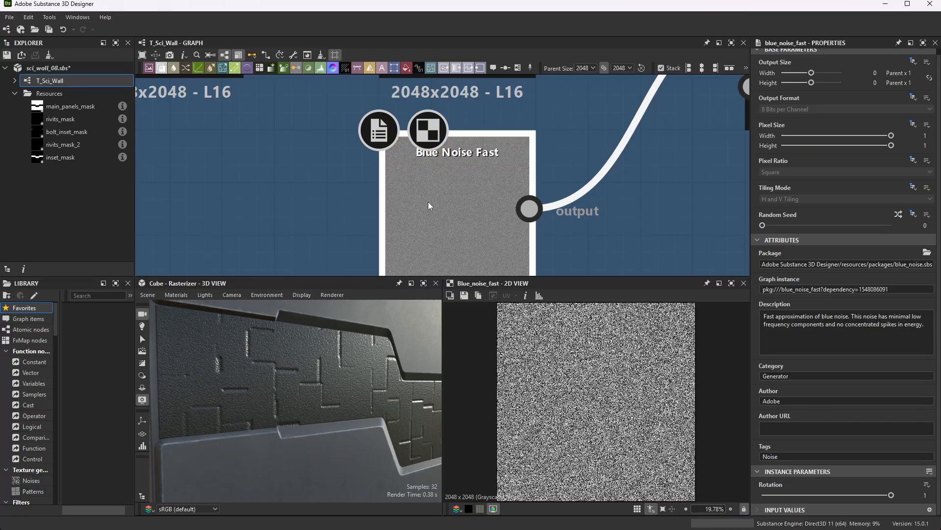
pyautogui.scroll(-4, 431, 202)
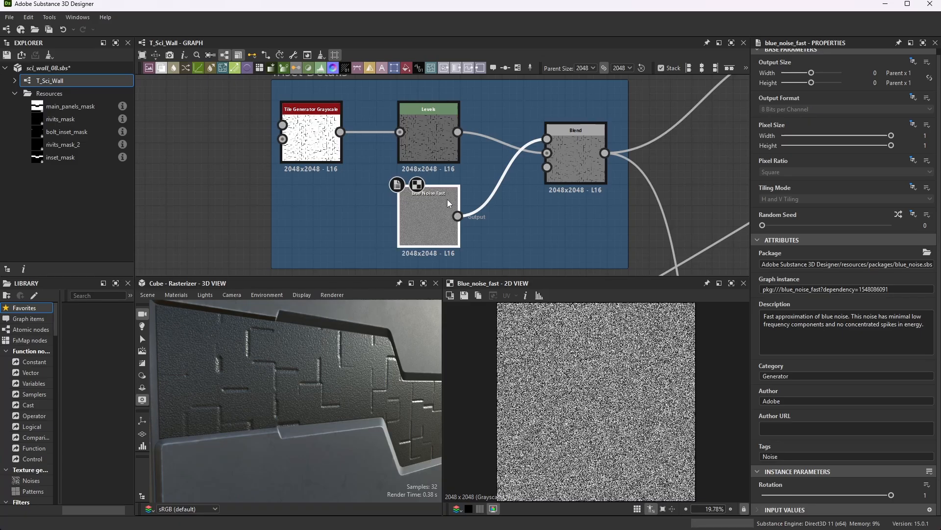
# - Display the Inset Details Blend node and examine its opacity, blending mode and combined pattern up close
pyautogui.doubleClick(581, 146)
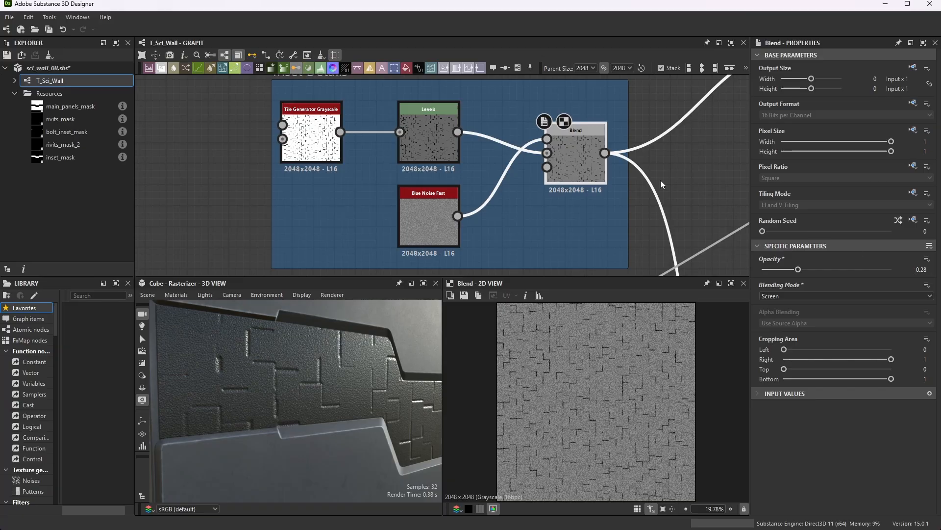
pyautogui.scroll(5, 613, 409)
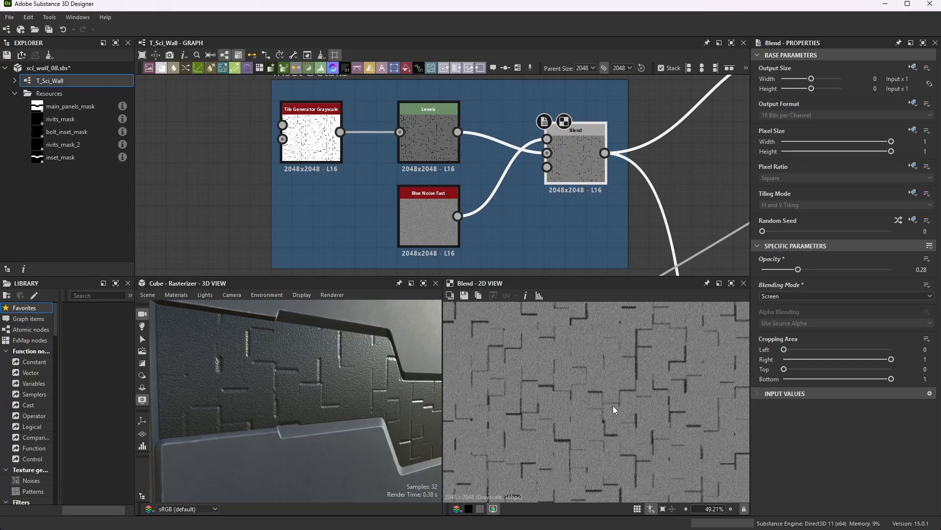
pyautogui.scroll(5, 613, 405)
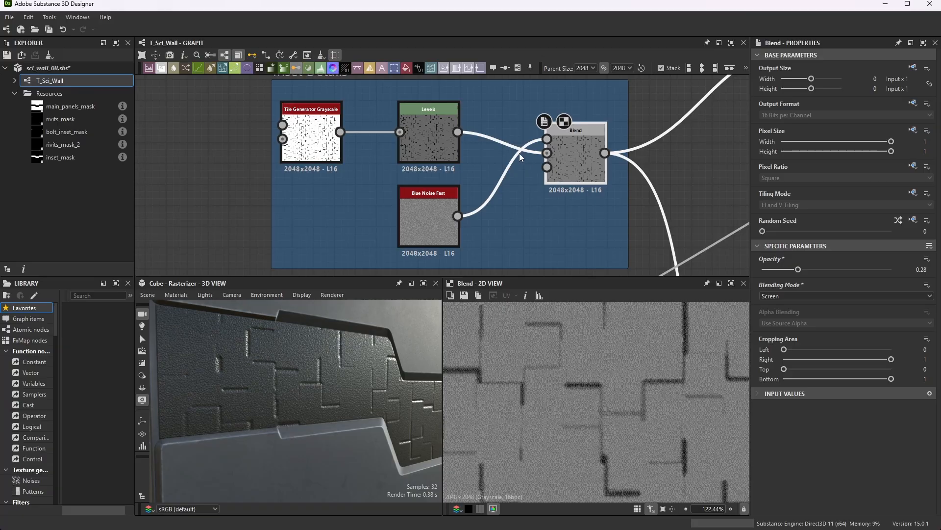
pyautogui.scroll(-5, 520, 153)
pyautogui.scroll(5, 562, 182)
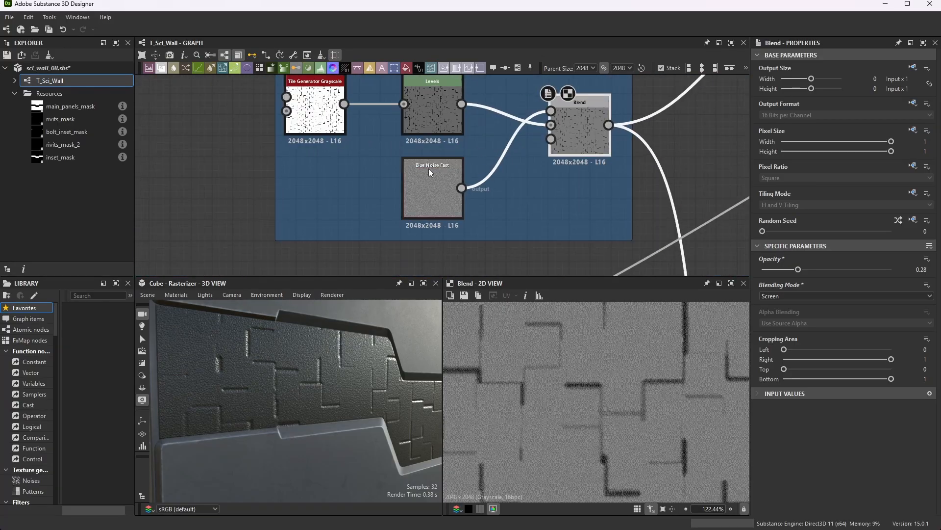
# - Follow the Inset Details output to the Height Complete Blend node and examine the inset panel detail in its result
pyautogui.scroll(-3, 431, 90)
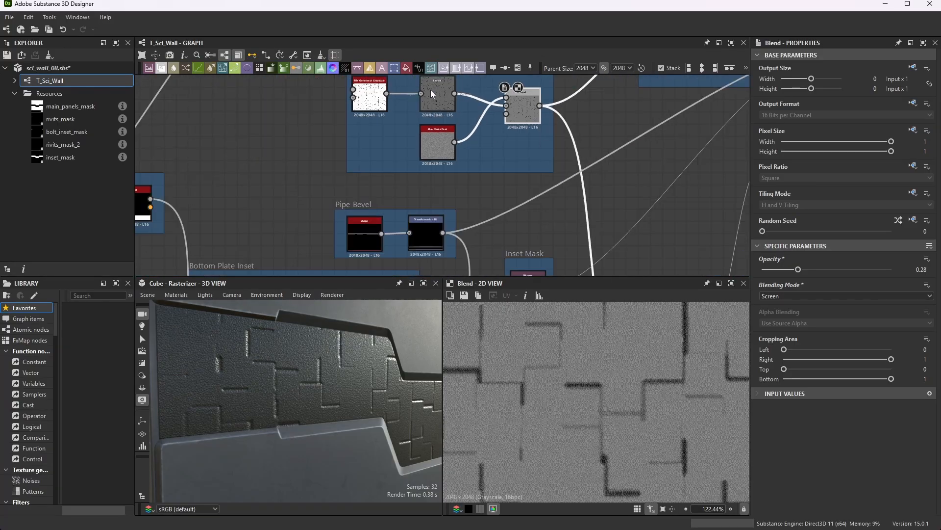
pyautogui.scroll(-2, 431, 90)
pyautogui.scroll(-4, 524, 99)
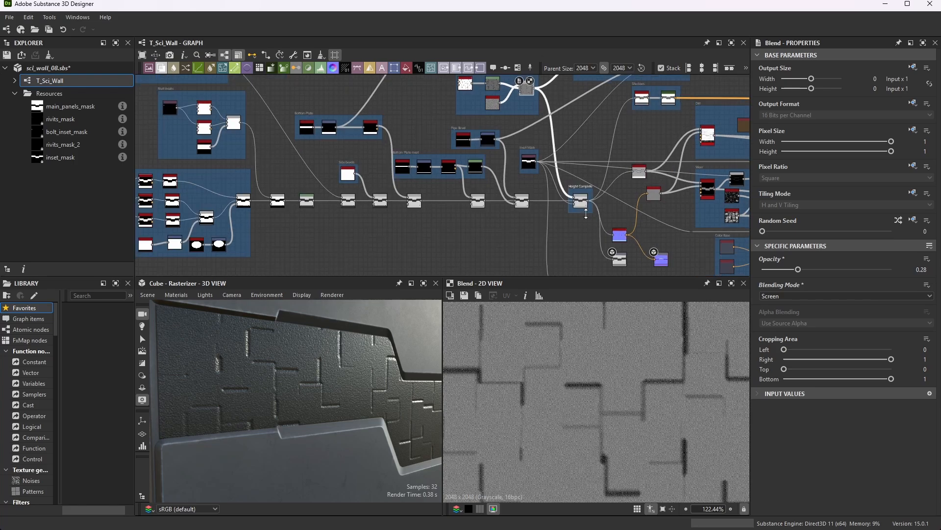
pyautogui.scroll(6, 586, 213)
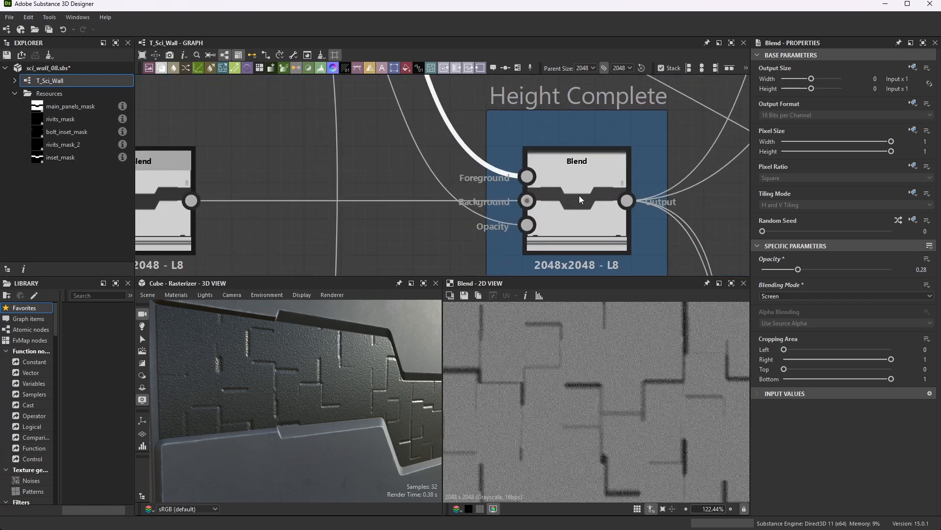
pyautogui.scroll(-3, 561, 202)
pyautogui.scroll(3, 572, 201)
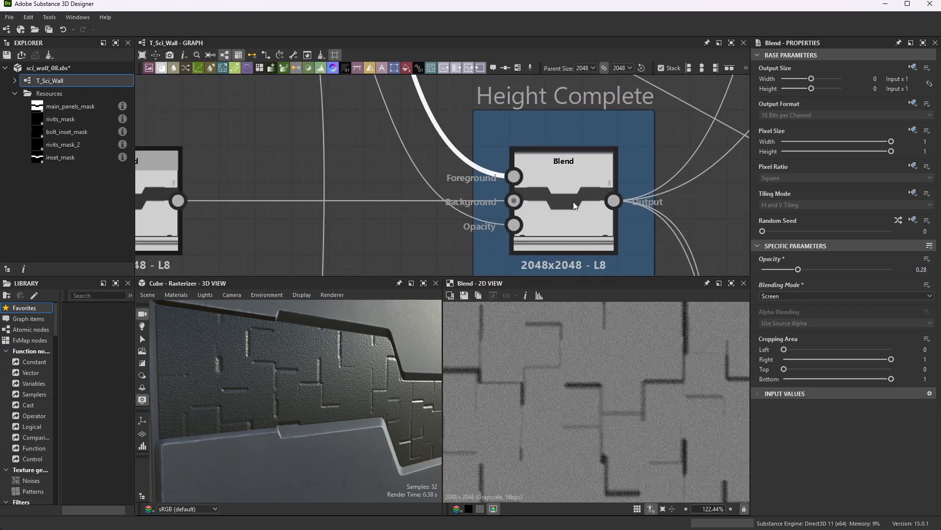
pyautogui.click(573, 174)
pyautogui.scroll(-3, 613, 366)
pyautogui.scroll(3, 614, 375)
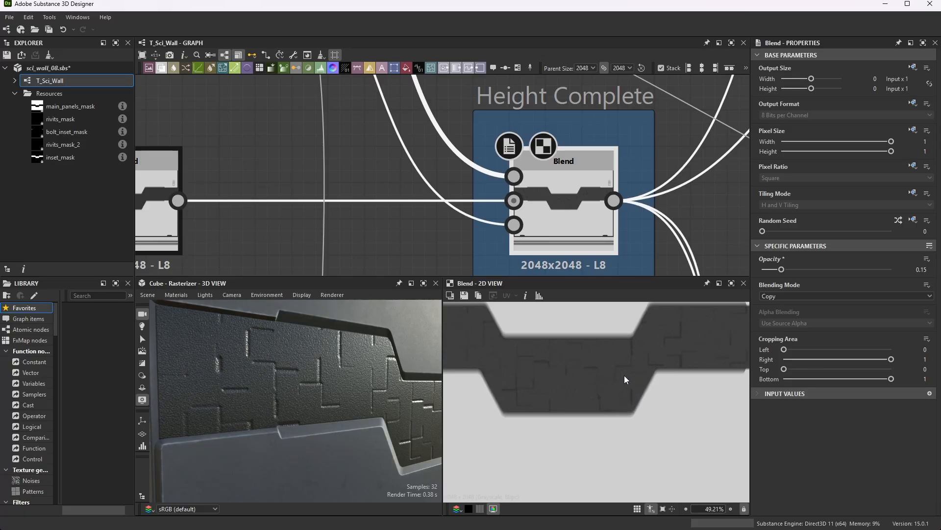
pyautogui.scroll(3, 625, 375)
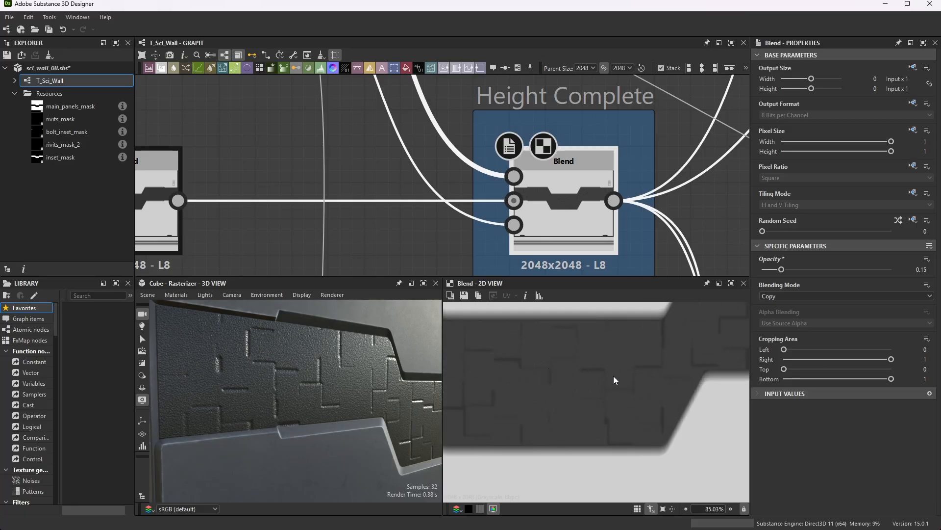
# - Locate the Inset Mask bitmap node and follow its connection to the Height Complete Blend node
pyautogui.scroll(-5, 526, 166)
pyautogui.scroll(4, 479, 136)
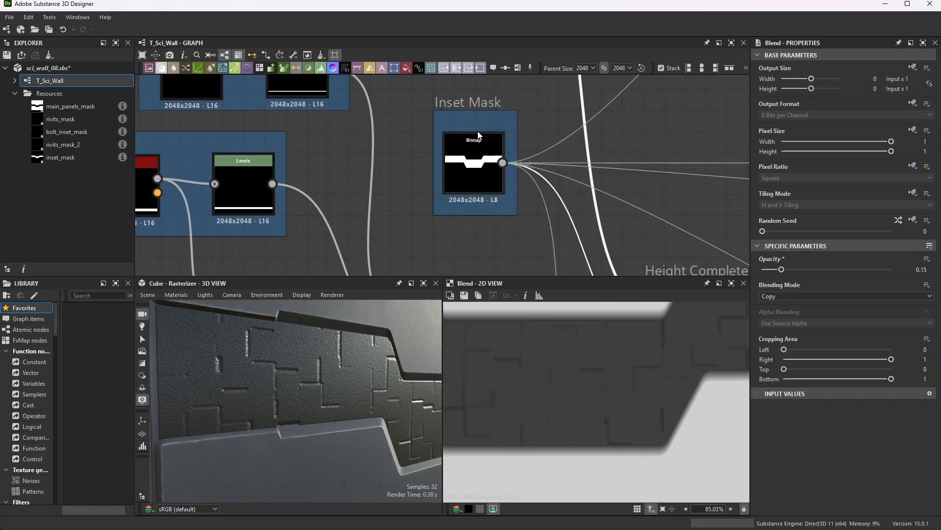
pyautogui.scroll(1, 479, 135)
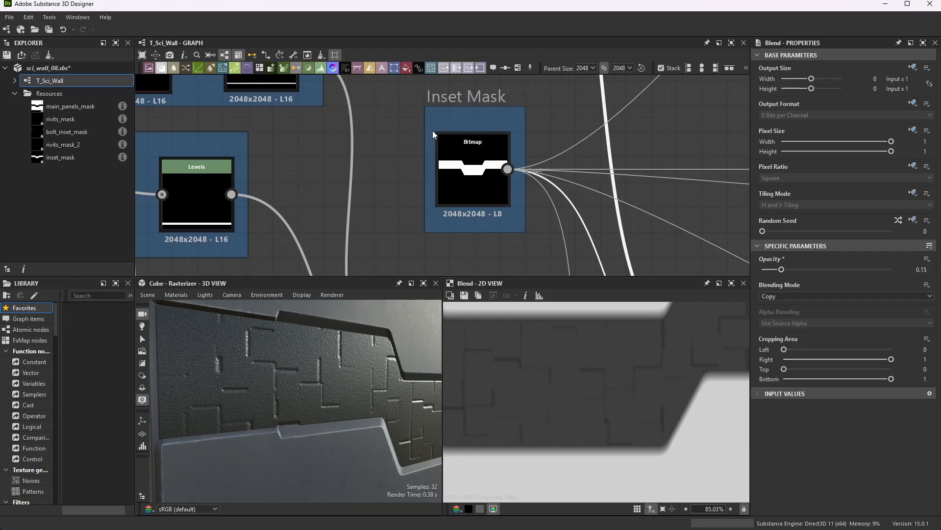
pyautogui.scroll(-5, 485, 167)
pyautogui.scroll(3, 493, 172)
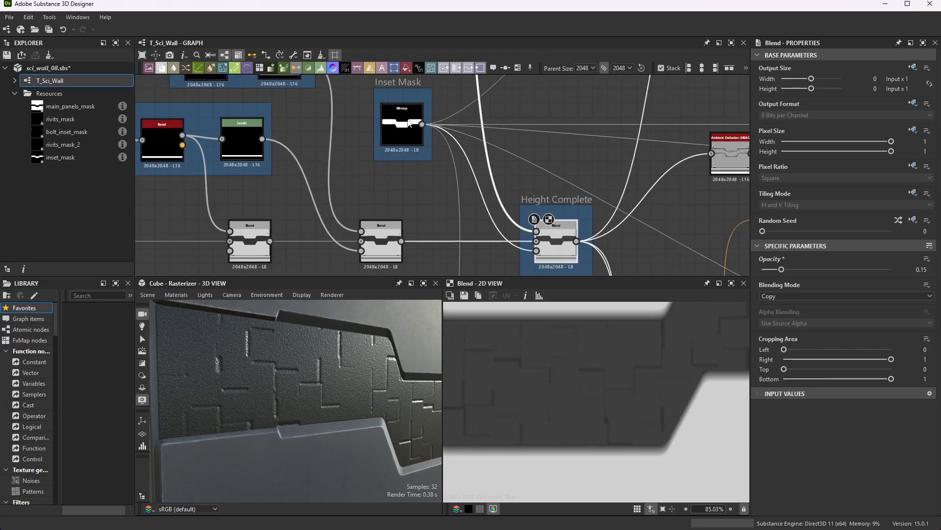
# - Trace how the Inset Details output and the Inset Mask both feed into the Height Complete Blend node
pyautogui.scroll(-6, 457, 180)
pyautogui.scroll(4, 453, 116)
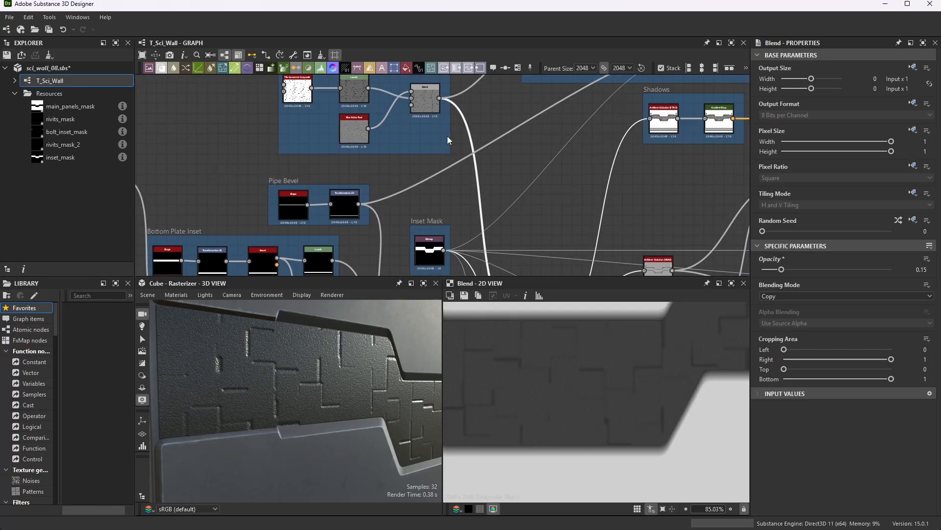
pyautogui.scroll(-4, 443, 128)
pyautogui.scroll(3, 445, 113)
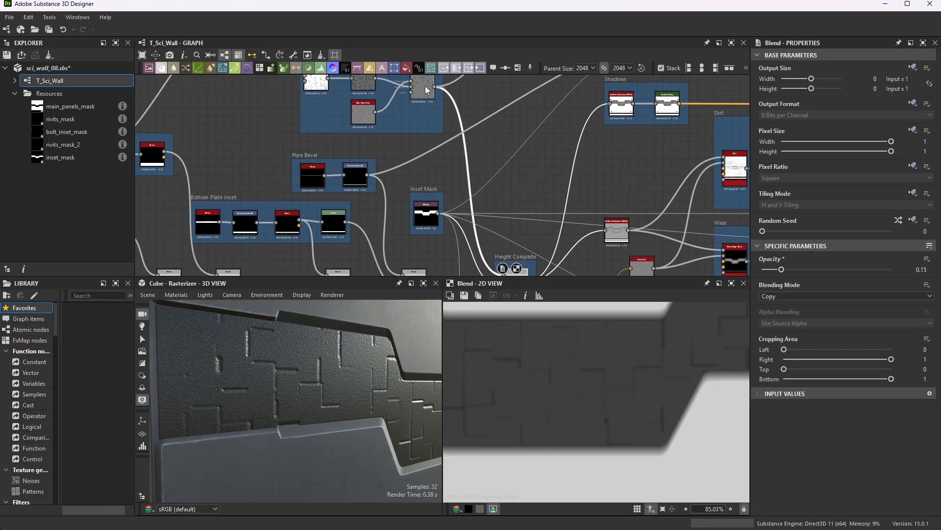
pyautogui.scroll(3, 473, 173)
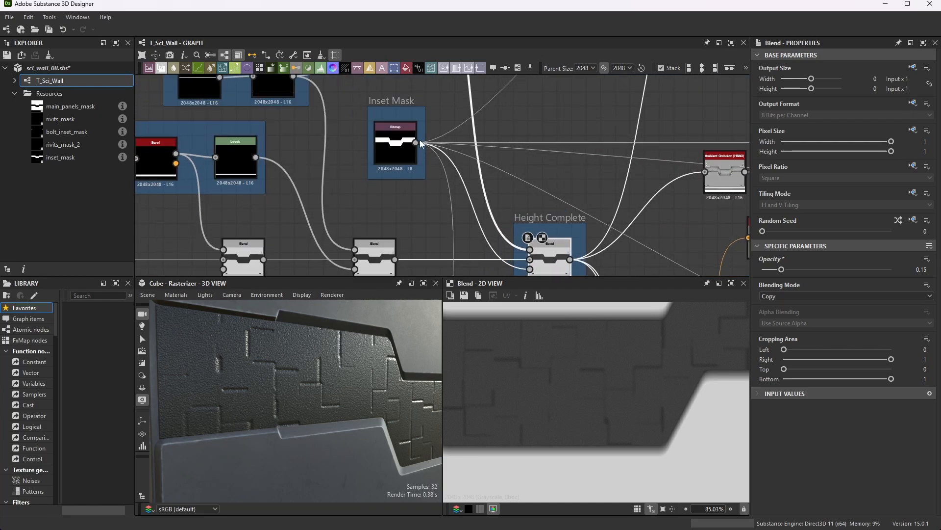
pyautogui.scroll(-2, 553, 264)
pyautogui.scroll(3, 535, 206)
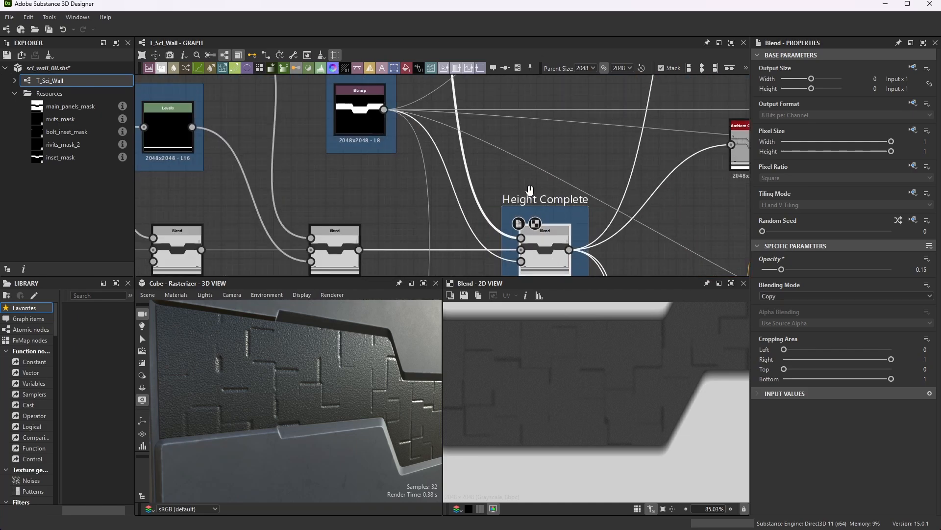
# - Check the Height Complete Blend node's opacity and inspect the faint inset detail in its output
pyautogui.scroll(3, 545, 220)
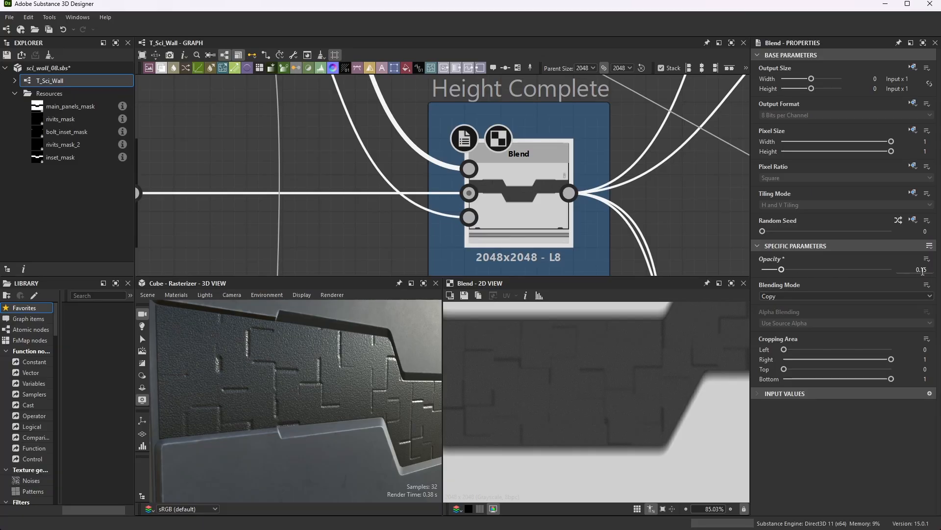
pyautogui.scroll(6, 597, 360)
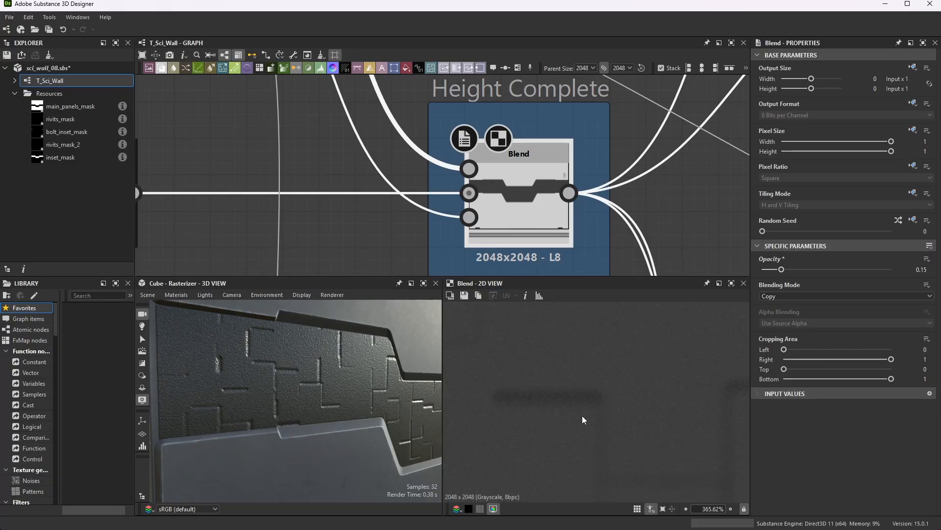
pyautogui.scroll(-10, 625, 345)
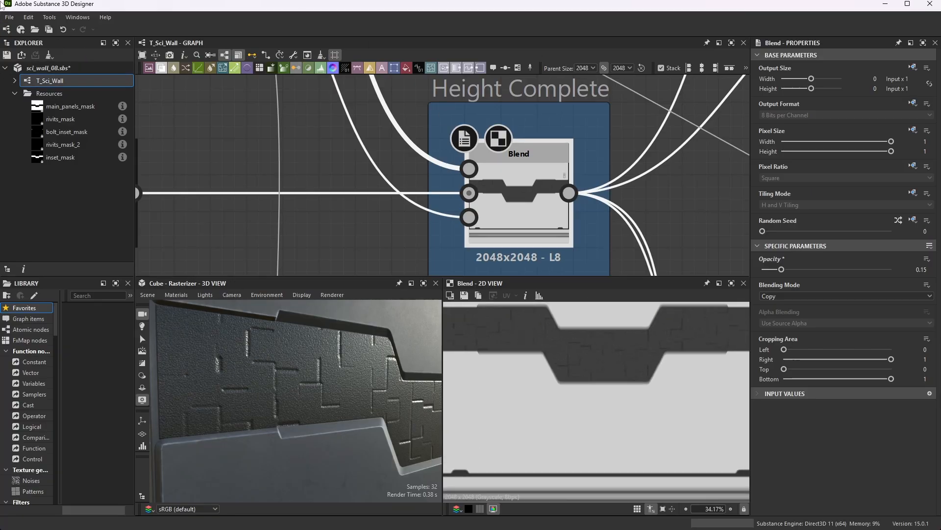
# - Save all open packages, including sci_wall_08.sbs
pyautogui.click(9, 16)
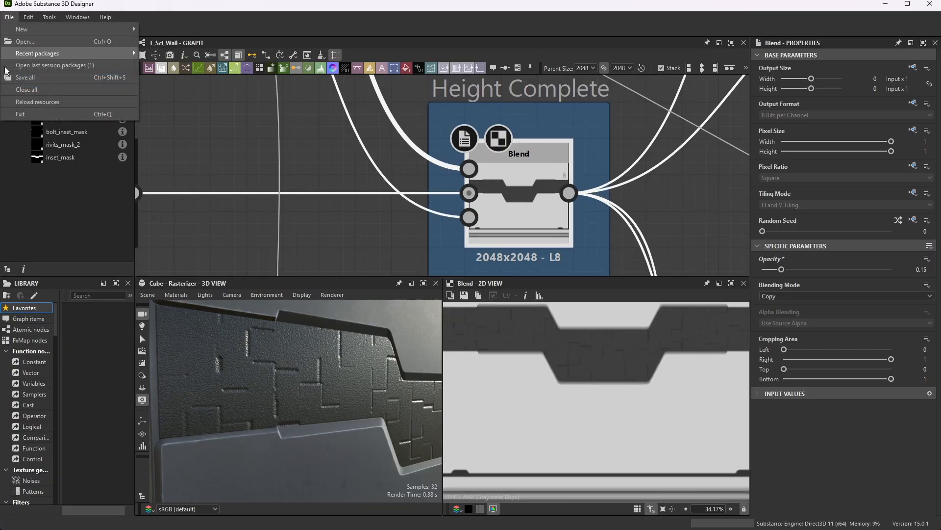
pyautogui.click(35, 77)
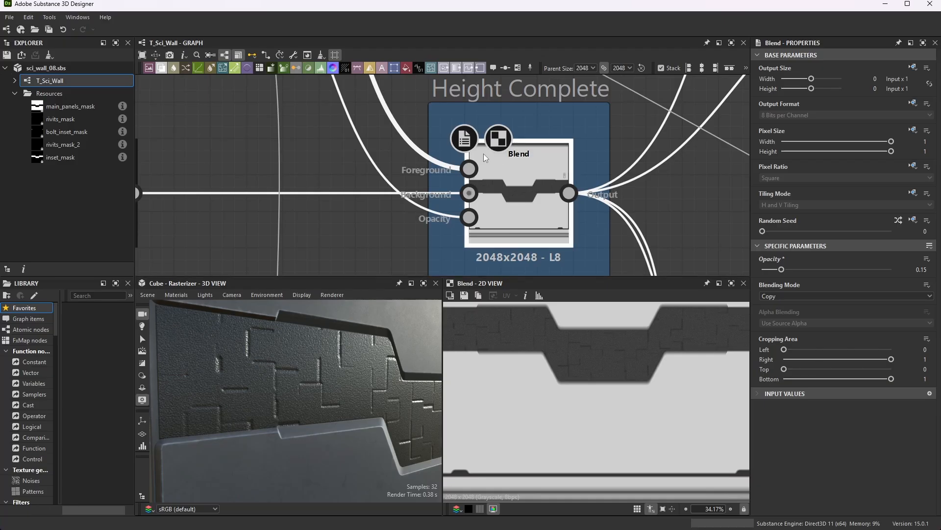
# - View the whole T_Sci_Wall node graph and return to the Height Complete Blend node
pyautogui.scroll(-10, 483, 154)
pyautogui.scroll(5, 437, 108)
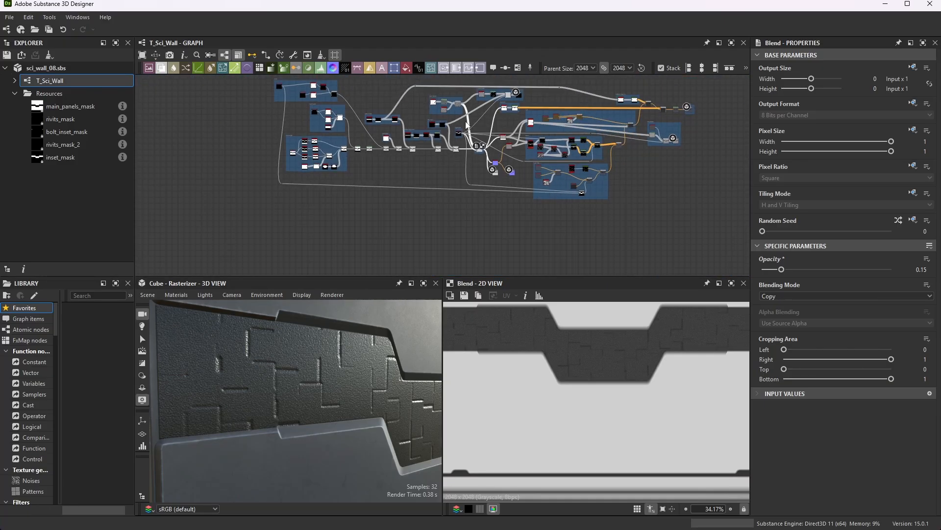
pyautogui.scroll(6, 488, 175)
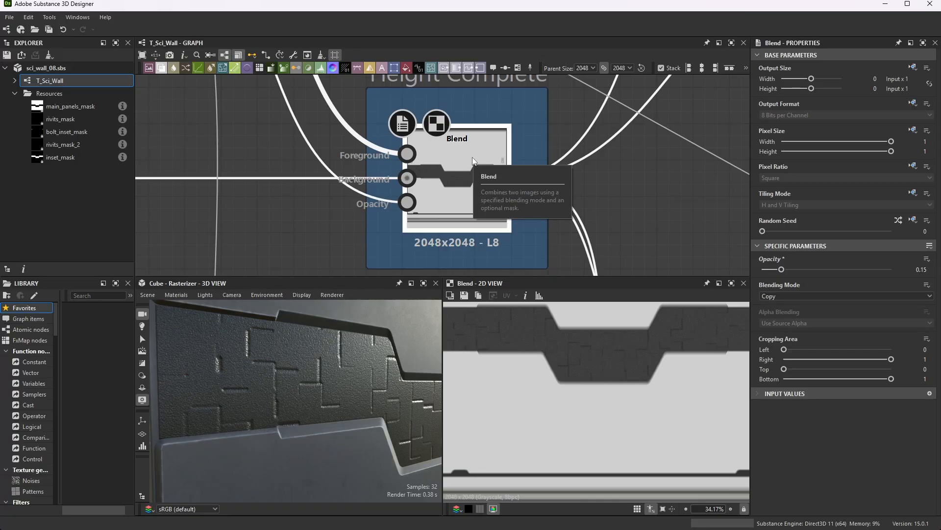
# - Select the Normal Sobel node fed by Height Complete and check its intensity and normal format
pyautogui.scroll(-2, 472, 157)
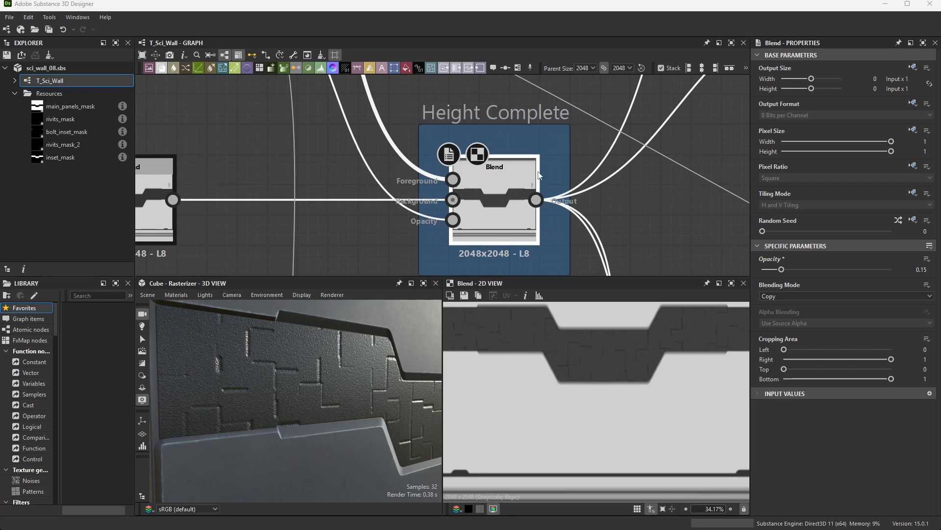
pyautogui.scroll(-7, 475, 146)
pyautogui.scroll(3, 554, 206)
pyautogui.scroll(4, 544, 209)
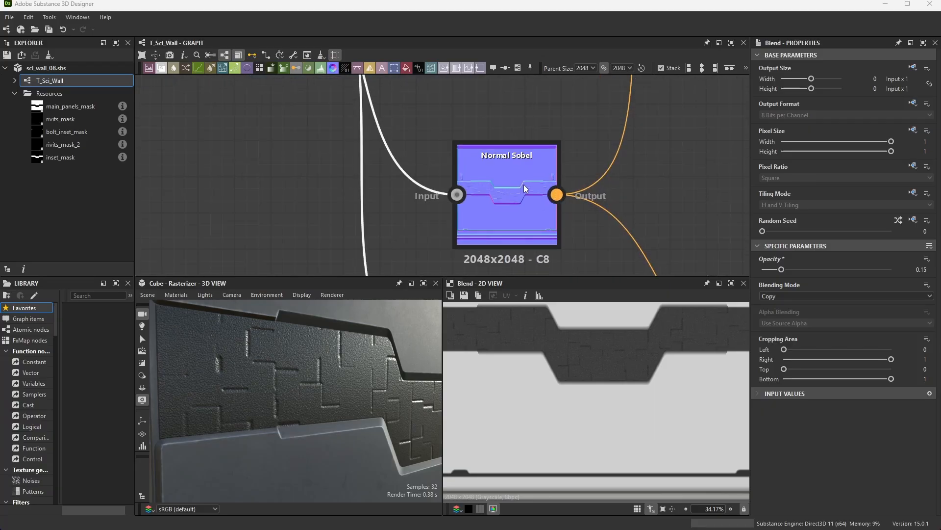
pyautogui.click(543, 160)
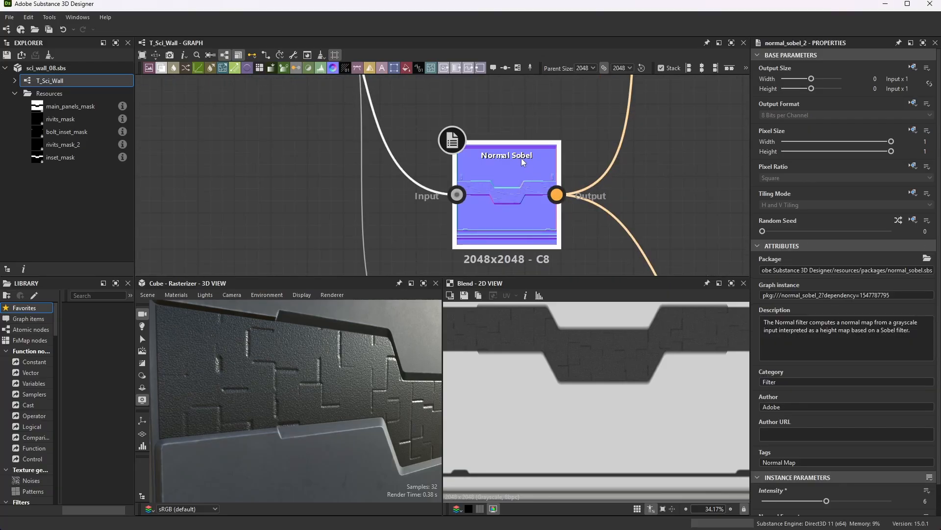
pyautogui.scroll(-1, 802, 399)
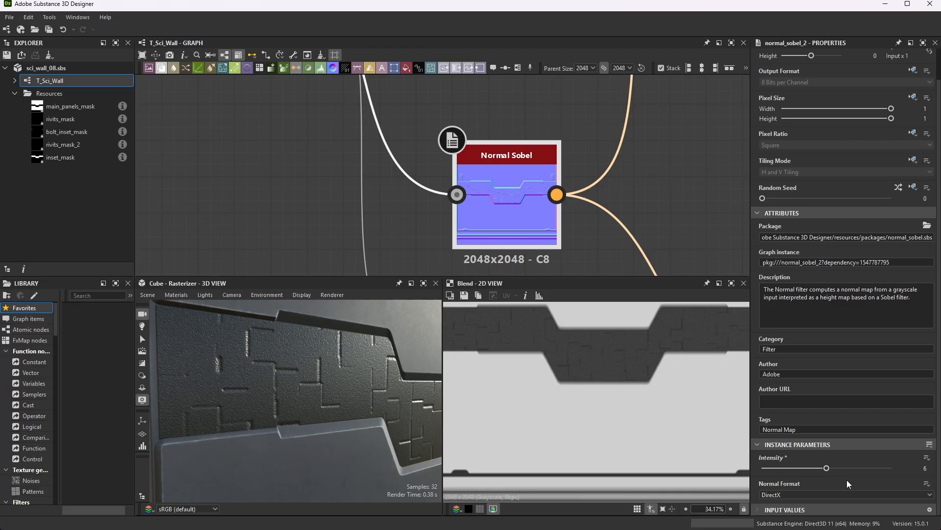
pyautogui.scroll(-3, 540, 147)
# - Move the Normal output node up so it sits level with the Normal Sobel node
pyautogui.scroll(2, 587, 183)
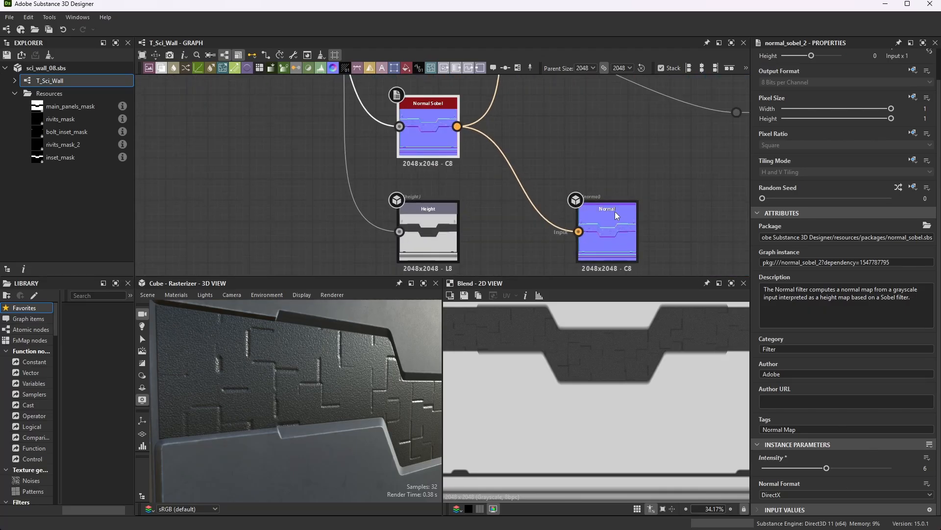
pyautogui.click(613, 210)
pyautogui.moveTo(612, 210); pyautogui.dragTo(596, 101)
pyautogui.scroll(-3, 523, 170)
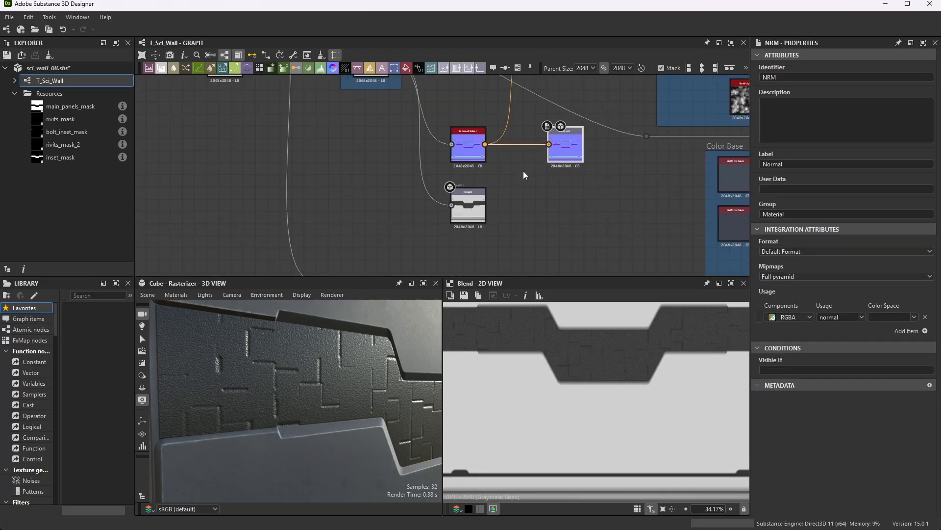
# - Select the Normal Sobel node and examine its link to the Normal output and the Height output below
pyautogui.scroll(5, 467, 198)
pyautogui.click(403, 148)
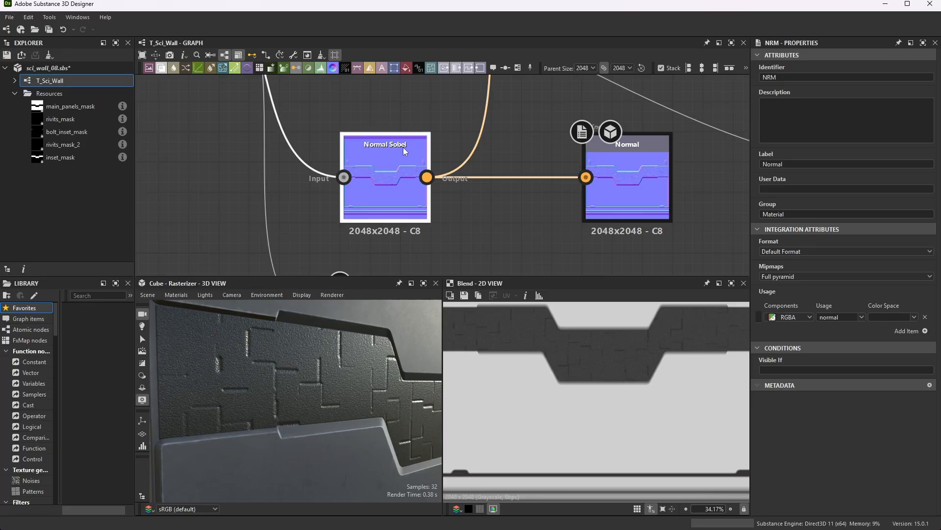
pyautogui.scroll(-2, 548, 116)
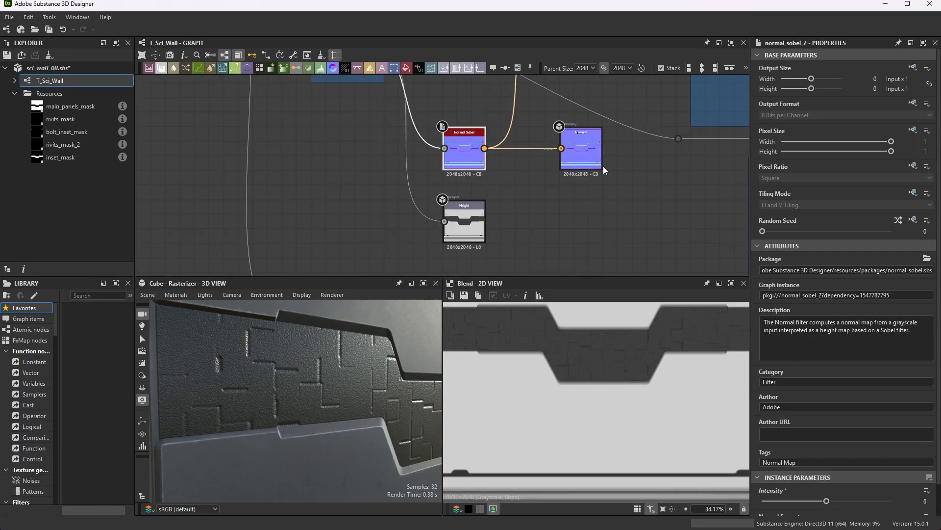
pyautogui.scroll(2, 463, 240)
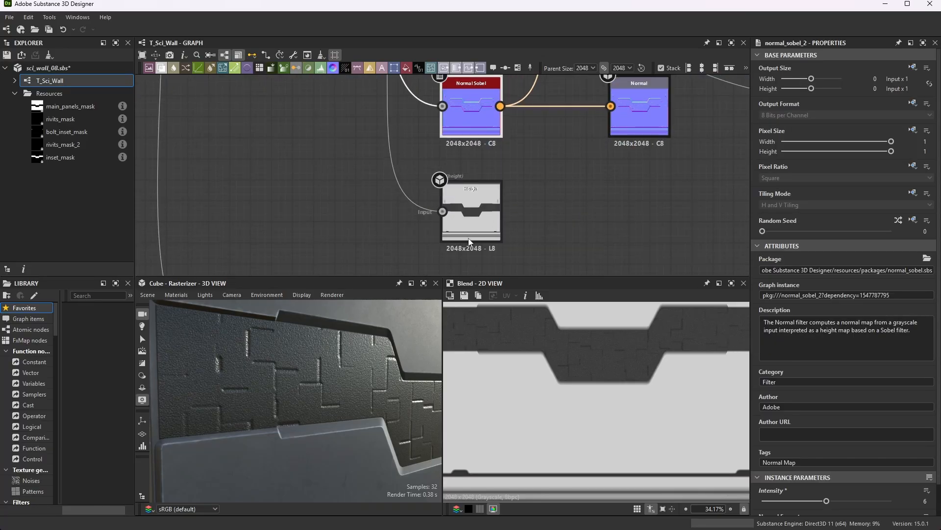
pyautogui.scroll(-3, 469, 238)
pyautogui.scroll(1, 399, 104)
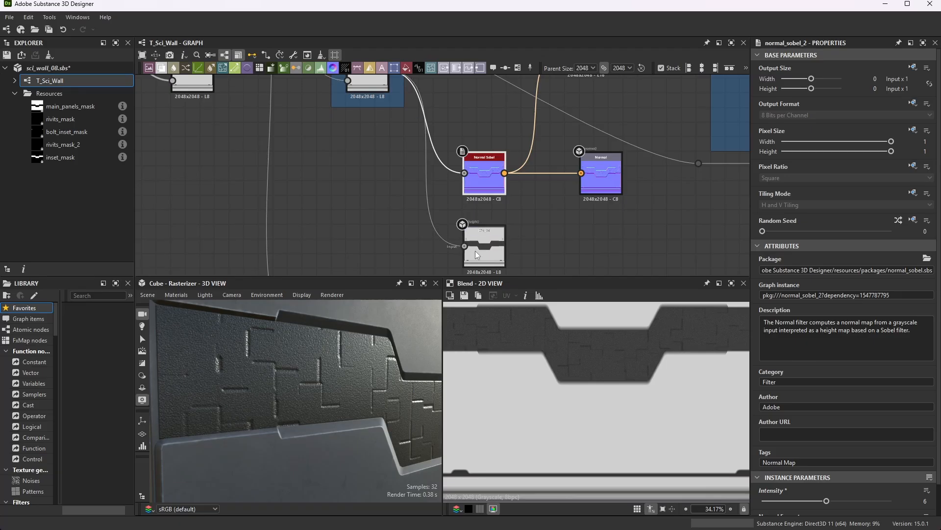
# - Trace the Height Complete Blend output to the Height output node and view that node's properties
pyautogui.scroll(-2, 392, 108)
pyautogui.scroll(4, 424, 164)
pyautogui.scroll(-4, 424, 164)
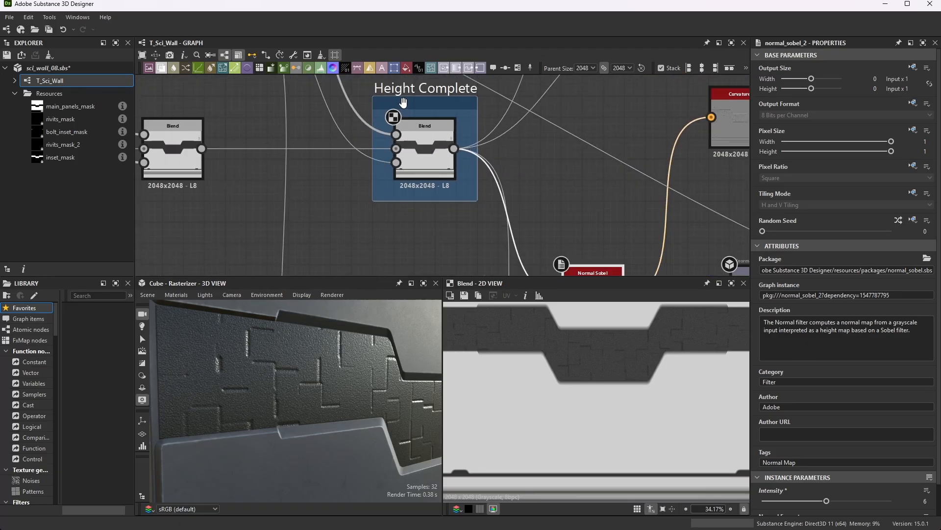
pyautogui.scroll(4, 432, 142)
pyautogui.scroll(-4, 432, 137)
pyautogui.scroll(-1, 442, 120)
pyautogui.scroll(2, 511, 237)
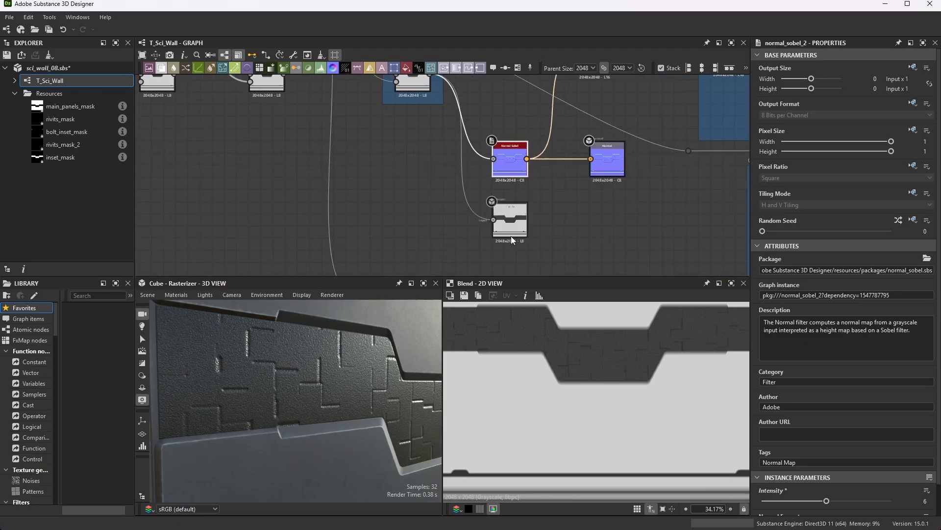
pyautogui.scroll(3, 505, 195)
pyautogui.click(490, 178)
pyautogui.scroll(-5, 495, 211)
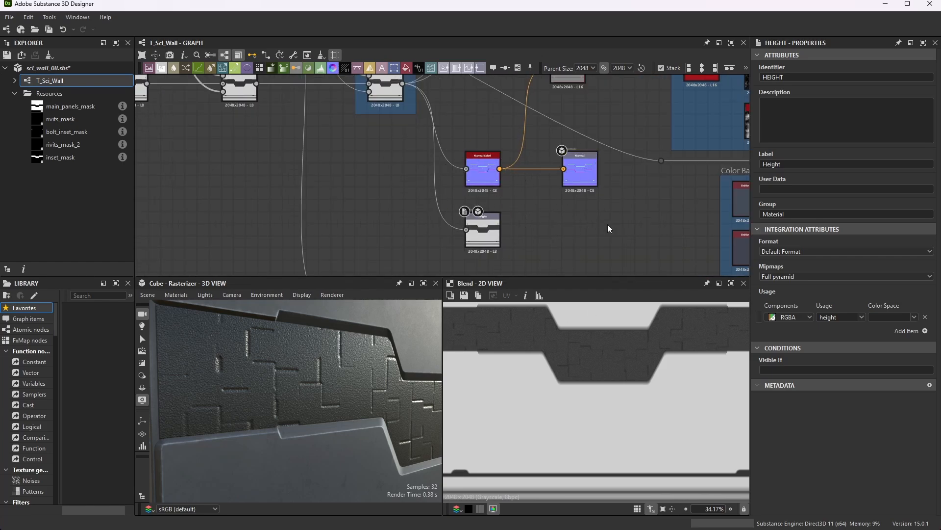
# - Locate the Inset Details frame and trace its Blend output toward the Emissive Mask frame
pyautogui.scroll(-3, 588, 216)
pyautogui.scroll(3, 459, 139)
pyautogui.scroll(-6, 594, 208)
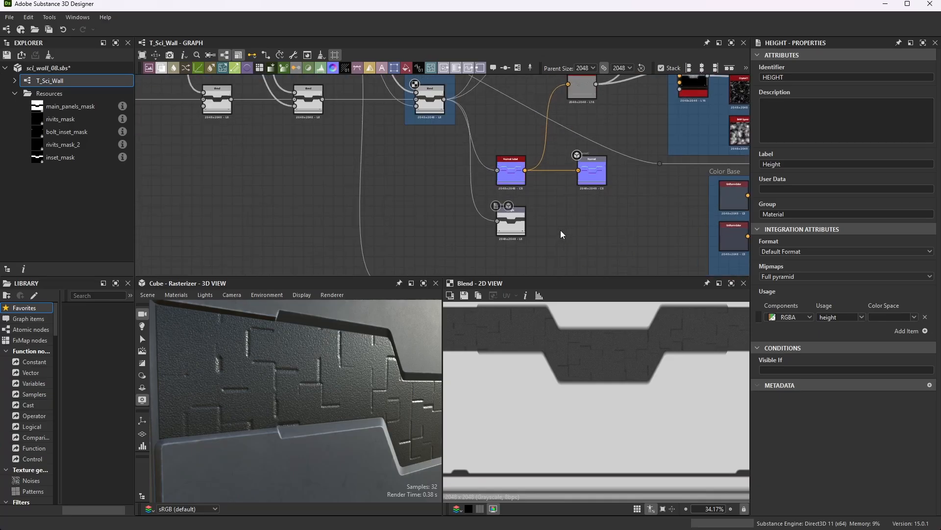
pyautogui.scroll(2, 523, 139)
pyautogui.scroll(2, 523, 140)
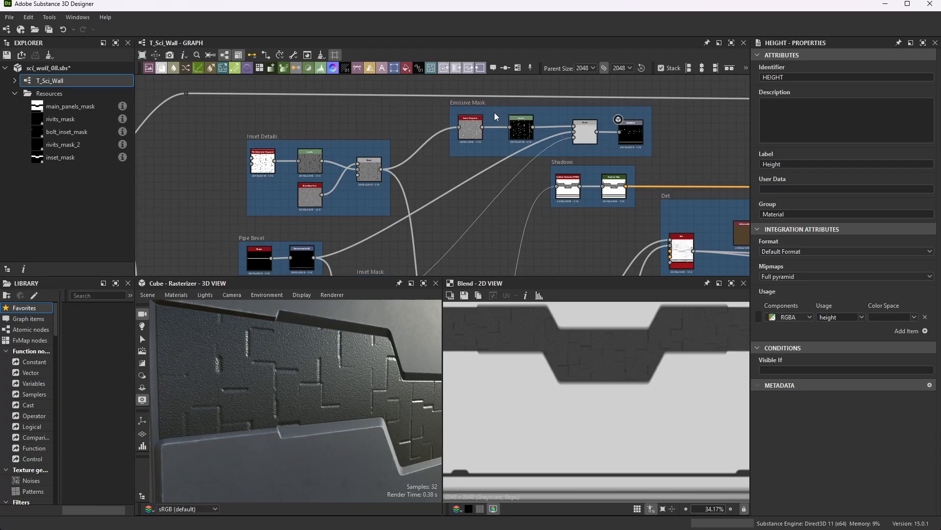
pyautogui.scroll(-2, 492, 113)
pyautogui.scroll(2, 436, 141)
pyautogui.scroll(1, 300, 159)
pyautogui.scroll(1, 321, 169)
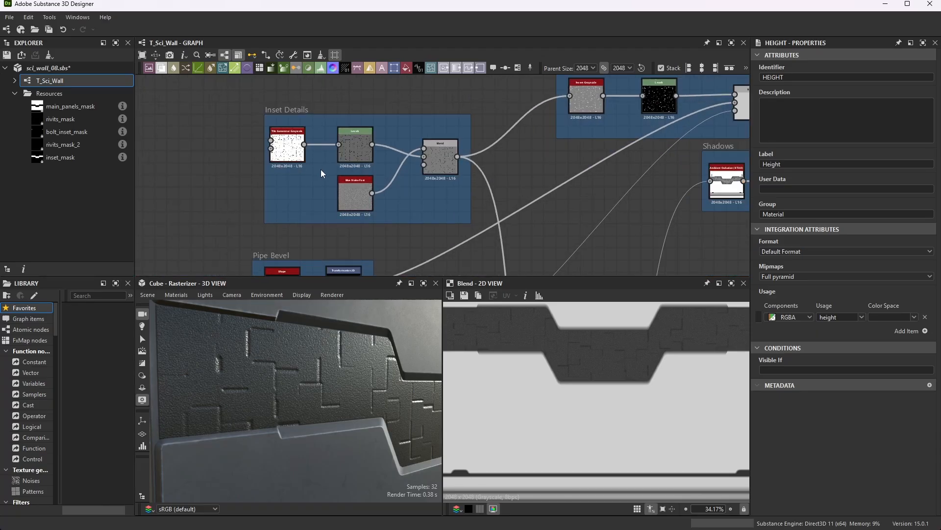
pyautogui.scroll(3, 406, 148)
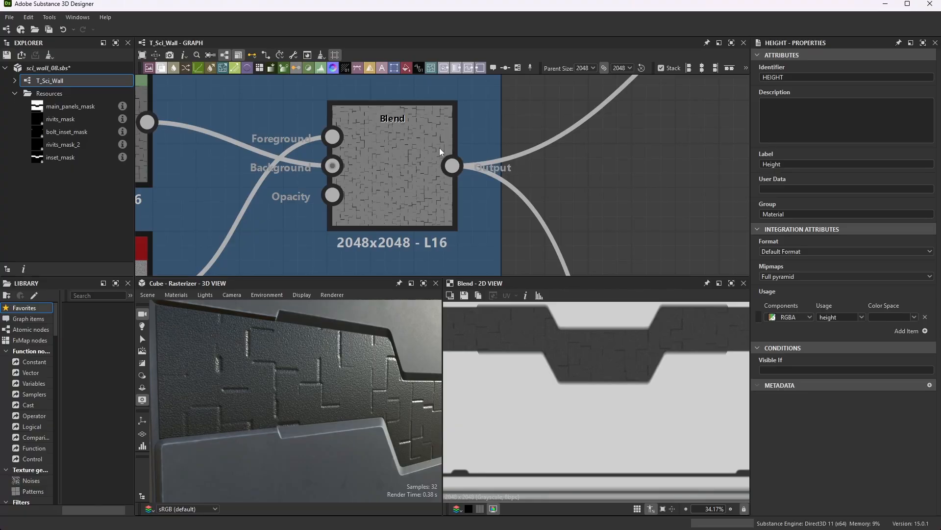
pyautogui.scroll(-3, 439, 149)
pyautogui.scroll(-3, 380, 162)
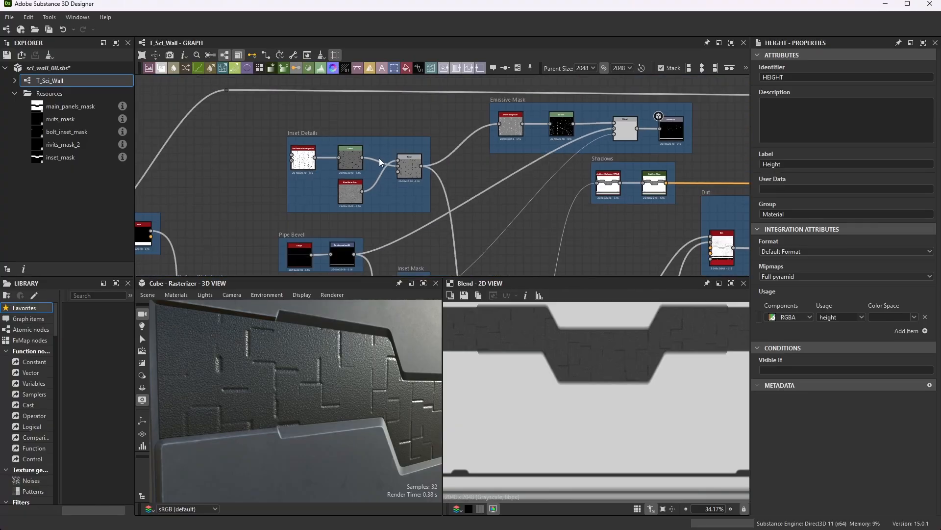
# - Preview the Invert Grayscale node of the Emissive Mask frame in the 2D view
pyautogui.scroll(4, 518, 123)
pyautogui.scroll(-2, 464, 131)
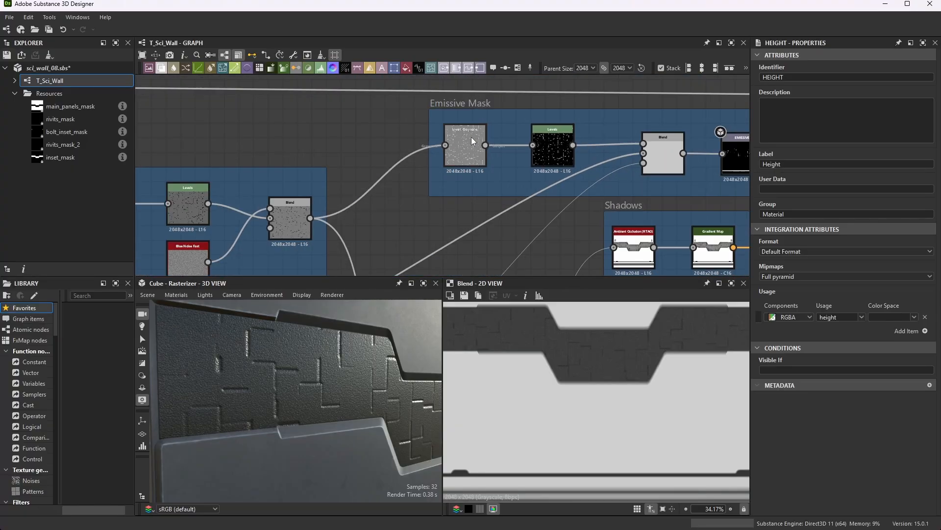
pyautogui.scroll(2, 472, 137)
pyautogui.doubleClick(451, 125)
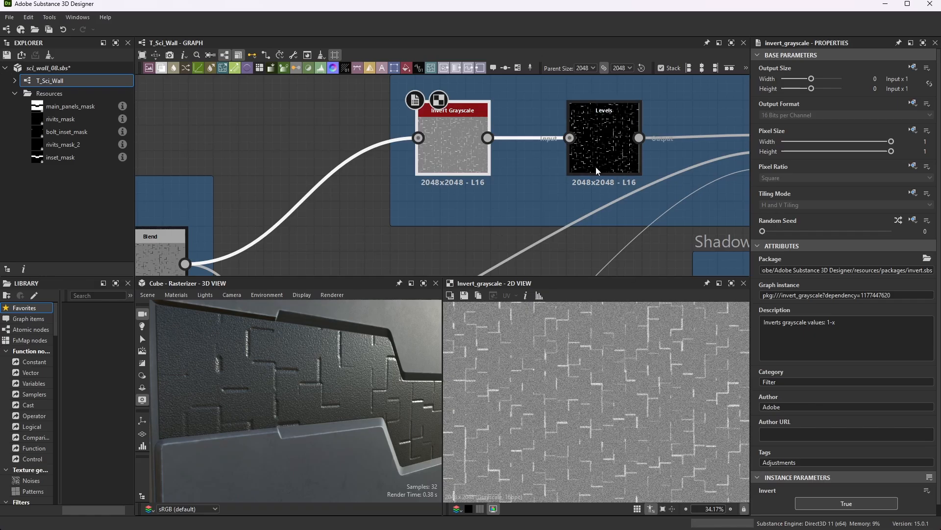
# - Preview the Emissive Mask's Levels node and show its levels as numeric sliders instead of the histogram
pyautogui.scroll(-2, 568, 162)
pyautogui.scroll(2, 572, 155)
pyautogui.doubleClick(488, 148)
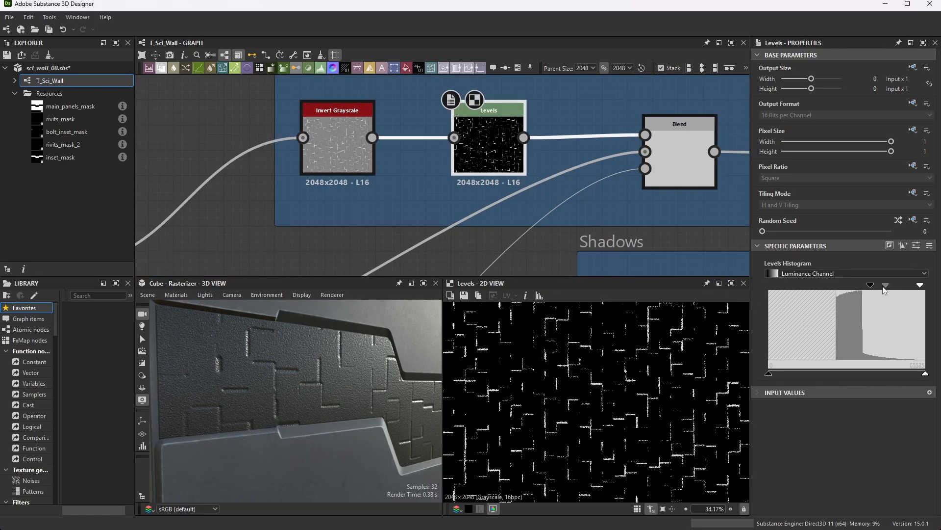
pyautogui.click(917, 245)
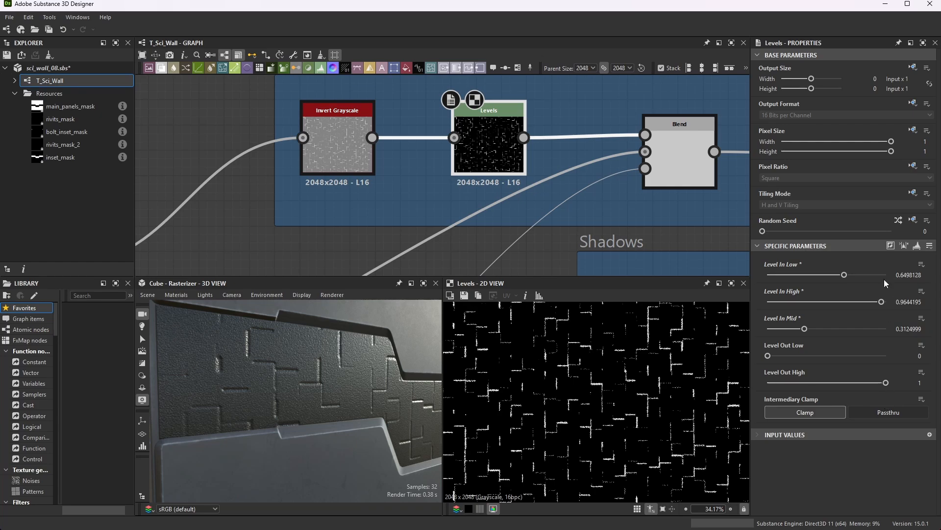
pyautogui.scroll(-2, 394, 134)
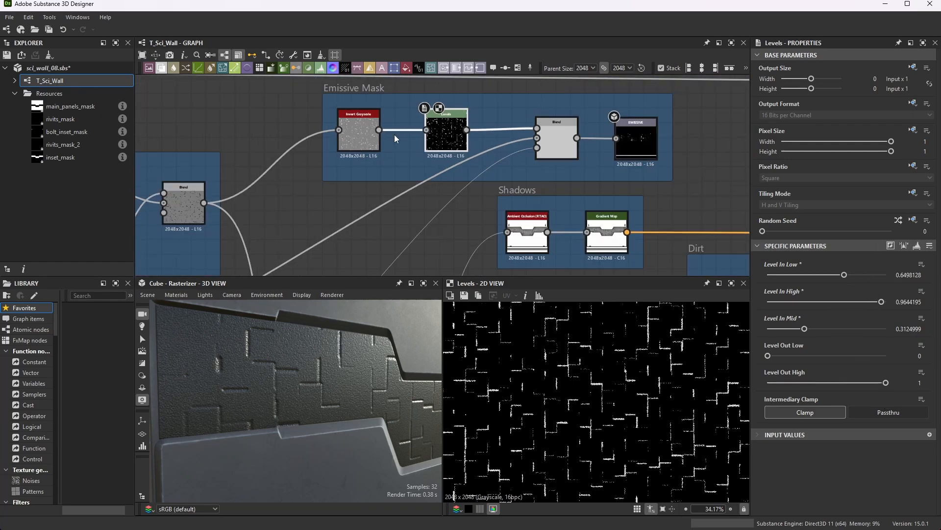
# - Preview the Emissive Mask's Blend node and trace its background input back to the Pipe Bevel frame
pyautogui.scroll(2, 562, 147)
pyautogui.doubleClick(555, 125)
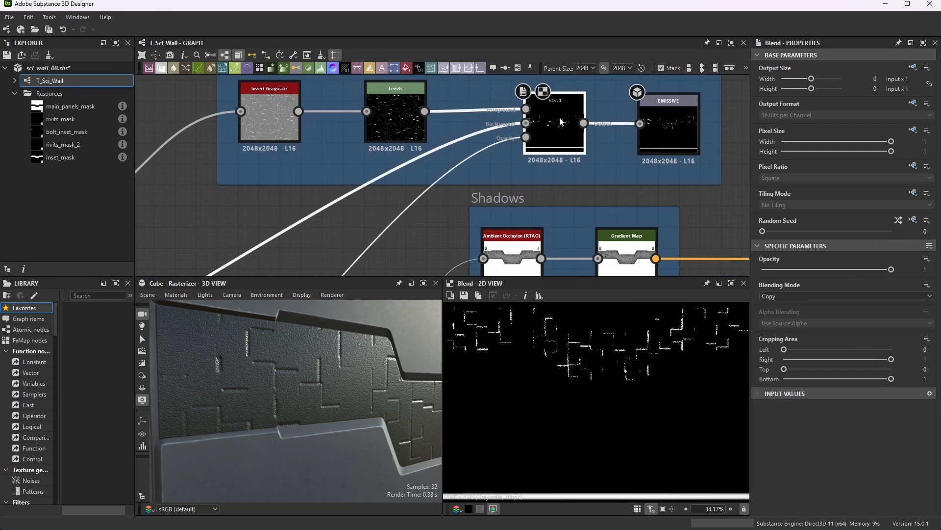
pyautogui.scroll(-8, 581, 113)
pyautogui.scroll(3, 429, 207)
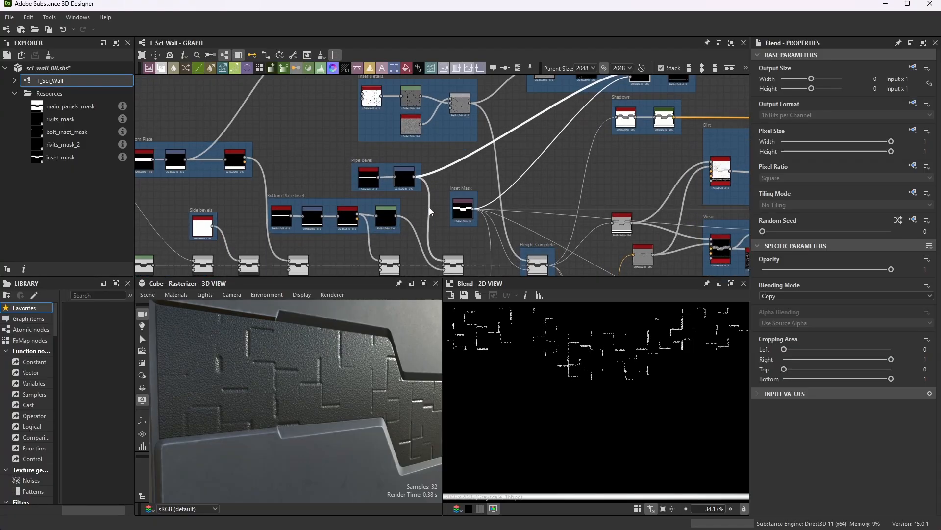
pyautogui.scroll(5, 373, 184)
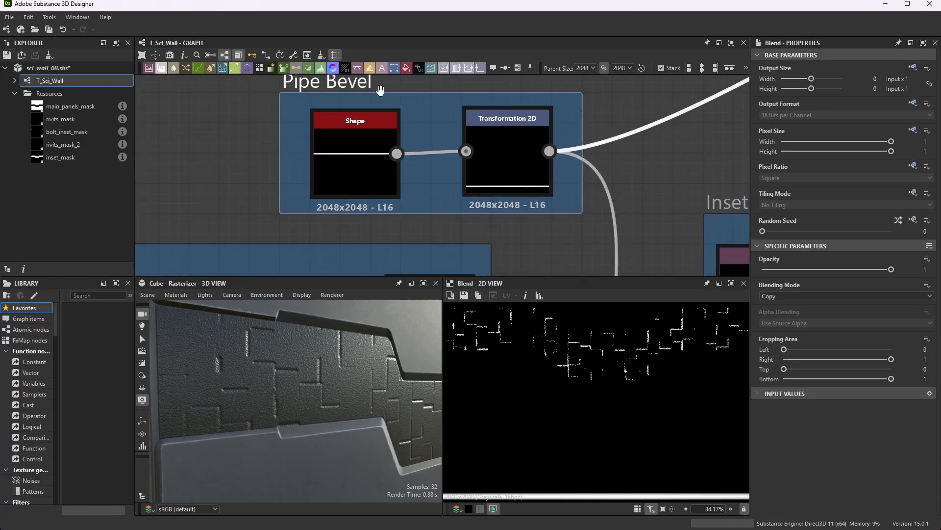
pyautogui.scroll(-4, 490, 156)
pyautogui.scroll(2, 442, 155)
pyautogui.scroll(-5, 412, 162)
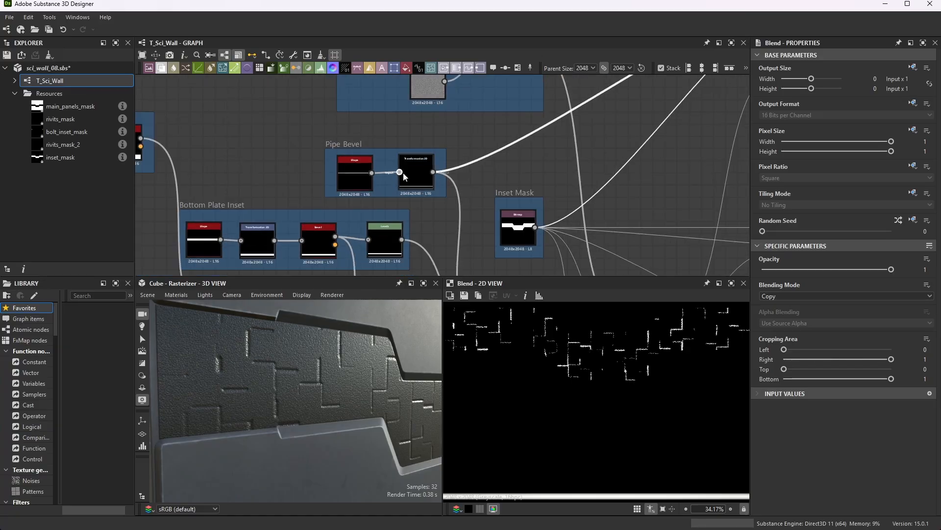
# - Check the Emissive Mask Blend node's opacity and blending mode, and trace its opacity input to the Inset Mask bitmap
pyautogui.scroll(6, 539, 113)
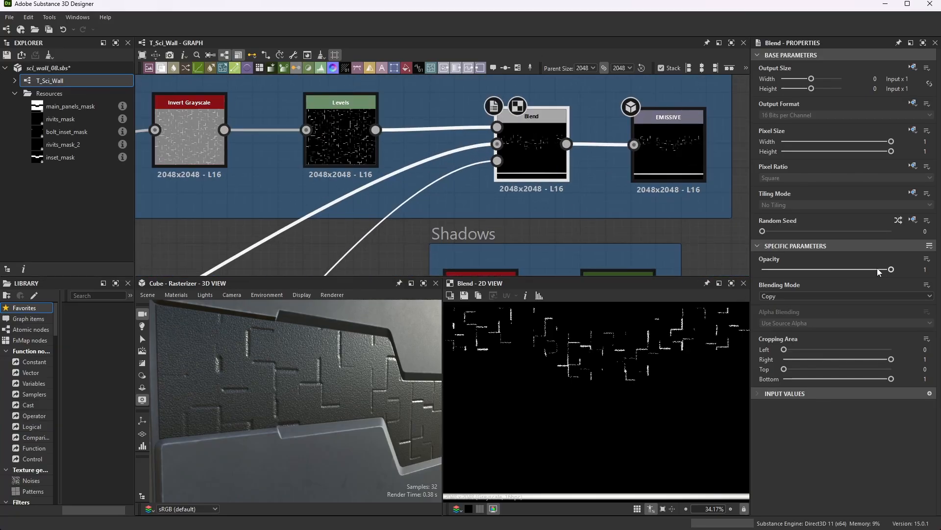
pyautogui.scroll(-5, 535, 121)
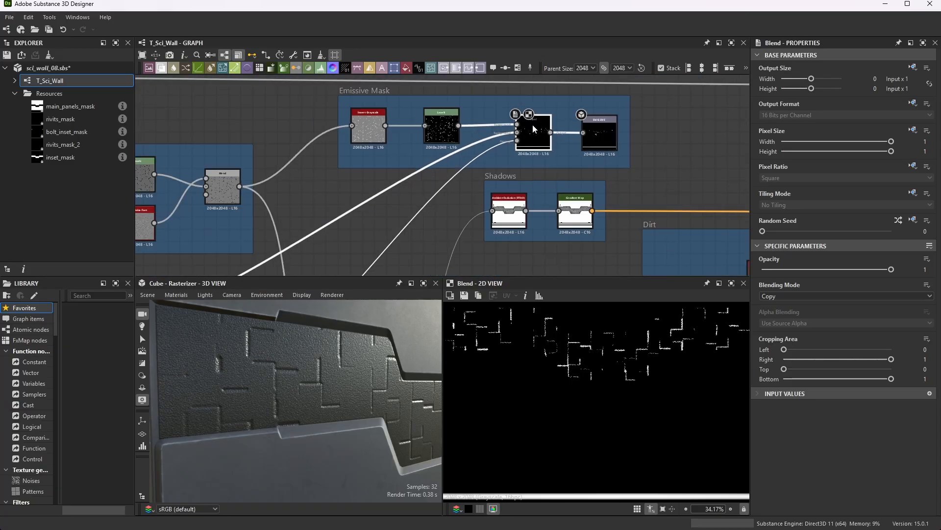
pyautogui.scroll(8, 403, 224)
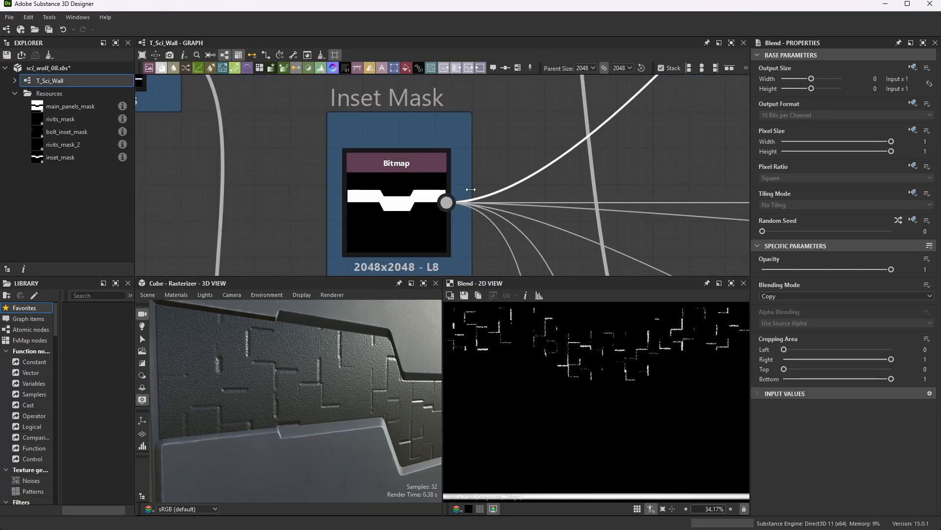
pyautogui.scroll(-2, 451, 156)
pyautogui.moveTo(437, 144); pyautogui.dragTo(472, 131, button='middle')
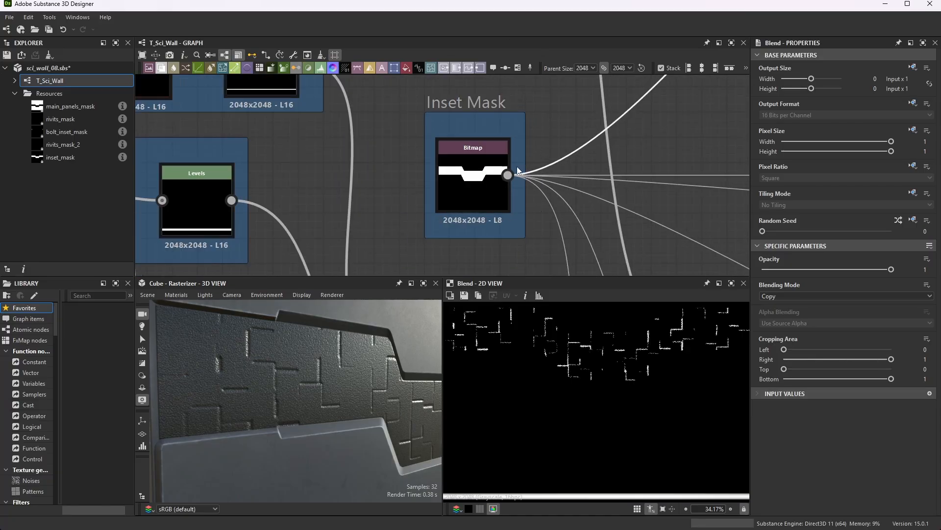
# - Follow the Inset Mask link into the Emissive Mask Blend's opacity input and on to the EMISSIVE output node
pyautogui.scroll(-4, 423, 192)
pyautogui.scroll(-3, 423, 192)
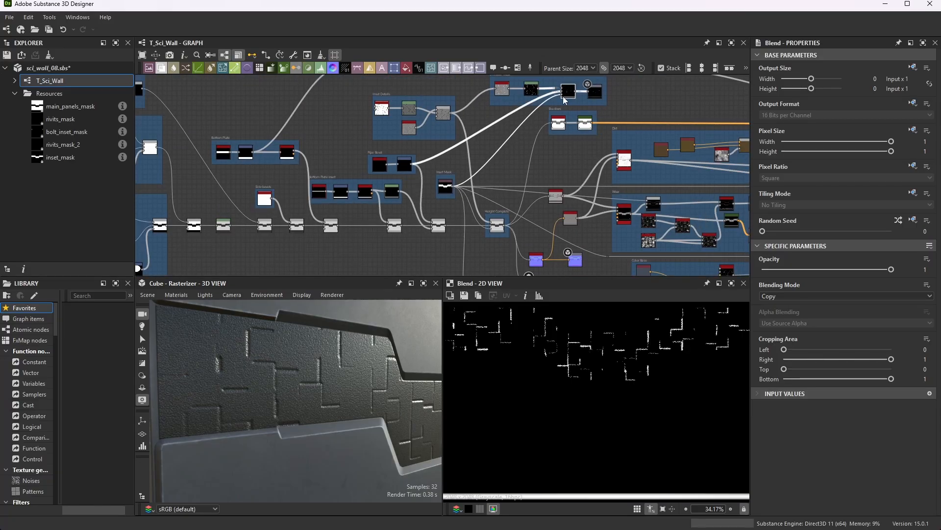
pyautogui.scroll(5, 571, 84)
pyautogui.scroll(4, 571, 83)
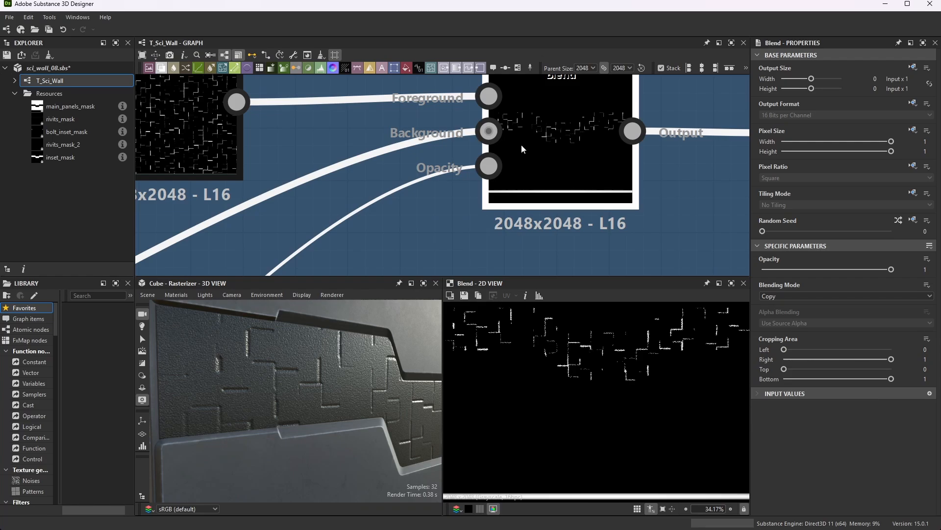
pyautogui.scroll(-4, 521, 144)
pyautogui.scroll(2, 518, 127)
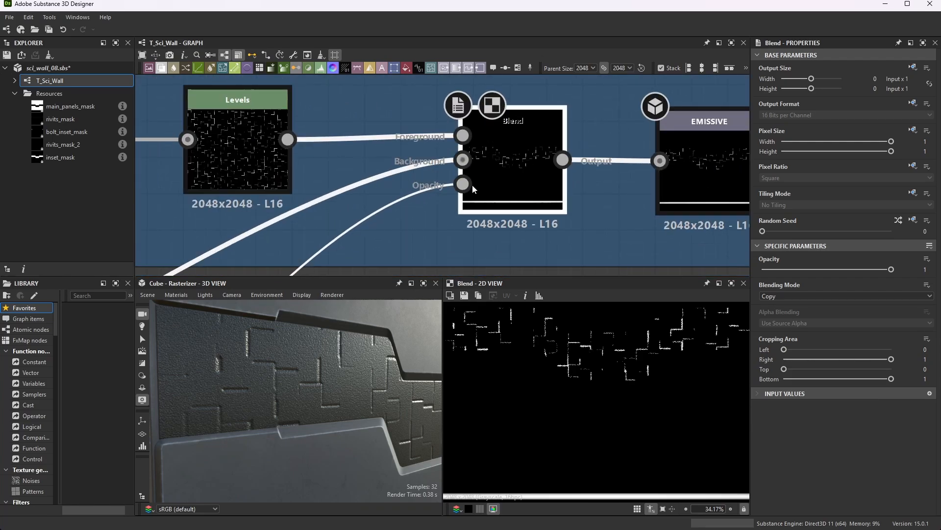
pyautogui.scroll(-2, 544, 134)
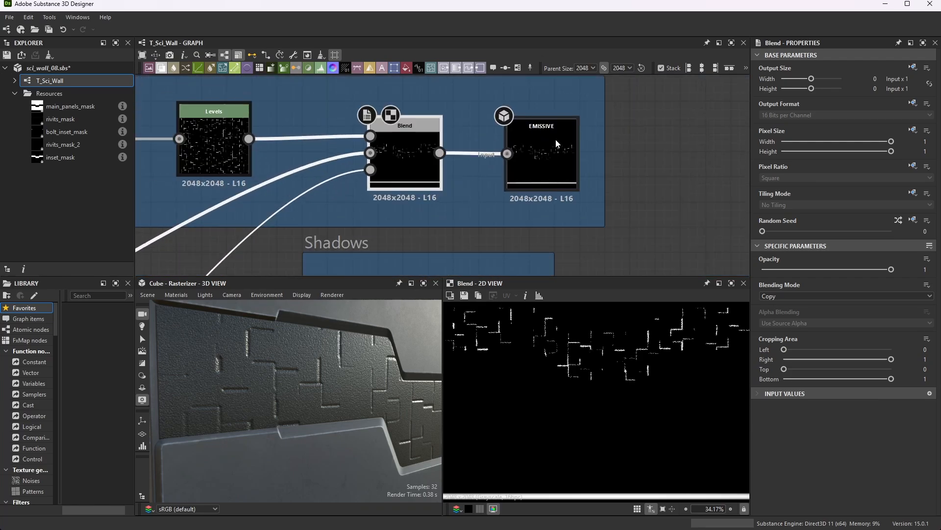
# - Preview the EMISSIVE output node of the Emissive Mask frame and examine its identifier
pyautogui.click(556, 143)
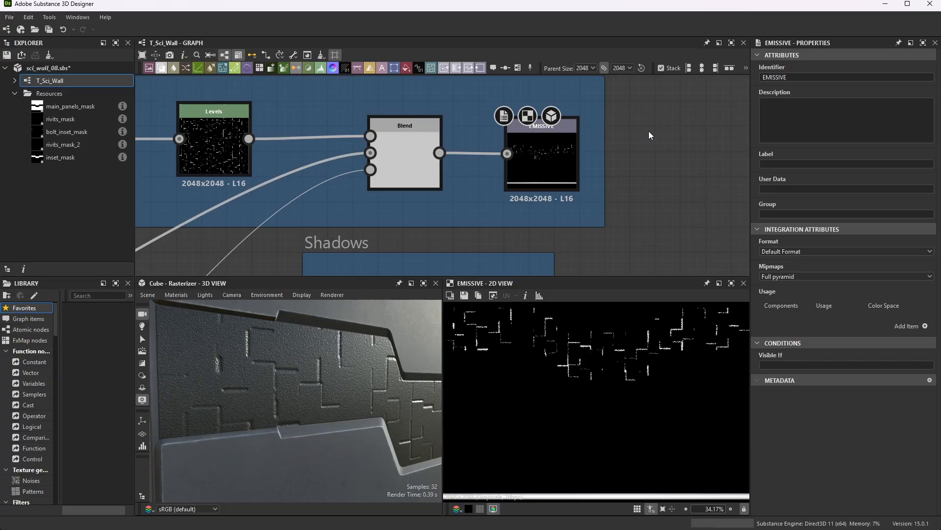
pyautogui.press('space')
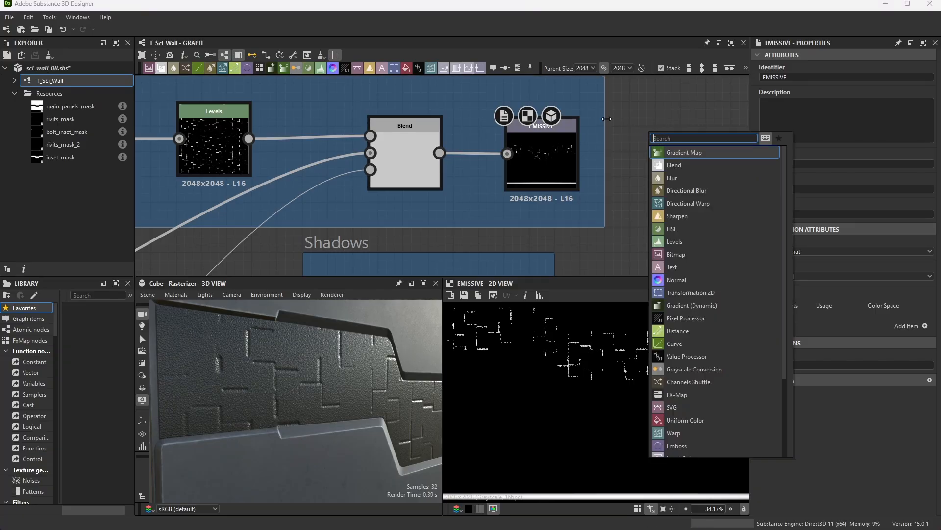
pyautogui.click(562, 152)
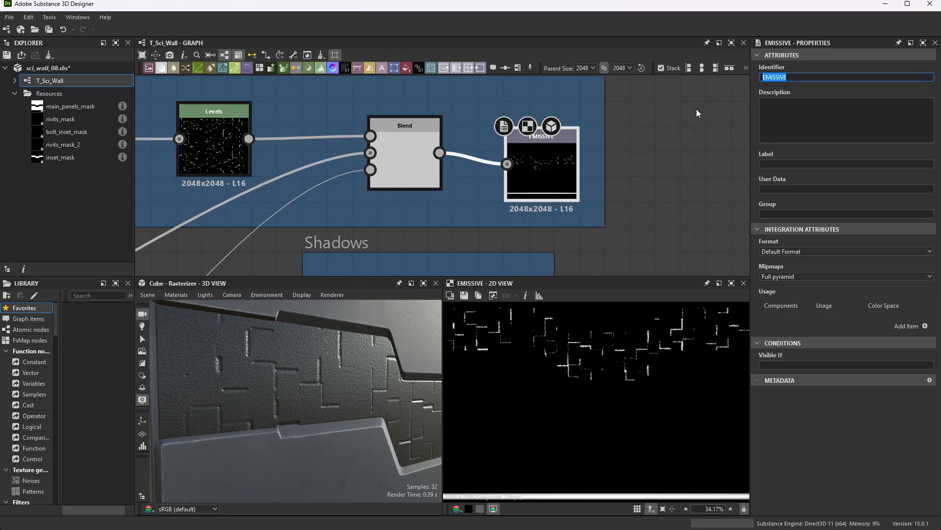
# - Check the identifiers of the Normal and Height output nodes for comparison with the emissive output
pyautogui.scroll(-10, 589, 122)
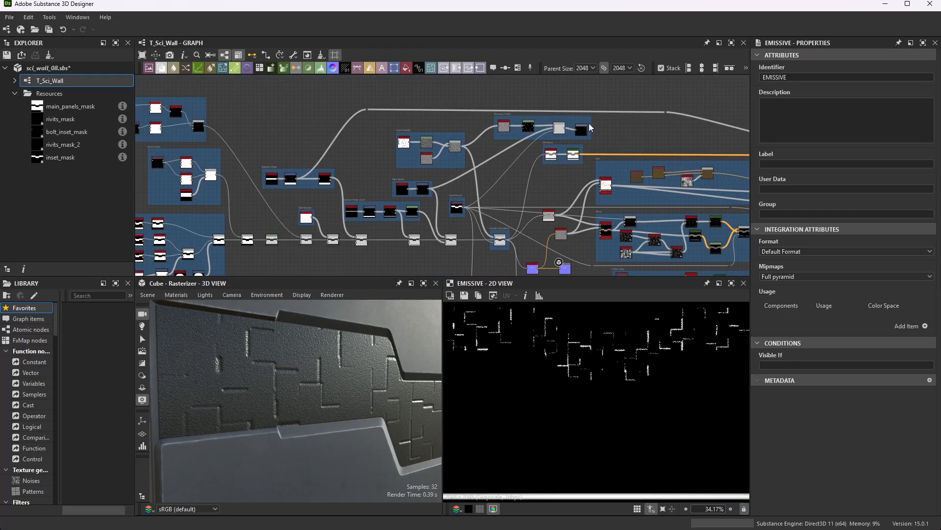
pyautogui.scroll(12, 574, 191)
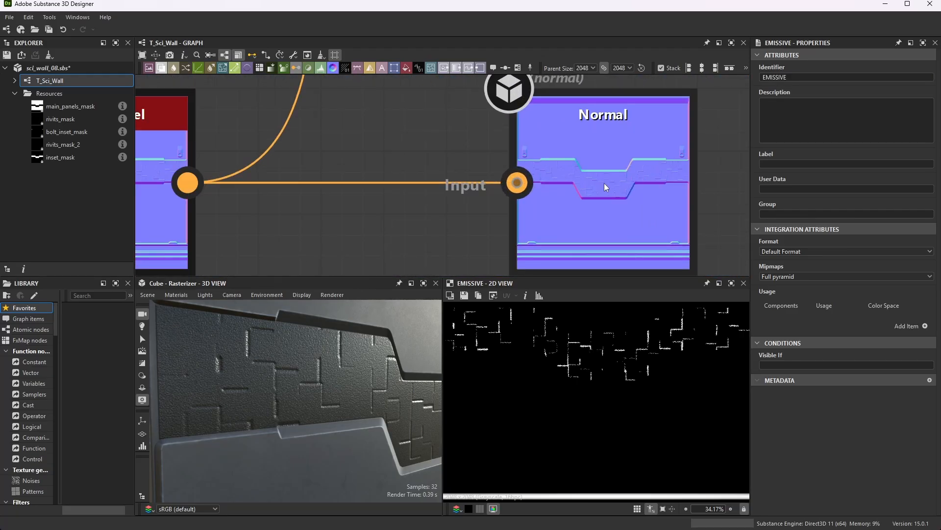
pyautogui.click(659, 138)
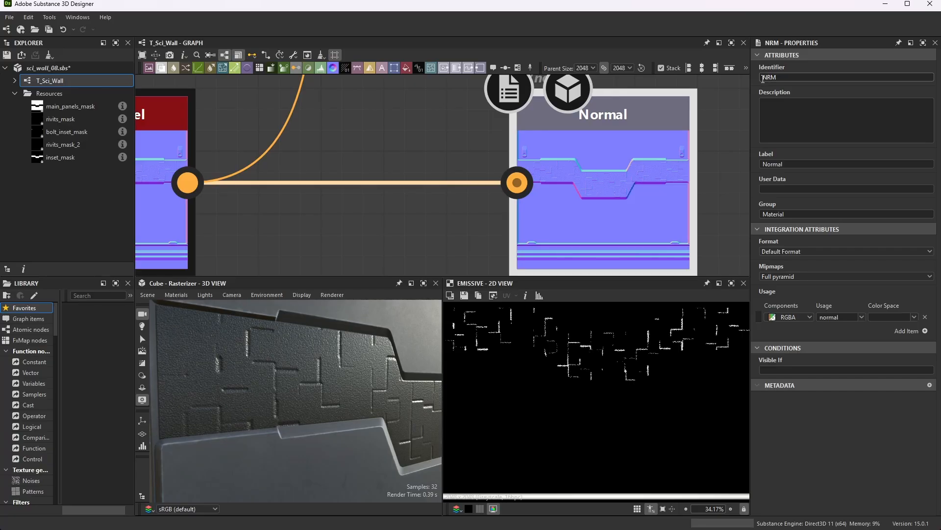
pyautogui.scroll(-8, 543, 113)
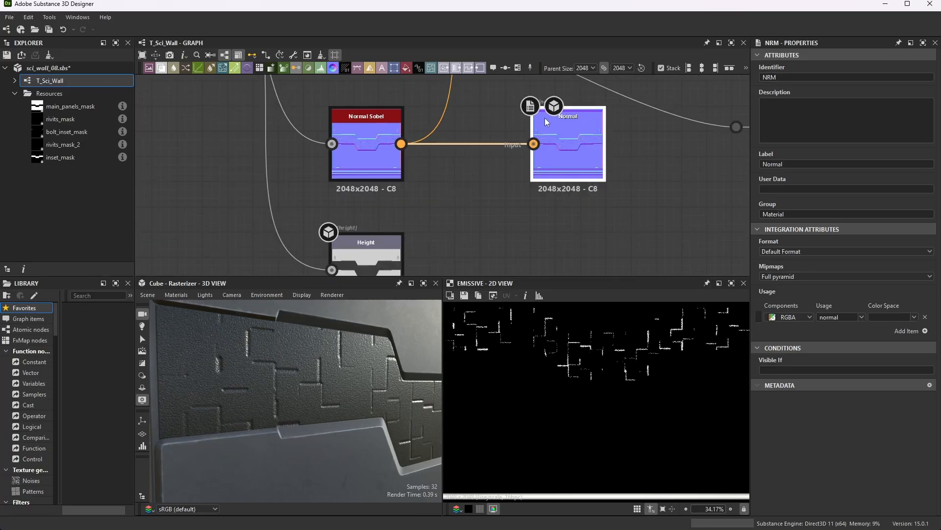
pyautogui.scroll(6, 463, 181)
pyautogui.scroll(3, 463, 182)
pyautogui.click(481, 162)
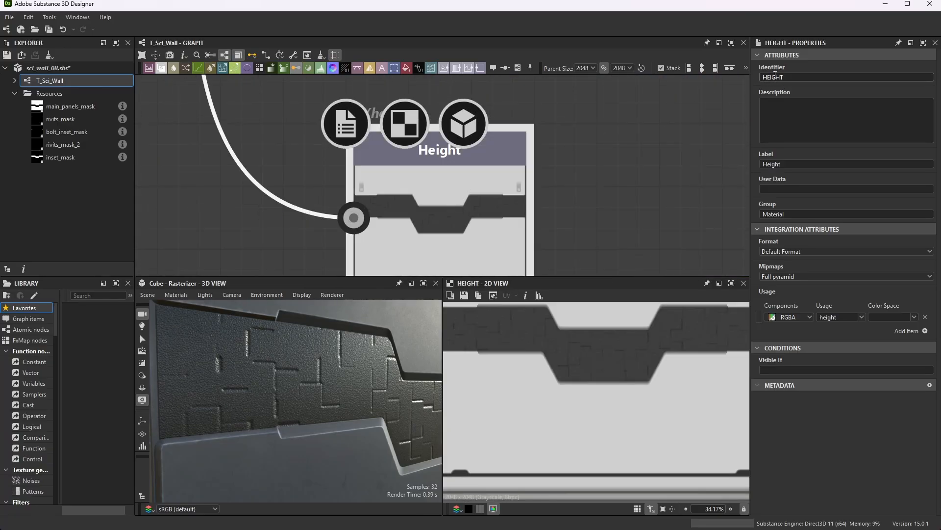
# - Recheck the EMISSIVE output's identifier, nudge the node up toward the level of its Blend node, and save the file
pyautogui.scroll(-9, 520, 248)
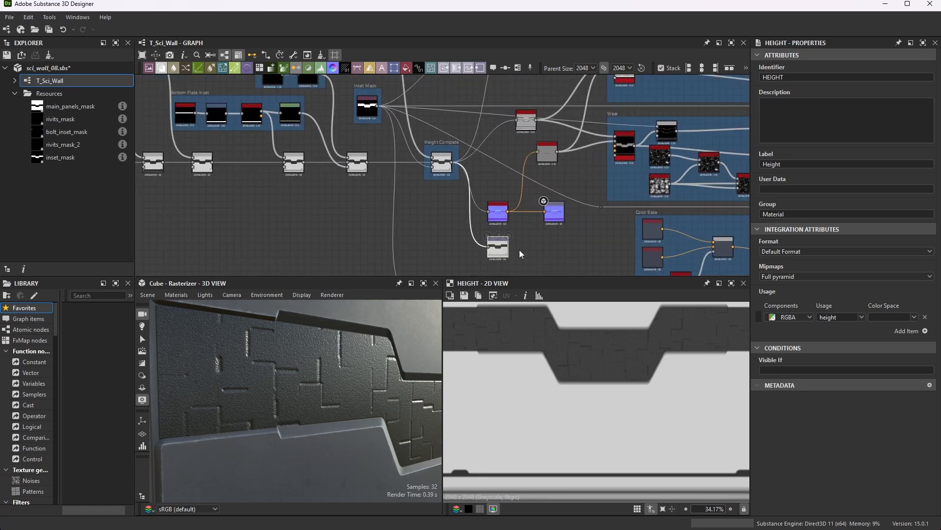
pyautogui.scroll(8, 552, 123)
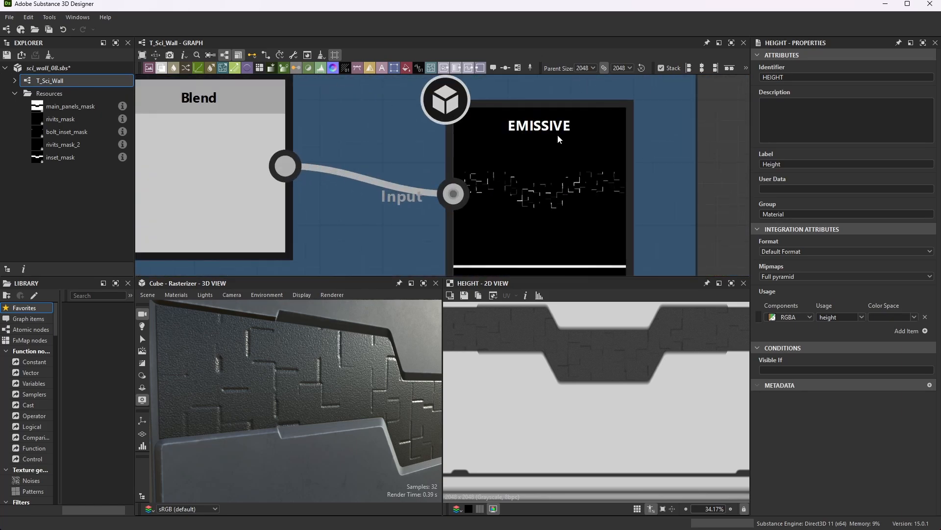
pyautogui.click(569, 134)
pyautogui.scroll(-5, 593, 101)
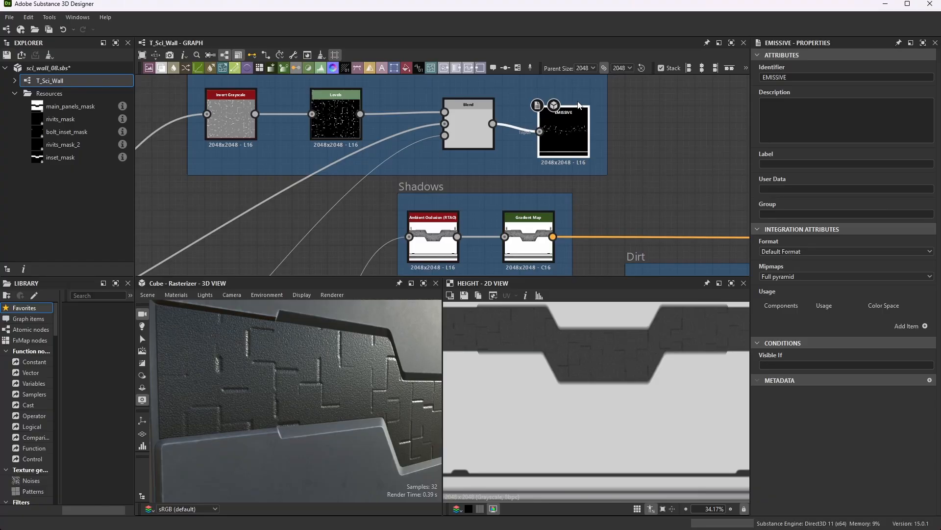
pyautogui.moveTo(574, 110); pyautogui.dragTo(574, 102)
# - Locate the Color Base frame in the graph and examine its layout and where its output leads
pyautogui.scroll(-8, 566, 210)
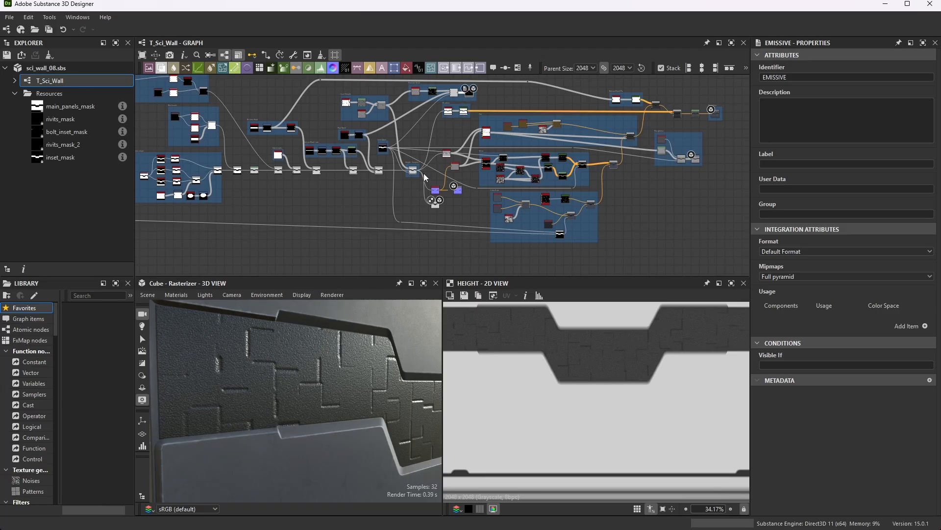
pyautogui.scroll(3, 423, 173)
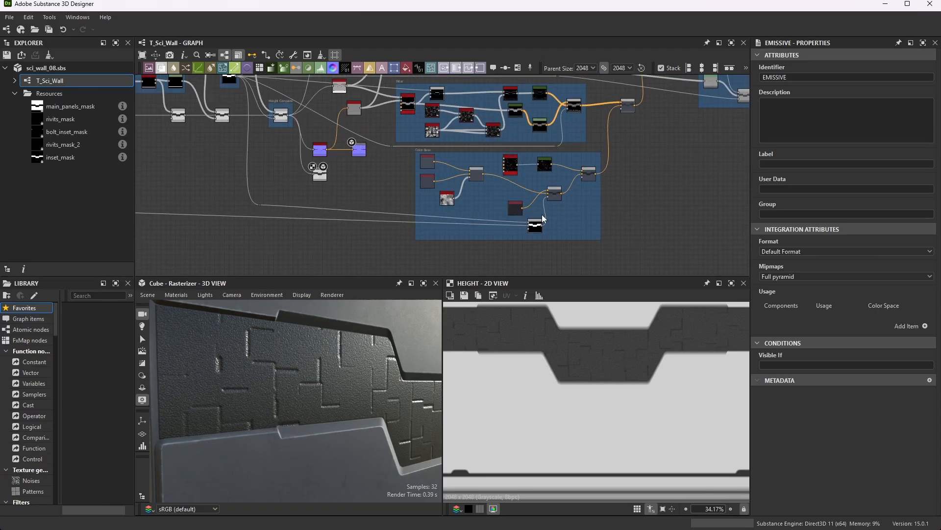
pyautogui.scroll(2, 543, 219)
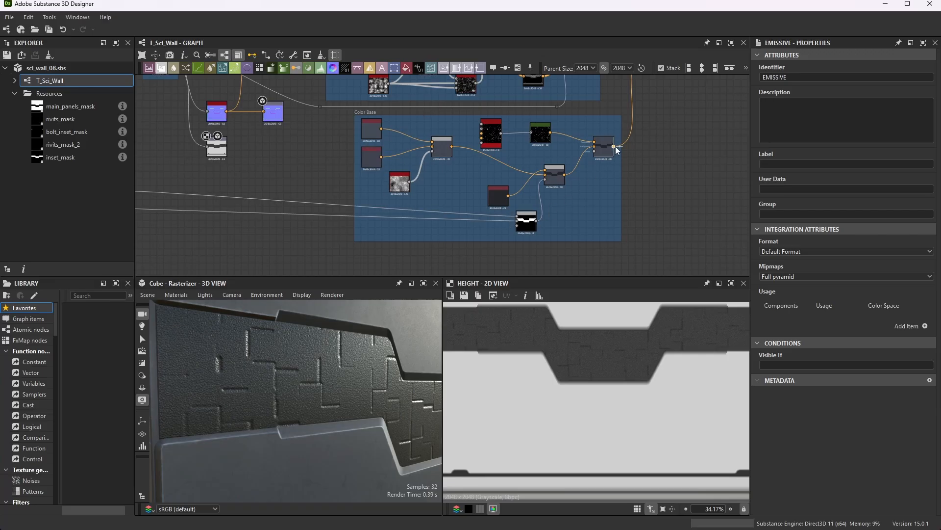
pyautogui.scroll(-3, 517, 198)
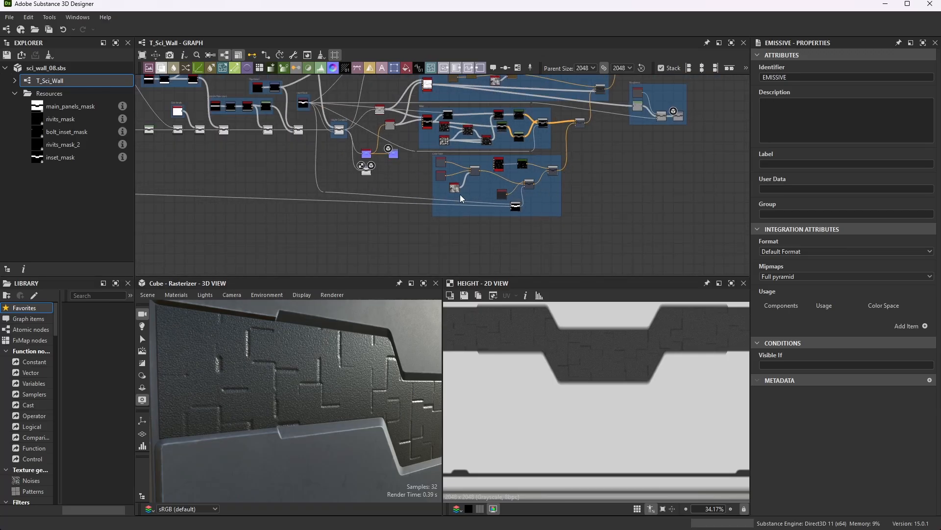
pyautogui.scroll(8, 503, 209)
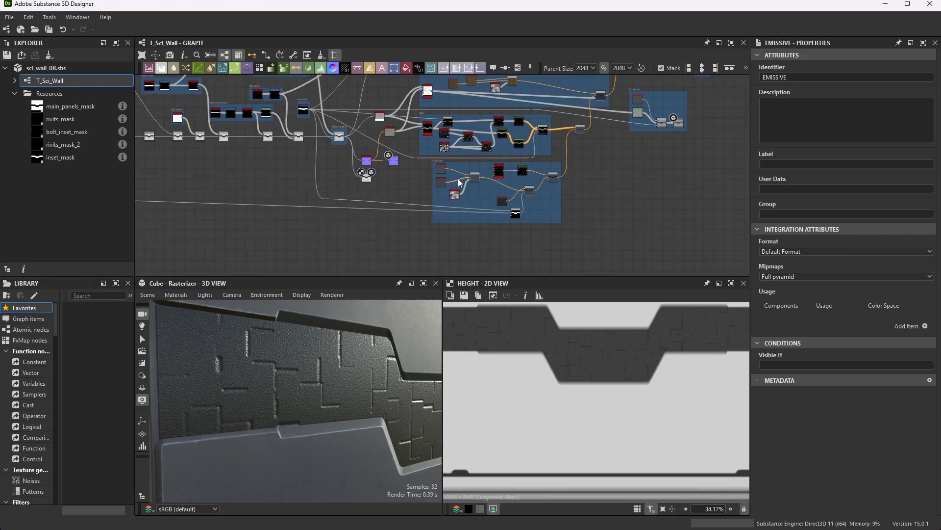
pyautogui.scroll(-1, 435, 183)
pyautogui.moveTo(434, 183); pyautogui.dragTo(425, 140, button='middle')
pyautogui.scroll(1, 417, 153)
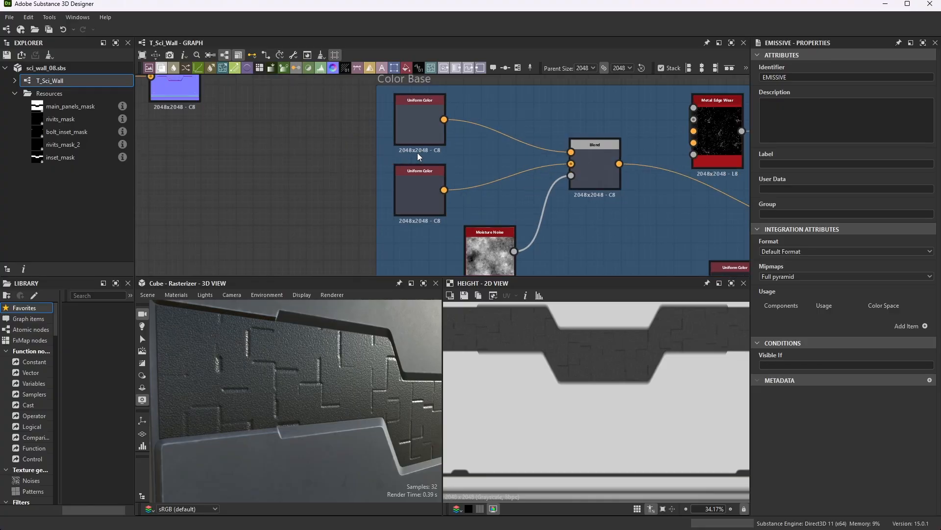
# - Check the output color and hex code of the Color Base frame's upper Uniform Color node in the color editor
pyautogui.click(408, 101)
pyautogui.scroll(2, 408, 101)
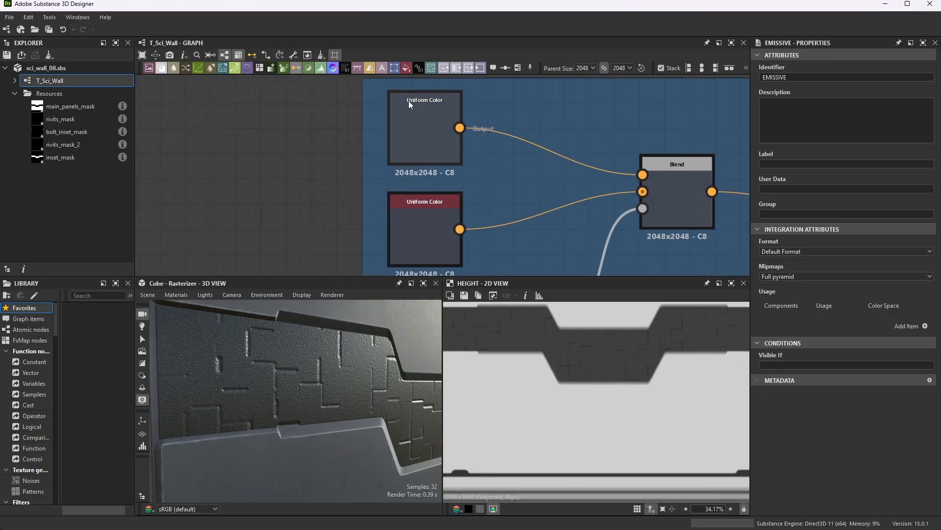
pyautogui.scroll(1, 408, 101)
pyautogui.scroll(-2, 416, 136)
pyautogui.scroll(3, 416, 104)
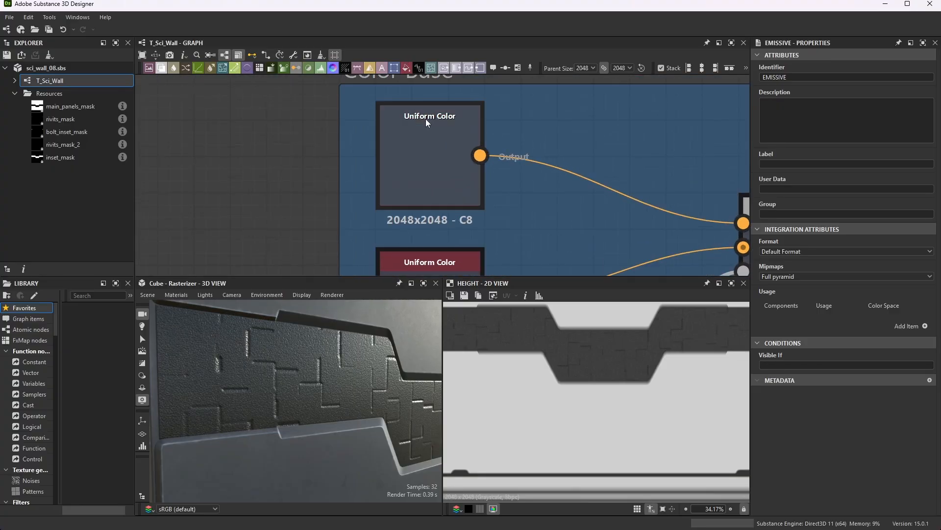
pyautogui.click(438, 149)
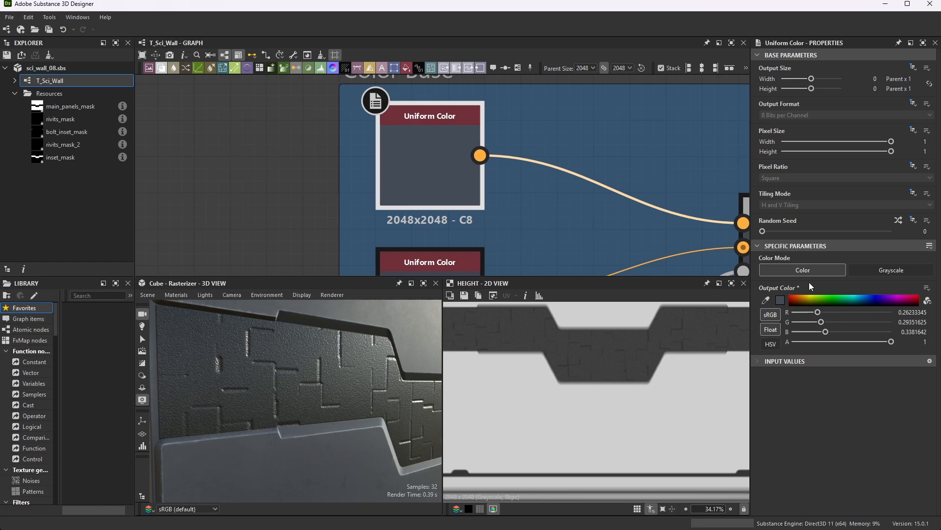
pyautogui.click(779, 301)
pyautogui.moveTo(779, 319); pyautogui.dragTo(622, 107)
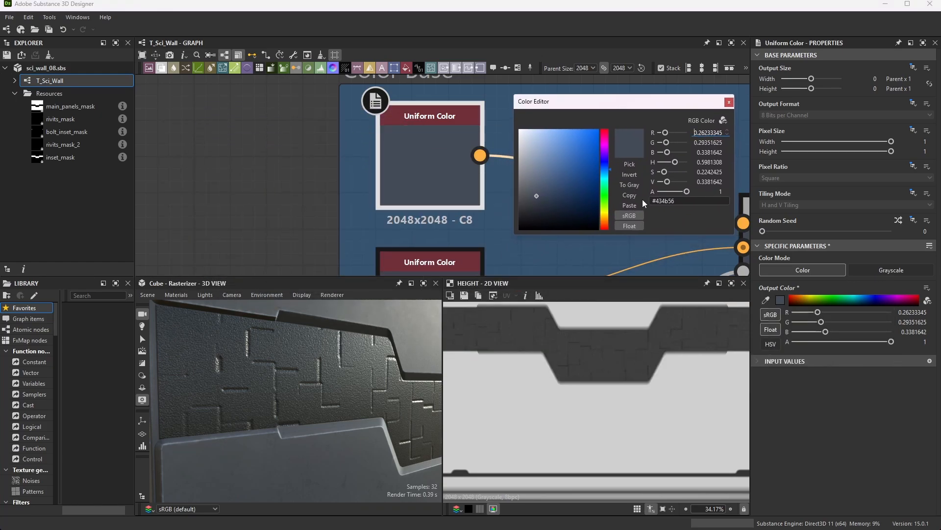
pyautogui.click(729, 102)
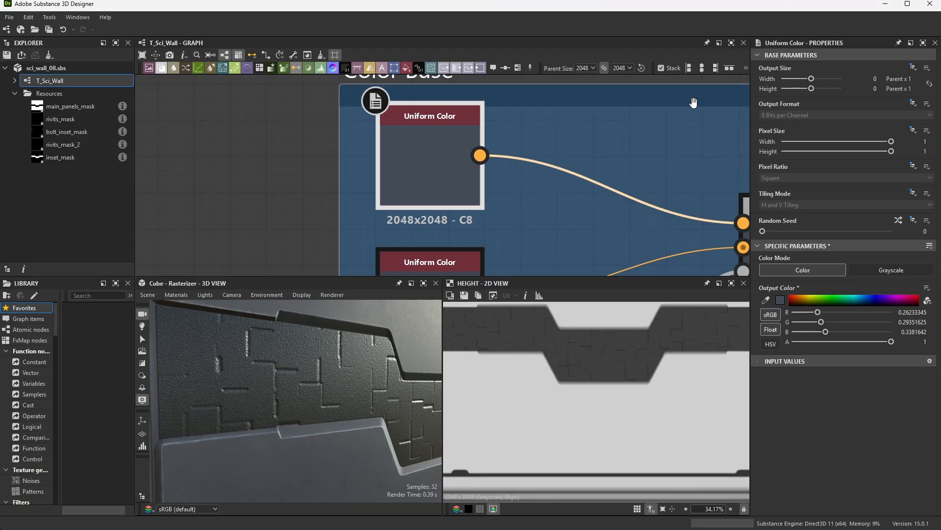
# - Preview the lower Uniform Color node feeding the first Color Base Blend and check its hex code in the color editor
pyautogui.scroll(-3, 490, 206)
pyautogui.scroll(3, 489, 225)
pyautogui.click(439, 198)
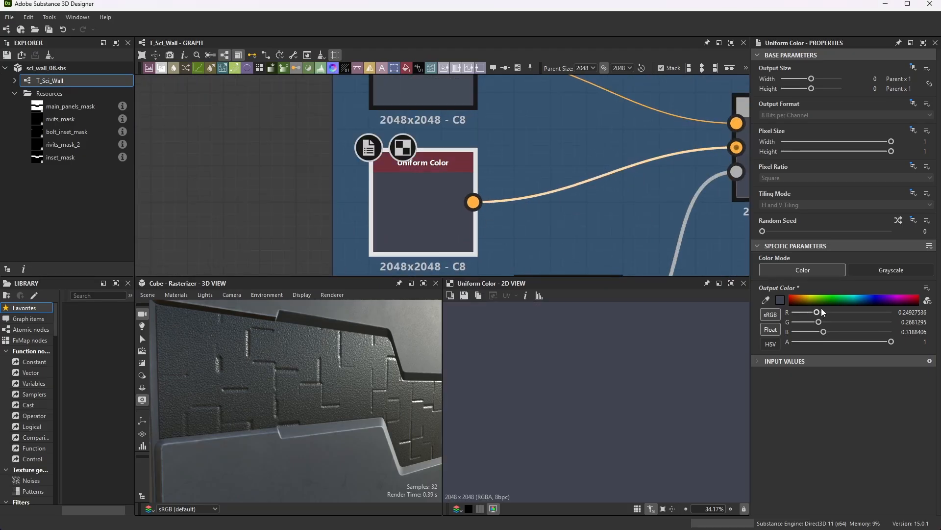
pyautogui.click(780, 300)
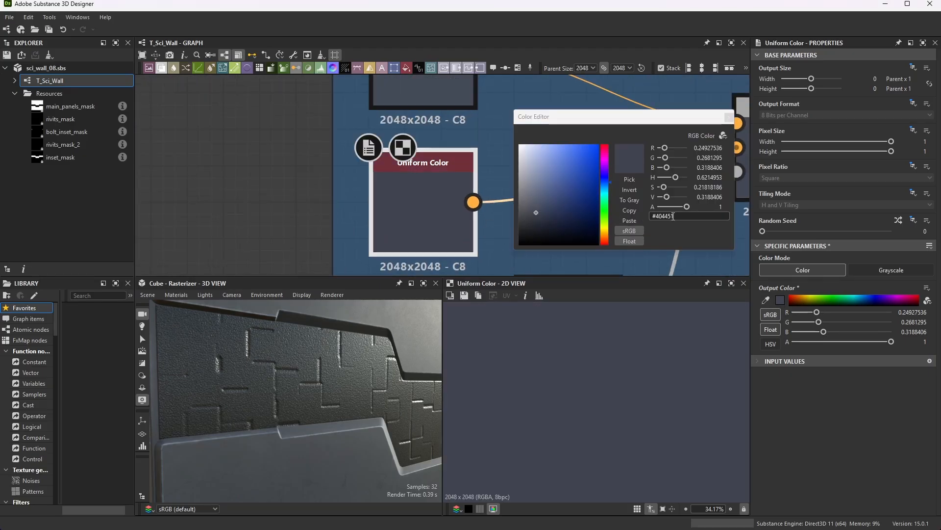
pyautogui.click(729, 118)
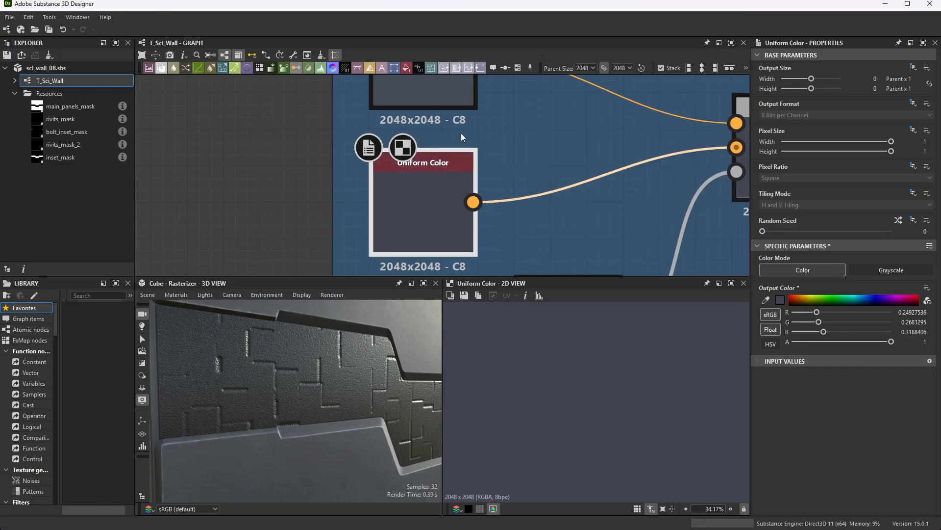
# - Preview the Moisture Noise node and review its instance parameters, including scale, disorder and global opacity
pyautogui.scroll(-3, 505, 192)
pyautogui.scroll(3, 508, 191)
pyautogui.click(484, 201)
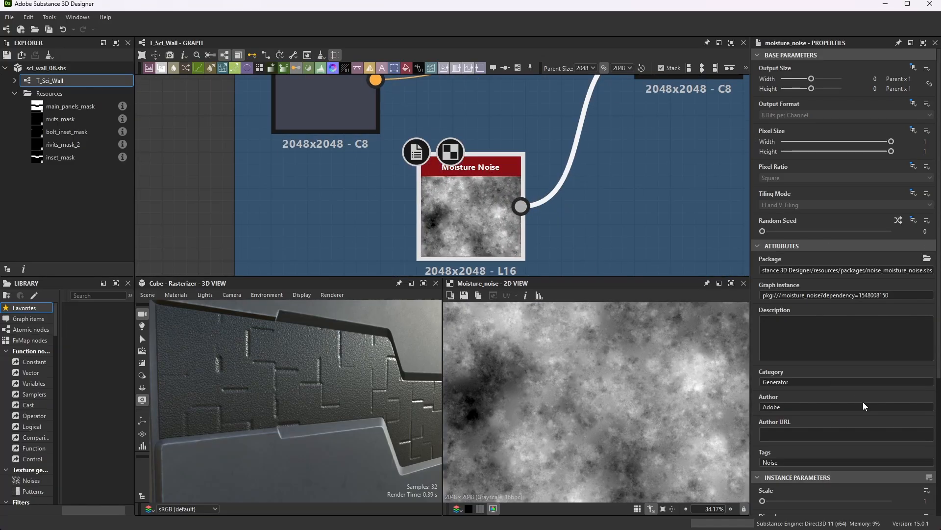
pyautogui.scroll(-5, 863, 402)
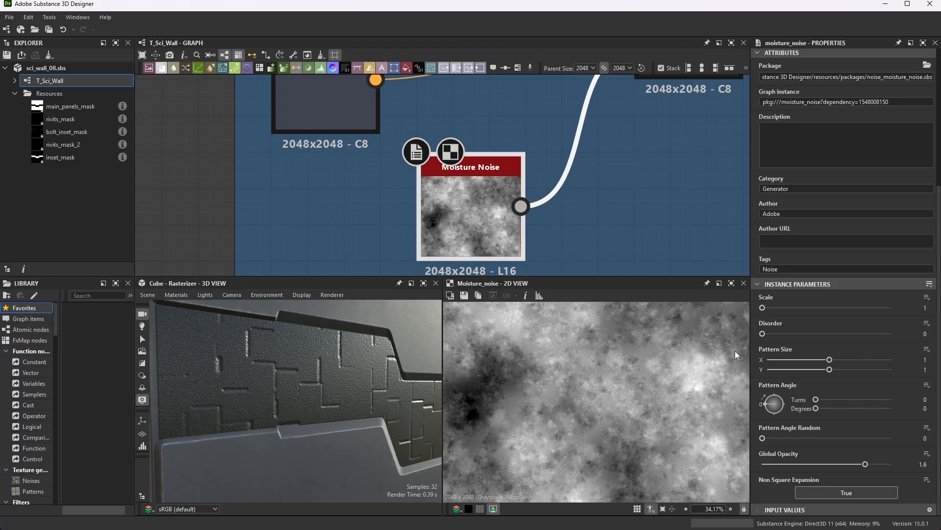
# - Preview the Blend of the two uniform colors and inspect its result in a maximized 2D view
pyautogui.scroll(-5, 407, 196)
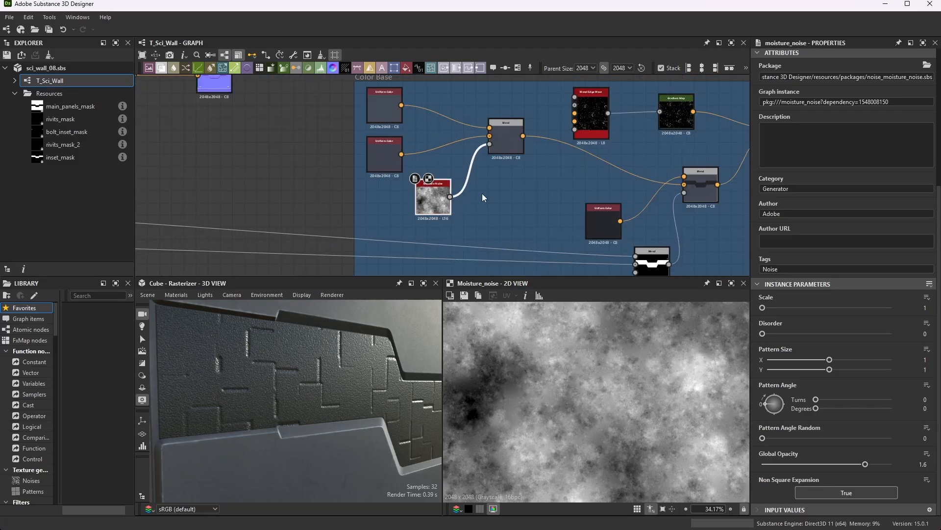
pyautogui.scroll(3, 512, 128)
pyautogui.click(506, 142)
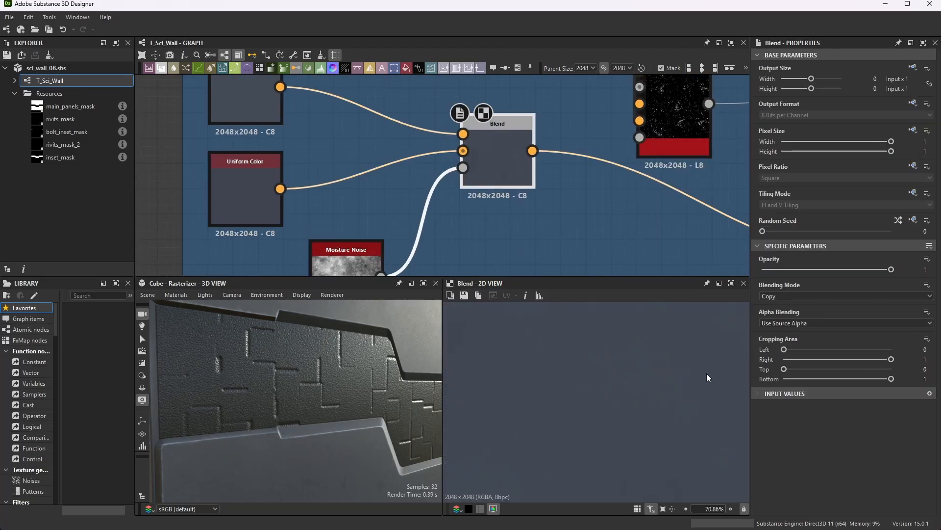
pyautogui.click(720, 284)
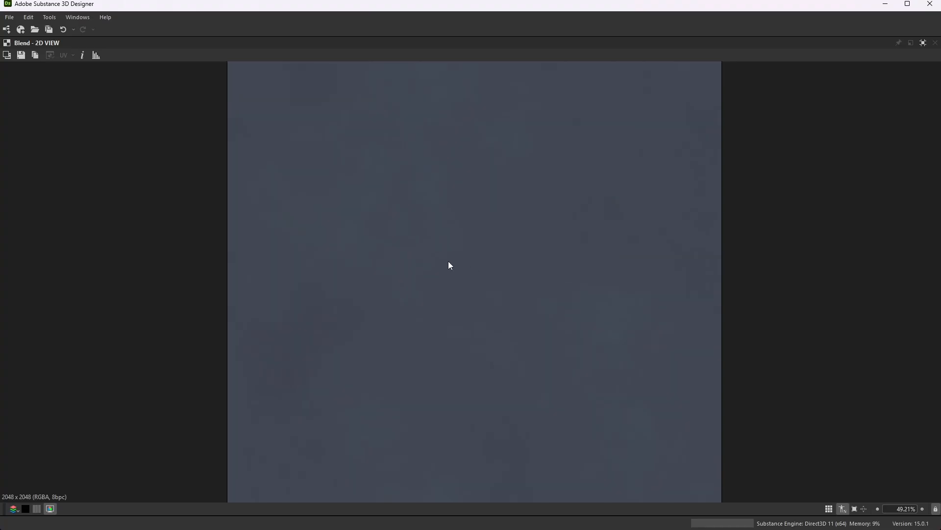
pyautogui.click(923, 42)
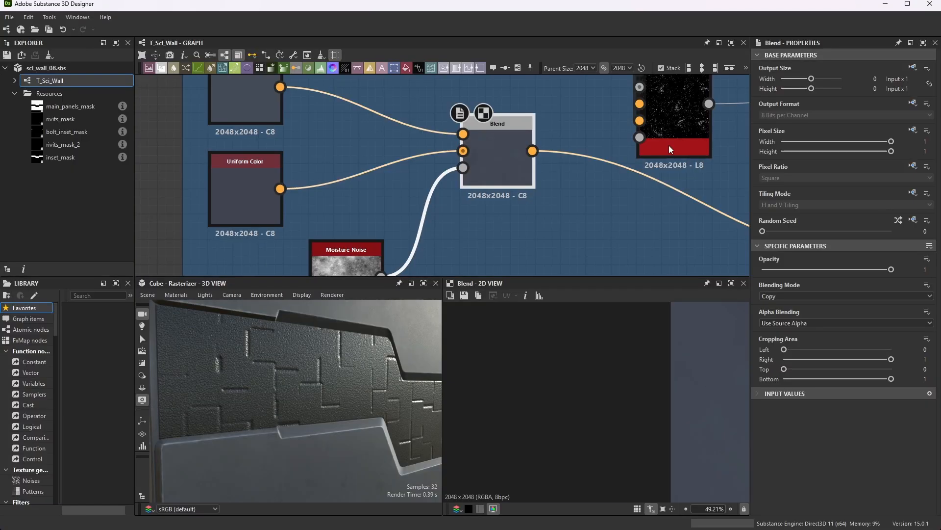
# - Follow the first Color Base Blend's output to the next Blend node and preview that node
pyautogui.scroll(-5, 425, 181)
pyautogui.scroll(3, 484, 203)
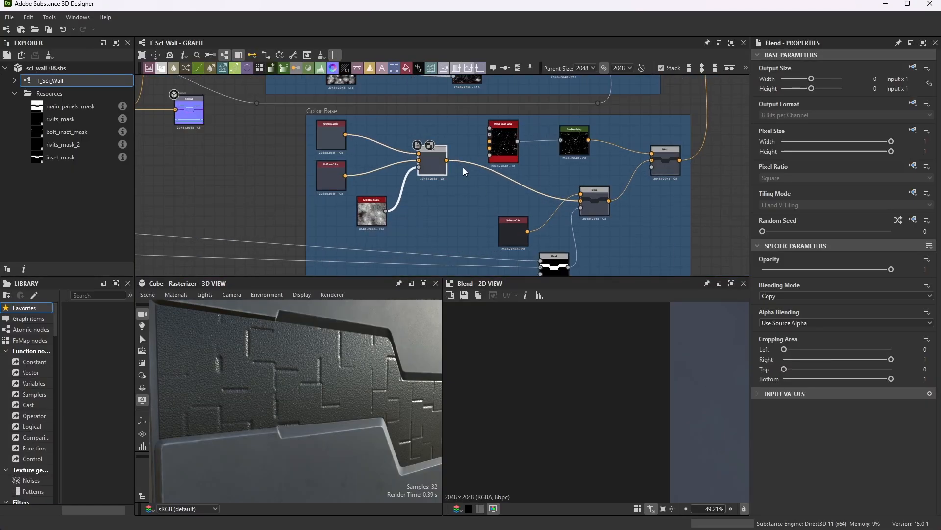
pyautogui.scroll(2, 434, 167)
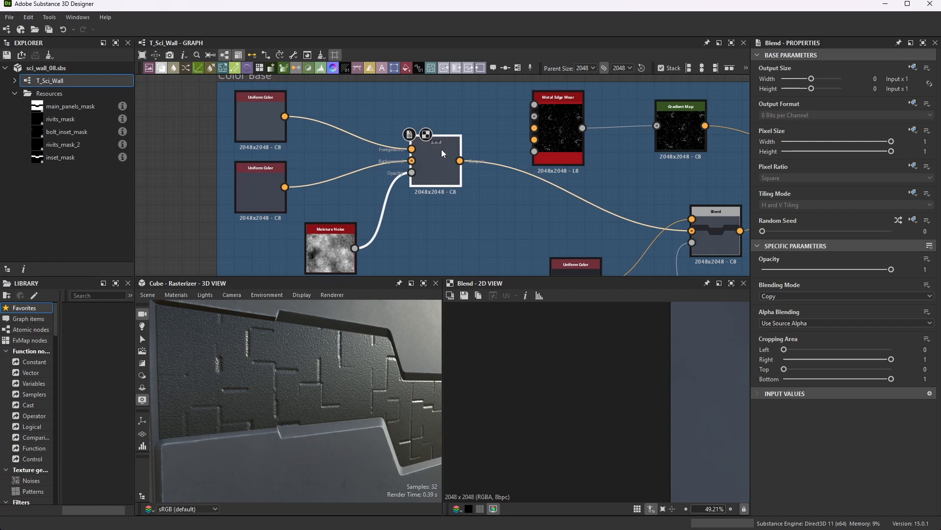
pyautogui.scroll(-3, 584, 194)
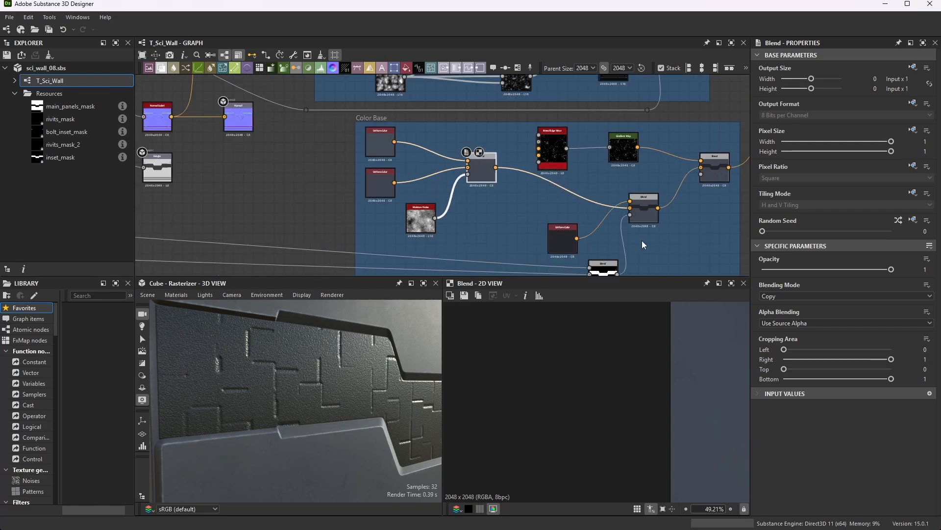
pyautogui.scroll(3, 642, 240)
pyautogui.click(636, 177)
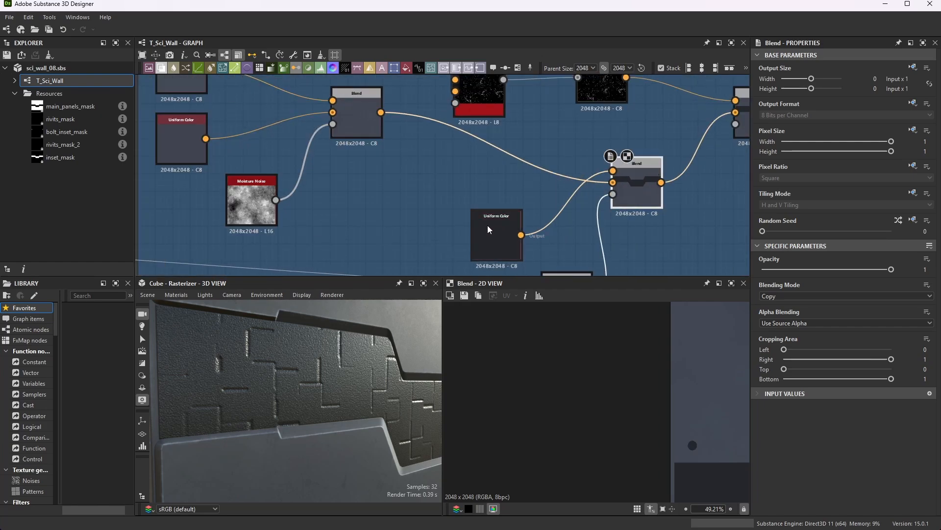
# - Move the Uniform Color node feeding the second Color Base Blend slightly up and left, and check its hex code in the color editor
pyautogui.scroll(2, 503, 225)
pyautogui.moveTo(522, 220); pyautogui.dragTo(497, 180)
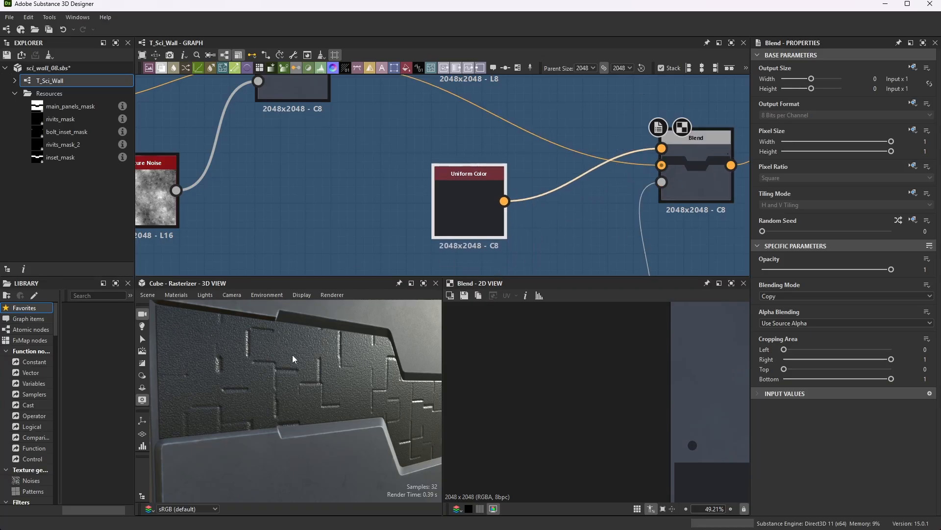
pyautogui.moveTo(427, 254); pyautogui.dragTo(472, 211, button='middle')
pyautogui.click(515, 169)
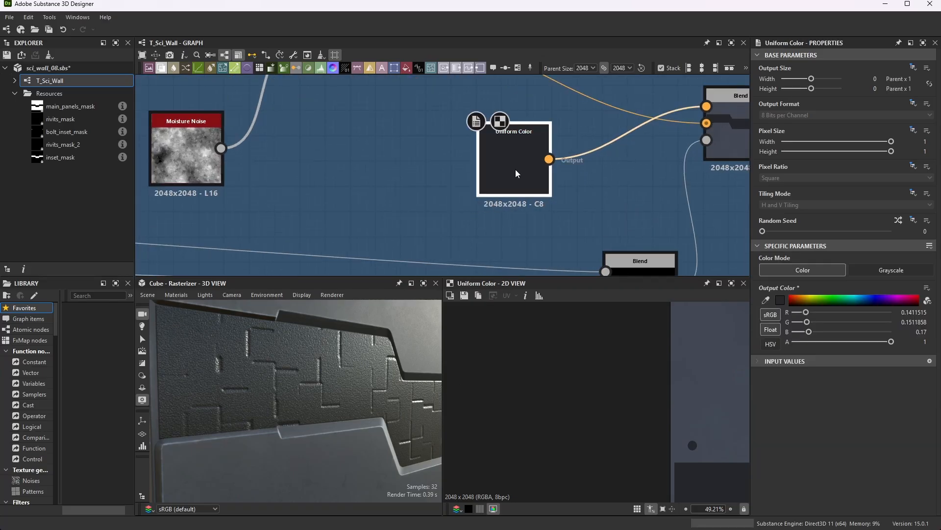
pyautogui.click(780, 299)
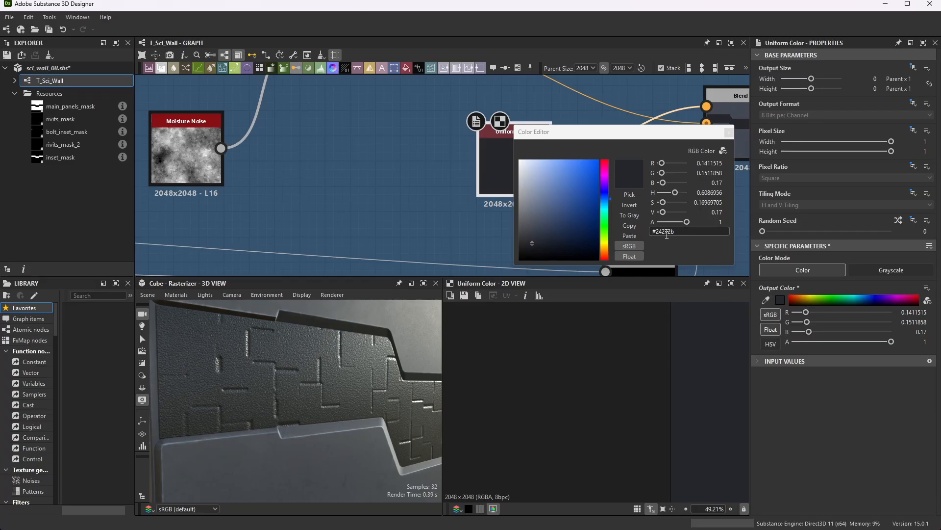
pyautogui.click(728, 133)
# - Preview the black-and-white mask Blend feeding the second Color Base Blend's opacity and review its blending mode and inputs
pyautogui.scroll(-4, 548, 141)
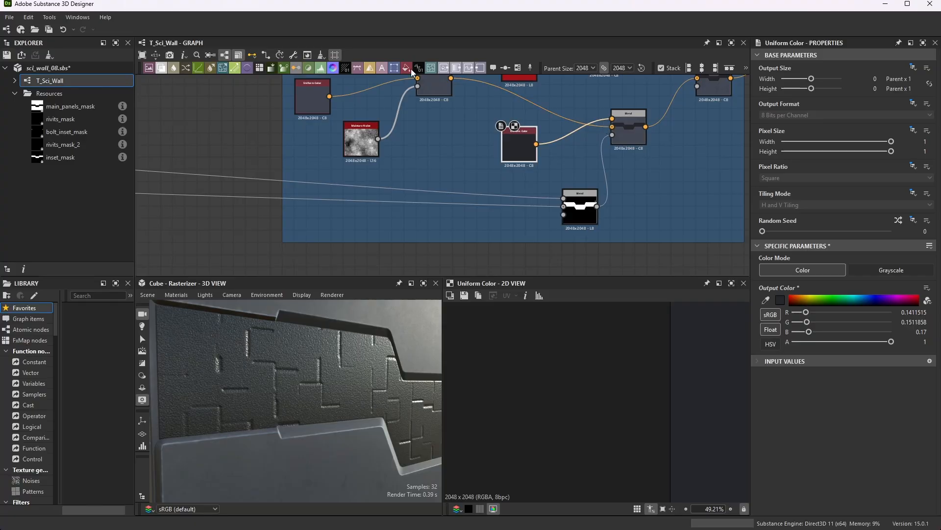
pyautogui.scroll(5, 596, 201)
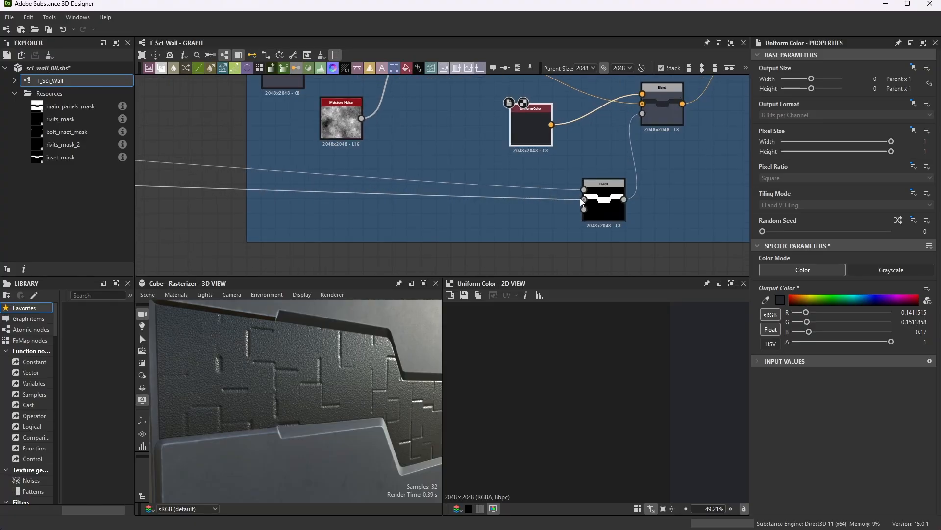
pyautogui.click(613, 192)
pyautogui.scroll(-3, 608, 190)
pyautogui.scroll(3, 608, 190)
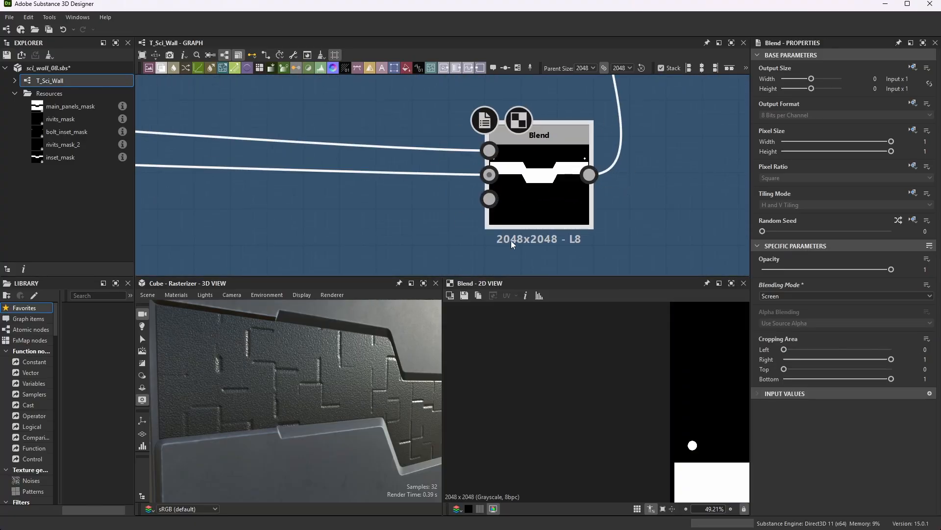
pyautogui.scroll(3, 588, 162)
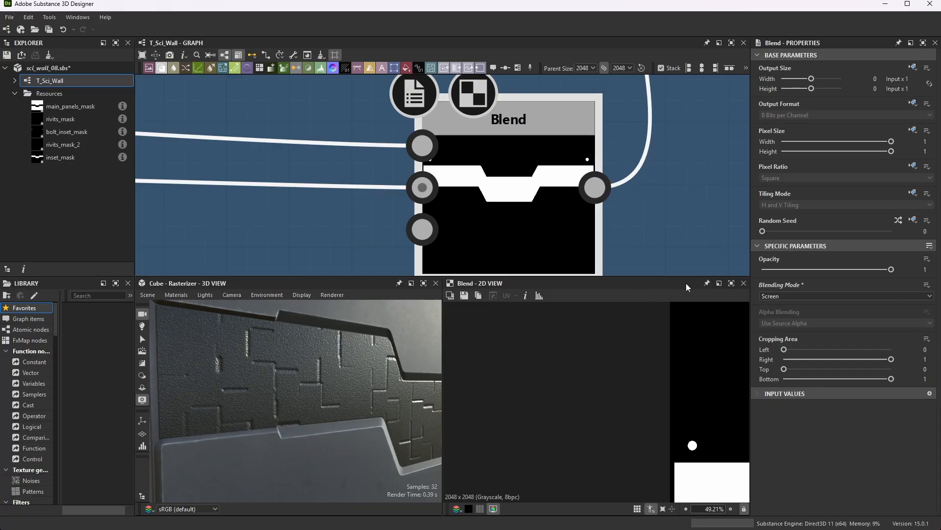
pyautogui.scroll(-4, 513, 186)
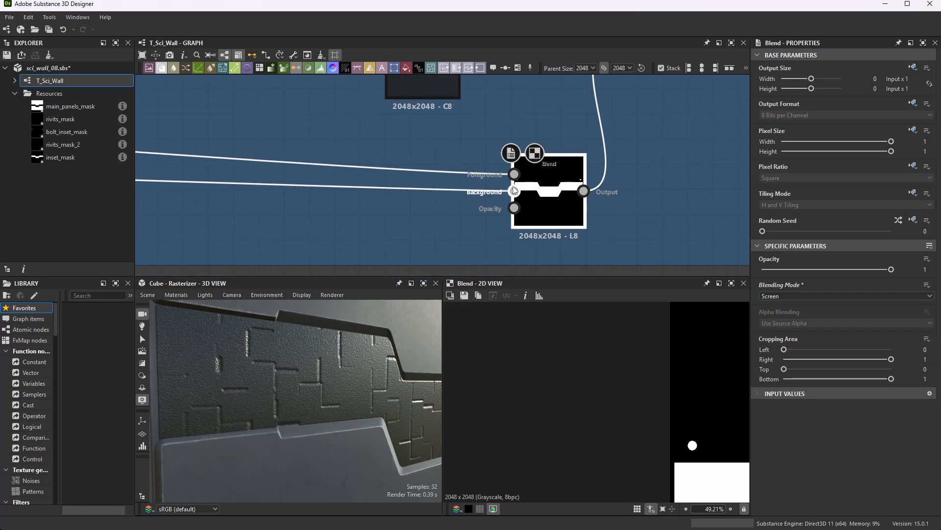
pyautogui.scroll(2, 502, 178)
pyautogui.scroll(-4, 502, 168)
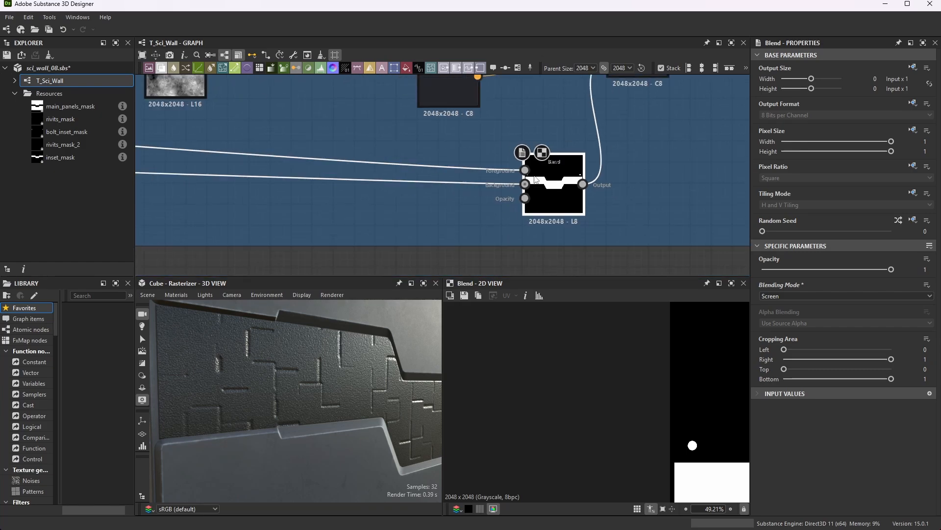
# - Trace the mask Blend's two inputs back to the inset mask Bitmap and the rivets Bitmap at the start of the graph
pyautogui.scroll(-4, 396, 191)
pyautogui.scroll(8, 263, 116)
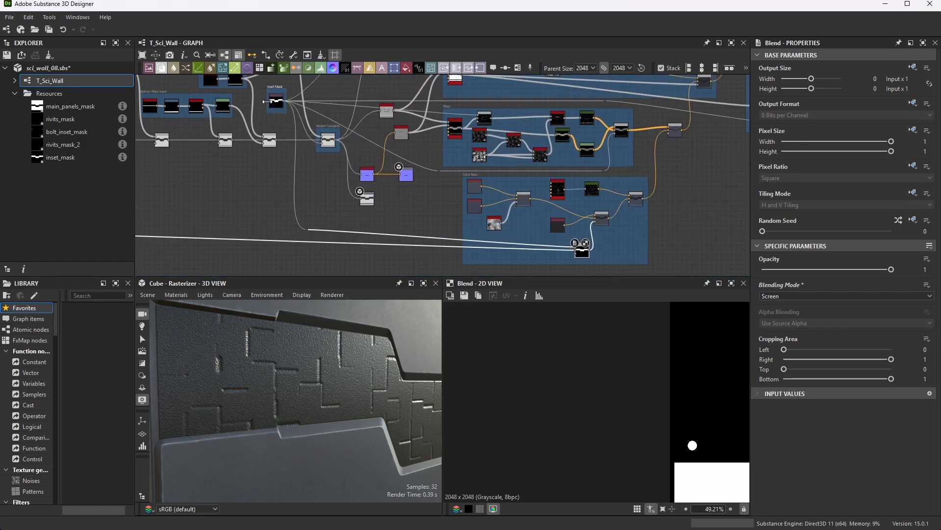
pyautogui.scroll(-6, 379, 147)
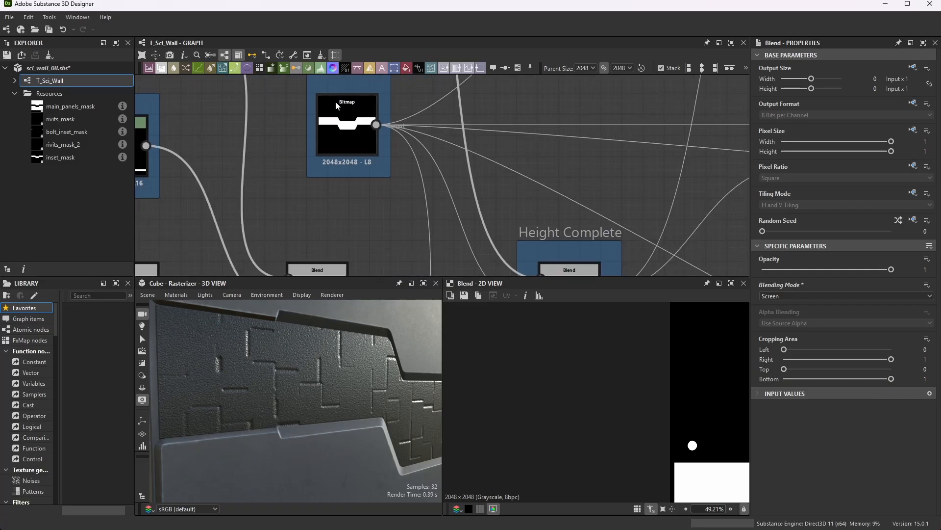
pyautogui.scroll(5, 614, 249)
pyautogui.scroll(3, 614, 249)
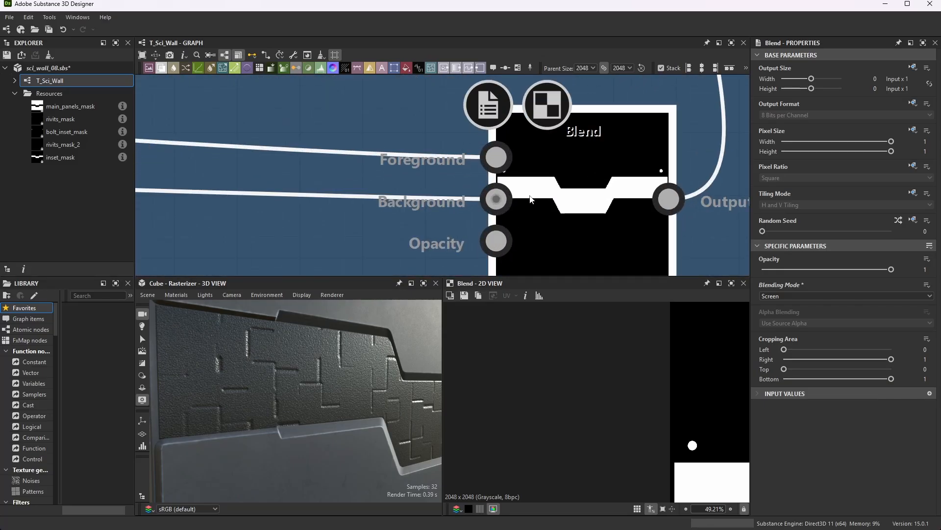
pyautogui.scroll(-8, 539, 211)
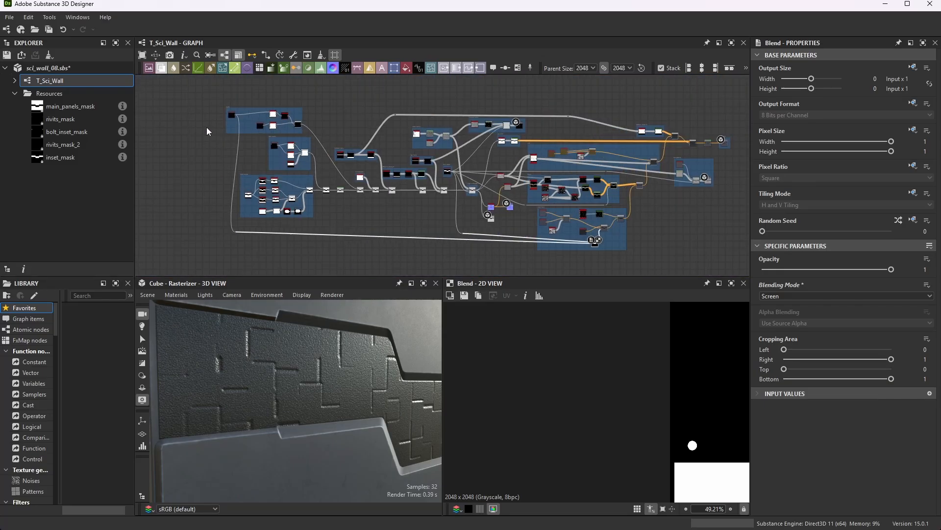
pyautogui.scroll(8, 226, 121)
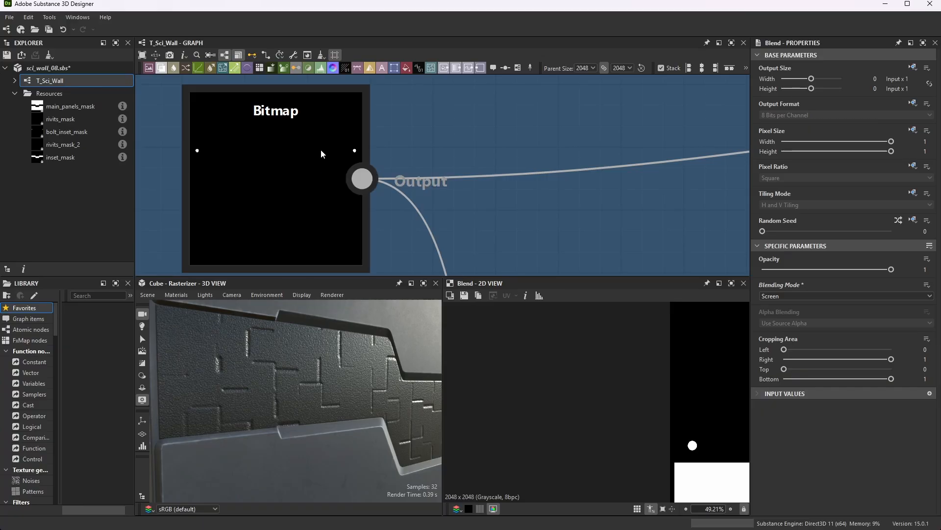
pyautogui.click(345, 142)
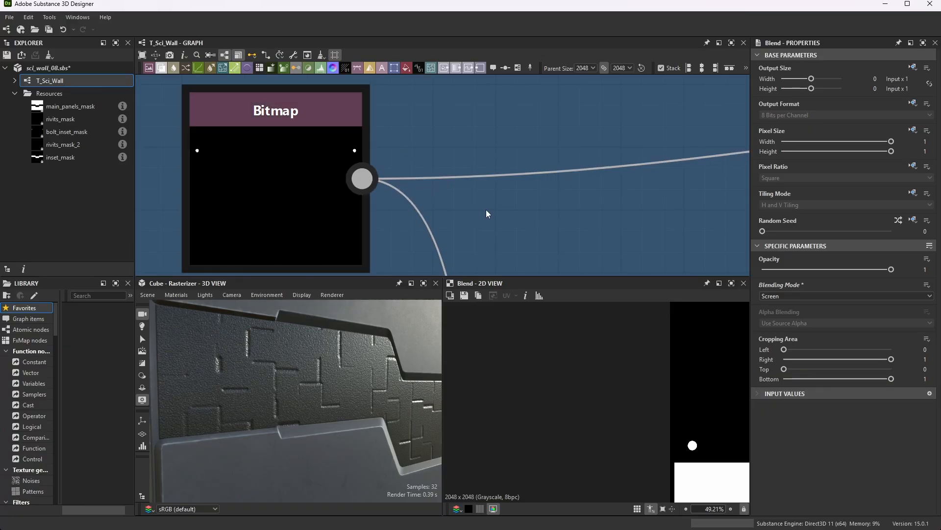
pyautogui.scroll(-10, 487, 214)
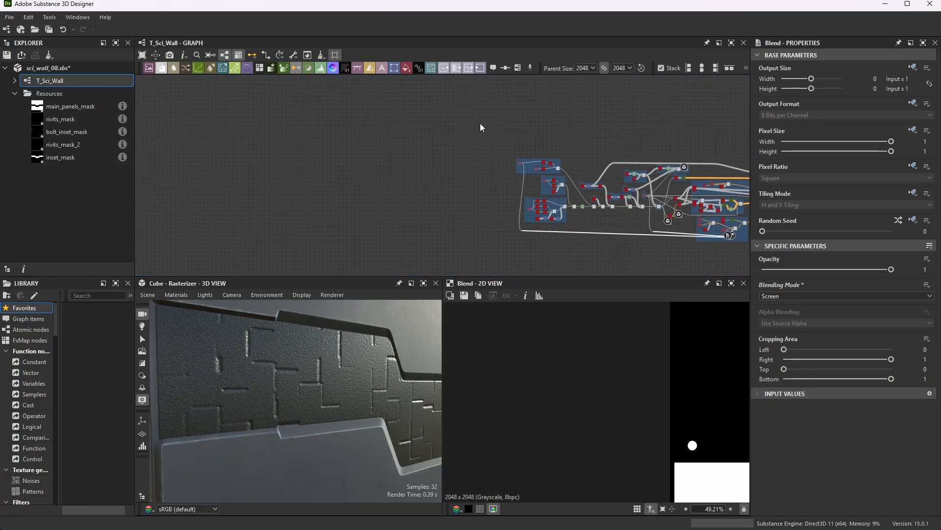
pyautogui.scroll(10, 646, 229)
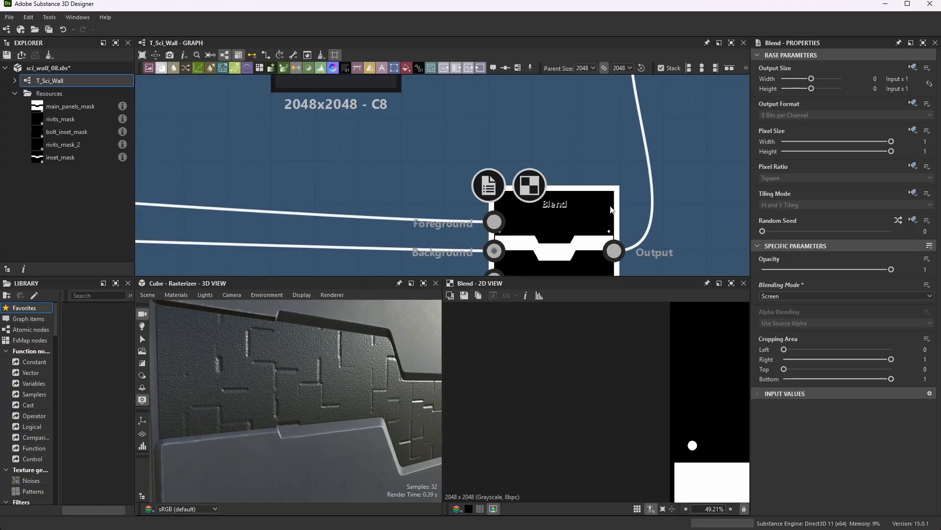
# - Preview the second Color Base Blend and fit its full texture in the 2D view
pyautogui.scroll(-4, 503, 208)
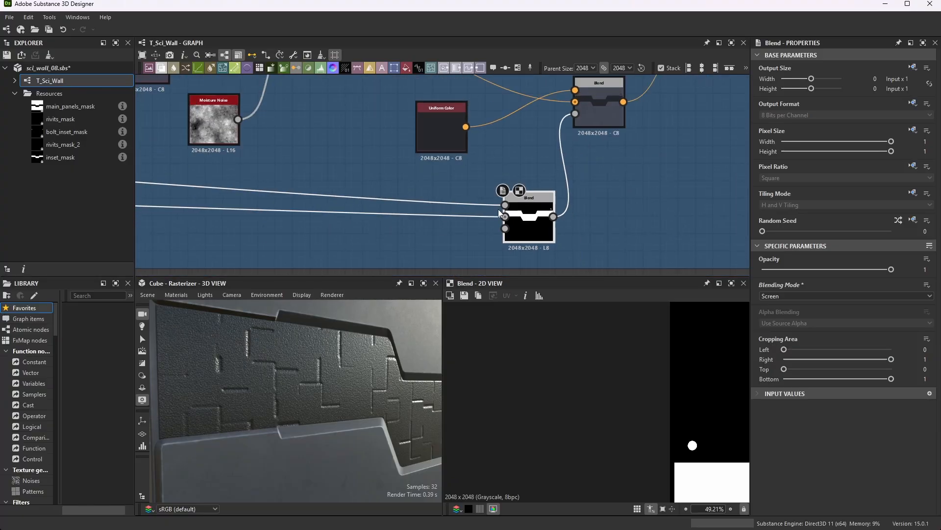
pyautogui.scroll(-3, 534, 133)
pyautogui.scroll(6, 597, 192)
pyautogui.click(601, 158)
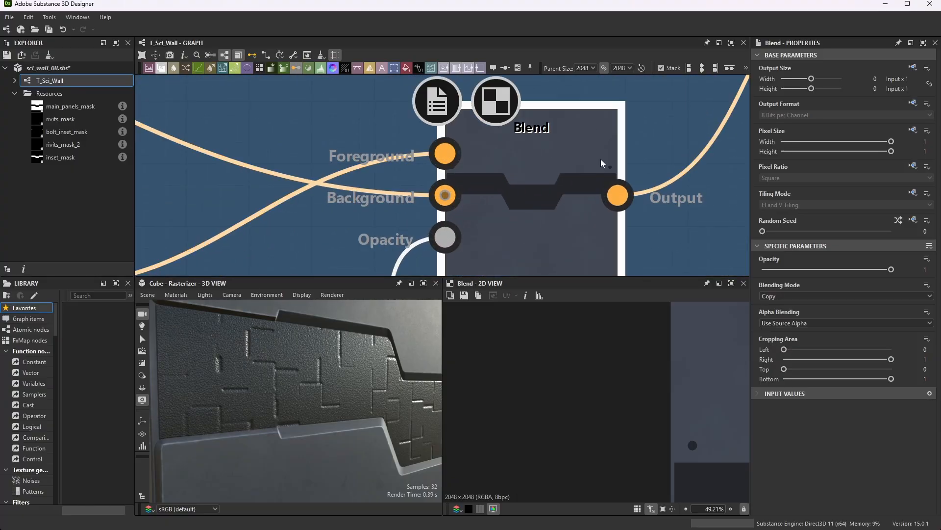
pyautogui.scroll(-6, 490, 176)
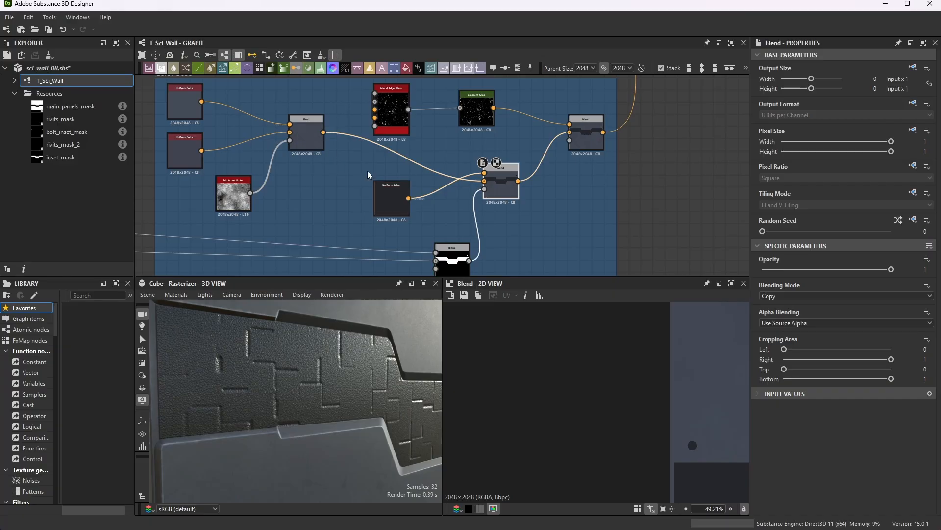
pyautogui.scroll(8, 519, 178)
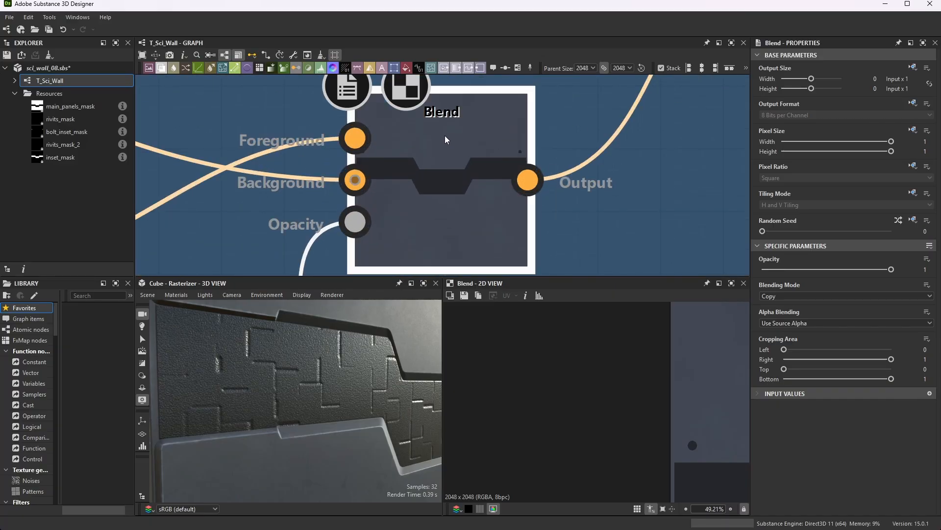
pyautogui.press('f')
pyautogui.scroll(2, 610, 410)
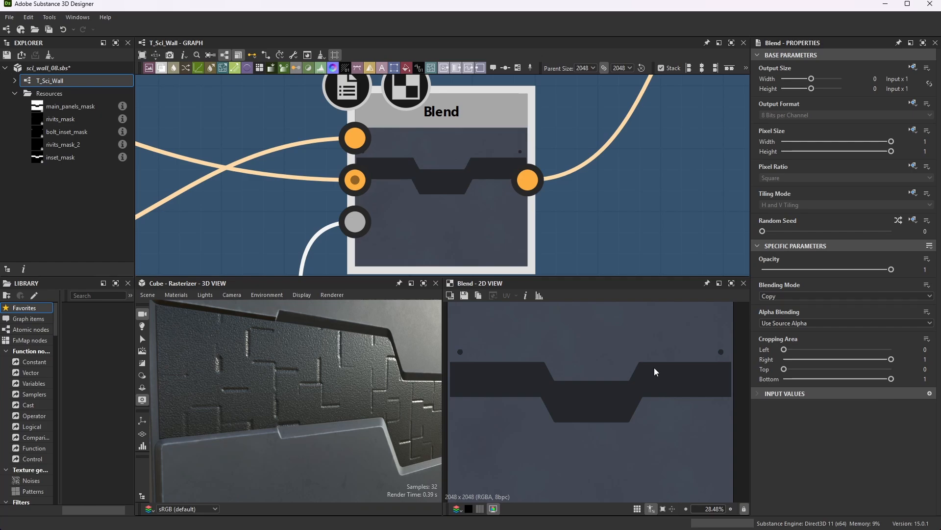
# - Preview the Color Base's Metal Edge Wear node and review its instance parameters, including wear level, contrast and grunge amount
pyautogui.scroll(-8, 473, 160)
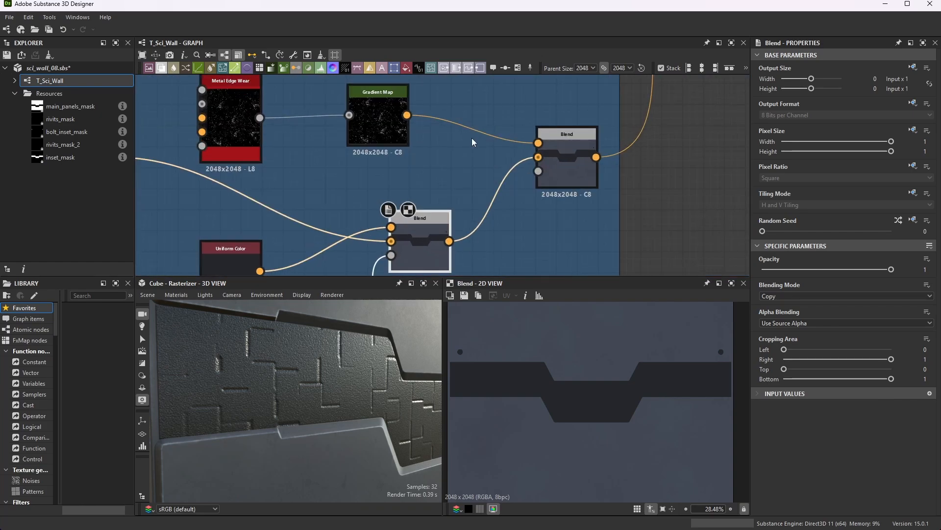
pyautogui.doubleClick(251, 101)
pyautogui.scroll(-5, 876, 406)
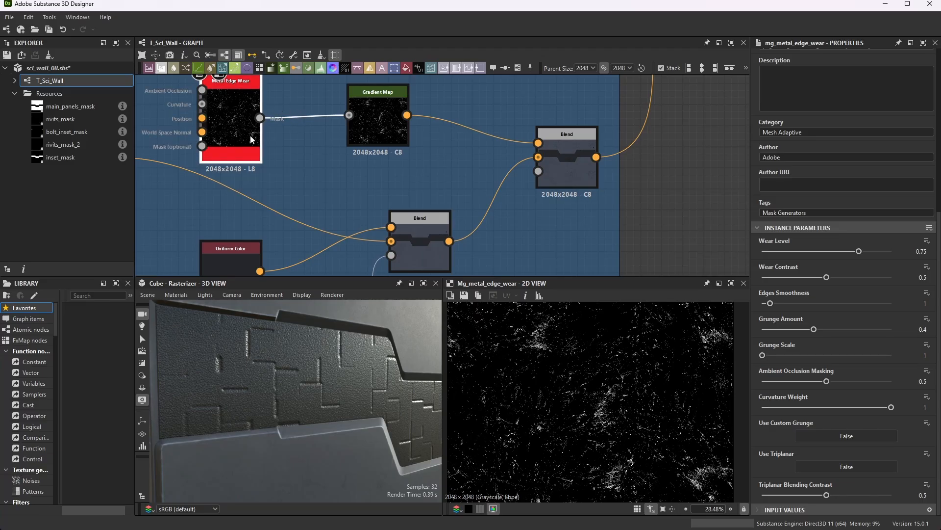
pyautogui.scroll(-2, 260, 152)
pyautogui.scroll(1, 237, 134)
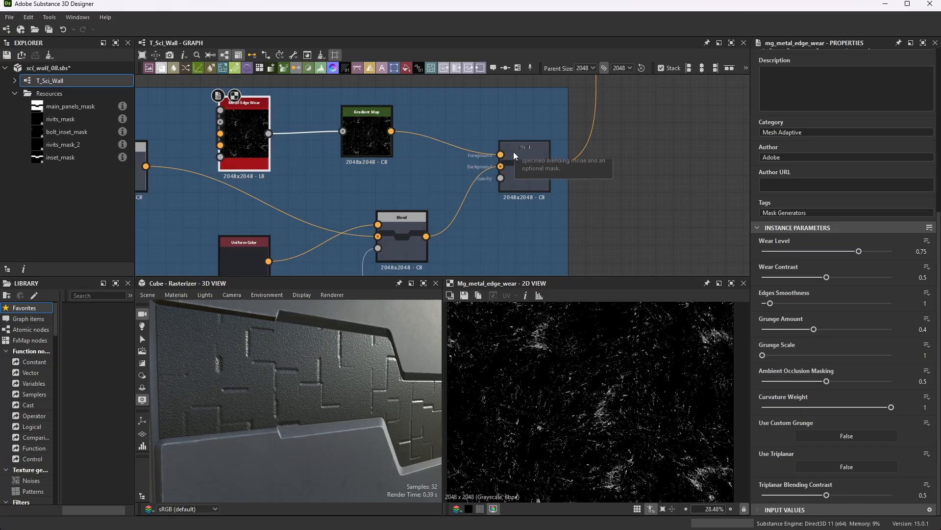
# - Preview the final Color Base Blend, review its opacity and blending mode, and inspect the wear detail up close in the 2D view
pyautogui.doubleClick(536, 148)
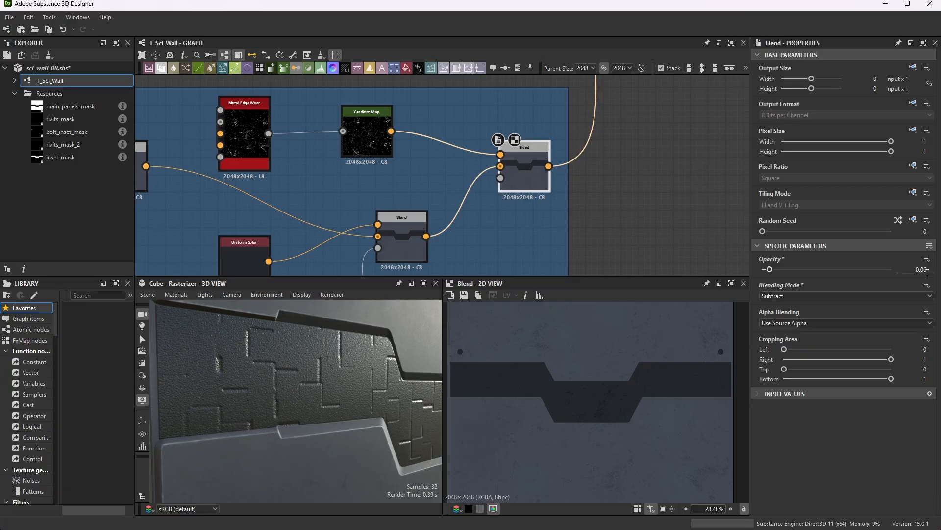
pyautogui.scroll(5, 558, 341)
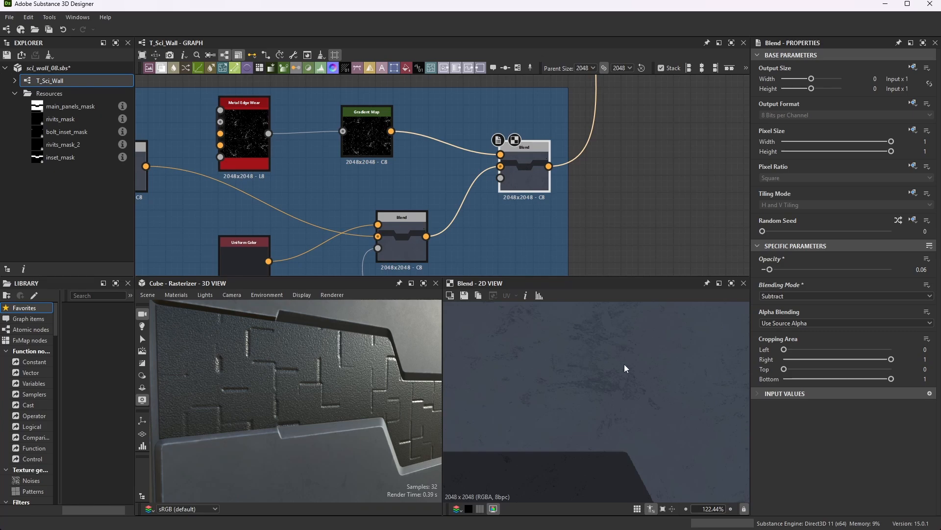
pyautogui.scroll(-6, 593, 340)
pyautogui.scroll(4, 655, 431)
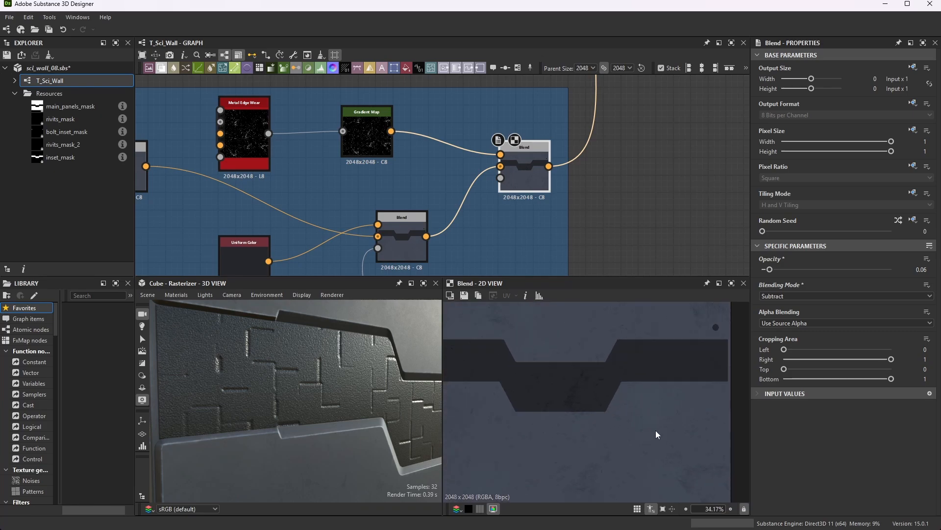
pyautogui.scroll(-5, 618, 355)
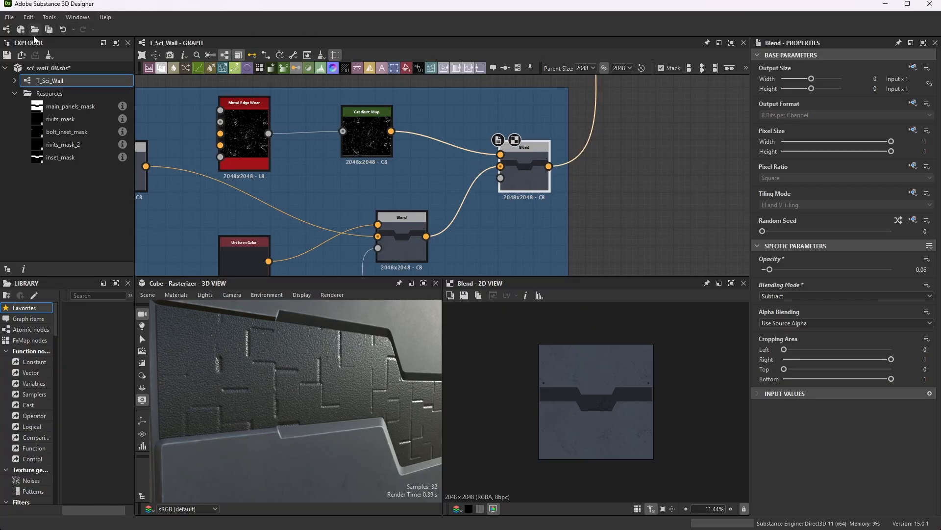
# - Save the sci_wall_08.sbs package
pyautogui.click(12, 17)
pyautogui.click(29, 79)
pyautogui.scroll(-3, 582, 187)
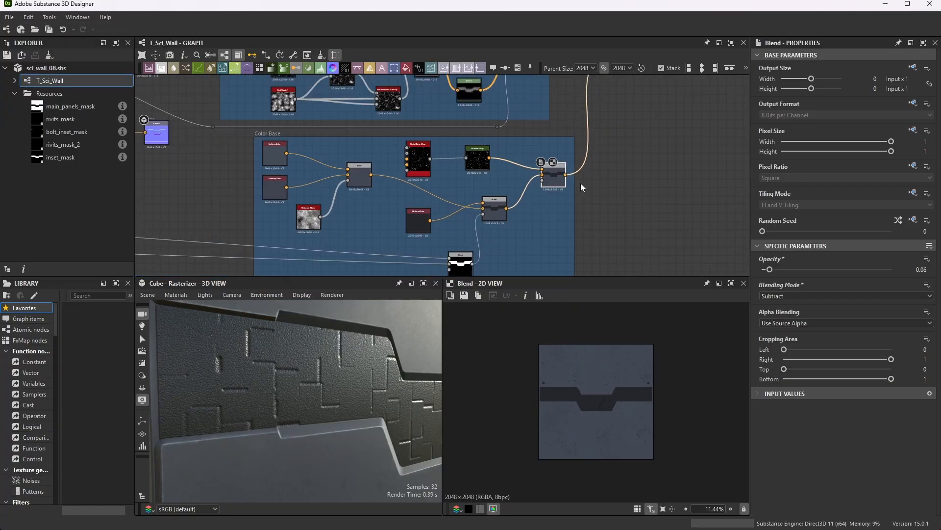
# - Examine the Wear group and how the Height Complete, normal and curvature nodes lead into it
pyautogui.scroll(-3, 328, 144)
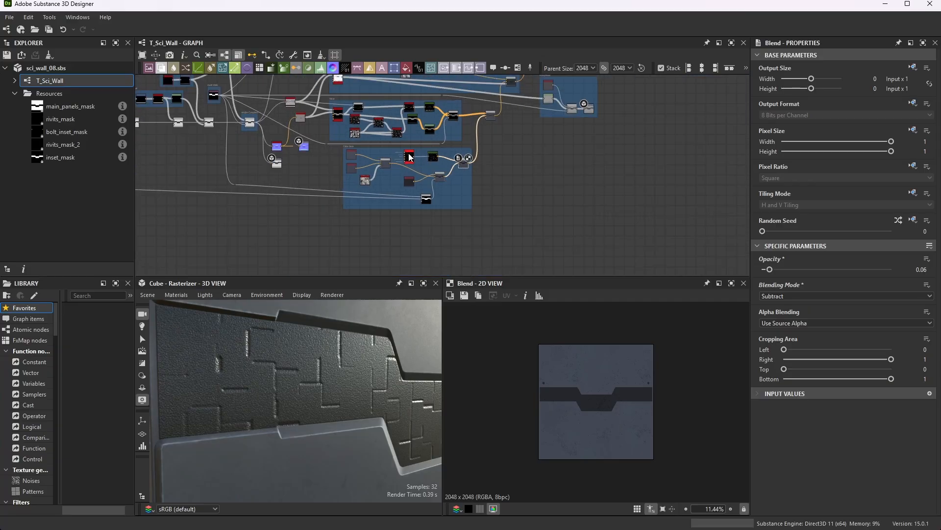
pyautogui.scroll(4, 419, 133)
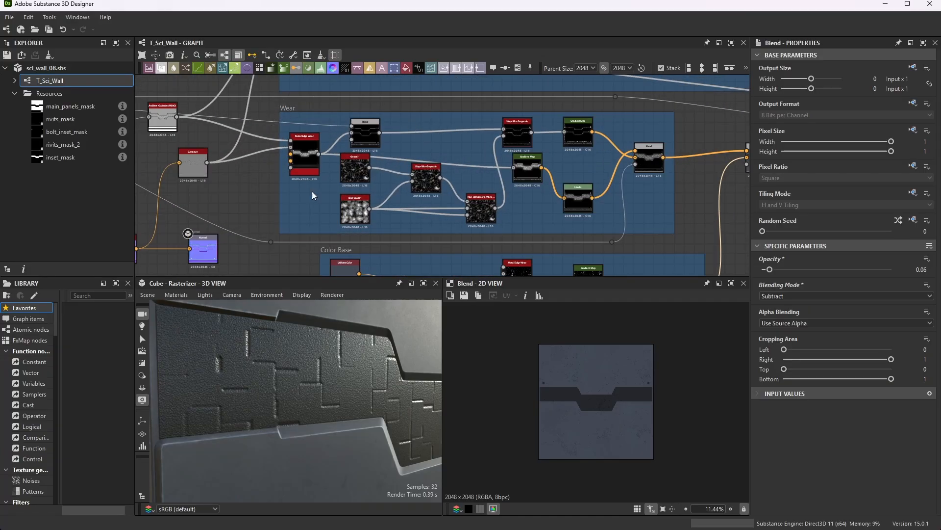
pyautogui.scroll(-3, 460, 159)
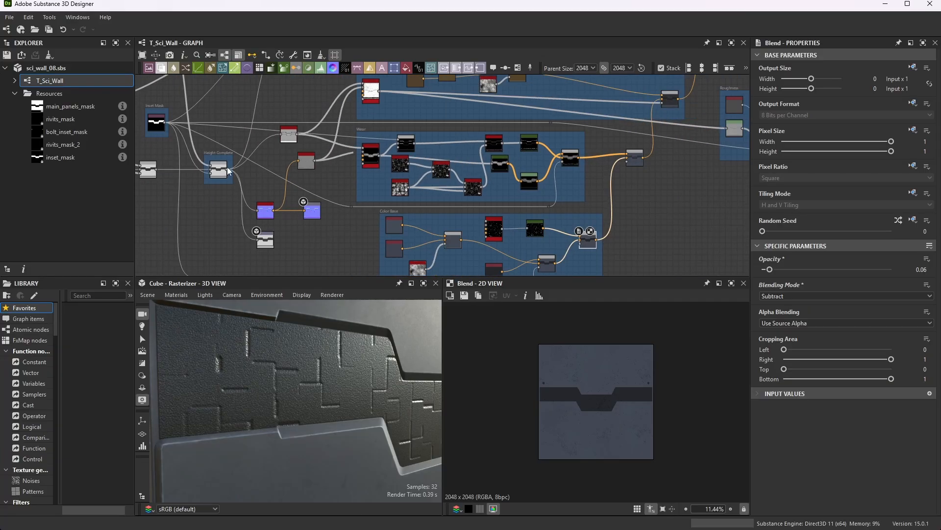
pyautogui.scroll(2, 248, 180)
pyautogui.scroll(2, 321, 177)
pyautogui.scroll(-2, 345, 145)
pyautogui.scroll(1, 344, 145)
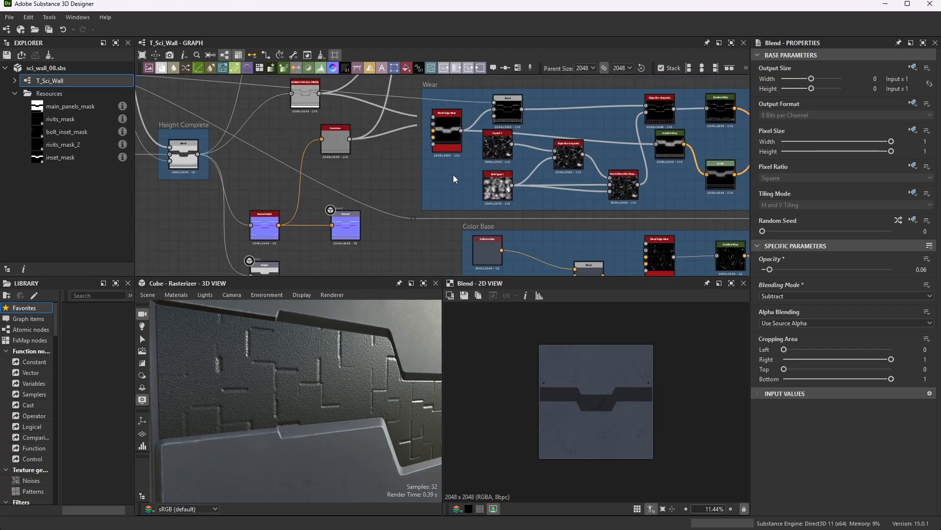
pyautogui.scroll(2, 420, 113)
pyautogui.scroll(1, 254, 208)
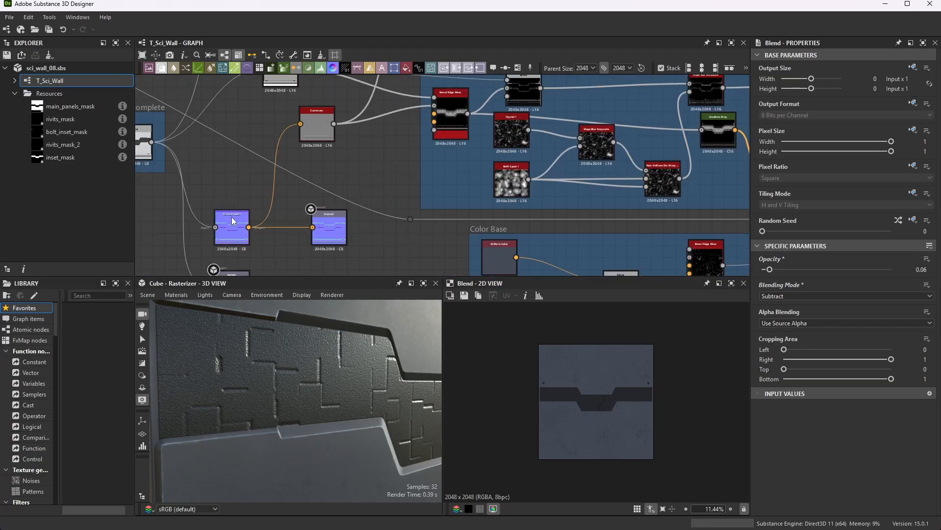
# - Examine the Normal Sobel and Normal nodes, and review the Curvature node's intensity and normal format
pyautogui.scroll(5, 226, 226)
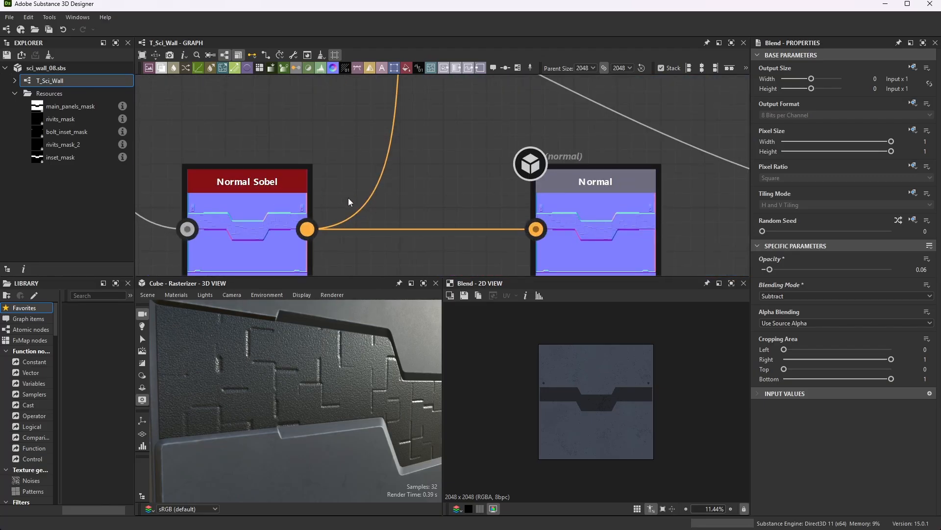
pyautogui.scroll(-5, 454, 211)
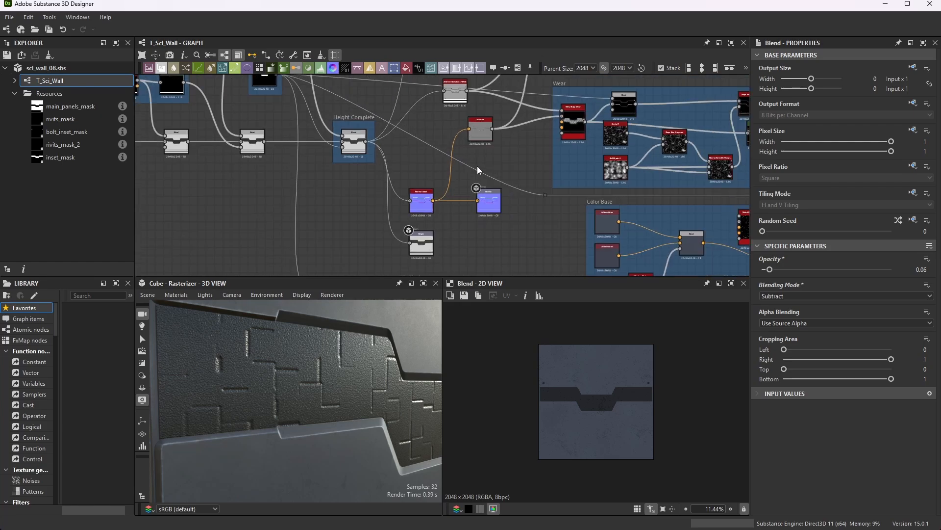
pyautogui.scroll(5, 485, 125)
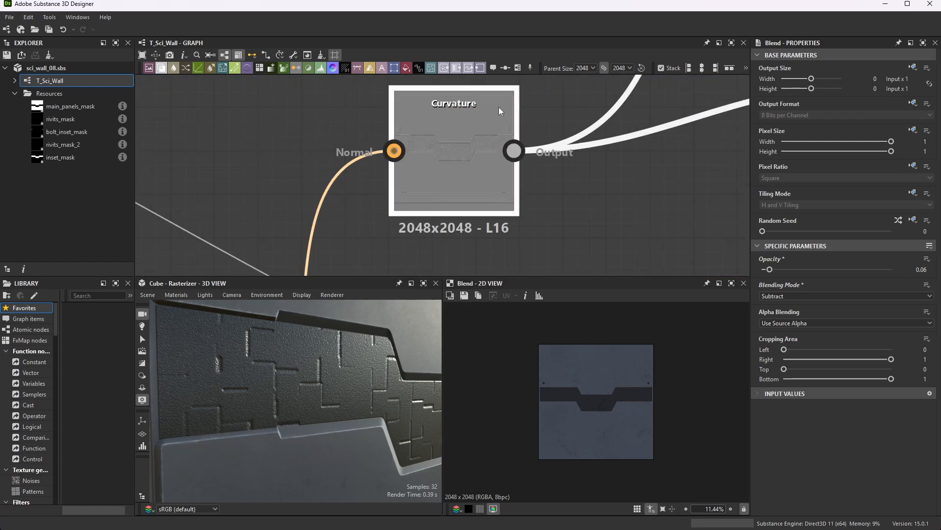
pyautogui.click(499, 106)
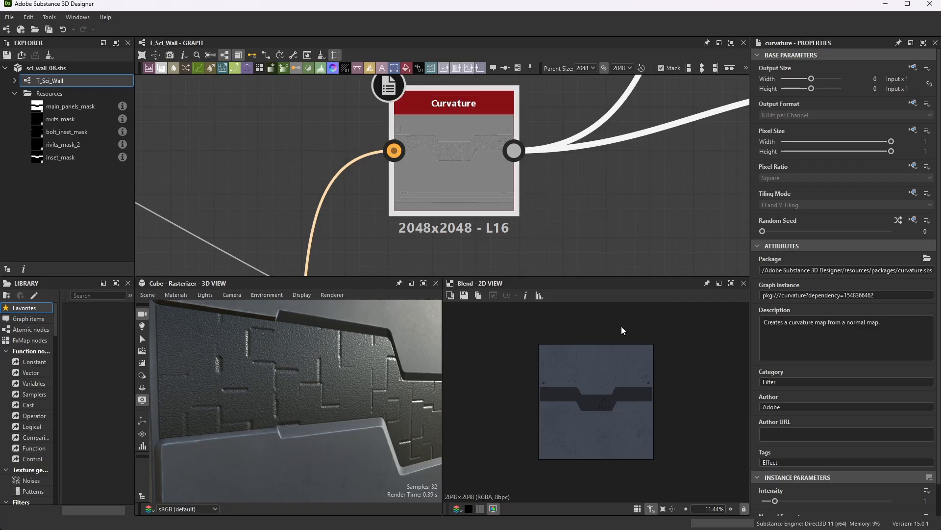
pyautogui.scroll(-2, 818, 472)
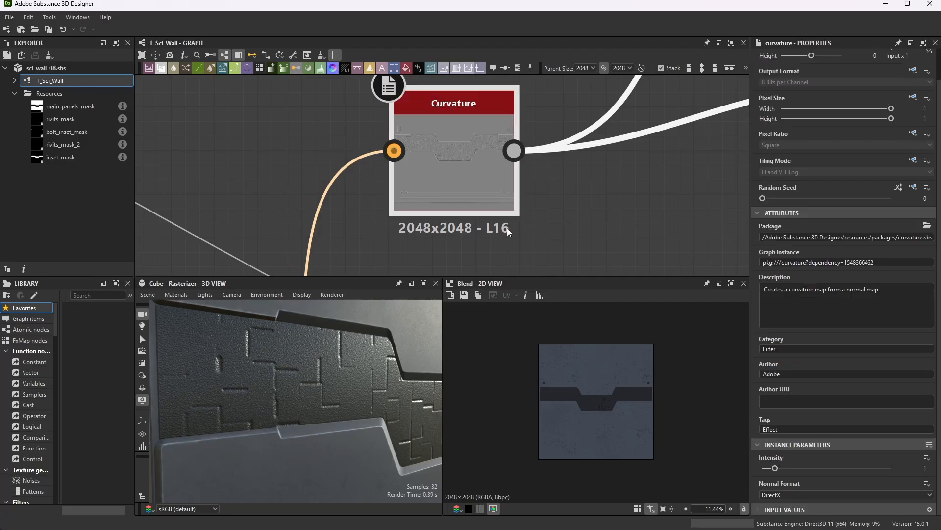
# - Trace the Height Complete output into the Ambient Occlusion (HBAO) node and review its height depth, radius and quality parameters
pyautogui.scroll(-6, 507, 228)
pyautogui.scroll(1, 610, 213)
pyautogui.scroll(-1, 546, 202)
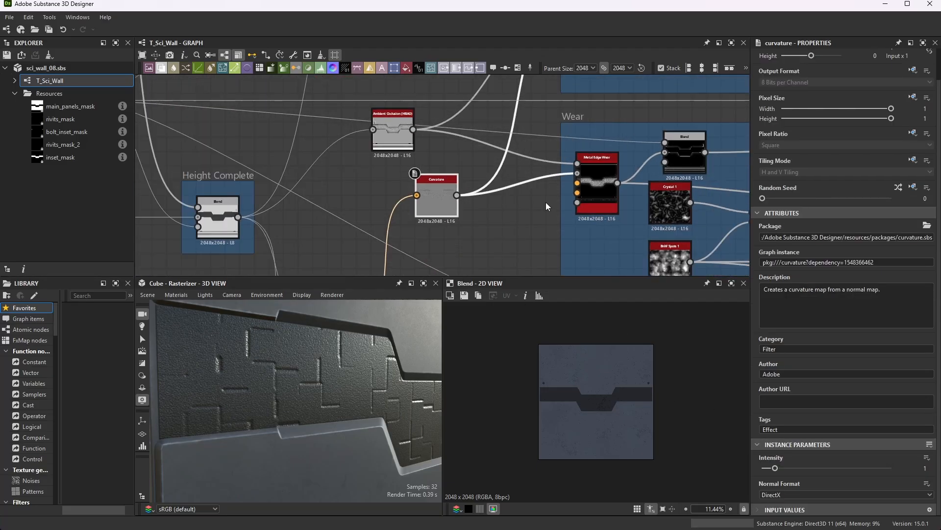
pyautogui.scroll(-2, 495, 190)
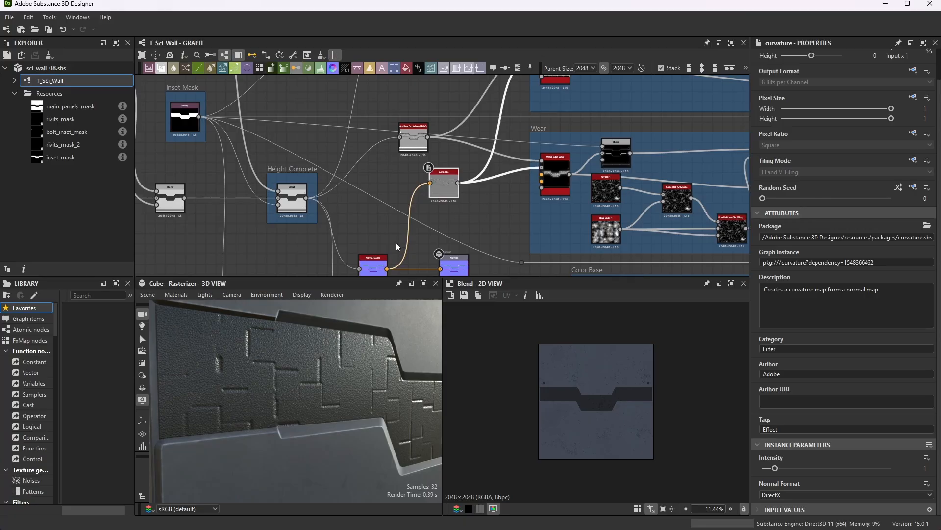
pyautogui.scroll(-2, 390, 166)
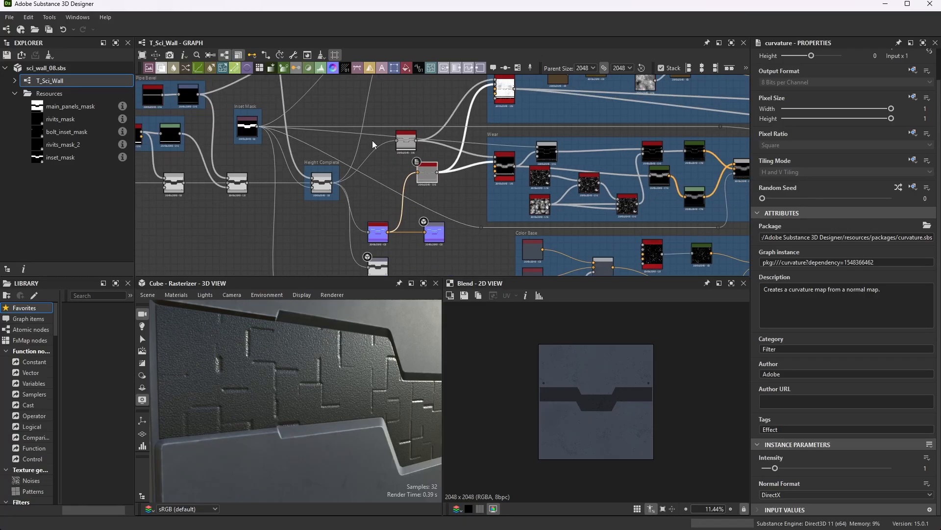
pyautogui.scroll(5, 392, 143)
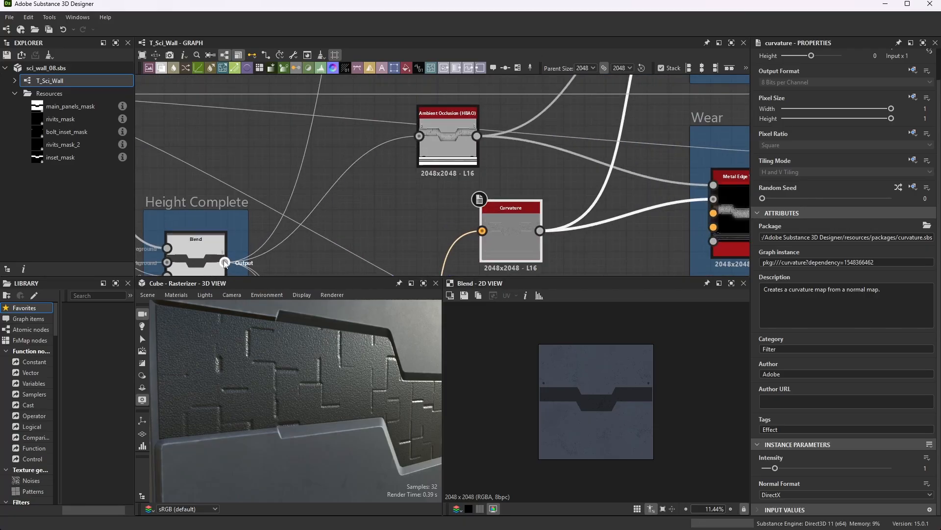
pyautogui.click(451, 116)
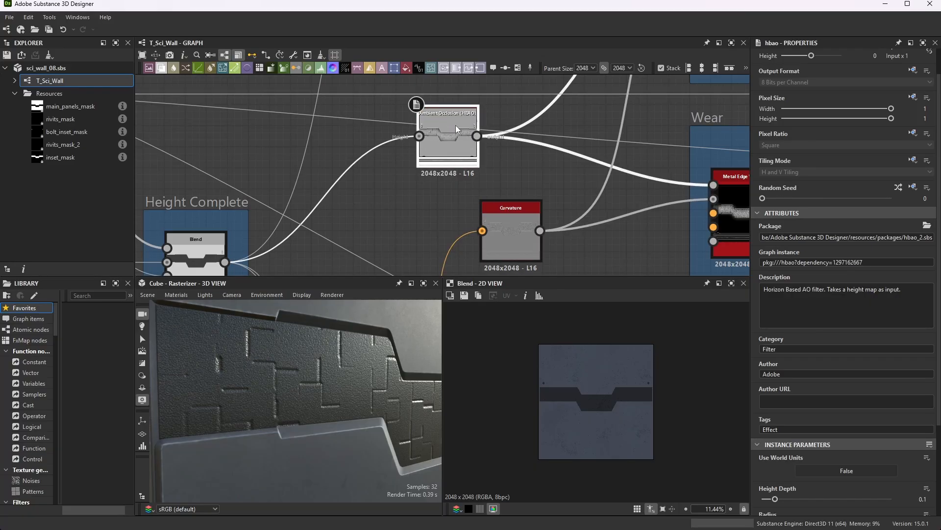
pyautogui.scroll(-4, 853, 289)
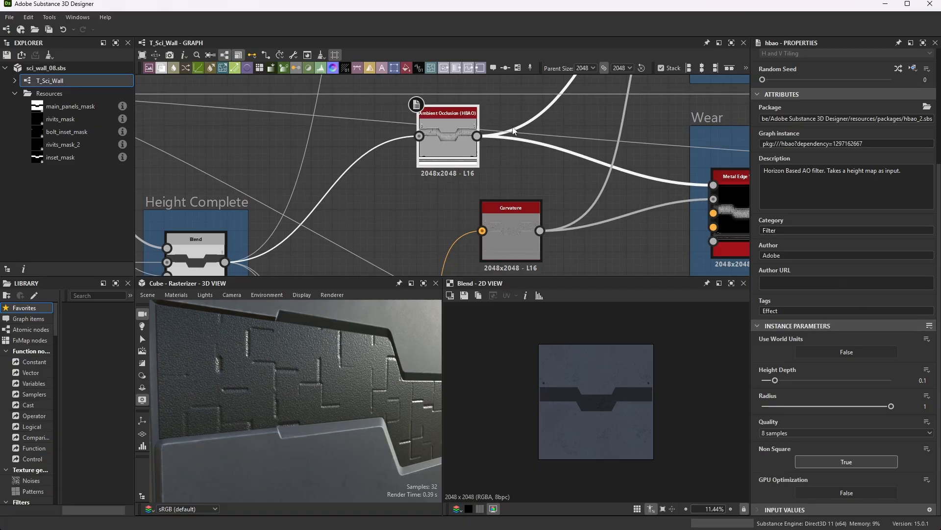
pyautogui.scroll(-2, 495, 135)
pyautogui.scroll(2, 455, 128)
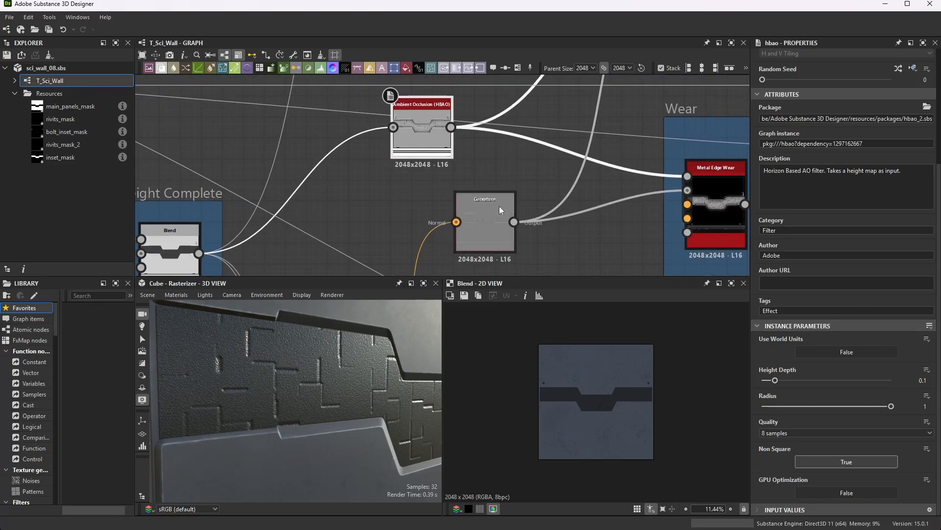
# - Preview the Wear group's Metal Edge Wear node and review its wear level, contrast, edge smoothness and grunge parameters
pyautogui.moveTo(723, 200); pyautogui.dragTo(578, 183, button='middle')
pyautogui.scroll(2, 646, 187)
pyautogui.scroll(2, 568, 166)
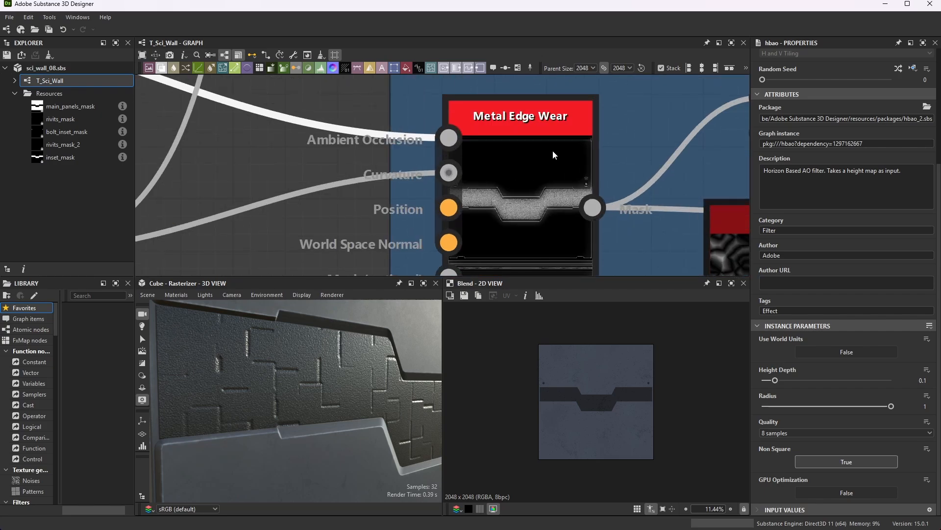
pyautogui.click(546, 142)
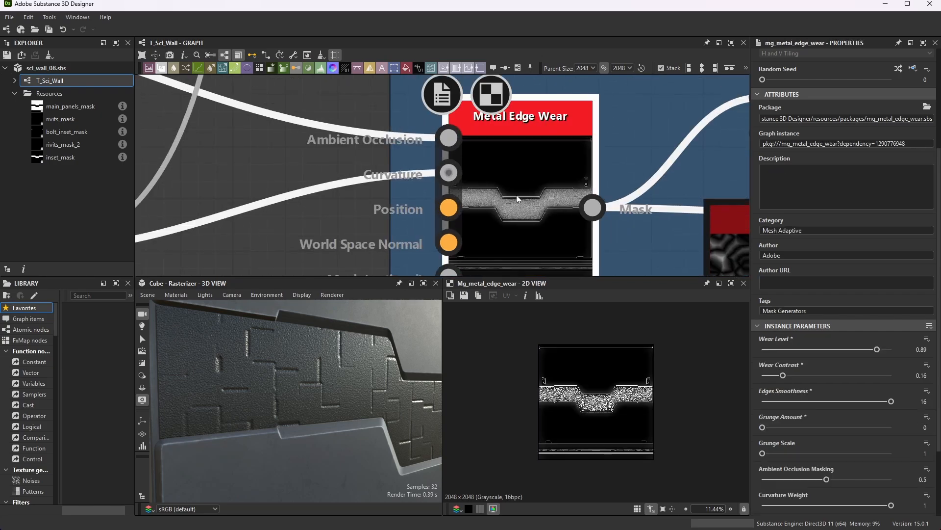
pyautogui.scroll(-3, 505, 141)
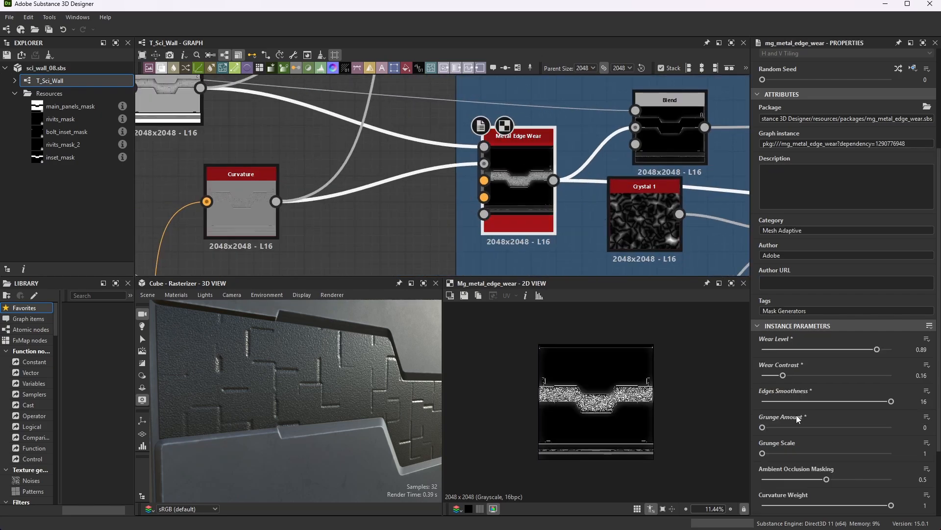
pyautogui.scroll(-2, 801, 415)
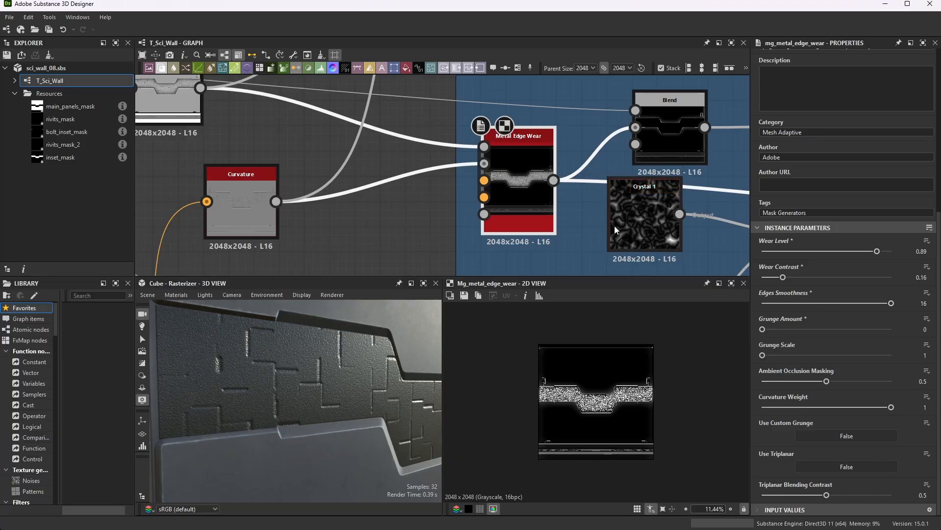
# - Move the Crystal 1 and BnW Spots 1 nodes together slightly lower within the Wear group
pyautogui.scroll(-3, 473, 152)
pyautogui.scroll(2, 634, 178)
pyautogui.scroll(-3, 495, 121)
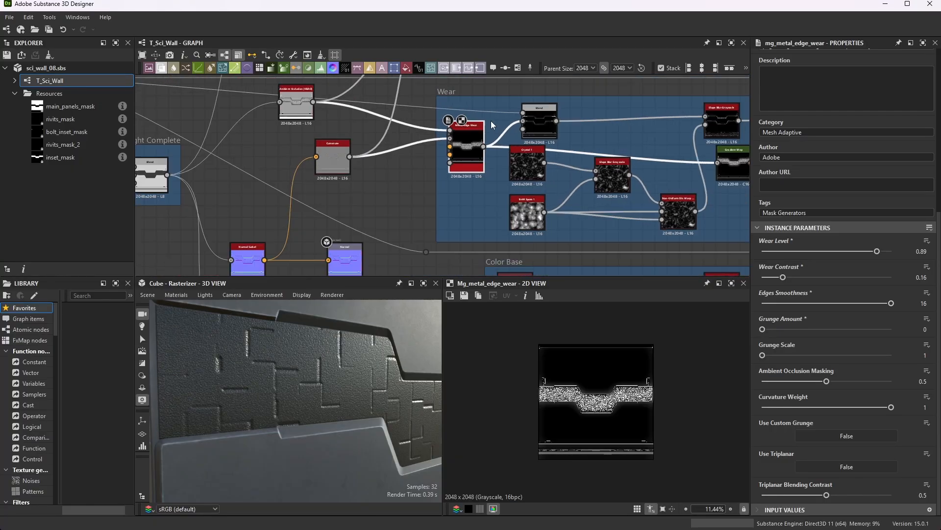
pyautogui.scroll(3, 548, 152)
pyautogui.scroll(-3, 507, 147)
pyautogui.click(483, 162)
pyautogui.moveTo(484, 163); pyautogui.dragTo(504, 196)
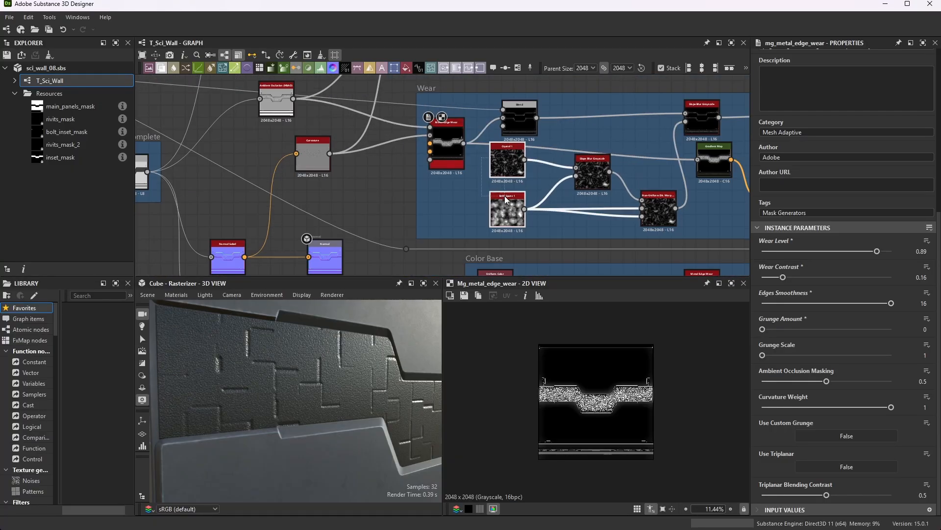
pyautogui.moveTo(507, 163); pyautogui.dragTo(502, 177)
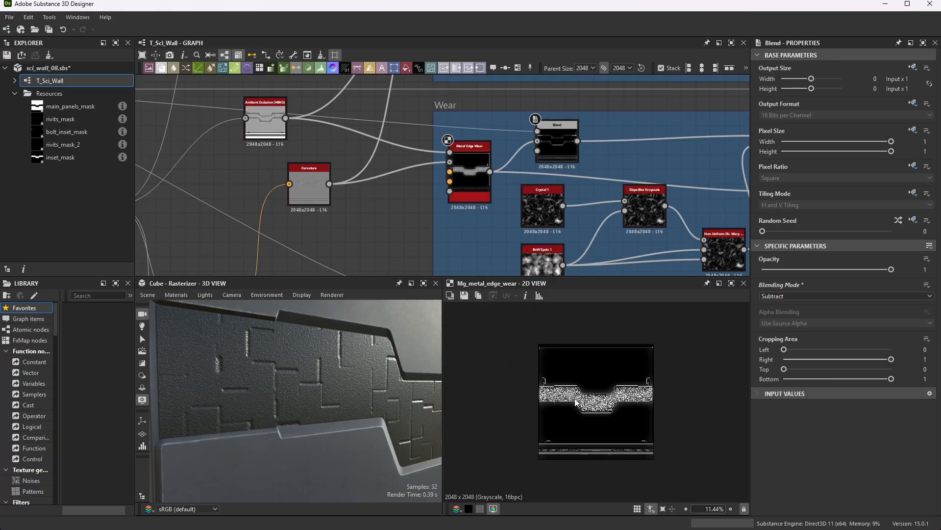
# - Inspect the Metal Edge Wear mask up close in the 2D view, focusing on the inset panel's noisy area
pyautogui.scroll(6, 574, 407)
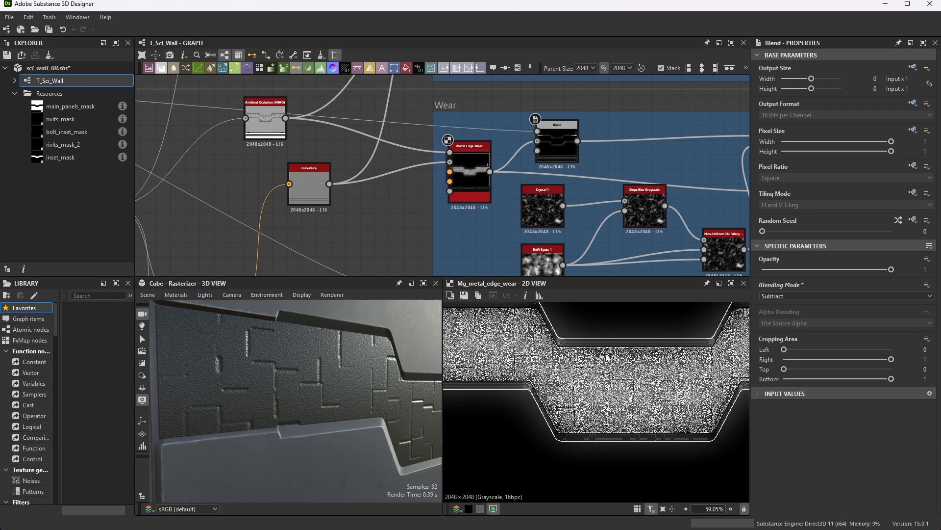
pyautogui.scroll(3, 580, 330)
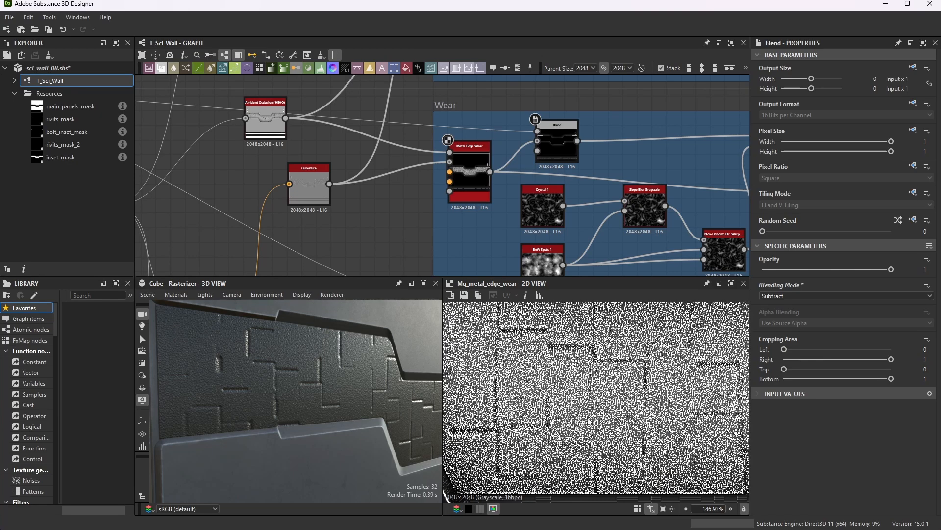
pyautogui.scroll(-3, 559, 150)
pyautogui.scroll(1, 463, 175)
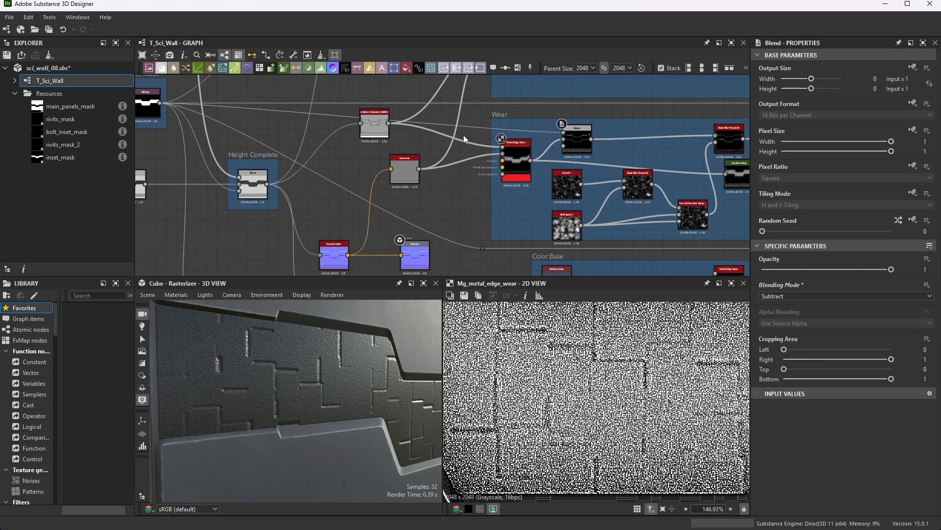
# - Examine the Inset Mask bitmap and trace its connections toward the Wear group
pyautogui.scroll(-1, 431, 148)
pyautogui.scroll(1, 344, 148)
pyautogui.scroll(-1, 192, 101)
pyautogui.moveTo(191, 104); pyautogui.dragTo(255, 134, button='middle')
pyautogui.scroll(4, 255, 133)
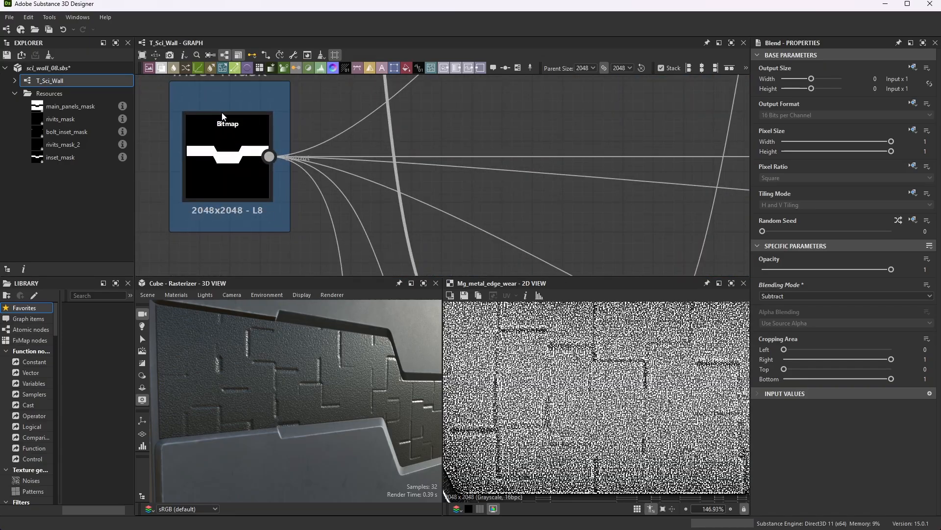
pyautogui.scroll(-5, 279, 139)
pyautogui.scroll(-1, 274, 131)
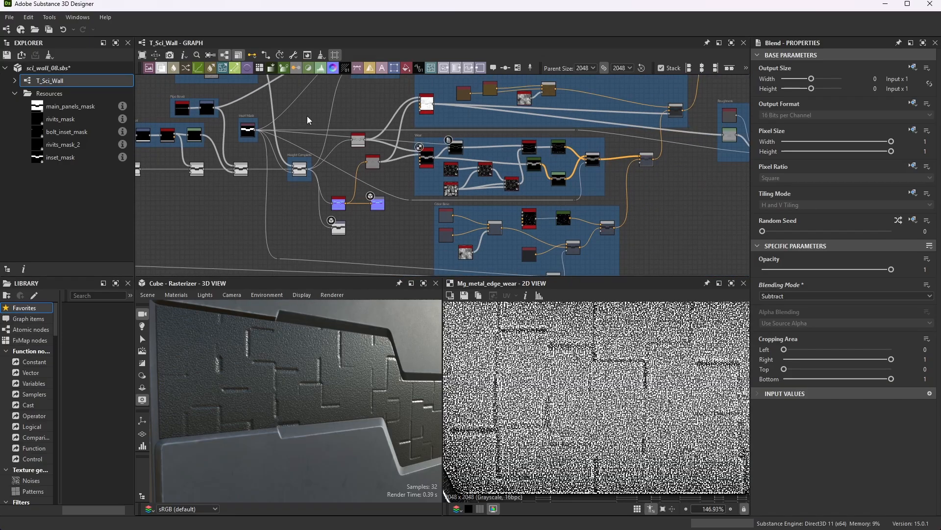
# - Preview the Wear group's Blend that subtracts the inset mask from Metal Edge Wear, and inspect the remaining edges in 2D
pyautogui.scroll(6, 432, 147)
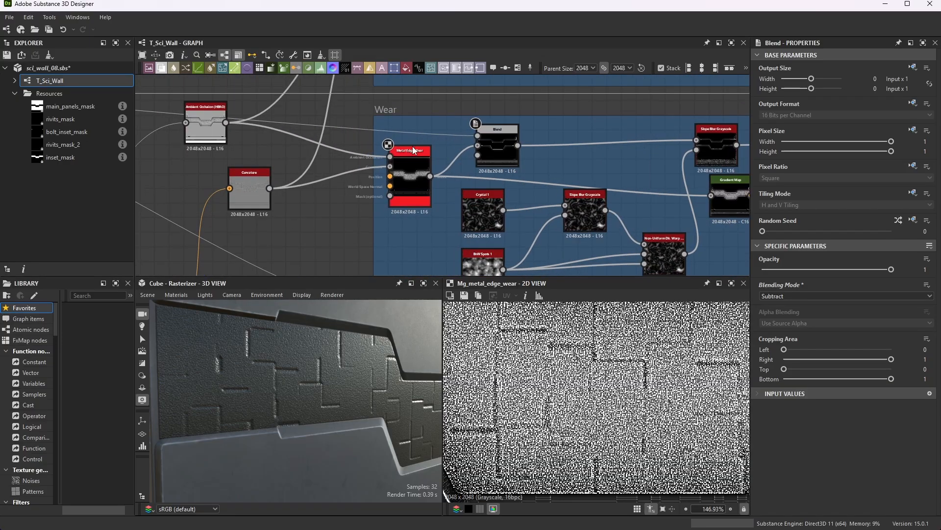
pyautogui.scroll(2, 411, 146)
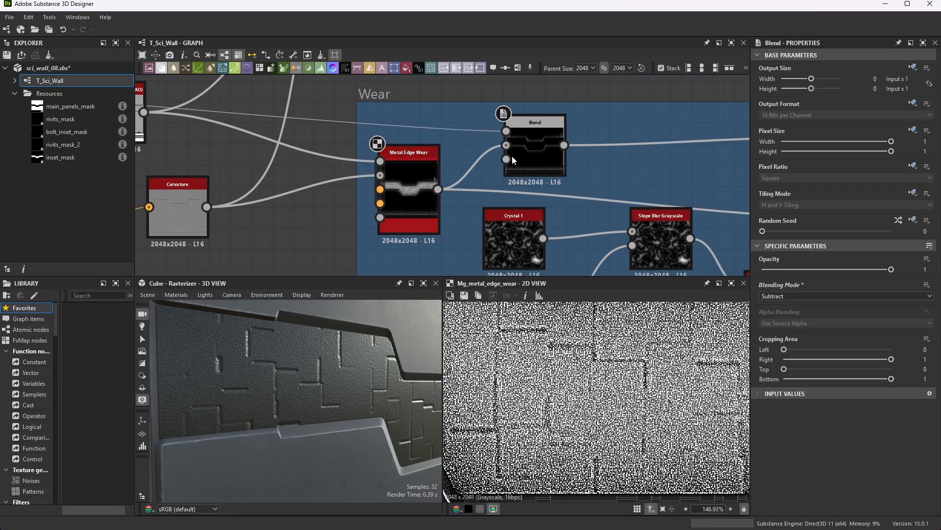
pyautogui.doubleClick(543, 136)
pyautogui.scroll(2, 537, 142)
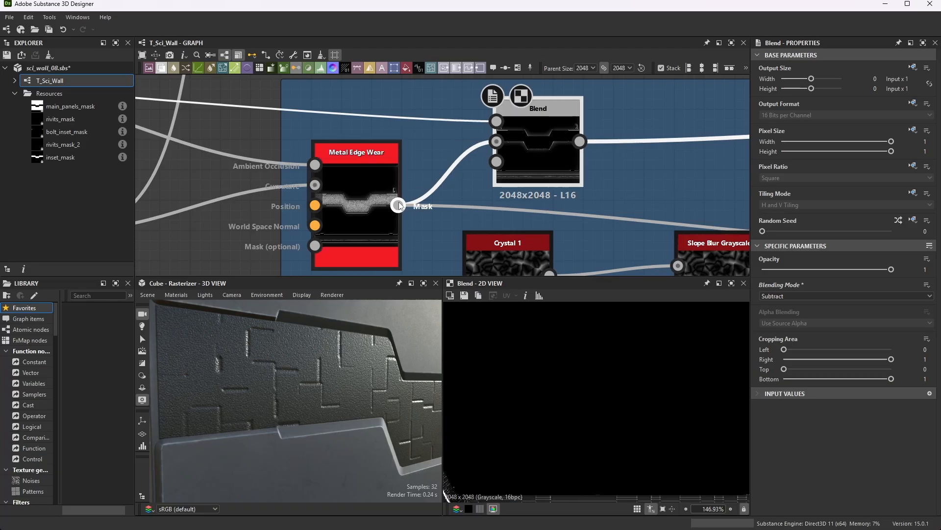
pyautogui.scroll(-3, 475, 127)
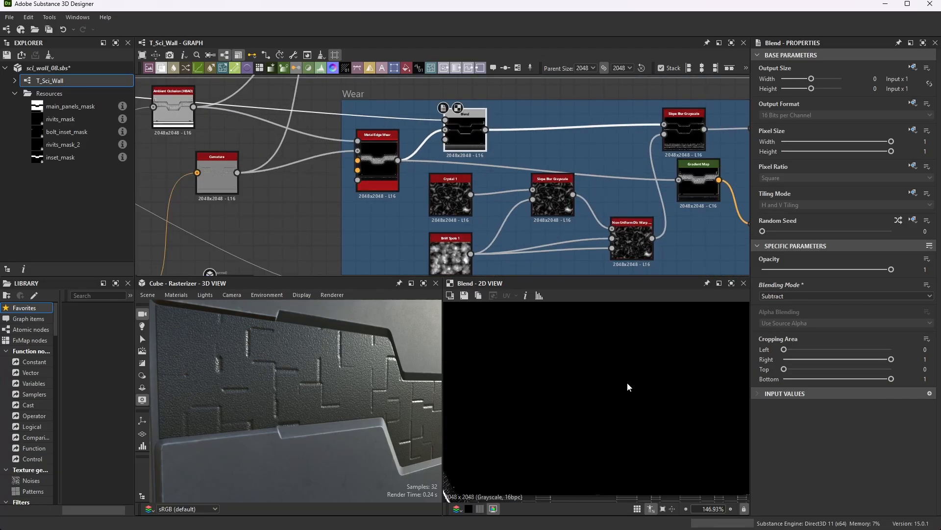
pyautogui.scroll(-5, 627, 381)
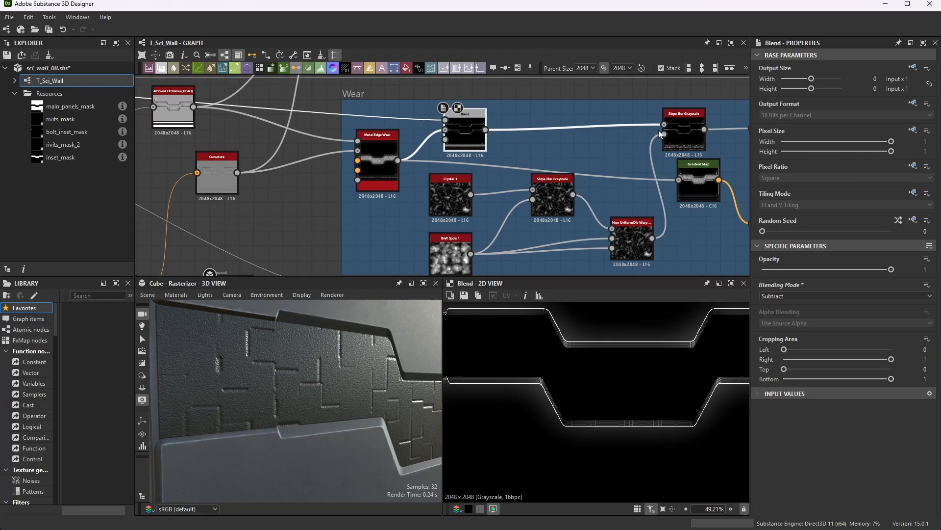
# - Preview the Crystal 1 and BnW Spots 1 noises in the Wear group and review their instance parameters
pyautogui.scroll(-2, 498, 128)
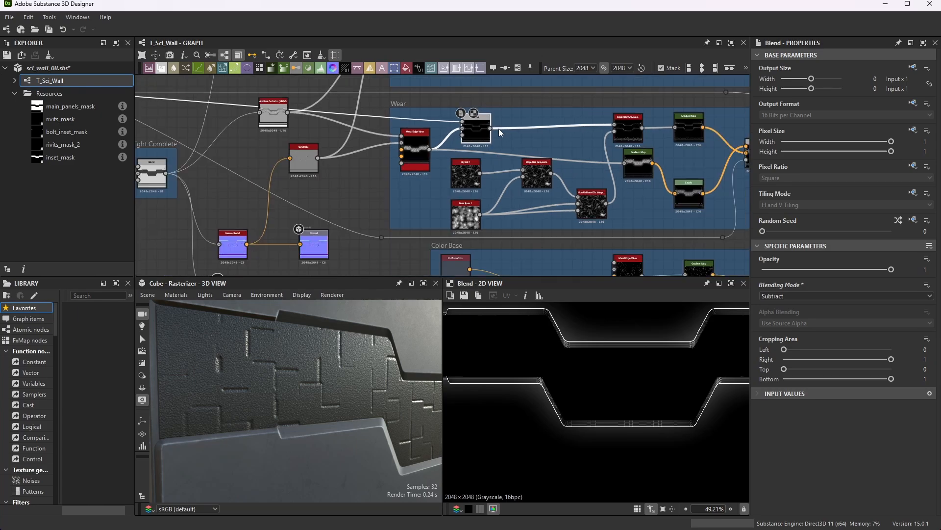
pyautogui.scroll(2, 578, 213)
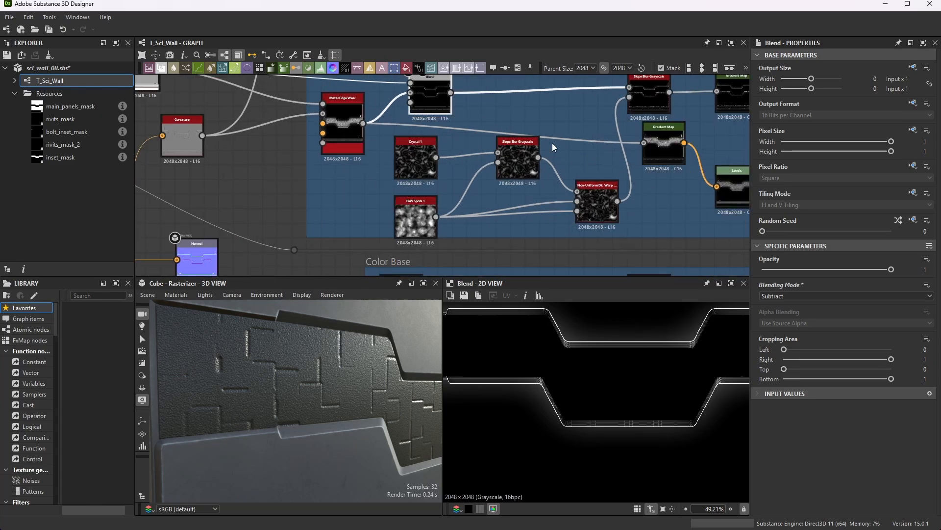
pyautogui.doubleClick(409, 172)
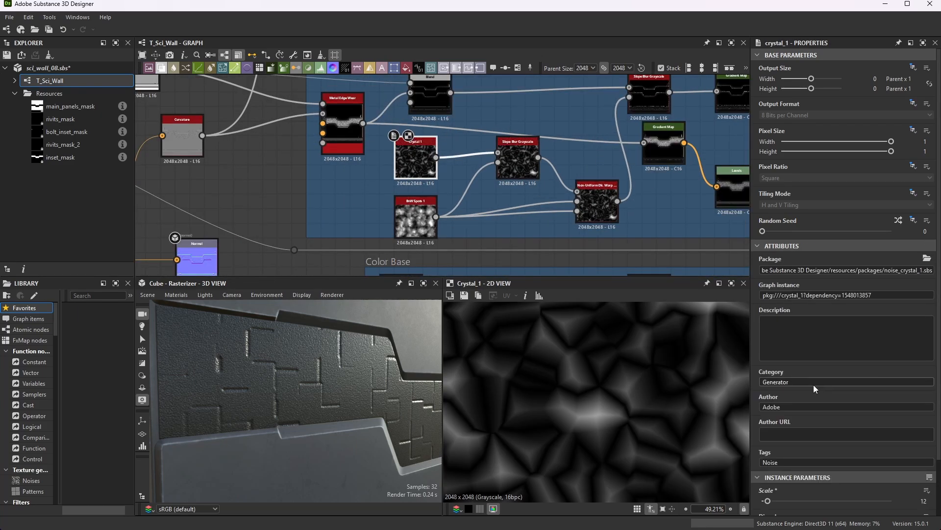
pyautogui.scroll(-2, 813, 385)
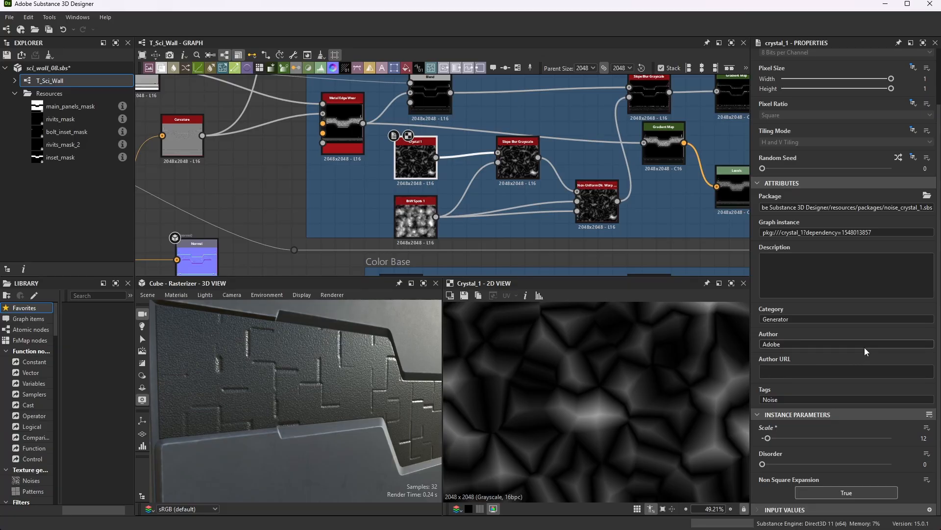
pyautogui.click(415, 216)
pyautogui.scroll(-1, 841, 442)
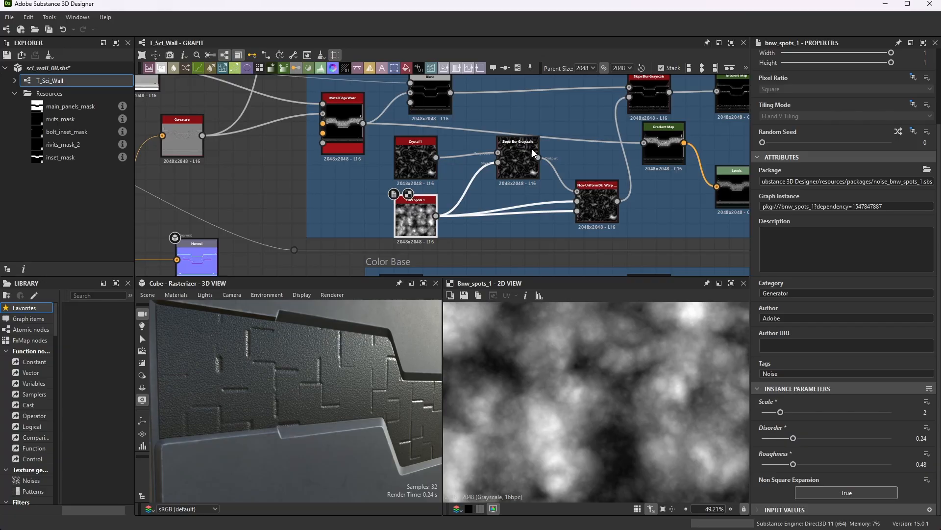
# - Preview the Slope Blur Grayscale fed by Crystal 1 and BnW Spots 1, inspecting its softened detail and blur parameters
pyautogui.scroll(2, 533, 154)
pyautogui.doubleClick(516, 149)
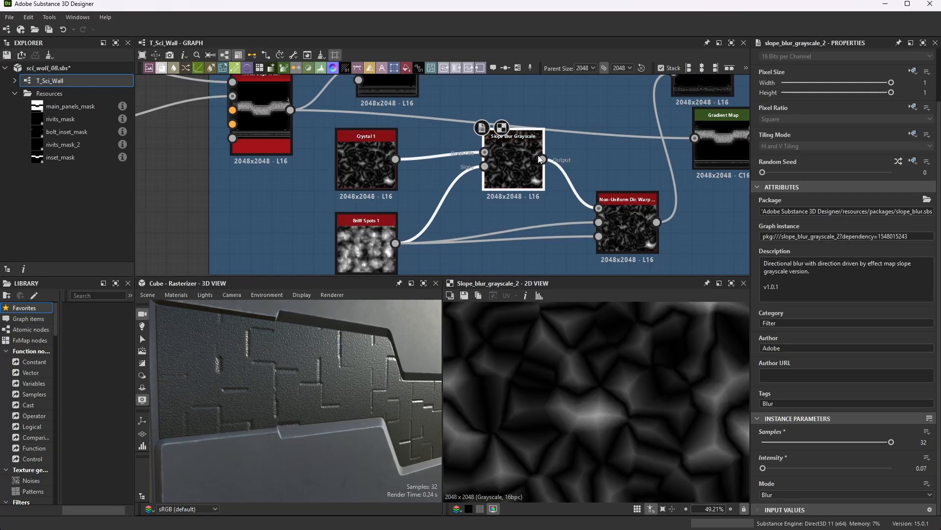
pyautogui.scroll(6, 586, 395)
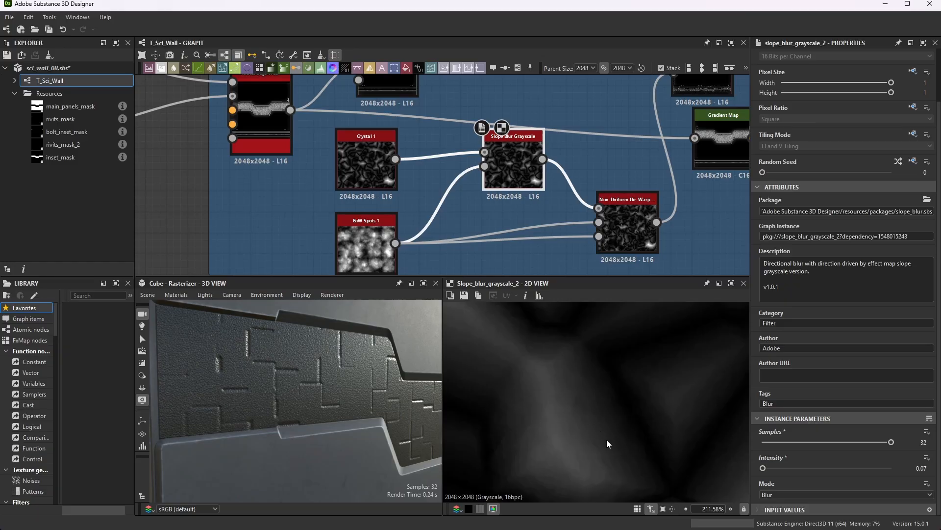
pyautogui.scroll(-2, 489, 82)
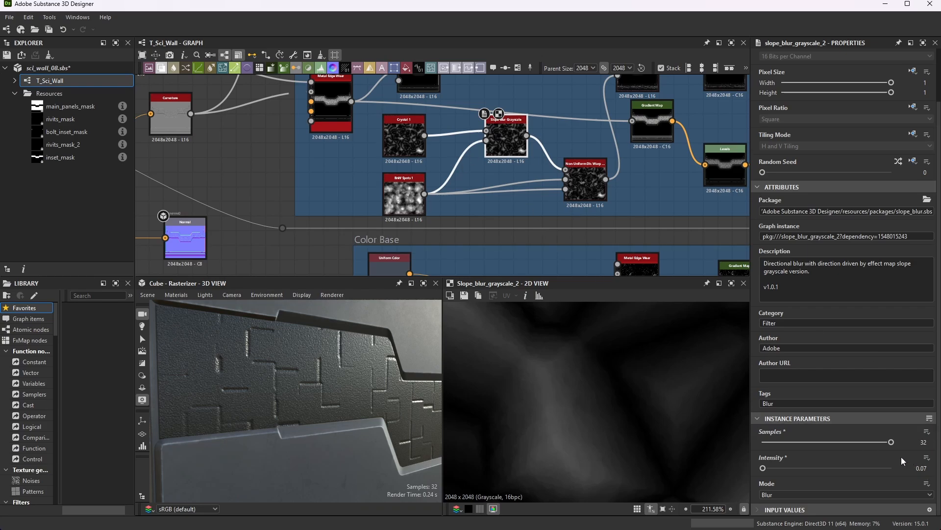
# - Compare BnW Spots 1 with the Non-Uniform Directional Warp it drives, inspecting the warp's inputs and result in the 2D view
pyautogui.doubleClick(403, 194)
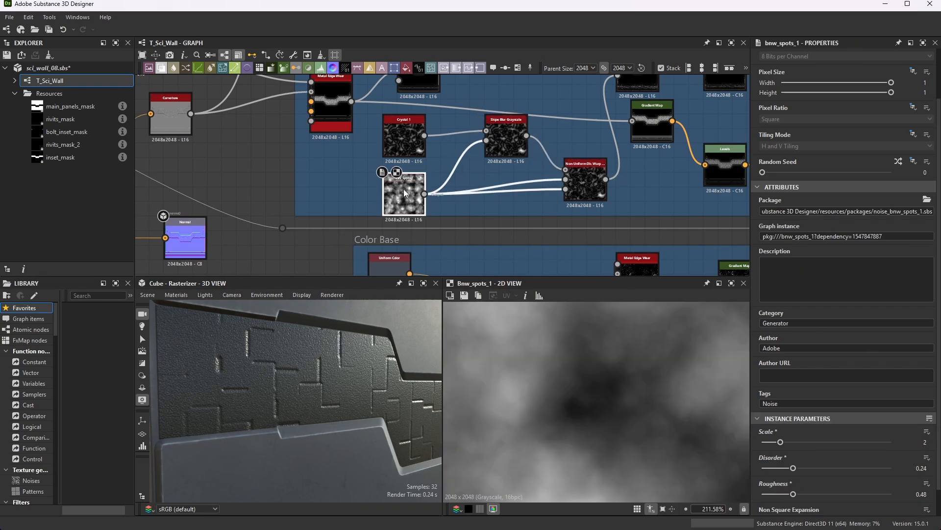
pyautogui.doubleClick(597, 178)
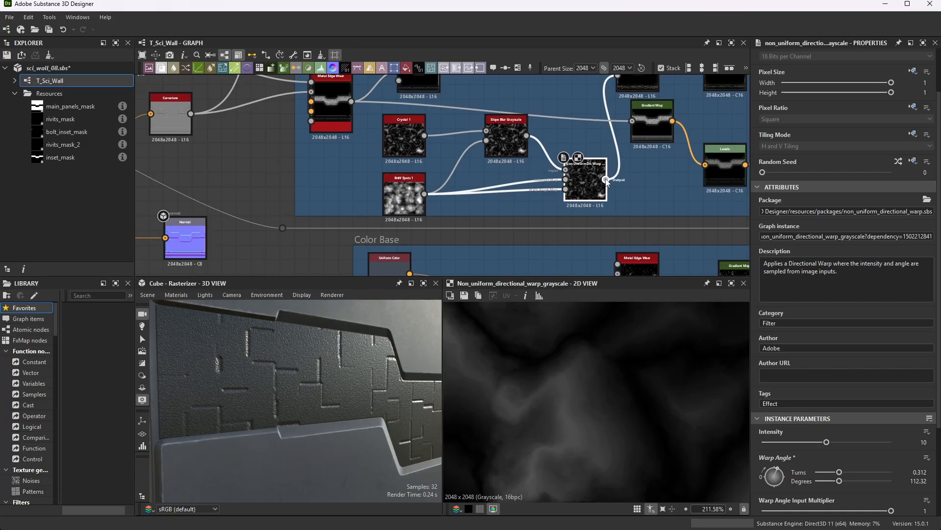
pyautogui.scroll(3, 601, 181)
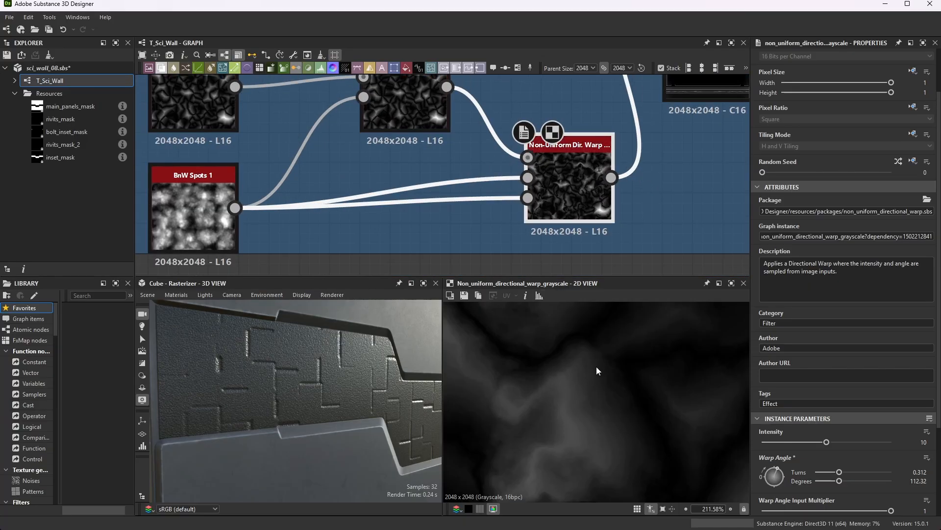
pyautogui.scroll(-5, 608, 382)
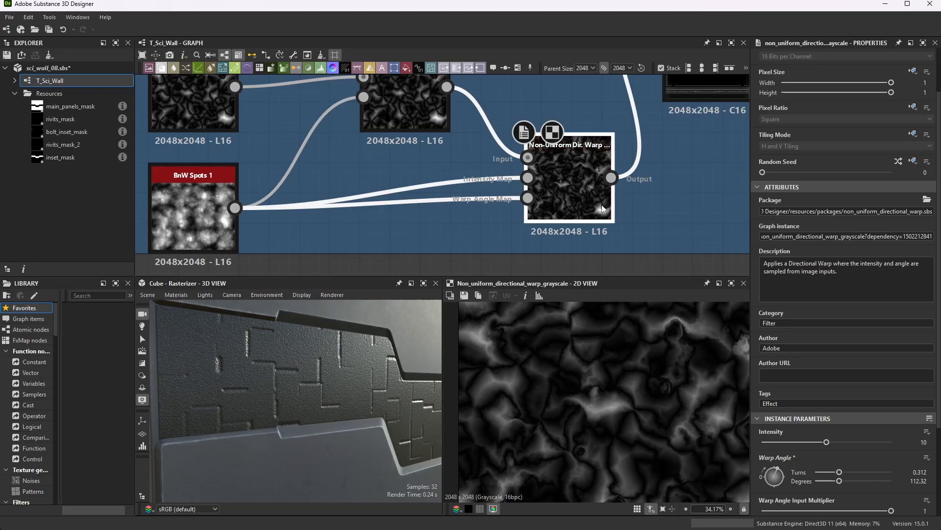
pyautogui.scroll(3, 557, 199)
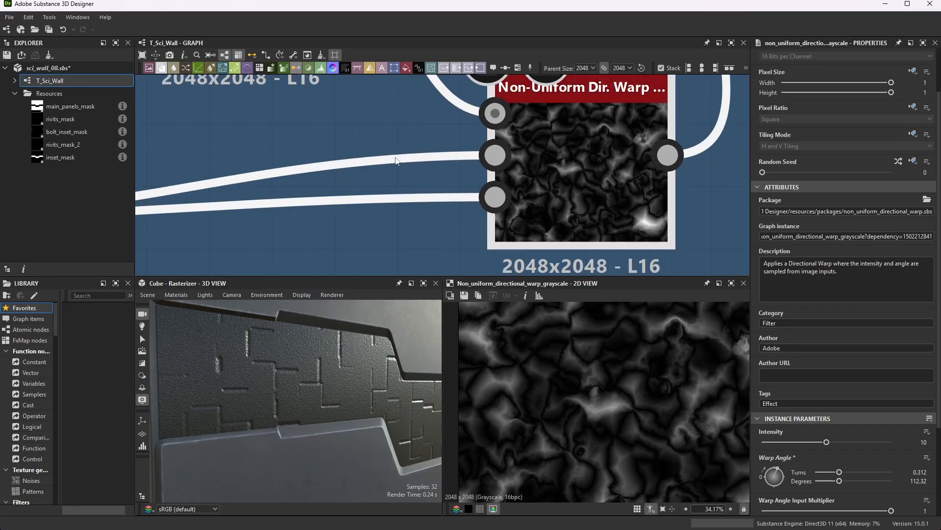
pyautogui.scroll(-5, 501, 210)
pyautogui.scroll(2, 510, 208)
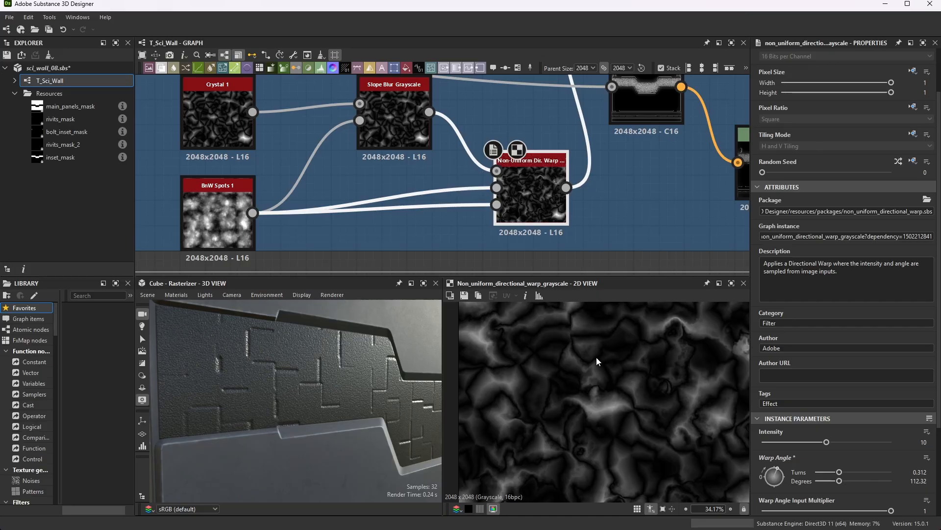
pyautogui.scroll(2, 667, 327)
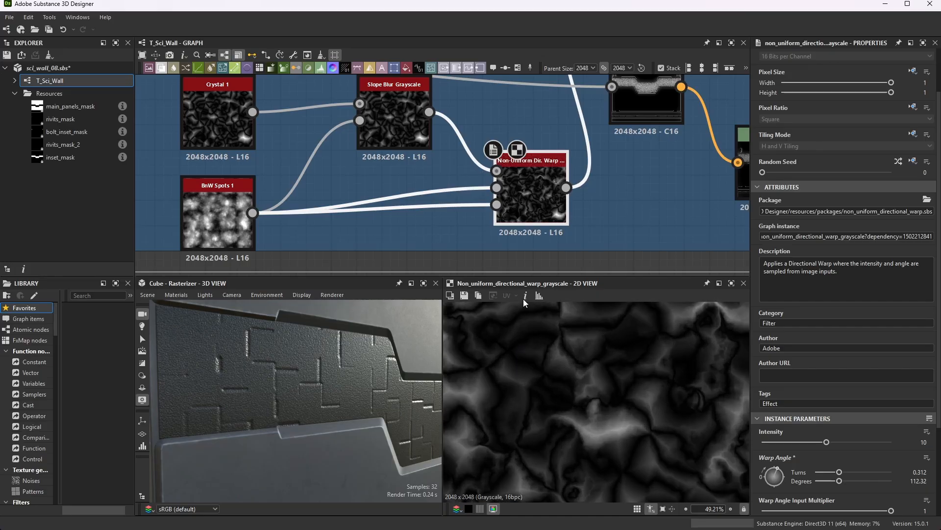
# - Preview the Slope Blur Grayscale that distorts the Wear group's blended edges, enlarging the 2D view to inspect the worn outlines
pyautogui.scroll(-3, 534, 229)
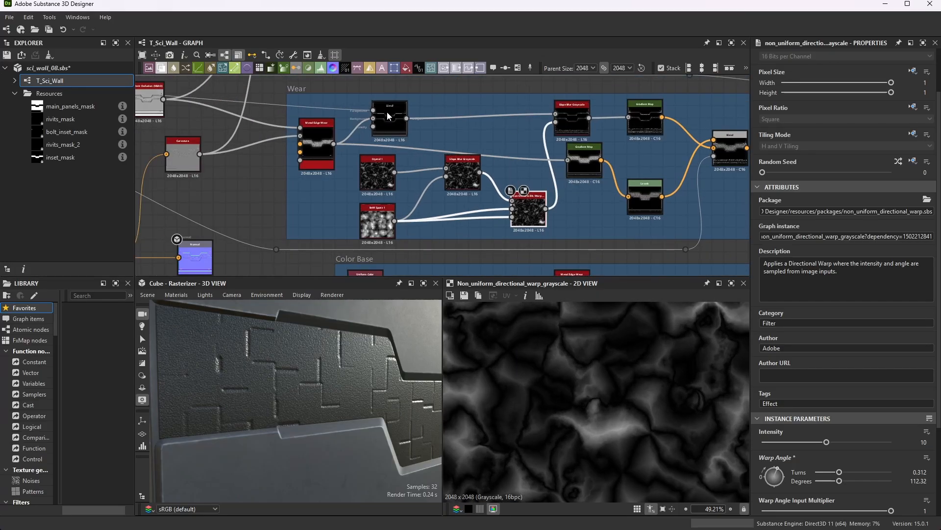
pyautogui.scroll(5, 387, 111)
pyautogui.scroll(-5, 350, 133)
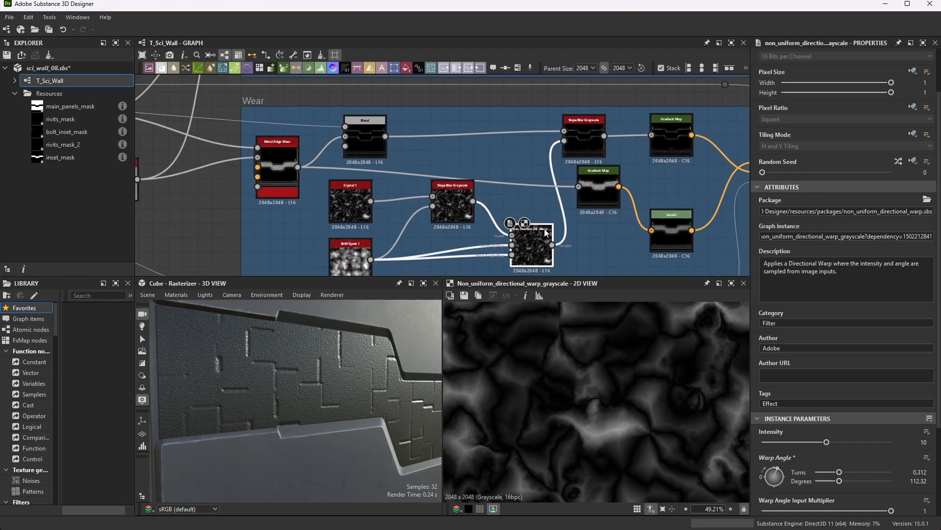
pyautogui.doubleClick(593, 124)
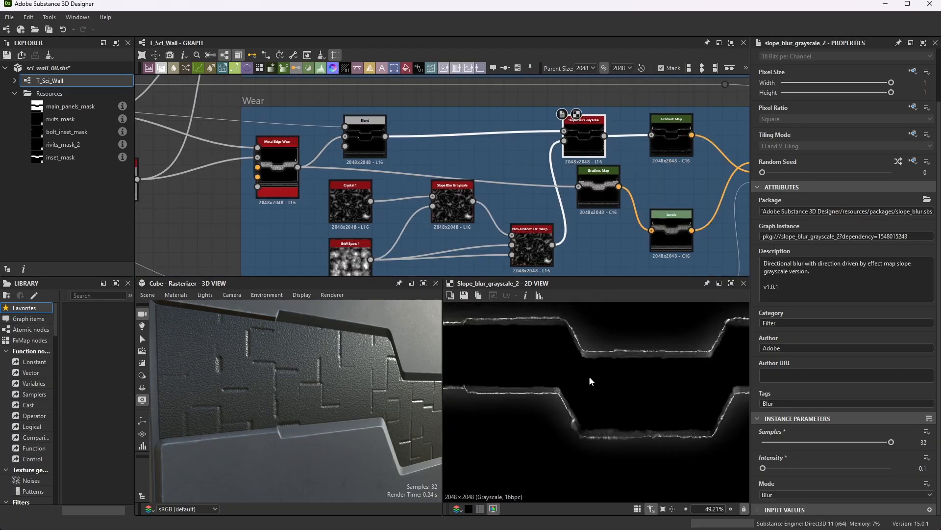
pyautogui.click(731, 283)
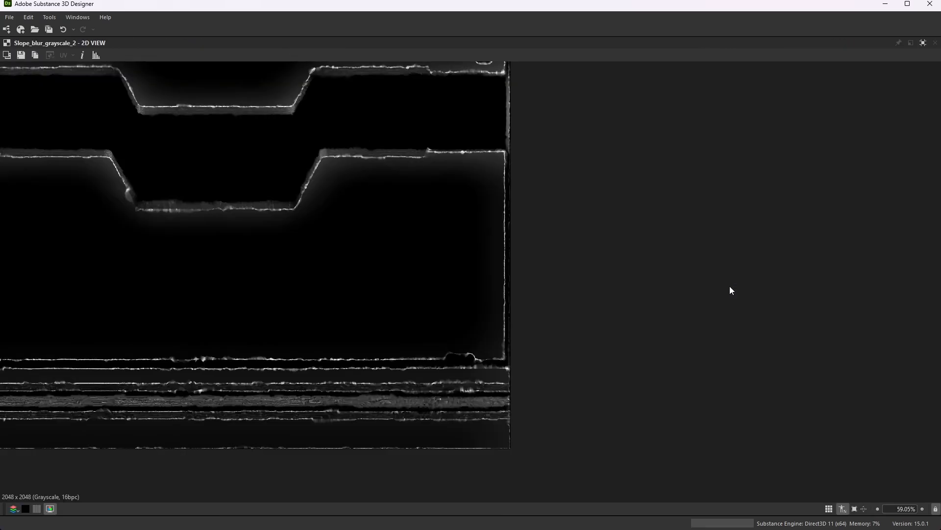
pyautogui.scroll(5, 336, 269)
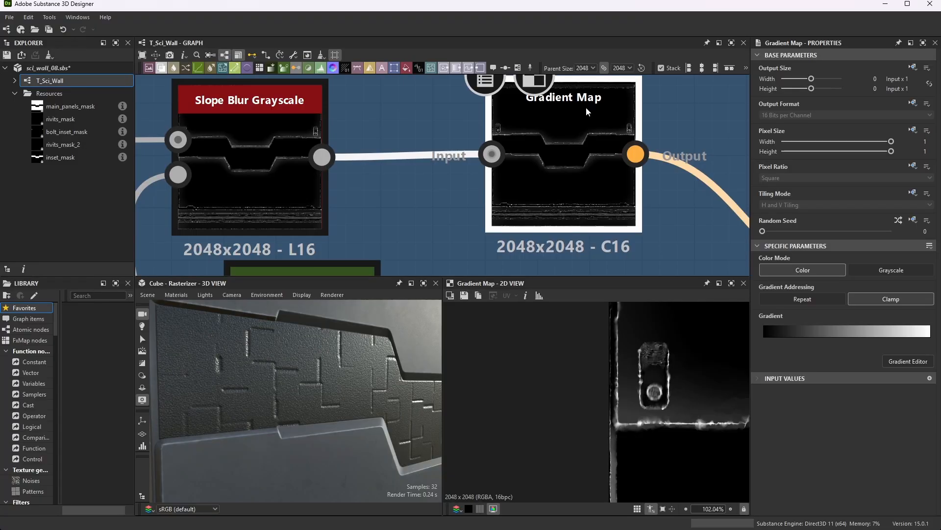
# - Review the Gradient Map after the edge Slope Blur and trace Metal Edge Wear's direct connection to the second Gradient Map
pyautogui.scroll(-3, 511, 134)
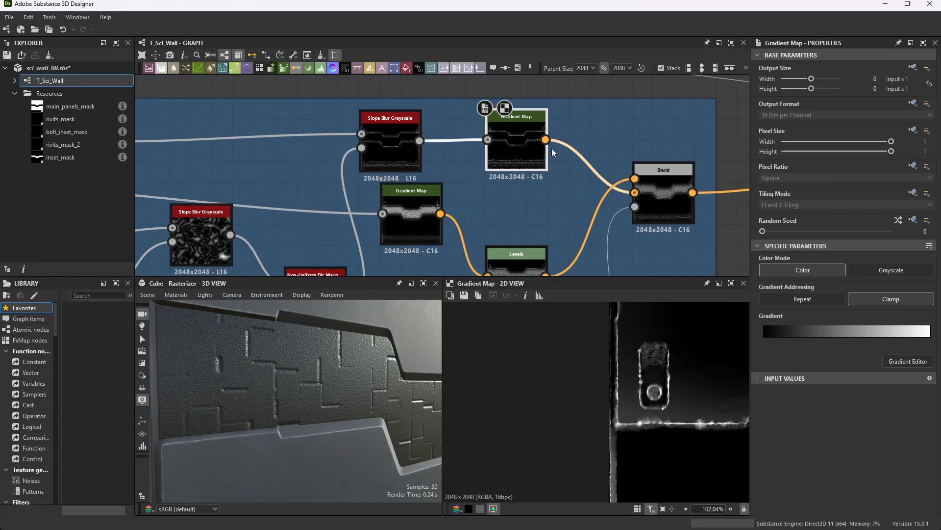
pyautogui.scroll(-3, 592, 104)
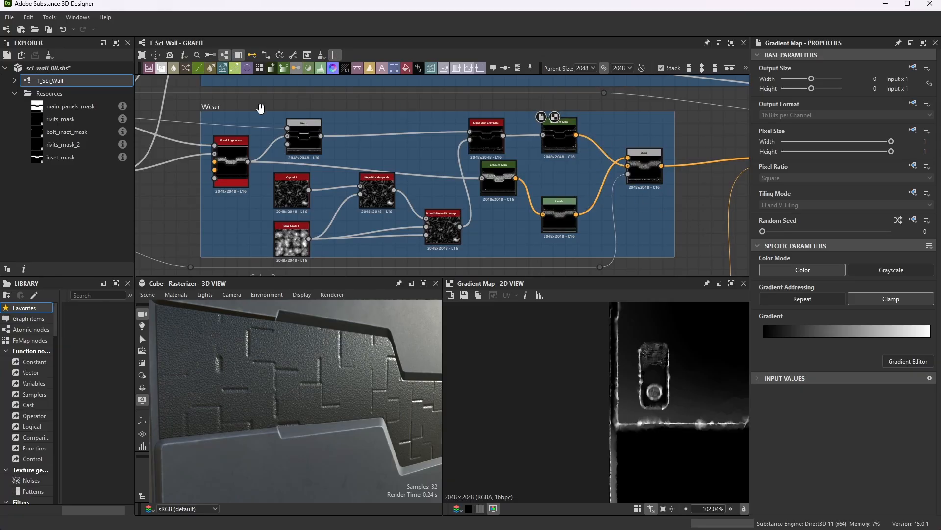
pyautogui.scroll(5, 221, 145)
pyautogui.scroll(-2, 249, 143)
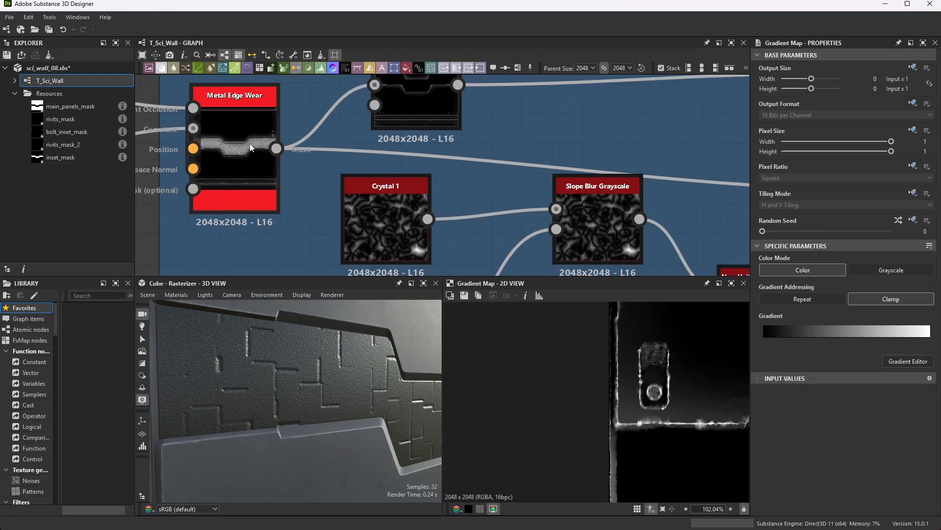
pyautogui.scroll(-2, 249, 143)
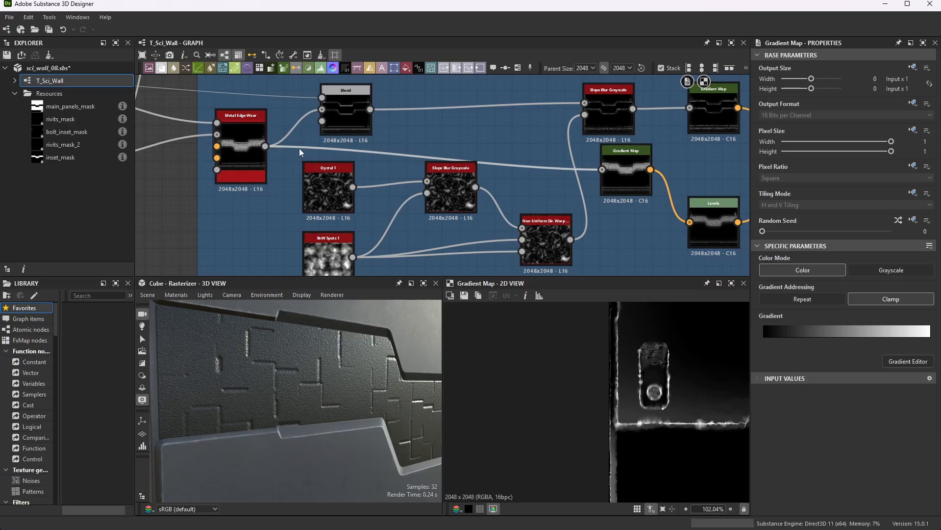
pyautogui.scroll(5, 625, 165)
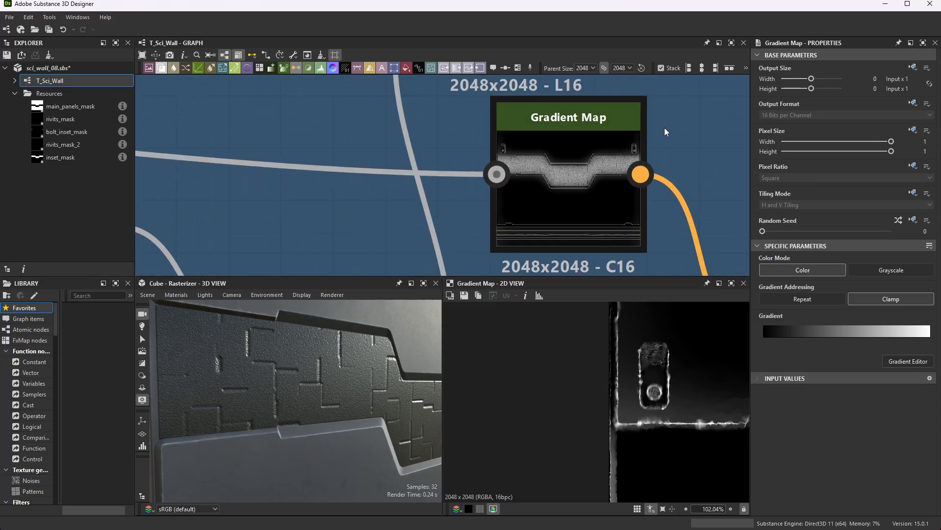
pyautogui.scroll(-4, 533, 209)
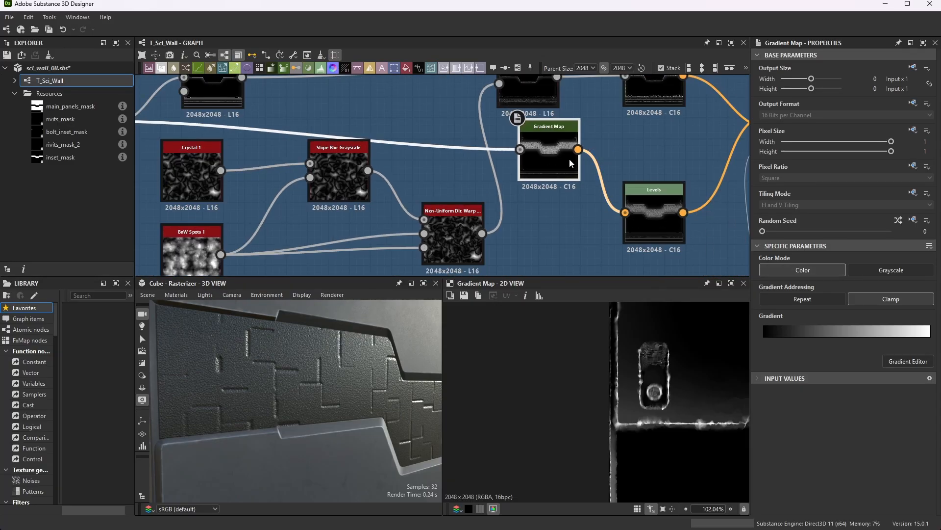
pyautogui.scroll(2, 655, 209)
pyautogui.scroll(-3, 654, 207)
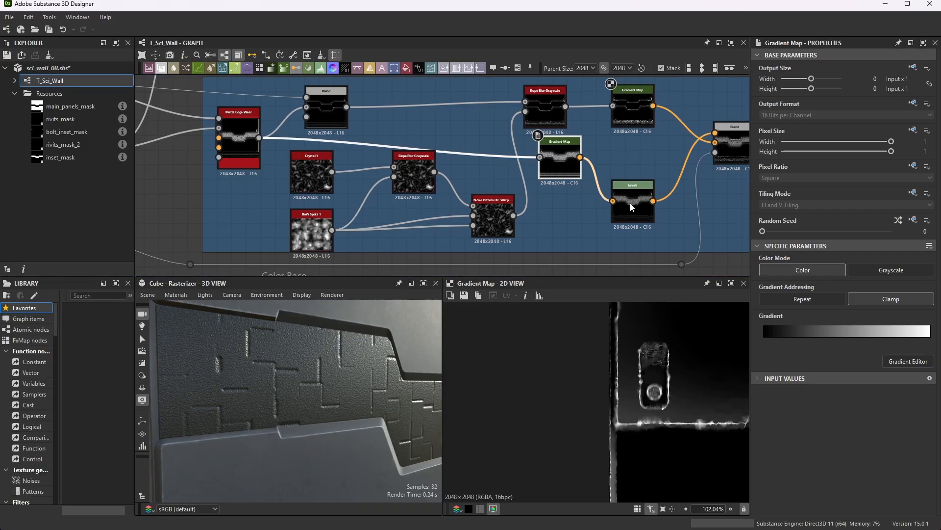
# - Preview the Wear group's Levels node and review its settings in both the histogram and the slider display
pyautogui.scroll(3, 630, 203)
pyautogui.click(610, 151)
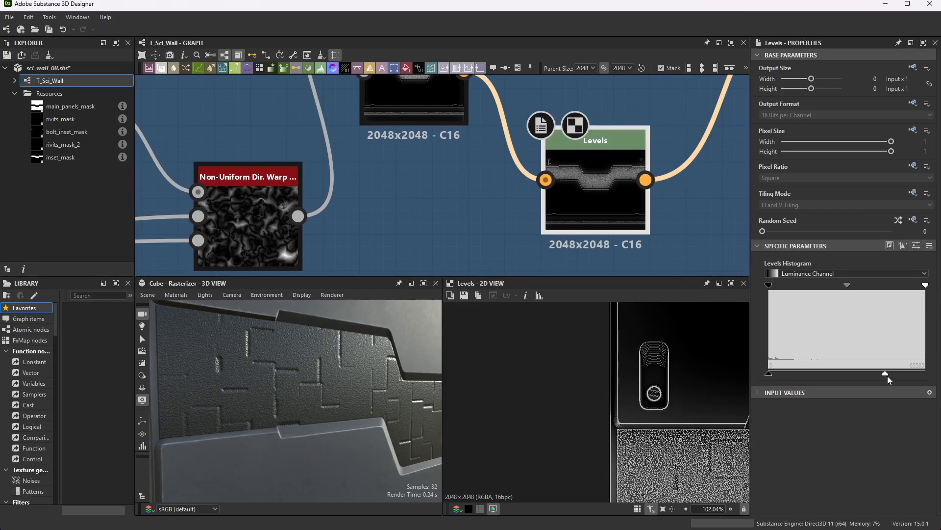
pyautogui.click(917, 245)
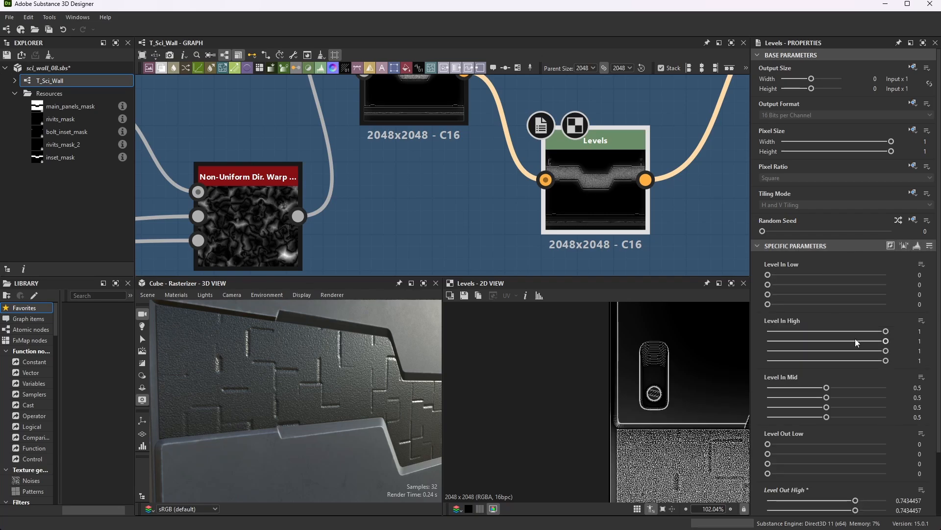
pyautogui.scroll(-3, 866, 368)
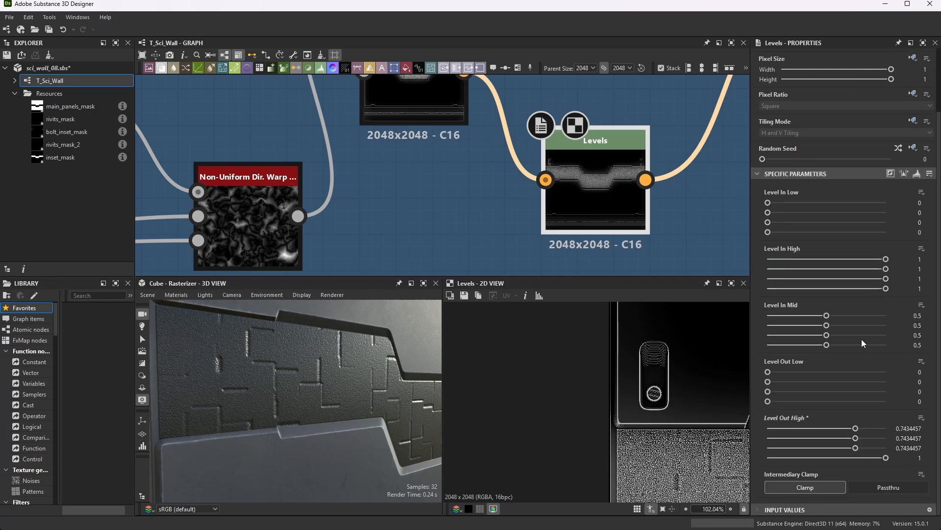
pyautogui.click(916, 174)
pyautogui.scroll(-8, 516, 222)
pyautogui.scroll(3, 603, 179)
pyautogui.scroll(2, 508, 216)
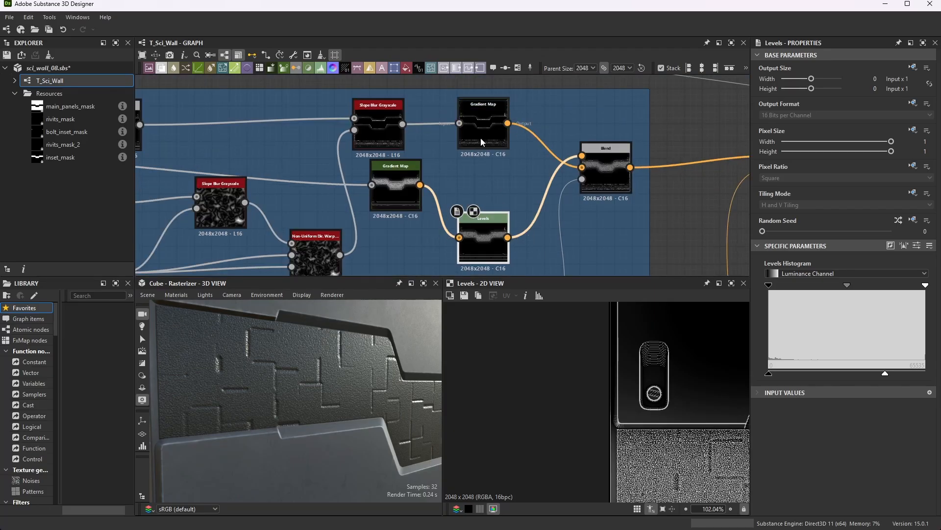
# - Trace the opacity input of the Wear group's final Blend back to the Inset Mask bitmap
pyautogui.scroll(-4, 563, 133)
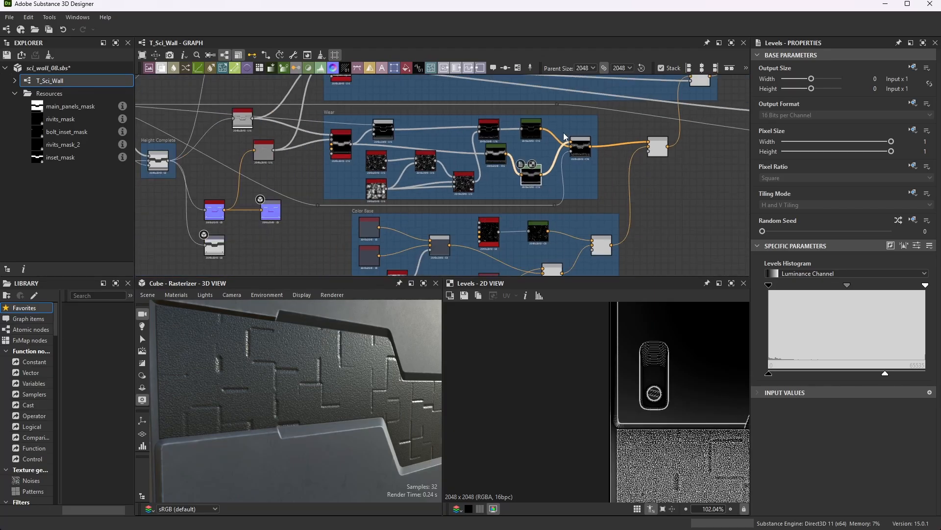
pyautogui.scroll(2, 566, 155)
pyautogui.scroll(-4, 587, 146)
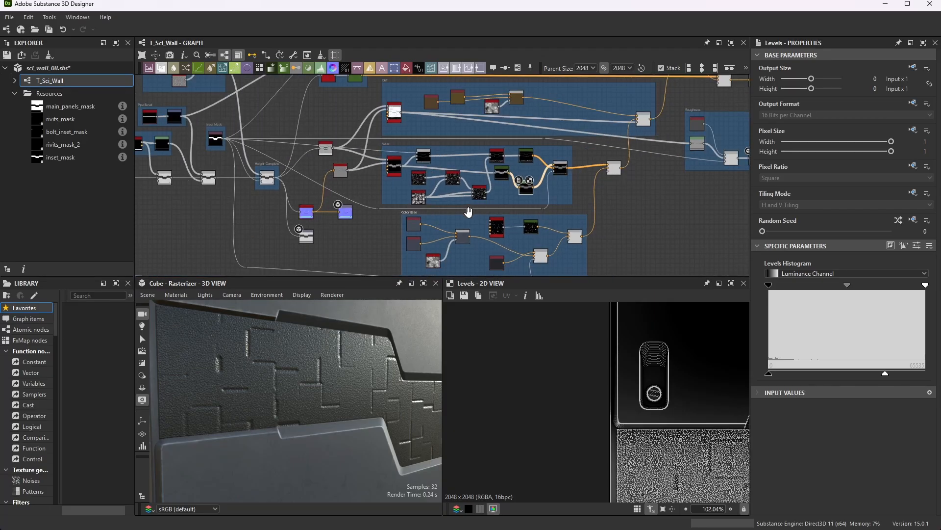
pyautogui.scroll(3, 217, 137)
pyautogui.scroll(5, 215, 133)
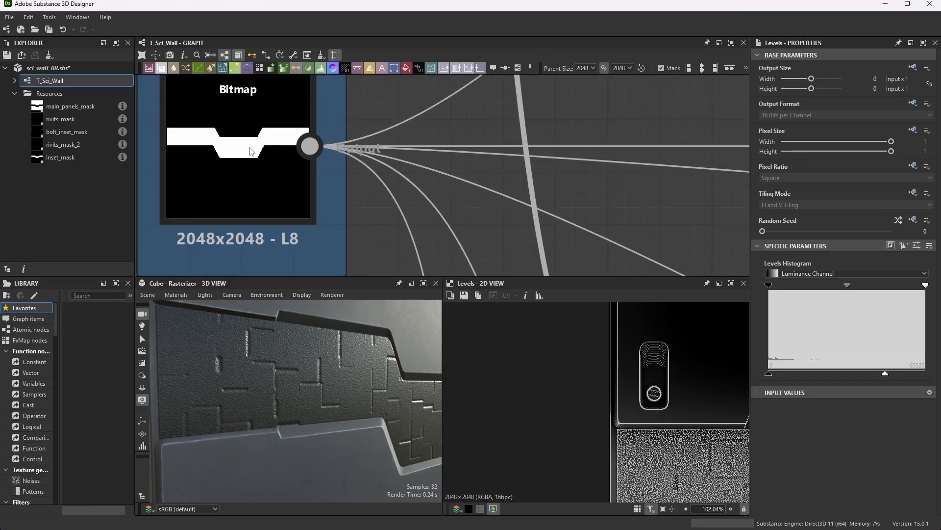
pyautogui.scroll(-5, 221, 122)
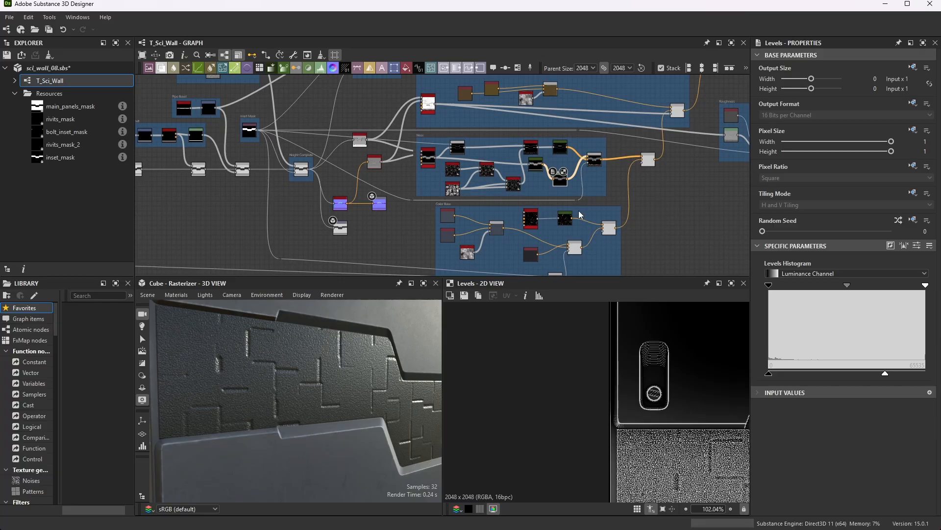
# - Preview the Wear group's final Blend and fit the full texture in the 2D view to inspect the combined wear
pyautogui.scroll(5, 616, 155)
pyautogui.click(533, 176)
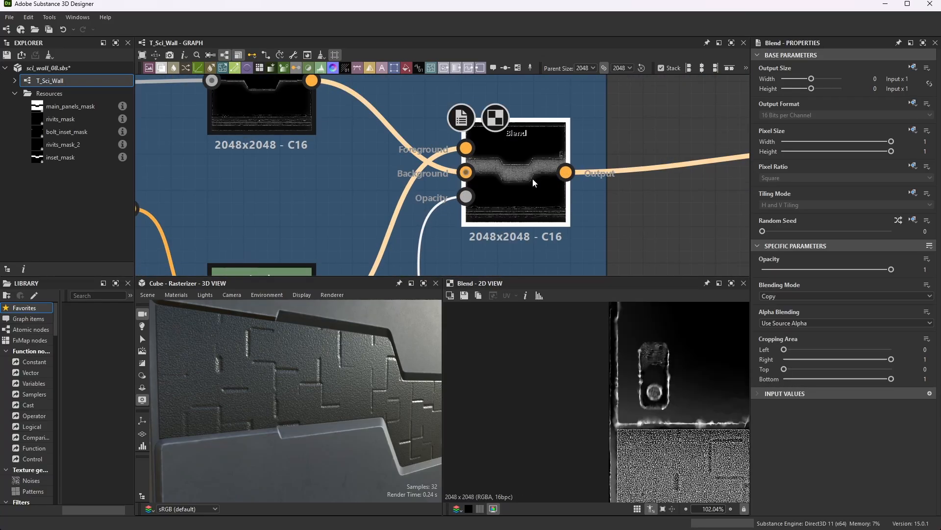
pyautogui.scroll(-3, 698, 321)
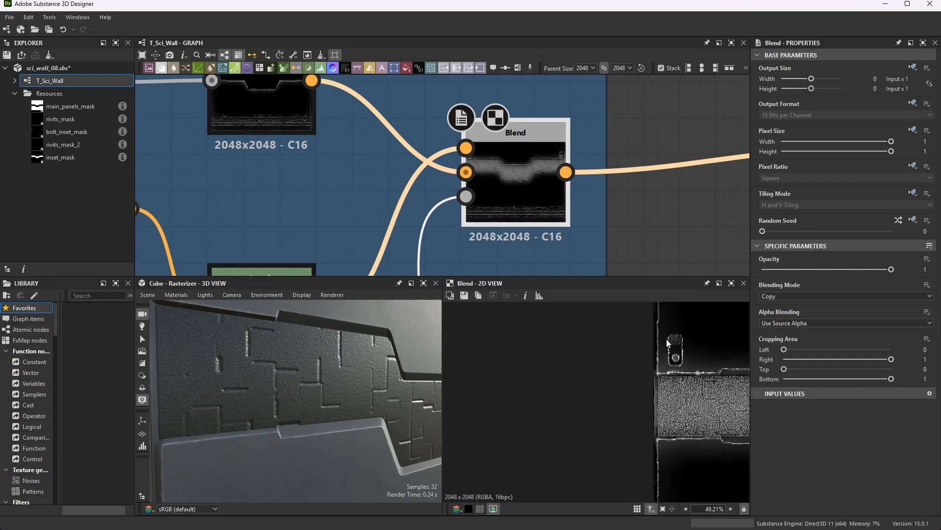
pyautogui.scroll(-3, 319, 214)
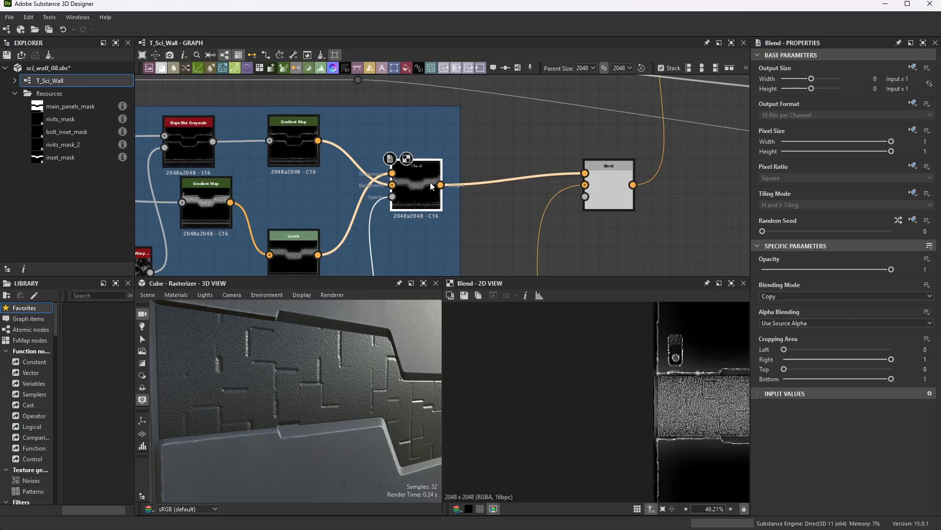
pyautogui.scroll(-2, 634, 337)
pyautogui.press('f')
pyautogui.scroll(-3, 606, 363)
pyautogui.press('f')
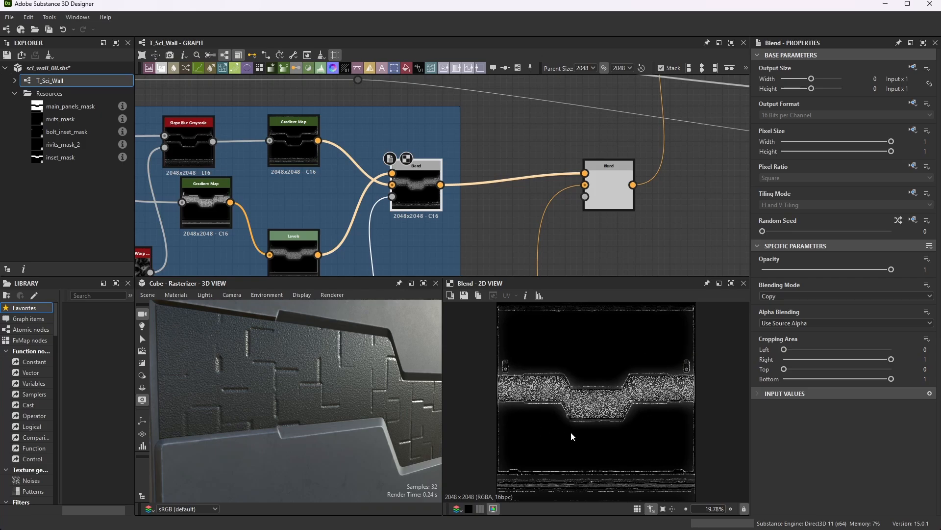
pyautogui.press('f')
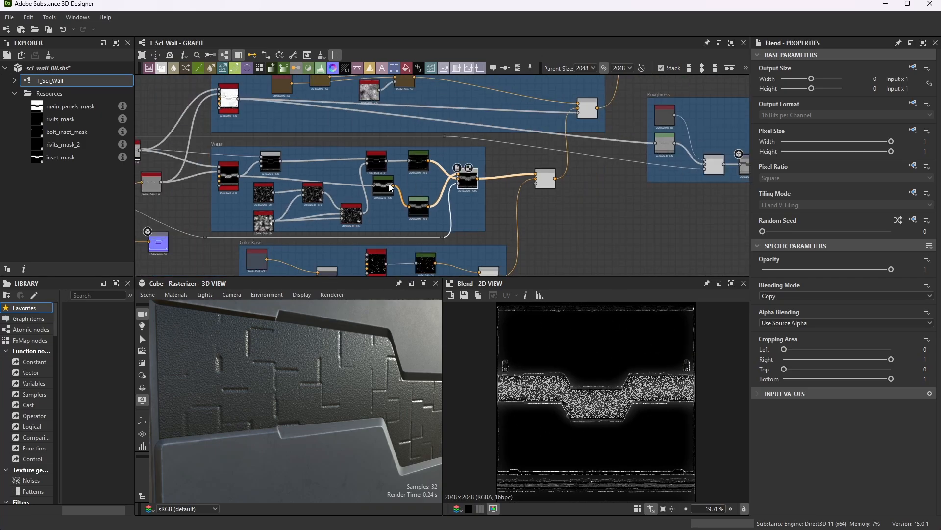
# - Preview the Blend that combines the Wear output with the Color Base and compare it with the Wear group's final Blend
pyautogui.scroll(4, 540, 187)
pyautogui.scroll(2, 540, 187)
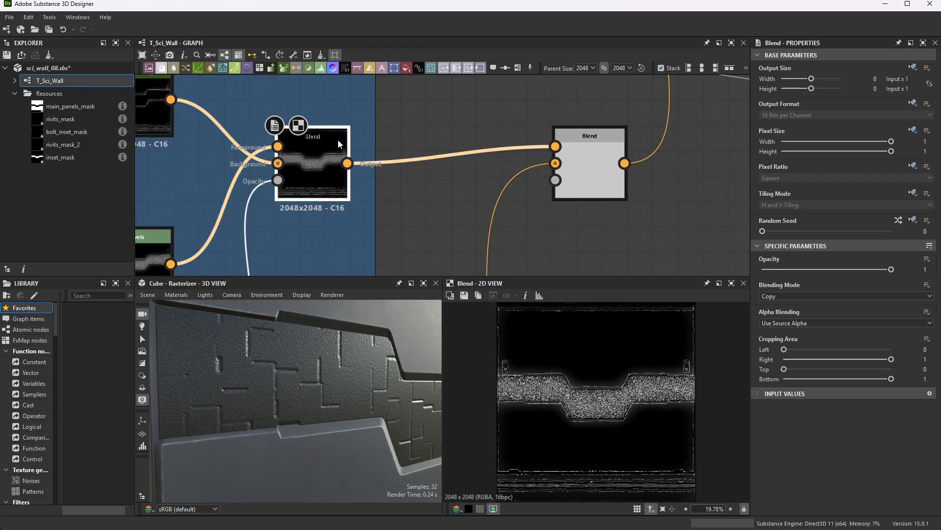
pyautogui.doubleClick(588, 157)
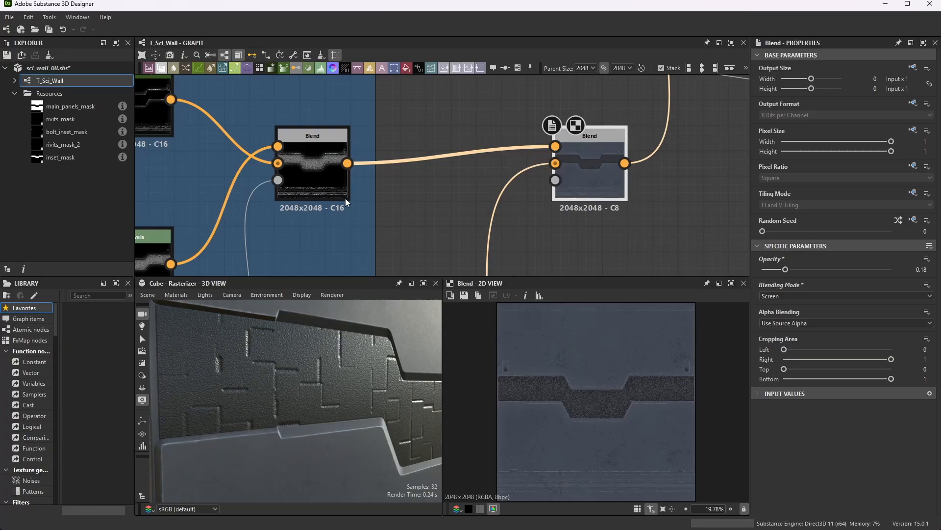
pyautogui.scroll(5, 314, 166)
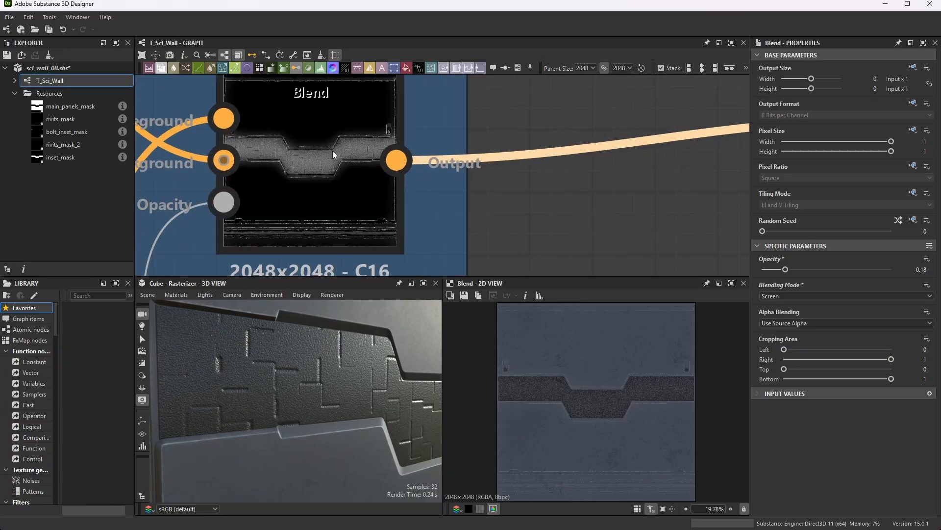
pyautogui.scroll(-5, 318, 147)
pyautogui.scroll(4, 545, 162)
pyautogui.scroll(8, 632, 380)
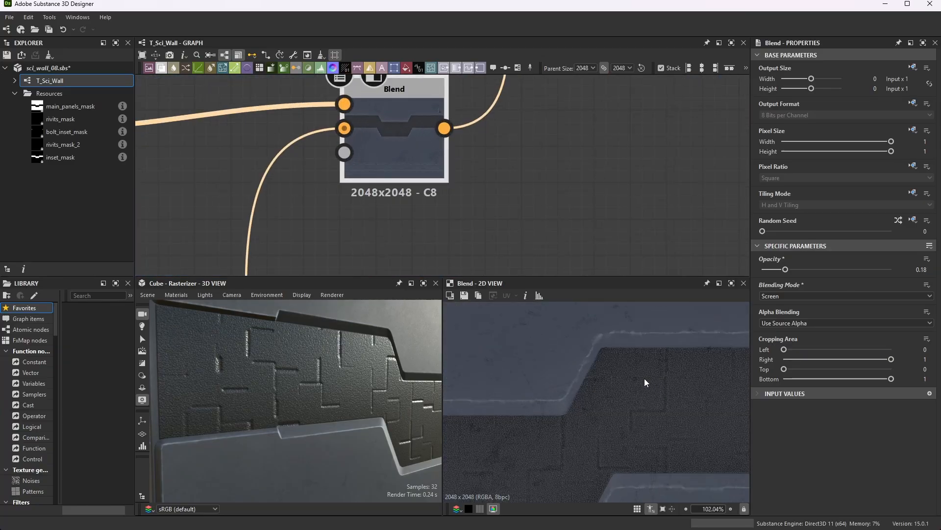
# - Examine the blended edge wear around the inset band in a maximized 2D view and restore the normal layout
pyautogui.click(731, 283)
pyautogui.scroll(-2, 360, 342)
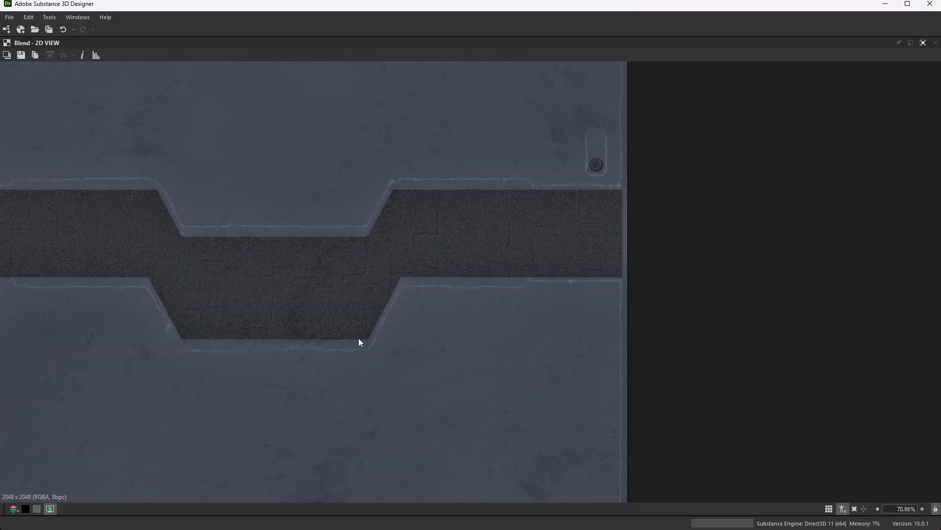
pyautogui.scroll(1, 363, 314)
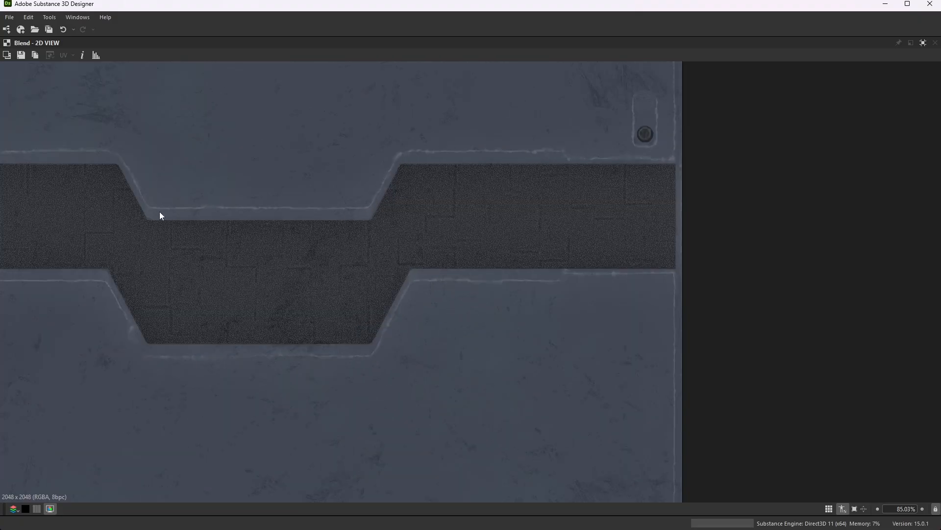
pyautogui.click(923, 42)
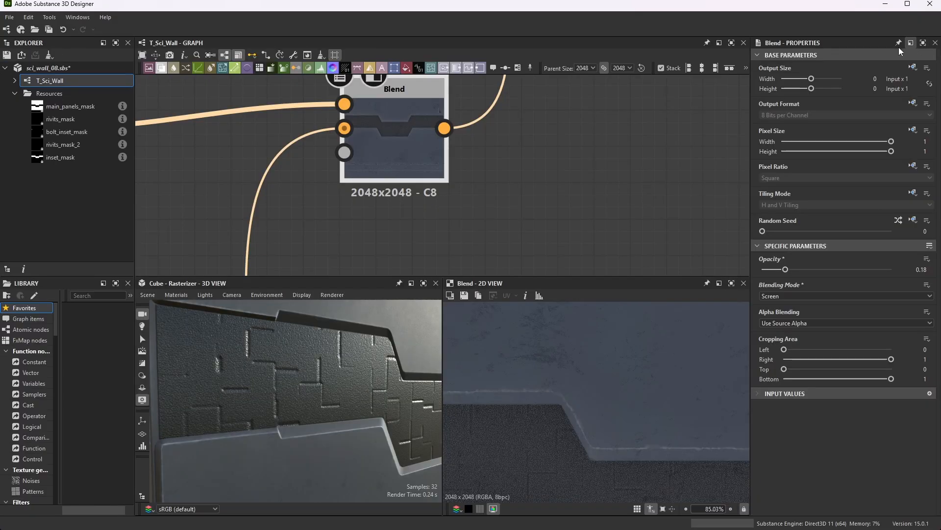
# - Save the sci_wall_08.sbs package and return to the Wear group in the graph
pyautogui.scroll(-4, 534, 214)
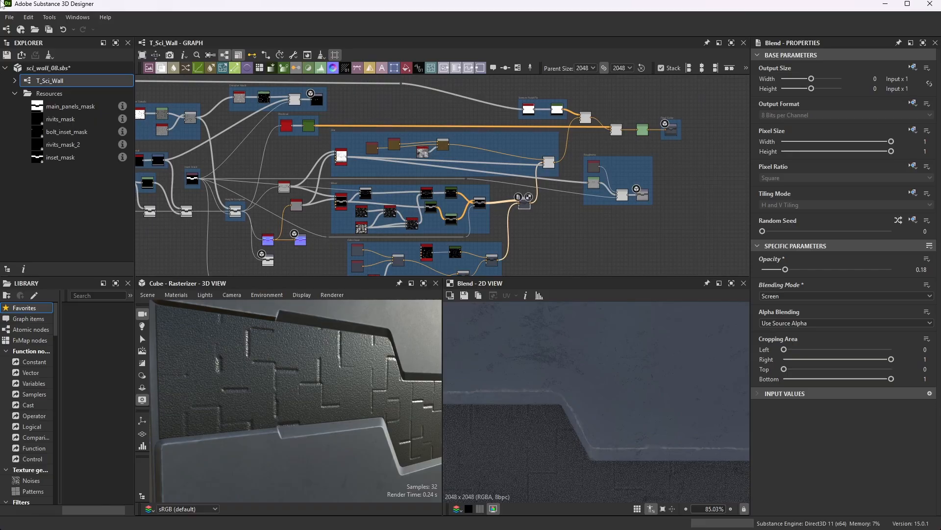
pyautogui.click(9, 17)
pyautogui.click(24, 80)
pyautogui.scroll(5, 358, 209)
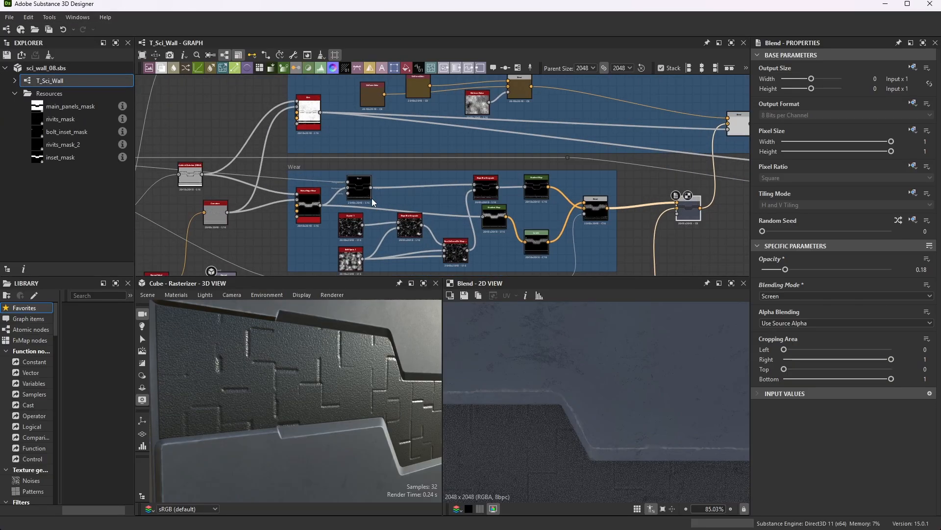
# - Examine the Ambient Occlusion and Curvature nodes and trace their connections into the Dirt and Wear frames
pyautogui.scroll(-5, 365, 175)
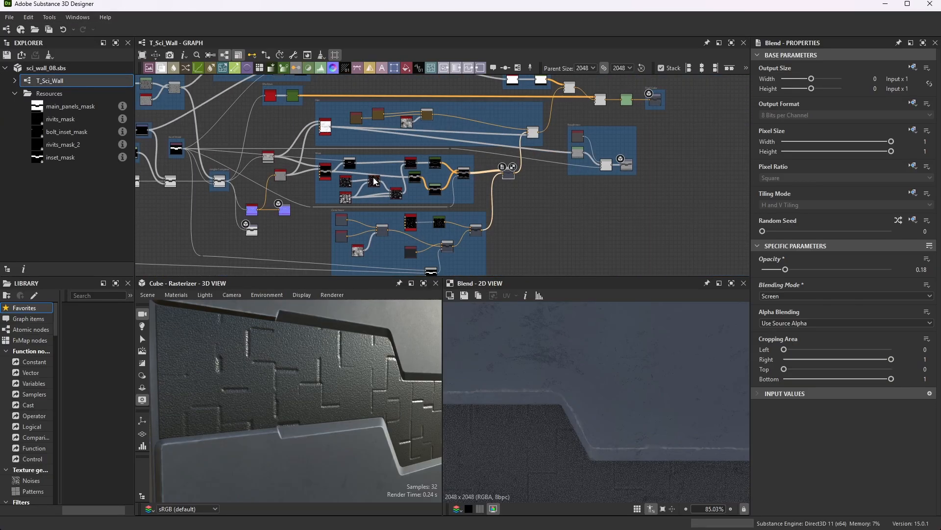
pyautogui.scroll(3, 340, 113)
pyautogui.scroll(-3, 496, 121)
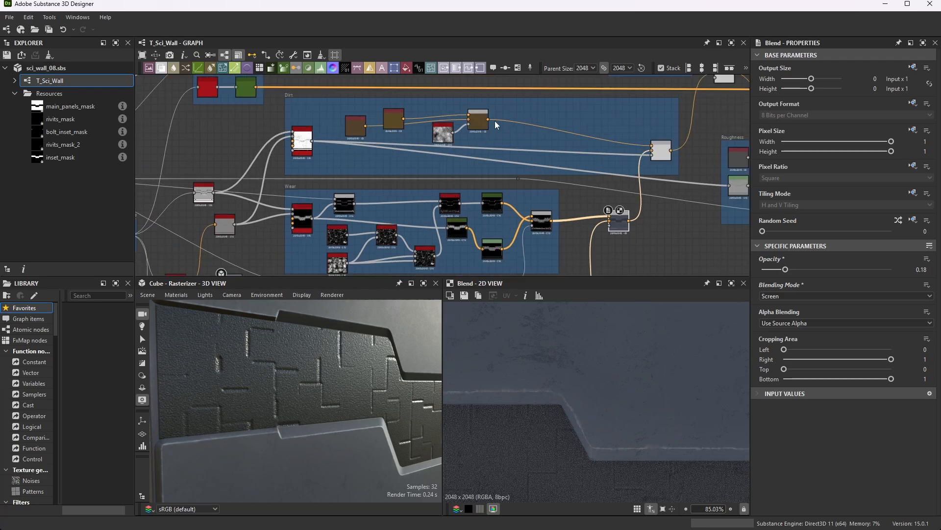
pyautogui.scroll(3, 363, 218)
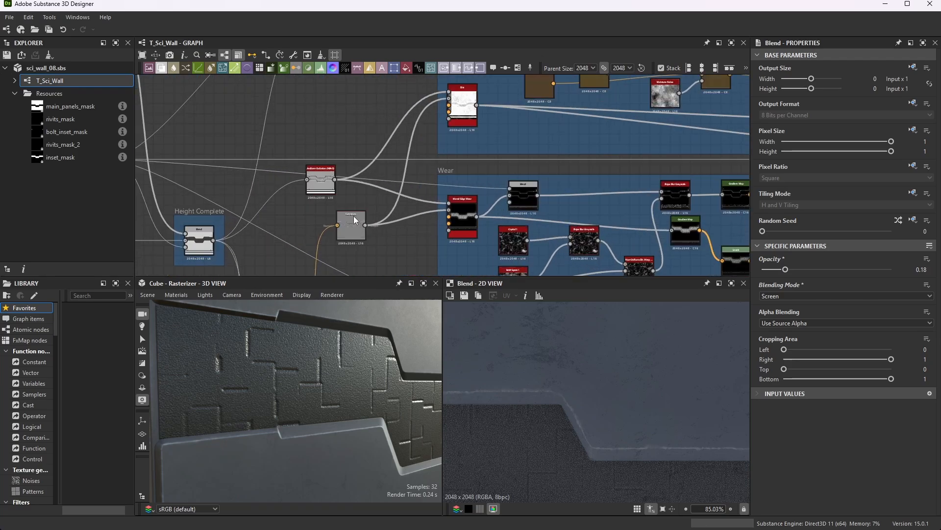
pyautogui.scroll(3, 311, 216)
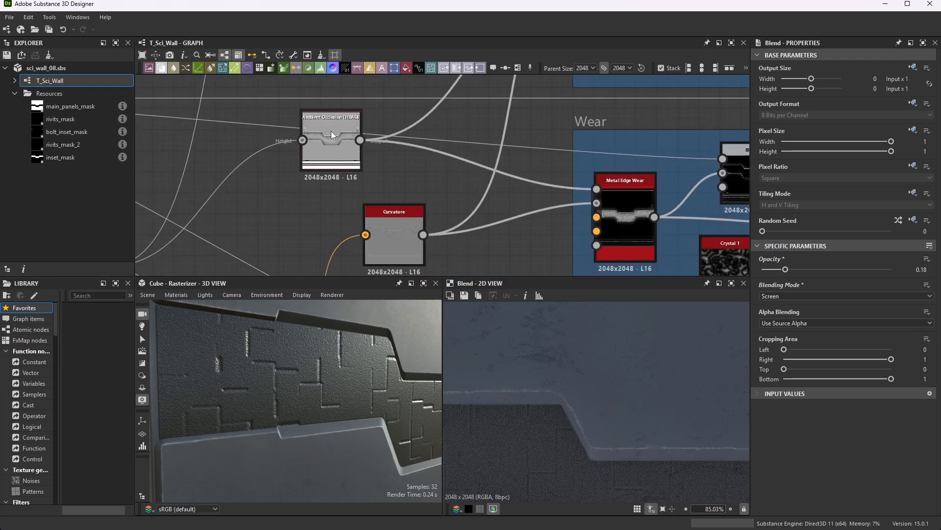
pyautogui.click(385, 213)
pyautogui.scroll(-2, 412, 146)
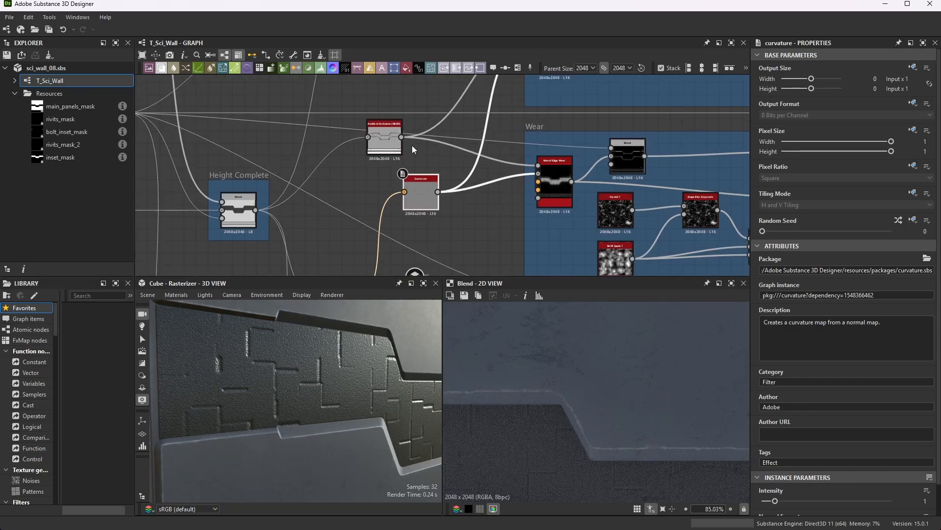
pyautogui.scroll(-2, 377, 157)
pyautogui.scroll(2, 369, 137)
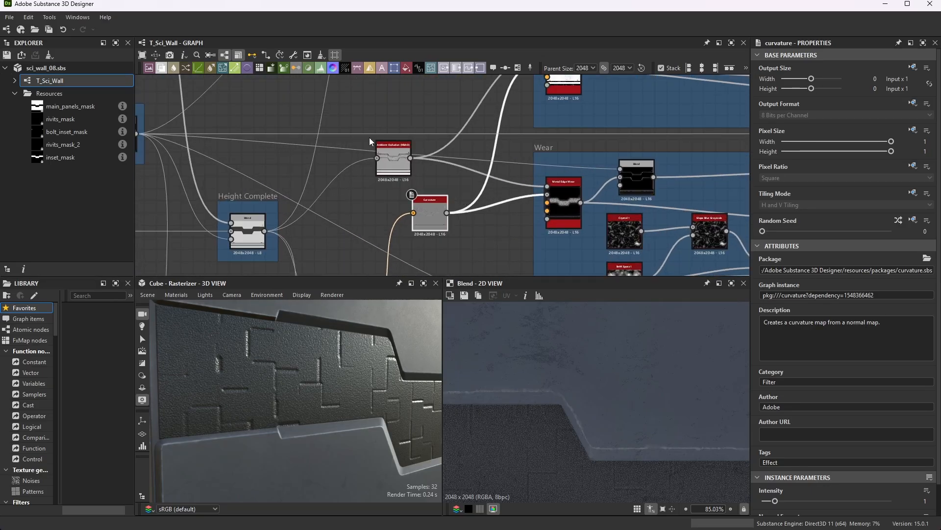
pyautogui.scroll(-3, 372, 152)
pyautogui.scroll(3, 491, 118)
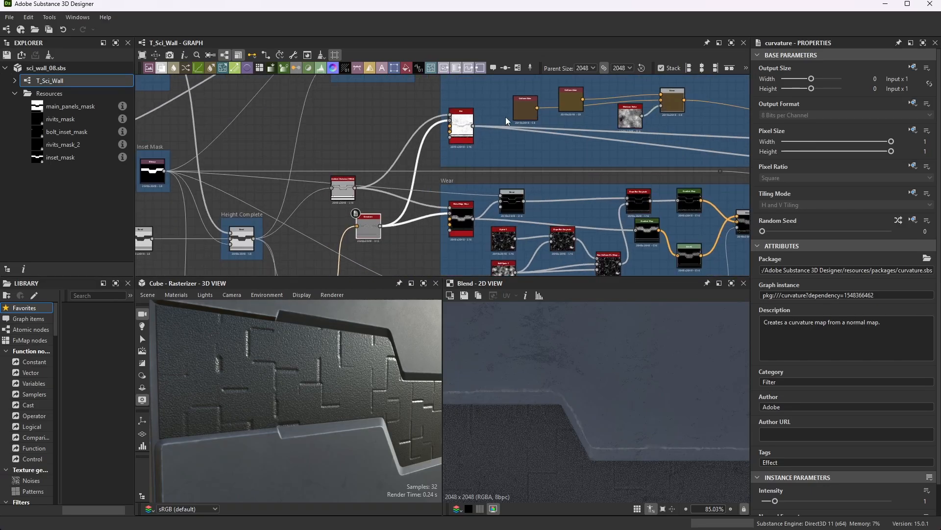
# - Preview the Dirt mask generator in the 2D view and review its inputs and instance parameters
pyautogui.scroll(-2, 454, 148)
pyautogui.scroll(5, 461, 148)
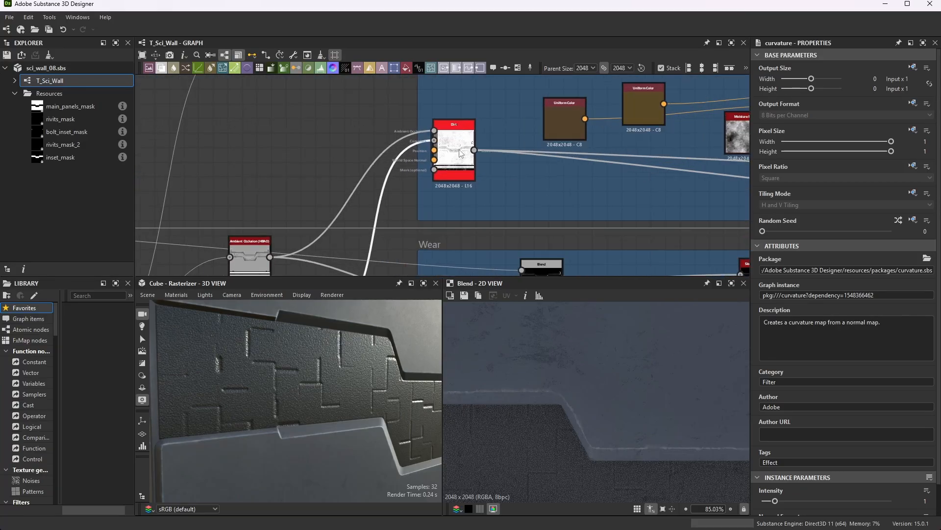
pyautogui.click(464, 150)
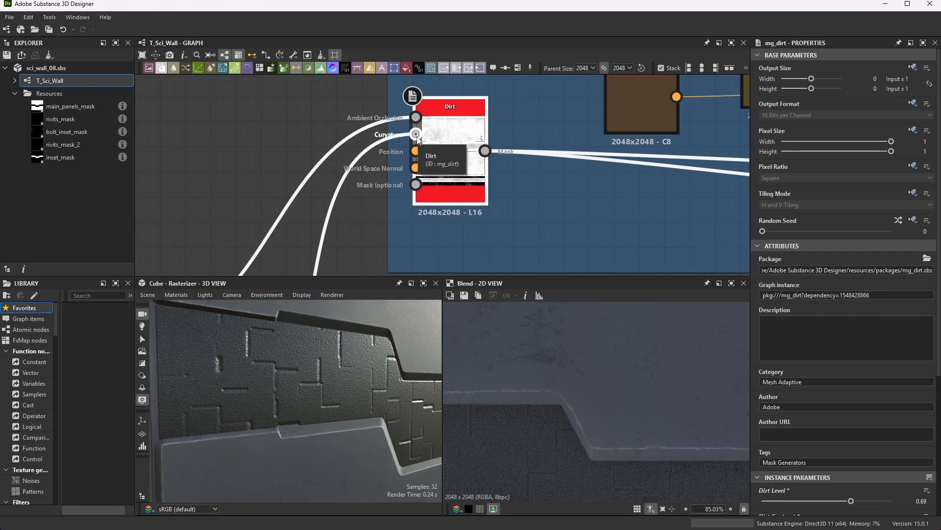
pyautogui.doubleClick(464, 137)
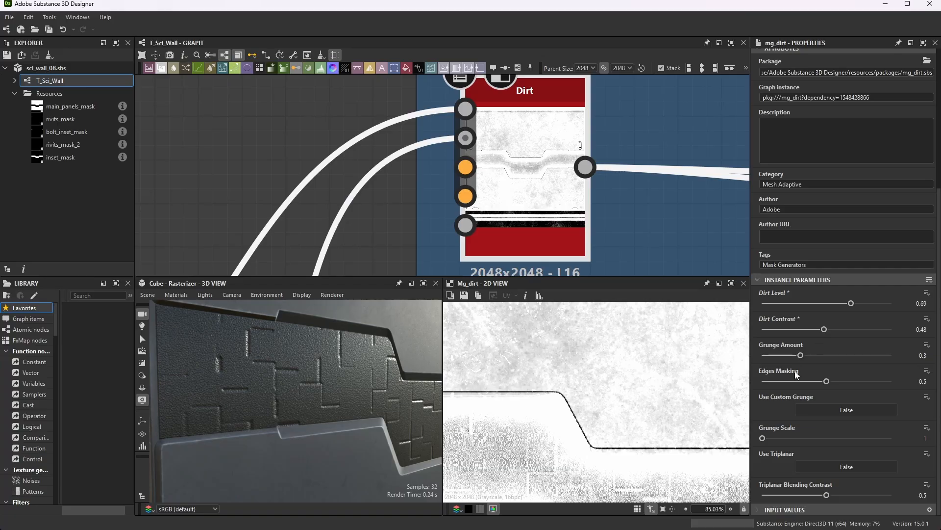
pyautogui.scroll(5, 827, 390)
pyautogui.scroll(-5, 828, 390)
# - Inspect the output colours of the two brown Uniform Color nodes in the Dirt frame with the Color Editor
pyautogui.scroll(-10, 565, 198)
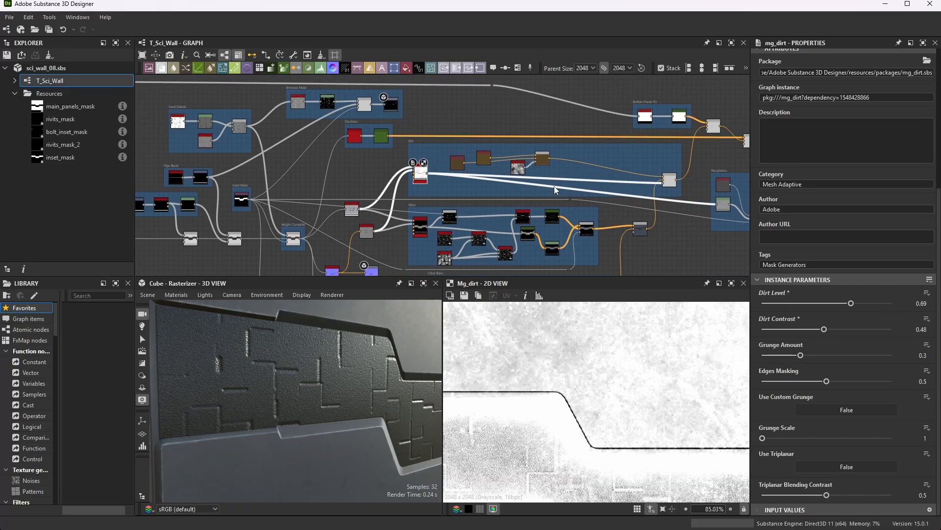
pyautogui.scroll(8, 540, 187)
pyautogui.scroll(4, 520, 186)
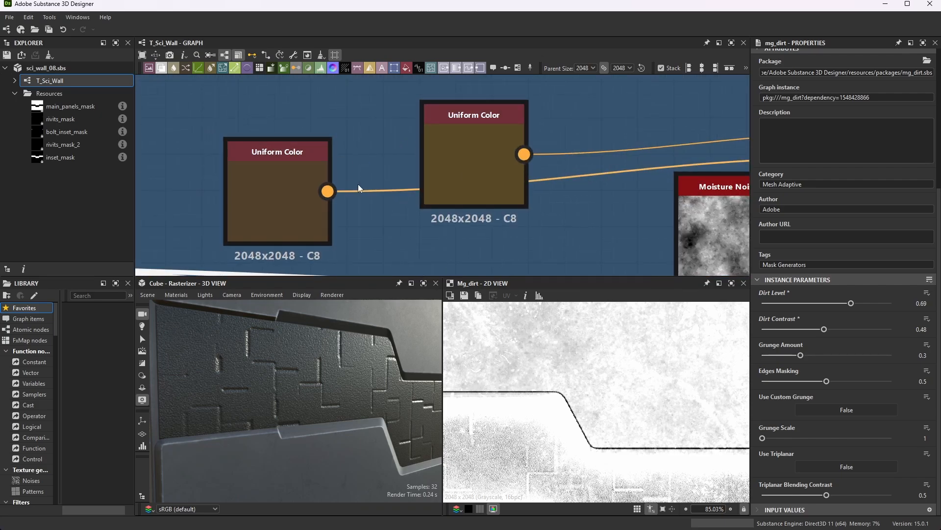
pyautogui.doubleClick(299, 184)
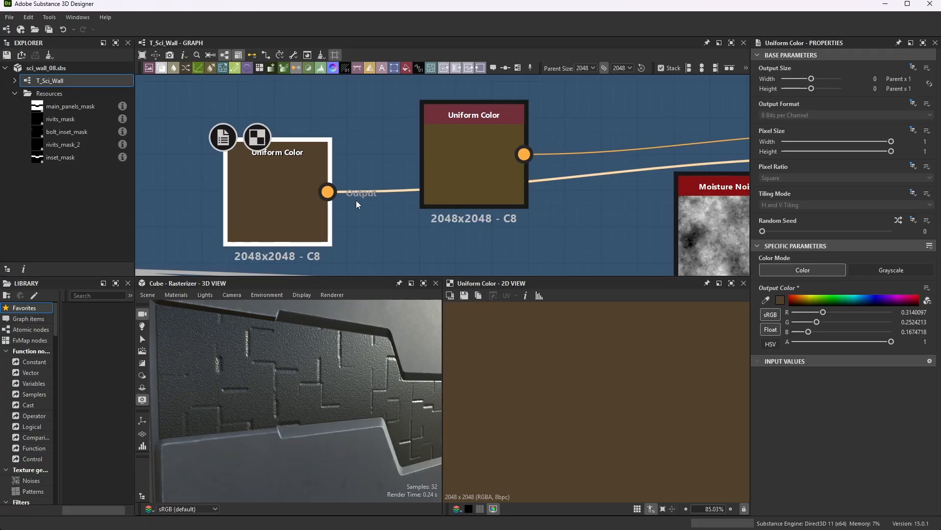
pyautogui.click(780, 300)
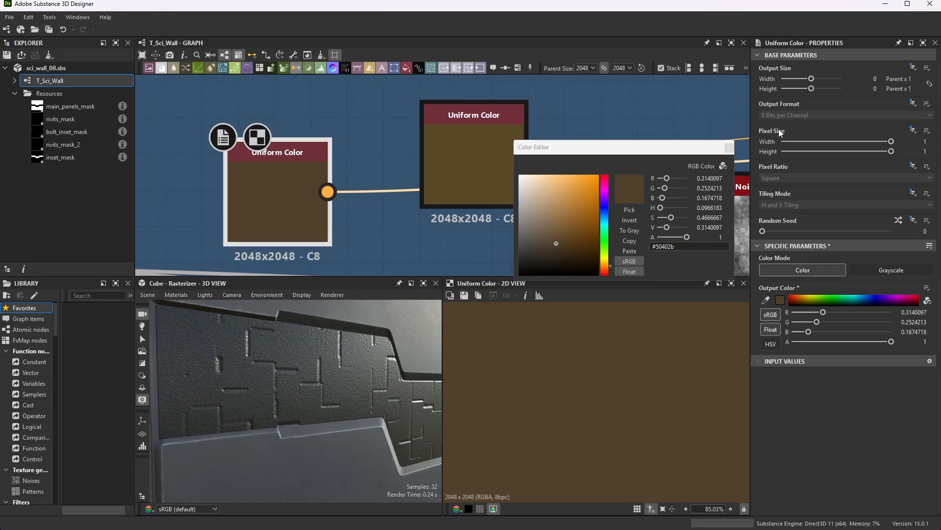
pyautogui.click(472, 164)
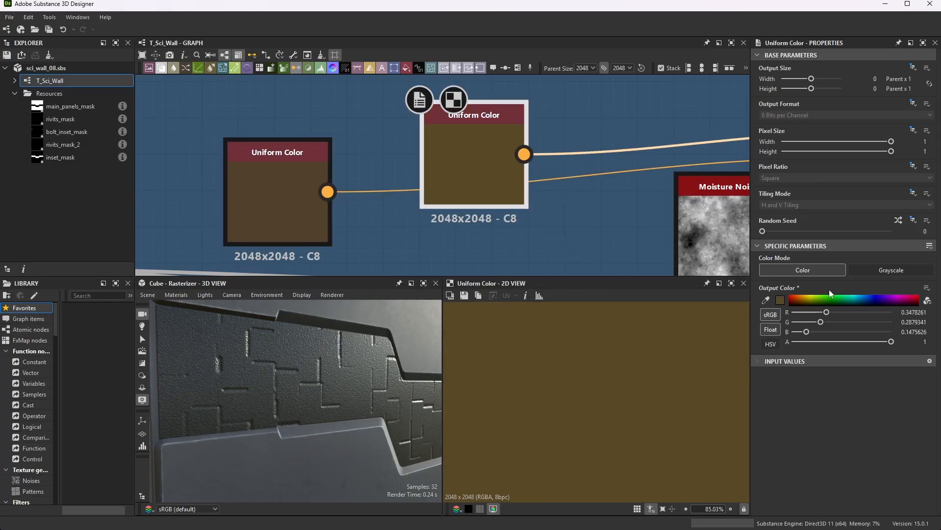
pyautogui.click(780, 301)
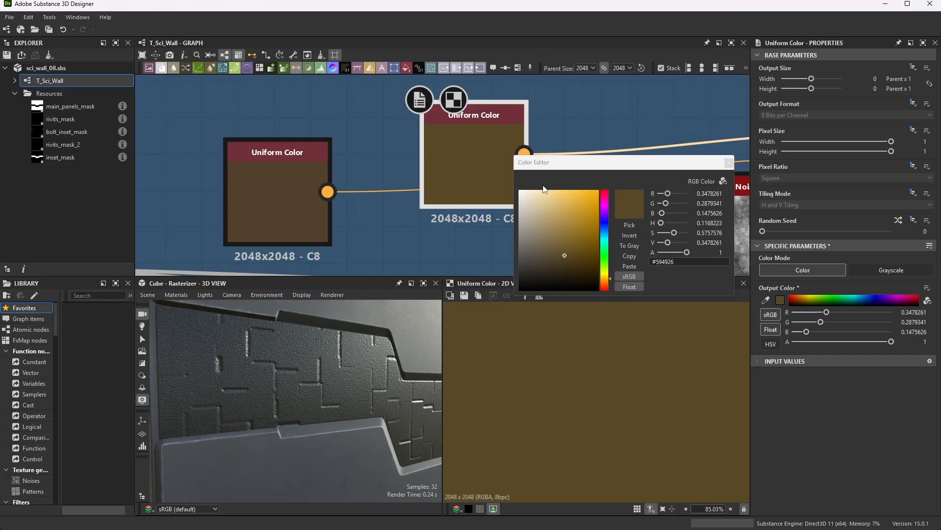
pyautogui.click(729, 163)
# - Preview the Moisture Noise node, then review the settings of the Blend node that mixes the two brown colours
pyautogui.scroll(-5, 579, 177)
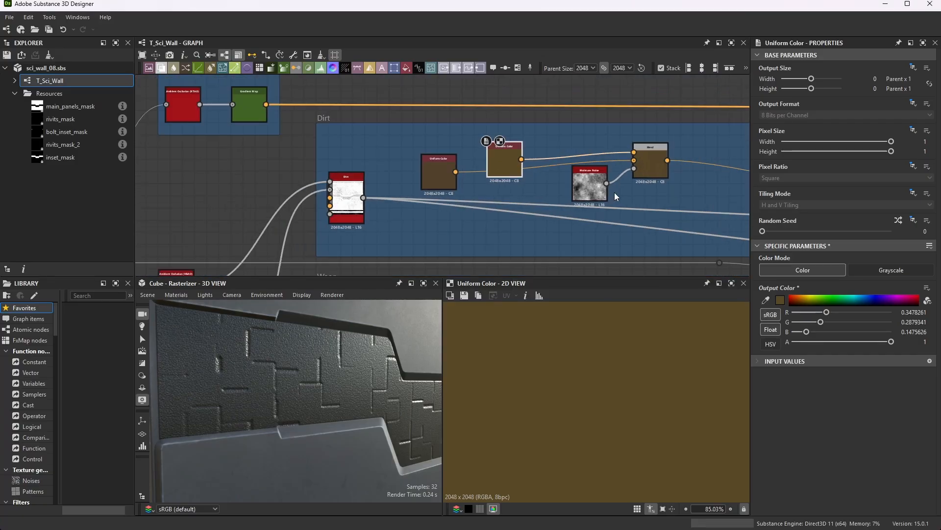
pyautogui.scroll(3, 578, 169)
pyautogui.click(577, 170)
pyautogui.scroll(-3, 825, 429)
pyautogui.scroll(-2, 825, 428)
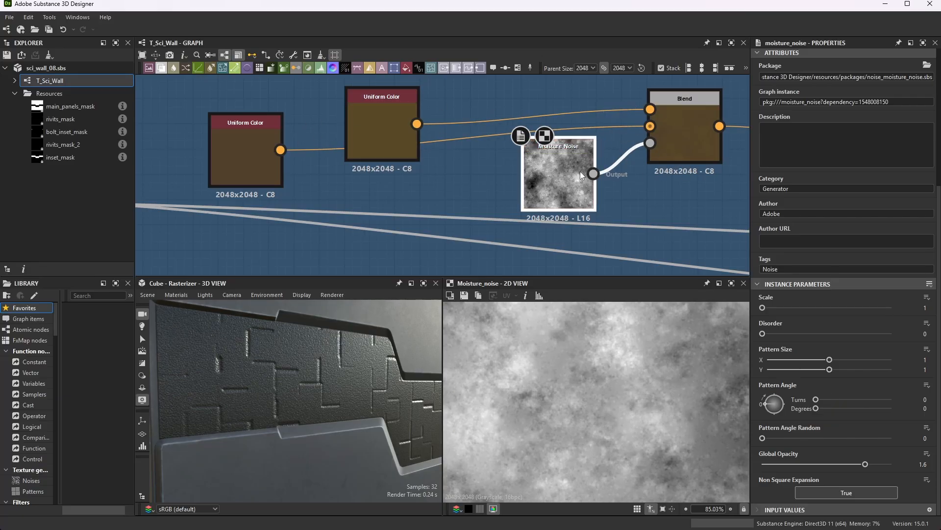
pyautogui.click(679, 129)
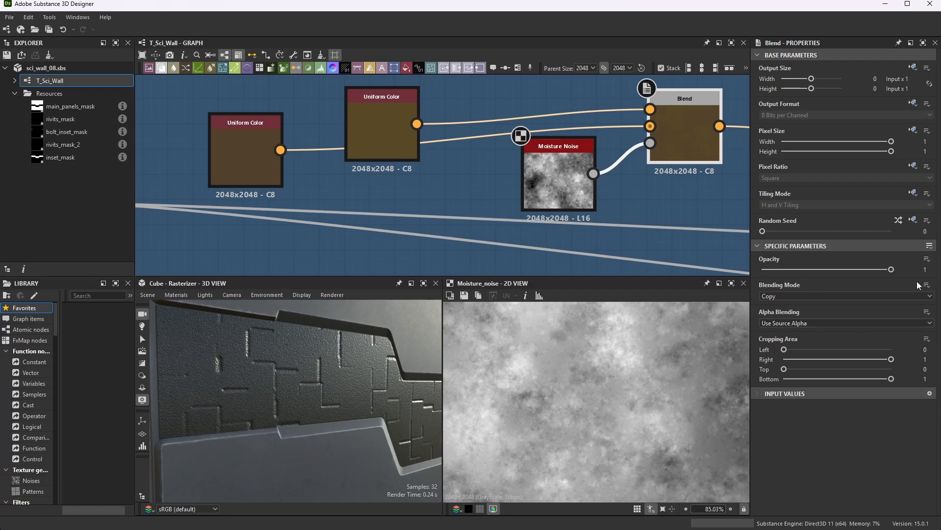
# - Trace the foreground, background and opacity connections of the Dirt frame's last Blend node and review its blending settings
pyautogui.scroll(-5, 525, 142)
pyautogui.scroll(5, 372, 158)
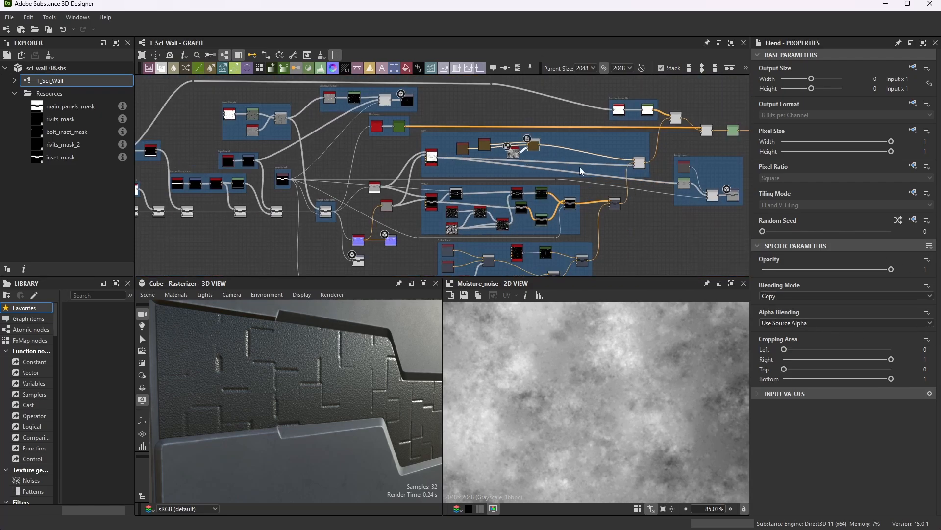
pyautogui.scroll(-4, 382, 157)
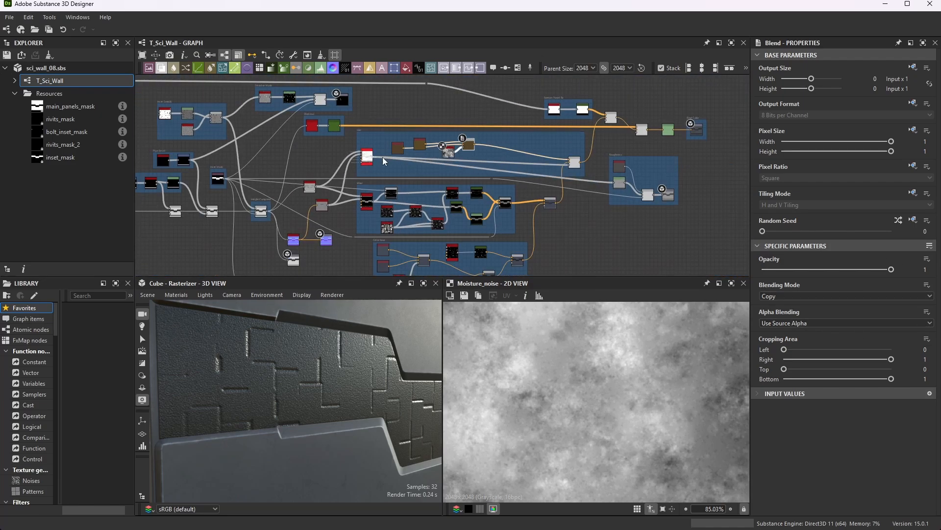
pyautogui.scroll(2, 643, 157)
pyautogui.scroll(3, 644, 160)
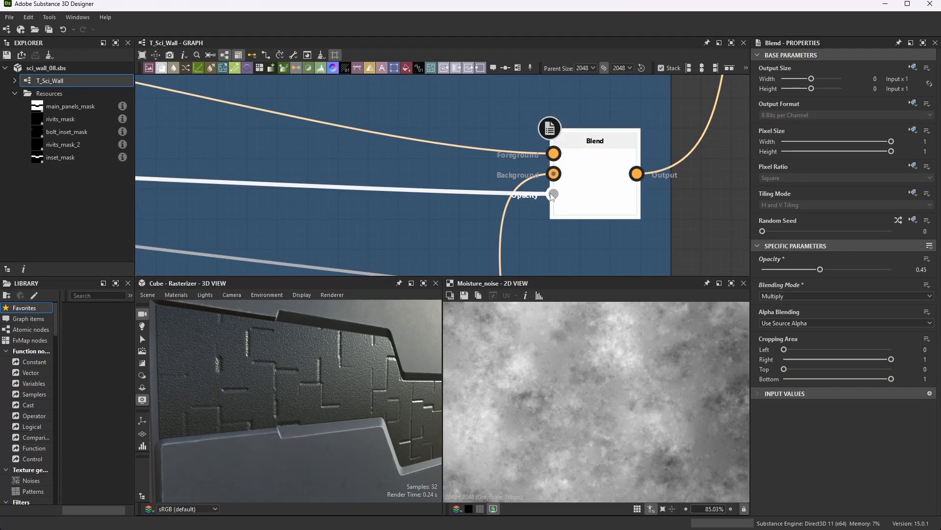
pyautogui.scroll(-4, 606, 192)
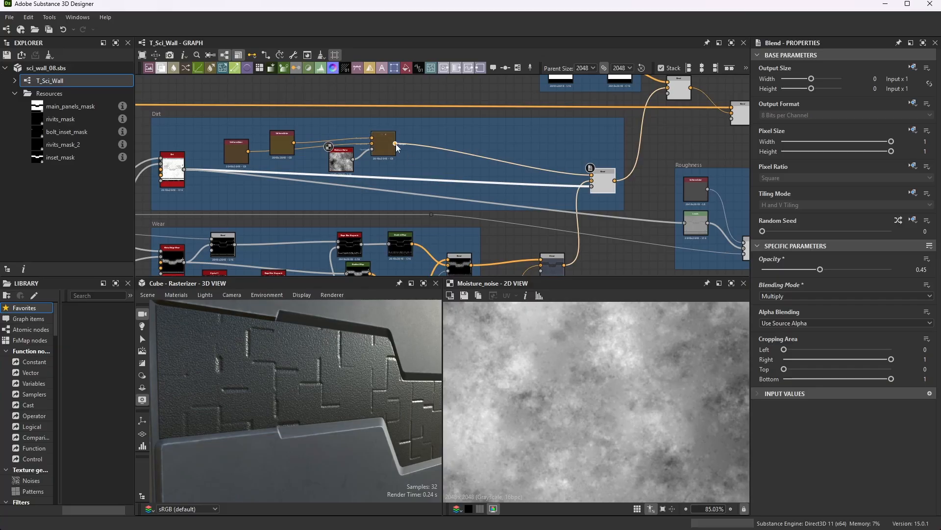
pyautogui.scroll(5, 397, 143)
pyautogui.scroll(-9, 422, 139)
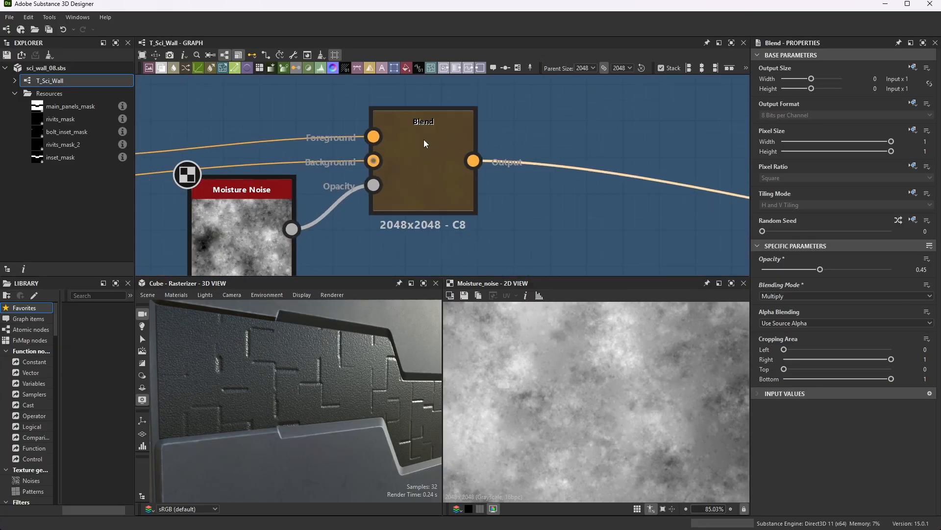
pyautogui.scroll(8, 632, 178)
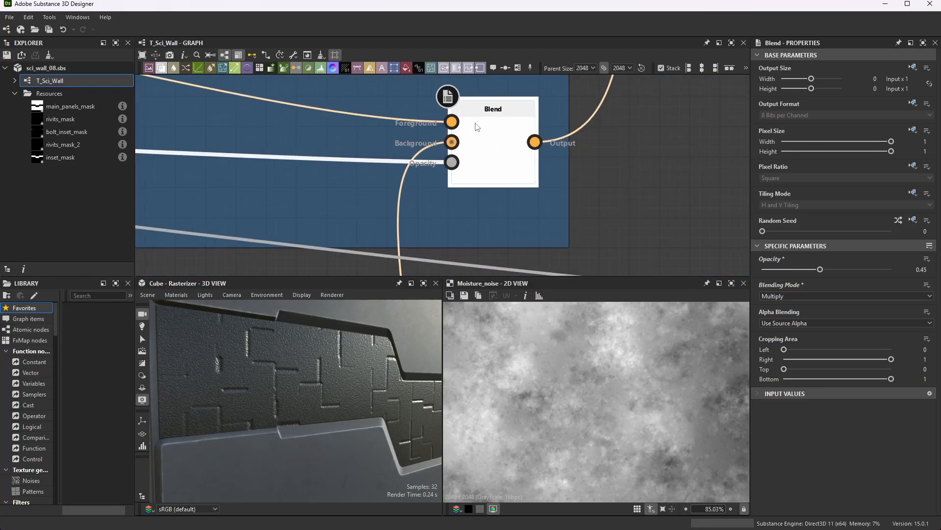
pyautogui.scroll(-6, 479, 126)
pyautogui.scroll(5, 452, 219)
pyautogui.scroll(-5, 463, 222)
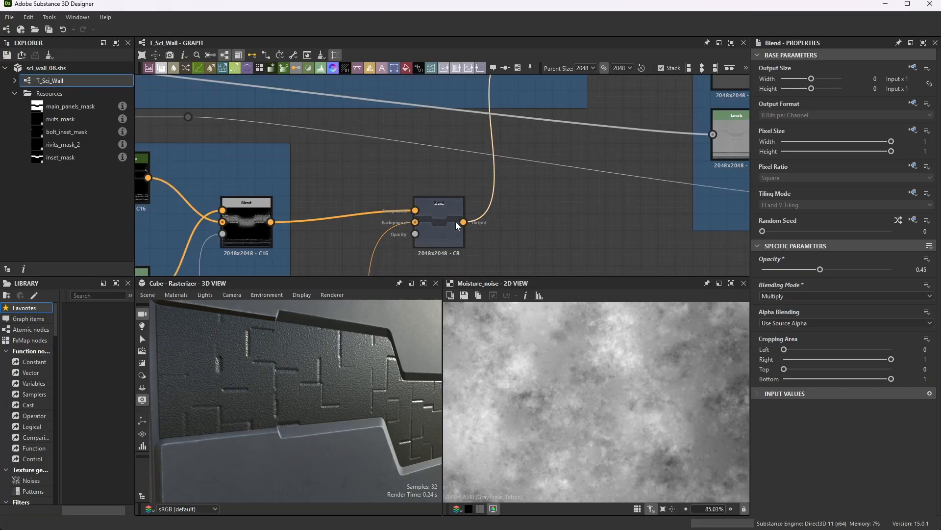
pyautogui.scroll(7, 477, 148)
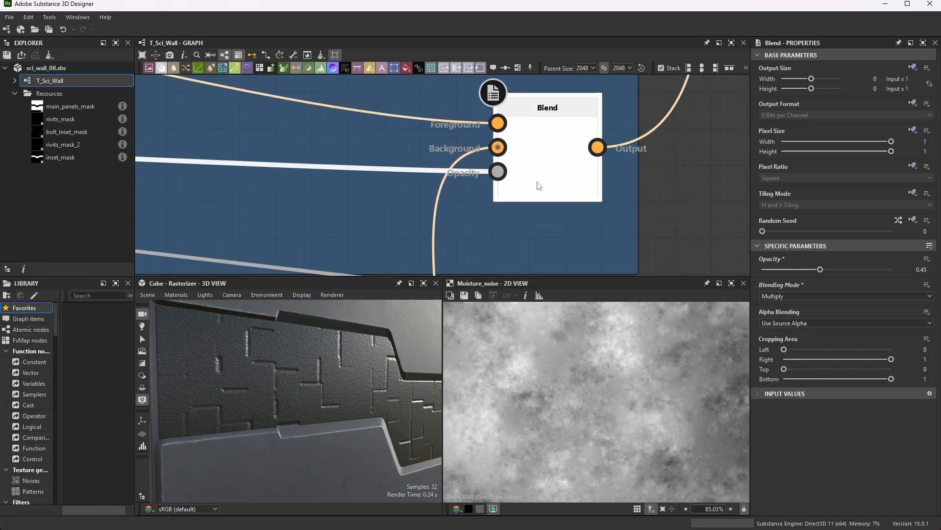
pyautogui.scroll(-3, 538, 172)
# - Preview the Dirt frame's last Blend node in a maximized 2D view, examine the result closely and restore the layout
pyautogui.doubleClick(540, 167)
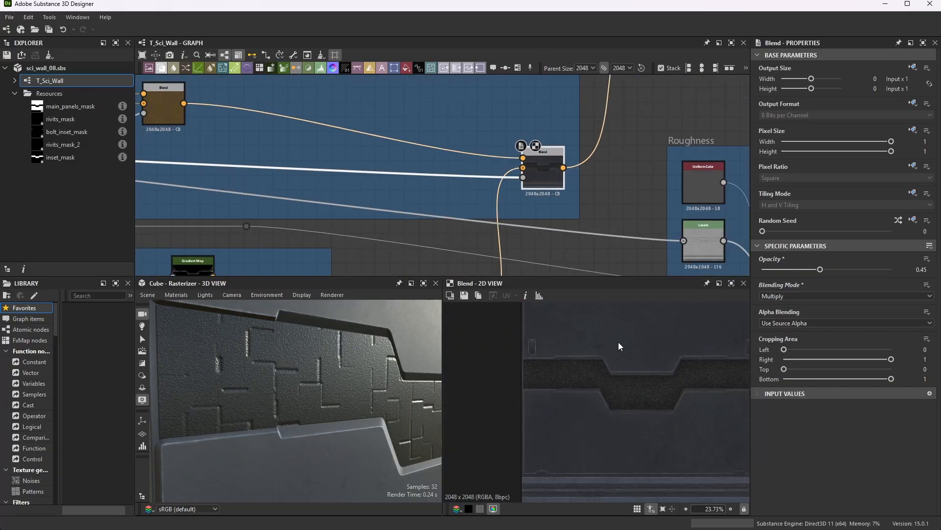
pyautogui.click(732, 283)
pyautogui.scroll(5, 564, 289)
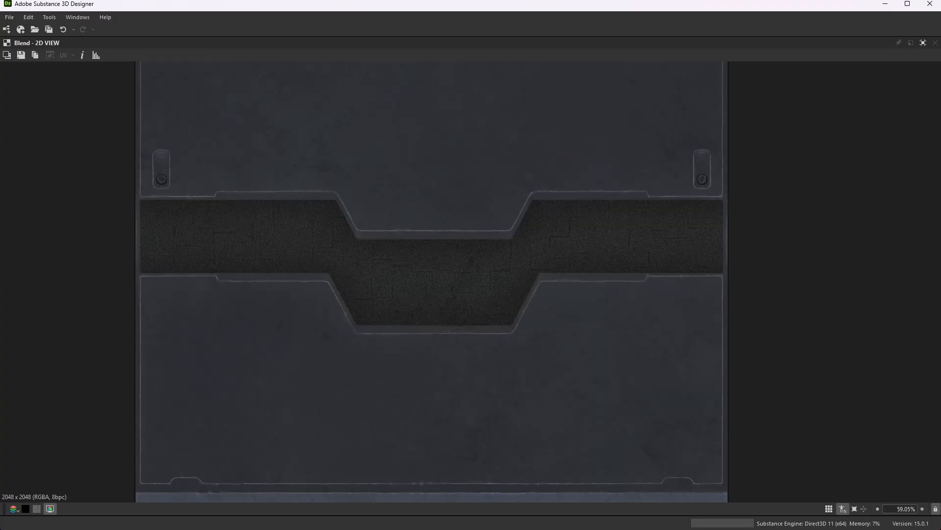
pyautogui.click(923, 43)
# - Preview the Levels node fed by the Dirt mask in the Roughness frame and show its level parameters as sliders
pyautogui.scroll(-3, 523, 182)
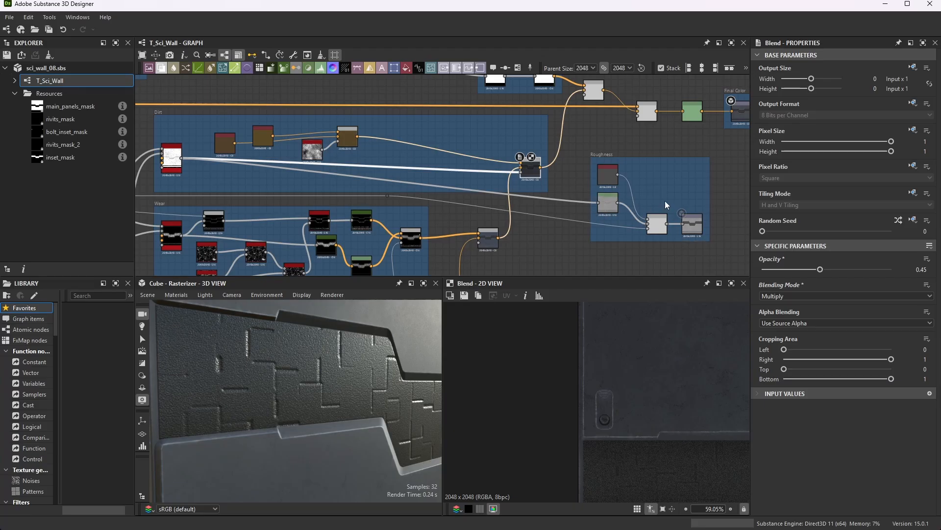
pyautogui.scroll(5, 172, 156)
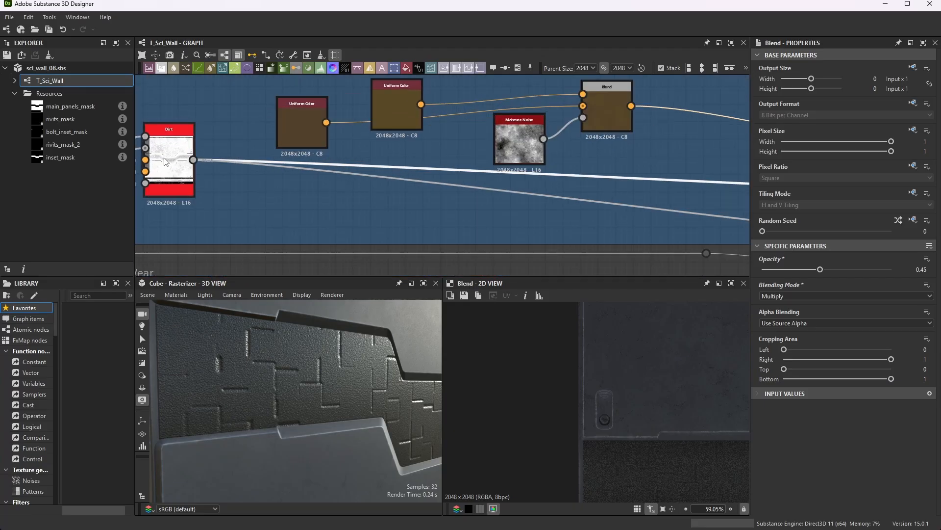
pyautogui.scroll(-5, 188, 147)
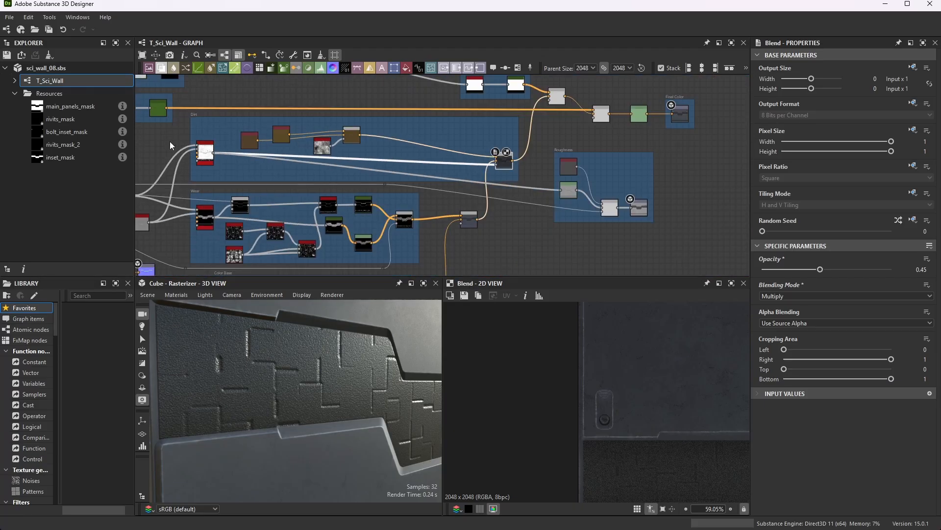
pyautogui.scroll(6, 566, 189)
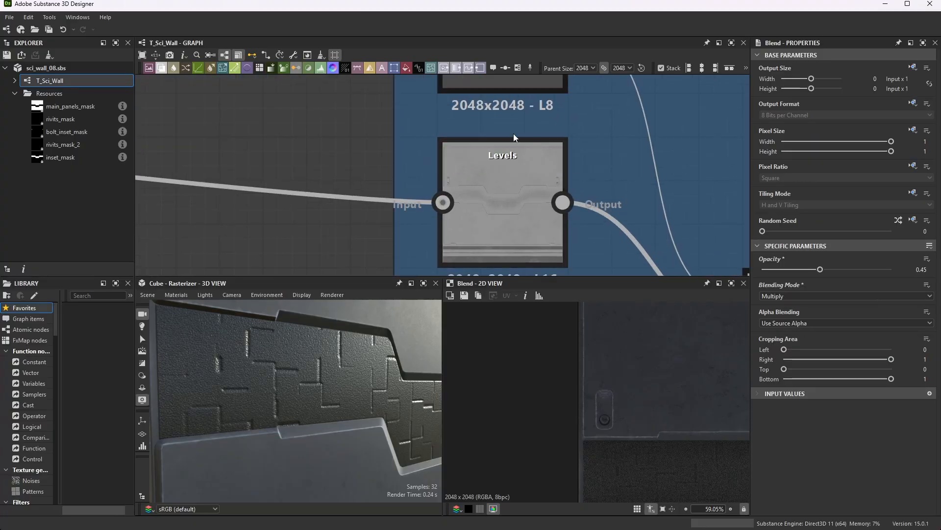
pyautogui.click(529, 159)
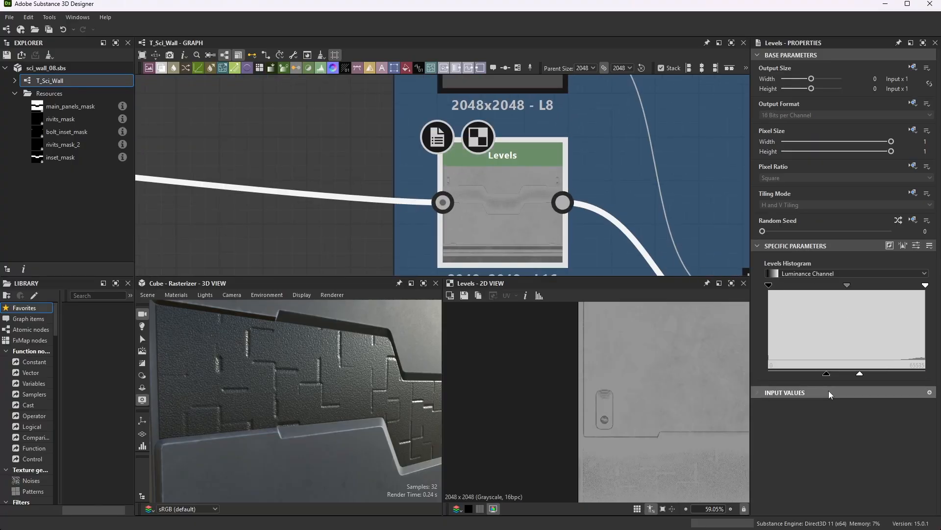
pyautogui.click(915, 244)
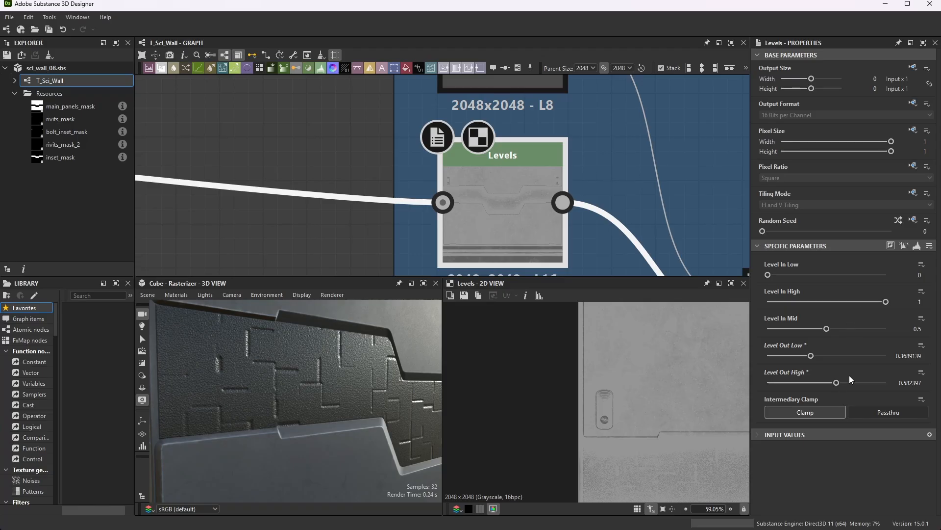
# - Compare the Levels node's slider and histogram displays, leaving the histogram shown, and trace its output to the Blend node's background
pyautogui.click(917, 246)
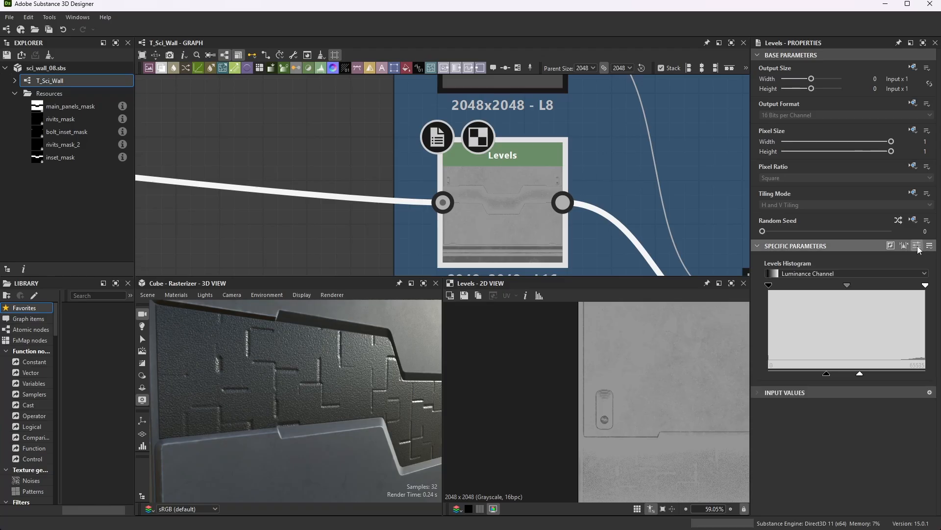
pyautogui.click(920, 246)
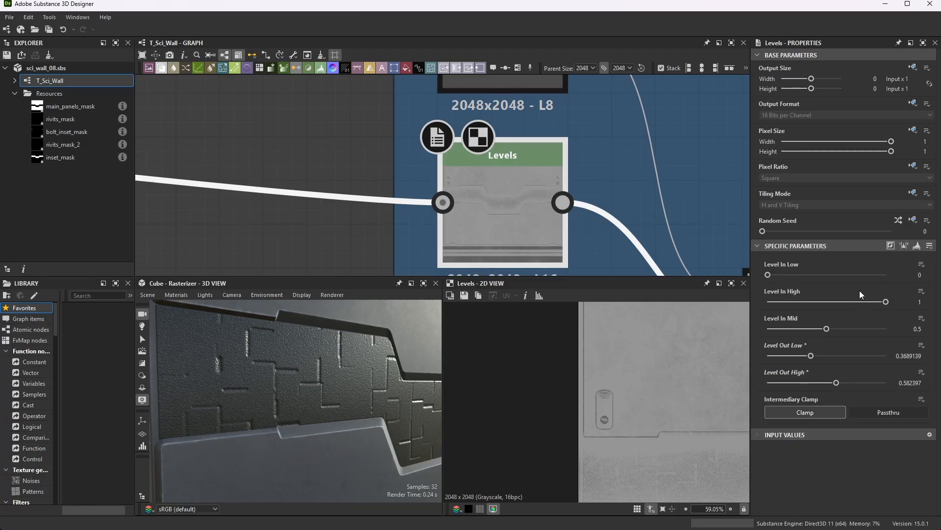
pyautogui.click(917, 246)
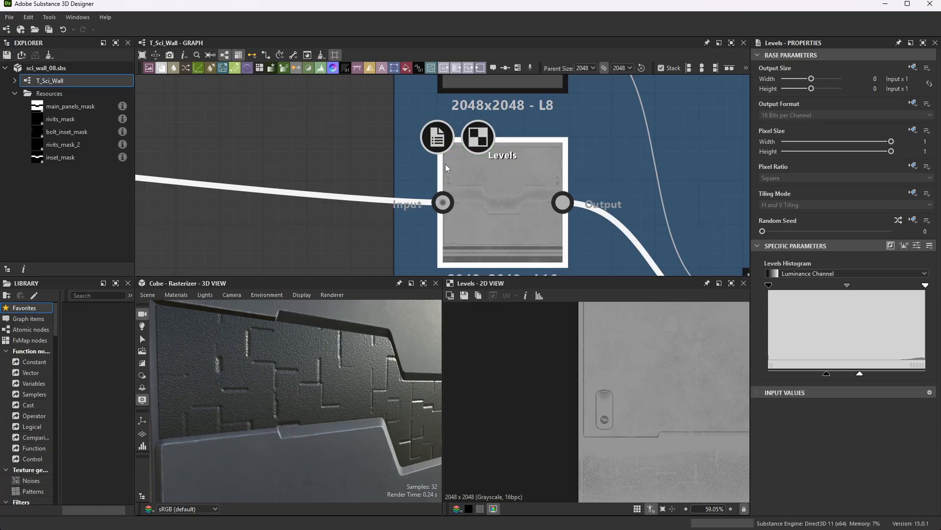
pyautogui.scroll(-5, 445, 163)
pyautogui.scroll(1, 516, 196)
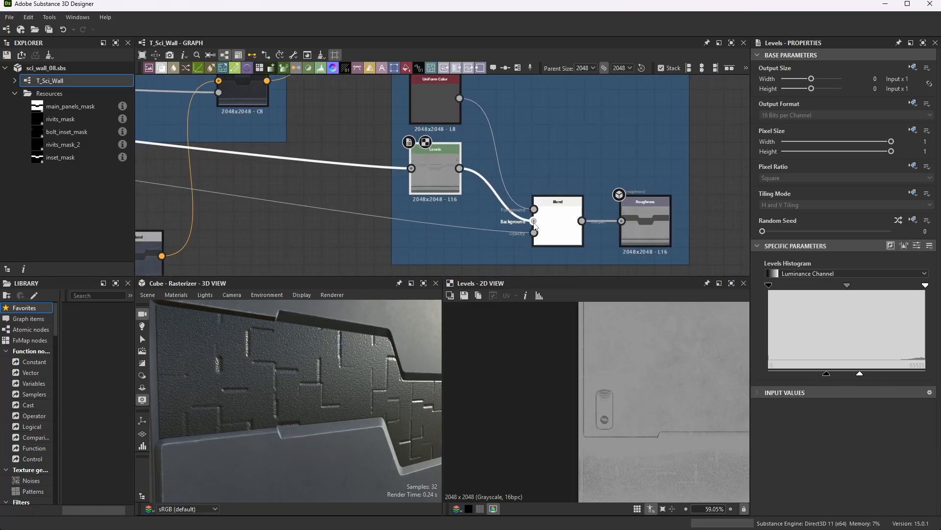
pyautogui.scroll(-2, 490, 215)
# - Preview the Uniform Color node in the Roughness frame and trace its output to the Blend node's foreground
pyautogui.scroll(7, 475, 159)
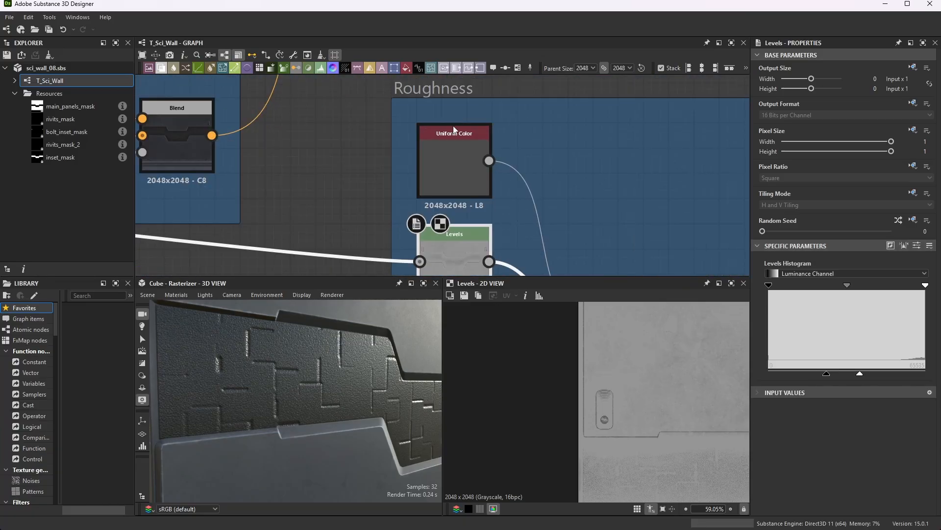
pyautogui.click(475, 161)
pyautogui.scroll(-6, 475, 159)
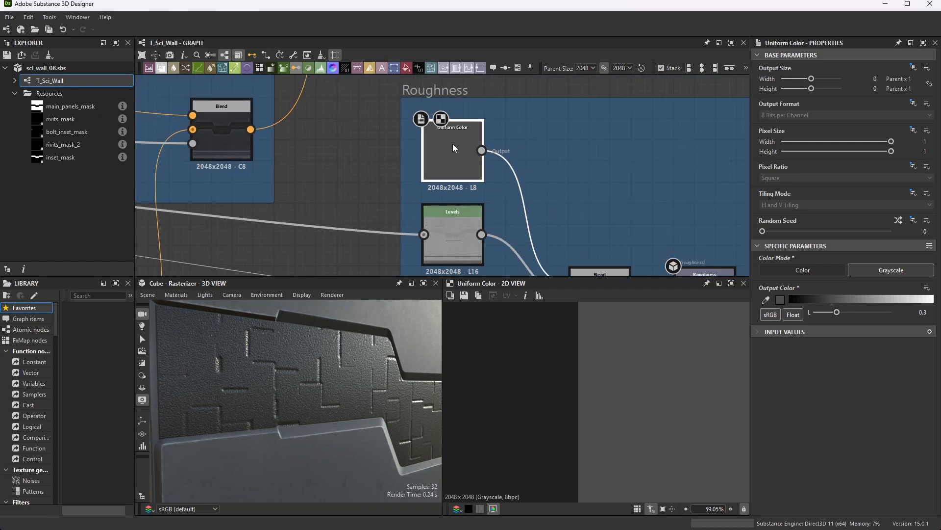
pyautogui.scroll(1, 493, 181)
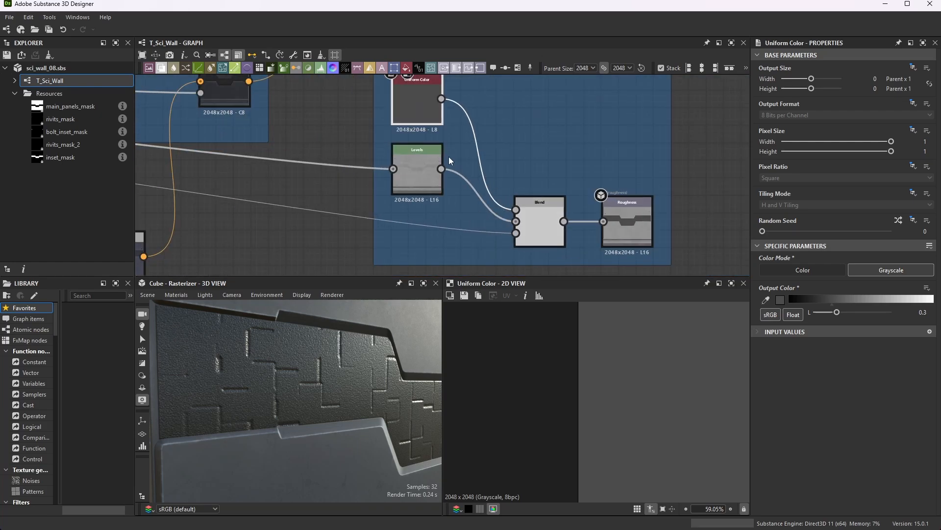
pyautogui.scroll(1, 533, 216)
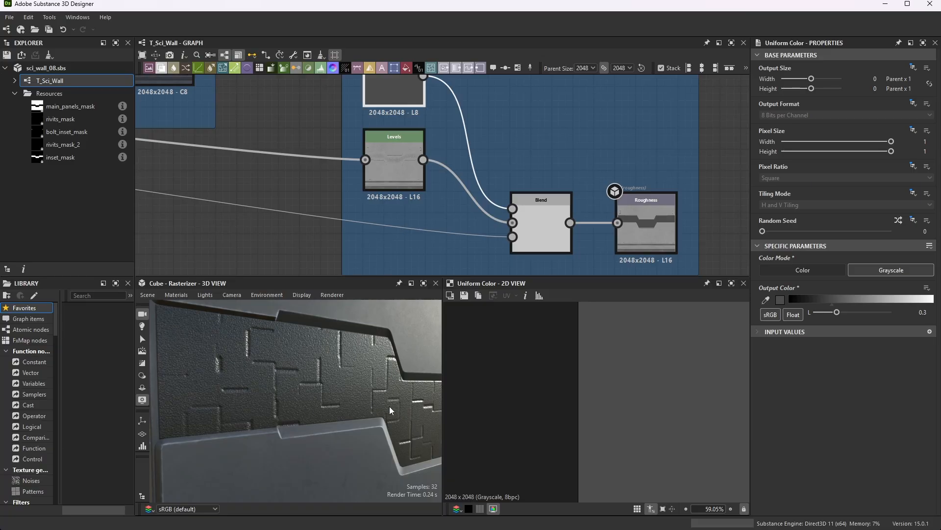
# - Inspect the Uniform Color node's grayscale output colour in the Color Editor and close the editor
pyautogui.moveTo(426, 108); pyautogui.dragTo(432, 157, button='middle')
pyautogui.scroll(-3, 432, 157)
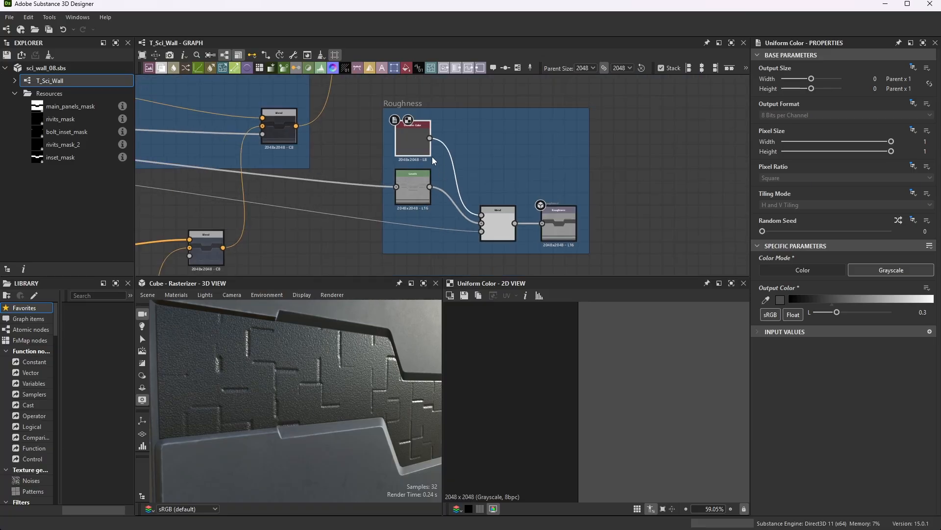
pyautogui.scroll(3, 431, 157)
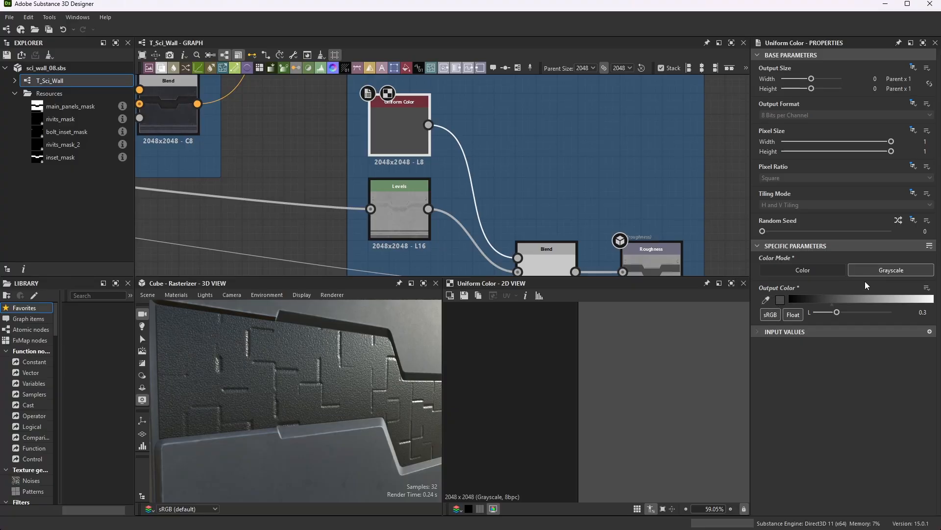
pyautogui.click(780, 300)
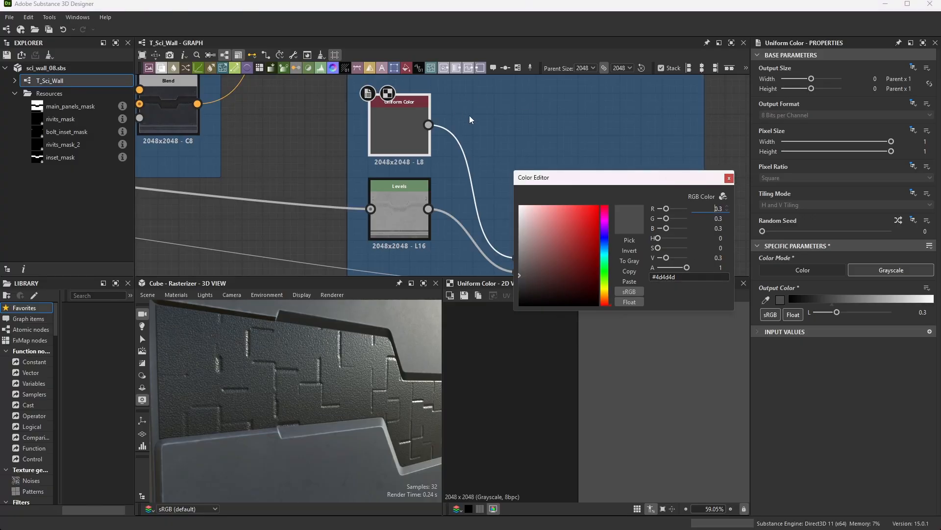
pyautogui.click(729, 178)
# - Trace the opacity connection of the Roughness frame's Blend node back to the Inset Mask bitmap
pyautogui.scroll(-3, 570, 157)
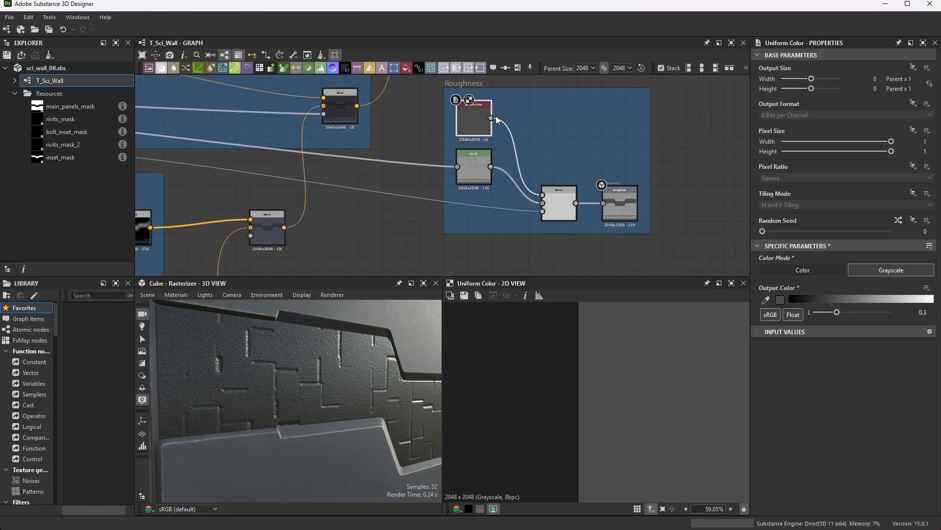
pyautogui.scroll(-4, 596, 213)
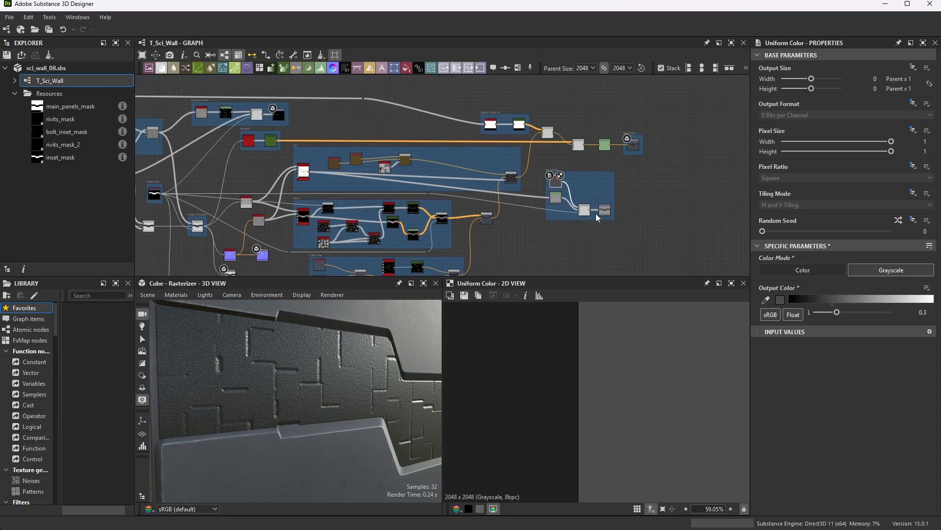
pyautogui.scroll(4, 174, 198)
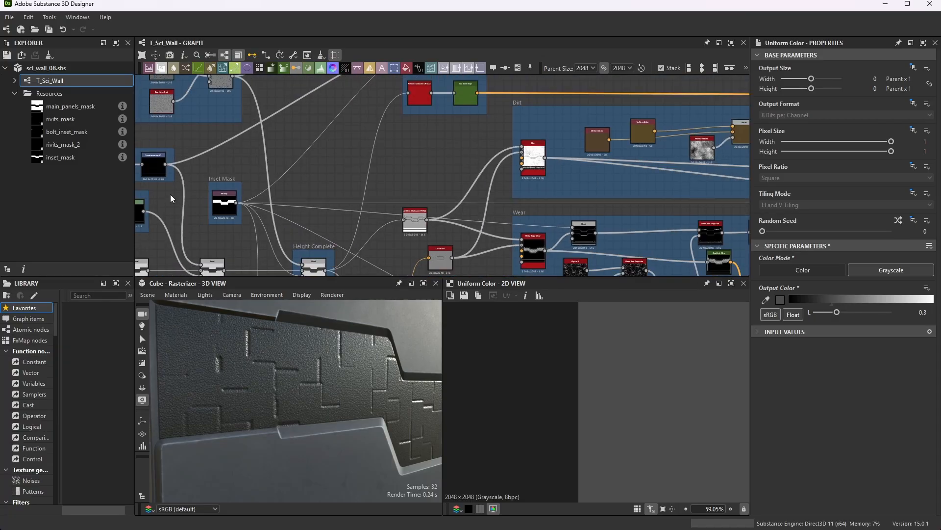
pyautogui.scroll(3, 171, 199)
pyautogui.scroll(-3, 262, 186)
pyautogui.scroll(6, 265, 190)
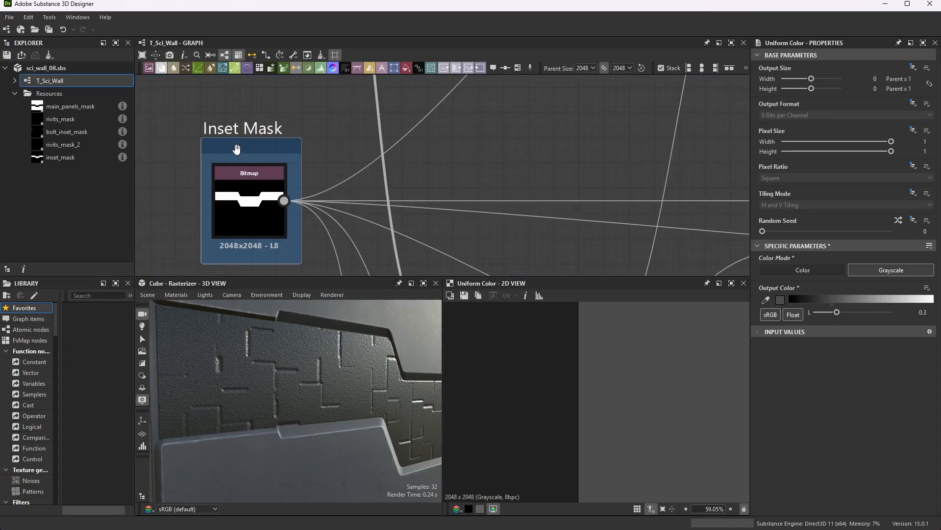
pyautogui.scroll(-6, 223, 169)
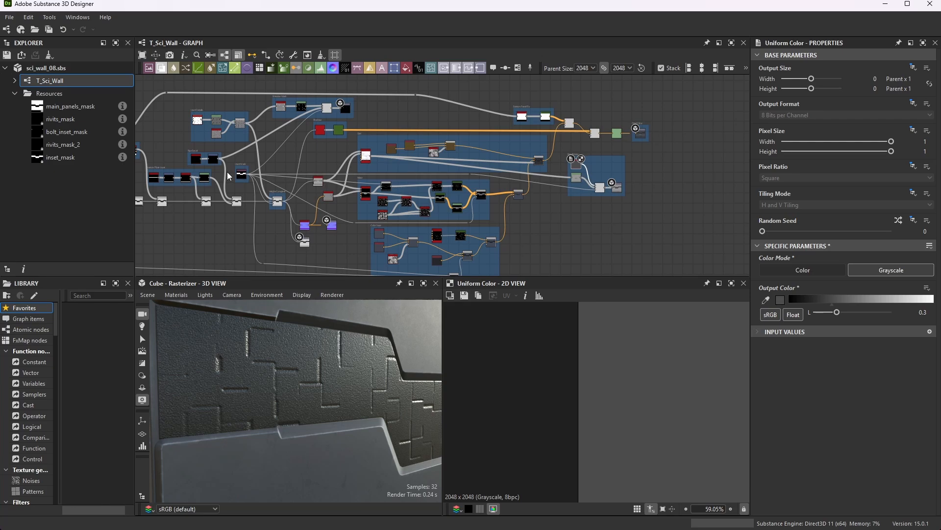
pyautogui.scroll(6, 613, 185)
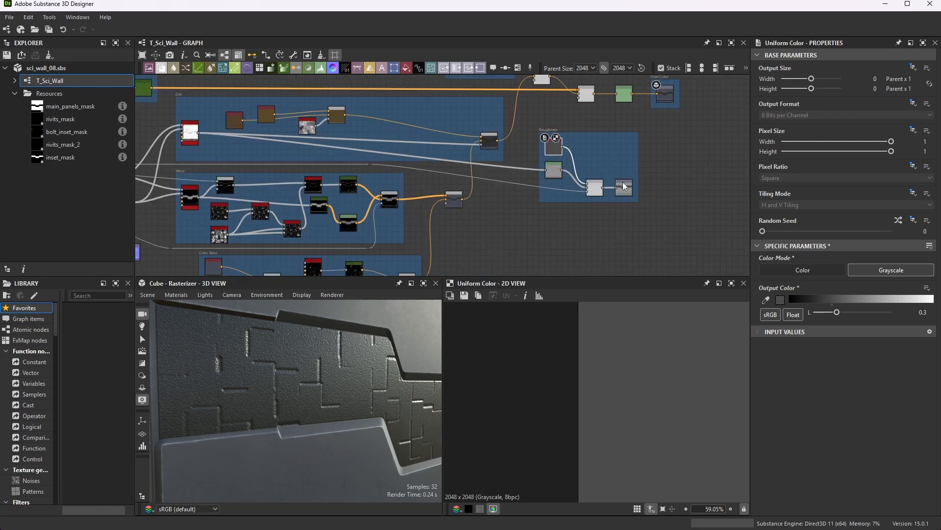
# - Review the Roughness frame's Blend node settings, then preview the Roughness output node and examine the full map in the 2D view
pyautogui.click(535, 204)
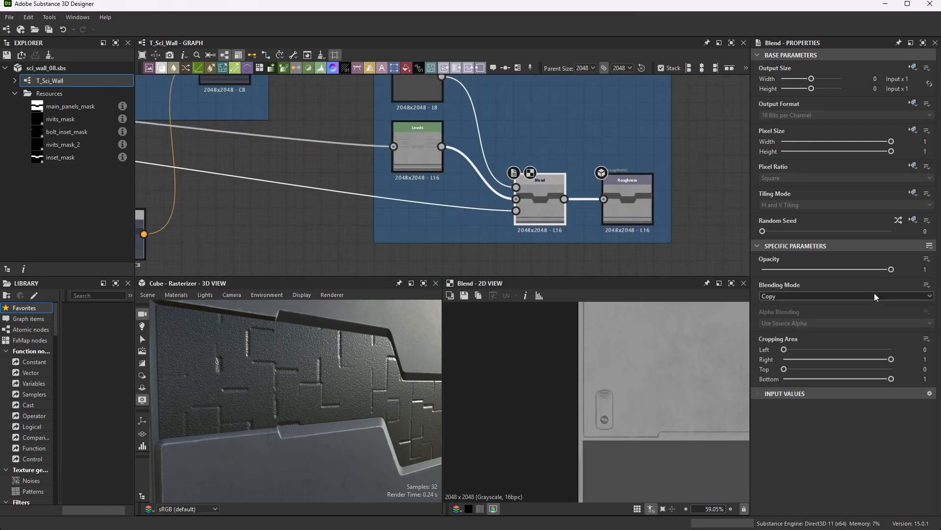
pyautogui.scroll(3, 616, 176)
pyautogui.click(615, 178)
pyautogui.scroll(-5, 644, 349)
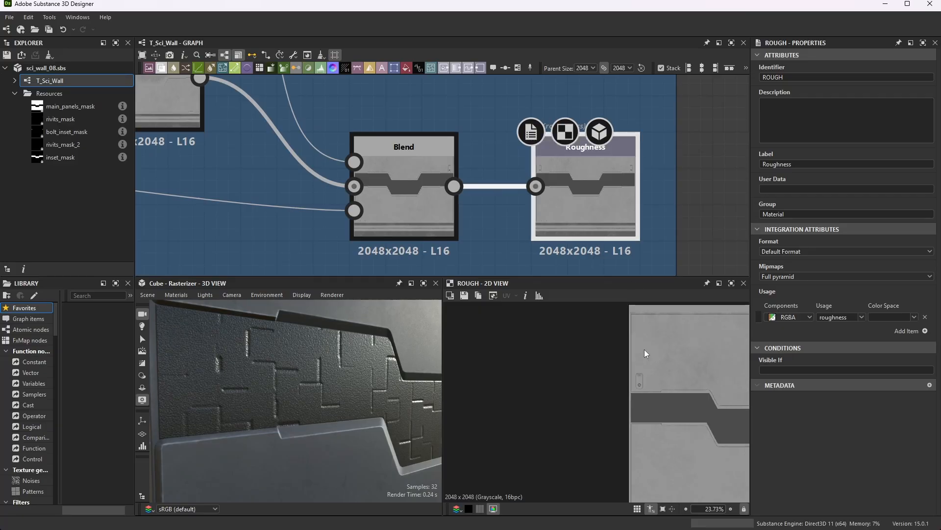
pyautogui.scroll(3, 631, 393)
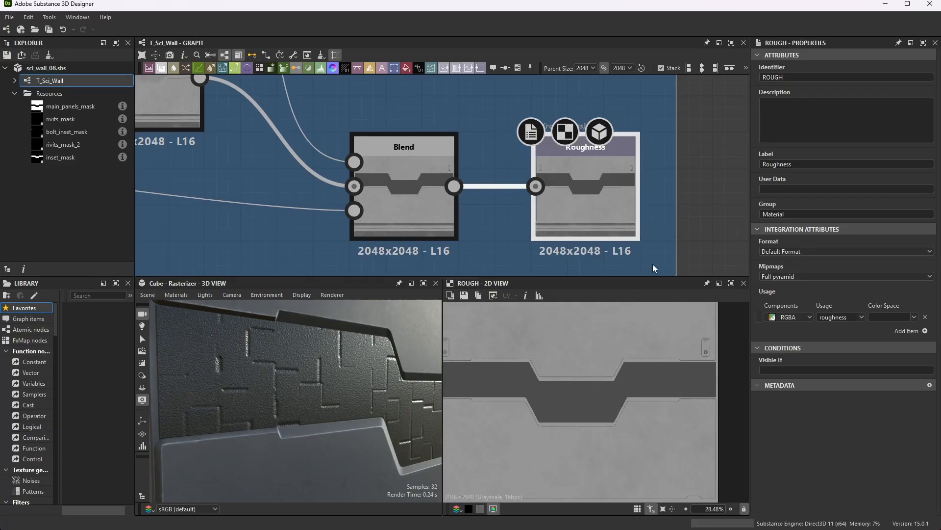
pyautogui.scroll(-1, 613, 198)
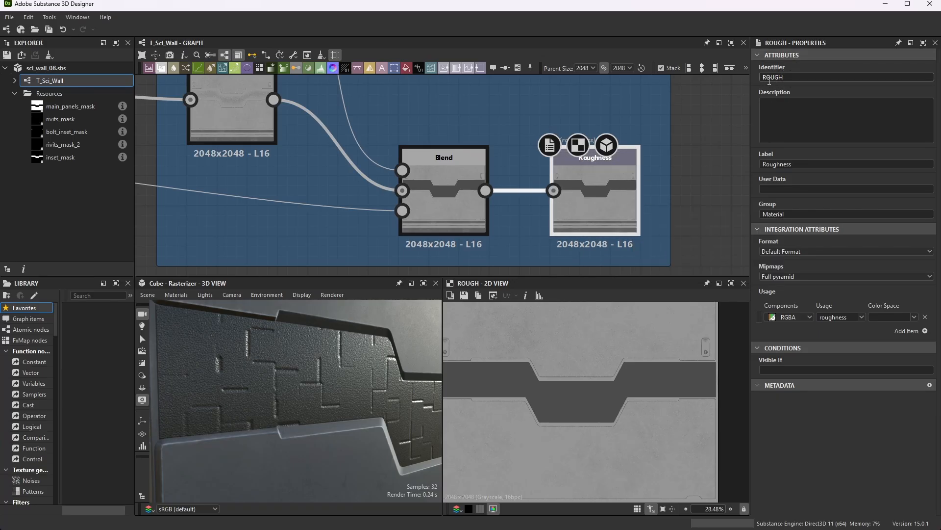
# - Trace the Dirt frame's mask connections to its last Blend node and to the Levels node in the Roughness frame
pyautogui.scroll(-3, 582, 216)
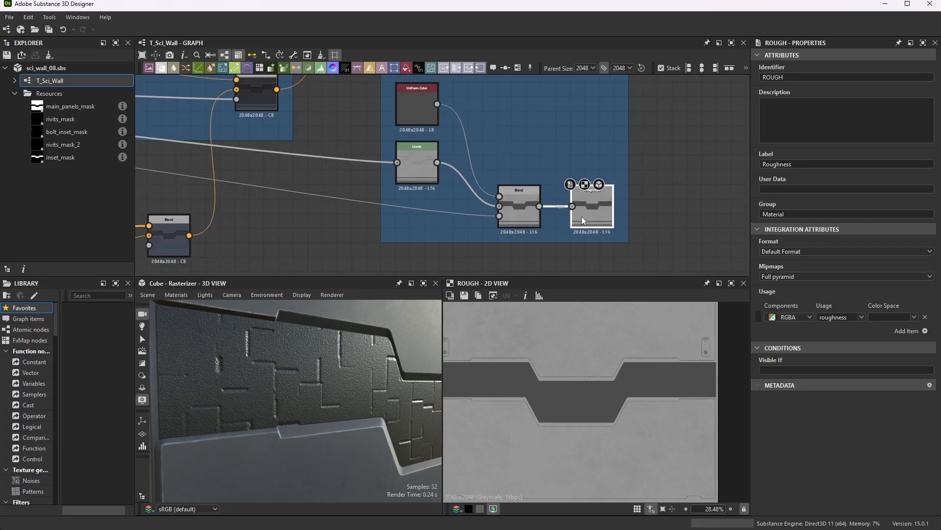
pyautogui.scroll(-2, 483, 166)
pyautogui.scroll(-2, 458, 210)
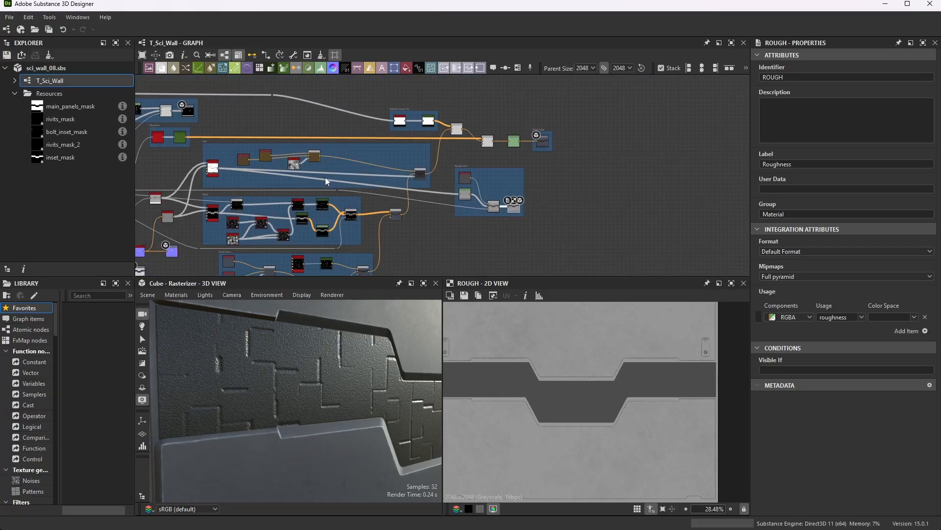
pyautogui.scroll(3, 205, 149)
pyautogui.scroll(-2, 343, 160)
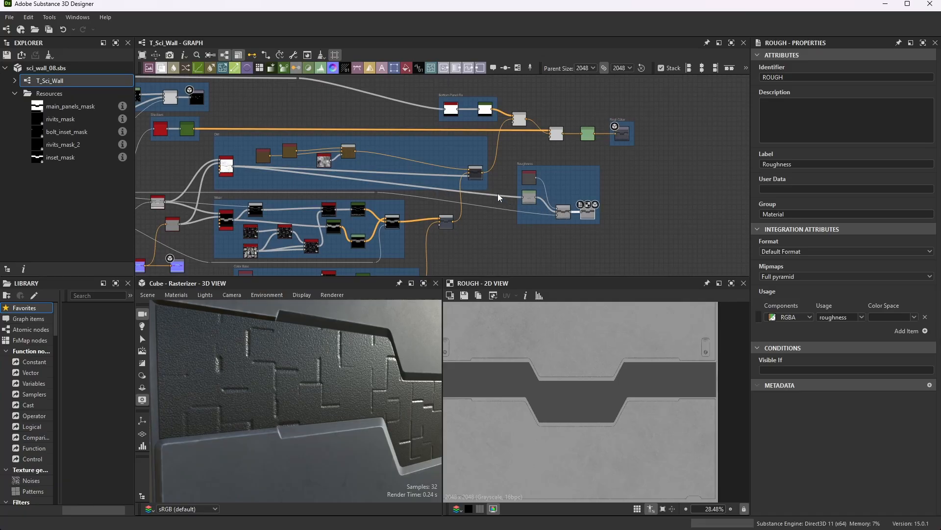
pyautogui.scroll(-1, 501, 196)
pyautogui.scroll(-1, 404, 149)
pyautogui.scroll(1, 493, 160)
pyautogui.scroll(1, 483, 167)
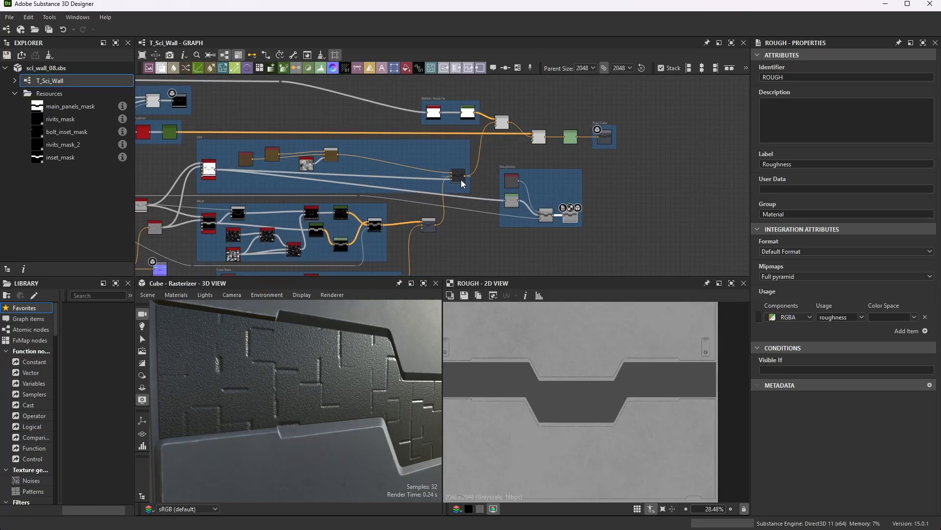
# - Preview the Dirt frame's last Blend node and examine the lower panel area and the whole texture in the 2D view
pyautogui.scroll(1, 433, 137)
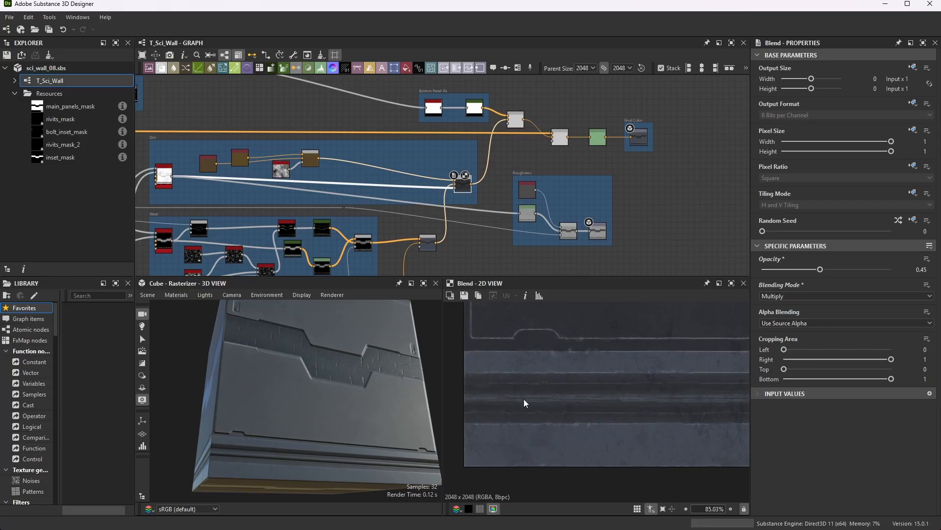
pyautogui.scroll(-5, 622, 401)
pyautogui.scroll(3, 625, 461)
pyautogui.scroll(-3, 623, 446)
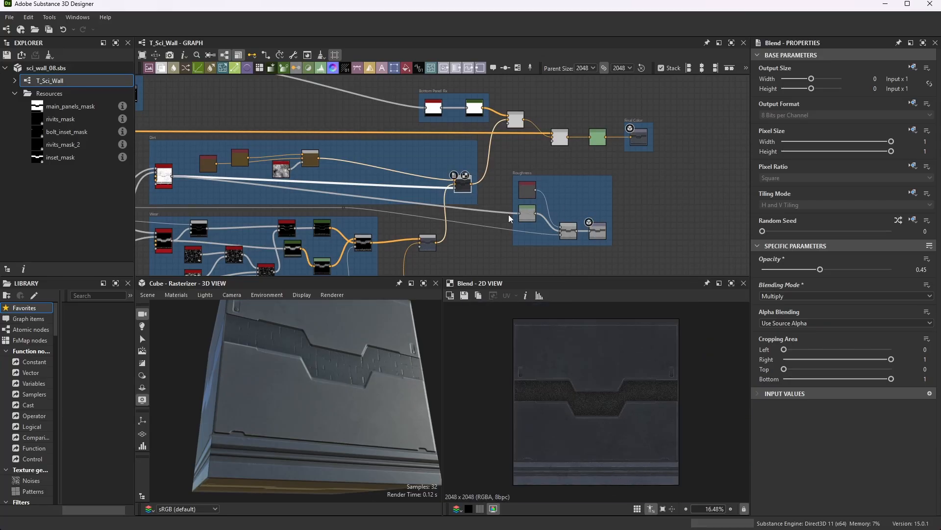
# - Trace the mask link between the Bottom Plate frame's Transformation 2D node and the bottom panel nodes that feed the final colour
pyautogui.moveTo(290, 170); pyautogui.dragTo(357, 183, button='middle')
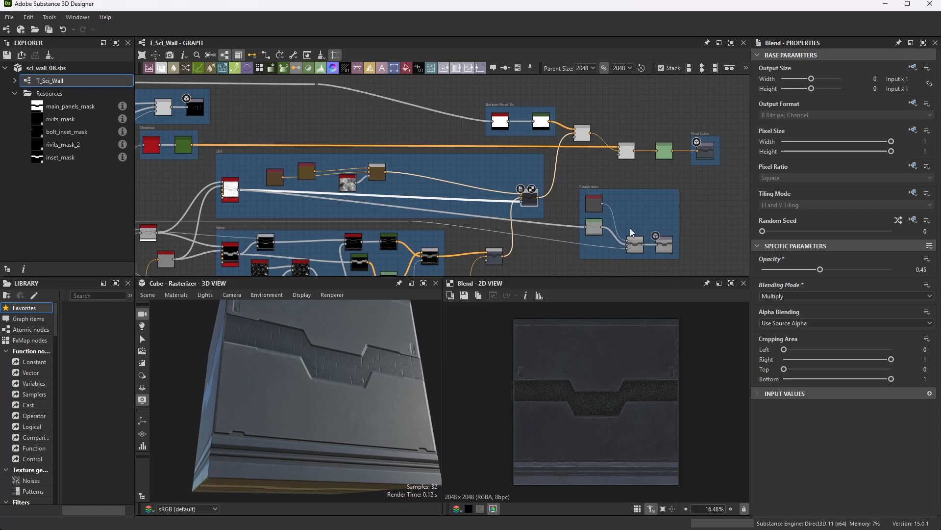
pyautogui.scroll(-1, 606, 224)
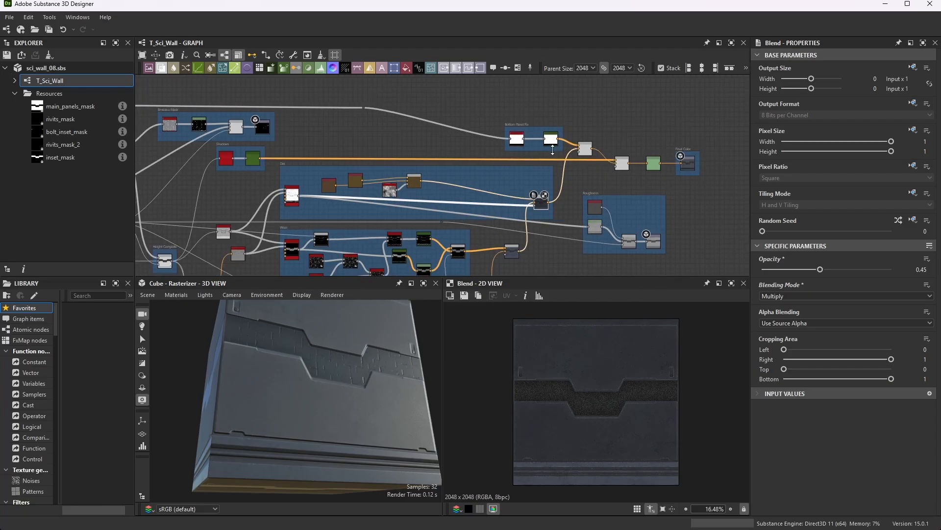
pyautogui.scroll(-1, 548, 149)
pyautogui.scroll(-1, 583, 141)
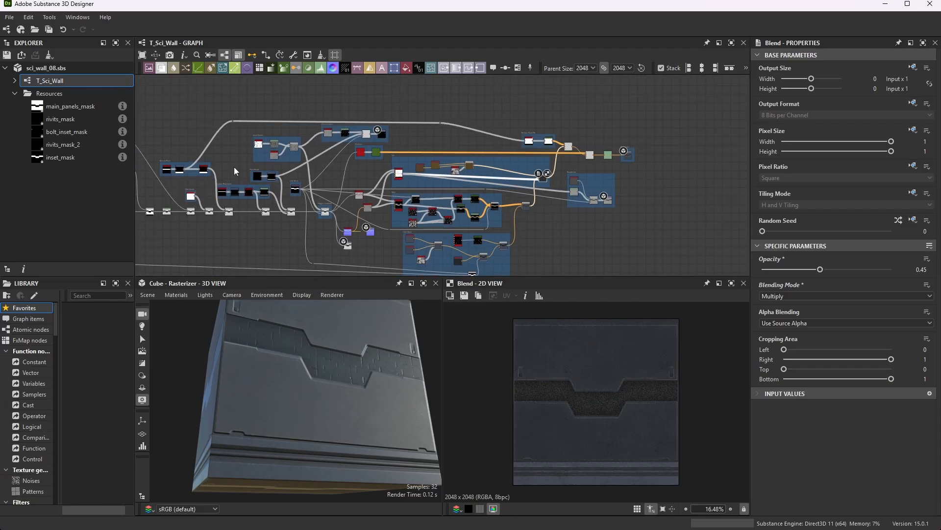
pyautogui.scroll(5, 559, 138)
pyautogui.scroll(-7, 392, 142)
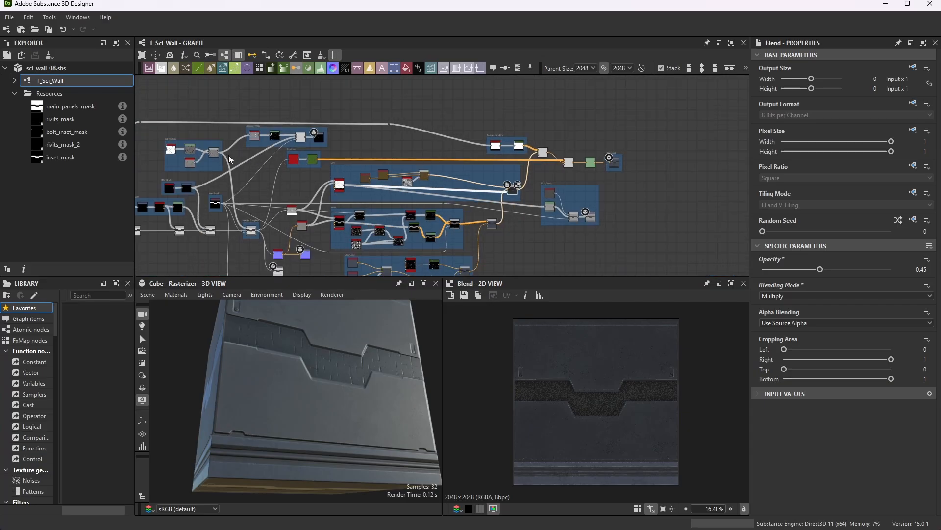
pyautogui.scroll(10, 213, 169)
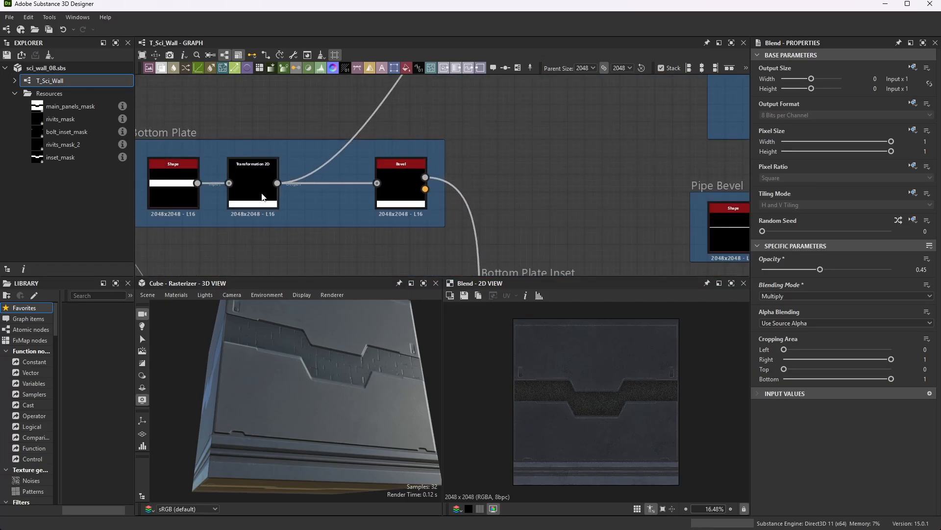
pyautogui.scroll(-5, 257, 209)
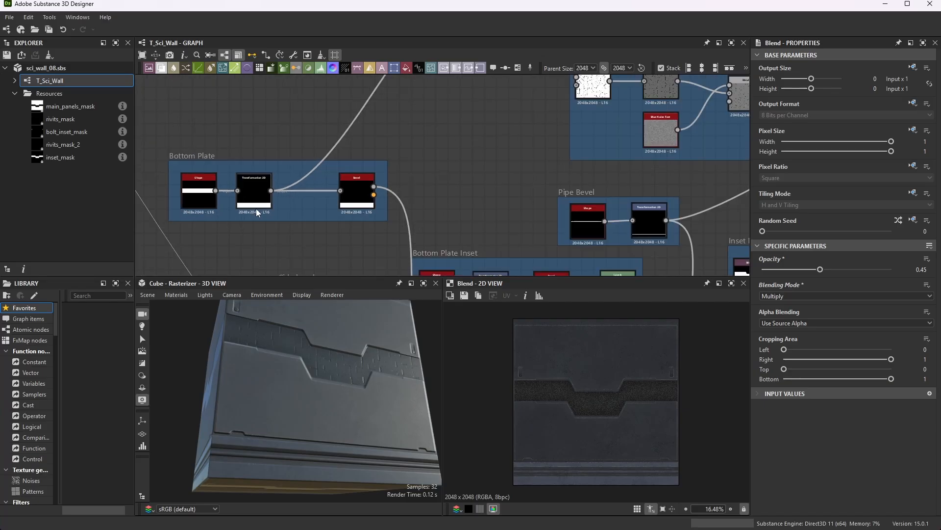
pyautogui.scroll(-4, 266, 198)
pyautogui.scroll(6, 258, 196)
pyautogui.scroll(-7, 293, 210)
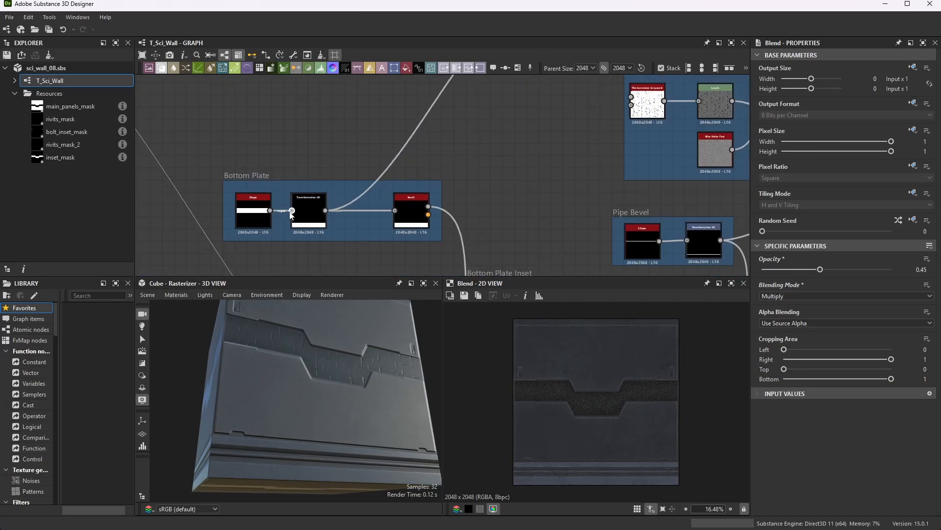
pyautogui.scroll(-3, 584, 149)
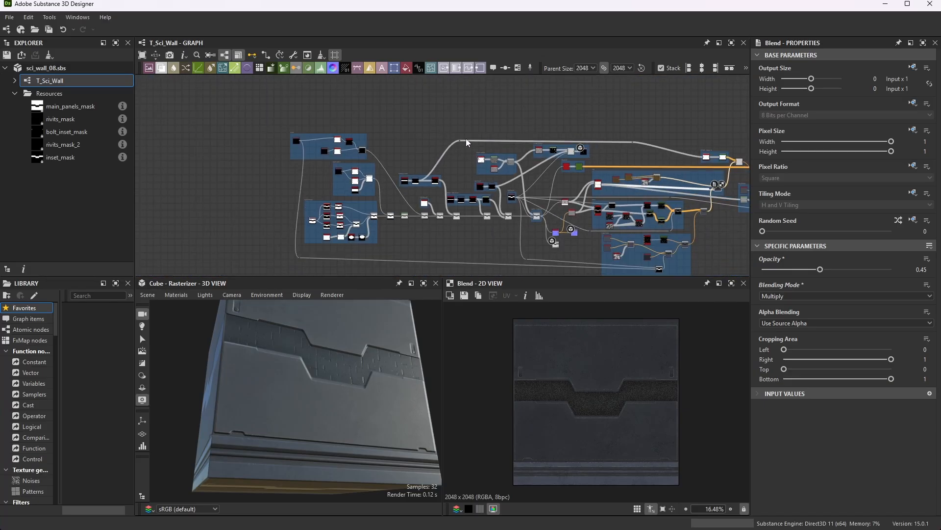
# - Preview the Invert Grayscale node and the Gradient Map node of the Bottom Panel Fix frame in the 2D view
pyautogui.scroll(4, 703, 155)
pyautogui.scroll(8, 708, 152)
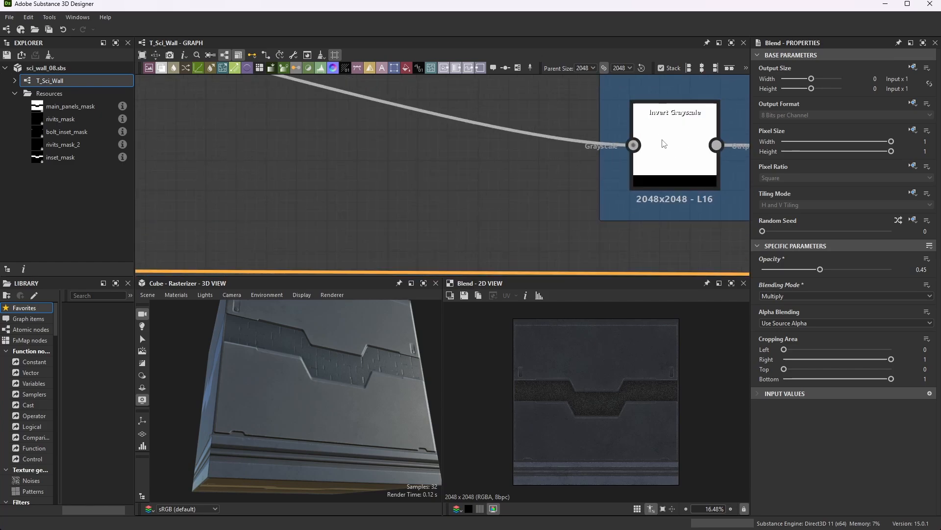
pyautogui.click(686, 132)
pyautogui.scroll(-3, 460, 173)
pyautogui.scroll(2, 454, 182)
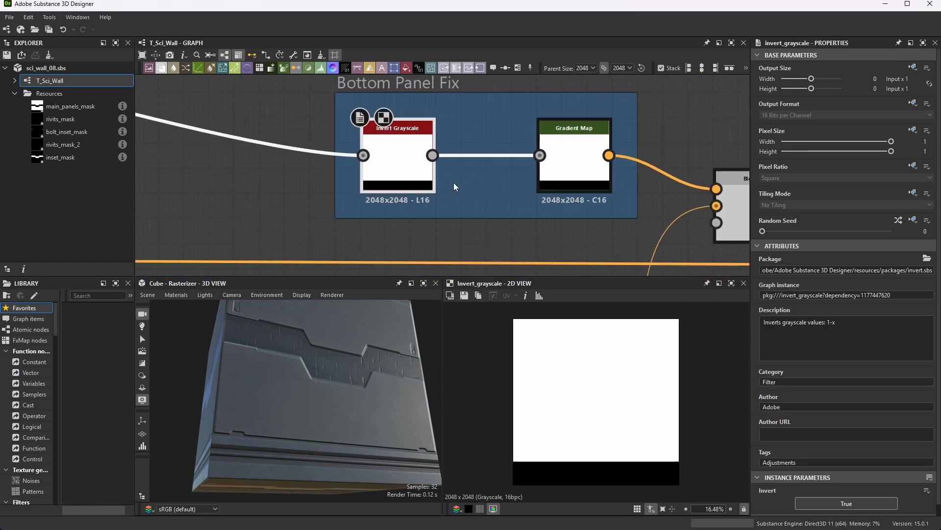
pyautogui.scroll(1, 404, 214)
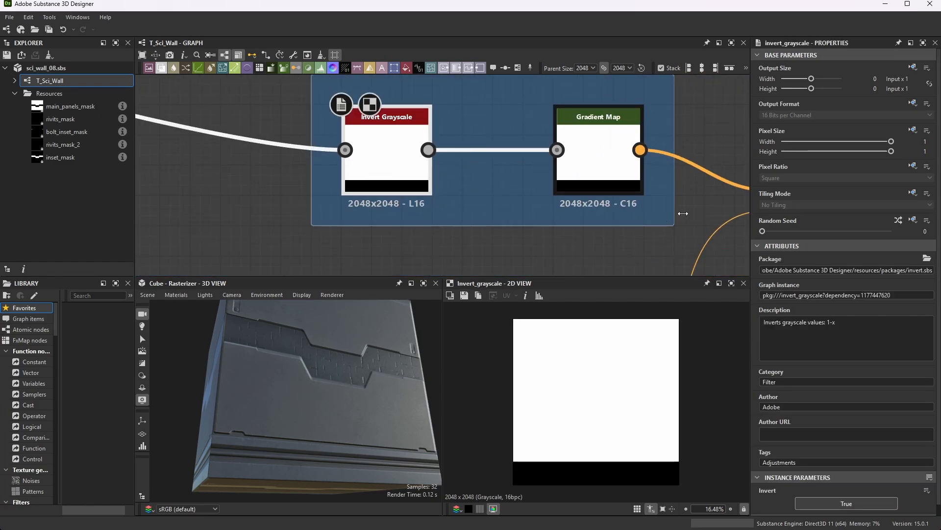
pyautogui.scroll(-2, 441, 147)
pyautogui.click(533, 130)
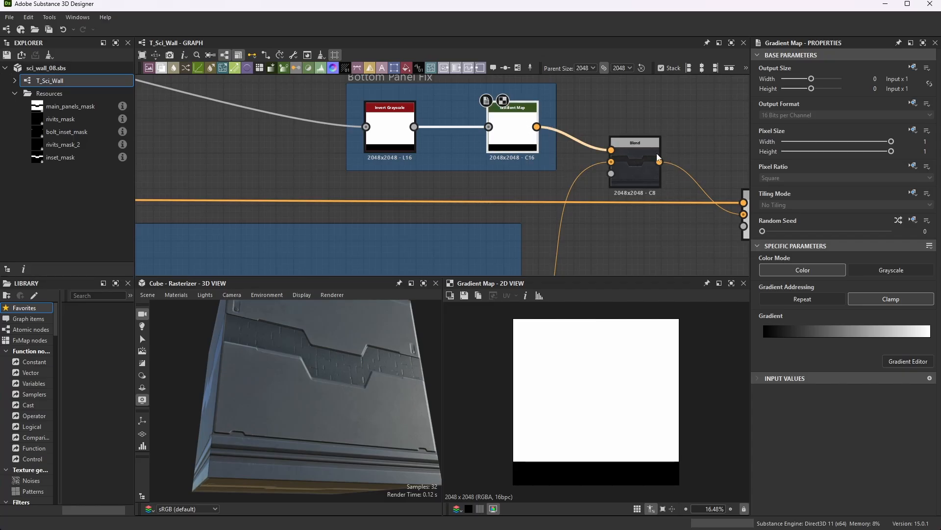
# - Preview the Blend node fed by the Bottom Panel Fix frame and review its inputs, opacity and blending mode
pyautogui.click(639, 170)
pyautogui.scroll(2, 674, 188)
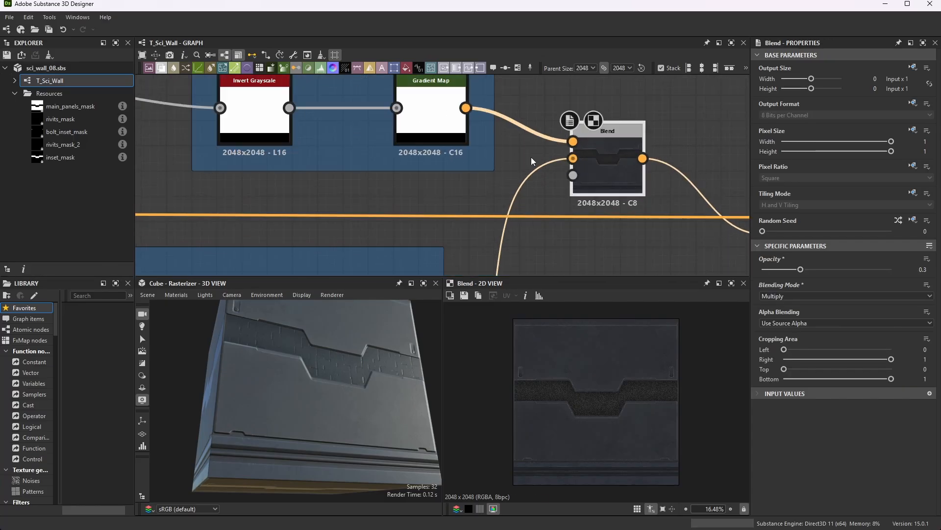
pyautogui.scroll(-5, 573, 132)
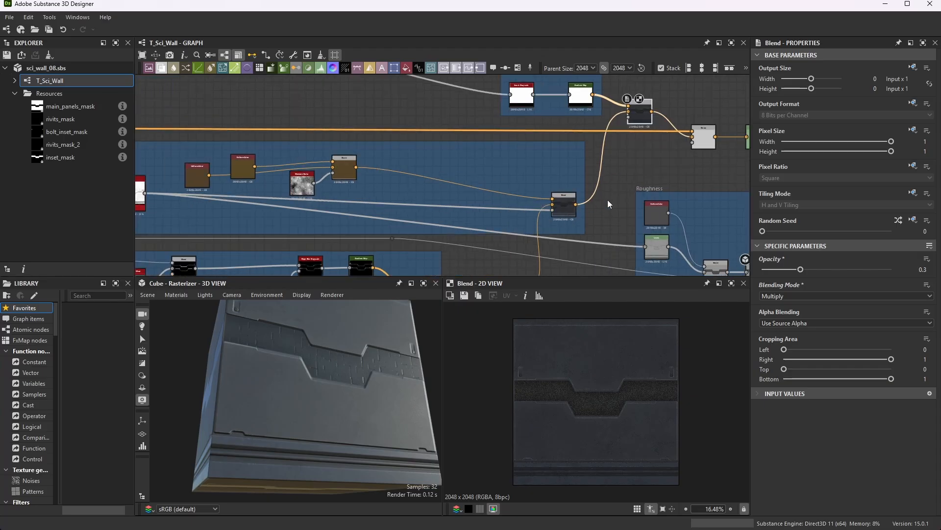
pyautogui.scroll(5, 603, 132)
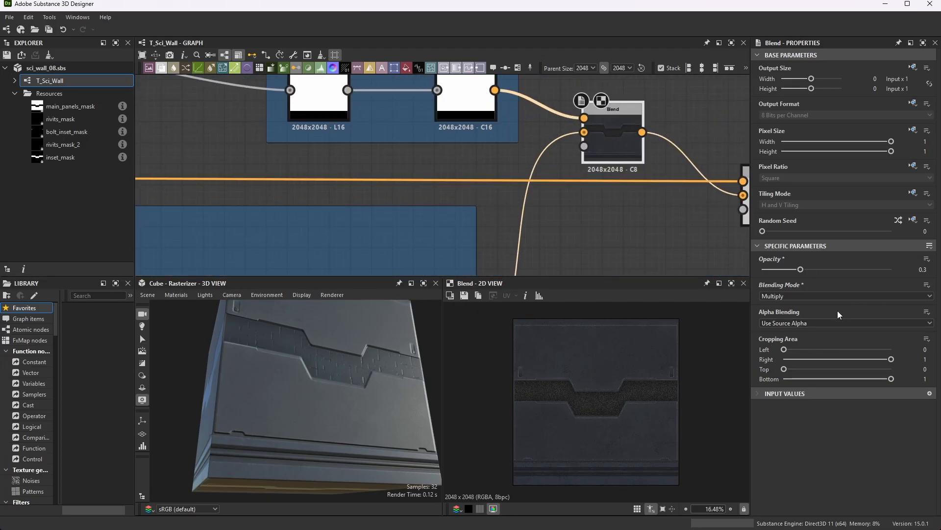
pyautogui.scroll(-1, 517, 130)
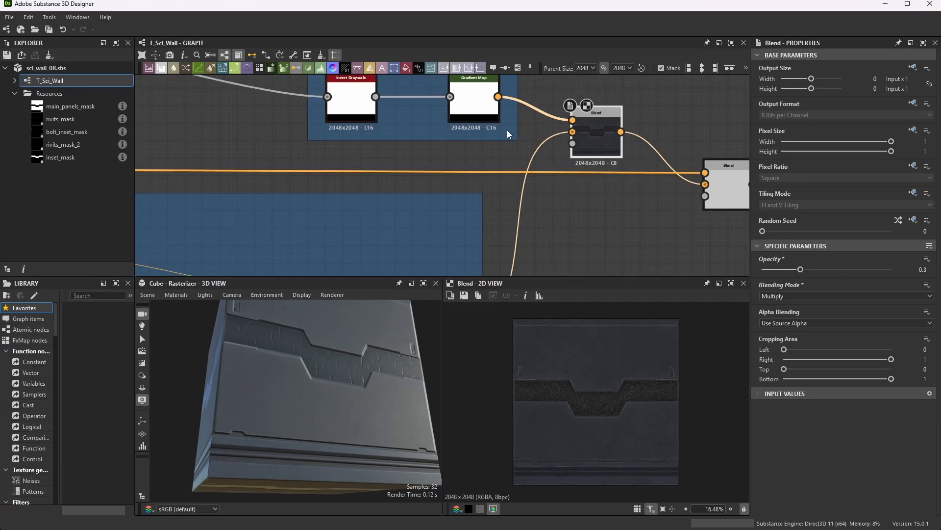
# - Preview the final Blend node just before the Levels node and review its inputs and blending settings
pyautogui.scroll(-2, 507, 131)
pyautogui.scroll(4, 615, 153)
pyautogui.click(614, 156)
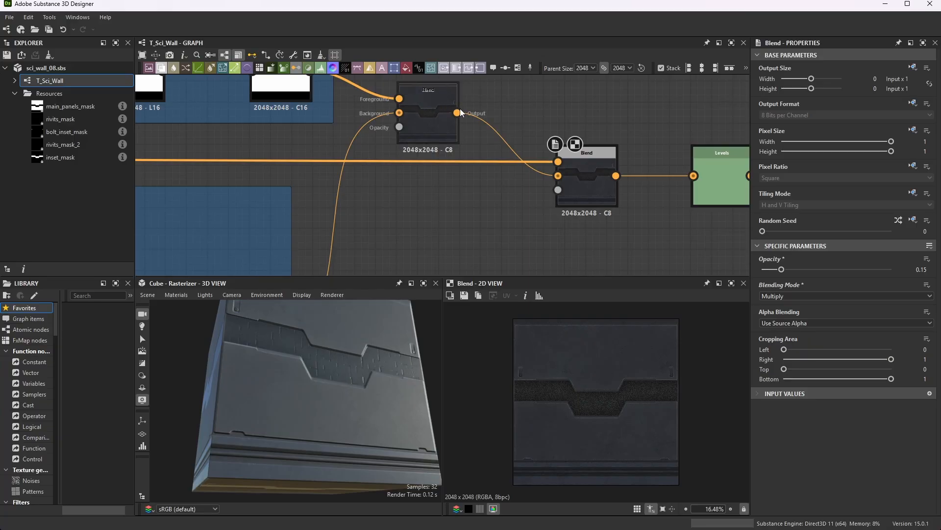
pyautogui.click(596, 161)
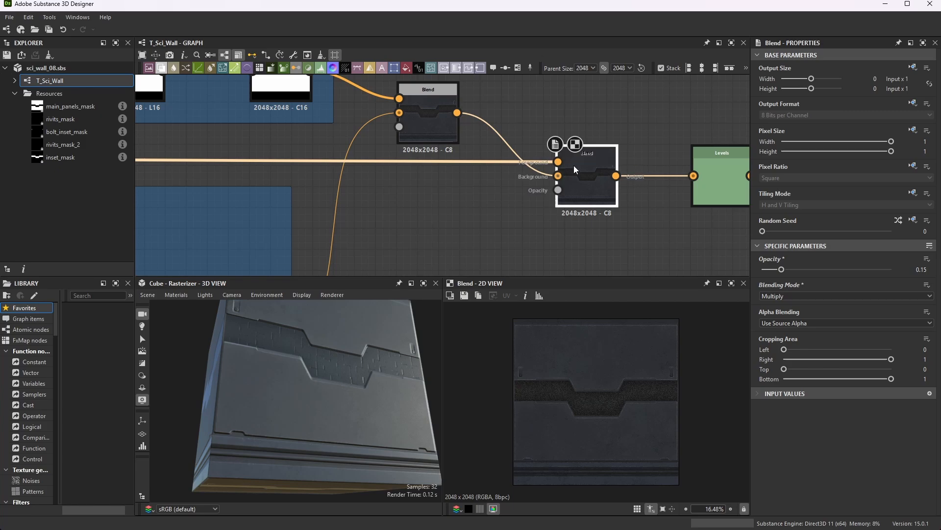
# - Trace the Height Complete frame's output to the Shadows frame's Ambient Occlusion (RTAO) node and preview the Gradient Map beside it
pyautogui.scroll(-6, 573, 166)
pyautogui.scroll(10, 331, 222)
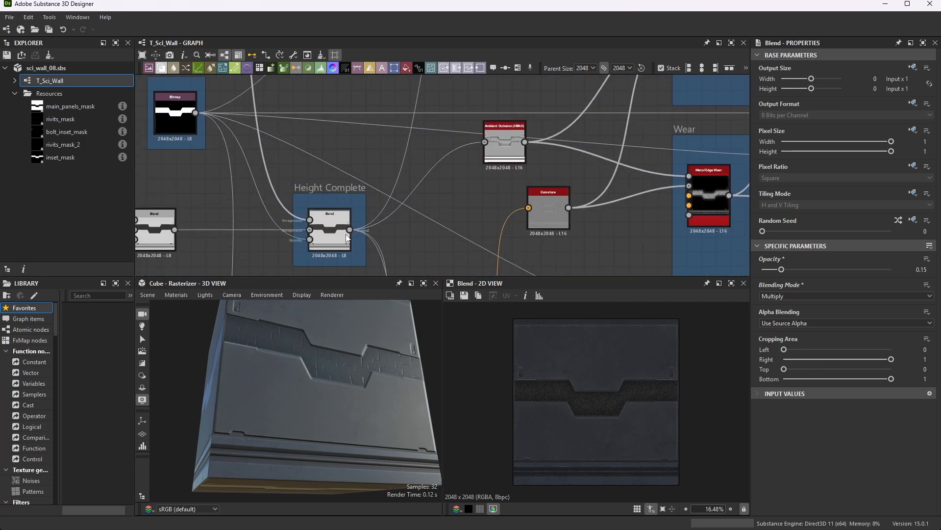
pyautogui.scroll(-5, 387, 198)
pyautogui.scroll(10, 438, 97)
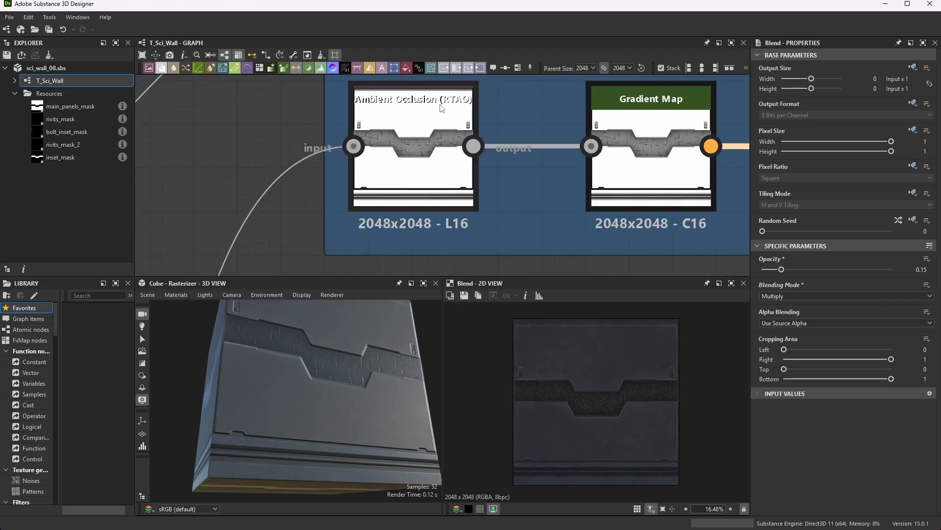
pyautogui.scroll(-5, 439, 167)
pyautogui.scroll(4, 496, 137)
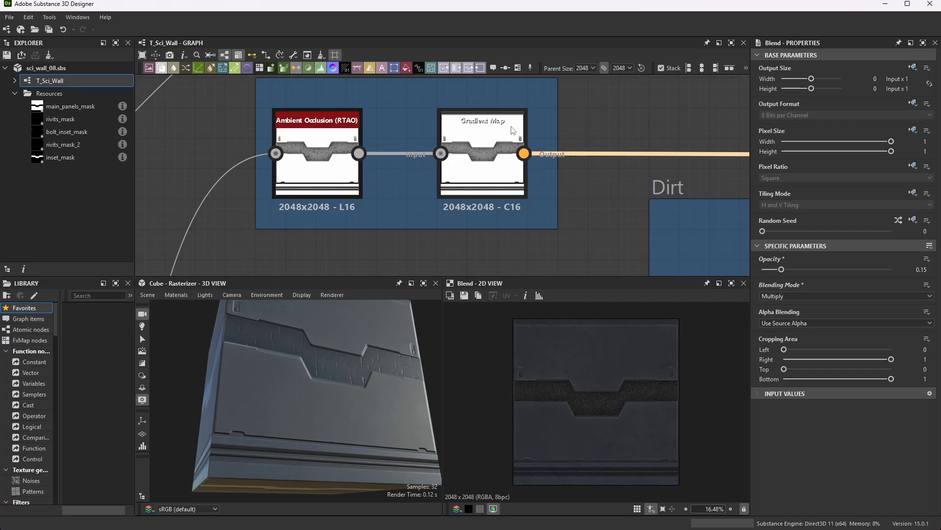
pyautogui.doubleClick(497, 137)
pyautogui.scroll(-5, 671, 165)
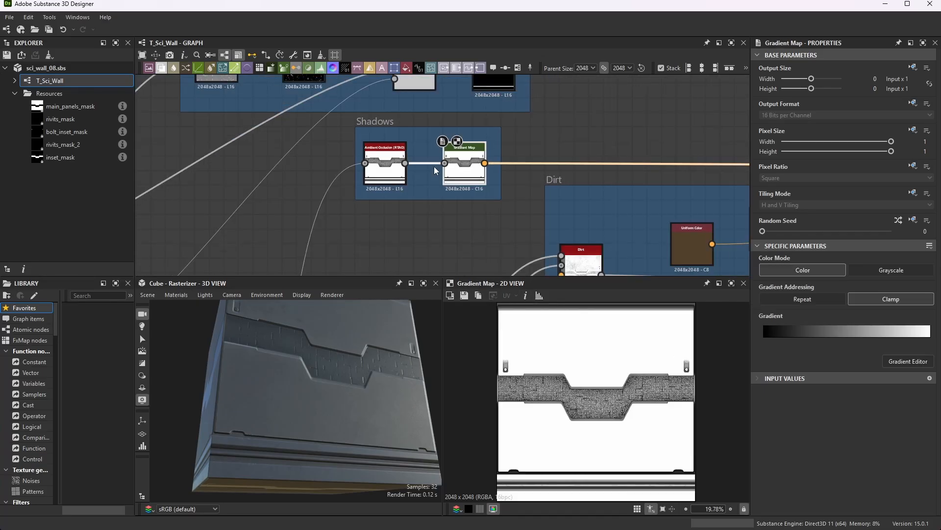
# - Follow the Shadows link to the final Blend node, review its opacity and Multiply mode, and preview its result in the 2D view
pyautogui.scroll(4, 672, 165)
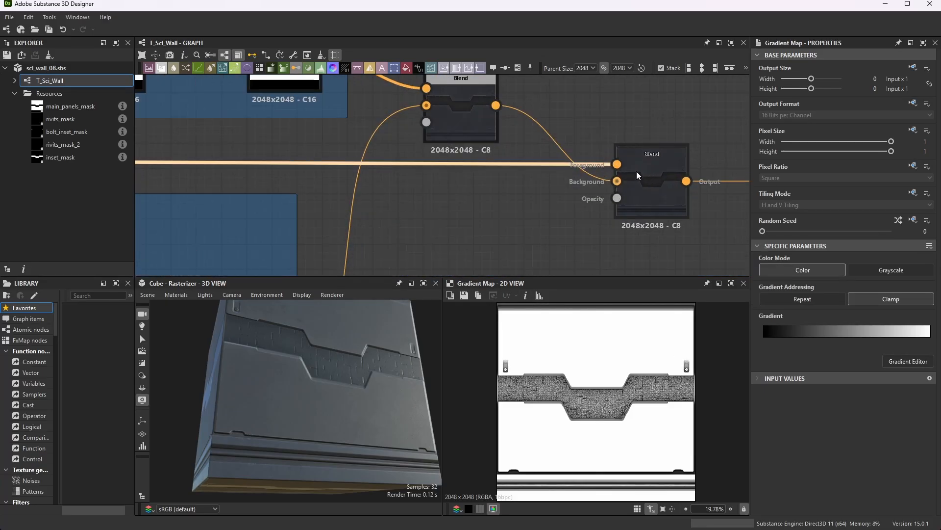
pyautogui.click(654, 179)
pyautogui.scroll(-1, 637, 177)
pyautogui.scroll(5, 602, 172)
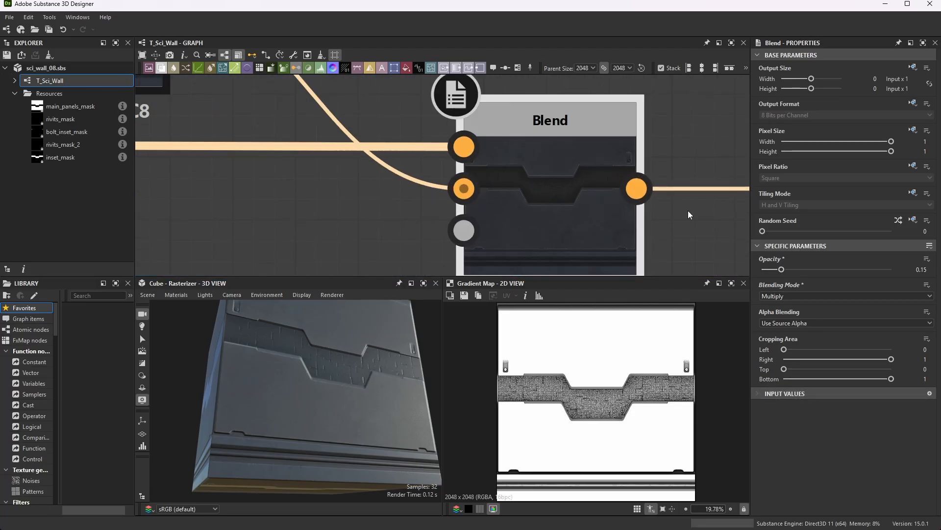
pyautogui.scroll(-3, 525, 170)
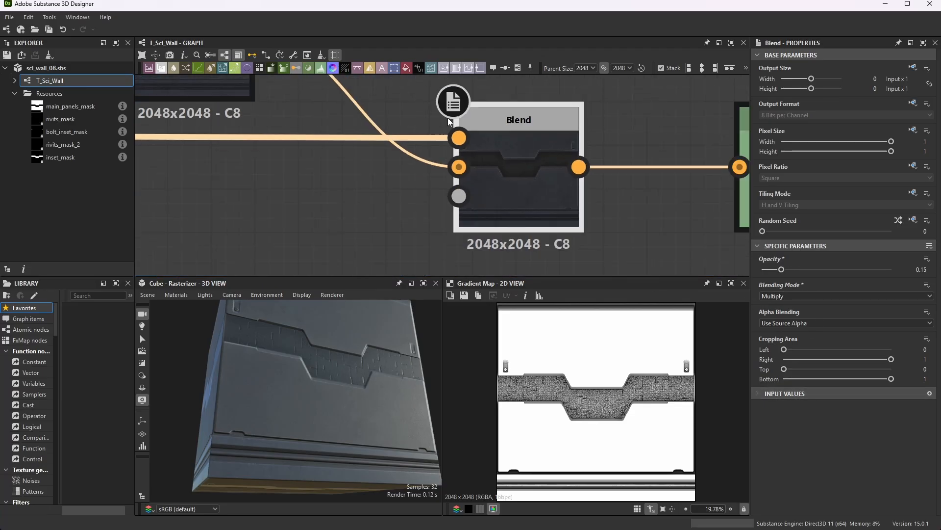
pyautogui.doubleClick(524, 182)
pyautogui.scroll(-3, 661, 226)
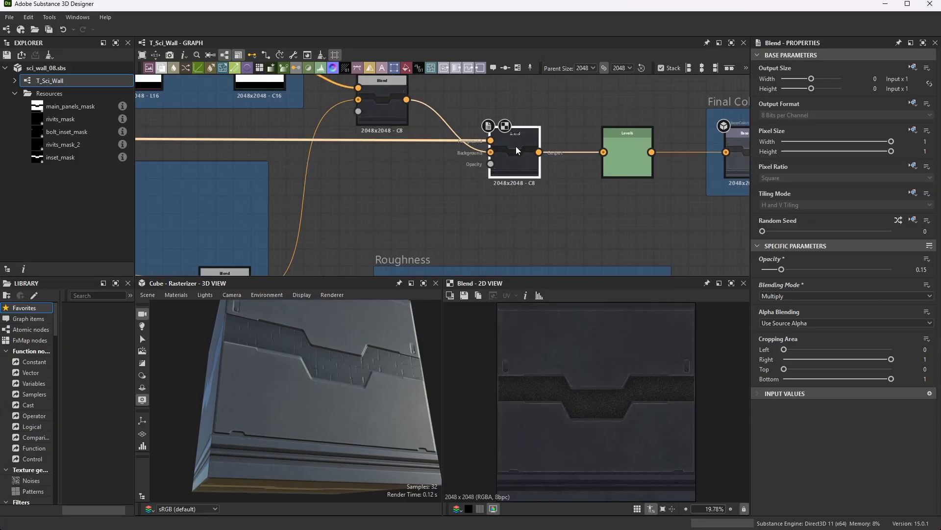
pyautogui.scroll(2, 672, 213)
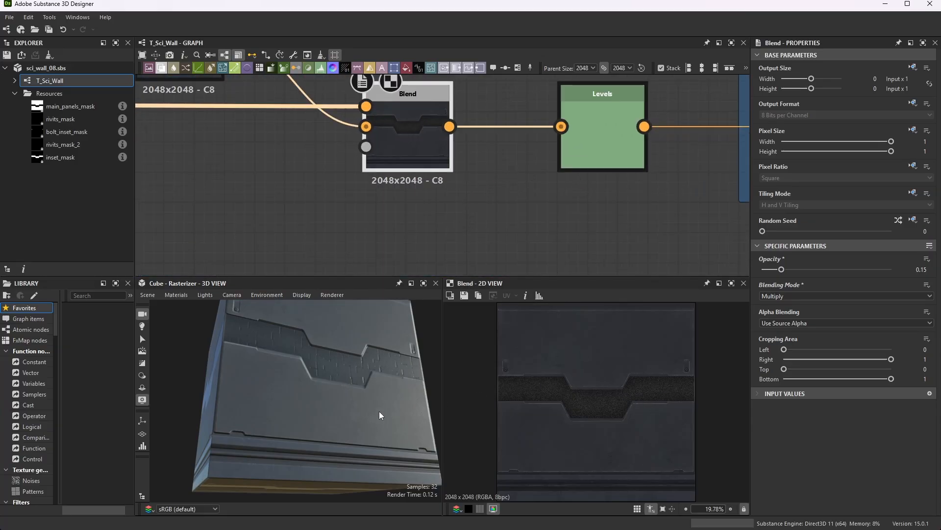
# - Examine the wall from the front in the 3D view, then preview the Levels node and review its slider values and histogram
pyautogui.moveTo(381, 414); pyautogui.dragTo(351, 426)
pyautogui.click(599, 132)
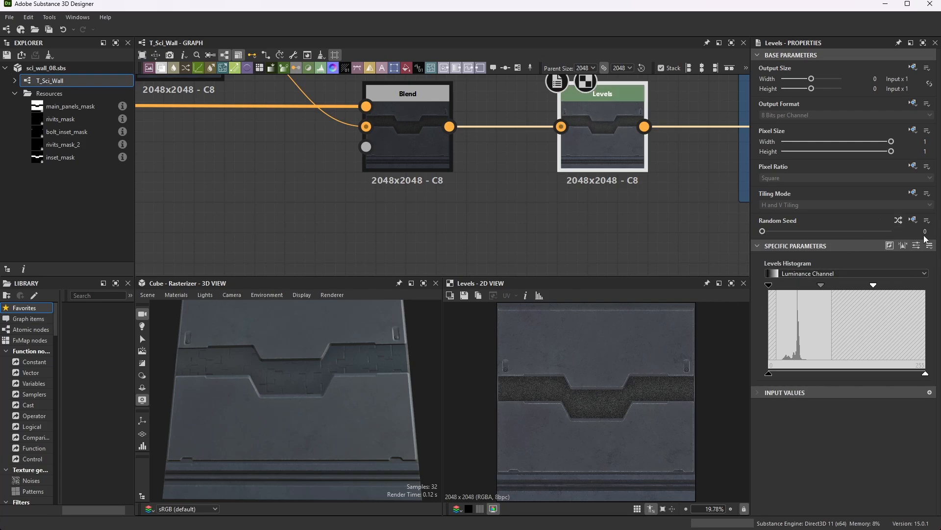
pyautogui.click(916, 245)
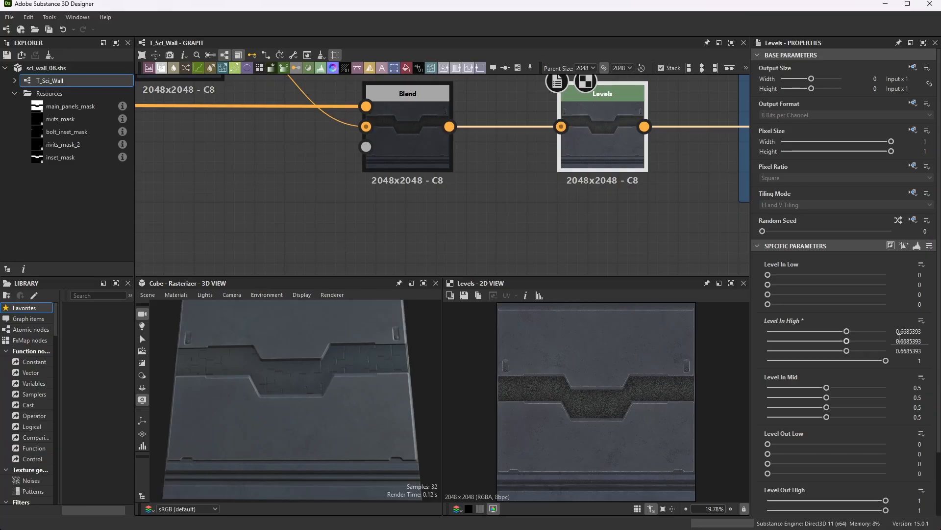
pyautogui.scroll(-3, 907, 420)
pyautogui.scroll(3, 907, 411)
pyautogui.click(917, 245)
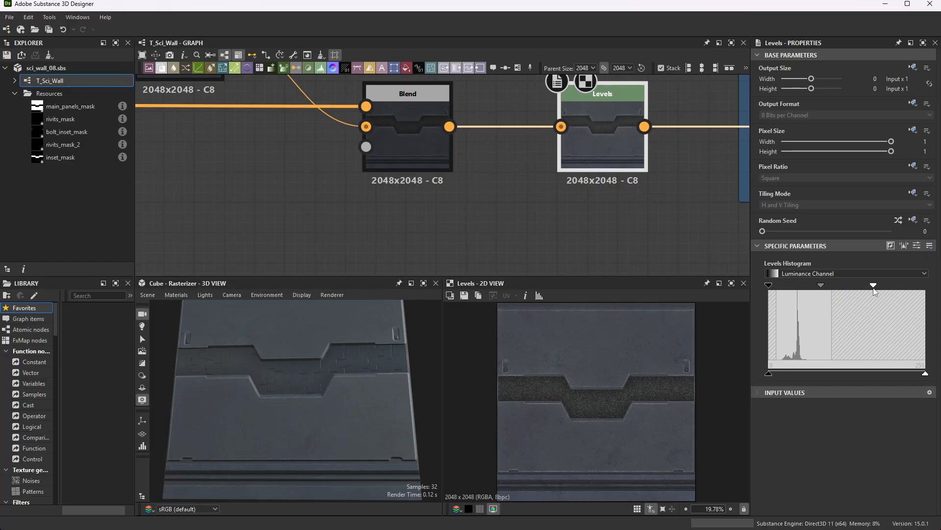
# - Preview the Base Color output node in the Final Color frame and review its identifier and usage attributes
pyautogui.scroll(-3, 516, 183)
pyautogui.scroll(3, 589, 142)
pyautogui.click(597, 138)
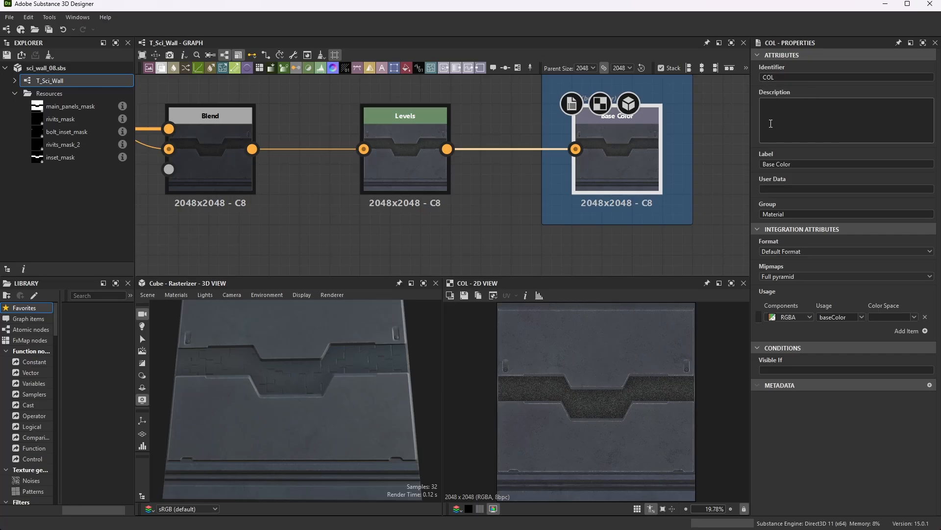
pyautogui.scroll(-10, 487, 151)
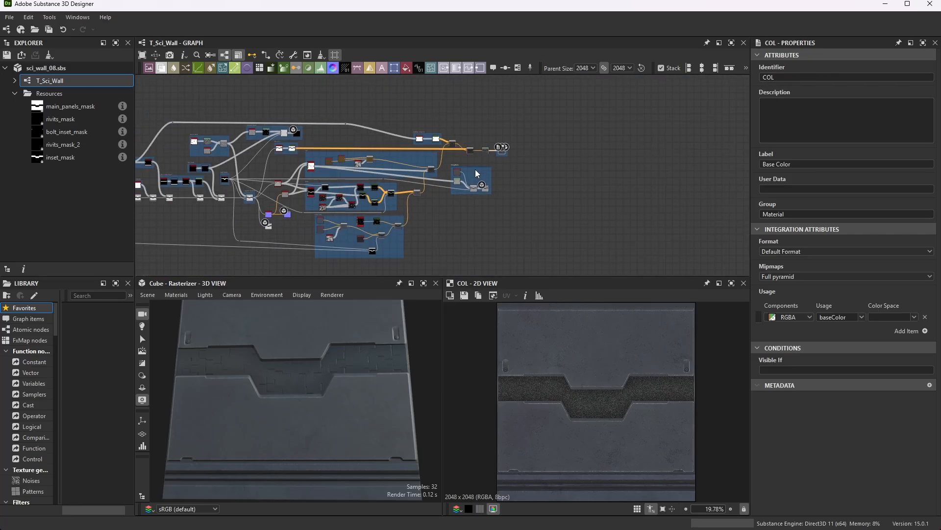
pyautogui.moveTo(422, 230); pyautogui.dragTo(470, 207, button='middle')
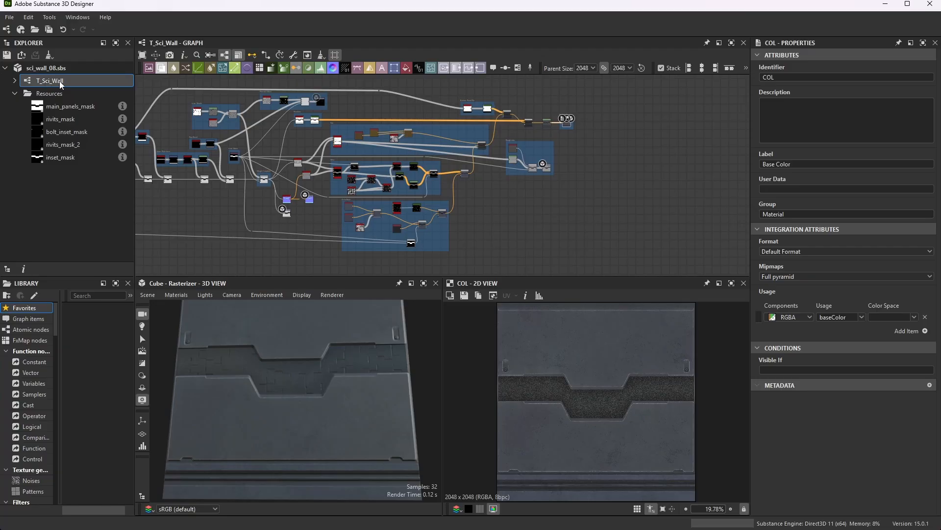
pyautogui.scroll(6, 620, 143)
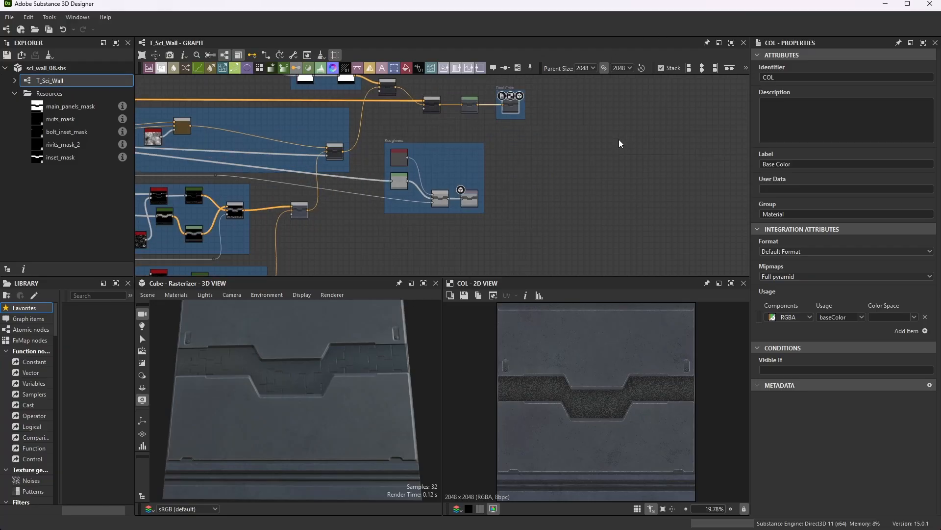
pyautogui.scroll(3, 505, 128)
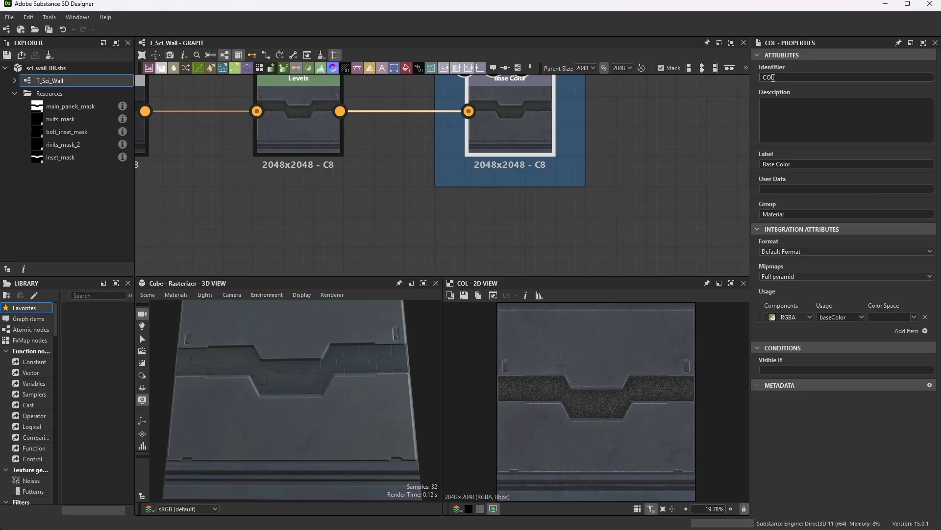
# - Open the export settings for the T_Sci_Wall graph's outputs, review the listed maps and their color spaces, and close the dialog without exporting
pyautogui.scroll(-8, 640, 159)
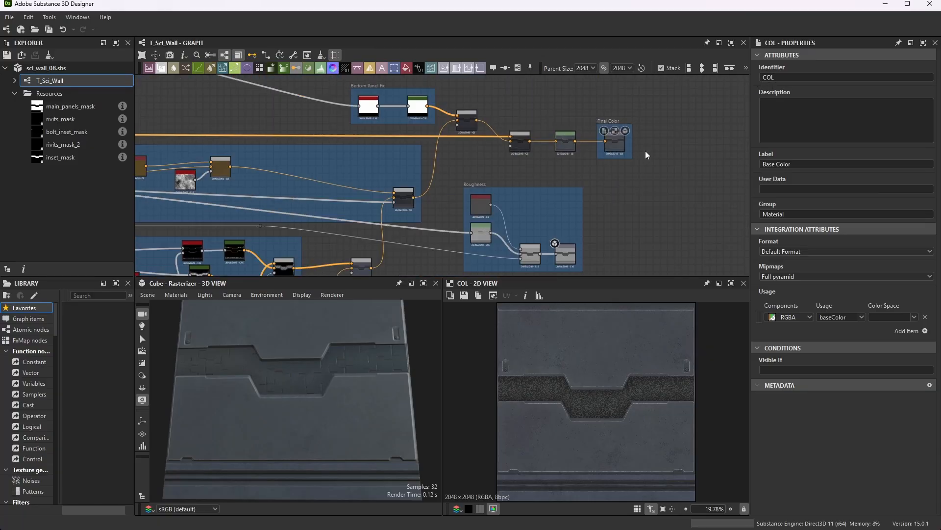
pyautogui.scroll(-2, 640, 159)
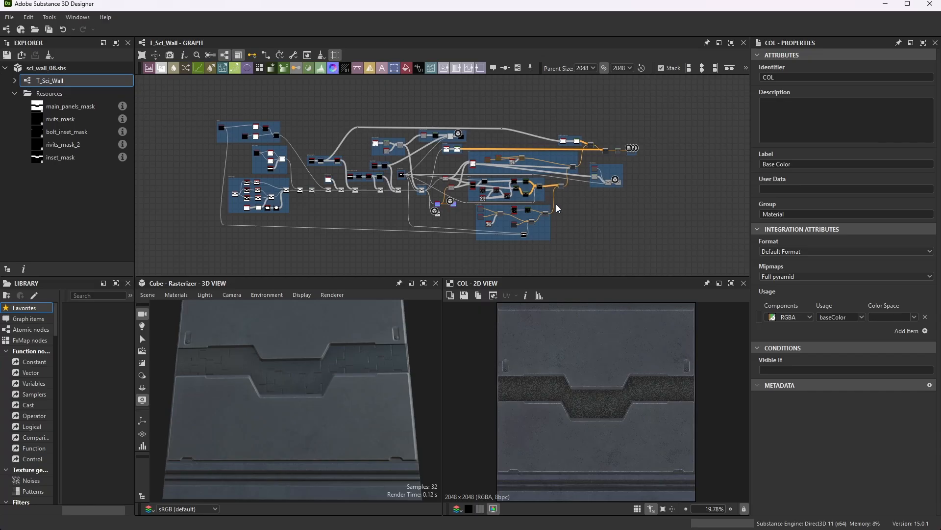
pyautogui.scroll(2, 406, 230)
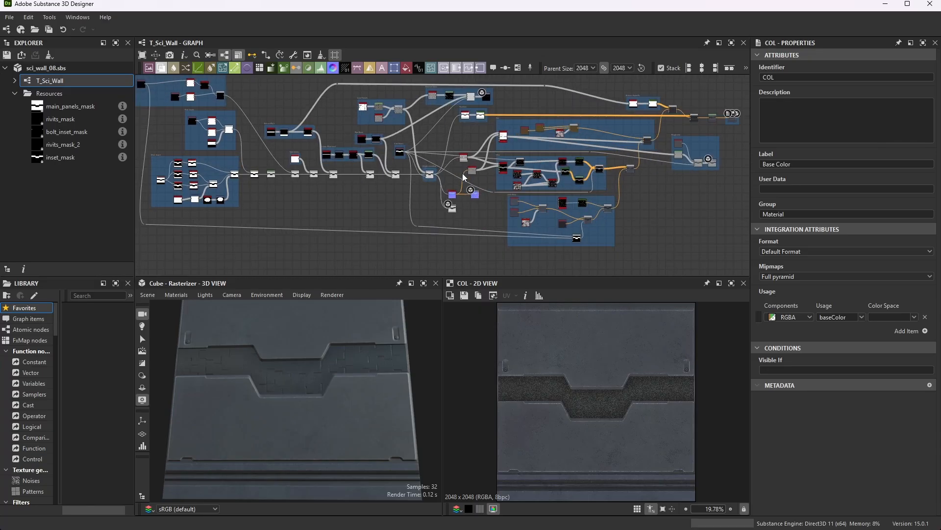
pyautogui.rightClick(52, 85)
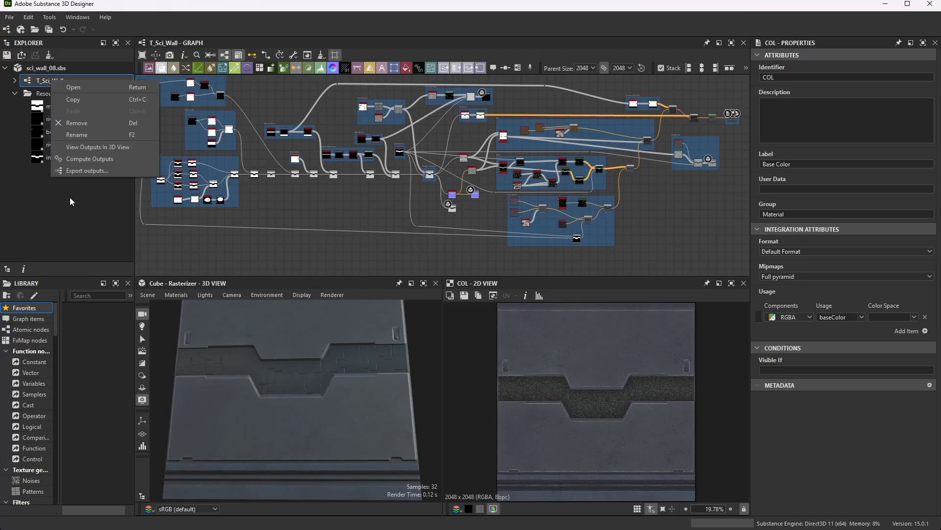
pyautogui.click(88, 172)
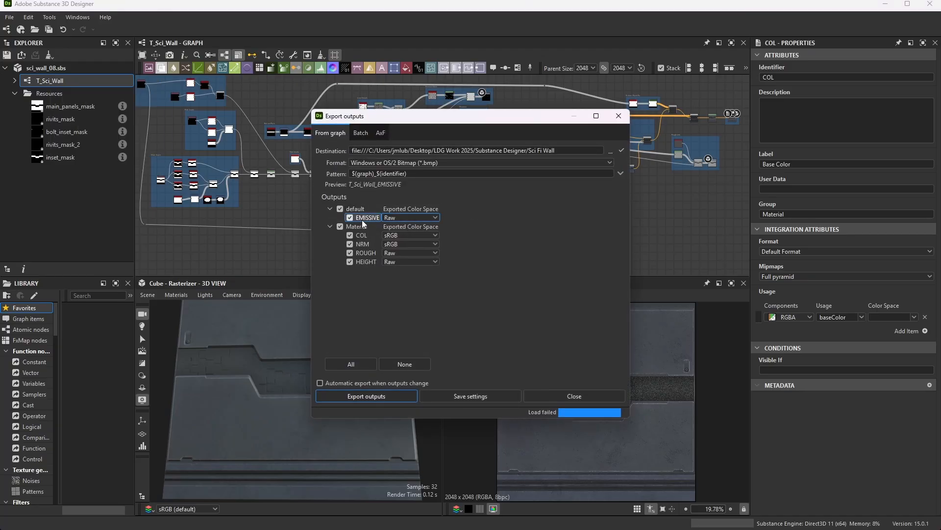
pyautogui.click(344, 235)
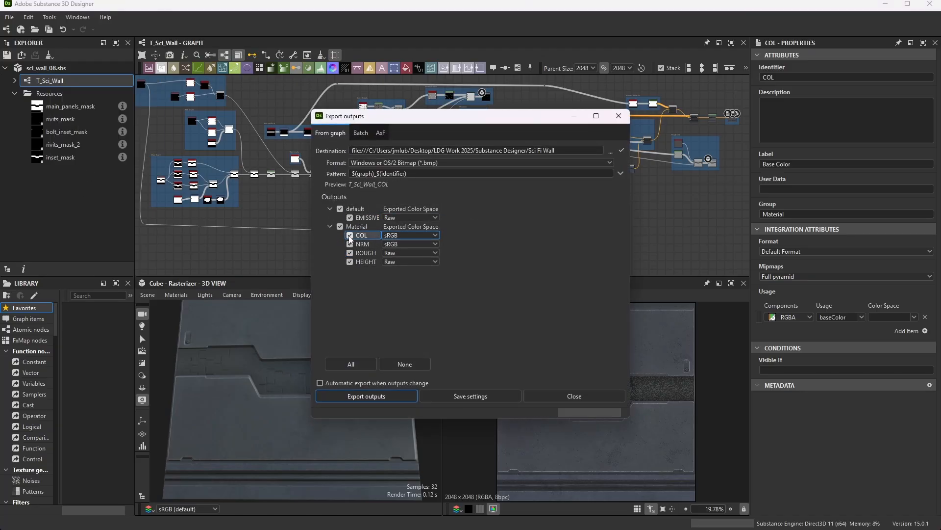
pyautogui.click(404, 219)
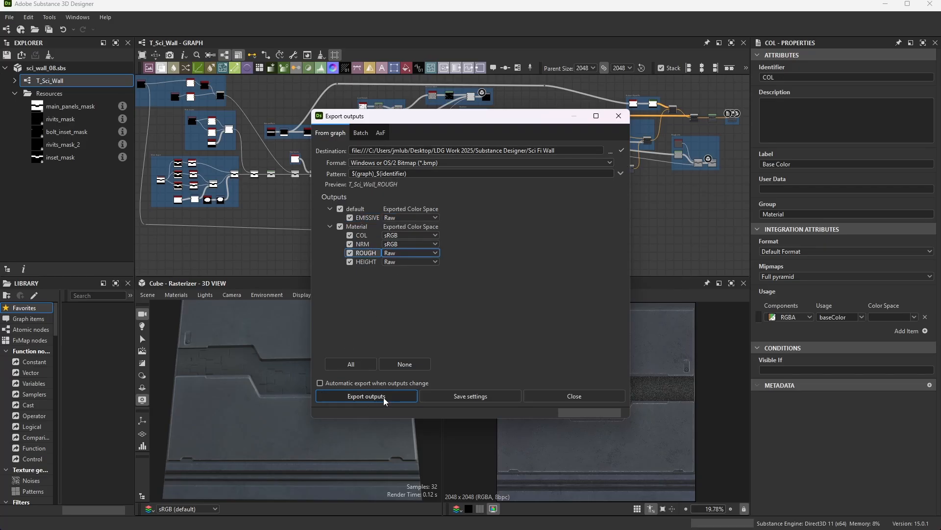
pyautogui.click(622, 119)
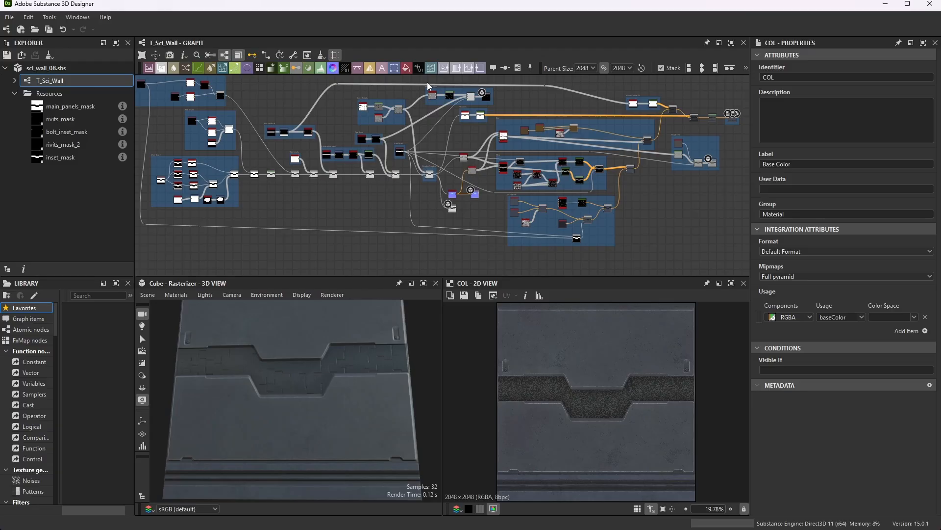
# - Switch to Photoshop, minimize the masks document, and open the T_Sci_Wall COL, EMISSIVE, HEIGHT, NRM and ROUGH bitmaps together
pyautogui.hotkey('alt', 'Tab')
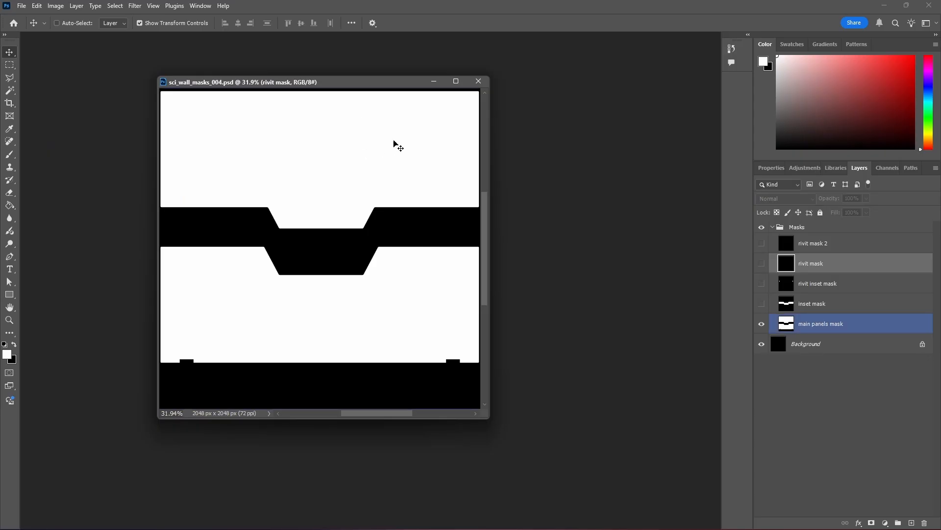
pyautogui.click(434, 81)
pyautogui.click(22, 6)
pyautogui.click(29, 23)
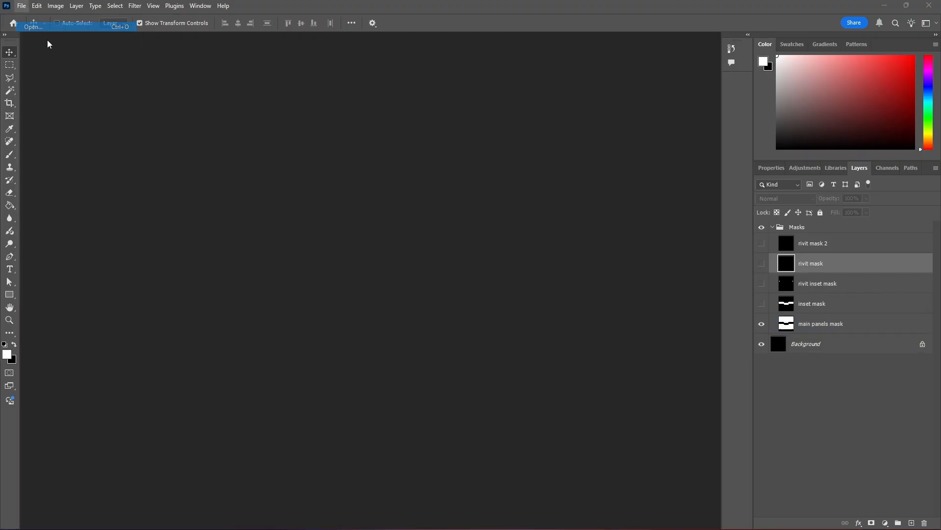
pyautogui.scroll(-1, 452, 312)
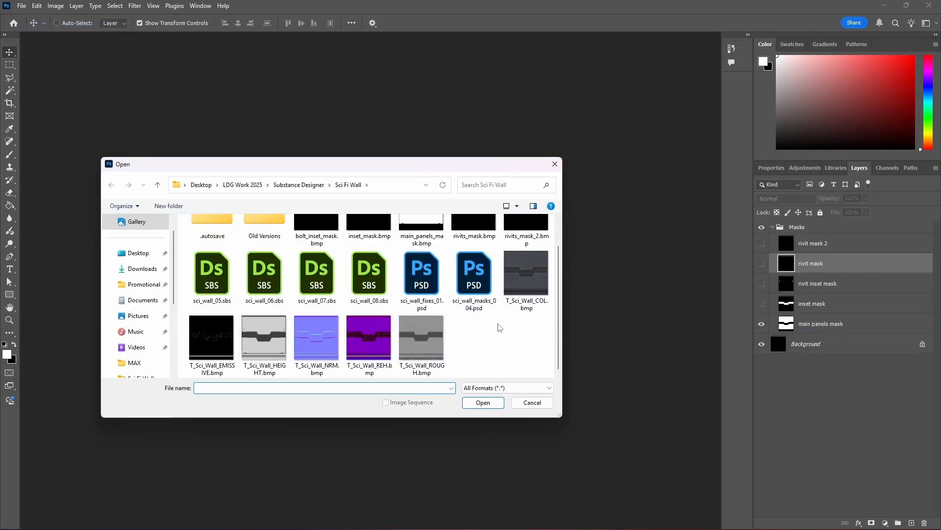
pyautogui.click(521, 282)
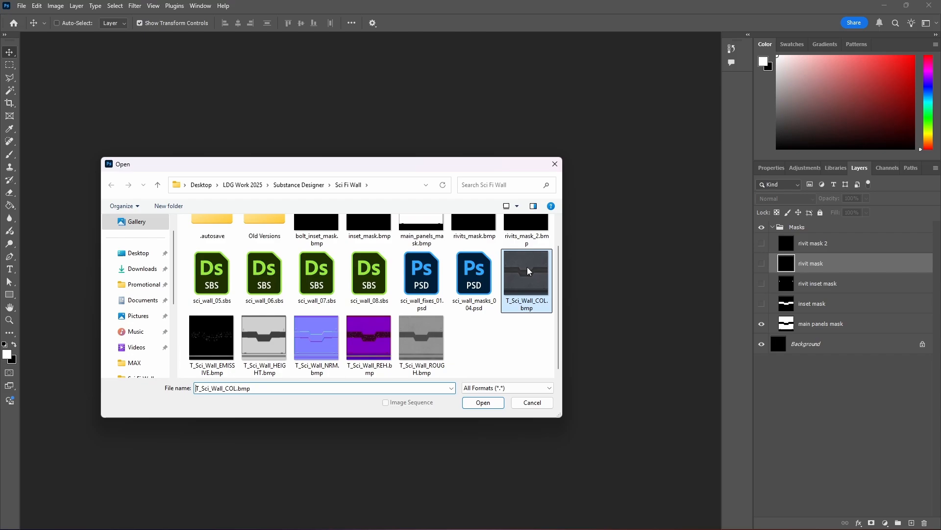
pyautogui.keyDown('ctrl'); pyautogui.click(222, 343); pyautogui.keyUp('ctrl')
pyautogui.keyDown('ctrl'); pyautogui.click(276, 342); pyautogui.keyUp('ctrl')
pyautogui.keyDown('ctrl'); pyautogui.click(321, 346); pyautogui.keyUp('ctrl')
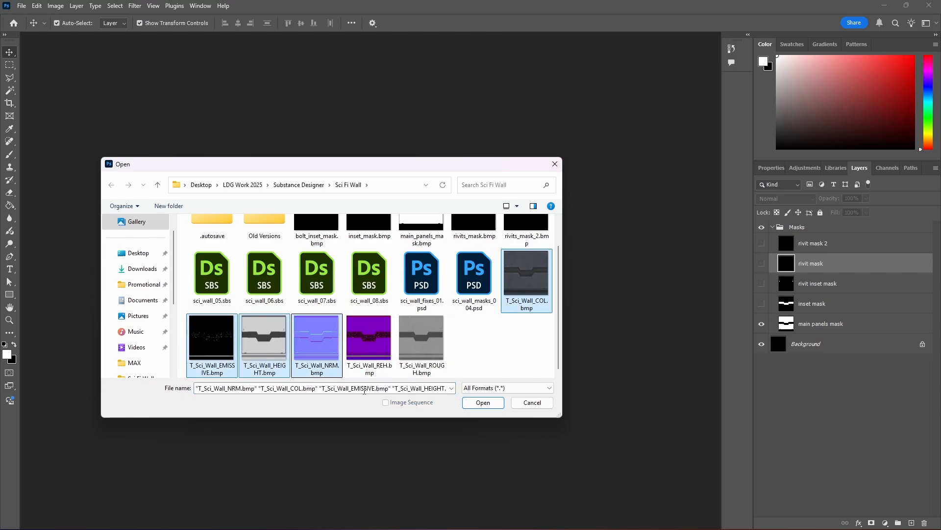
pyautogui.keyDown('ctrl'); pyautogui.click(436, 346); pyautogui.keyUp('ctrl')
pyautogui.click(492, 405)
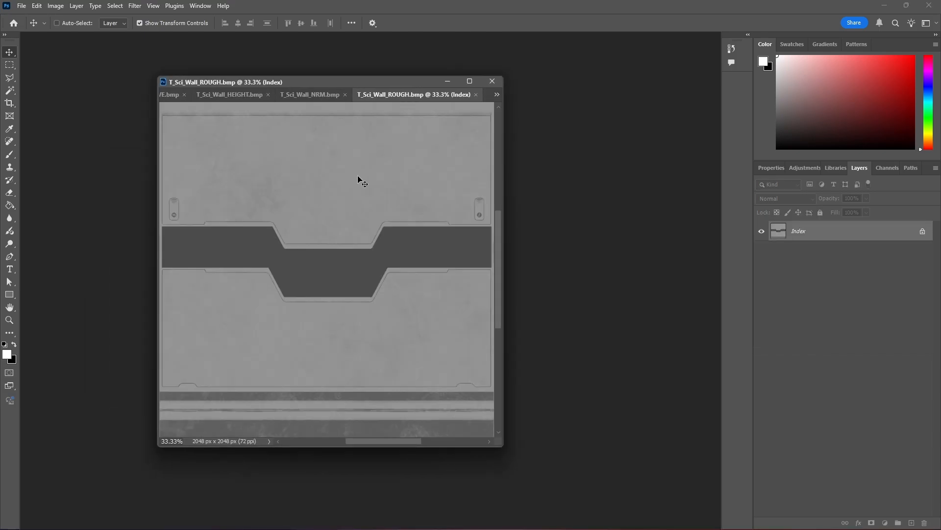
# - Undock the tabbed wall maps and the masks document into separate floating windows spread across the workspace
pyautogui.moveTo(172, 97); pyautogui.dragTo(140, 131)
pyautogui.moveTo(225, 94); pyautogui.dragTo(237, 146)
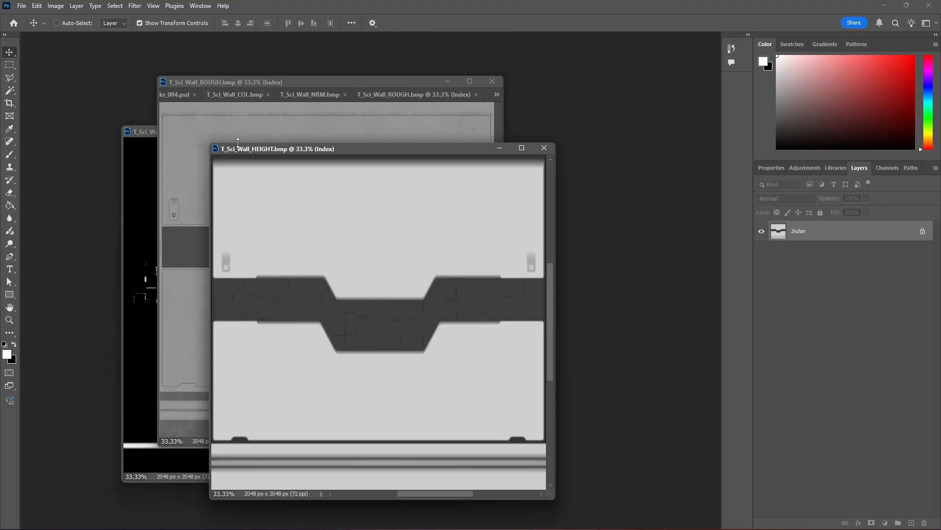
pyautogui.moveTo(190, 93); pyautogui.dragTo(161, 117)
pyautogui.click(261, 103)
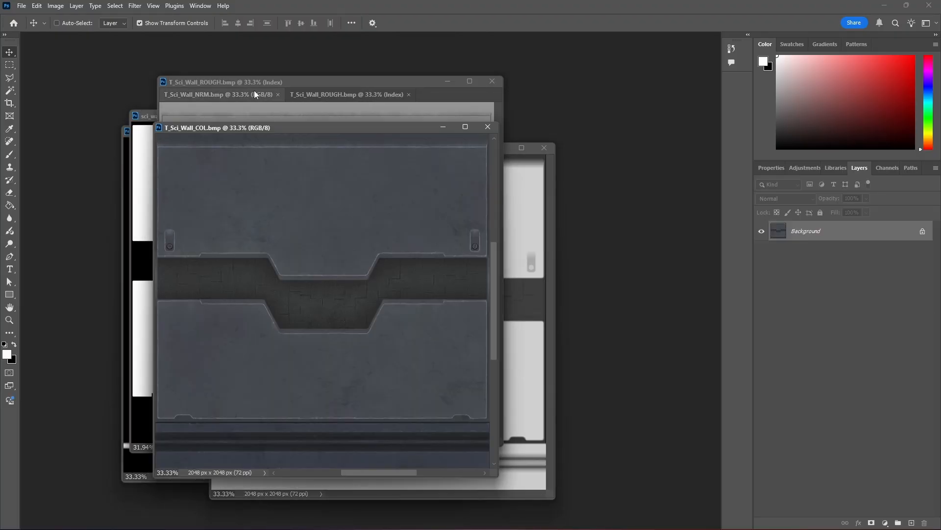
pyautogui.moveTo(263, 95); pyautogui.dragTo(315, 112)
pyautogui.moveTo(278, 86); pyautogui.dragTo(380, 91)
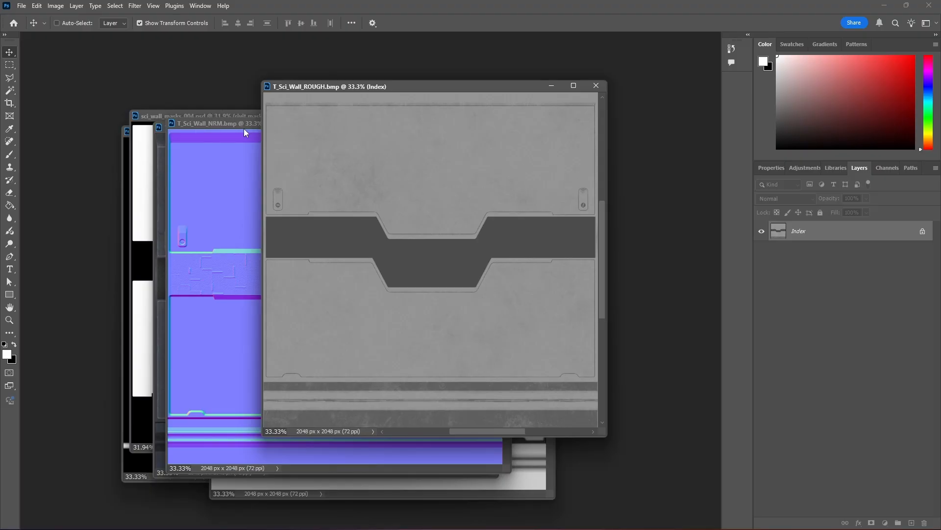
# - Open the sci_wall_fixes_01.psd document from the Sci Fi Wall folder
pyautogui.click(22, 5)
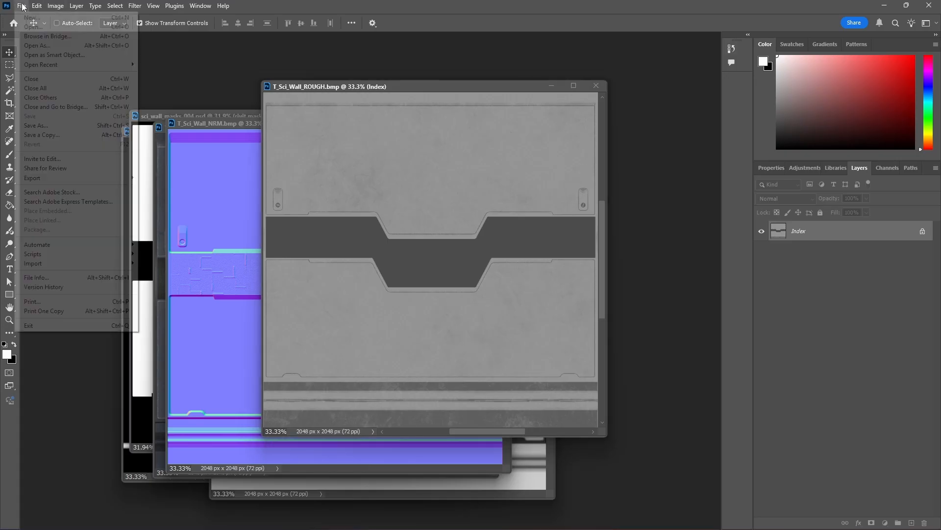
pyautogui.click(31, 26)
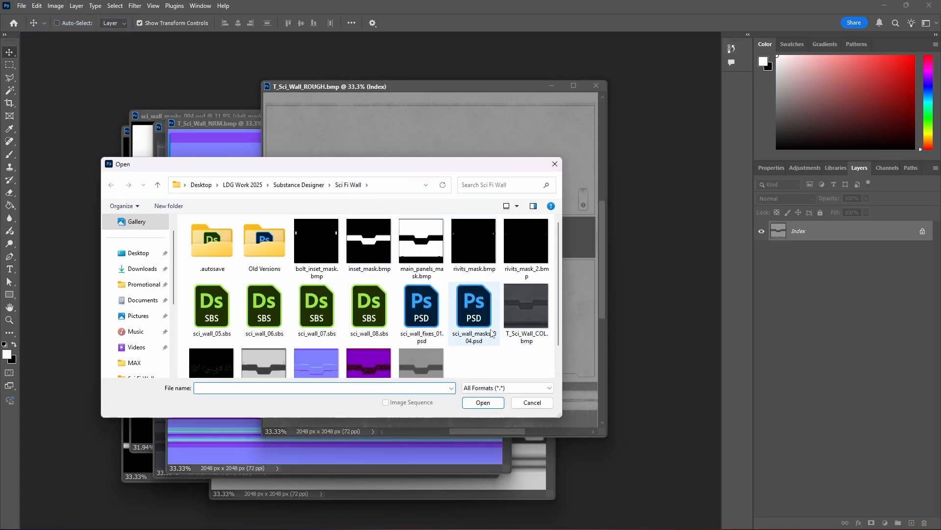
pyautogui.scroll(-1, 470, 314)
pyautogui.doubleClick(425, 284)
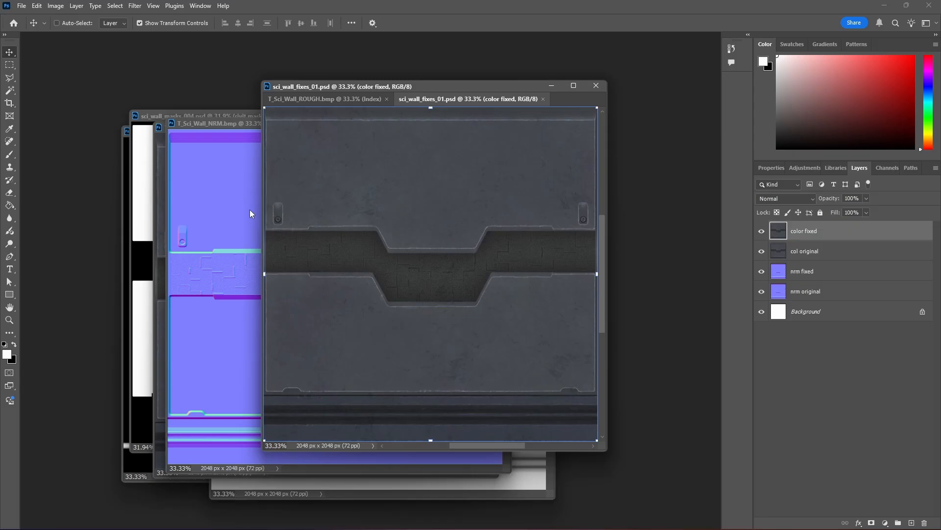
# - Hide the color fixed, col original and nrm fixed layers, and examine the bolt inset on the original normal map up close
pyautogui.click(761, 231)
pyautogui.click(761, 251)
pyautogui.click(762, 271)
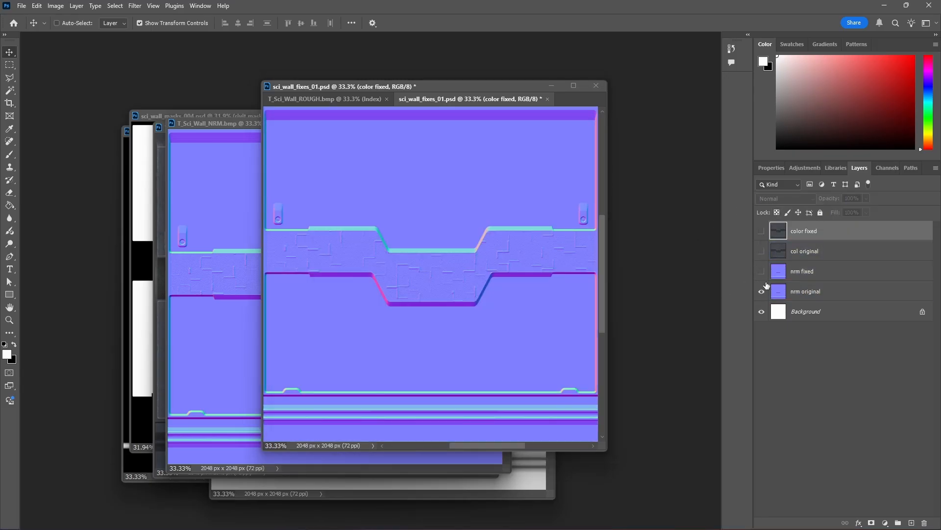
pyautogui.click(574, 86)
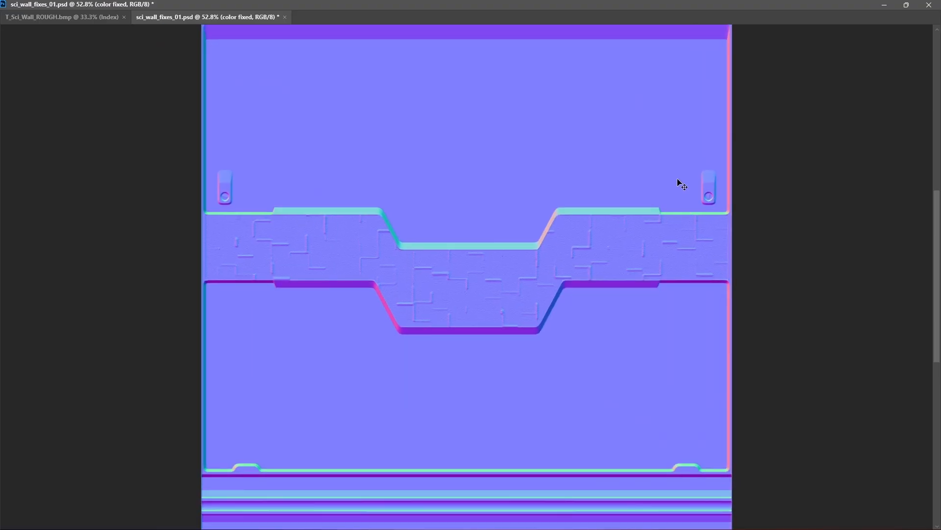
pyautogui.keyDown('alt'); pyautogui.scroll(3, 682, 185); pyautogui.keyUp('alt')
pyautogui.keyDown('alt'); pyautogui.scroll(-2, 269, 206); pyautogui.keyUp('alt')
pyautogui.keyDown('alt'); pyautogui.scroll(5, 206, 147); pyautogui.keyUp('alt')
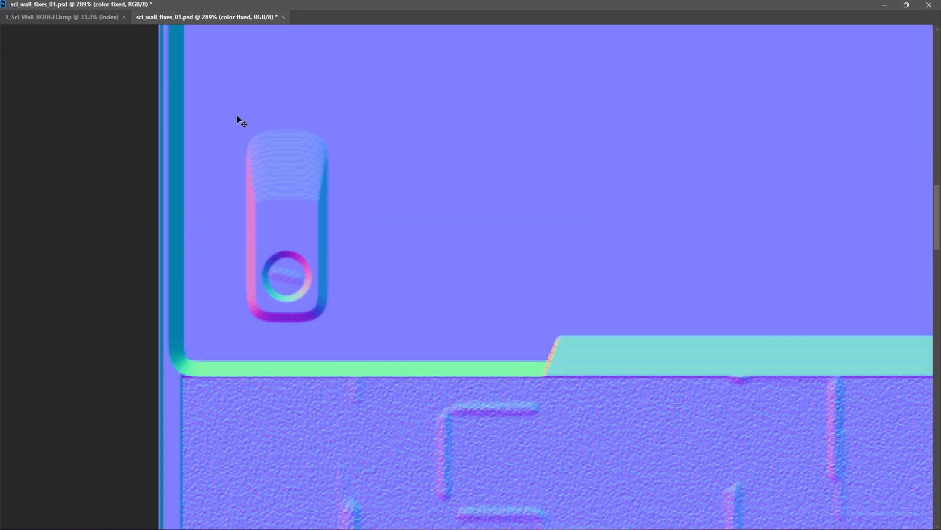
pyautogui.keyDown('alt'); pyautogui.scroll(3, 245, 137); pyautogui.keyUp('alt')
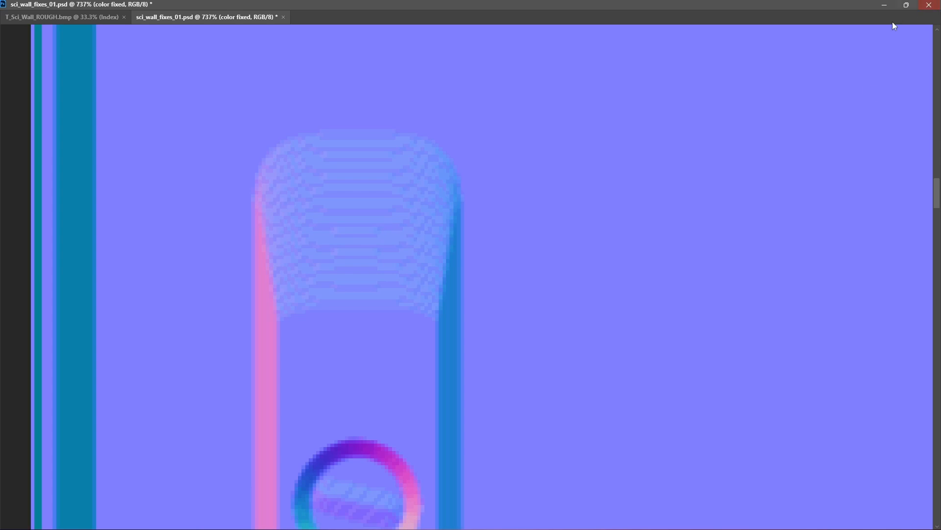
pyautogui.click(907, 5)
pyautogui.keyDown('alt'); pyautogui.scroll(-4, 455, 241); pyautogui.keyUp('alt')
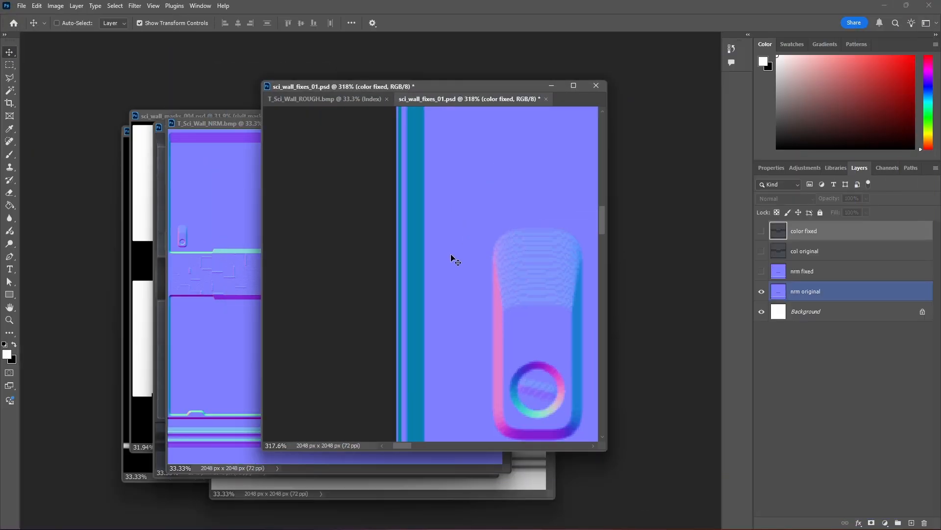
pyautogui.keyDown('alt'); pyautogui.scroll(3, 505, 273); pyautogui.keyUp('alt')
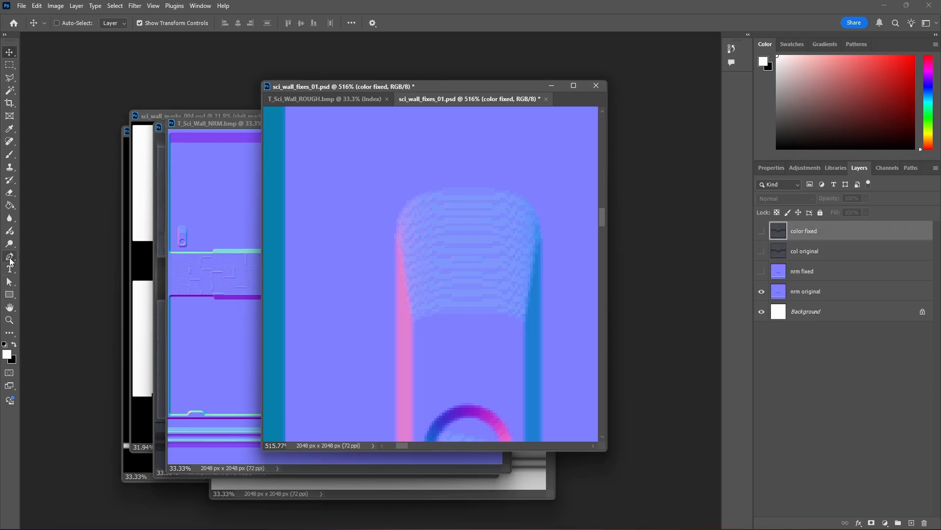
# - Duplicate the nrm original layer and soften the stepped slope of the bolt inset on the copy with the Blur tool
pyautogui.click(10, 222)
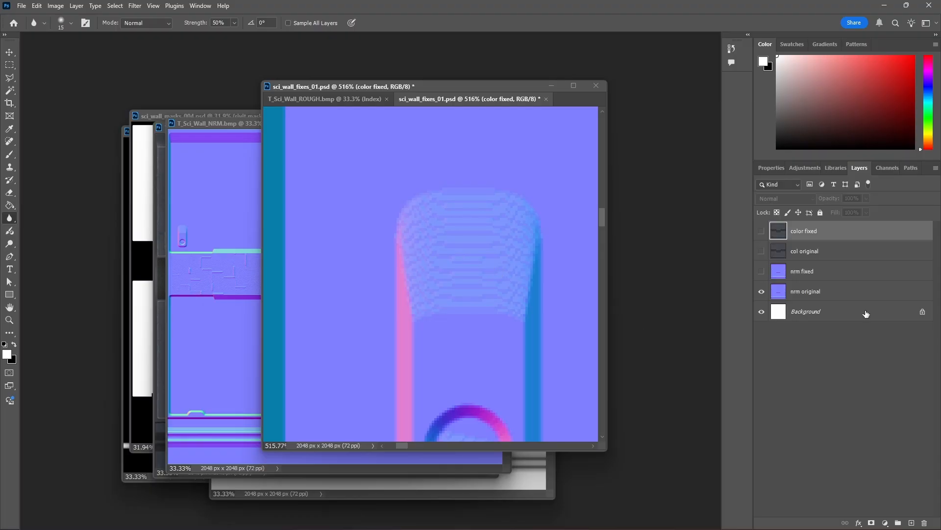
pyautogui.click(813, 291)
pyautogui.rightClick(813, 294)
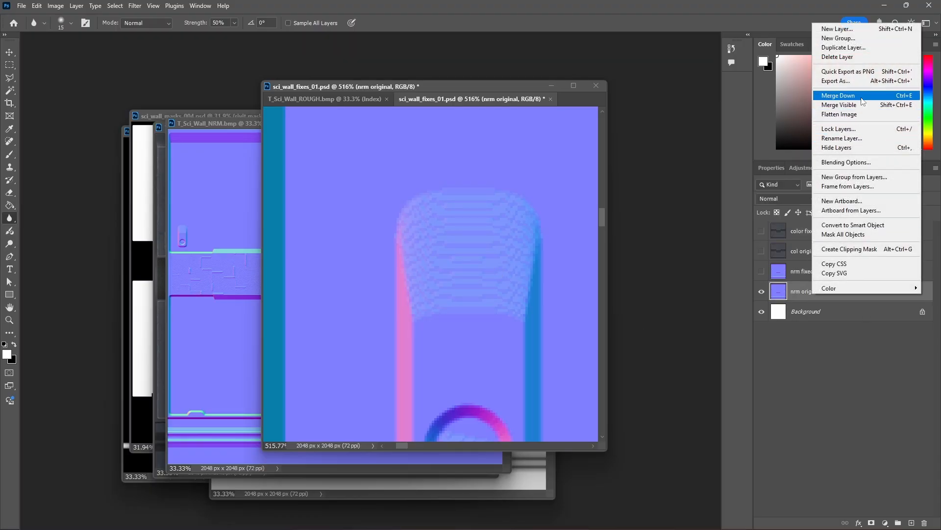
pyautogui.click(841, 48)
pyautogui.click(551, 152)
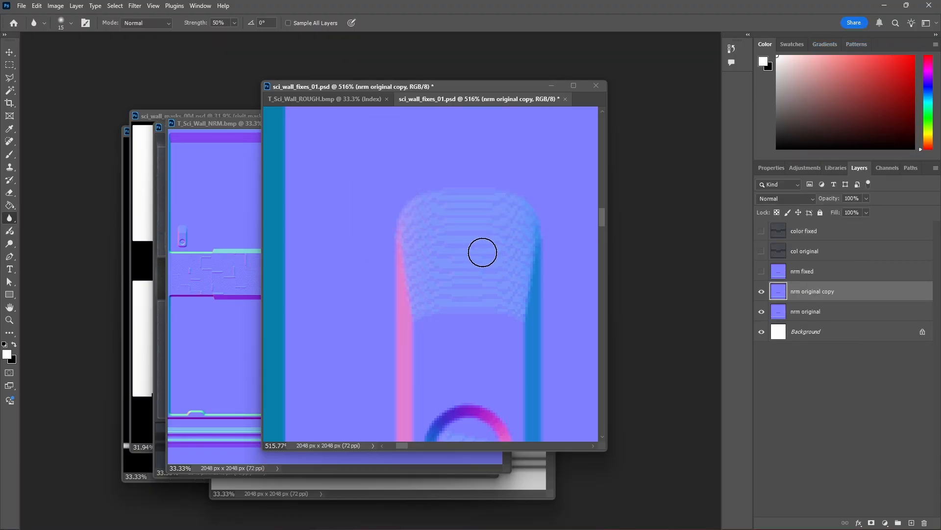
pyautogui.moveTo(421, 300)
pyautogui.mouseDown()
pyautogui.moveTo(424, 219)
pyautogui.moveTo(447, 228)
pyautogui.moveTo(441, 216)
pyautogui.moveTo(473, 216)
pyautogui.moveTo(465, 204)
pyautogui.moveTo(424, 213)
pyautogui.mouseUp()
# - Show the nrm fixed layer and examine the smoothed bolt inset near the wall's right edge
pyautogui.click(761, 272)
pyautogui.keyDown('alt'); pyautogui.scroll(-10, 422, 215); pyautogui.keyUp('alt')
pyautogui.keyDown('alt'); pyautogui.scroll(-5, 422, 225); pyautogui.keyUp('alt')
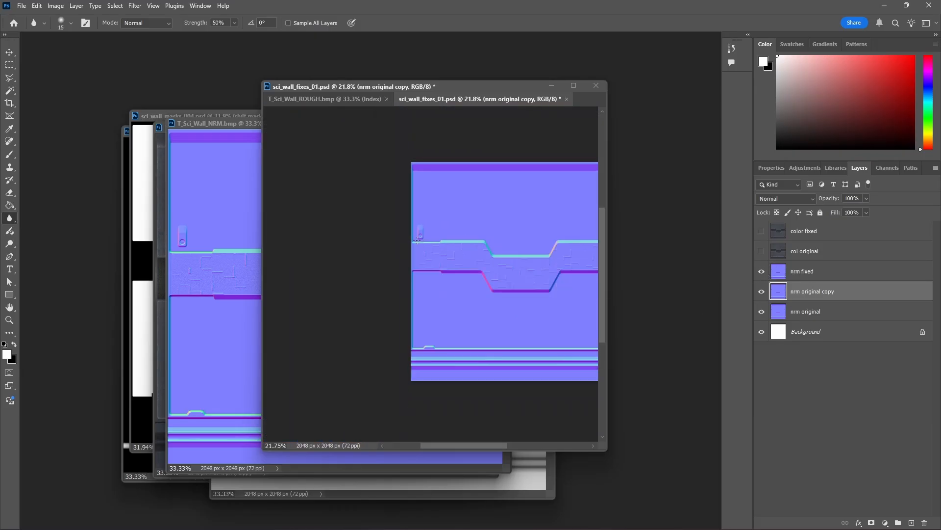
pyautogui.keyDown('alt'); pyautogui.scroll(2, 478, 242); pyautogui.keyUp('alt')
pyautogui.keyDown('alt'); pyautogui.scroll(-1, 478, 243); pyautogui.keyUp('alt')
pyautogui.keyDown('alt'); pyautogui.scroll(7, 581, 243); pyautogui.keyUp('alt')
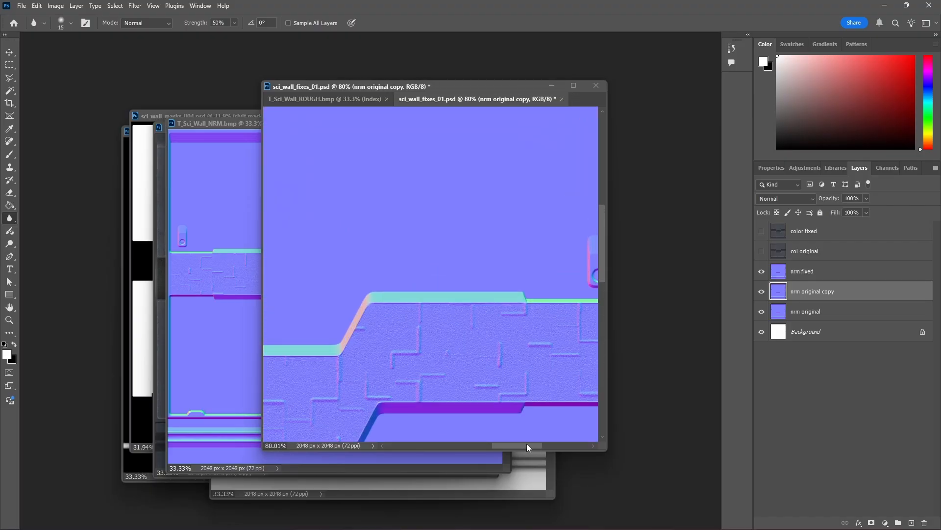
pyautogui.moveTo(526, 446); pyautogui.dragTo(555, 447)
pyautogui.keyDown('alt'); pyautogui.scroll(6, 431, 233); pyautogui.keyUp('alt')
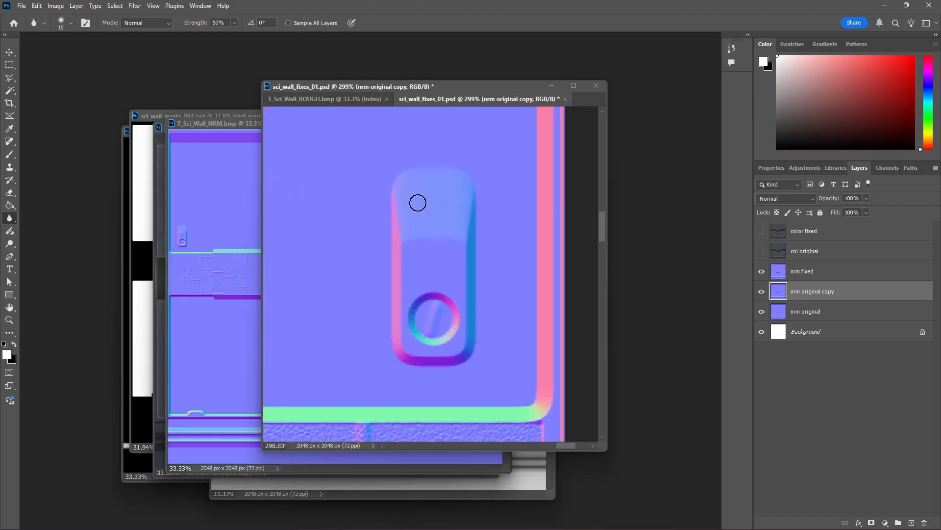
# - Show and duplicate the col original layer, and soften the striped lines in the right bolt inset on the copy with the Blur tool
pyautogui.click(761, 251)
pyautogui.keyDown('alt'); pyautogui.scroll(1, 382, 167); pyautogui.keyUp('alt')
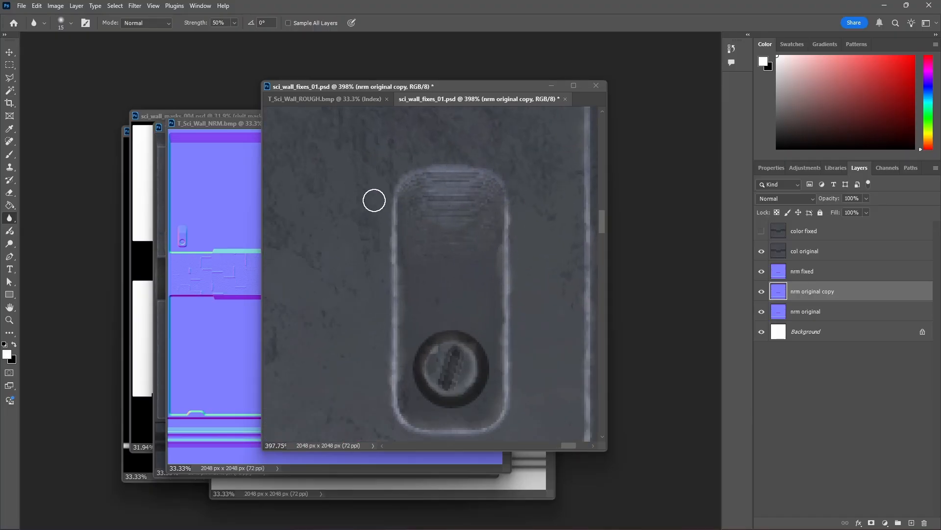
pyautogui.click(808, 271)
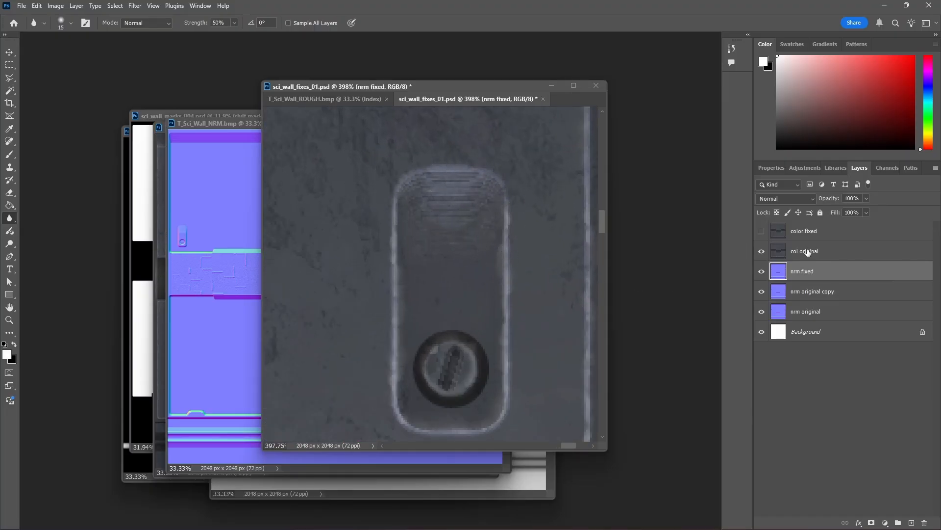
pyautogui.rightClick(807, 250)
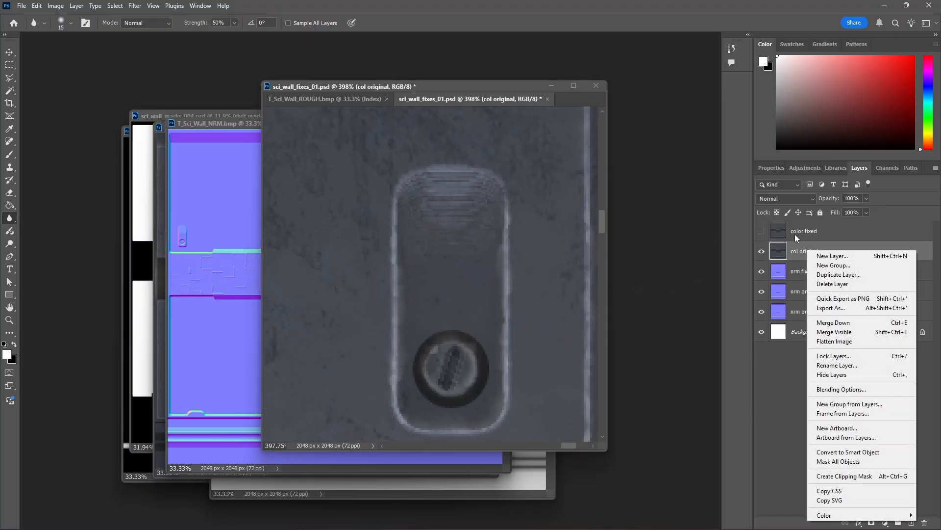
pyautogui.click(836, 275)
pyautogui.click(552, 152)
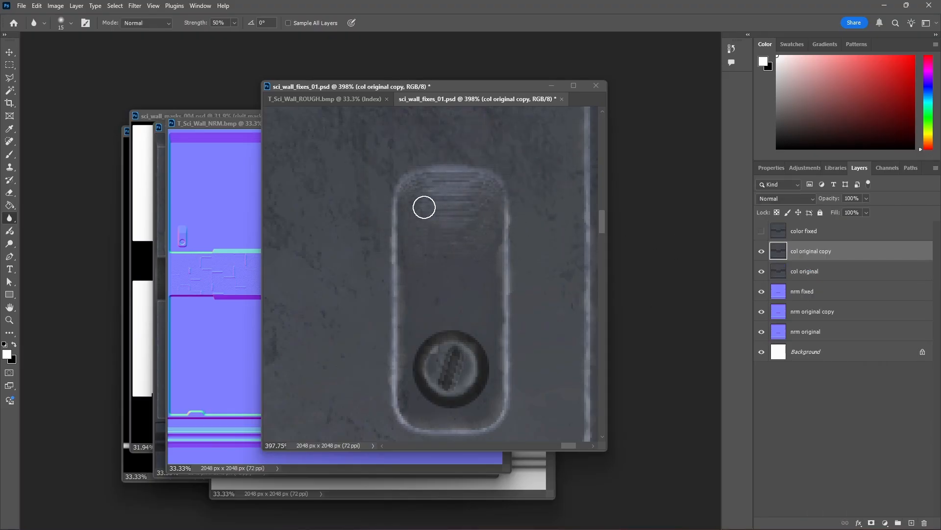
pyautogui.moveTo(424, 207)
pyautogui.mouseDown()
pyautogui.moveTo(419, 187)
pyautogui.moveTo(433, 185)
pyautogui.moveTo(416, 185)
pyautogui.moveTo(465, 183)
pyautogui.moveTo(427, 202)
pyautogui.moveTo(452, 202)
pyautogui.moveTo(435, 211)
pyautogui.moveTo(443, 216)
pyautogui.moveTo(420, 187)
pyautogui.moveTo(490, 190)
pyautogui.moveTo(471, 225)
pyautogui.moveTo(408, 206)
pyautogui.moveTo(425, 183)
pyautogui.moveTo(440, 201)
pyautogui.moveTo(433, 221)
pyautogui.moveTo(456, 229)
pyautogui.moveTo(487, 196)
pyautogui.mouseUp()
# - Show the color fixed layer and examine the bolt inset up close and the whole wall texture
pyautogui.keyDown('alt'); pyautogui.scroll(-3, 458, 234); pyautogui.keyUp('alt')
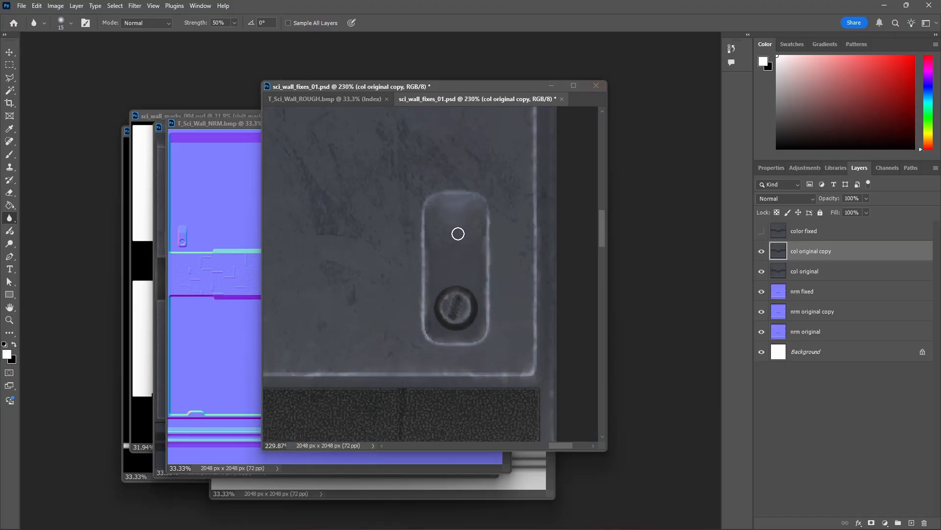
pyautogui.keyDown('alt'); pyautogui.scroll(-3, 477, 249); pyautogui.keyUp('alt')
pyautogui.keyDown('alt'); pyautogui.scroll(4, 471, 251); pyautogui.keyUp('alt')
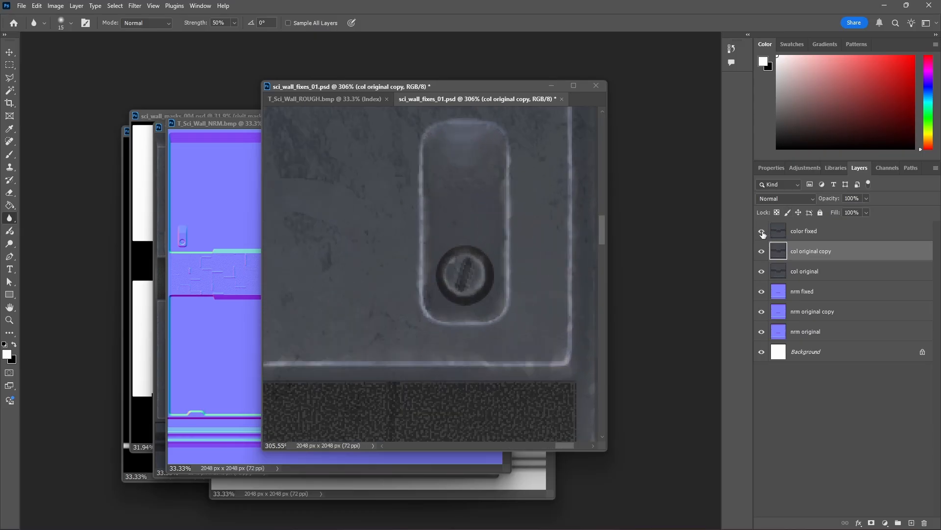
pyautogui.keyDown('alt'); pyautogui.scroll(-10, 468, 244); pyautogui.keyUp('alt')
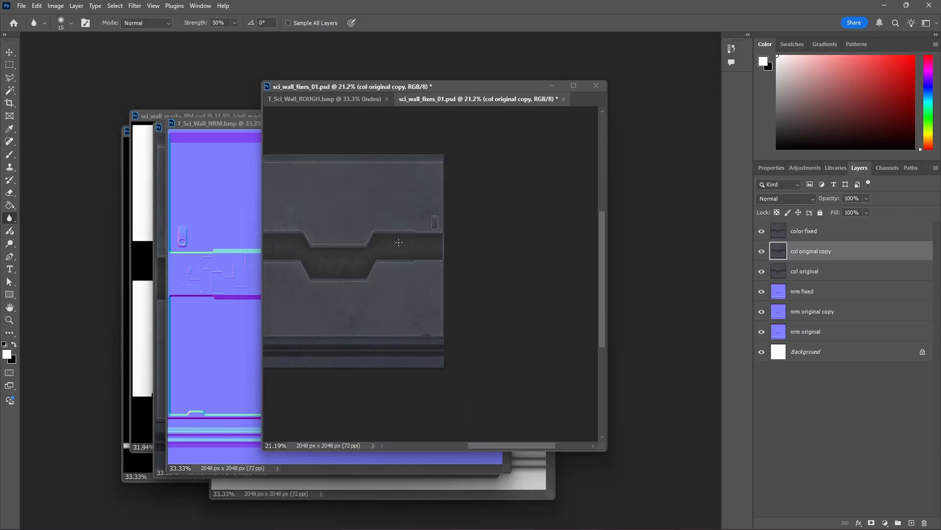
pyautogui.keyDown('alt'); pyautogui.scroll(-3, 398, 242); pyautogui.keyUp('alt')
pyautogui.keyDown('alt'); pyautogui.scroll(4, 351, 222); pyautogui.keyUp('alt')
pyautogui.keyDown('alt'); pyautogui.scroll(-3, 417, 265); pyautogui.keyUp('alt')
pyautogui.keyDown('alt'); pyautogui.scroll(4, 412, 275); pyautogui.keyUp('alt')
pyautogui.keyDown('alt'); pyautogui.scroll(-3, 407, 257); pyautogui.keyUp('alt')
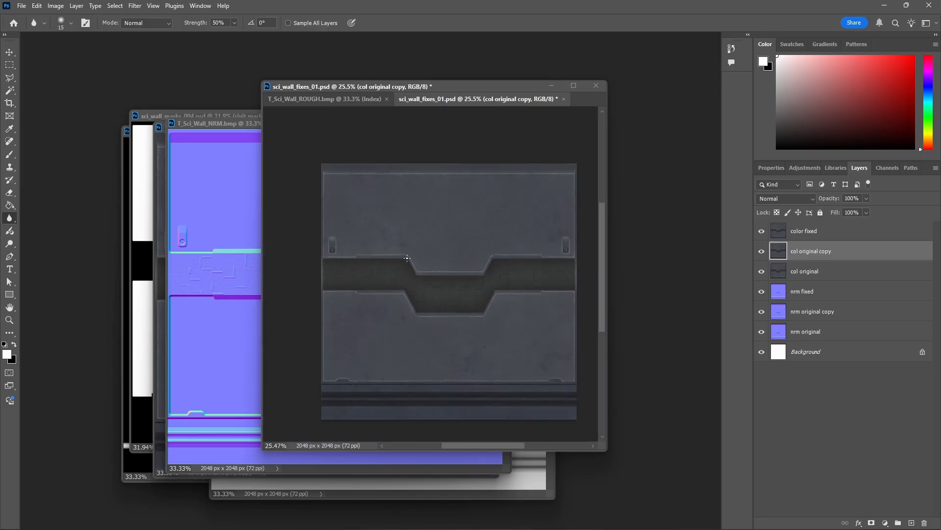
pyautogui.keyDown('alt'); pyautogui.scroll(1, 490, 274); pyautogui.keyUp('alt')
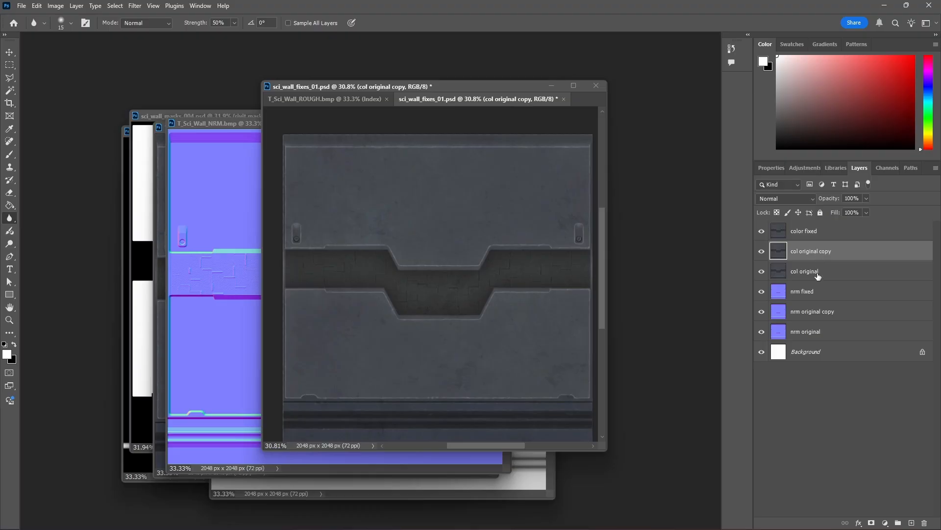
# - Delete the col original copy and nrm original copy layers
pyautogui.keyDown('ctrl'); pyautogui.click(818, 313); pyautogui.keyUp('ctrl')
pyautogui.rightClick(817, 312)
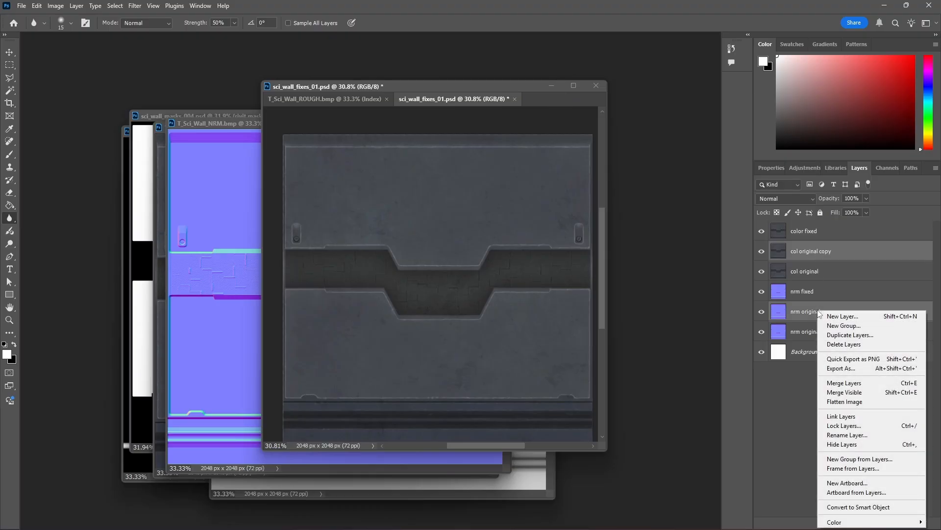
pyautogui.click(847, 345)
pyautogui.click(425, 199)
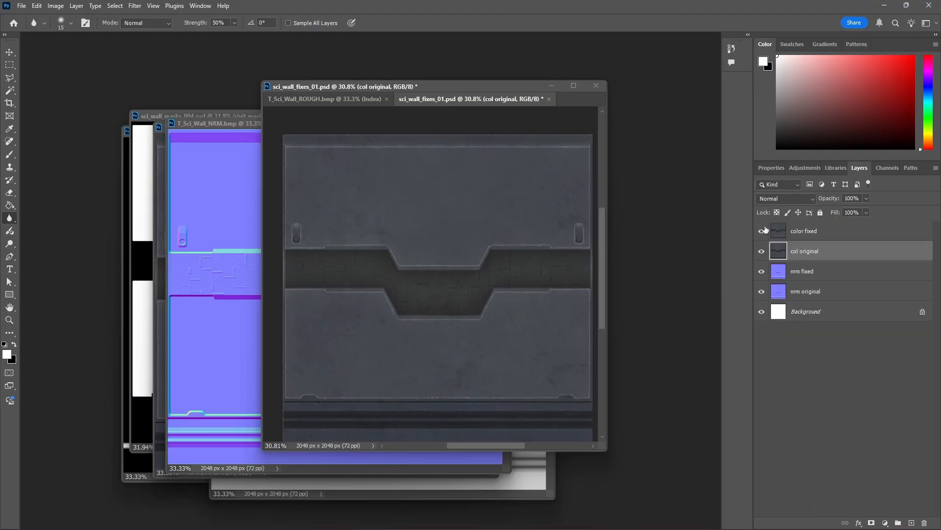
# - Hide the color fixed and col original layers, select nrm fixed, and close the T_Sci_Wall_NRM.bmp and T_Sci_Wall_COL.bmp documents
pyautogui.click(761, 251)
pyautogui.click(823, 271)
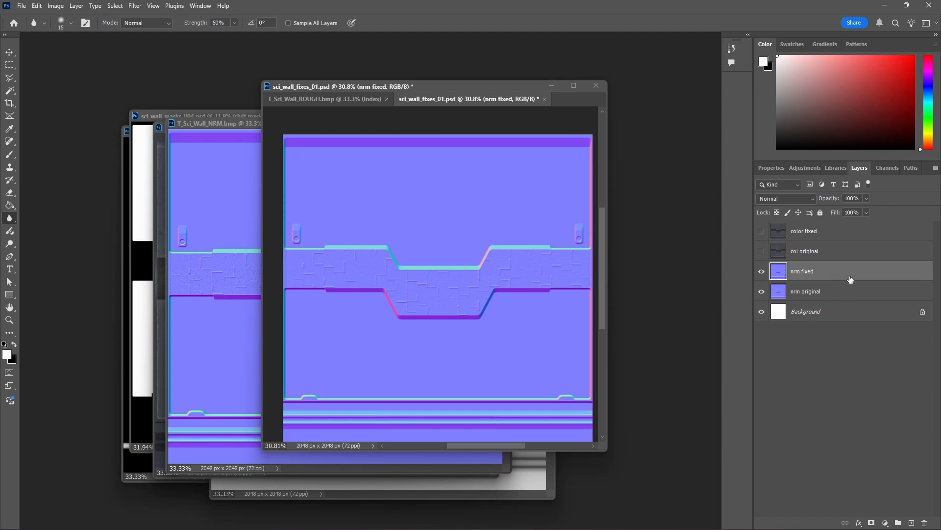
pyautogui.click(212, 124)
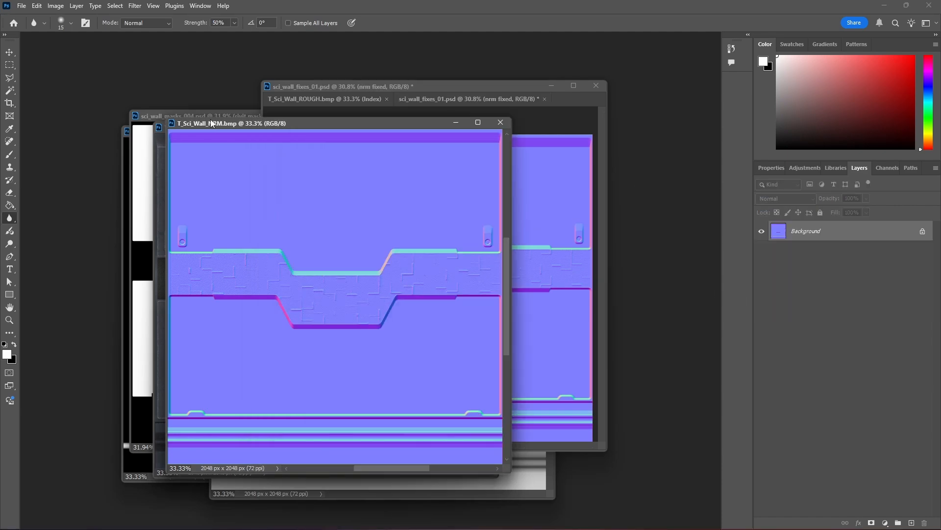
pyautogui.click(500, 122)
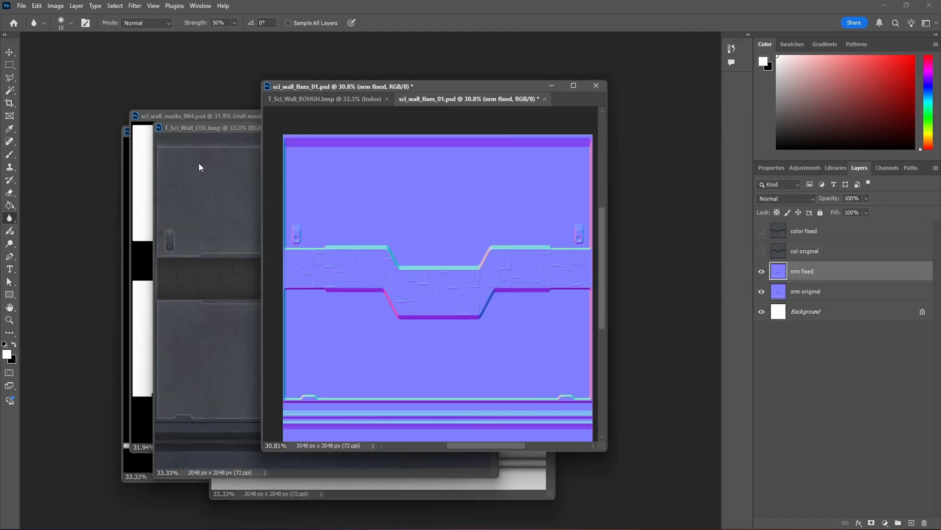
pyautogui.click(225, 124)
pyautogui.click(488, 127)
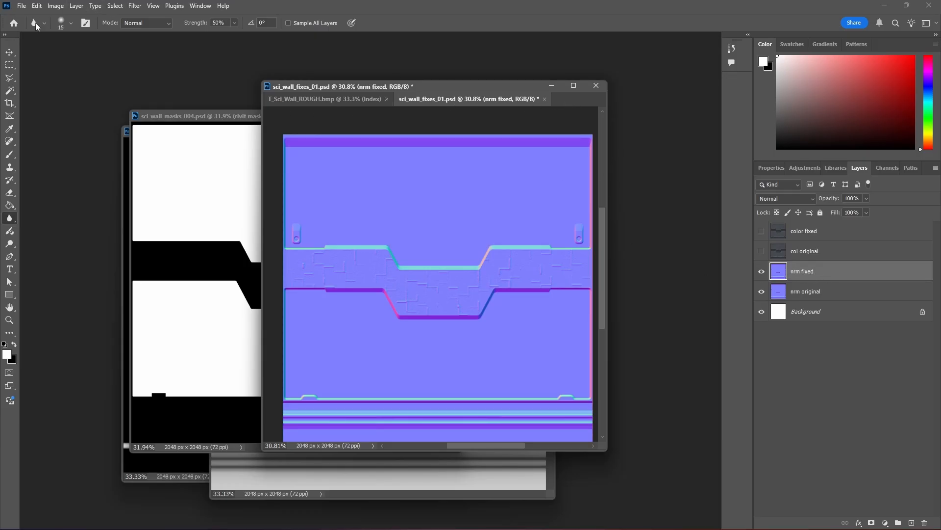
# - Save a copy of the fixed normal map as a 24-bit Windows BMP, replacing T_Sci_Wall_NRM.bmp in the Sci Fi Wall folder
pyautogui.click(21, 6)
pyautogui.click(52, 137)
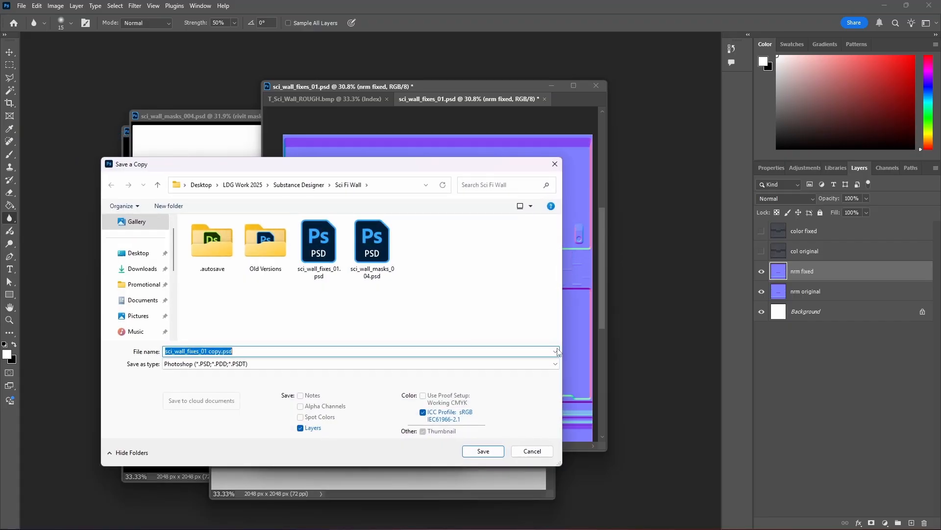
pyautogui.click(206, 363)
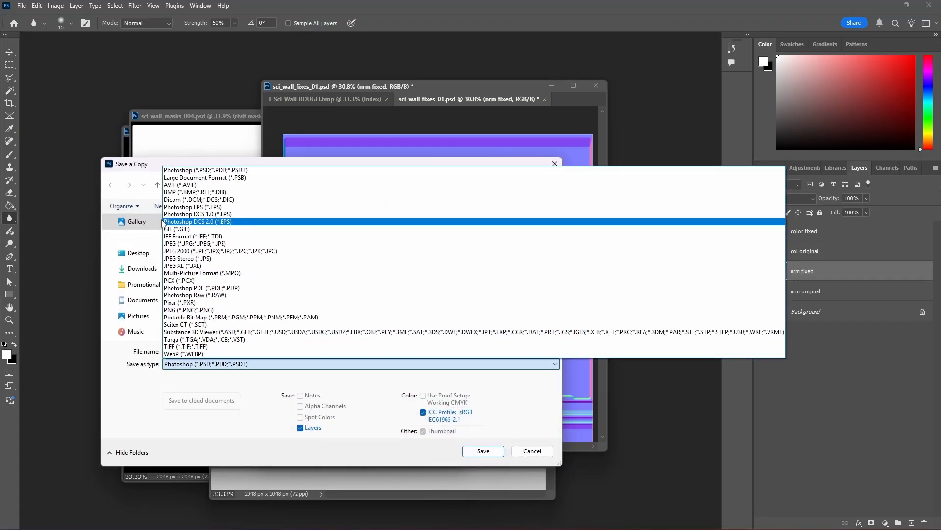
pyautogui.click(184, 192)
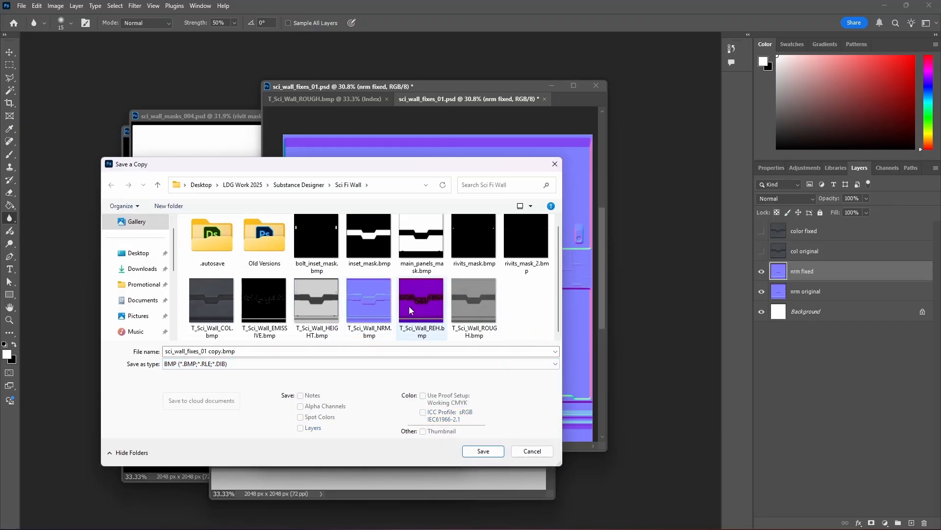
pyautogui.doubleClick(368, 302)
pyautogui.click(494, 270)
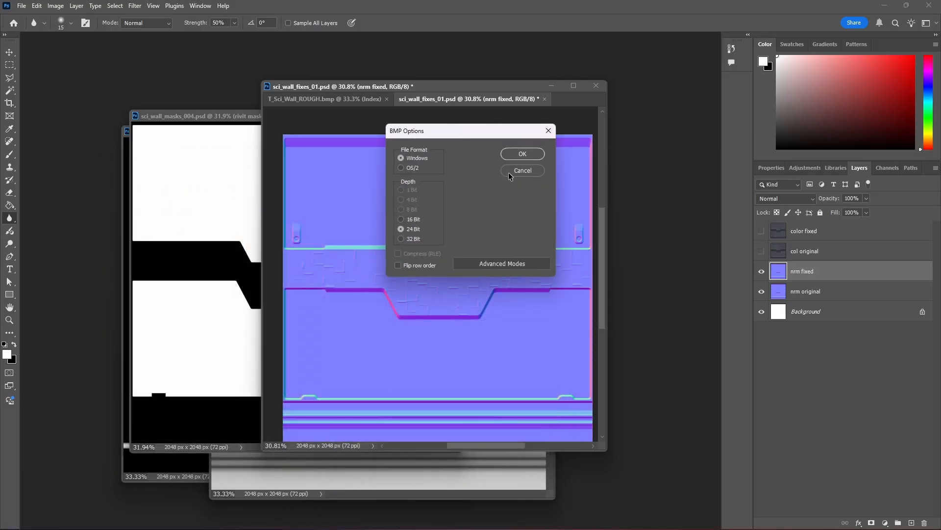
pyautogui.click(519, 155)
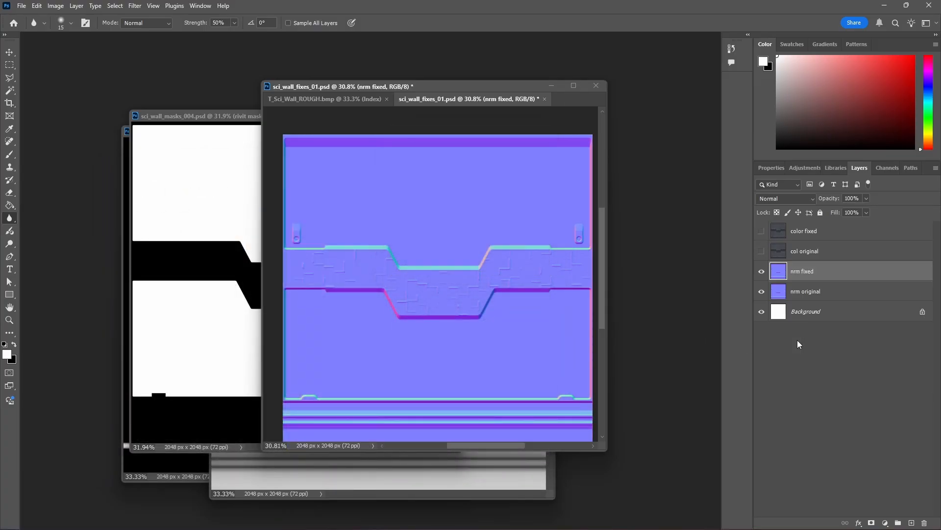
# - Show the color fixed layer and save a copy as a 24-bit Windows BMP, replacing T_Sci_Wall_COL.bmp
pyautogui.click(762, 231)
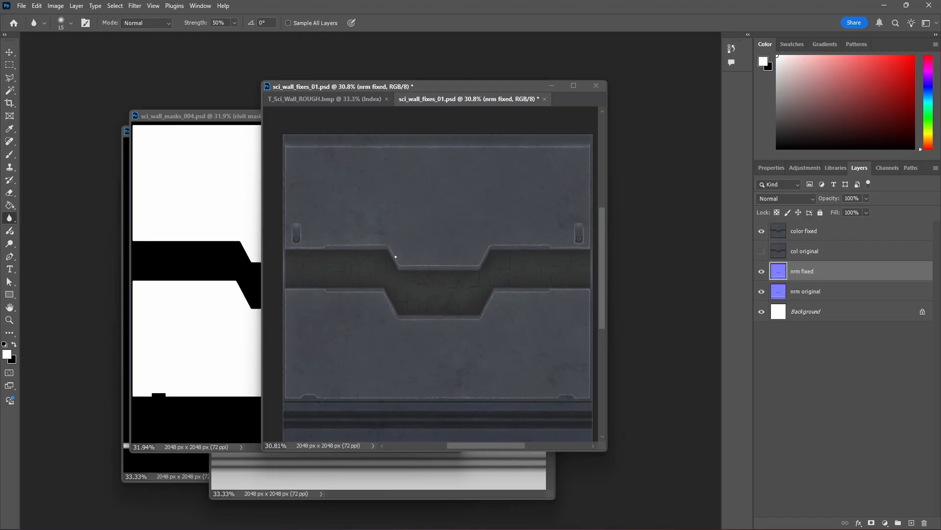
pyautogui.click(22, 6)
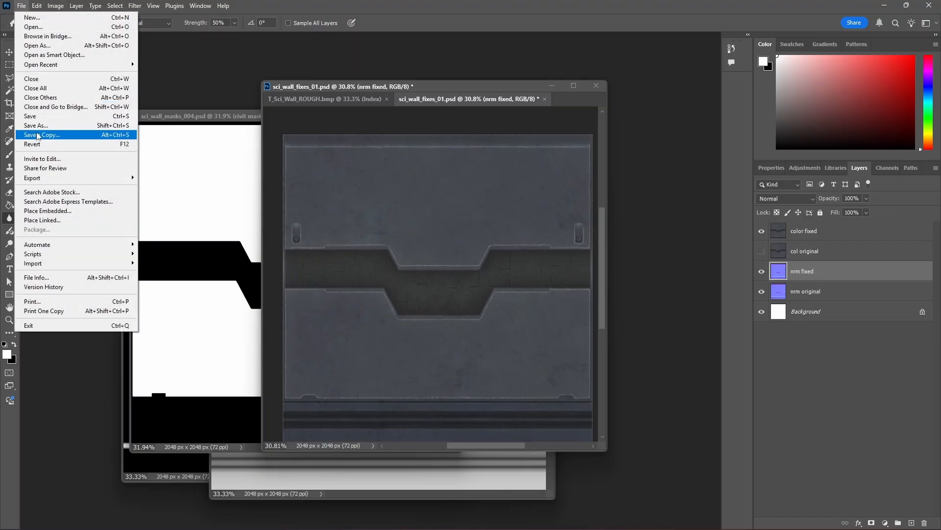
pyautogui.click(48, 135)
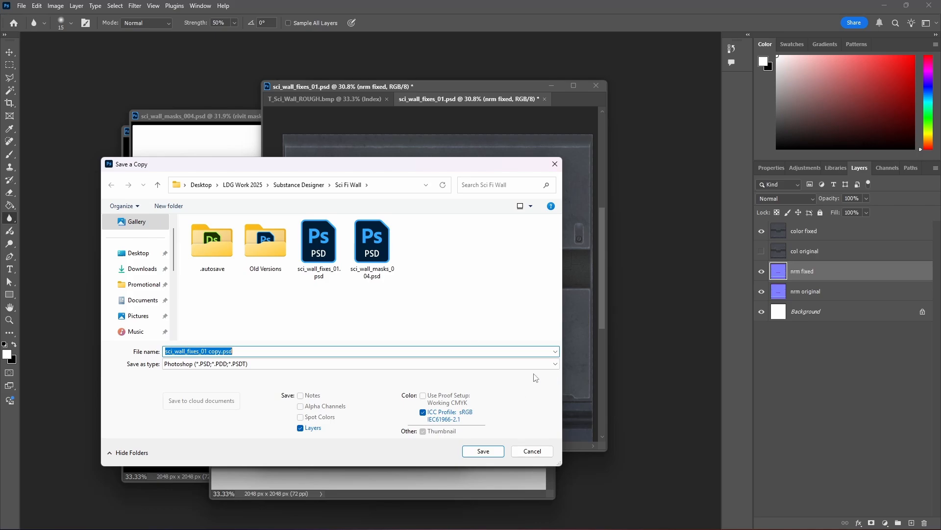
pyautogui.click(546, 363)
pyautogui.click(190, 197)
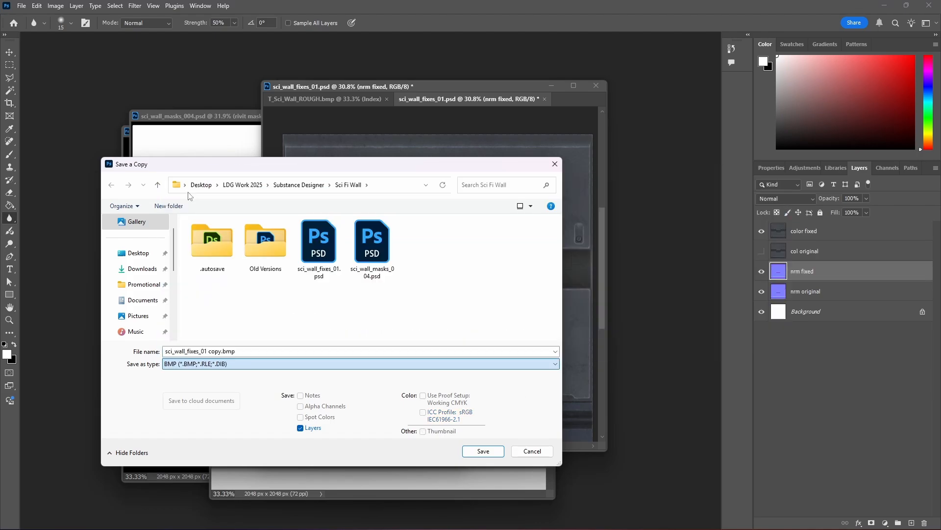
pyautogui.doubleClick(206, 302)
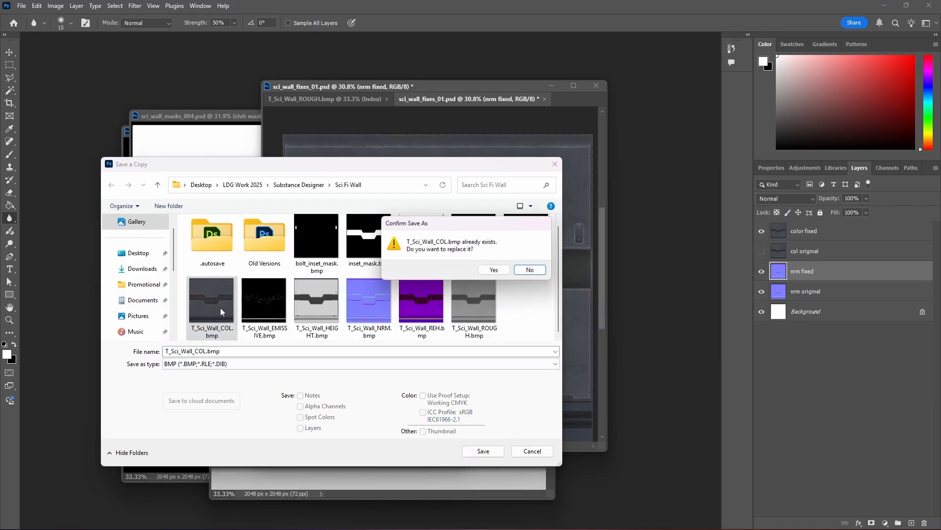
pyautogui.click(494, 269)
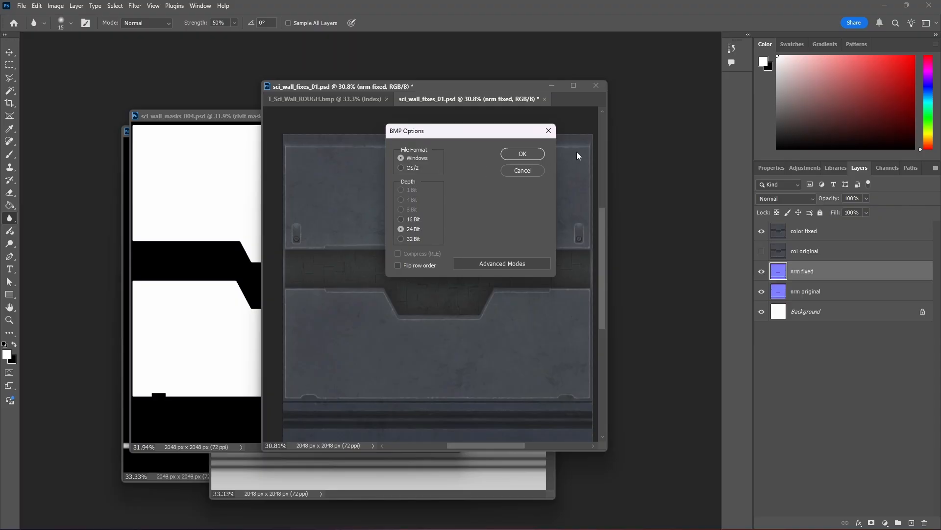
pyautogui.click(523, 154)
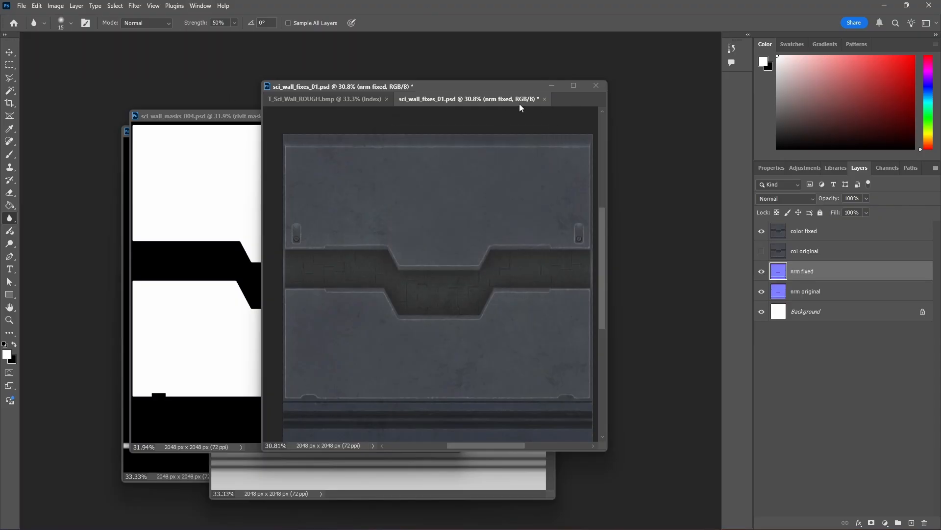
# - Save sci_wall_fixes_01.psd and close it
pyautogui.click(21, 5)
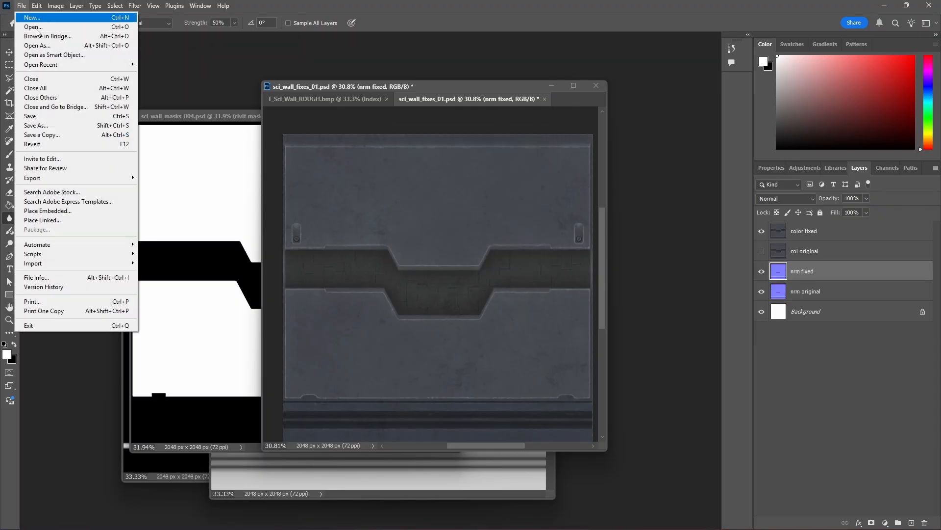
pyautogui.click(35, 116)
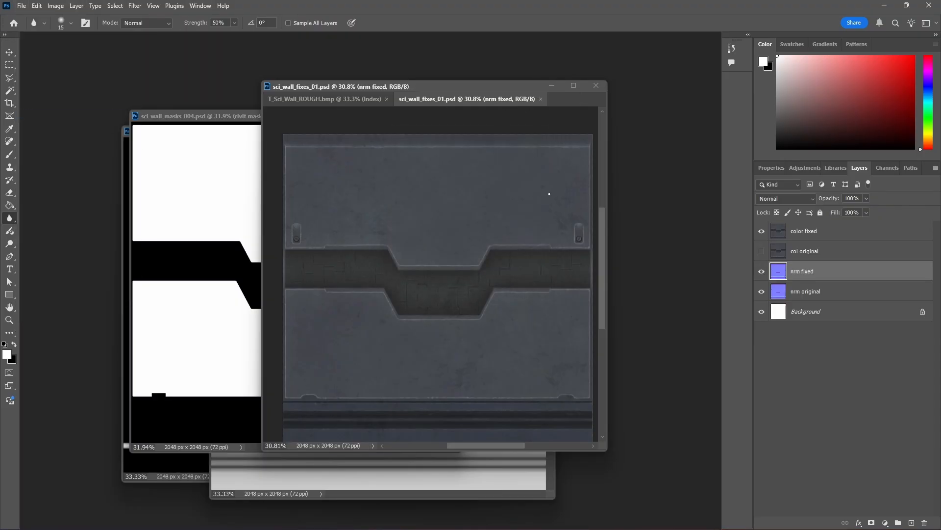
pyautogui.click(541, 99)
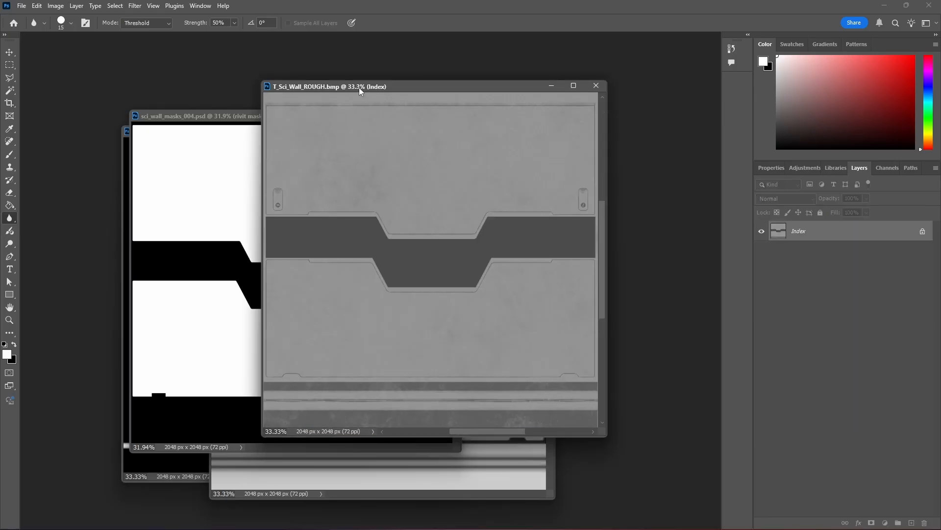
# - Close sci_wall_masks_004.psd and arrange the ROUGH, HEIGHT and EMISSIVE texture windows in an overlapping cascade
pyautogui.moveTo(360, 91); pyautogui.dragTo(227, 133)
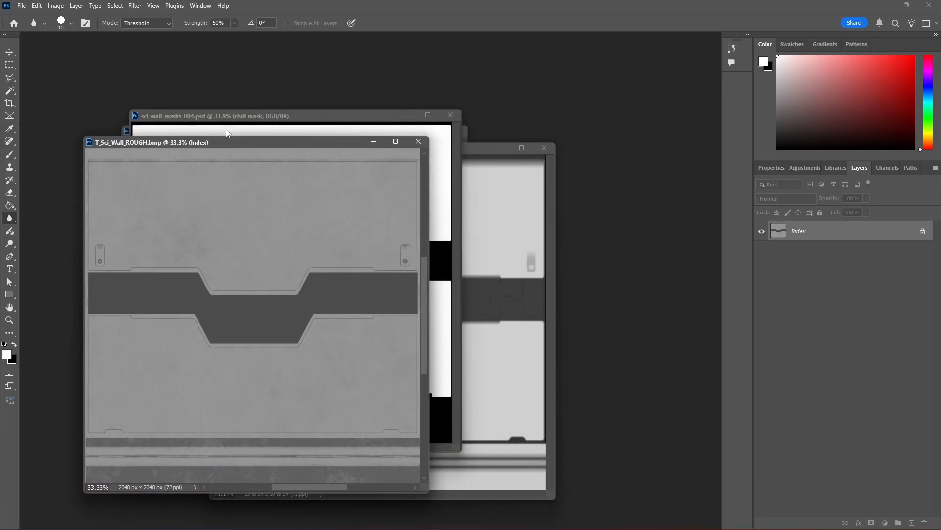
pyautogui.moveTo(301, 123); pyautogui.dragTo(300, 185)
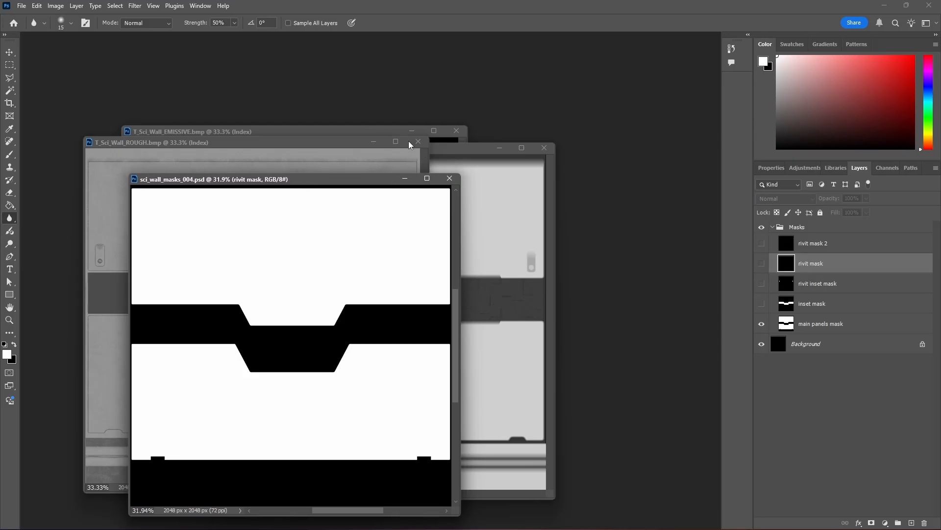
pyautogui.click(448, 180)
pyautogui.moveTo(462, 149); pyautogui.dragTo(375, 175)
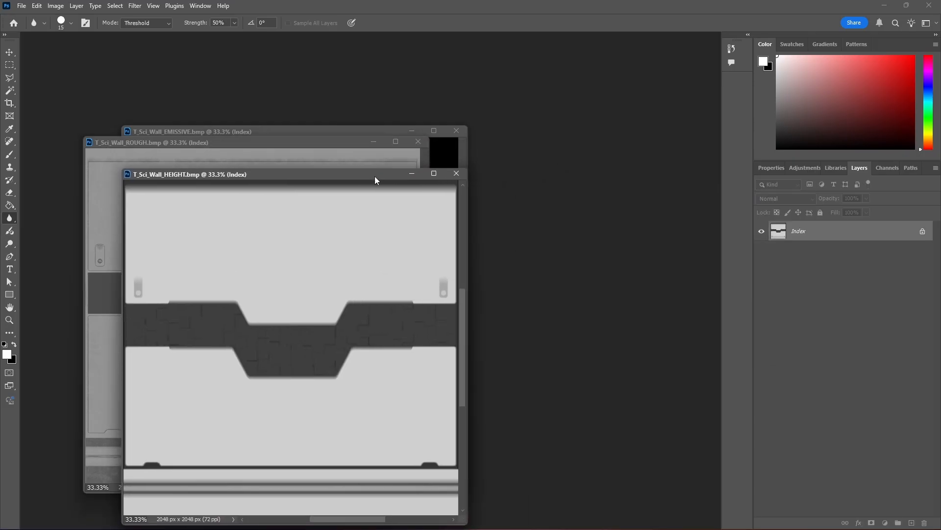
pyautogui.click(462, 149)
pyautogui.moveTo(331, 129); pyautogui.dragTo(531, 203)
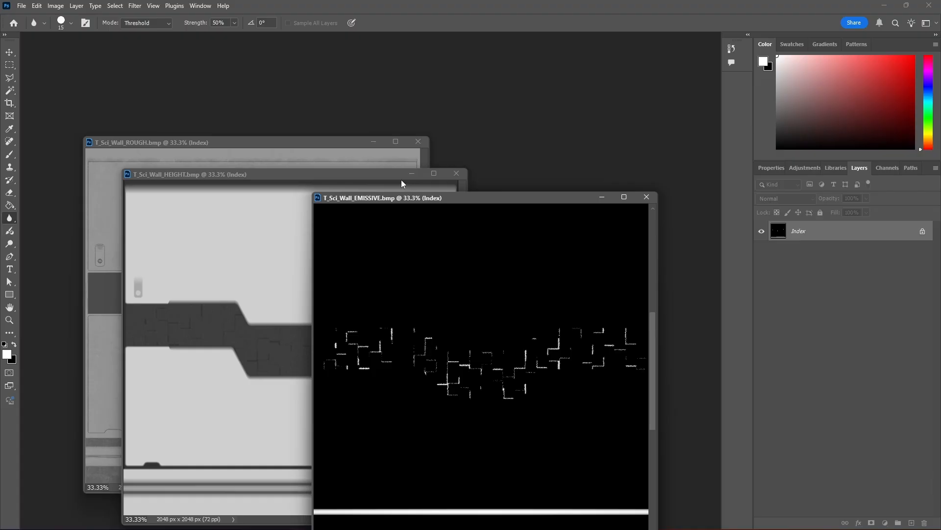
pyautogui.moveTo(292, 141); pyautogui.dragTo(260, 65)
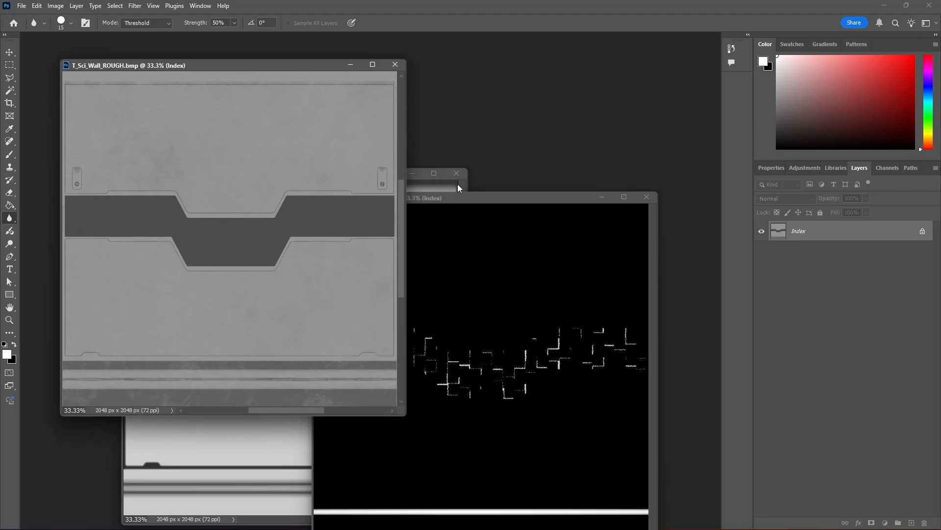
pyautogui.click(458, 188)
pyautogui.moveTo(354, 179); pyautogui.dragTo(371, 112)
pyautogui.click(552, 199)
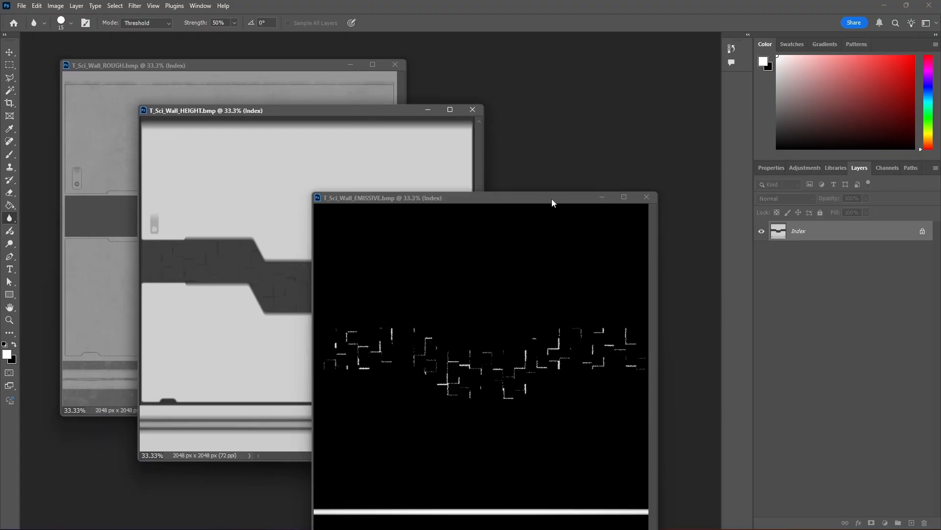
pyautogui.moveTo(552, 199); pyautogui.dragTo(541, 157)
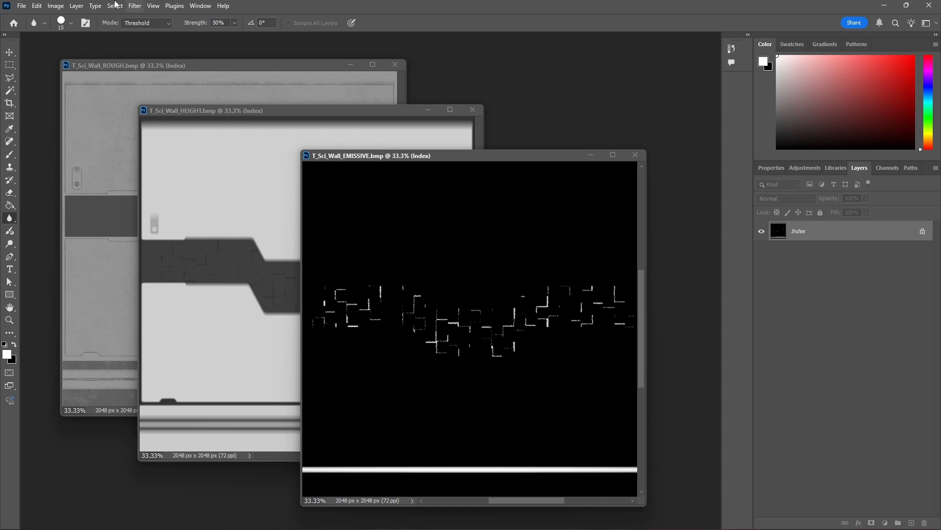
# - Open T_Sci_Wall_REH.bmp and place it in its own floating window, overlapping the EMISSIVE texture window
pyautogui.click(23, 6)
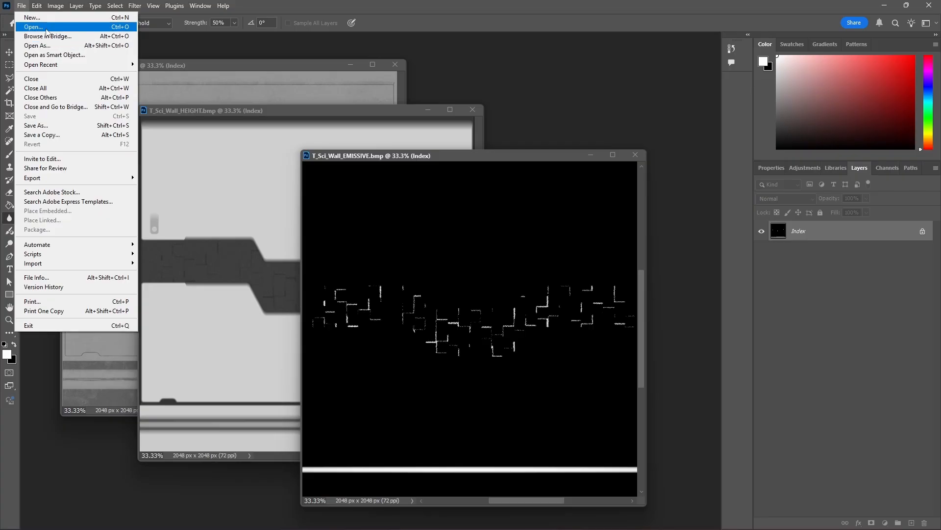
pyautogui.click(34, 28)
pyautogui.scroll(-2, 427, 296)
pyautogui.doubleClick(375, 337)
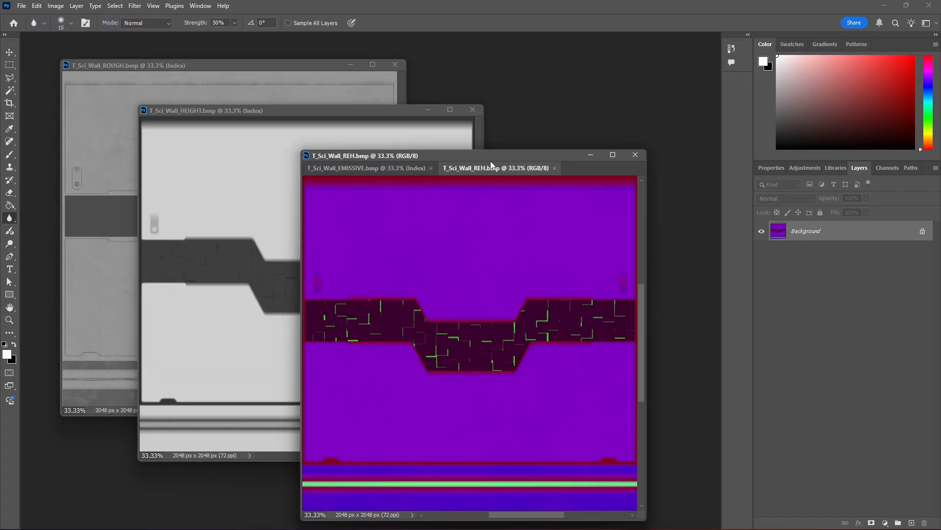
pyautogui.moveTo(492, 167); pyautogui.dragTo(495, 108)
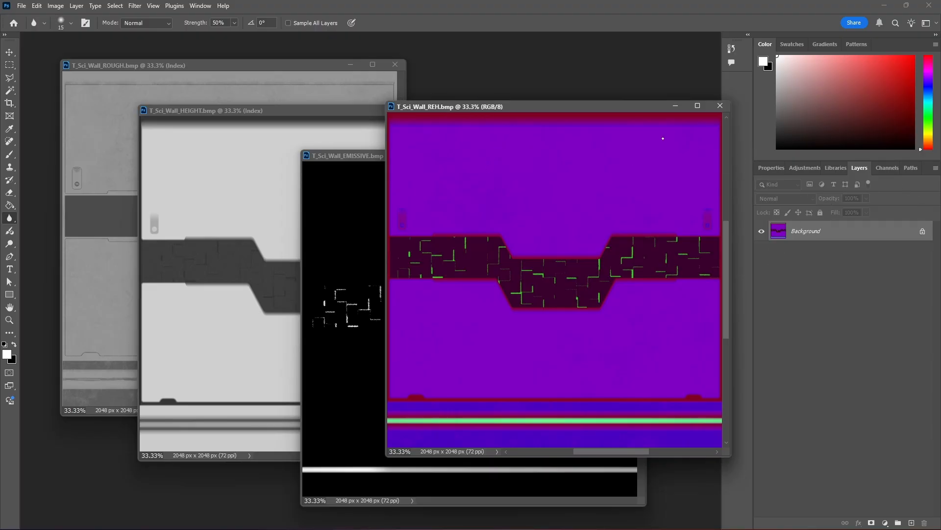
pyautogui.moveTo(645, 112); pyautogui.dragTo(627, 109)
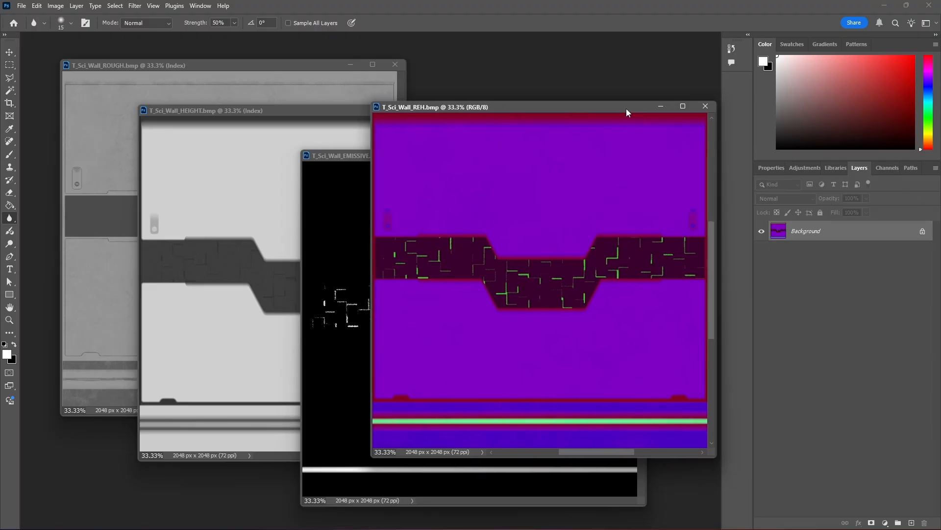
# - Examine the red, green and blue channels of T_Sci_Wall_REH.bmp individually and in combination
pyautogui.click(889, 168)
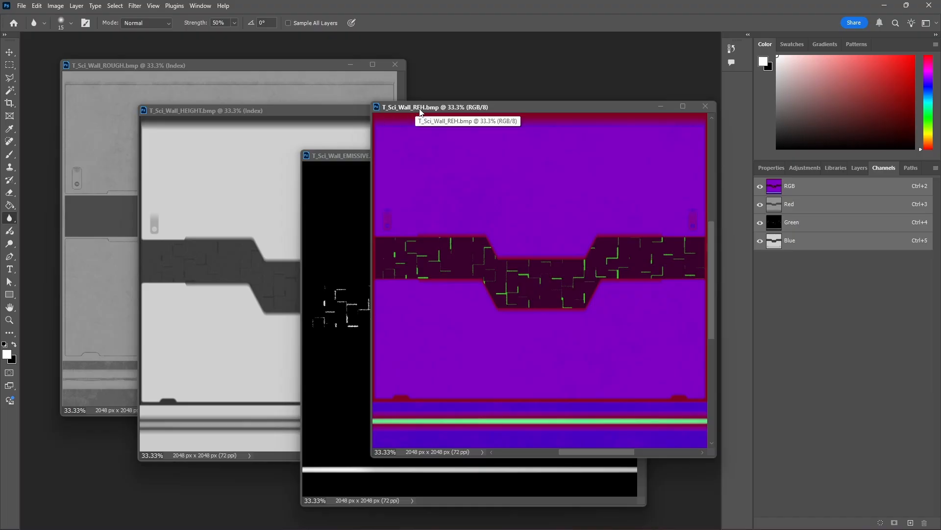
pyautogui.click(809, 205)
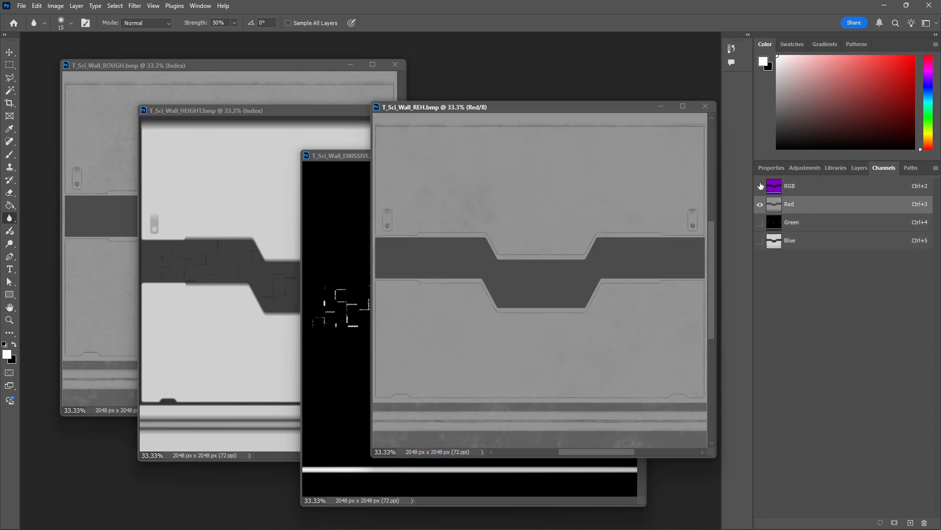
pyautogui.click(760, 222)
pyautogui.click(760, 204)
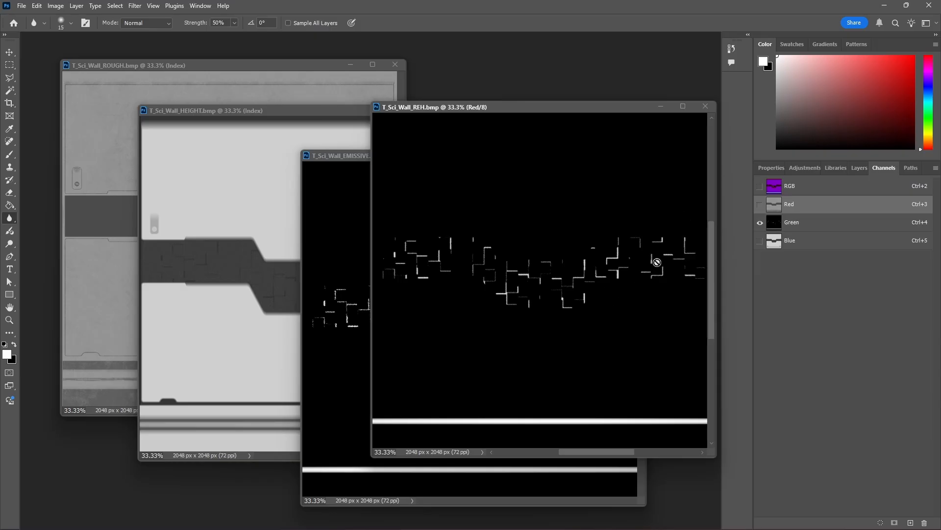
pyautogui.click(760, 222)
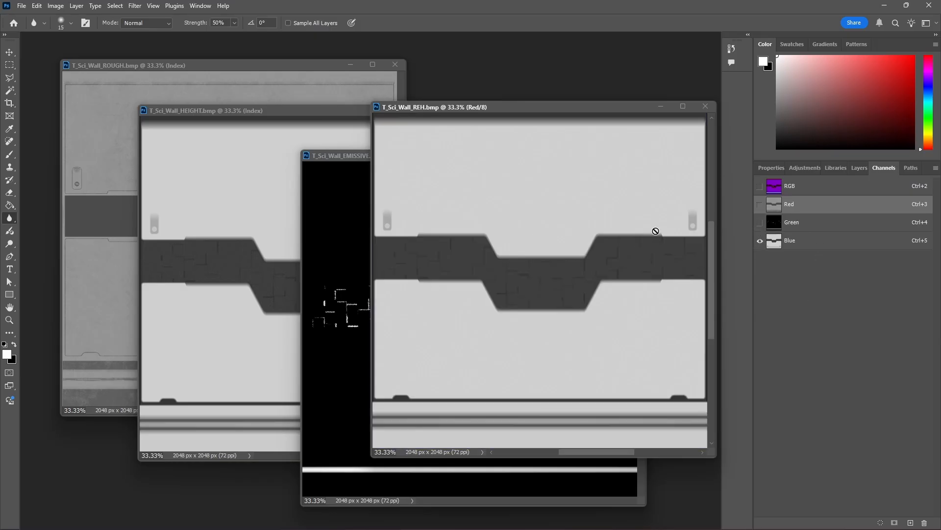
pyautogui.click(760, 222)
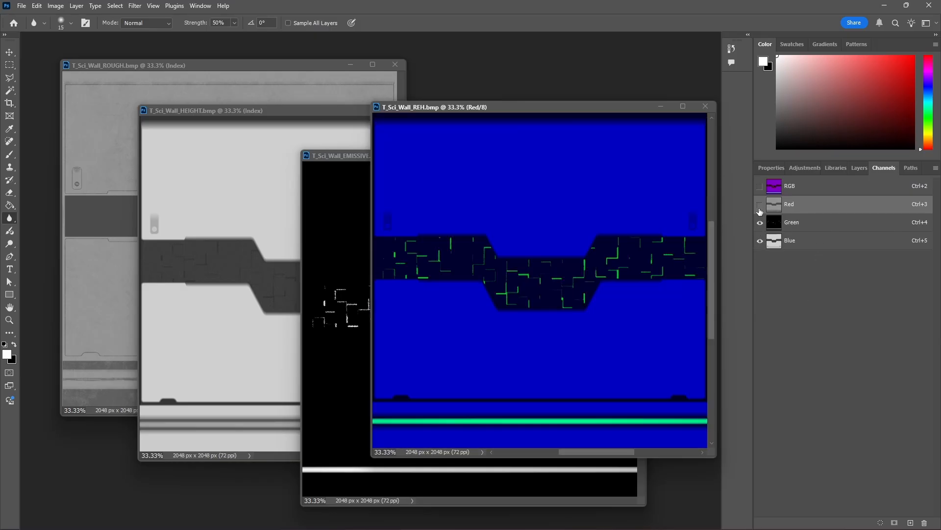
pyautogui.click(760, 204)
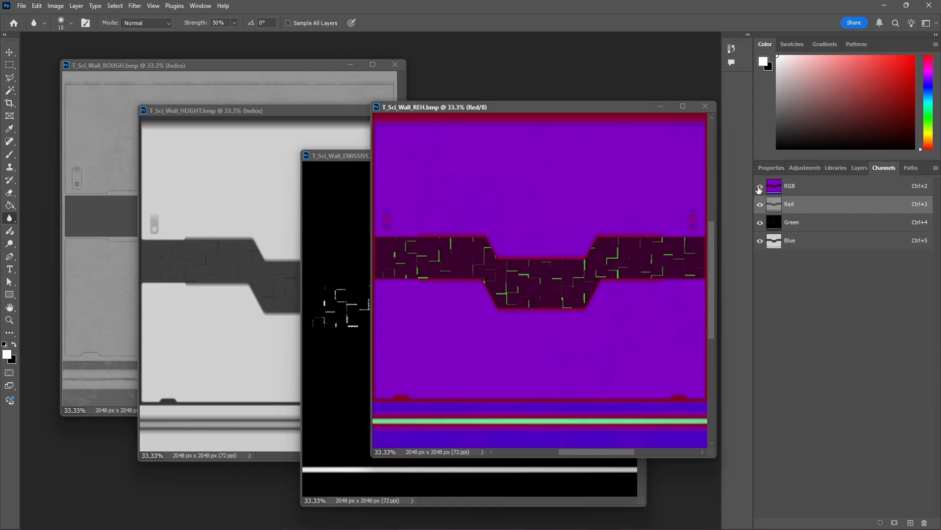
pyautogui.click(760, 222)
pyautogui.click(760, 240)
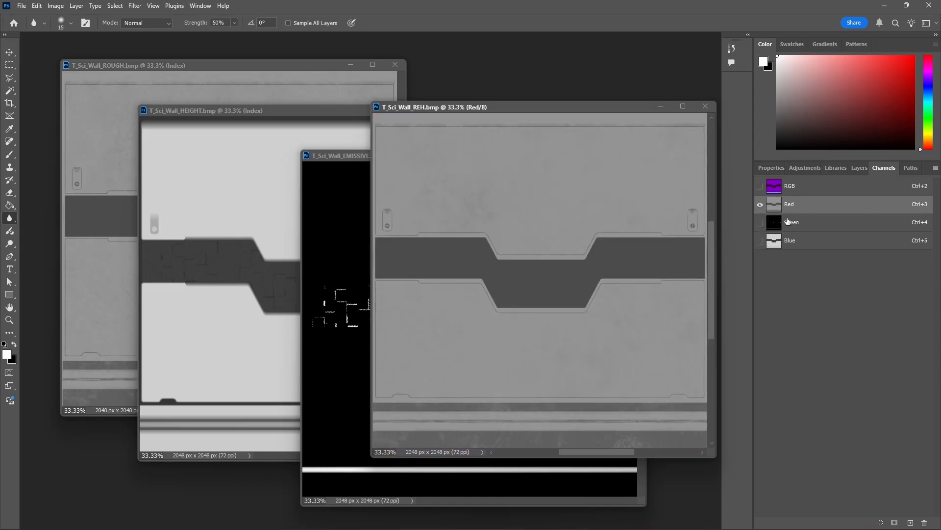
# - Fill the entire red channel of T_Sci_Wall_REH.bmp with white at 100% opacity and clear the selection
pyautogui.keyDown('alt'); pyautogui.scroll(-3, 558, 235); pyautogui.keyUp('alt')
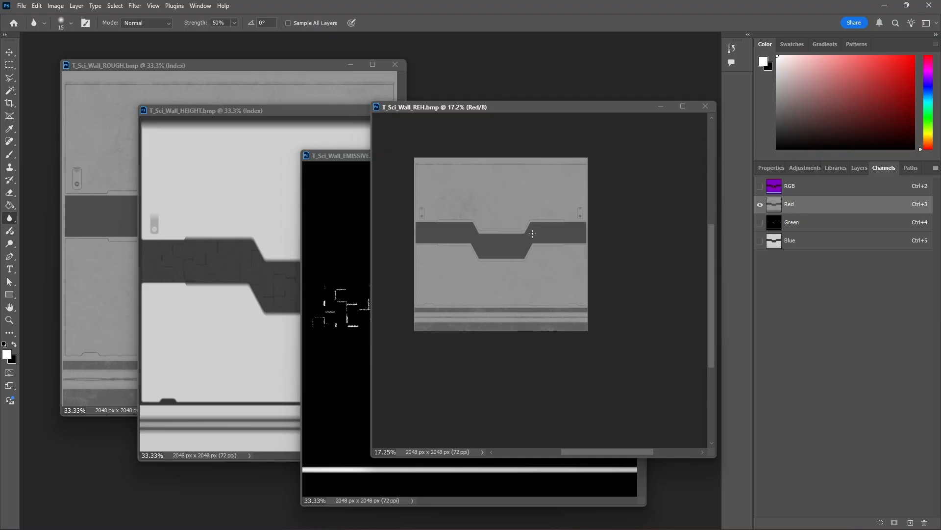
pyautogui.hotkey('ctrl', 'a')
pyautogui.click(9, 205)
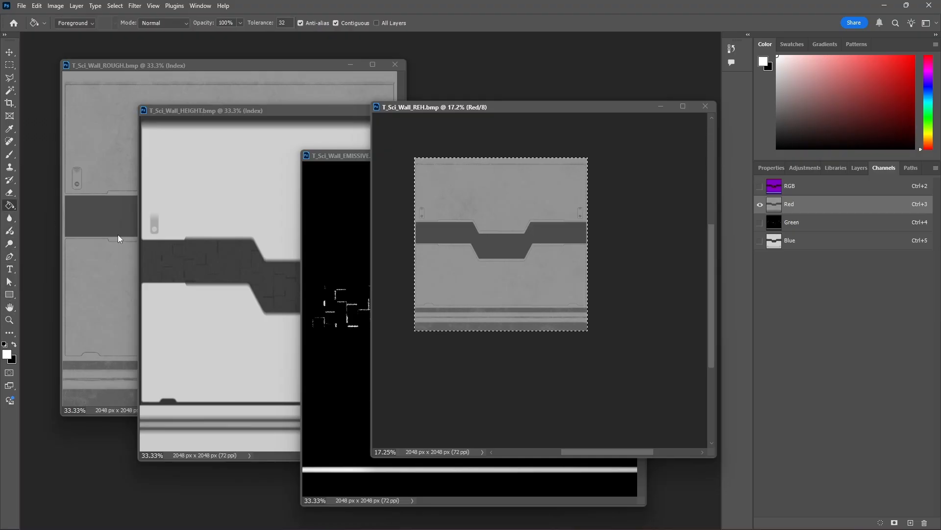
pyautogui.click(446, 214)
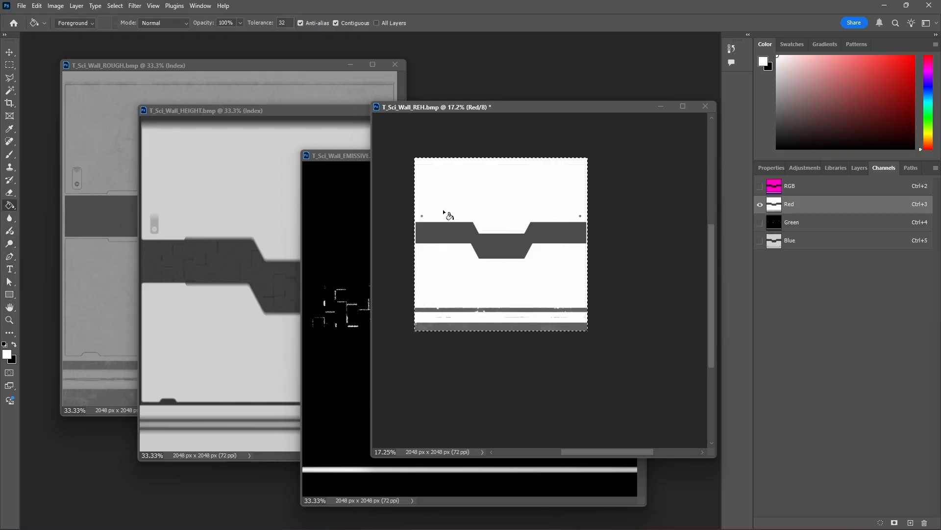
pyautogui.click(39, 6)
pyautogui.click(63, 161)
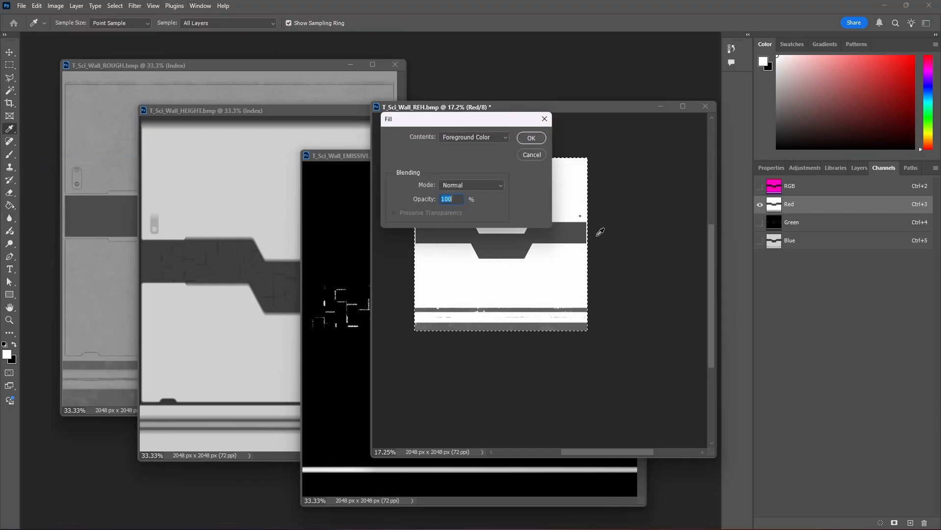
pyautogui.click(532, 139)
pyautogui.click(9, 65)
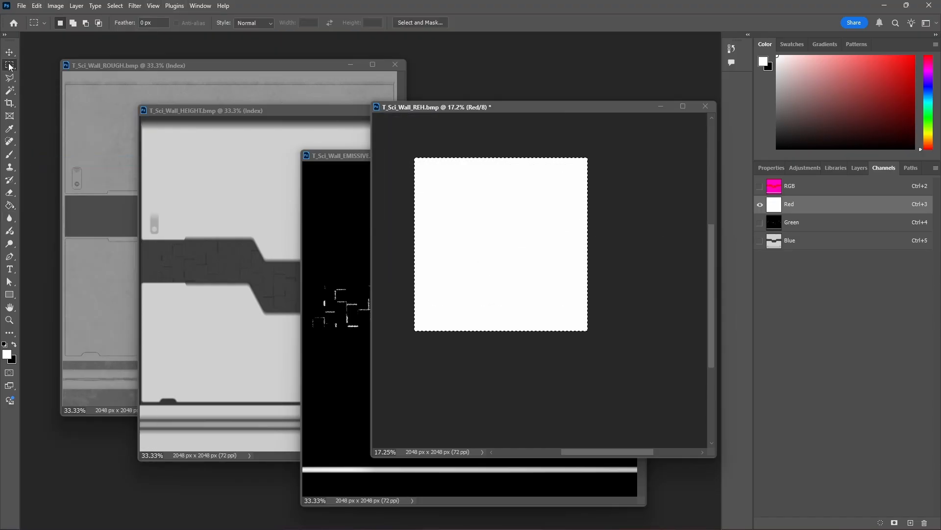
pyautogui.click(620, 300)
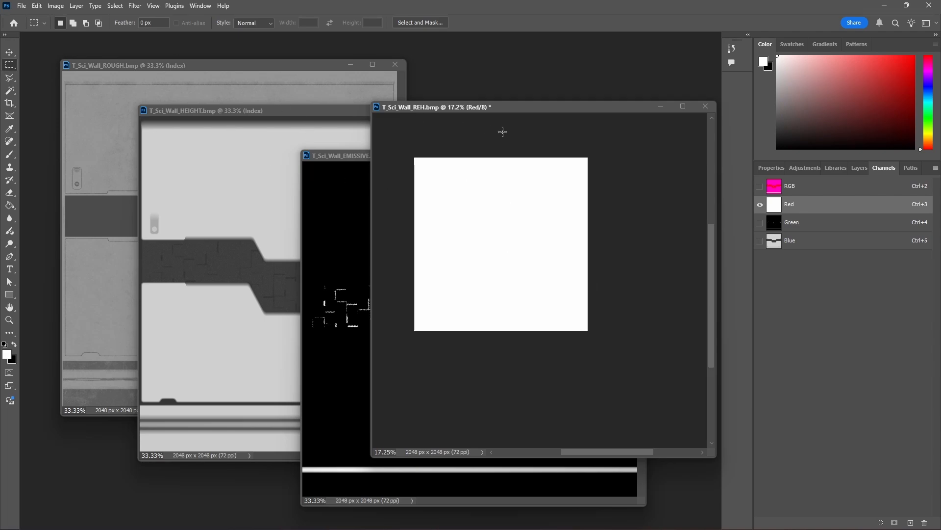
# - Copy the whole T_Sci_Wall_ROUGH.bmp image and paste it into the red channel of T_Sci_Wall_REH.bmp
pyautogui.click(219, 67)
pyautogui.keyDown('alt'); pyautogui.scroll(-2, 316, 231); pyautogui.keyUp('alt')
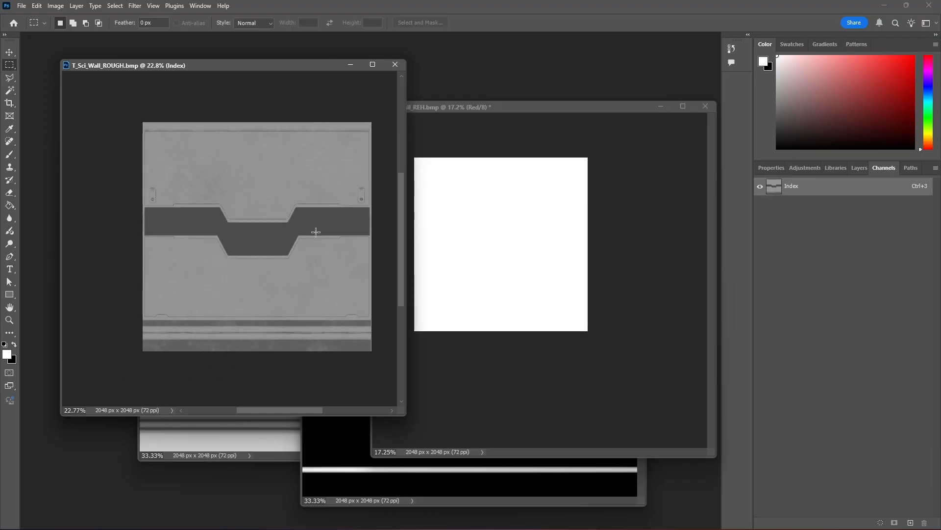
pyautogui.hotkey('ctrl', 'a')
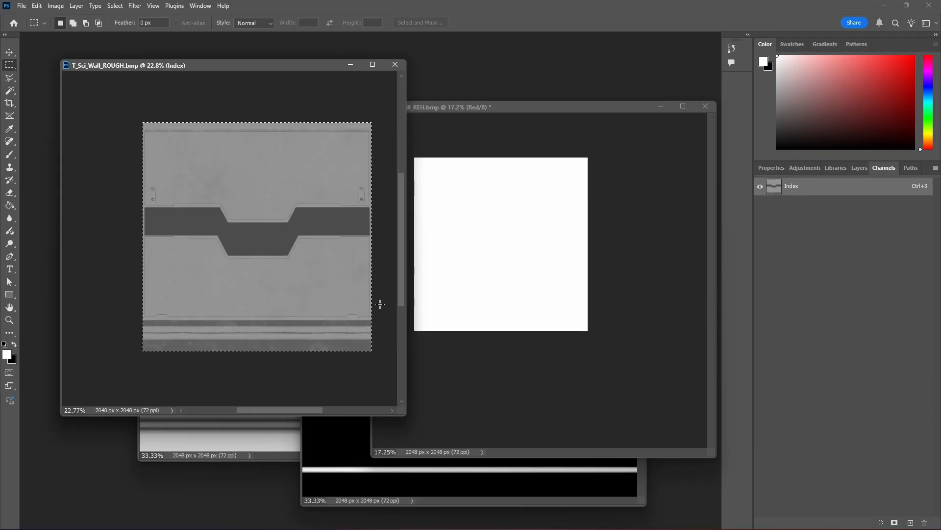
pyautogui.click(510, 108)
pyautogui.click(807, 223)
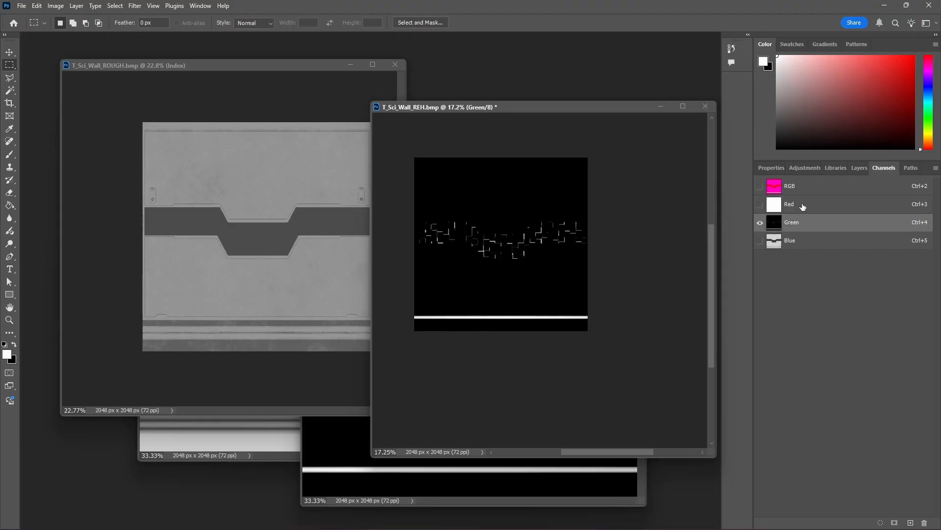
pyautogui.click(803, 207)
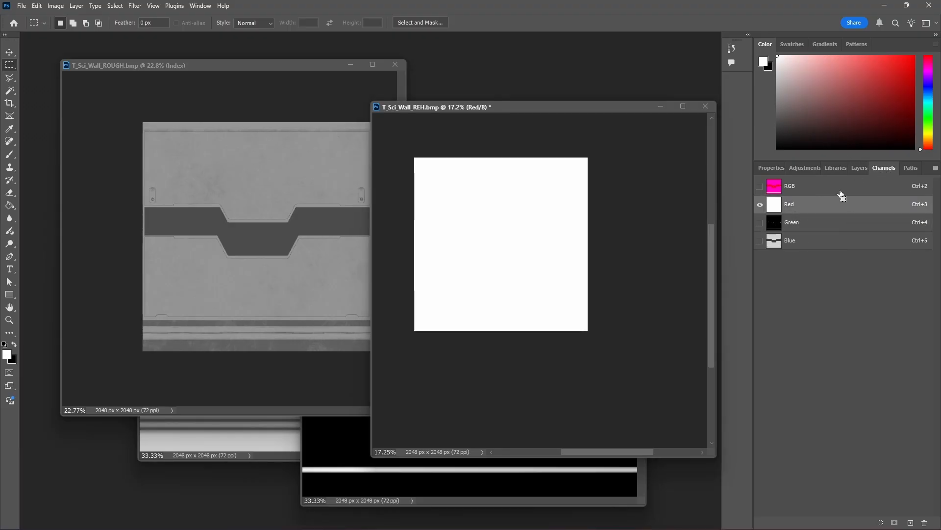
pyautogui.hotkey('ctrl', 'v')
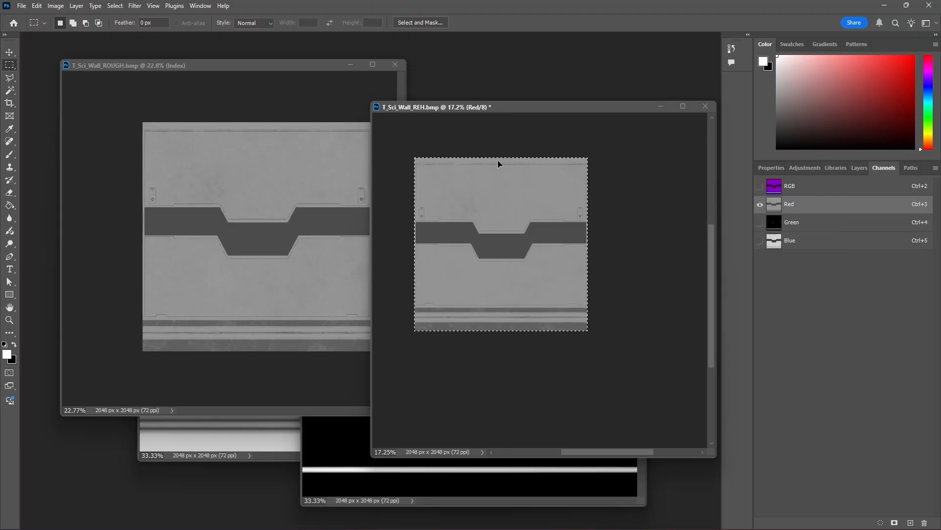
# - Close the ROUGH, HEIGHT and EMISSIVE texture files, leaving only T_Sci_Wall_REH.bmp open
pyautogui.click(395, 65)
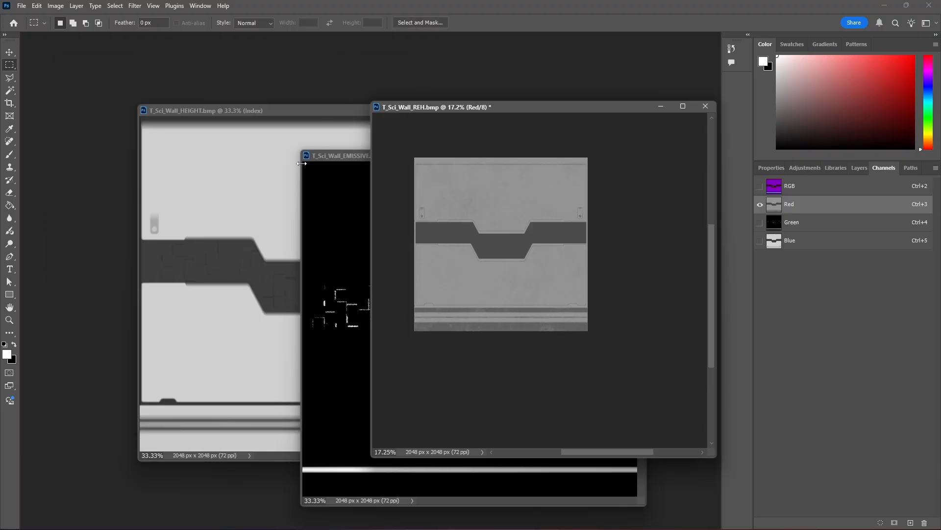
pyautogui.click(241, 114)
pyautogui.click(479, 114)
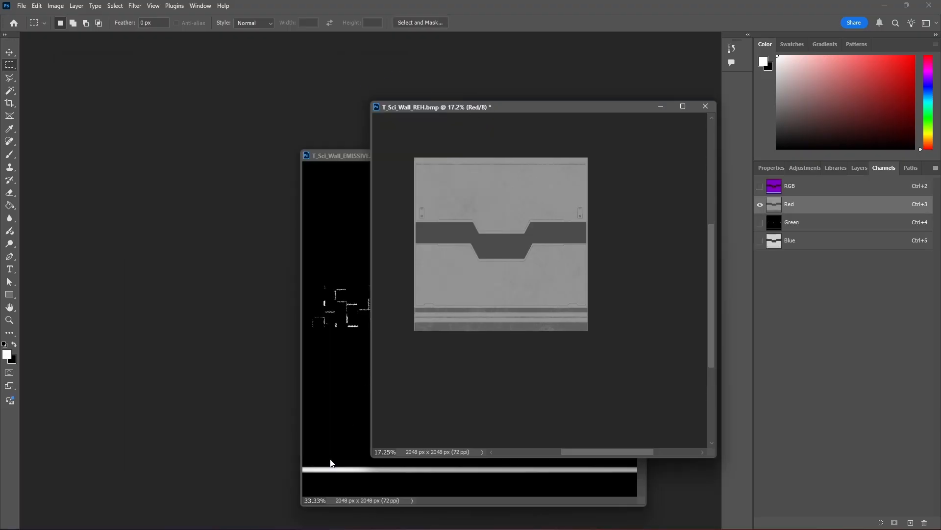
pyautogui.click(348, 425)
pyautogui.click(635, 155)
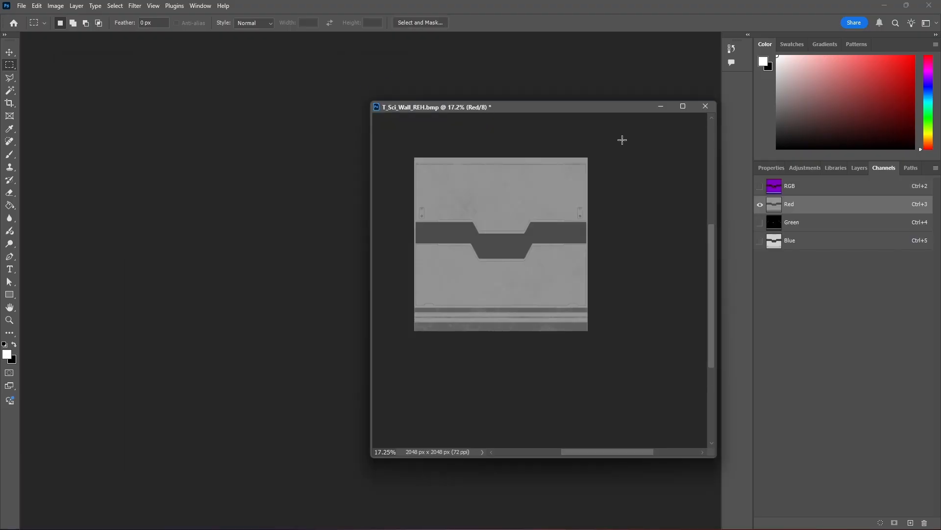
# - Center the T_Sci_Wall_REH.bmp window, make all RGB channels visible and save the file
pyautogui.moveTo(587, 106); pyautogui.dragTo(485, 106)
pyautogui.click(760, 186)
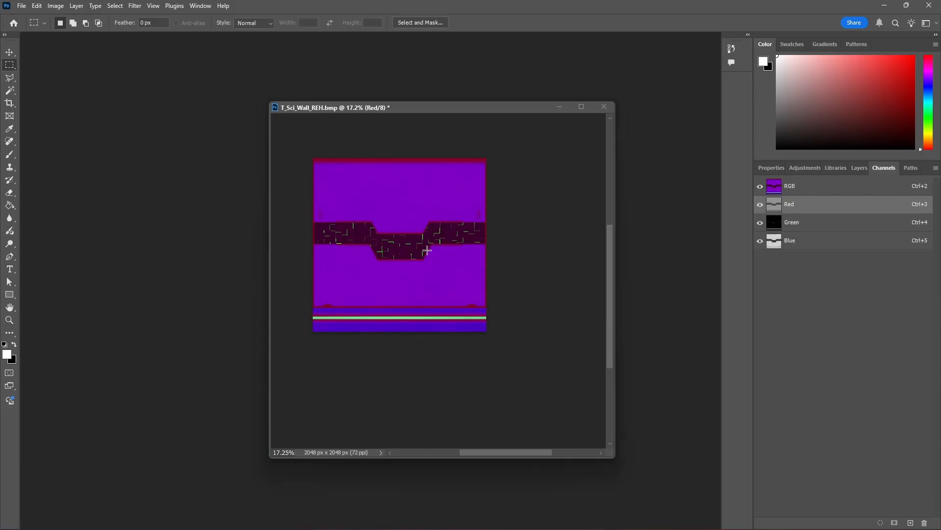
pyautogui.click(38, 7)
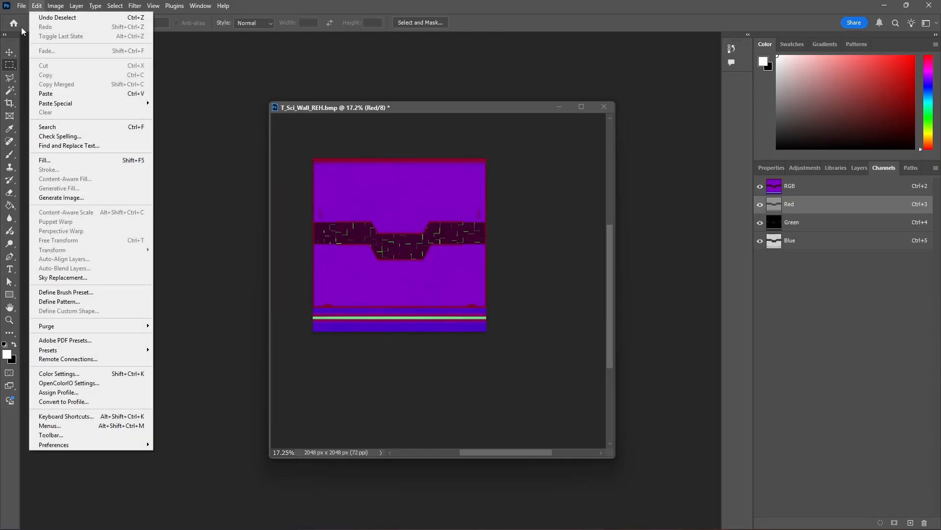
pyautogui.click(37, 117)
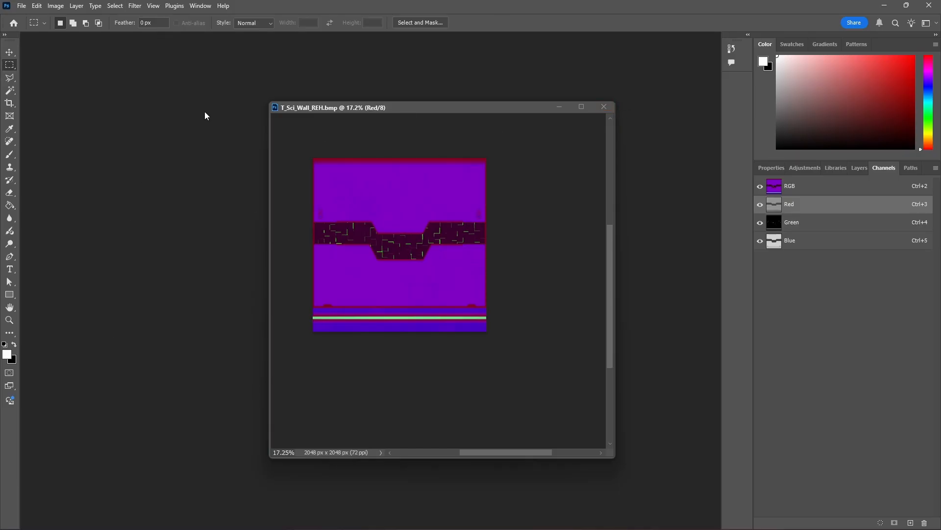
pyautogui.click(22, 7)
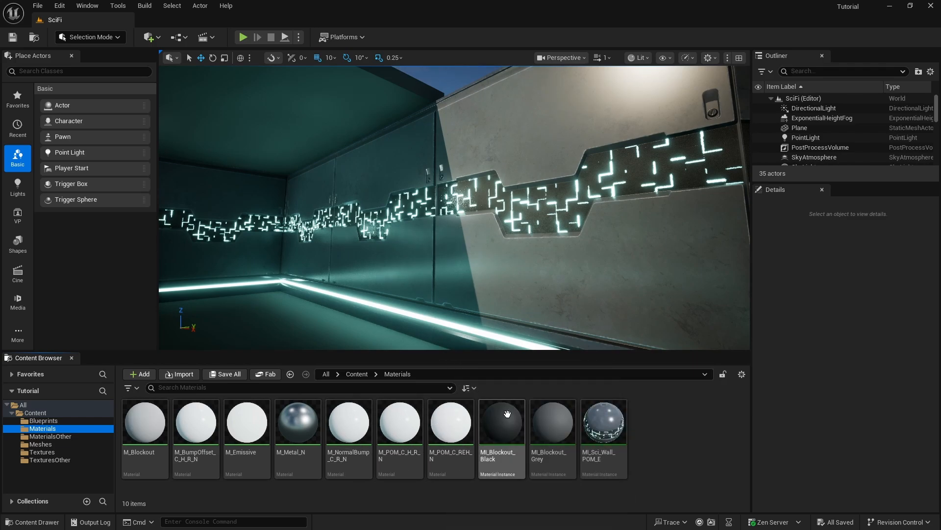
# - In Unreal Editor, open the M_POM_C_REH_N material in a smaller window and examine the texture nodes in its graph
pyautogui.doubleClick(447, 415)
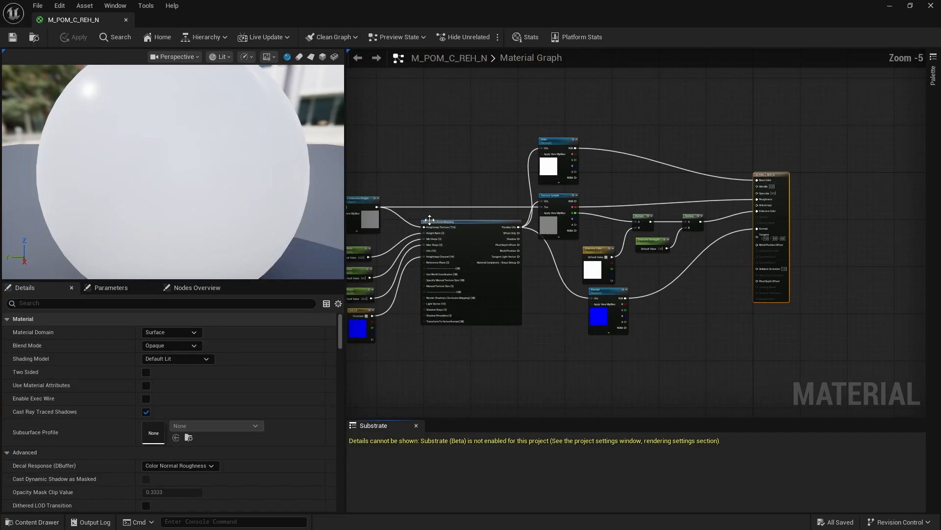
pyautogui.click(909, 6)
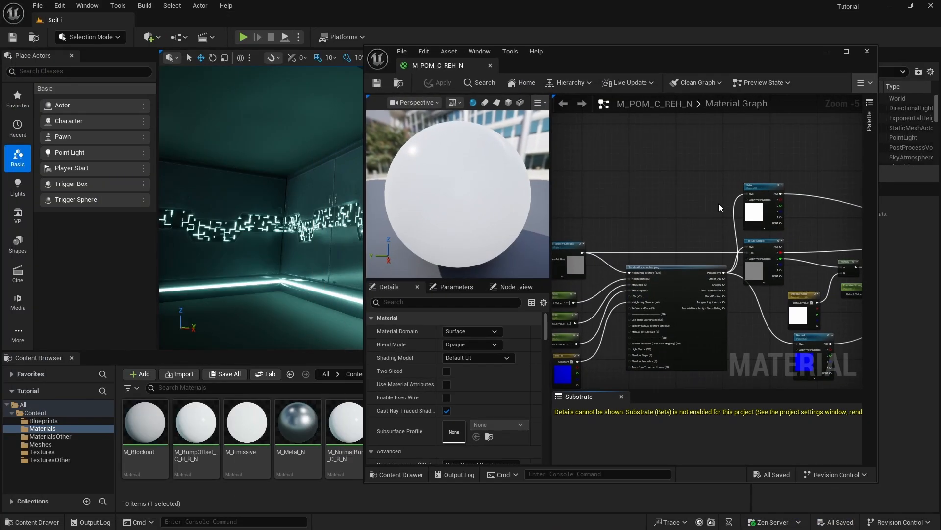
pyautogui.scroll(3, 720, 204)
pyautogui.scroll(-2, 696, 239)
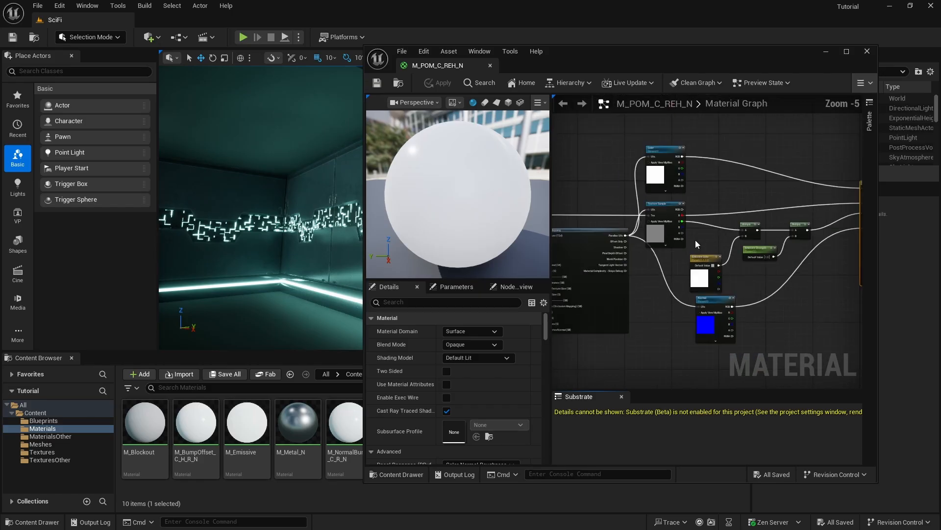
pyautogui.scroll(5, 673, 175)
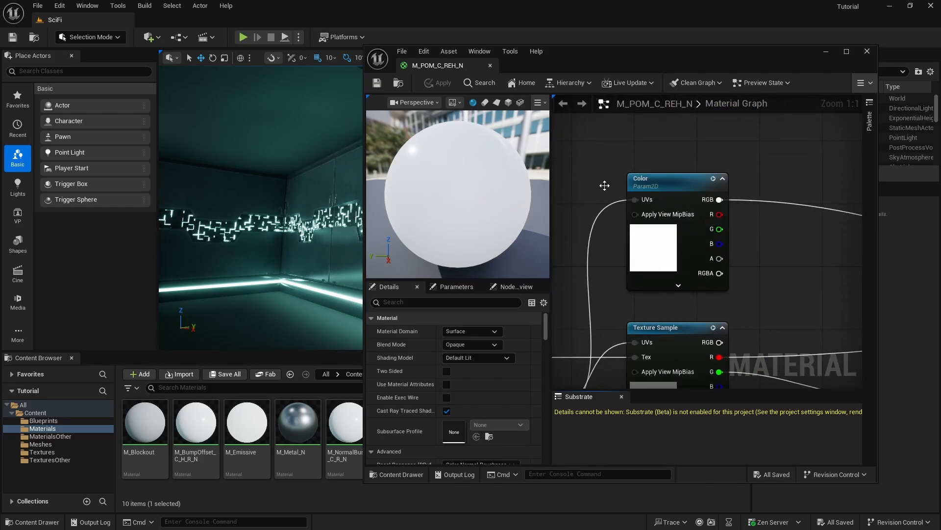
pyautogui.scroll(-3, 605, 186)
pyautogui.scroll(3, 661, 213)
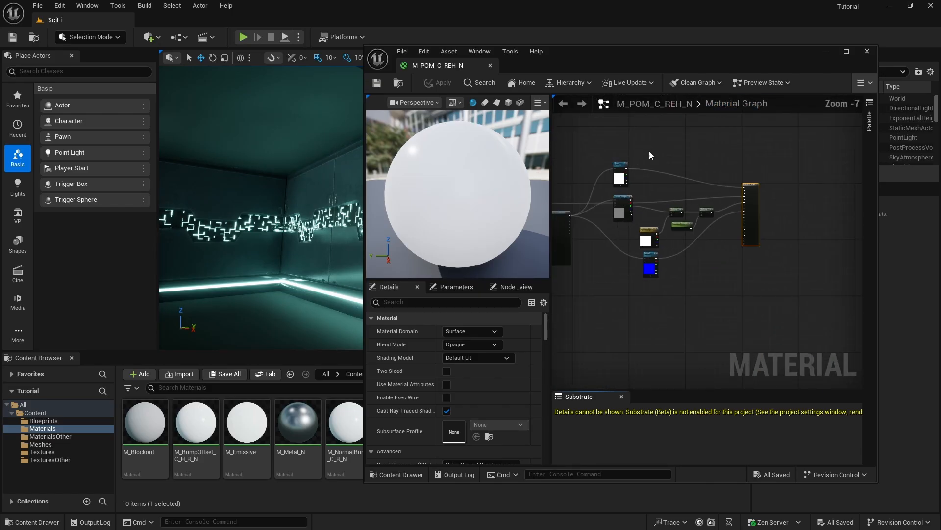
pyautogui.scroll(-6, 670, 239)
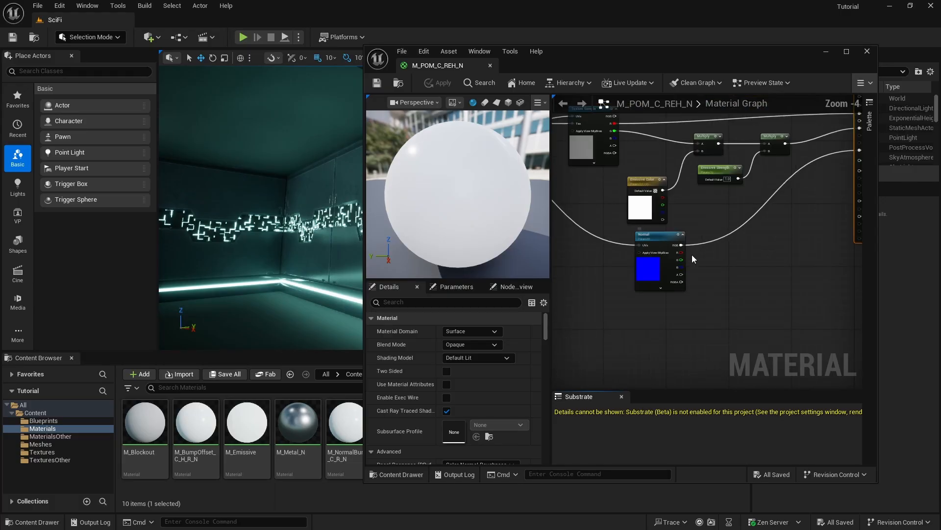
pyautogui.scroll(4, 635, 164)
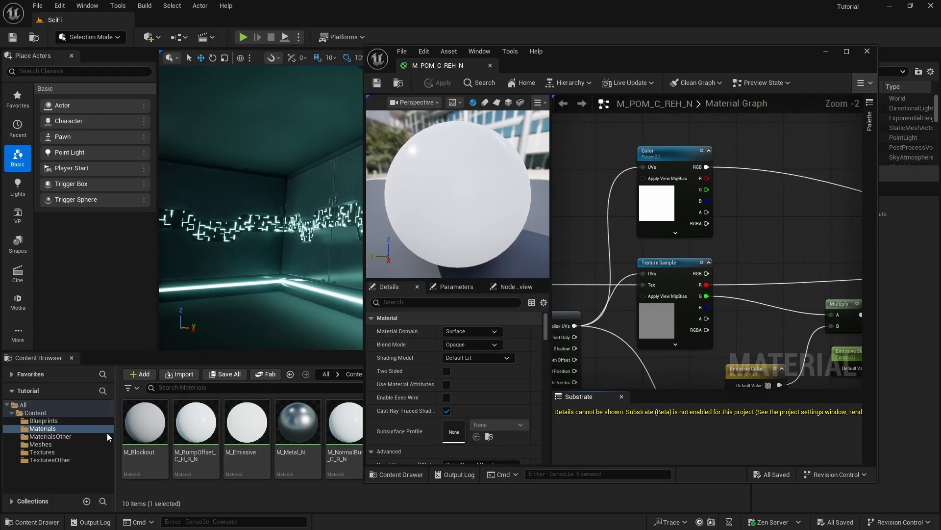
# - Add T_1px_White_COL from the Textures folder to the material graph as a Texture Sample and delete that node
pyautogui.click(42, 452)
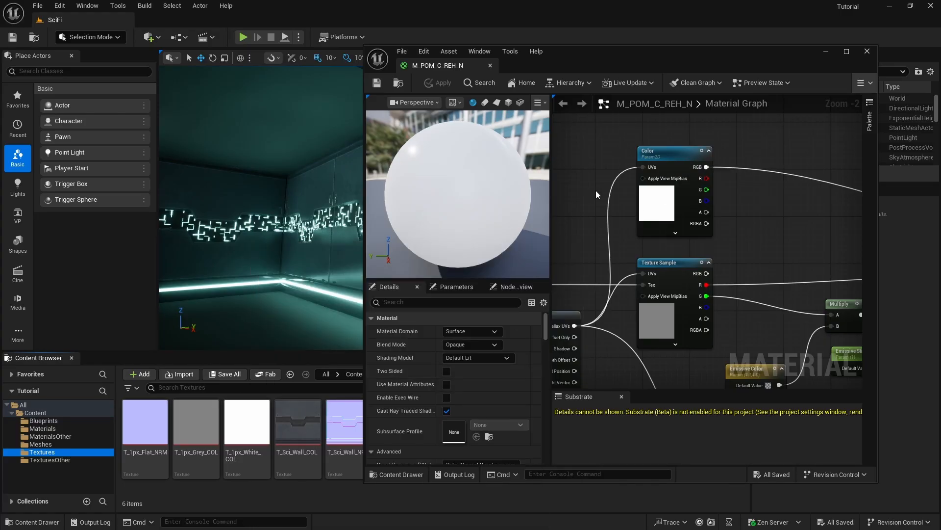
pyautogui.moveTo(241, 416); pyautogui.dragTo(750, 182)
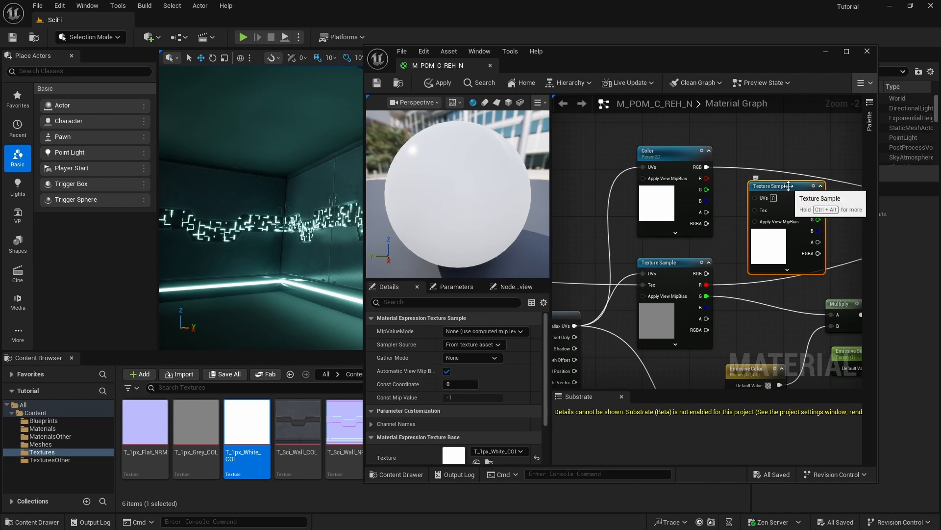
pyautogui.press('Delete')
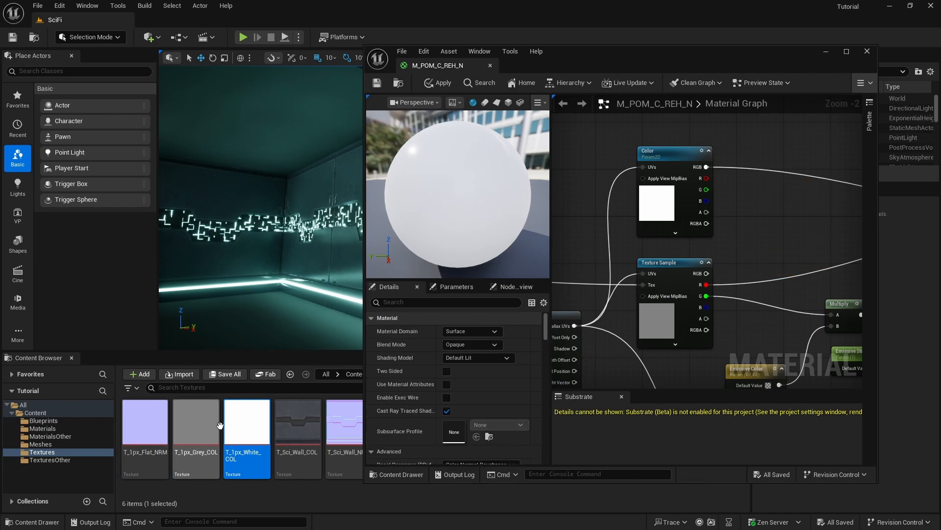
# - Examine the details of the three T_1px textures and trace the Color, Texture Sample and Normal nodes to the material output
pyautogui.moveTo(256, 424)
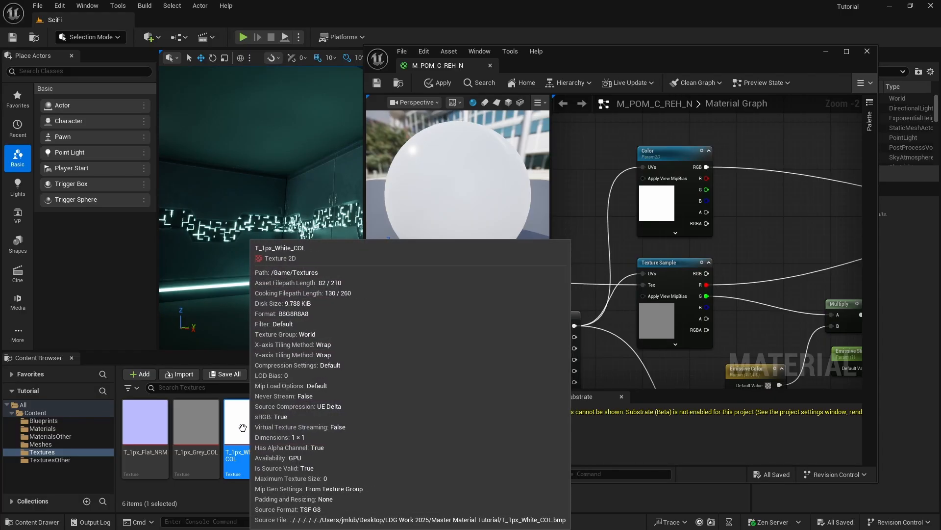
pyautogui.moveTo(202, 425)
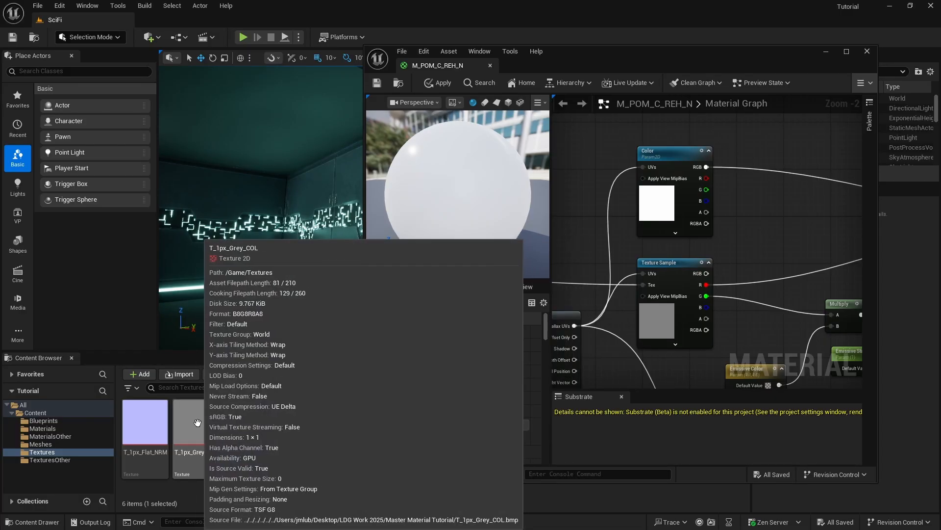
pyautogui.moveTo(151, 424)
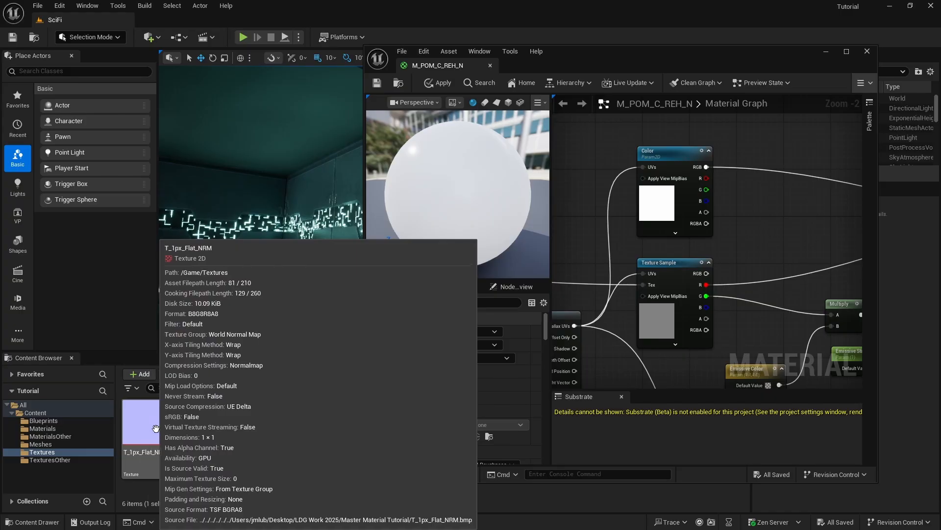
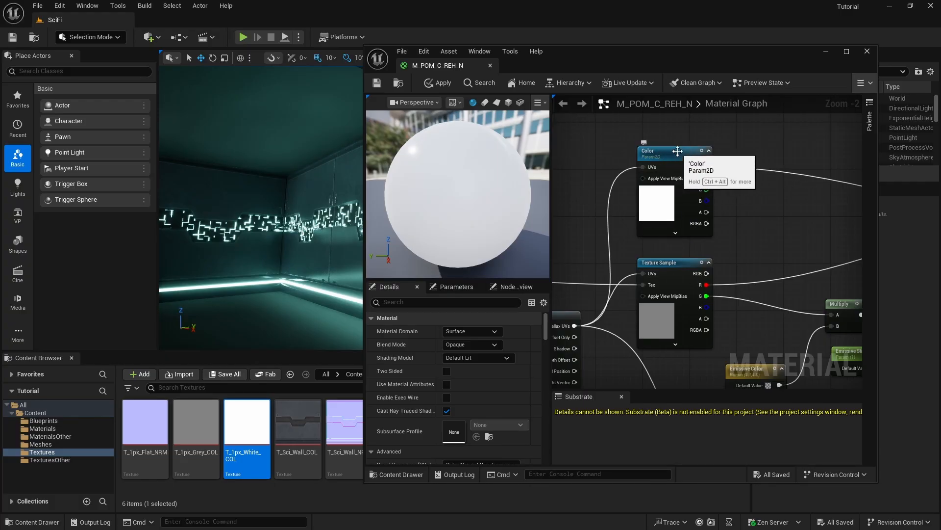
pyautogui.scroll(-5, 596, 218)
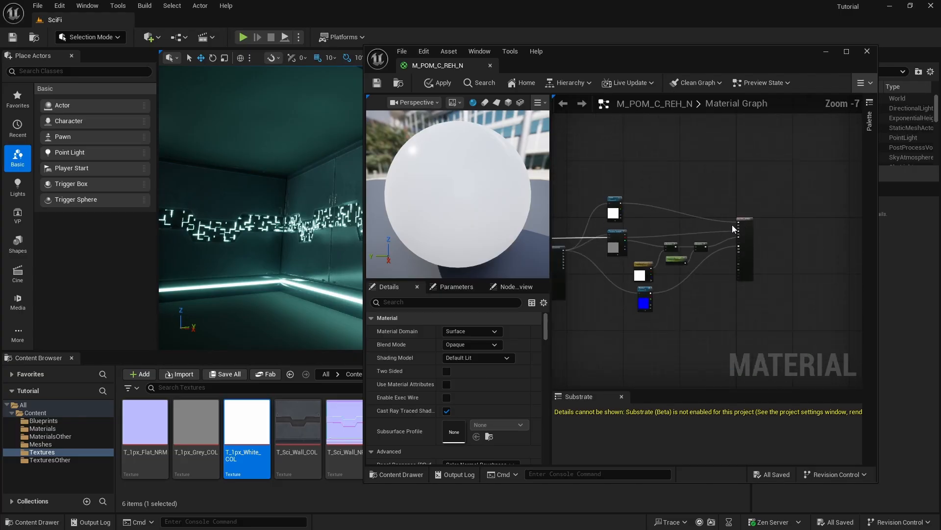
pyautogui.scroll(7, 737, 224)
pyautogui.scroll(-7, 775, 223)
pyautogui.scroll(4, 658, 267)
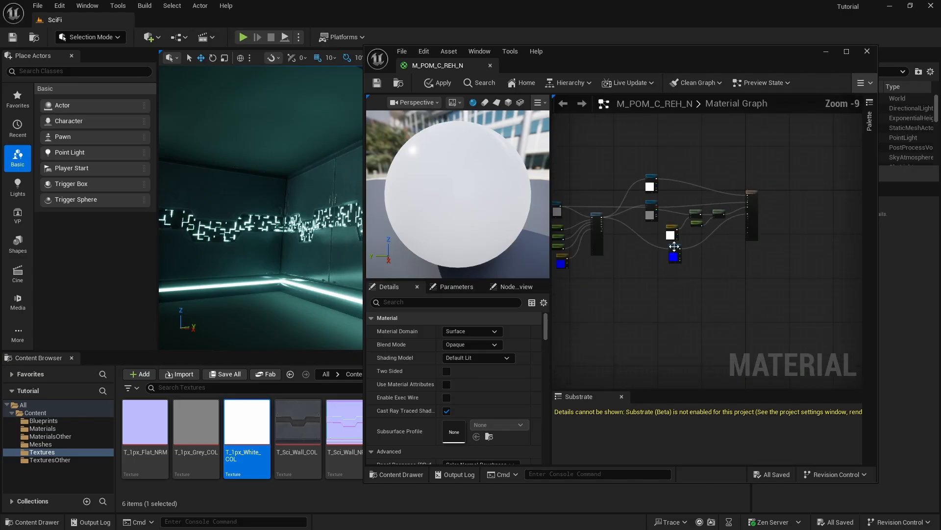
pyautogui.scroll(2, 658, 268)
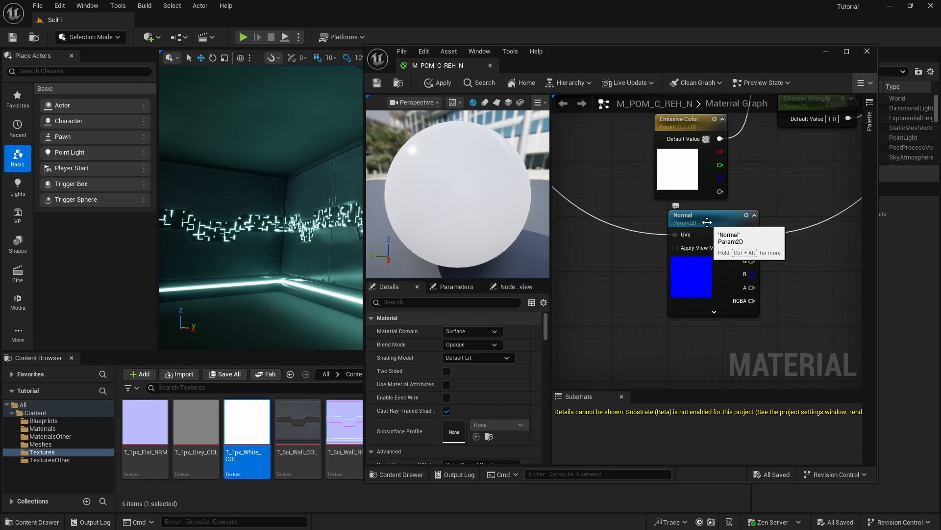
pyautogui.scroll(-4, 727, 201)
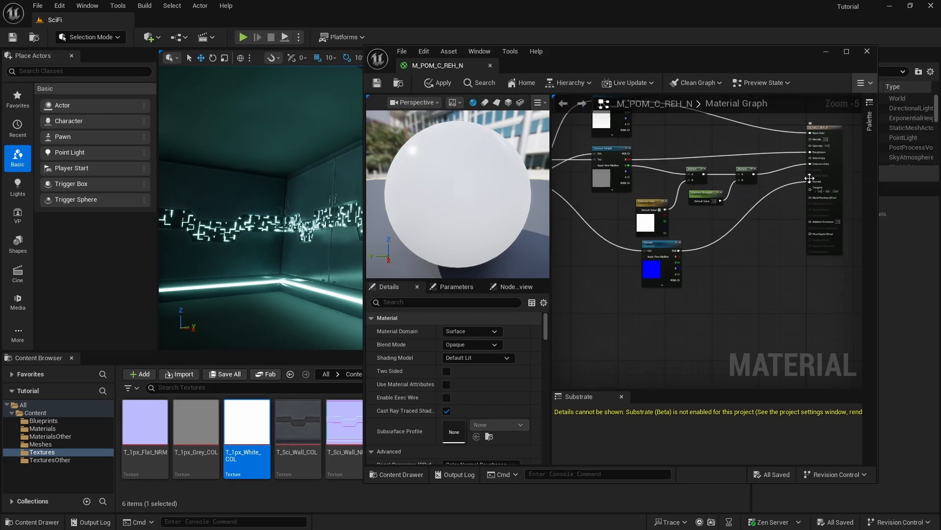
pyautogui.scroll(-3, 760, 258)
pyautogui.scroll(5, 618, 223)
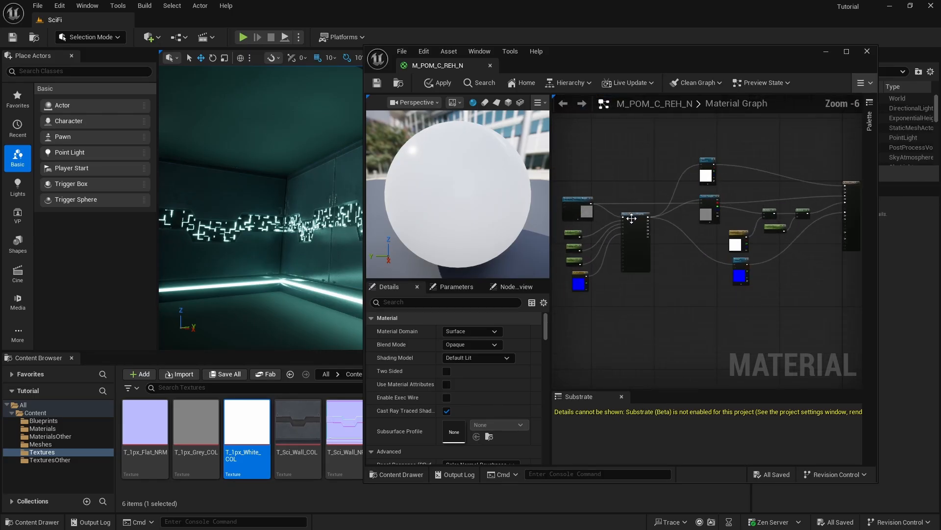
# - Maximize the M_POM_C_REH_N material editor window and bring the Roughness, Emissive, Height node into close view
pyautogui.click(846, 51)
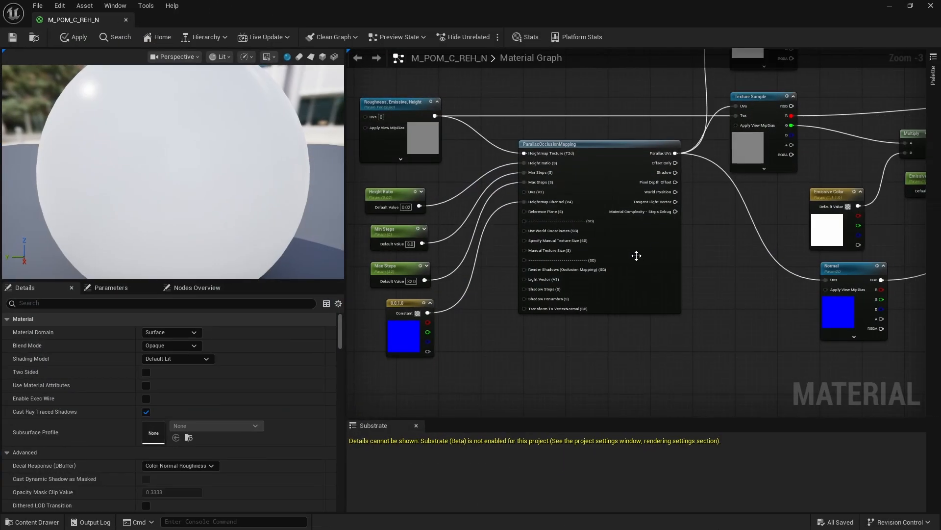
pyautogui.scroll(-5, 541, 228)
pyautogui.scroll(8, 639, 137)
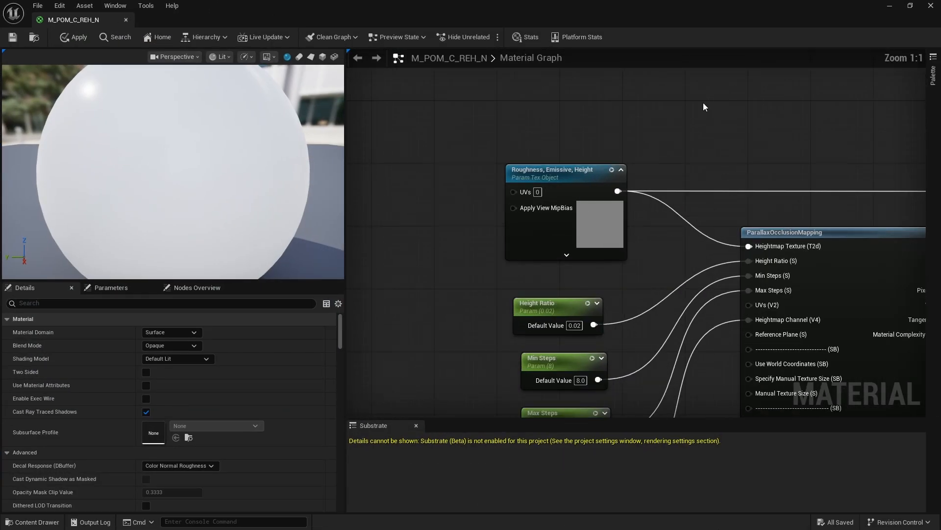
# - Add a Texture Object node to the graph near the Roughness, Emissive, Height parameter and delete it
pyautogui.rightClick(660, 105)
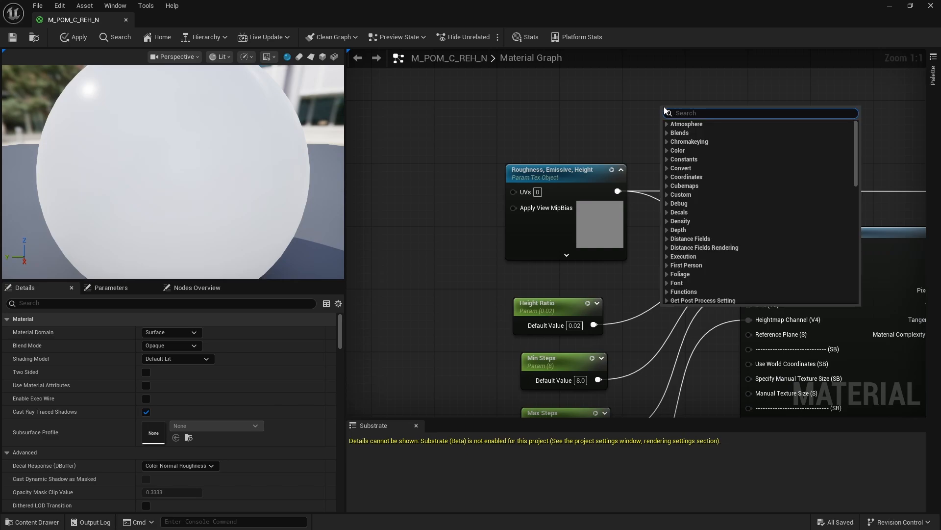
pyautogui.write('texture')
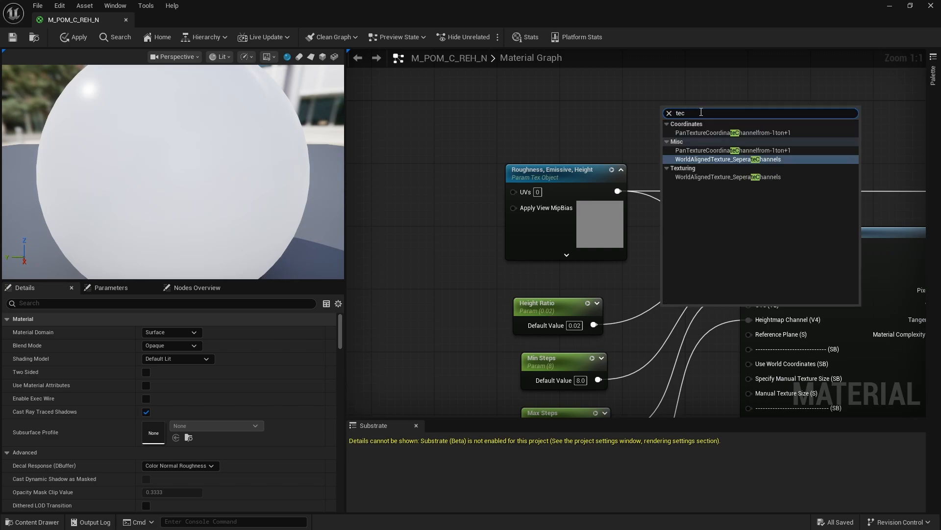
pyautogui.write('ob')
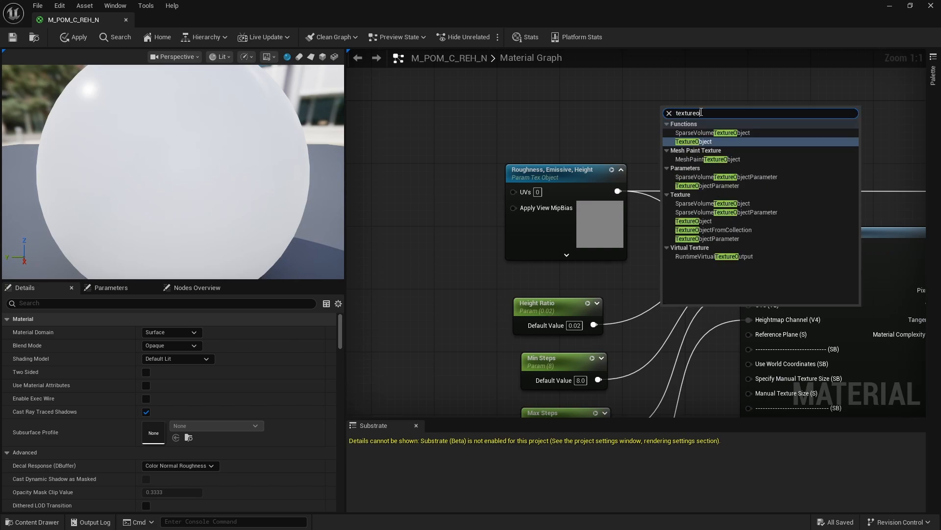
pyautogui.click(696, 142)
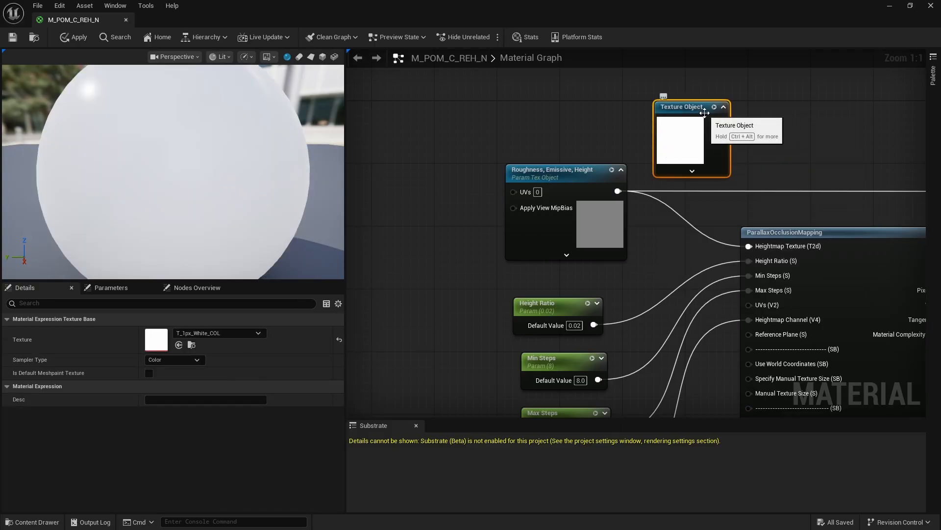
pyautogui.press('Delete')
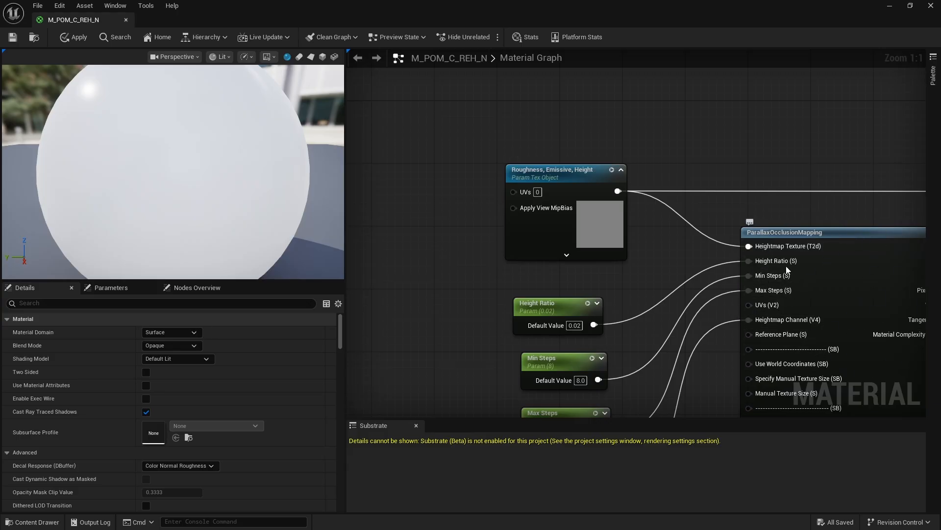
# - Examine the Roughness, Emissive, Height texture object parameter and its connection to the Heightmap Texture input of ParallaxOcclusionMapping
pyautogui.click(569, 174)
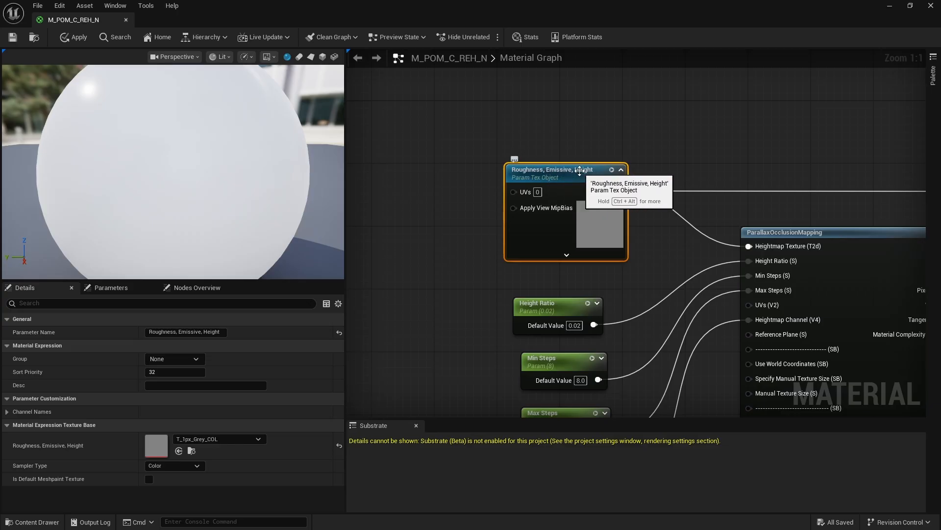
pyautogui.scroll(-2, 717, 261)
pyautogui.scroll(2, 717, 261)
pyautogui.rightClick(658, 134)
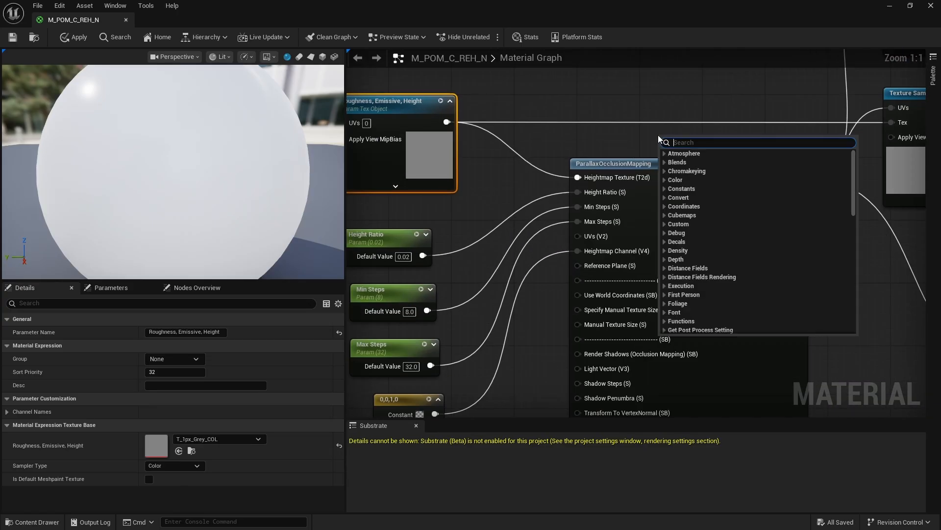
pyautogui.click(642, 153)
pyautogui.scroll(-3, 655, 175)
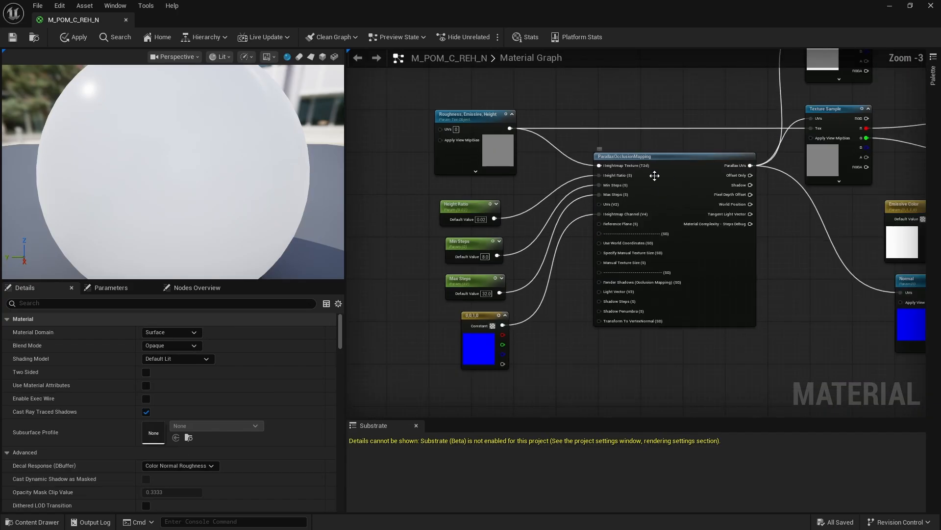
pyautogui.scroll(3, 504, 102)
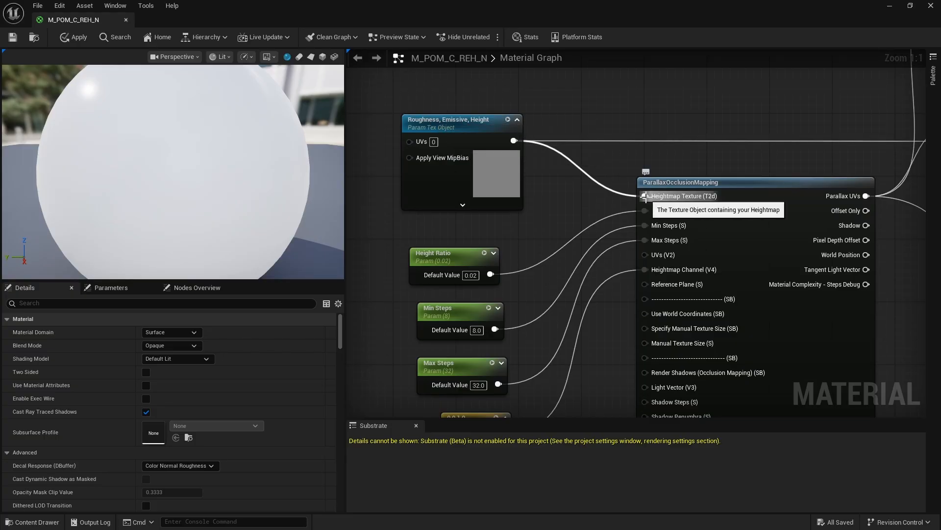
pyautogui.scroll(-3, 528, 152)
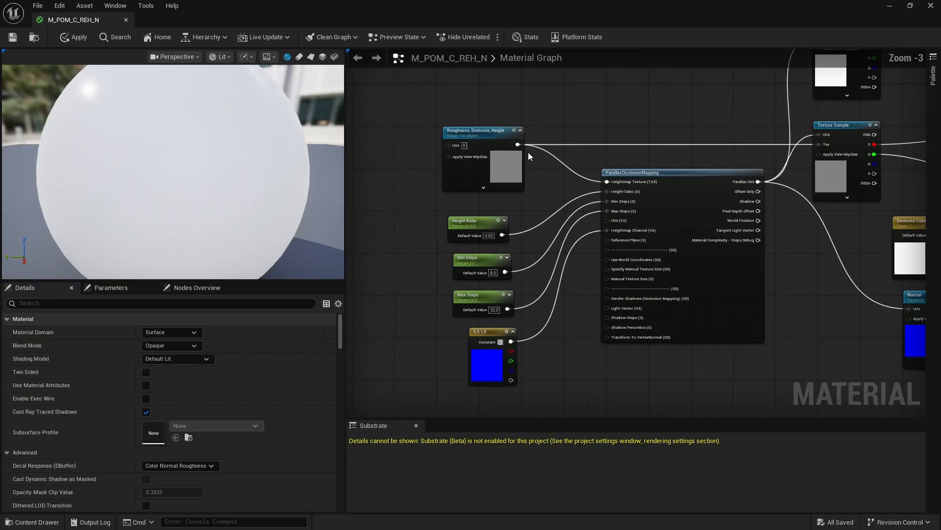
pyautogui.scroll(3, 517, 223)
pyautogui.scroll(1, 516, 223)
pyautogui.scroll(-1, 511, 269)
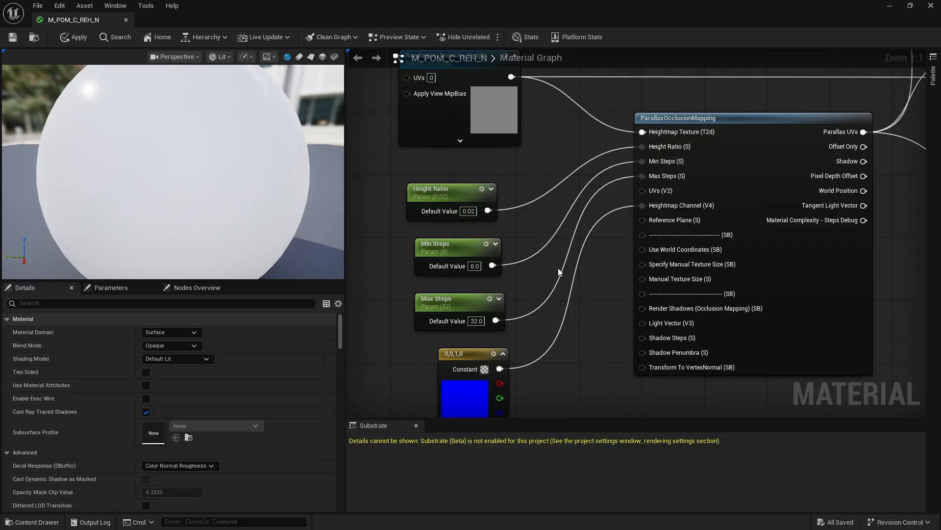
# - View the color of the 0,0,1,0 constant in the Color Picker and close the picker without changes
pyautogui.scroll(-1, 537, 180)
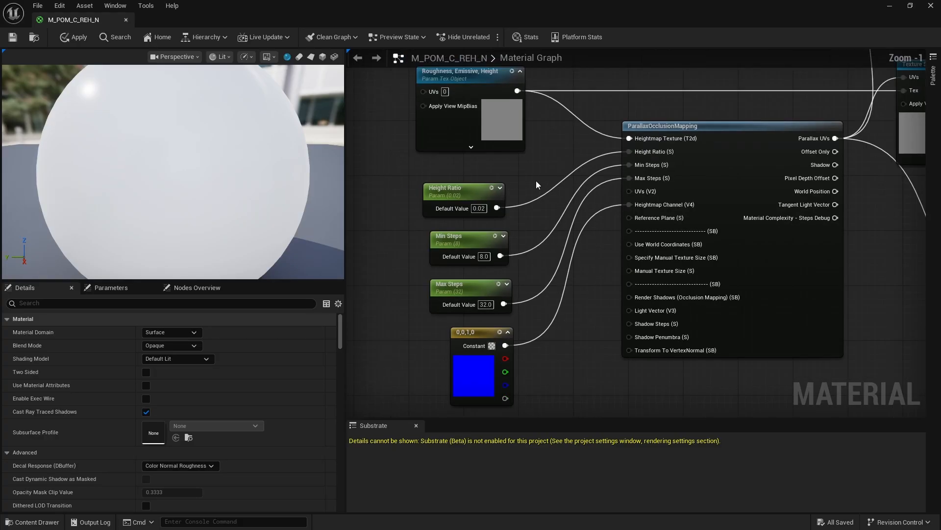
pyautogui.scroll(1, 536, 181)
pyautogui.doubleClick(506, 304)
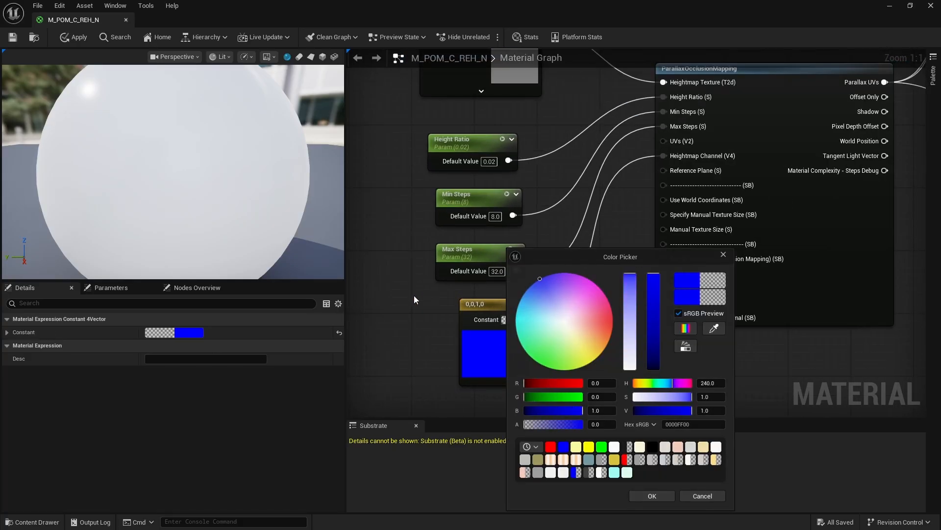
pyautogui.click(453, 332)
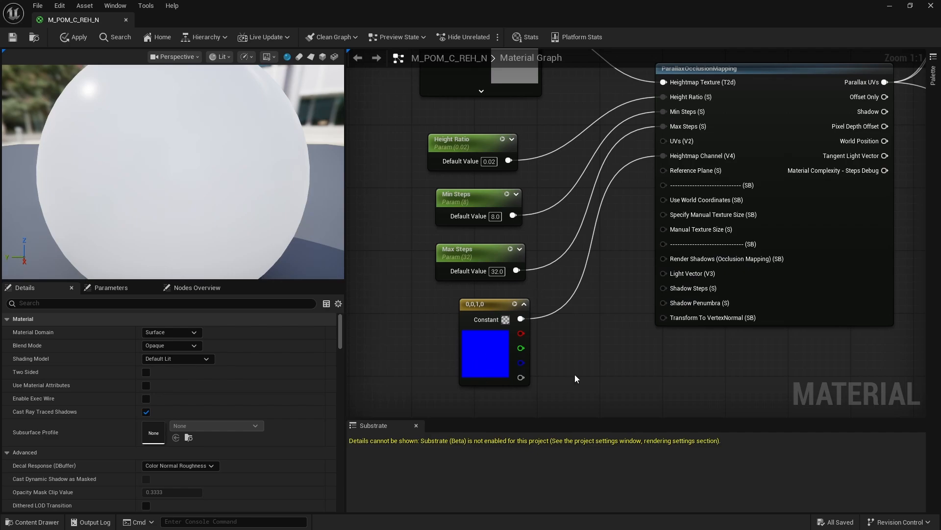
# - Add a Constant4Vector node beside the 0,0,1,0 constant, shift it slightly and delete it
pyautogui.scroll(-4, 525, 354)
pyautogui.scroll(3, 516, 118)
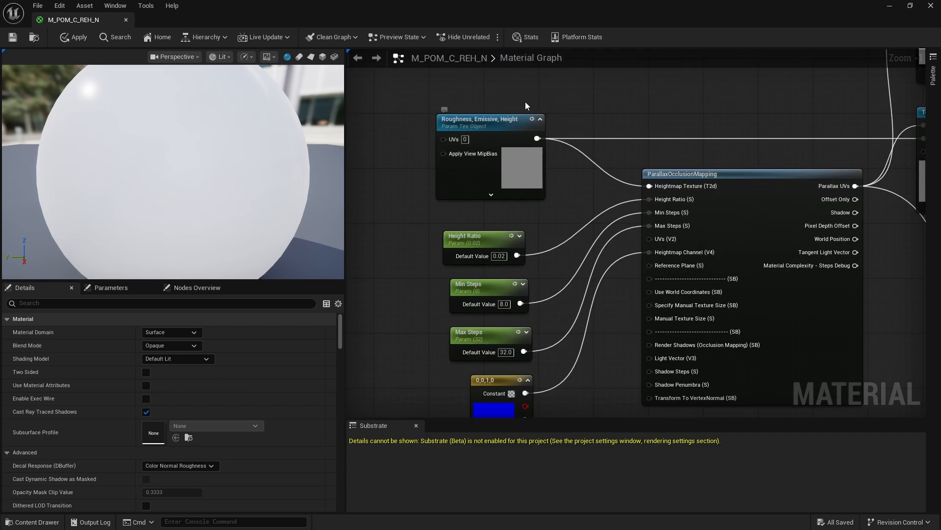
pyautogui.scroll(-2, 501, 101)
pyautogui.moveTo(544, 316); pyautogui.dragTo(532, 244, button='right')
pyautogui.scroll(1, 531, 243)
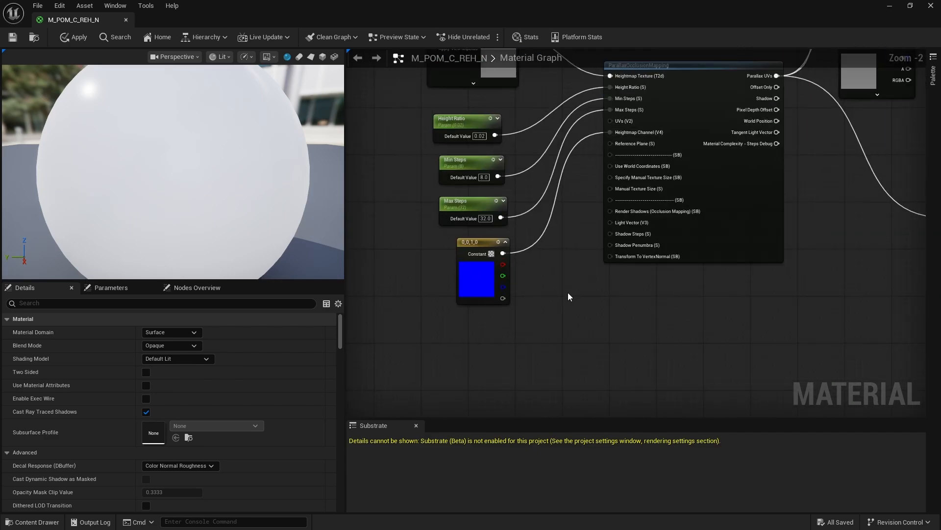
pyautogui.click(558, 271)
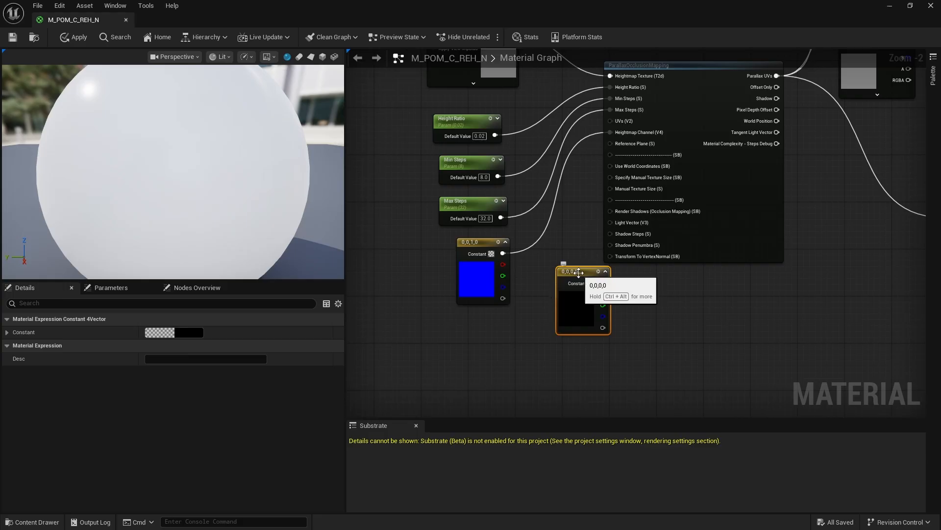
pyautogui.moveTo(577, 272); pyautogui.dragTo(555, 265)
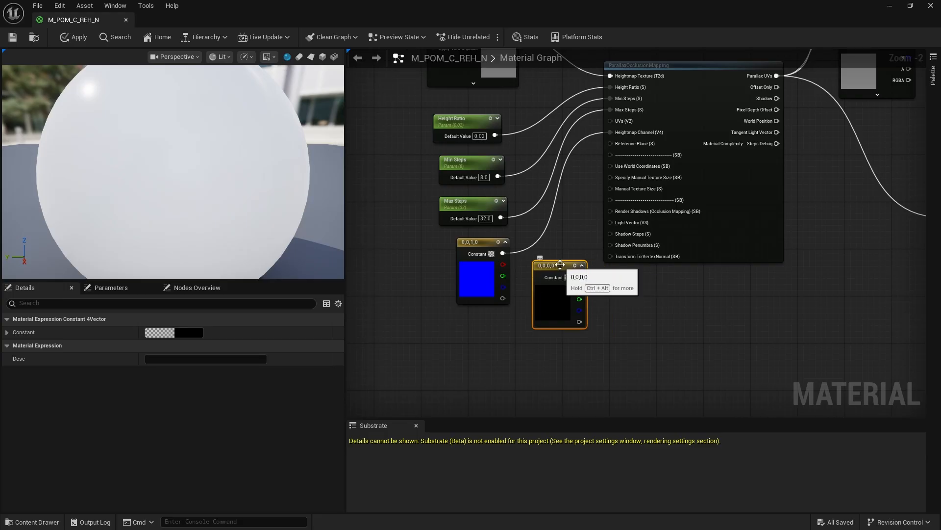
pyautogui.press('Delete')
# - Check the RGBA channel values of the constant feeding the Heightmap Channel input and close the Color Picker
pyautogui.doubleClick(488, 269)
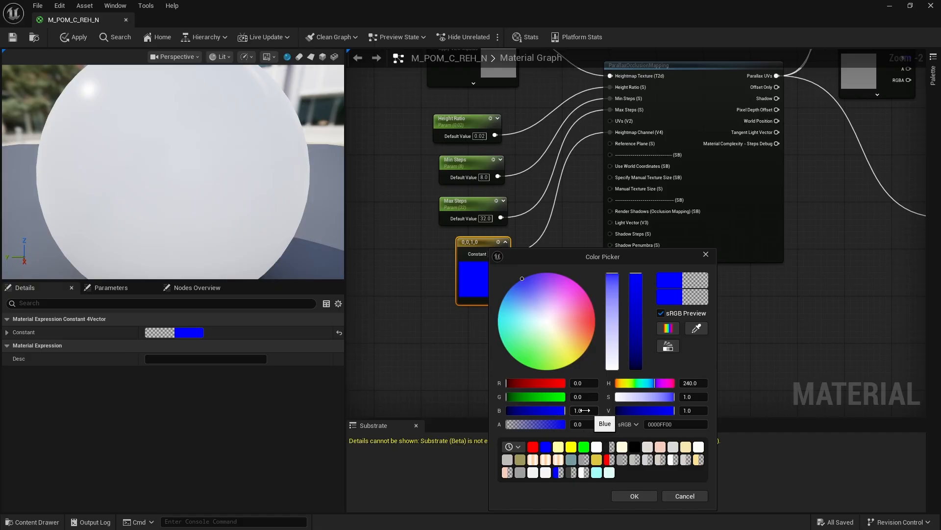
pyautogui.click(706, 254)
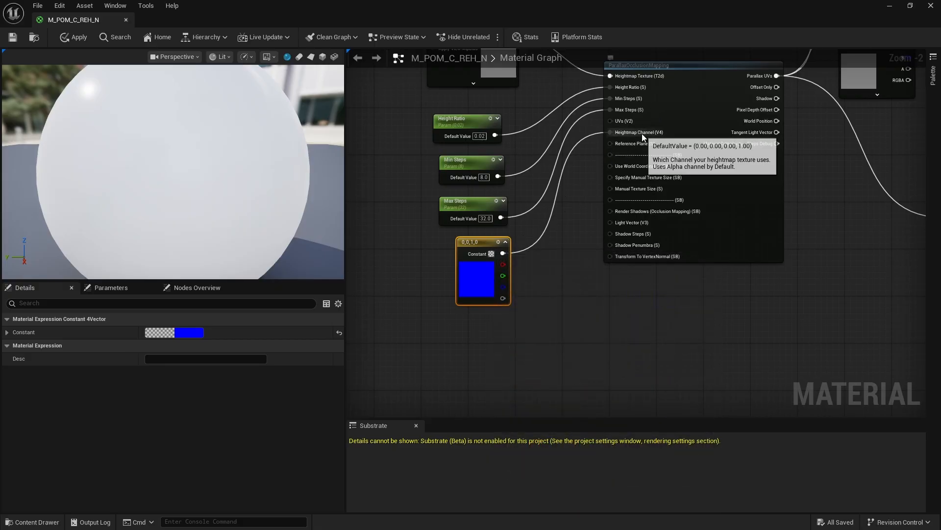
# - Review the Texture Sample node's connections across the graph and select the Roughness, Emissive, Height node to inspect its texture settings
pyautogui.scroll(-4, 651, 177)
pyautogui.scroll(4, 653, 180)
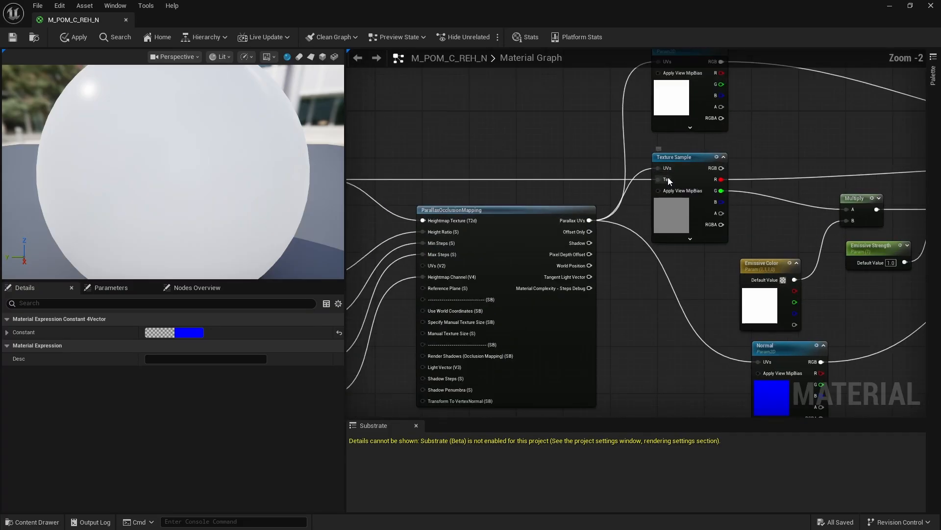
pyautogui.scroll(-2, 630, 213)
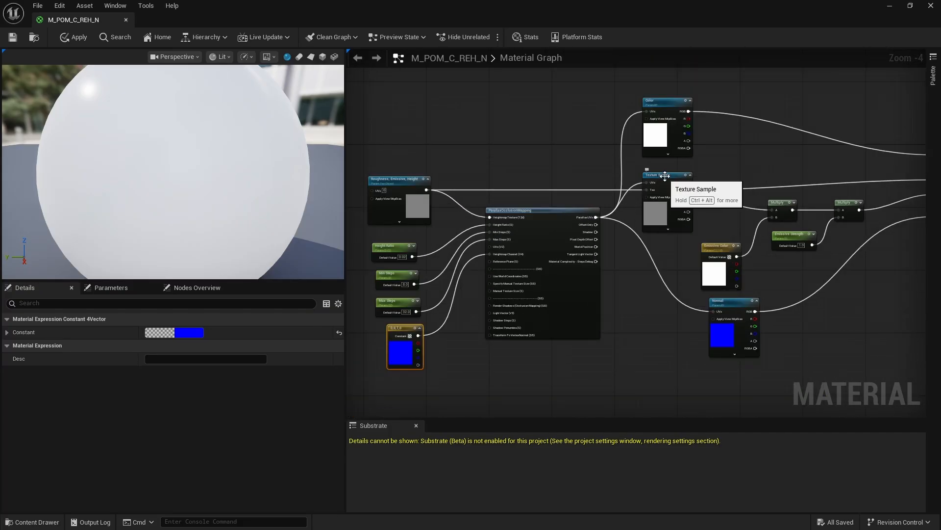
pyautogui.click(574, 164)
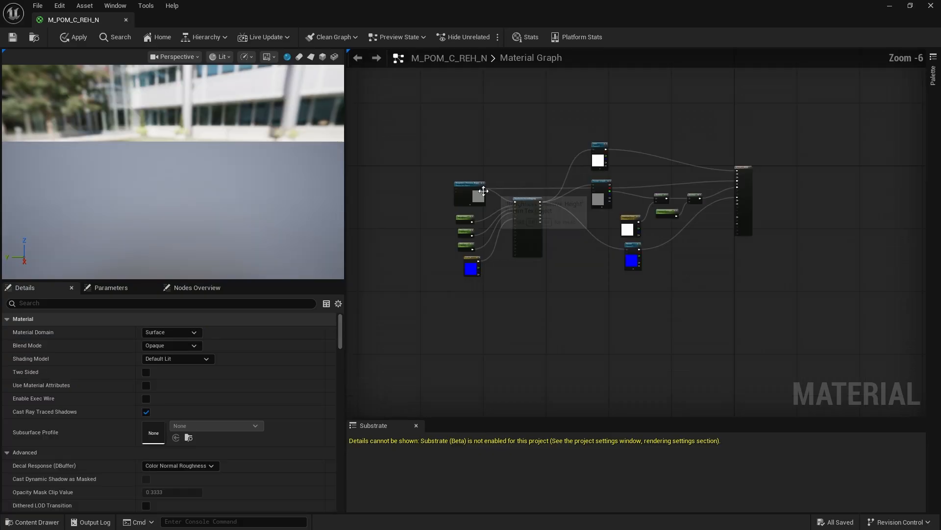
pyautogui.scroll(3, 482, 184)
pyautogui.click(460, 183)
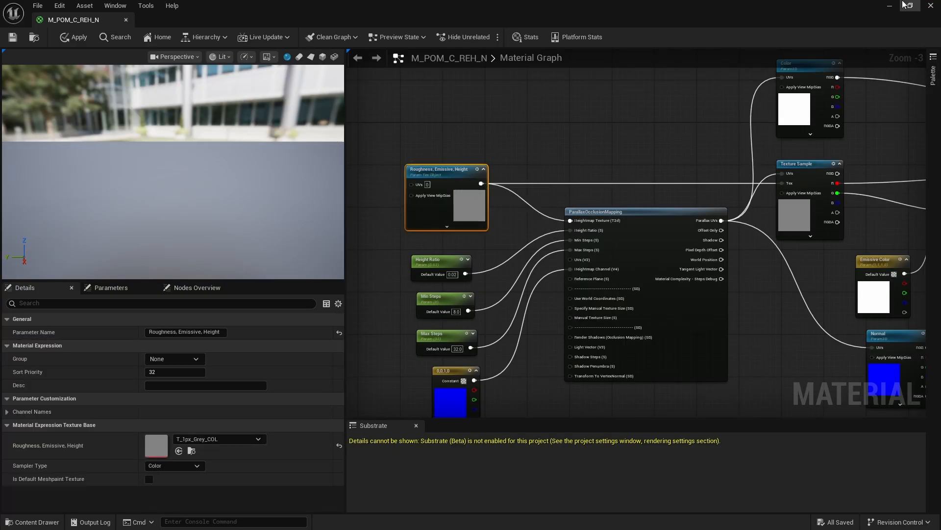
# - Shrink the material editor window to view the Textures folder assets beside the graph, and return the editor to full size
pyautogui.click(908, 6)
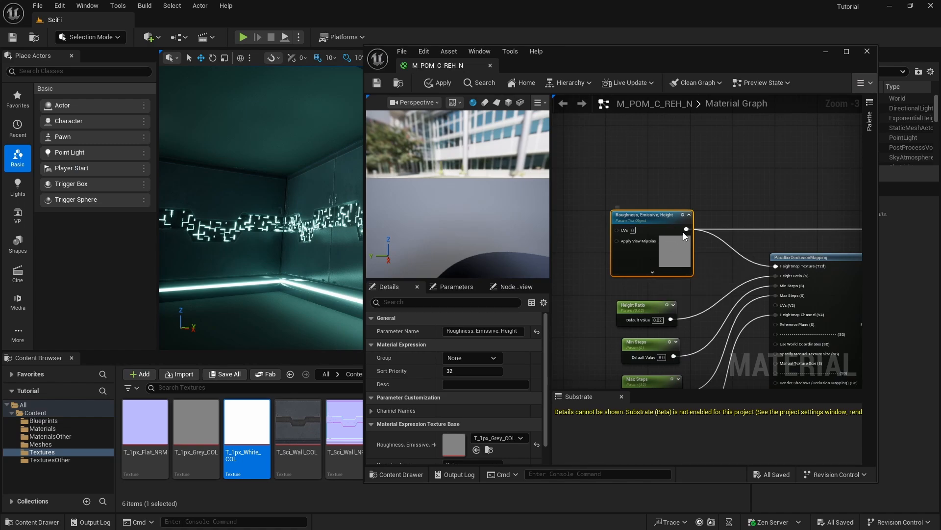
pyautogui.scroll(-1, 441, 428)
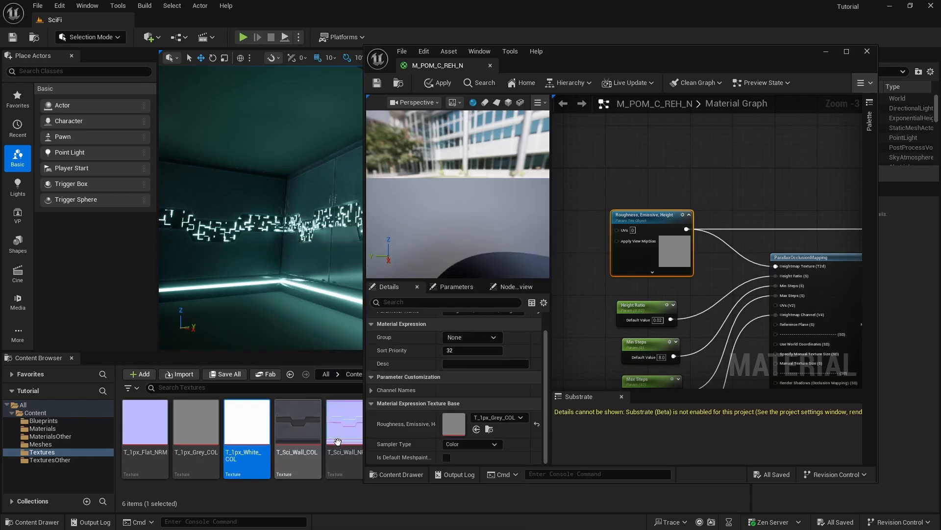
pyautogui.scroll(-6, 658, 207)
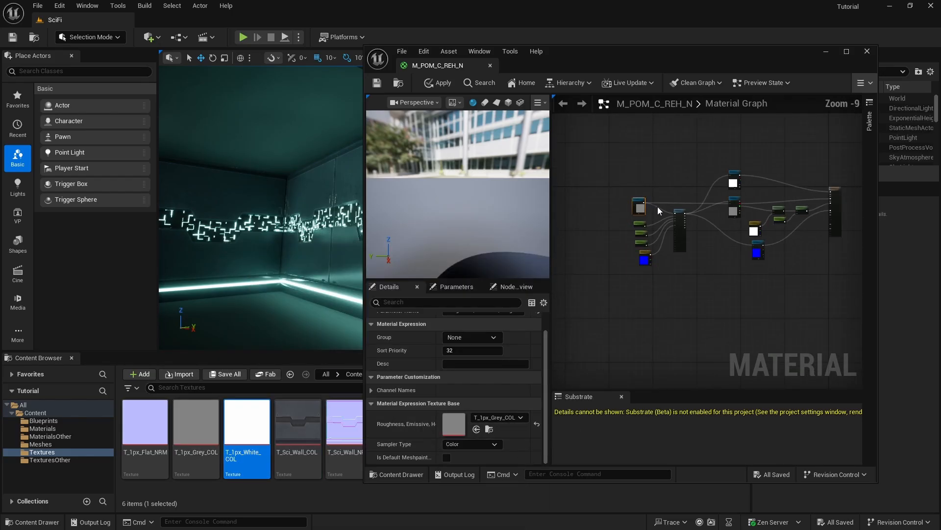
pyautogui.scroll(2, 658, 207)
pyautogui.click(846, 51)
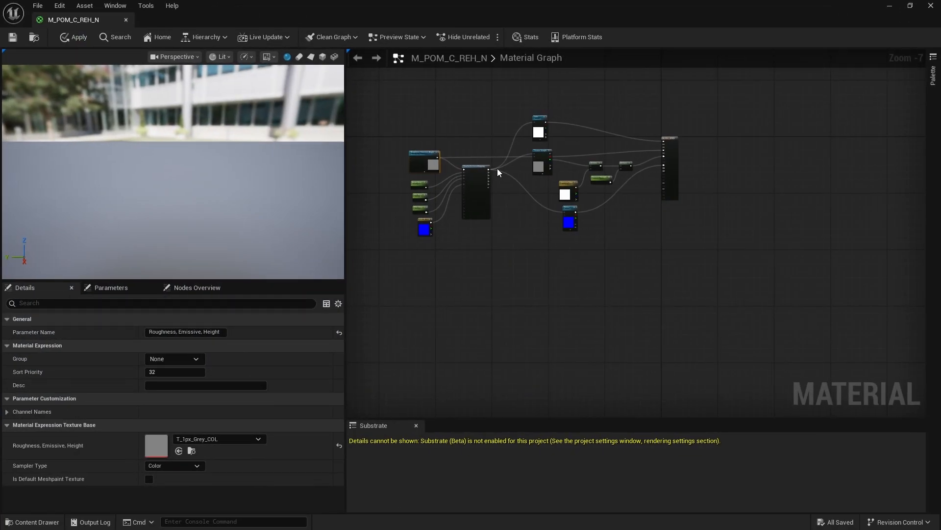
# - Examine how the Roughness, Emissive, Height texture object feeds both the ParallaxOcclusionMapping node and the Texture Sample's Tex input
pyautogui.scroll(4, 497, 169)
pyautogui.scroll(-1, 492, 179)
pyautogui.click(483, 154)
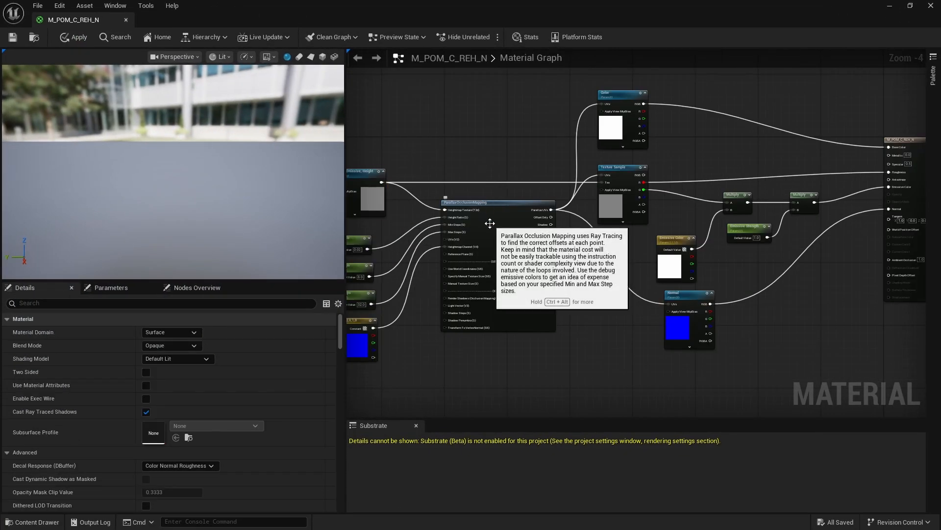
pyautogui.scroll(3, 622, 186)
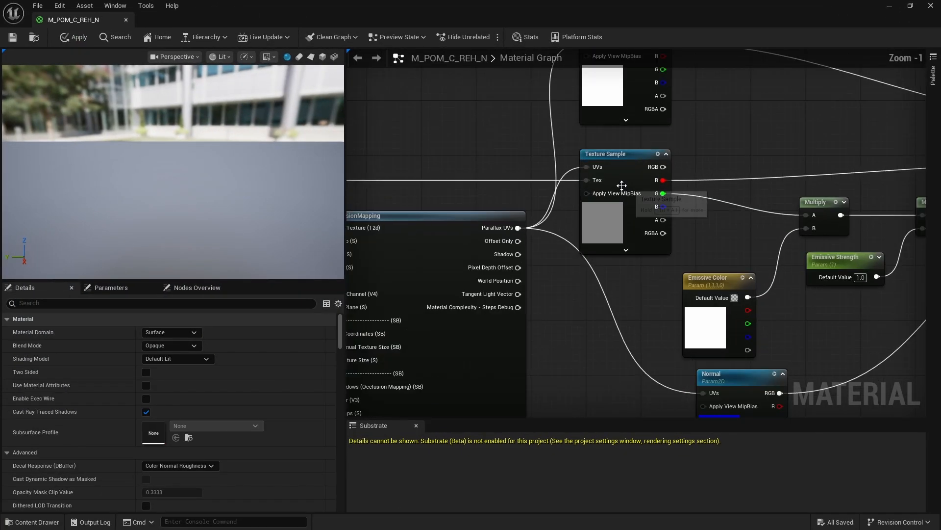
pyautogui.click(631, 153)
pyautogui.click(492, 160)
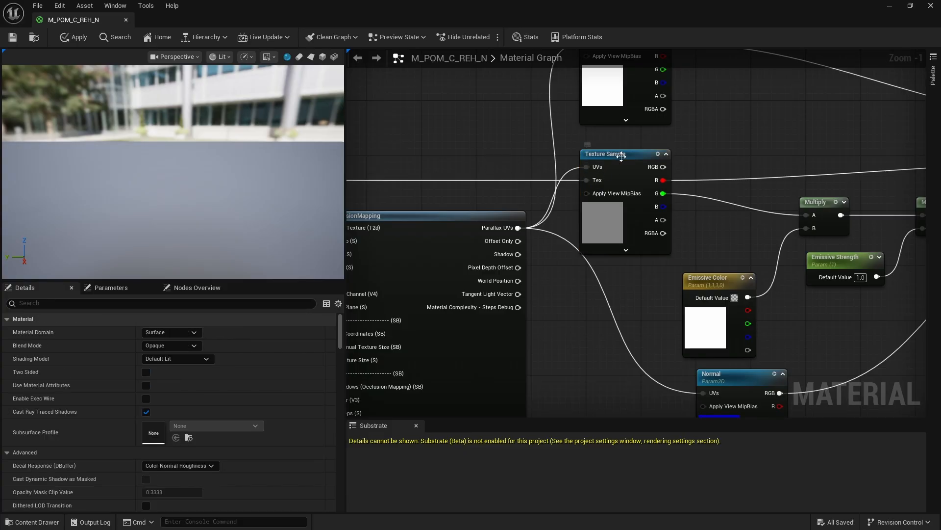
pyautogui.scroll(-3, 565, 215)
pyautogui.scroll(-3, 476, 210)
pyautogui.scroll(4, 478, 210)
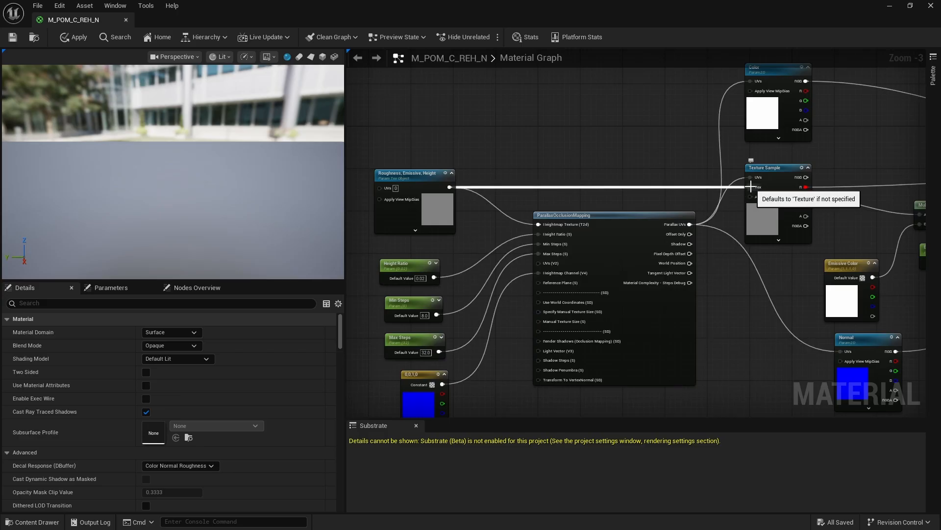
# - Trace the Parallax UVs output from ParallaxOcclusionMapping to the Color, Texture Sample and Normal nodes
pyautogui.scroll(2, 760, 188)
pyautogui.scroll(-4, 637, 201)
pyautogui.scroll(3, 592, 206)
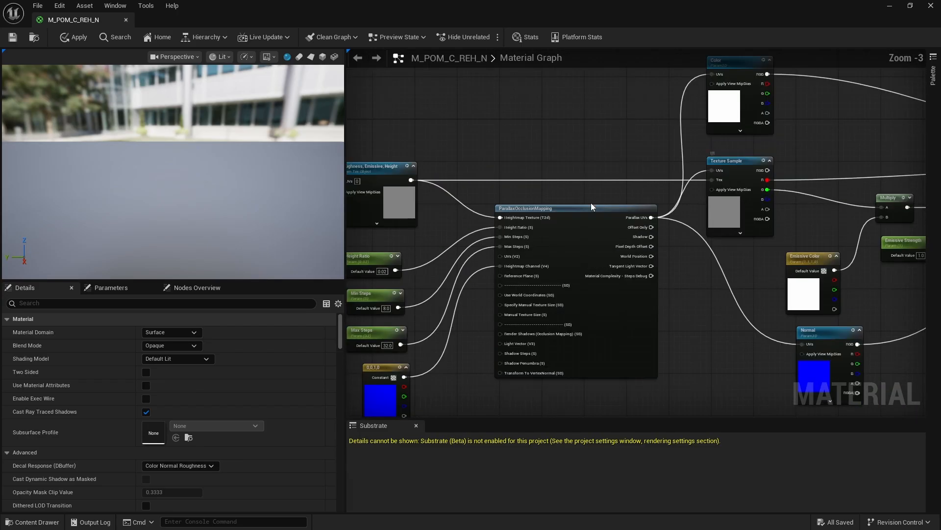
pyautogui.scroll(3, 647, 216)
pyautogui.scroll(-4, 634, 219)
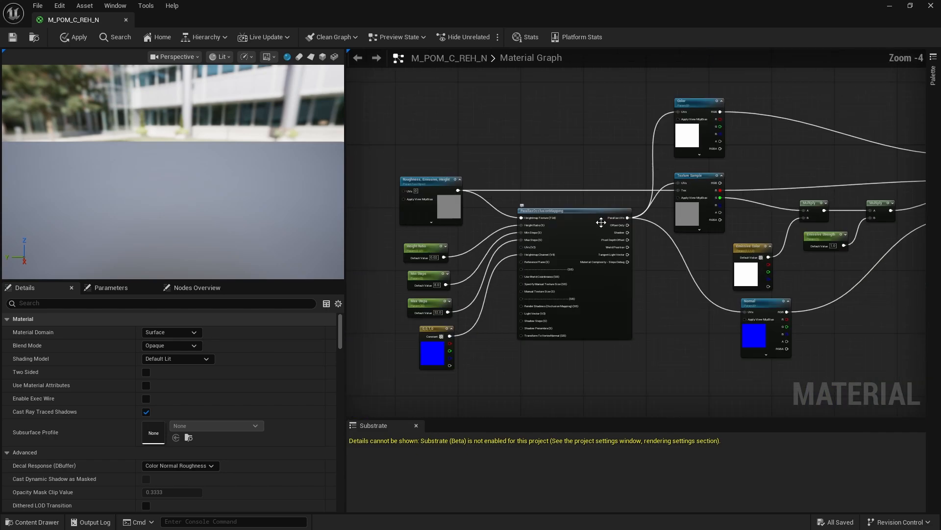
pyautogui.scroll(4, 703, 160)
pyautogui.scroll(-4, 650, 78)
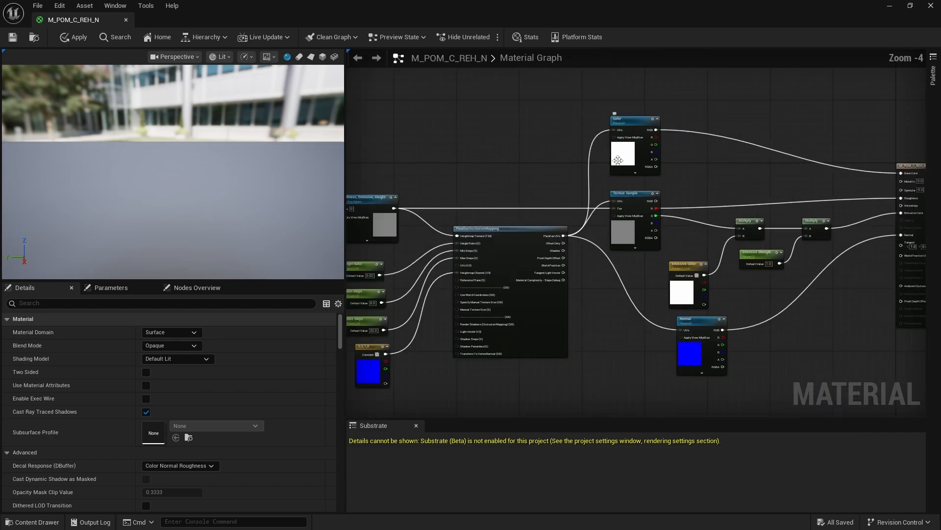
pyautogui.scroll(2, 680, 304)
pyautogui.scroll(-2, 697, 250)
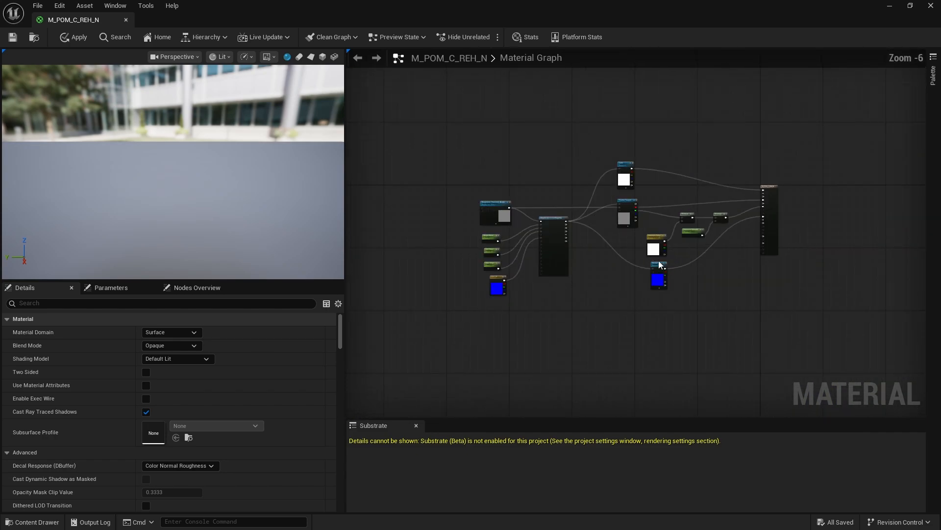
# - Shift the Texture Sample node slightly up and to the right in the graph
pyautogui.scroll(4, 658, 260)
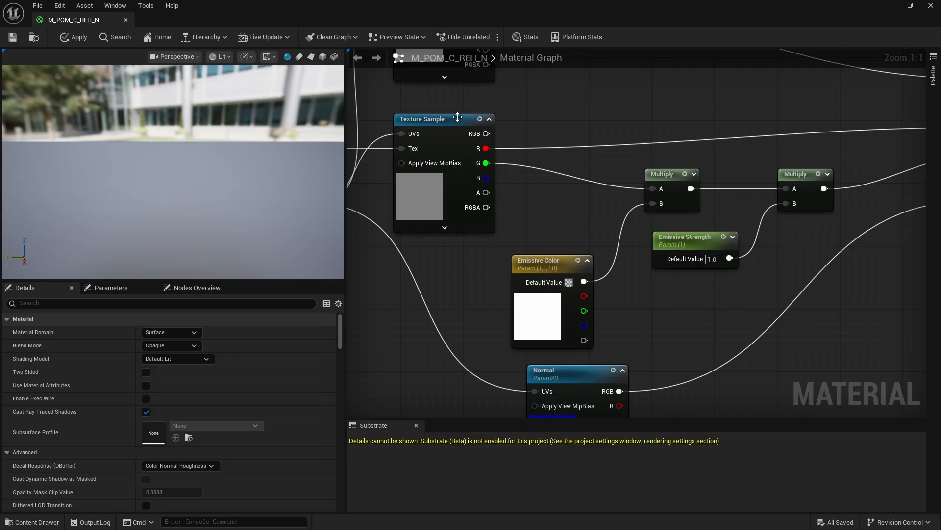
pyautogui.moveTo(458, 116); pyautogui.dragTo(481, 108)
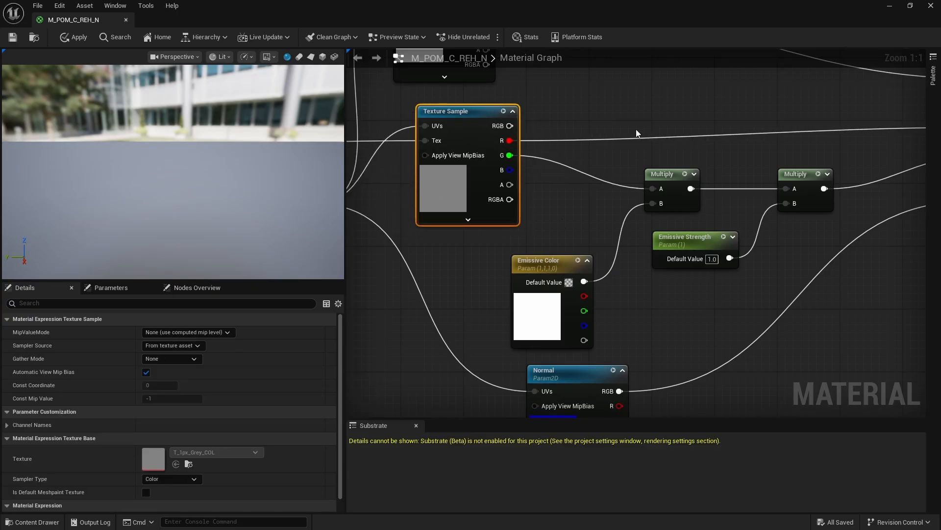
pyautogui.scroll(-6, 464, 172)
pyautogui.scroll(2, 695, 116)
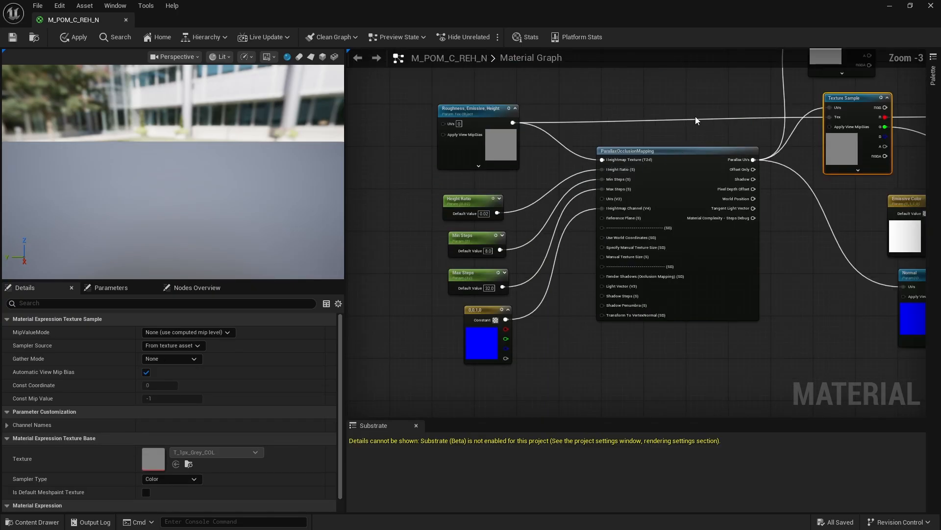
pyautogui.scroll(-2, 590, 171)
pyautogui.scroll(5, 535, 190)
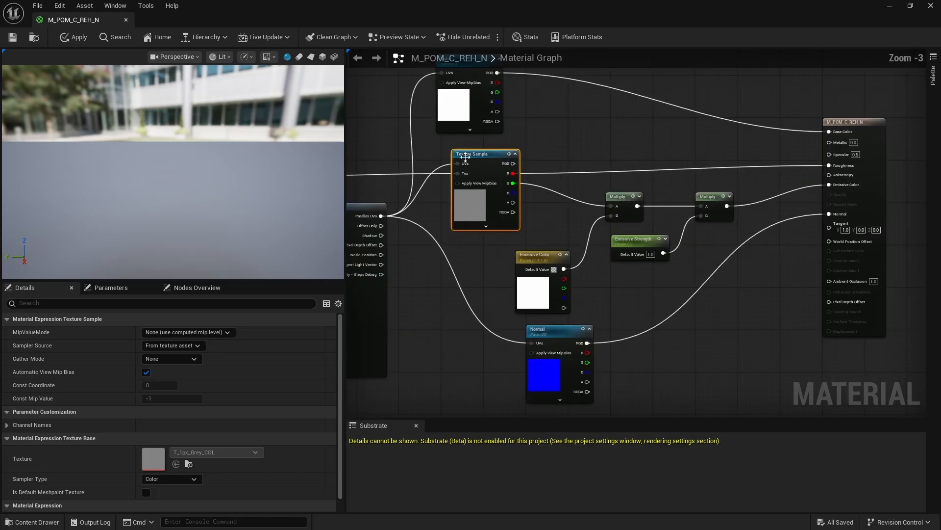
# - Follow the Texture Sample's R output to Roughness and its G output through the two Multiply nodes to Emissive Color
pyautogui.scroll(-3, 535, 190)
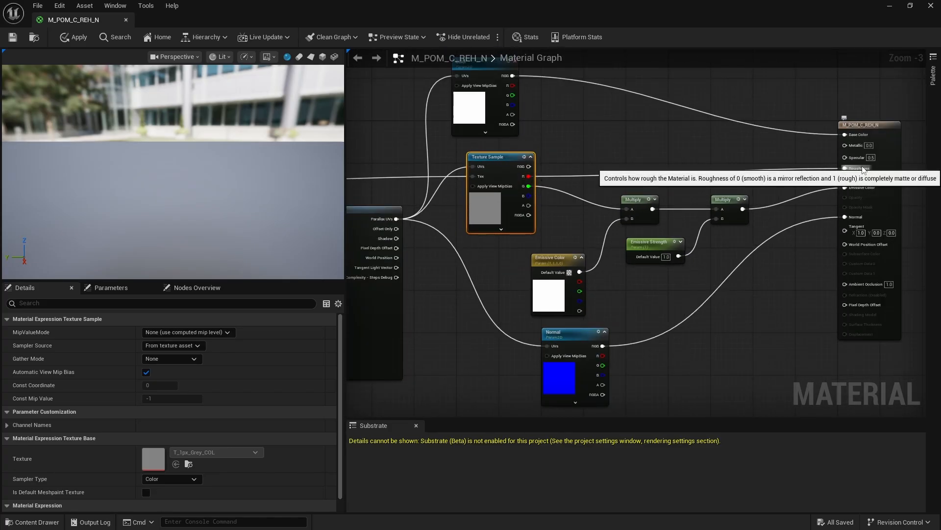
pyautogui.scroll(3, 548, 177)
pyautogui.scroll(-5, 525, 179)
pyautogui.moveTo(644, 197); pyautogui.dragTo(508, 186, button='right')
pyautogui.scroll(2, 522, 172)
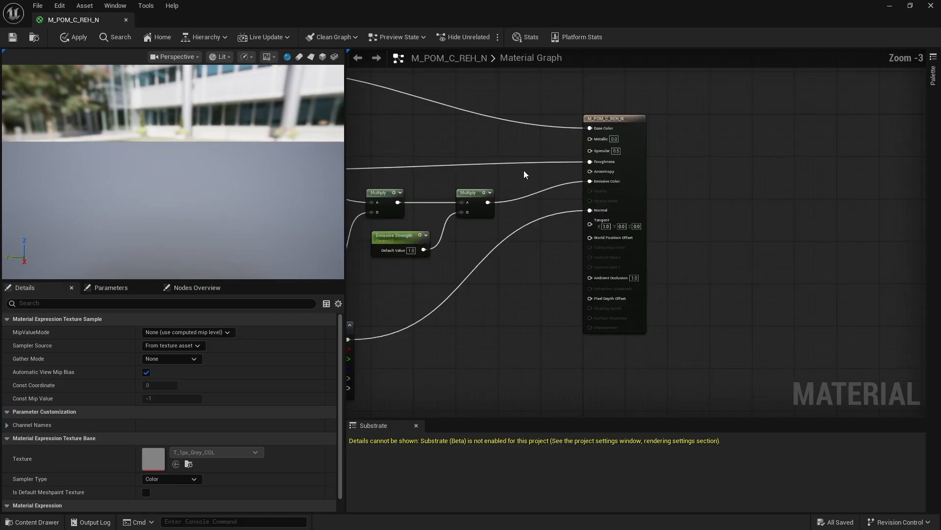
pyautogui.scroll(3, 588, 169)
pyautogui.scroll(-5, 607, 164)
pyautogui.scroll(3, 452, 195)
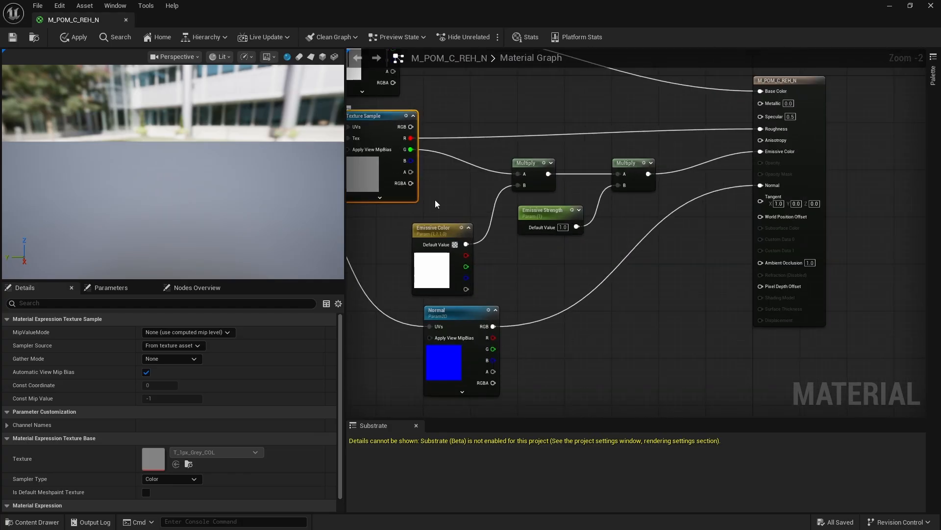
pyautogui.scroll(1, 429, 194)
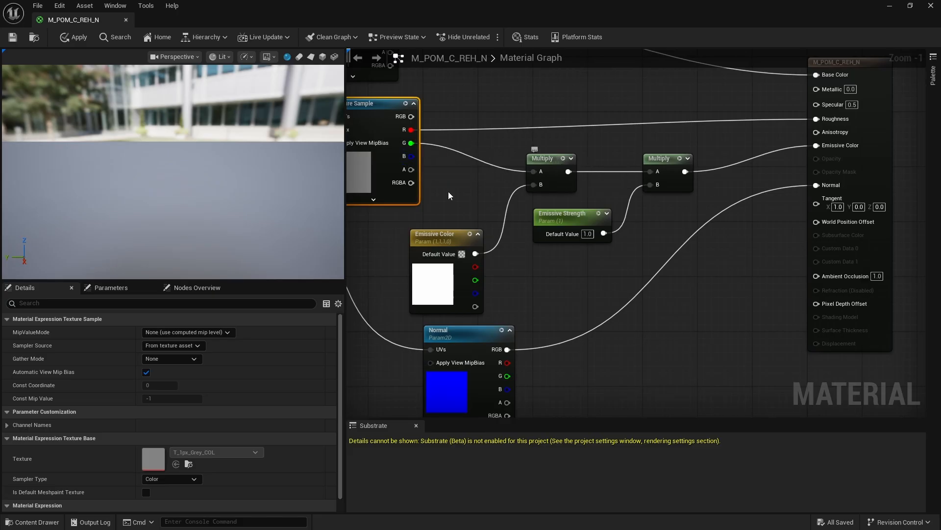
# - Add a Constant4Vector node below the Emissive Strength parameter and delete it
pyautogui.click(550, 276)
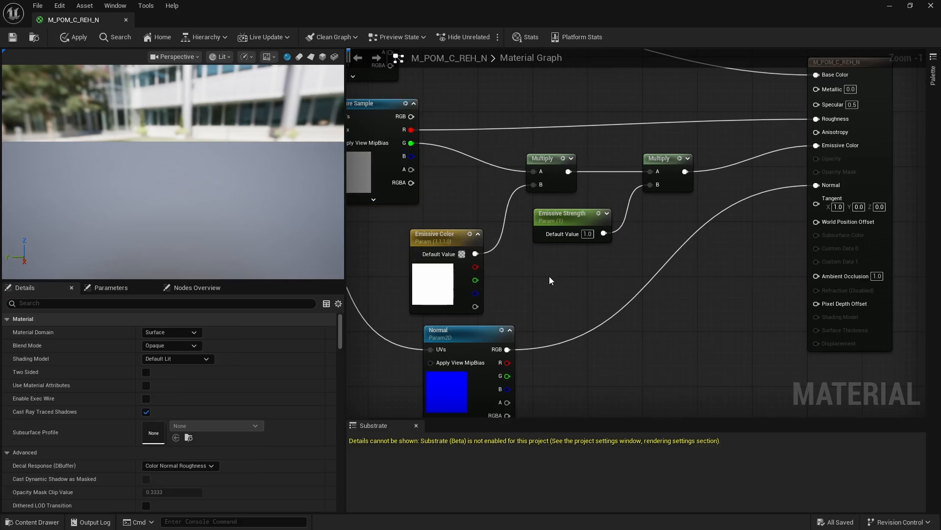
pyautogui.press('4')
pyautogui.click(549, 276)
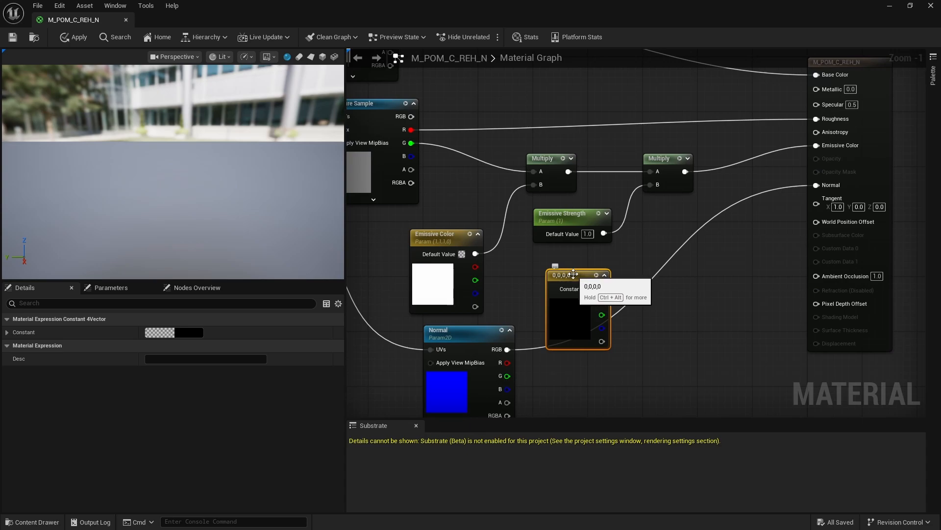
pyautogui.press('Delete')
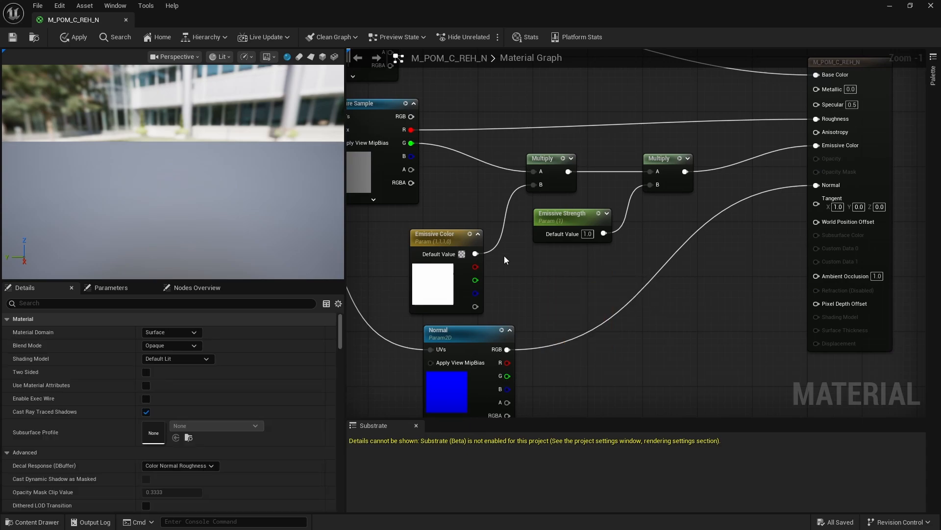
# - Check the Emissive Color parameter's default color in the Color Picker and close it without changes
pyautogui.doubleClick(446, 239)
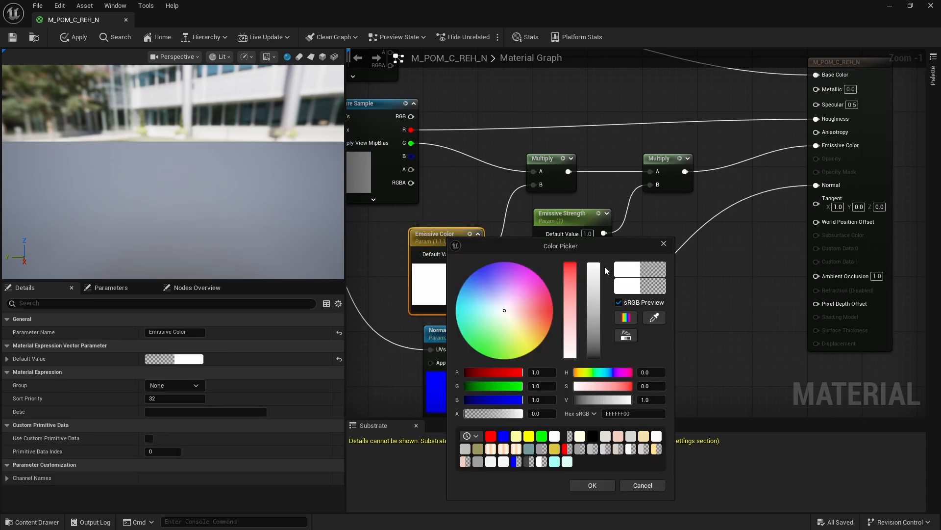
pyautogui.click(590, 485)
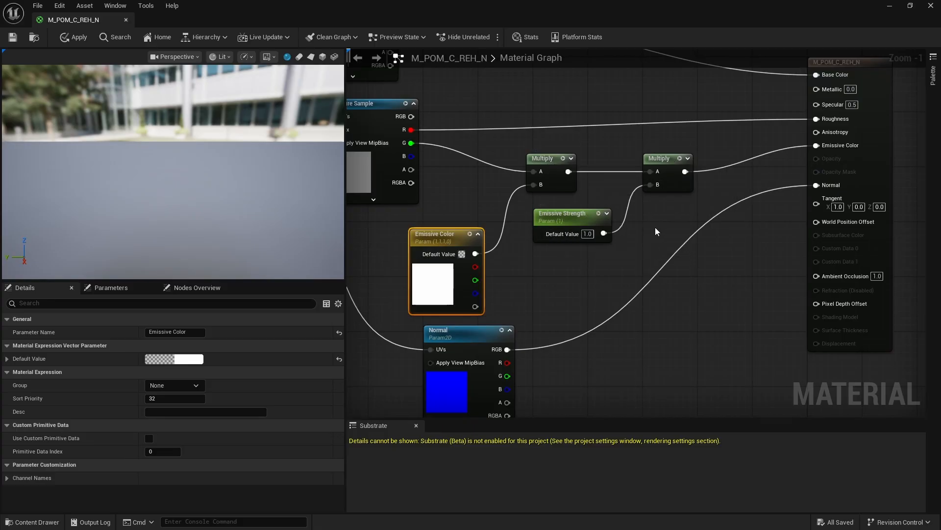
# - Add a Constant node beside Emissive Strength, view its Convert to Parameter option and delete the node
pyautogui.click(655, 228)
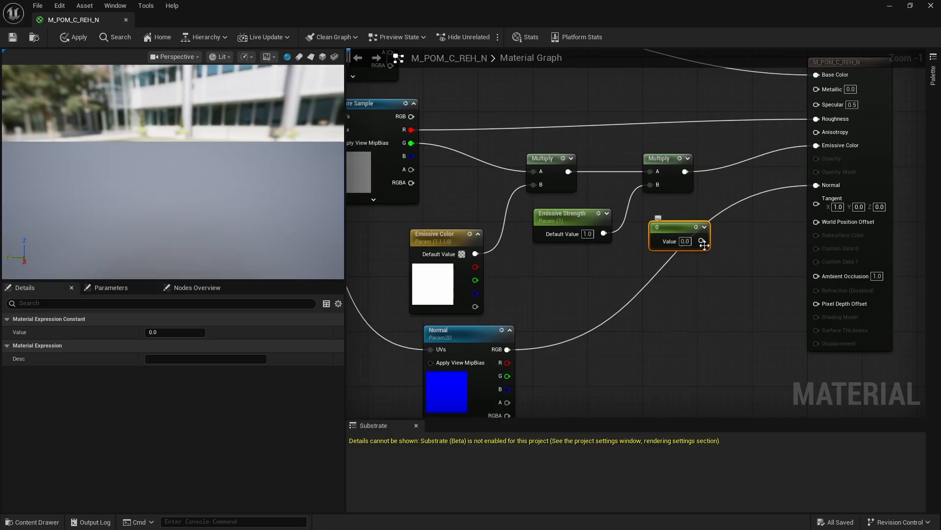
pyautogui.rightClick(674, 229)
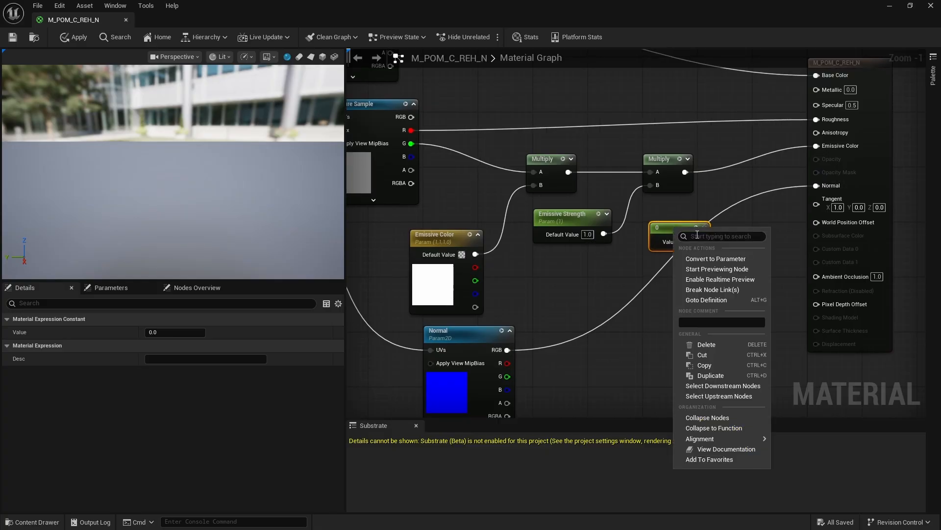
pyautogui.click(637, 263)
pyautogui.click(670, 228)
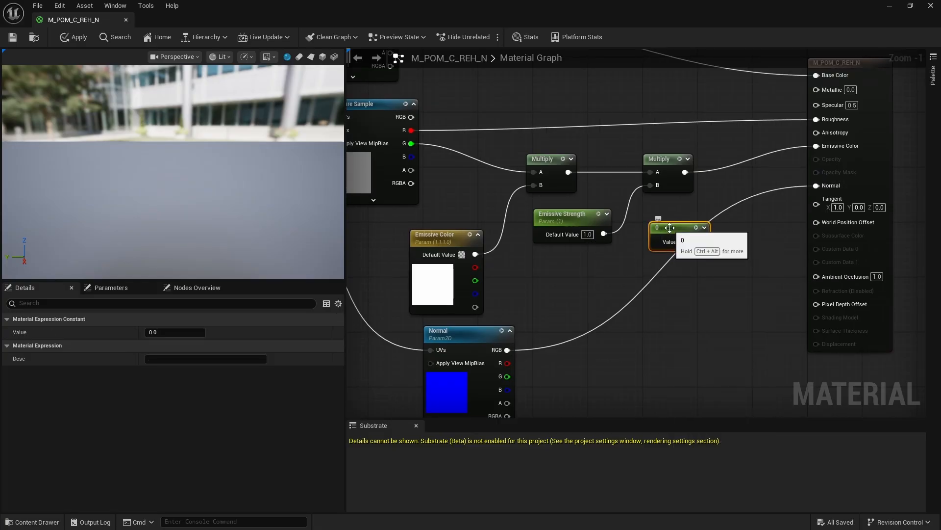
pyautogui.press('Delete')
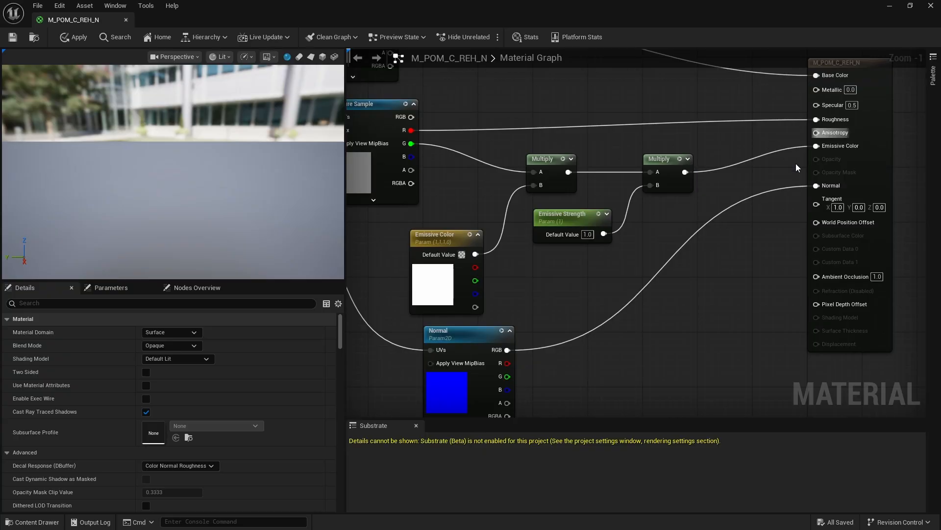
# - Save the M_POM_C_REH_N material and close its editor
pyautogui.scroll(-5, 639, 257)
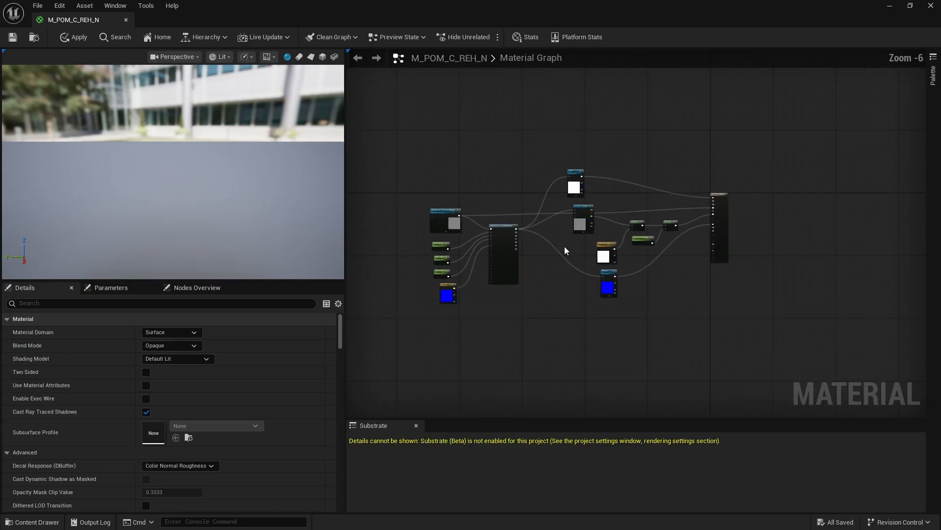
pyautogui.scroll(2, 564, 246)
pyautogui.scroll(-1, 563, 241)
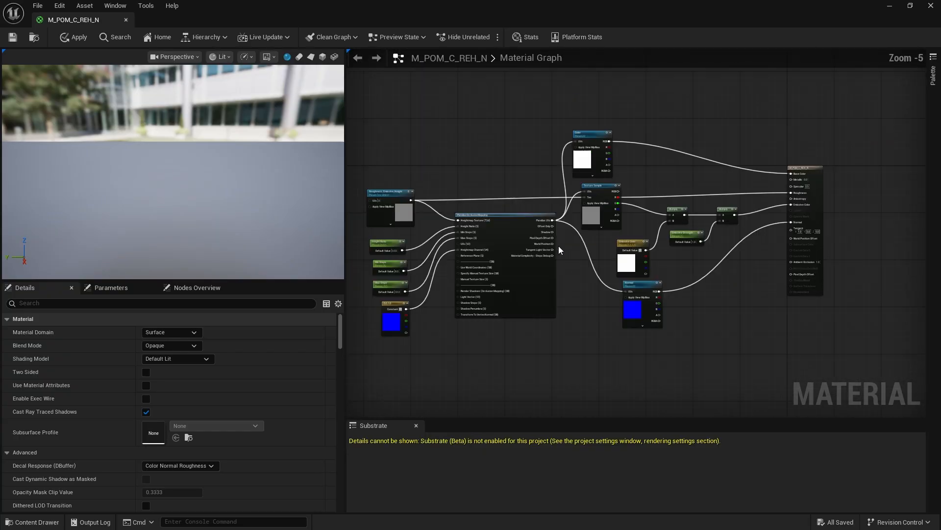
pyautogui.click(13, 37)
pyautogui.click(127, 20)
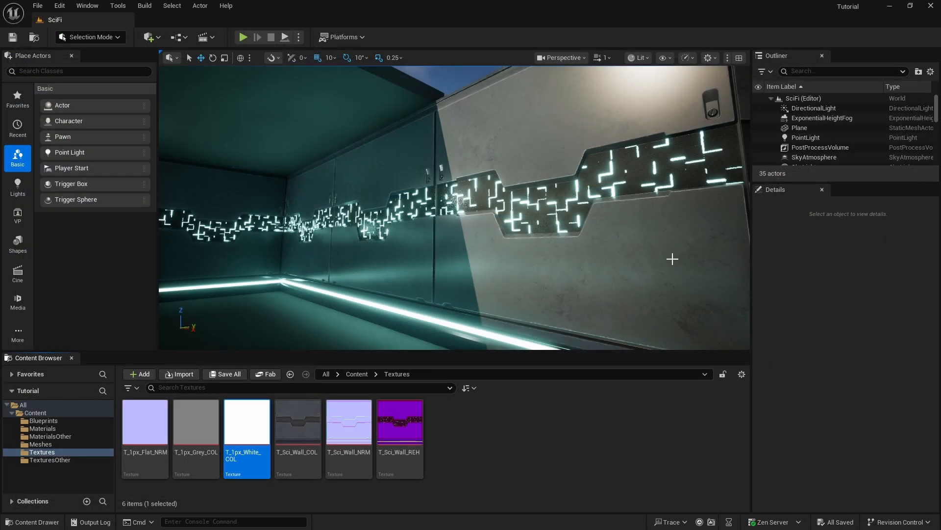
# - View the Import to Current Folder option for the Textures folder and select the T_Sci_Wall_REH texture
pyautogui.click(554, 459)
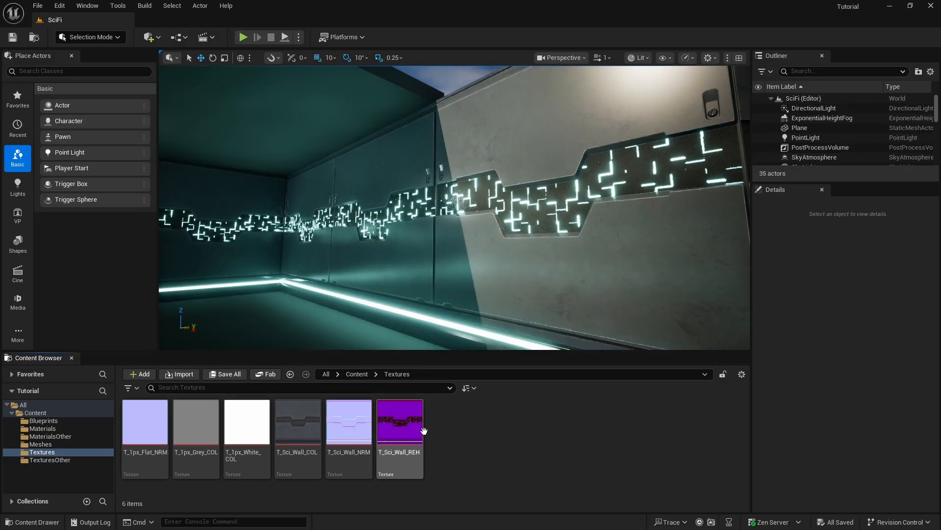
pyautogui.rightClick(477, 416)
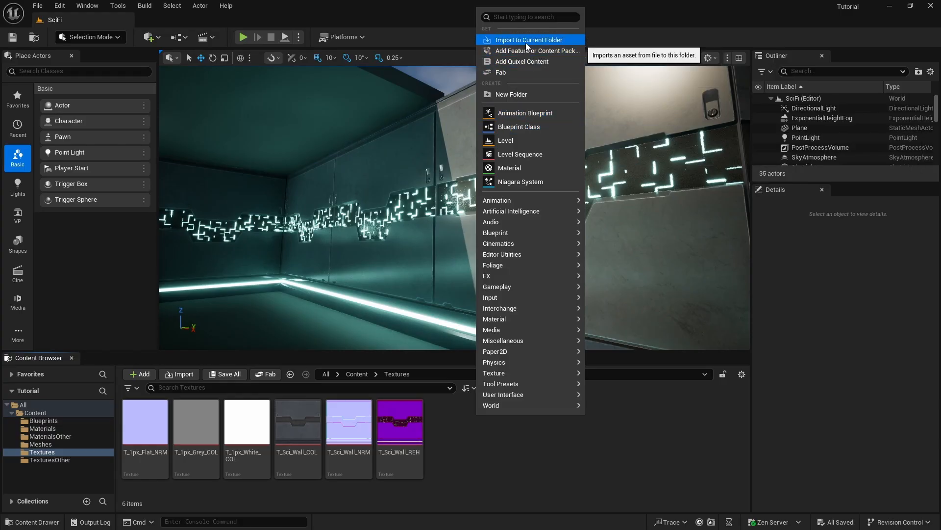
pyautogui.click(339, 416)
pyautogui.click(404, 420)
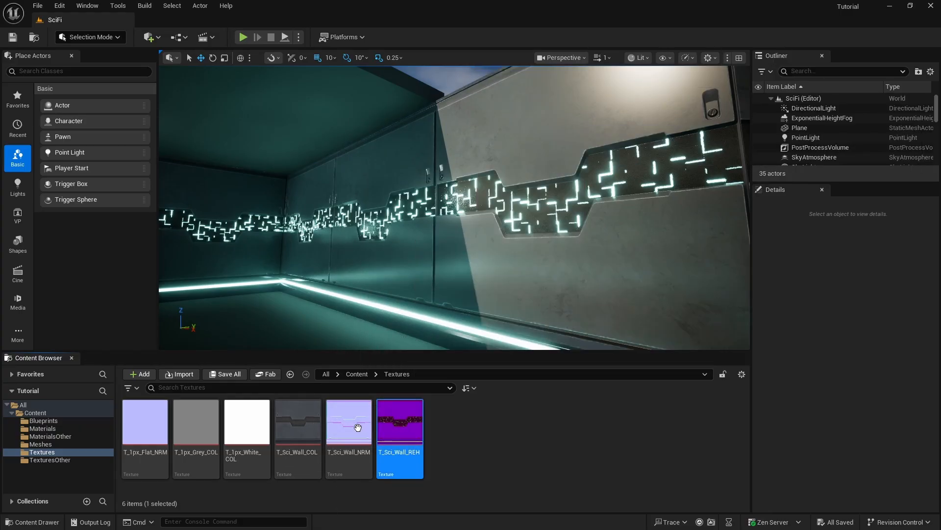
# - Reimport the T_Sci_Wall_COL, T_Sci_Wall_NRM and T_Sci_Wall_REH textures together and save all changed assets
pyautogui.keyDown('ctrl'); pyautogui.click(357, 427); pyautogui.keyUp('ctrl')
pyautogui.keyDown('ctrl'); pyautogui.click(302, 420); pyautogui.keyUp('ctrl')
pyautogui.rightClick(404, 418)
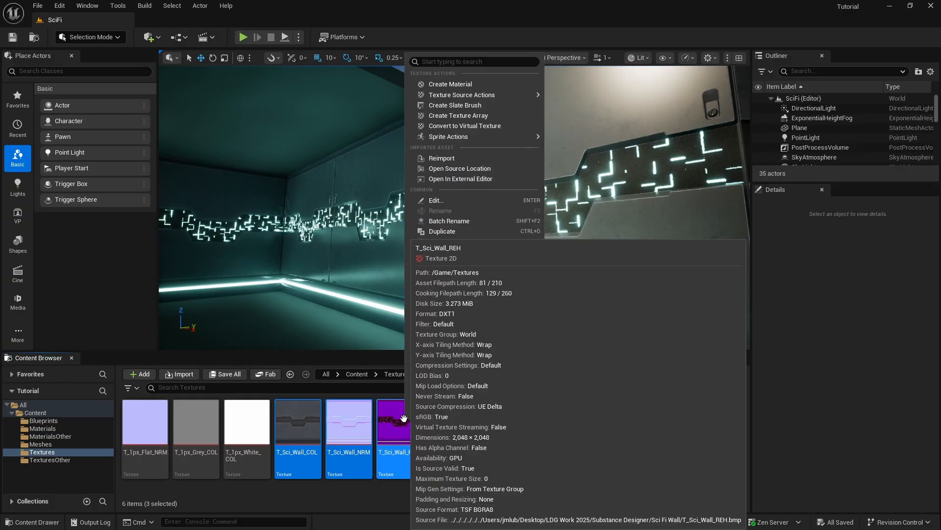
pyautogui.click(452, 158)
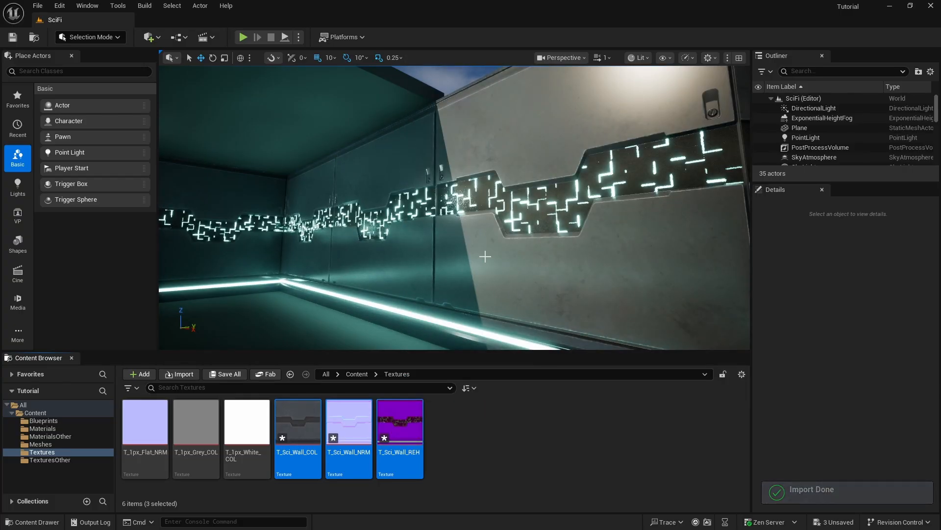
pyautogui.click(37, 6)
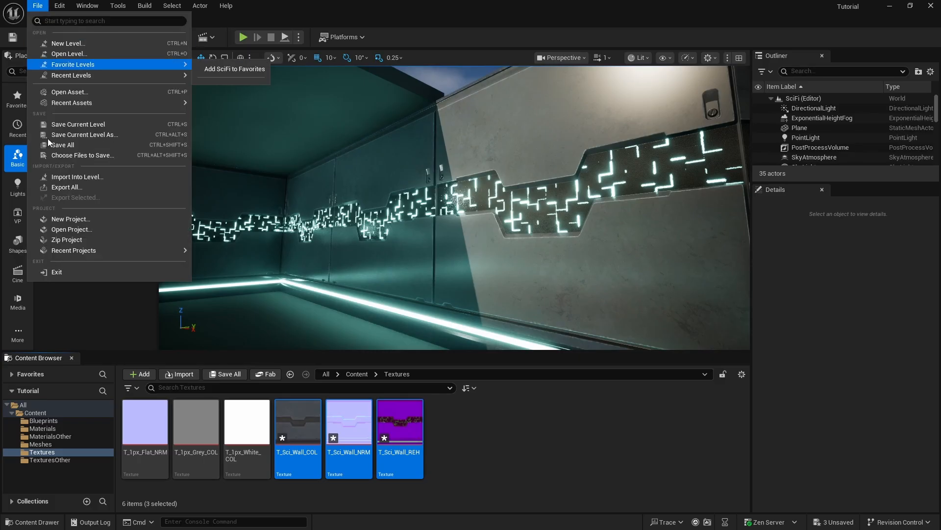
pyautogui.click(56, 143)
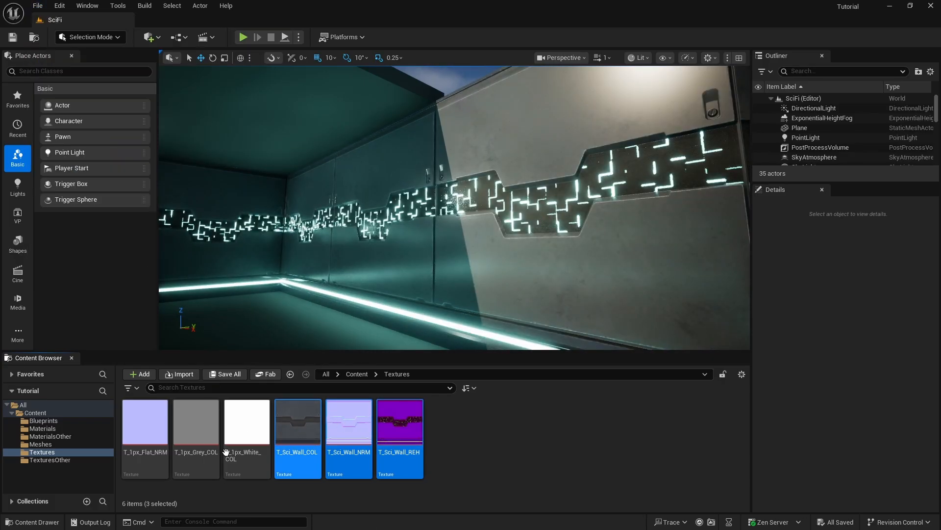
# - View the Create Material Instance option for M_POM_C_REH_N in the Materials folder and dismiss it
pyautogui.click(52, 428)
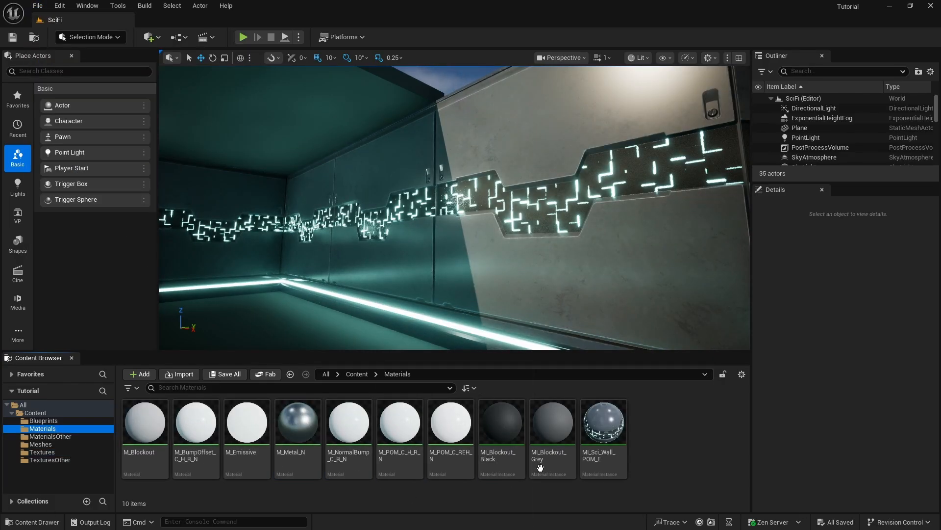
pyautogui.rightClick(455, 418)
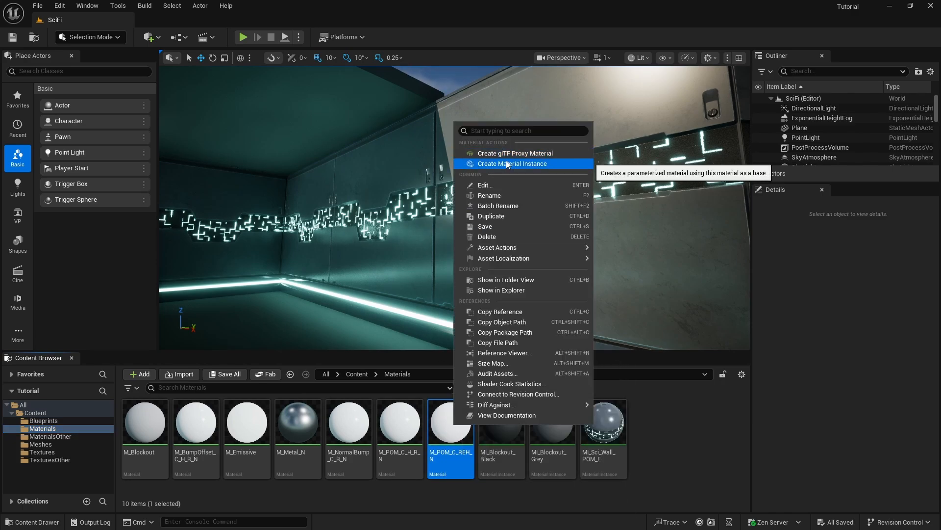
pyautogui.click(657, 473)
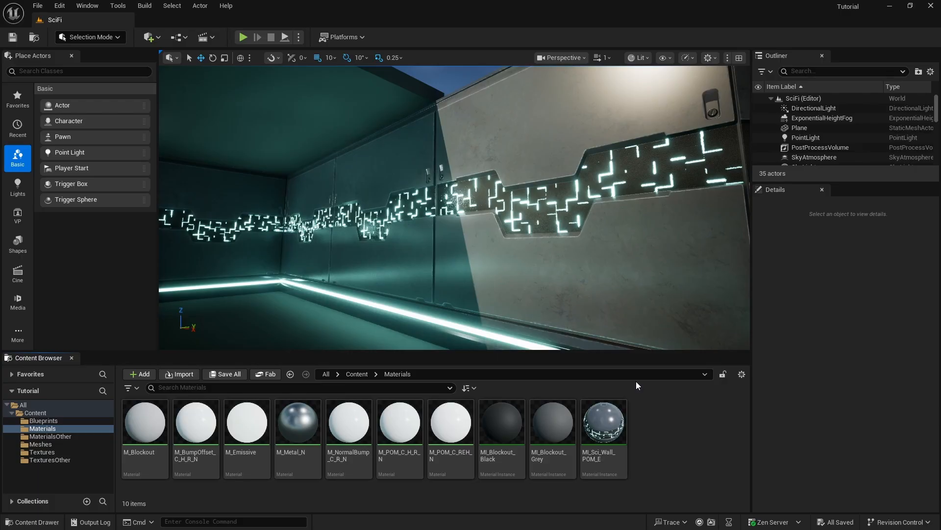
# - Open the MI_Sci_Wall_POM_E material instance in a smaller window with wider Details, and examine its parameters and wall preview
pyautogui.click(607, 421)
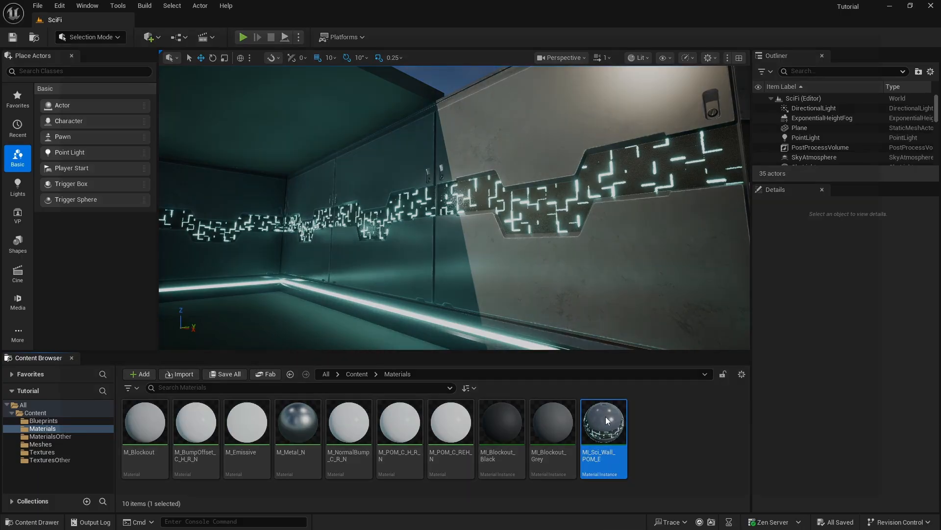
pyautogui.doubleClick(605, 416)
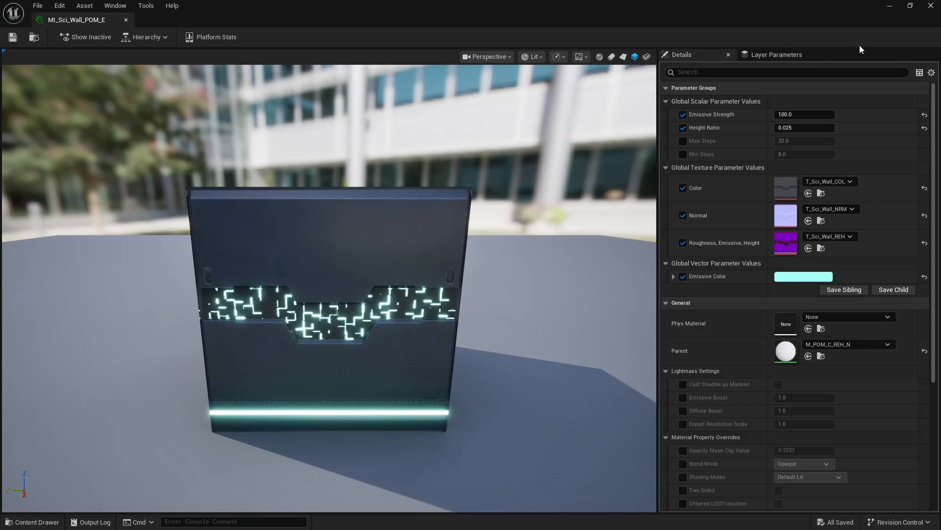
pyautogui.click(910, 8)
pyautogui.scroll(-3, 551, 222)
pyautogui.scroll(8, 580, 314)
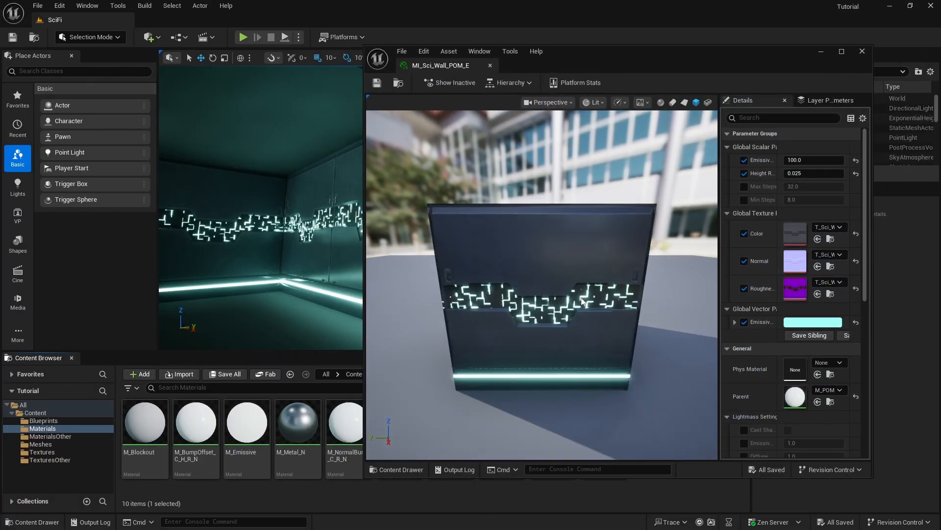
pyautogui.scroll(-8, 580, 313)
pyautogui.moveTo(581, 303); pyautogui.dragTo(584, 281)
pyautogui.scroll(2, 576, 313)
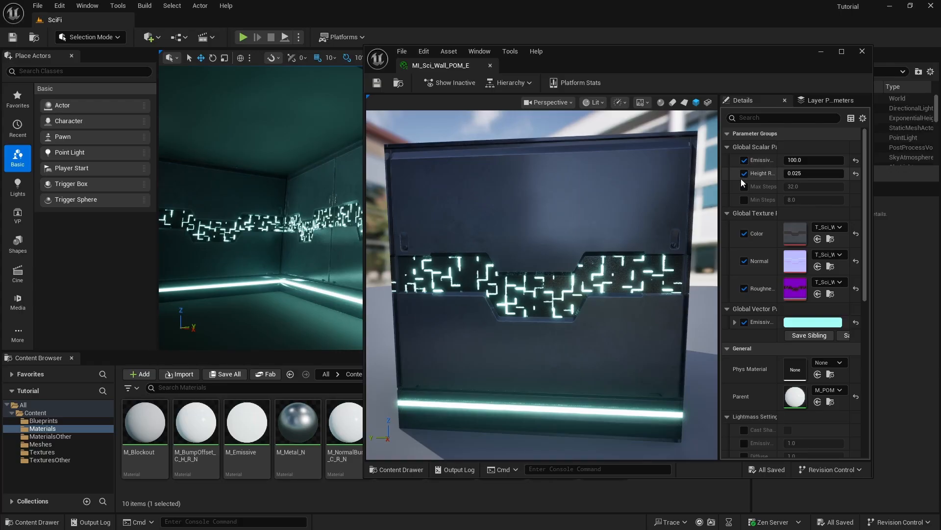
pyautogui.moveTo(719, 194); pyautogui.dragTo(659, 194)
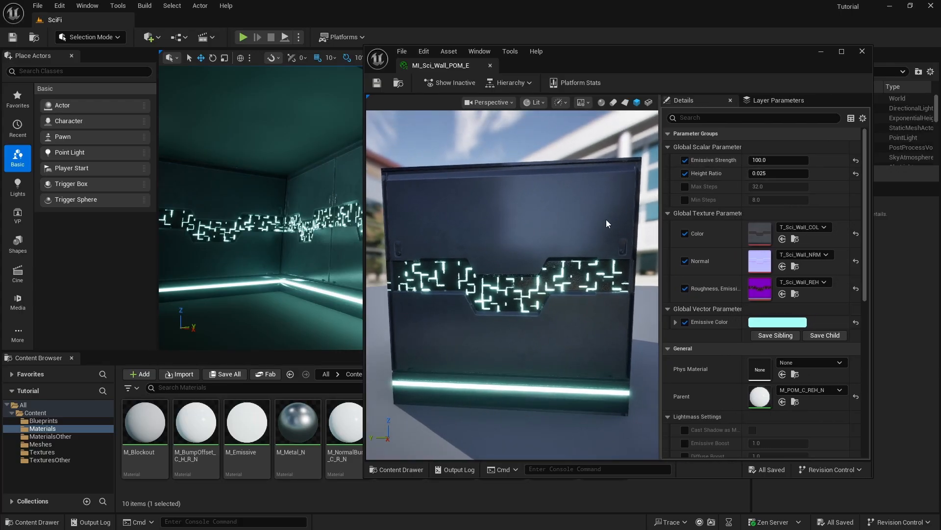
pyautogui.moveTo(606, 219); pyautogui.dragTo(581, 266)
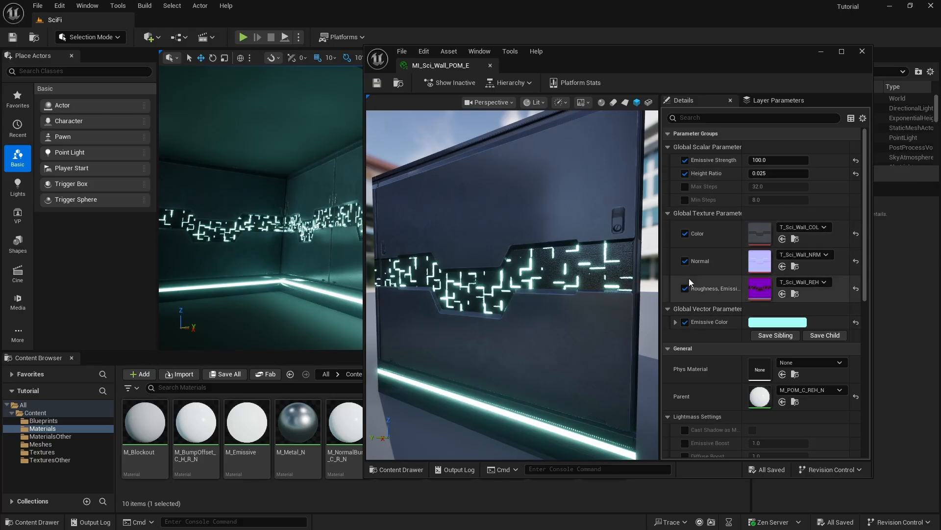
# - Check the wall textures and the instance's Emissive Color without changing it, close the instance editor and return to the Materials folder
pyautogui.click(48, 452)
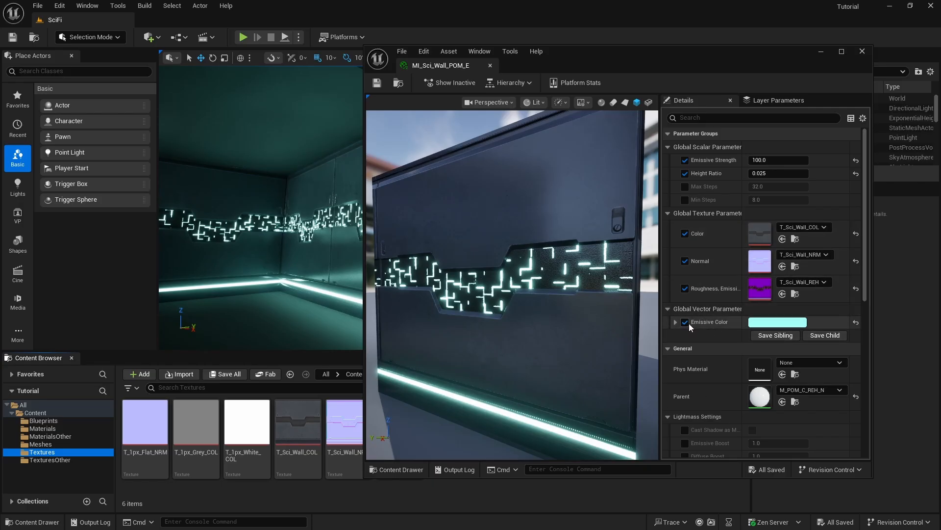
pyautogui.click(784, 324)
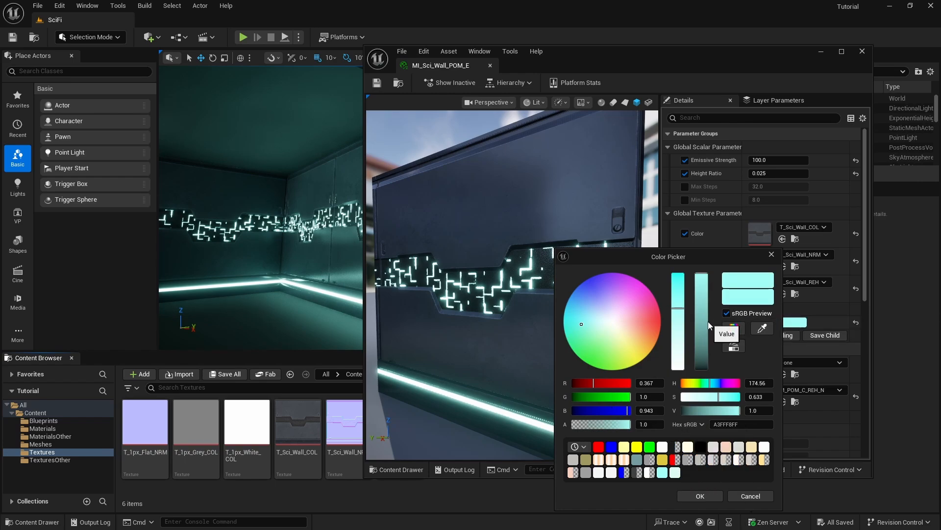
pyautogui.click(704, 499)
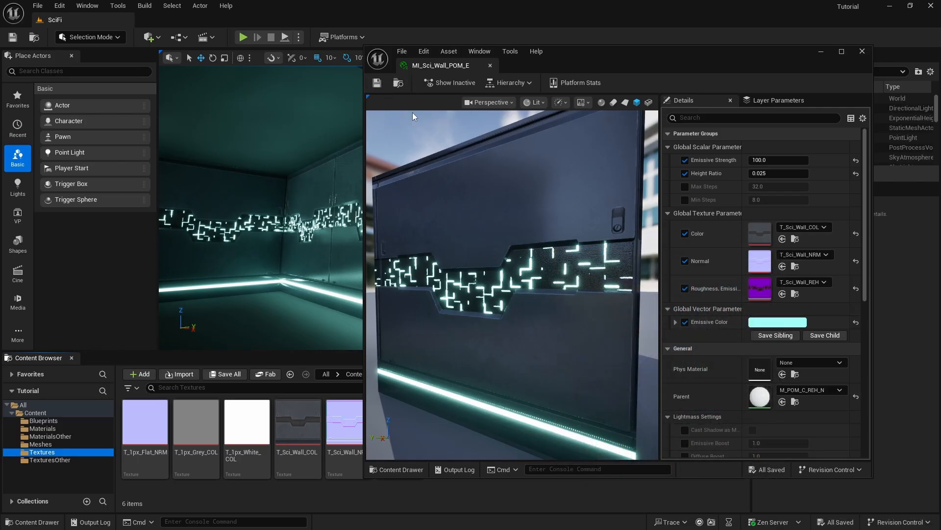
pyautogui.click(862, 51)
pyautogui.click(43, 428)
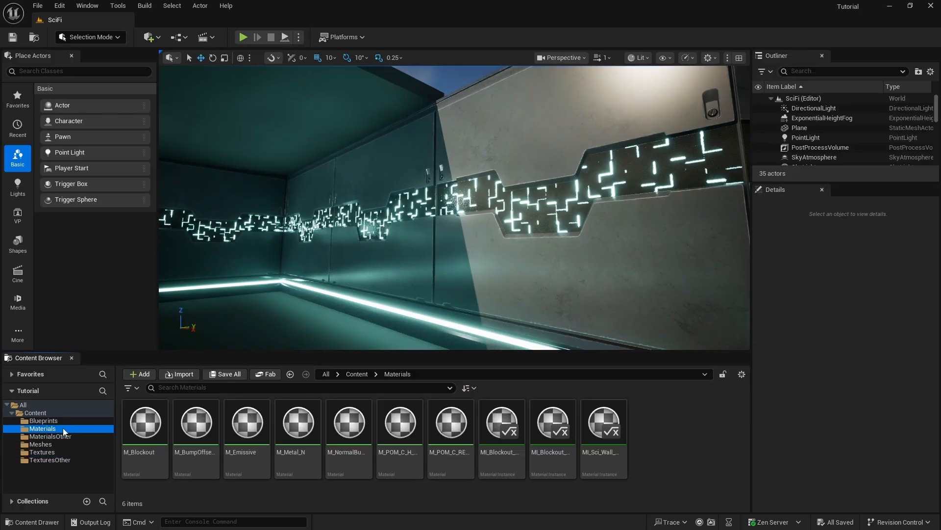
# - Examine the sci-fi building in the level from outside and from inside the room
pyautogui.moveTo(435, 236); pyautogui.dragTo(346, 249, button='right')
pyautogui.scroll(-1, 296, 283)
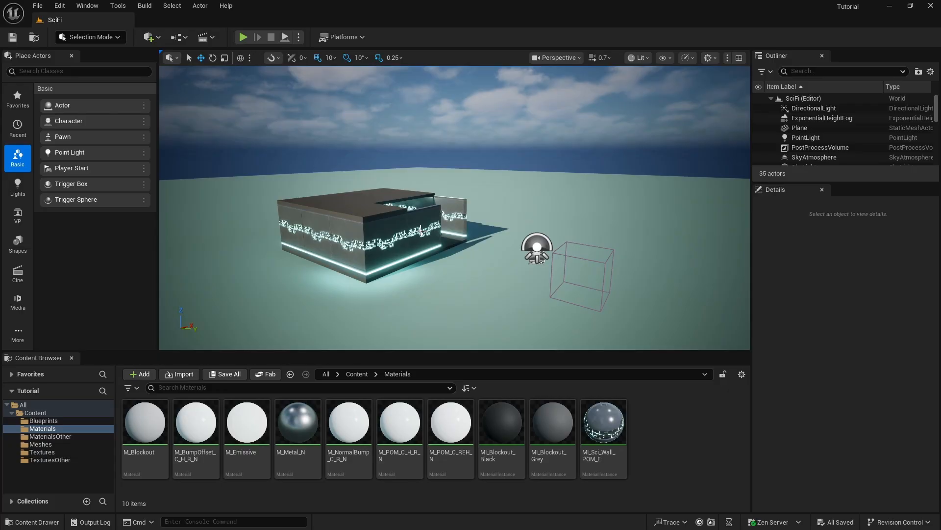
pyautogui.press('w')
pyautogui.moveTo(421, 230); pyautogui.dragTo(286, 213, button='right')
pyautogui.press('s')
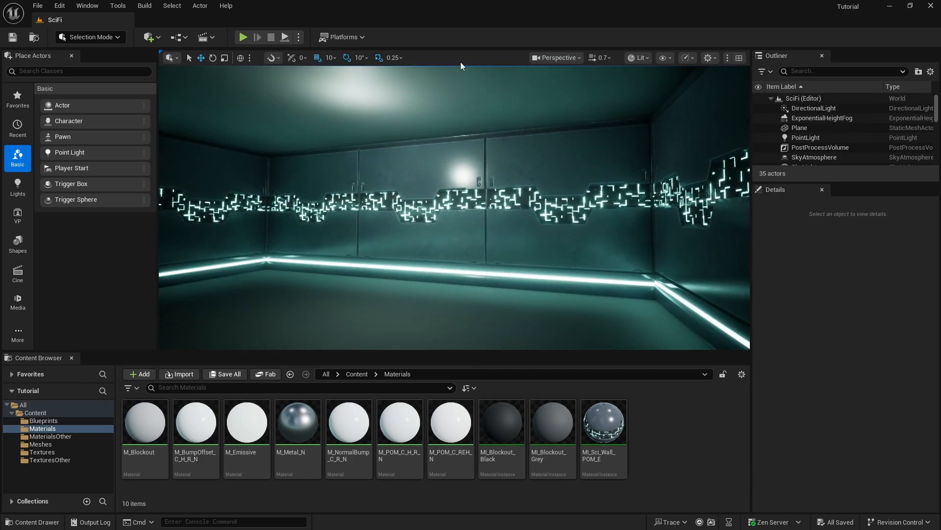
# - Examine the emissive wall panels' parallax depth from several angles and close up in an immersive viewport, and restore the normal layout
pyautogui.press('F11')
pyautogui.moveTo(461, 62); pyautogui.dragTo(460, 62, button='right')
pyautogui.moveTo(697, 271); pyautogui.dragTo(697, 272, button='right')
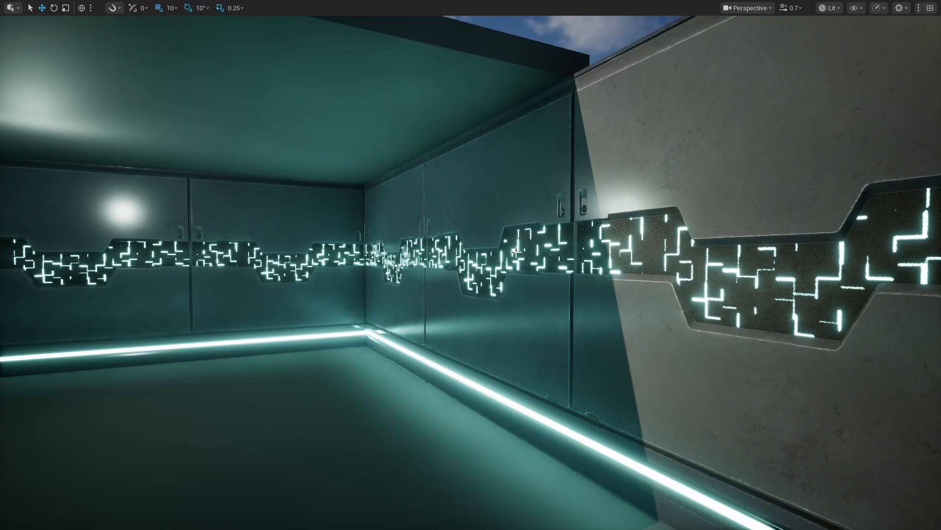
pyautogui.moveTo(515, 251); pyautogui.dragTo(516, 251, button='right')
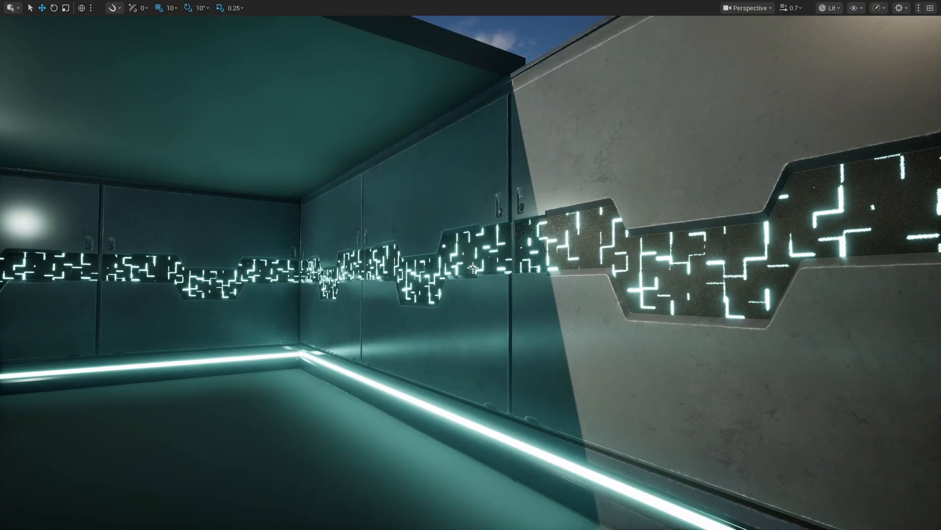
pyautogui.moveTo(484, 263)
pyautogui.mouseDown(button='right')
pyautogui.moveTo(432, 216)
pyautogui.moveTo(483, 250)
pyautogui.moveTo(500, 216)
pyautogui.moveTo(519, 250)
pyautogui.moveTo(492, 247)
pyautogui.mouseUp(button='right')
pyautogui.press('w')
pyautogui.press('s')
pyautogui.press('a')
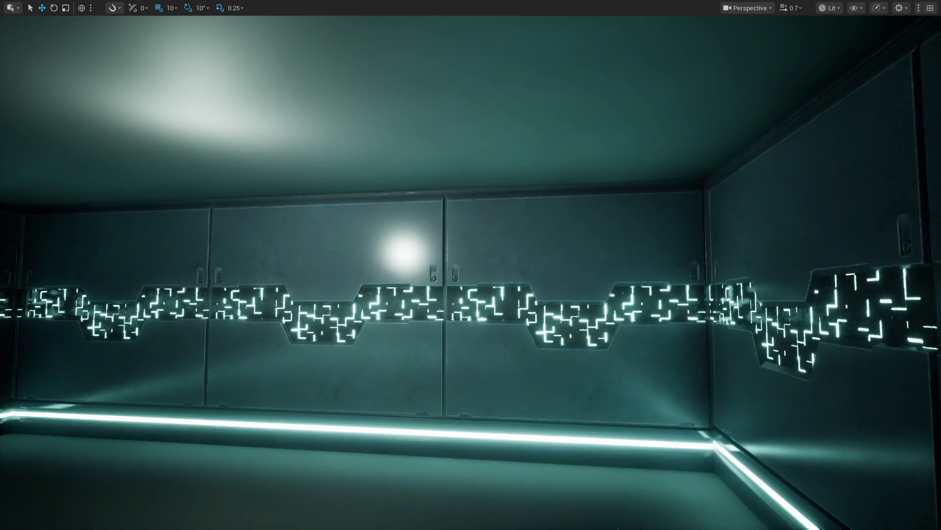
pyautogui.press('w')
pyautogui.moveTo(470, 264); pyautogui.dragTo(637, 314, button='right')
pyautogui.moveTo(678, 290); pyautogui.dragTo(613, 211, button='right')
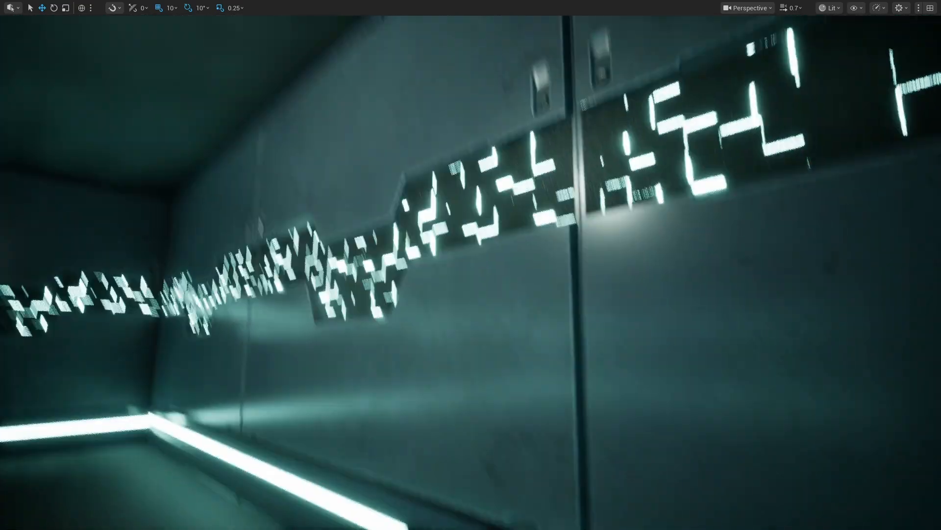
pyautogui.press('w')
pyautogui.moveTo(678, 289); pyautogui.dragTo(669, 235, button='right')
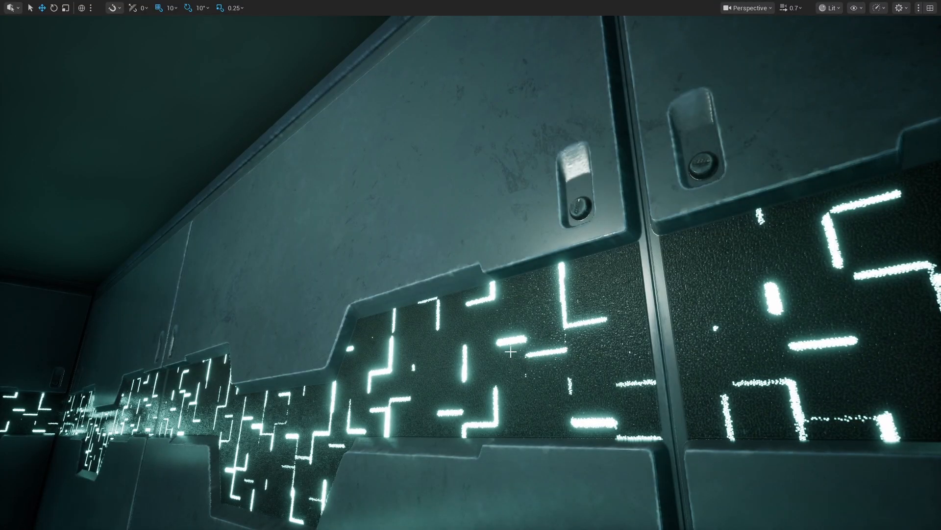
pyautogui.press('w')
pyautogui.moveTo(503, 365); pyautogui.dragTo(387, 426, button='right')
pyautogui.press('s')
pyautogui.press('w')
pyautogui.press('F11')
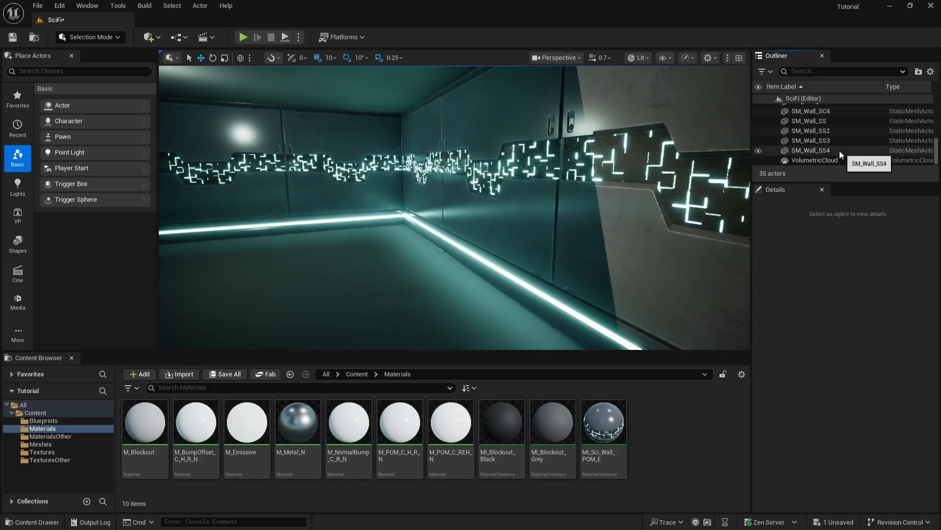
# - Reset the PostProcessVolume's Lumen Global Illumination Screen Traces to its default and examine the room's lighting
pyautogui.scroll(5, 841, 135)
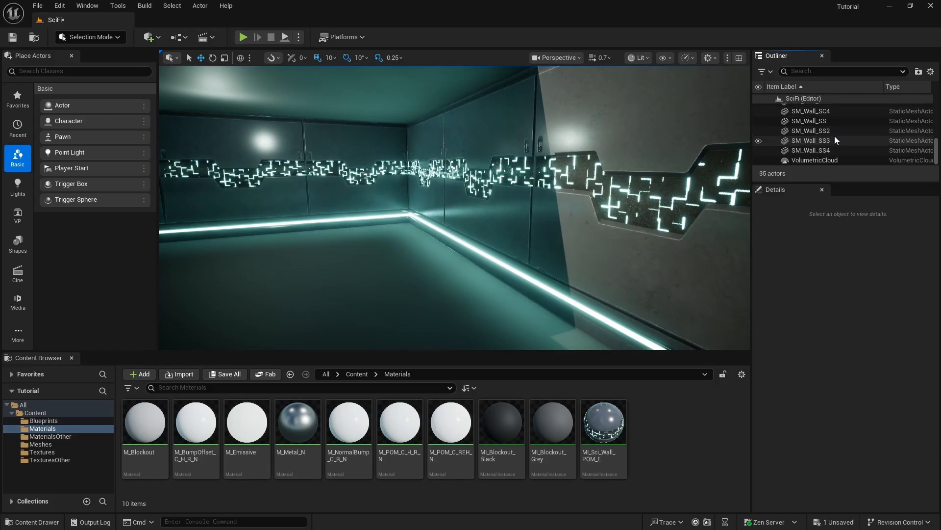
pyautogui.scroll(3, 833, 137)
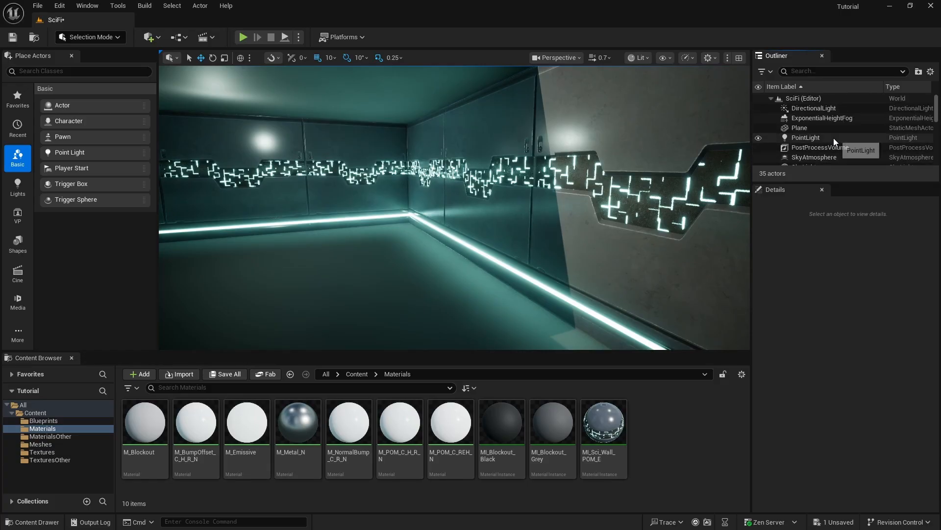
pyautogui.click(822, 147)
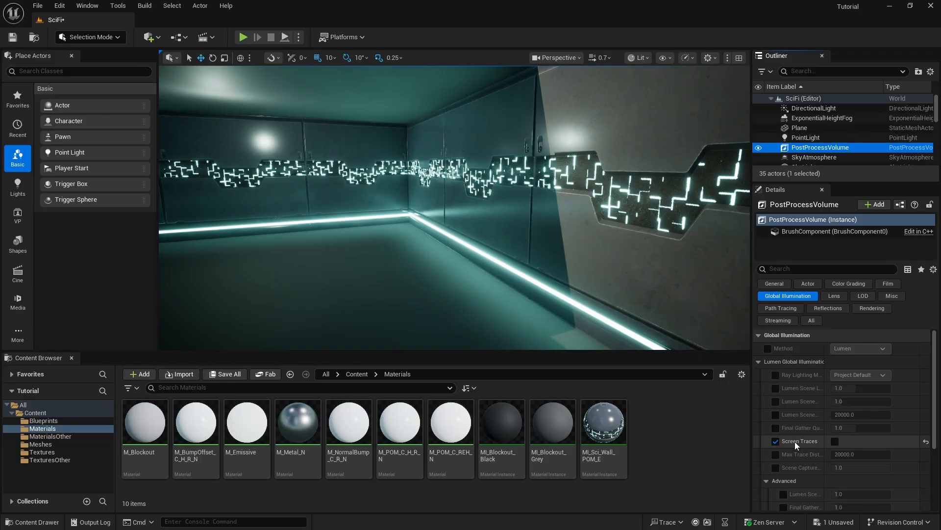
pyautogui.click(926, 441)
pyautogui.moveTo(344, 246)
pyautogui.mouseDown(button='right')
pyautogui.moveTo(240, 245)
pyautogui.moveTo(282, 245)
pyautogui.moveTo(324, 265)
pyautogui.moveTo(345, 245)
pyautogui.mouseUp(button='right')
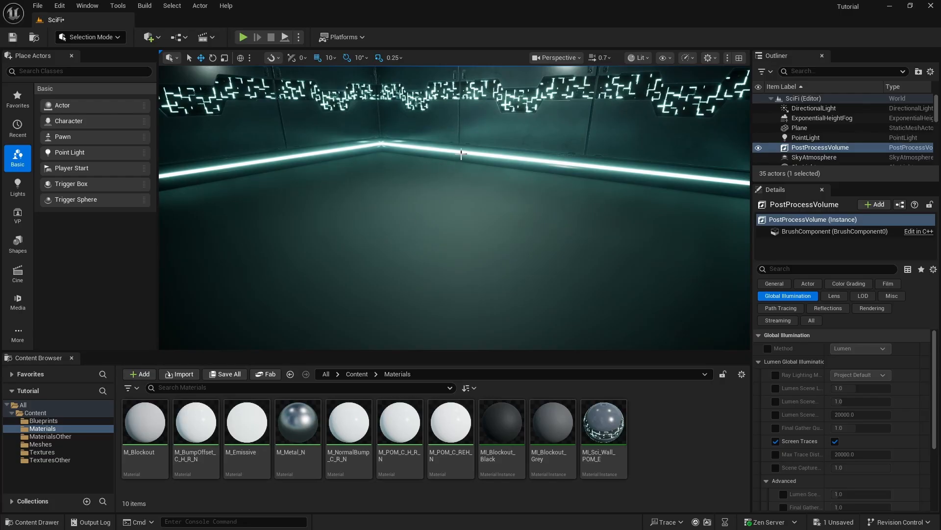
pyautogui.moveTo(461, 154); pyautogui.dragTo(597, 248, button='right')
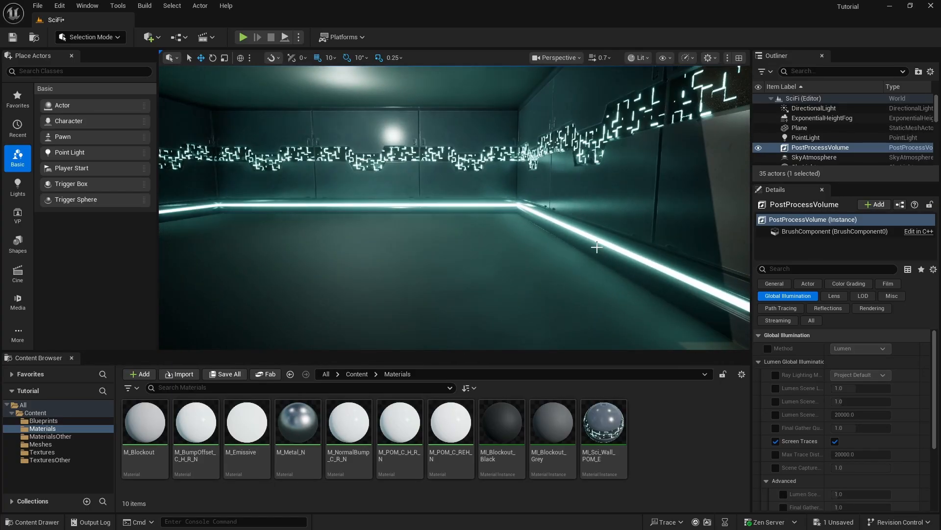
# - Turn off Screen Traces in the PostProcessVolume's Lumen Global Illumination settings and save all changes
pyautogui.click(835, 441)
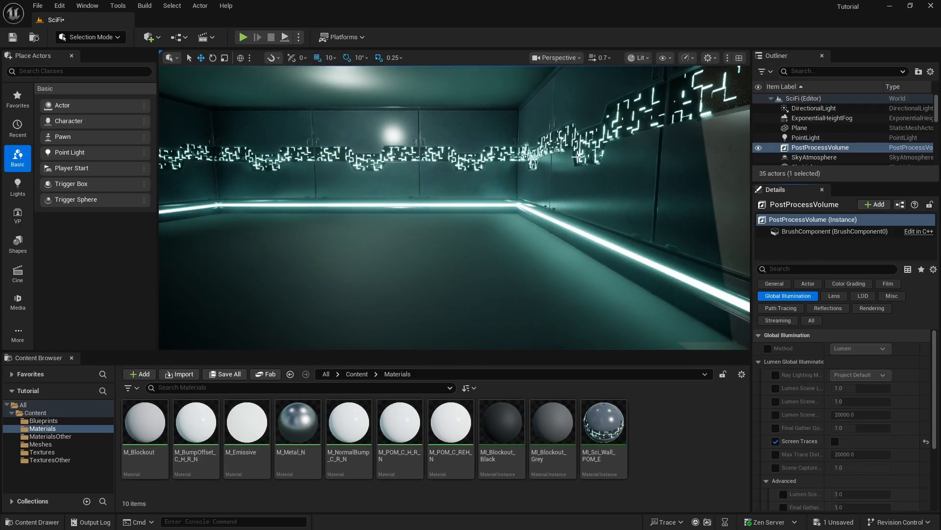
pyautogui.moveTo(465, 211); pyautogui.dragTo(417, 194, button='right')
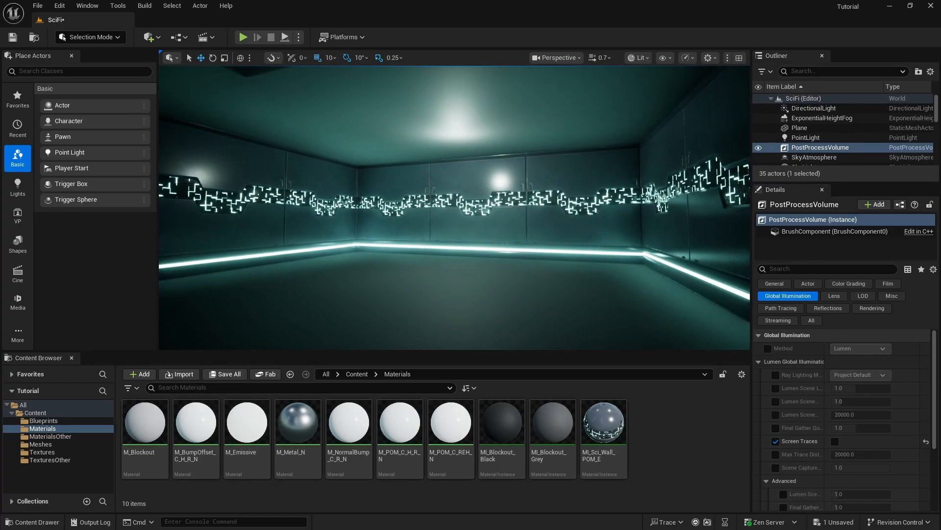
pyautogui.click(39, 6)
pyautogui.click(78, 146)
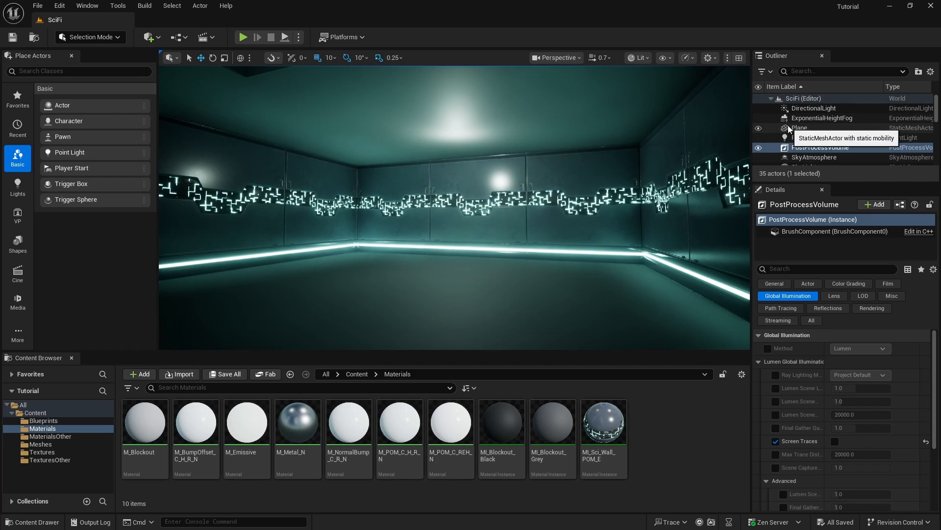
# - Check the meshes and materials assigned to the SM_Ceiling and SM_Wall_CS actors
pyautogui.scroll(-3, 785, 129)
pyautogui.click(813, 126)
pyautogui.scroll(-5, 813, 135)
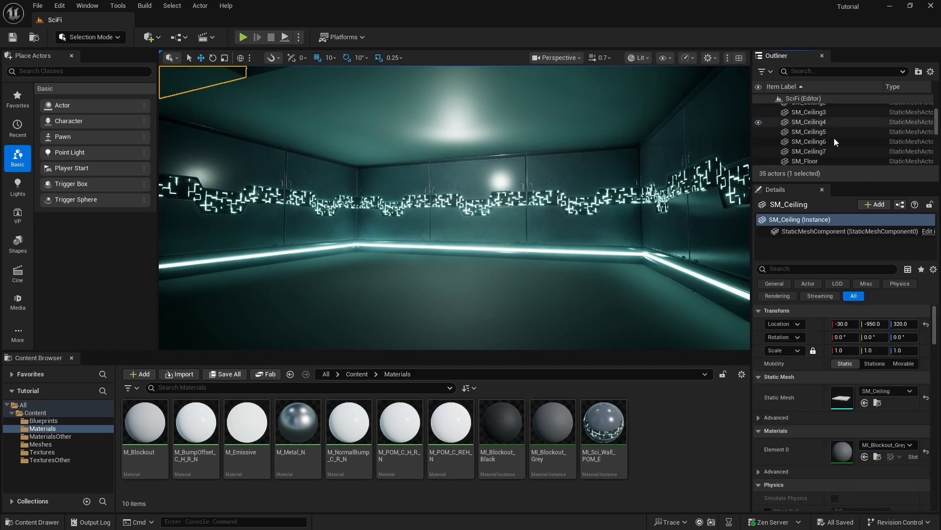
pyautogui.click(816, 139)
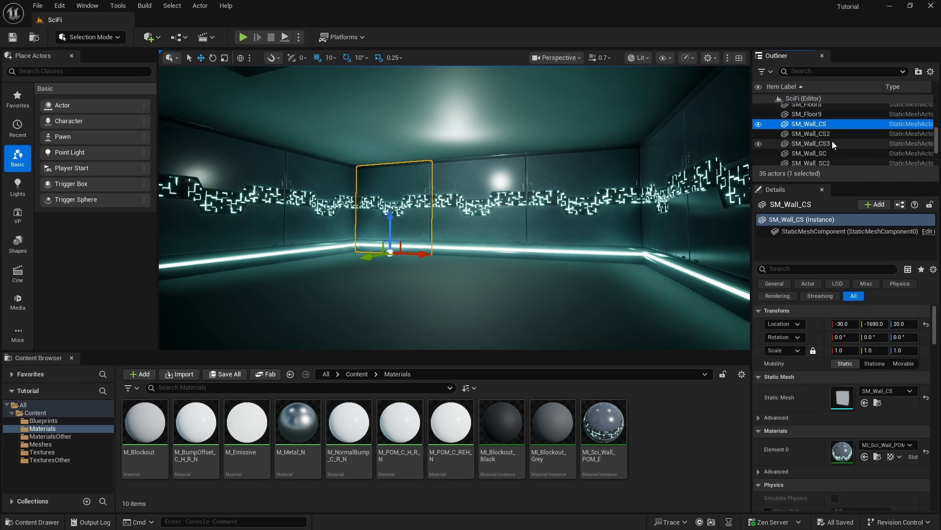
# - Turn off Affect Dynamic Indirect Lighting for all wall actors from SM_Wall_CS through SM_Wall_SS4 and inspect the room's lighting
pyautogui.scroll(-3, 832, 140)
pyautogui.keyDown('shift'); pyautogui.click(812, 150); pyautogui.keyUp('shift')
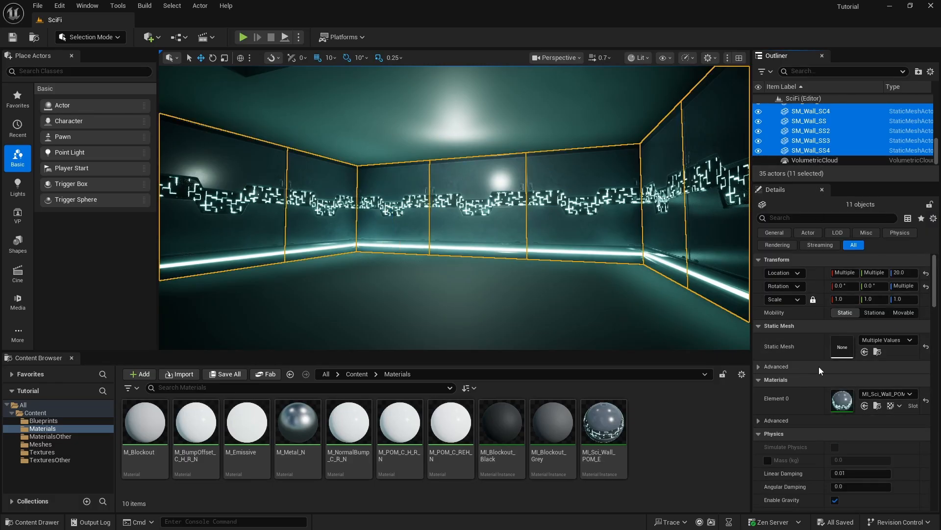
pyautogui.scroll(-10, 819, 366)
pyautogui.scroll(-10, 818, 366)
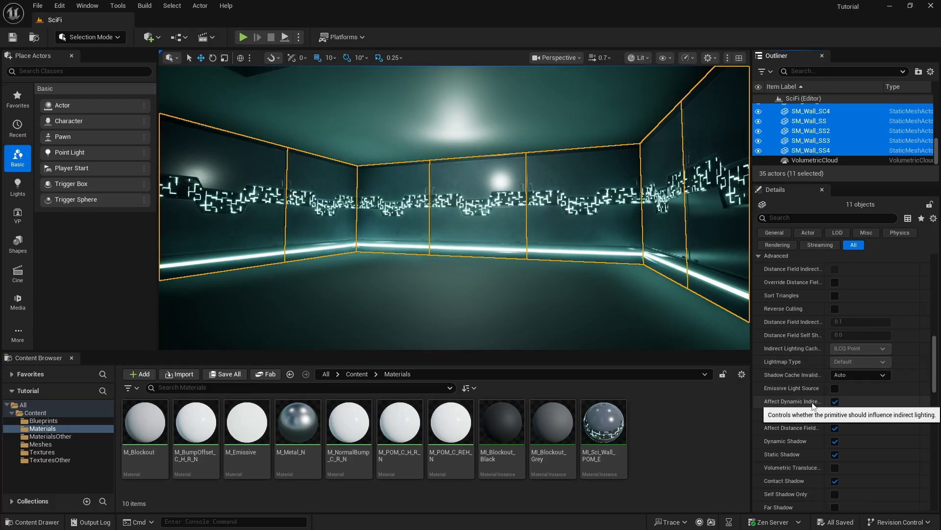
pyautogui.click(835, 401)
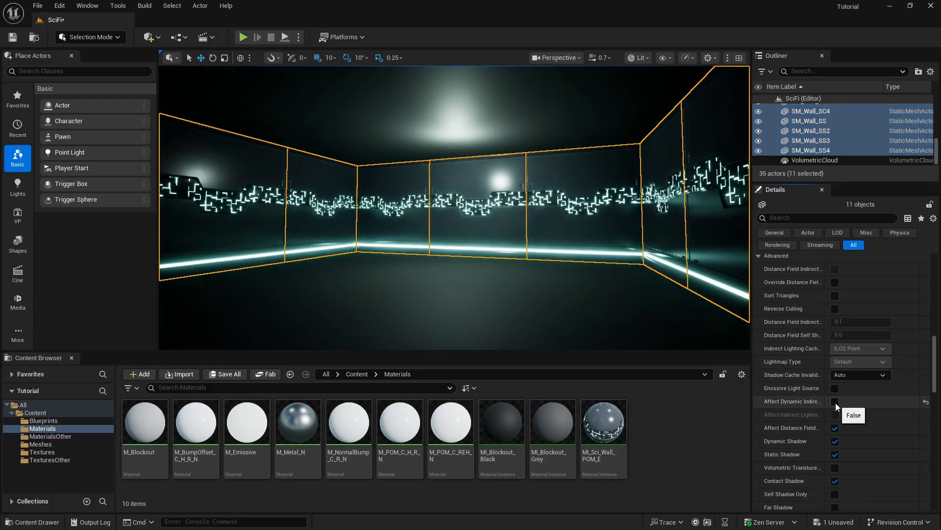
pyautogui.moveTo(715, 335); pyautogui.dragTo(406, 219, button='right')
pyautogui.press('Escape')
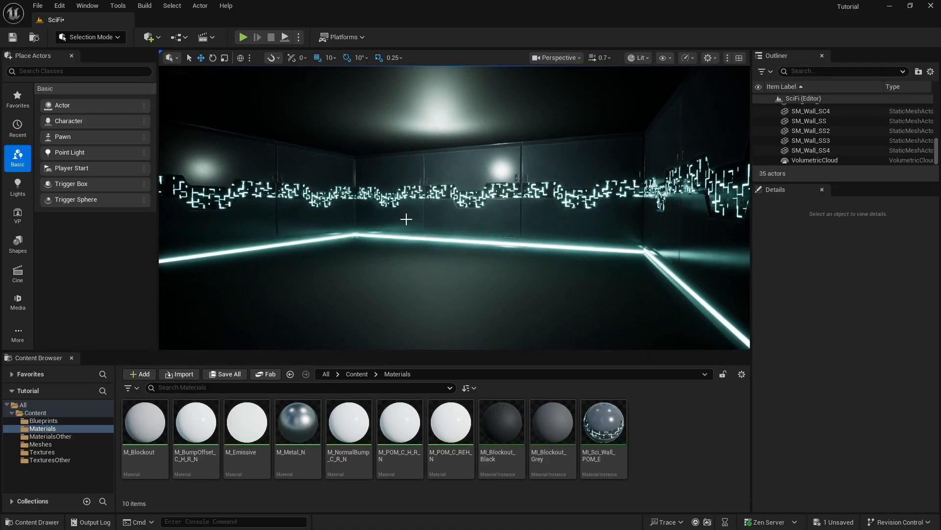
# - Undo the Affect Dynamic Indirect Lighting change on the wall actors and clear the selection
pyautogui.hotkey('ctrl', 'z')
pyautogui.hotkey('ctrl', 'z')
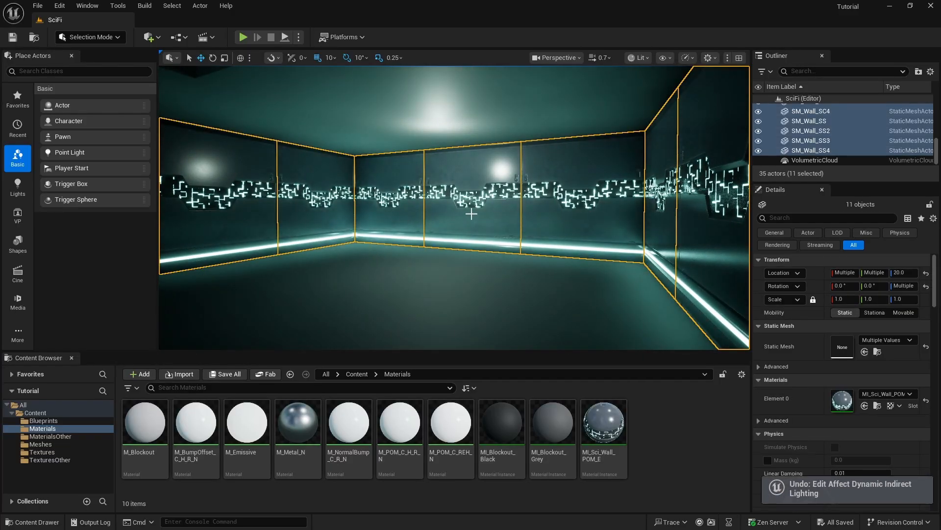
pyautogui.moveTo(510, 205); pyautogui.dragTo(507, 162, button='right')
pyautogui.press('Escape')
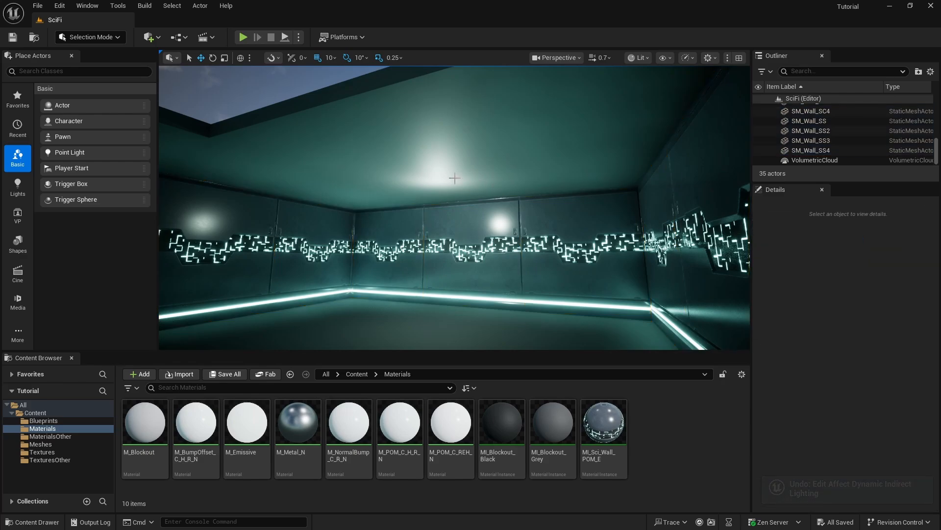
# - Examine the emissive wall panels and floor light strips where the shaded room meets the sunlit wall, including in an immersive viewport
pyautogui.click(436, 196)
pyautogui.moveTo(492, 200)
pyautogui.mouseDown(button='right')
pyautogui.moveTo(508, 221)
pyautogui.moveTo(583, 245)
pyautogui.moveTo(495, 204)
pyautogui.moveTo(564, 196)
pyautogui.moveTo(486, 201)
pyautogui.mouseUp(button='right')
pyautogui.press('Escape')
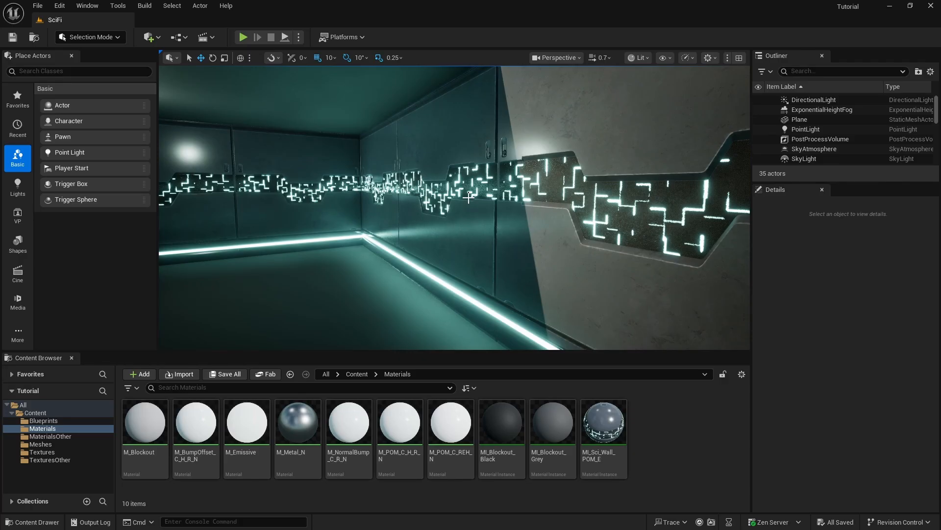
pyautogui.moveTo(462, 145)
pyautogui.mouseDown(button='right')
pyautogui.moveTo(471, 140)
pyautogui.moveTo(451, 146)
pyautogui.mouseUp(button='right')
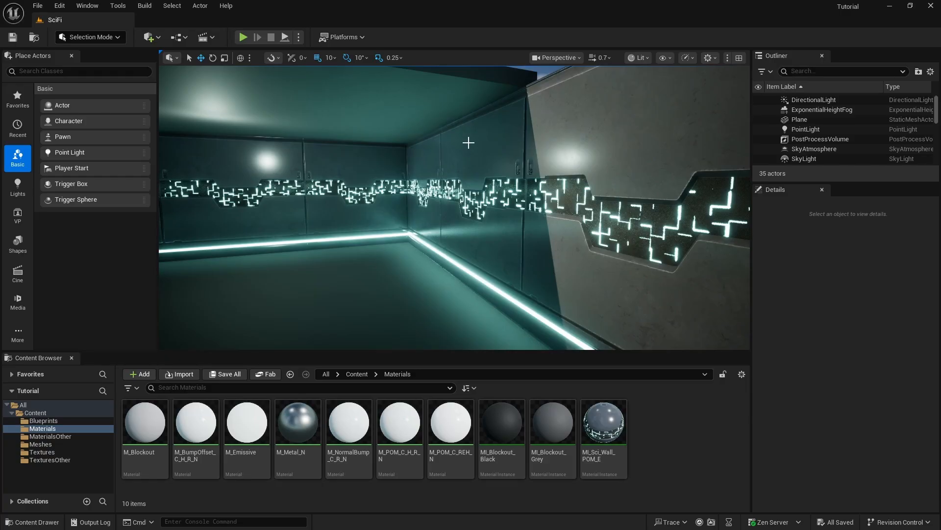
pyautogui.moveTo(585, 149); pyautogui.dragTo(618, 146, button='right')
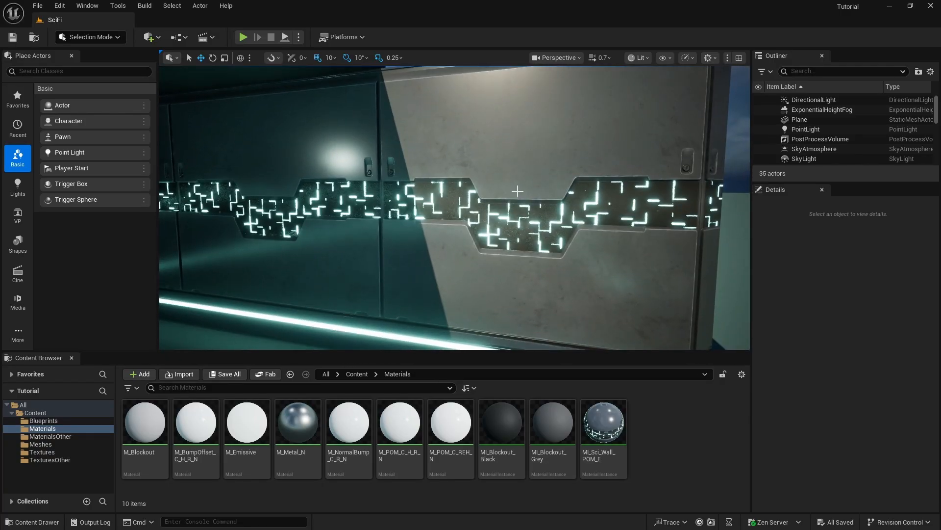
pyautogui.moveTo(517, 191); pyautogui.dragTo(421, 198, button='right')
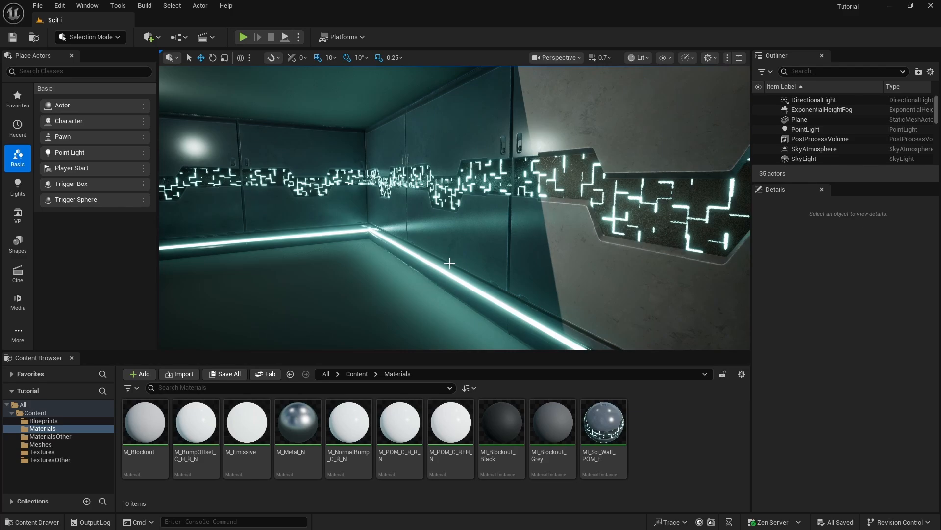
pyautogui.moveTo(500, 199)
pyautogui.mouseDown(button='right')
pyautogui.moveTo(427, 198)
pyautogui.moveTo(545, 198)
pyautogui.moveTo(508, 184)
pyautogui.moveTo(471, 194)
pyautogui.moveTo(489, 195)
pyautogui.mouseUp(button='right')
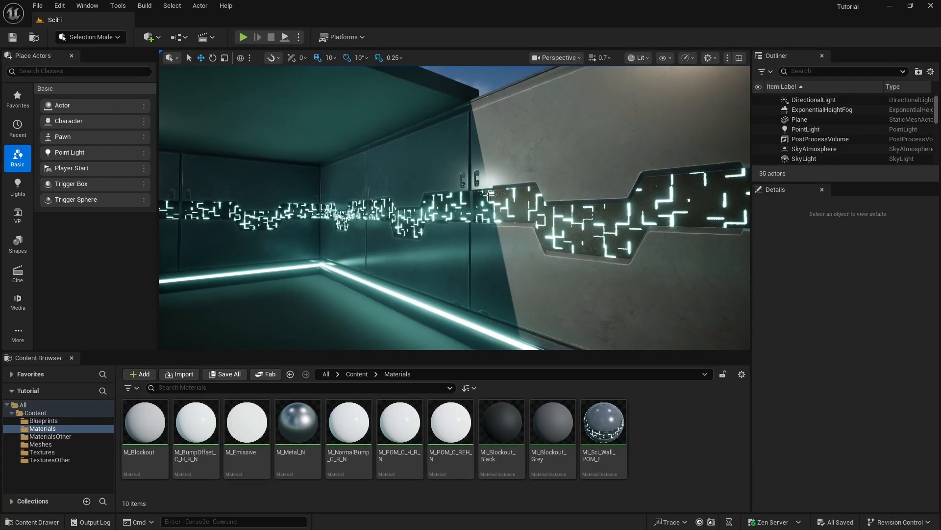
pyautogui.press('F11')
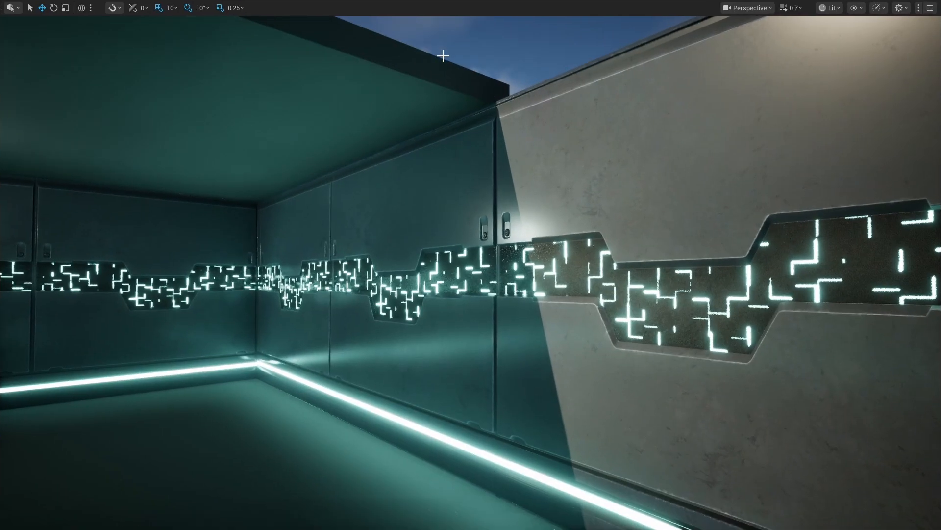
pyautogui.press('F11')
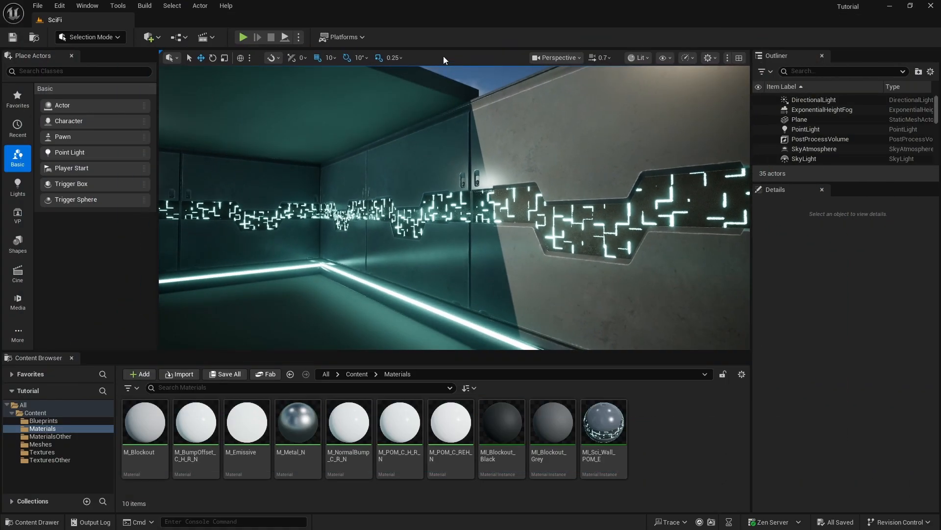